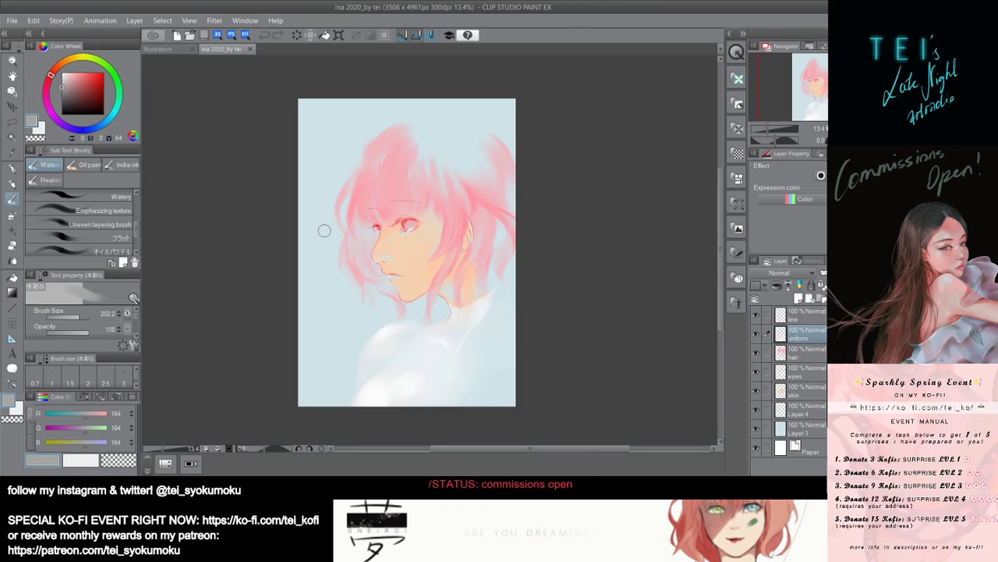
Look over the portrait's hair, face and shoulder at several magnifications.
scroll(301, 199, down, 3)
scroll(415, 188, up, 3)
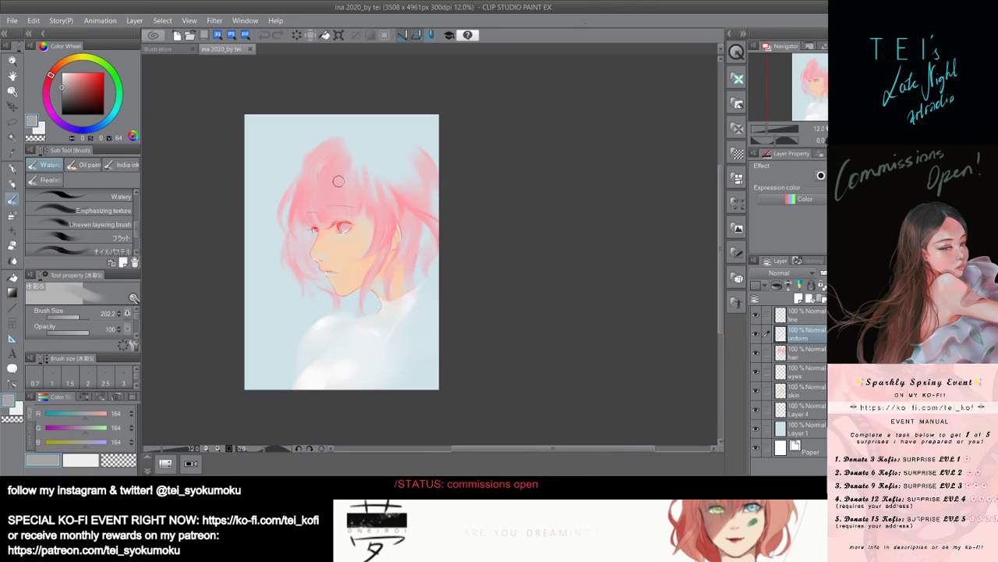
scroll(227, 155, up, 1)
scroll(303, 190, up, 2)
drag(376, 214, 379, 184)
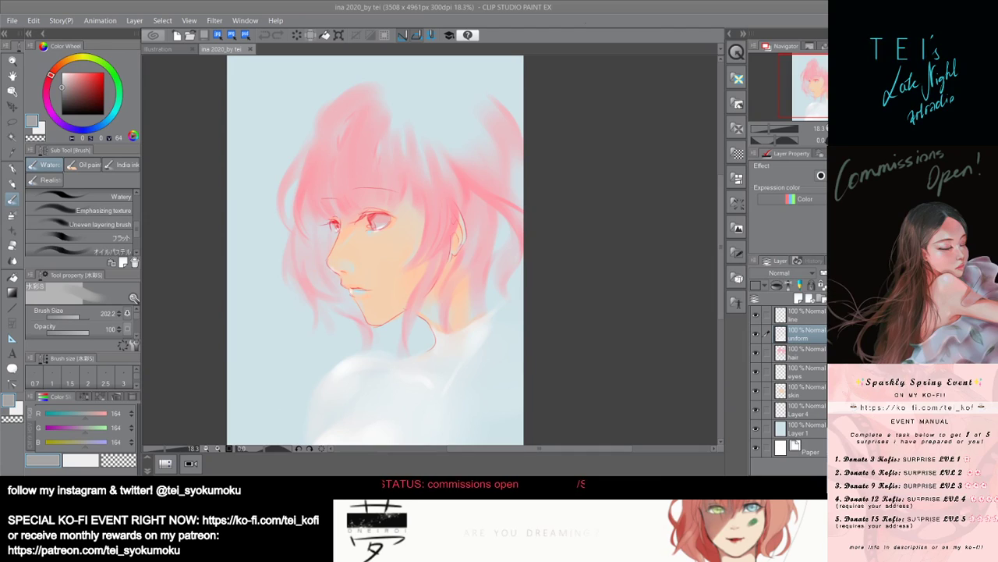
scroll(382, 290, down, 2)
scroll(382, 289, up, 1)
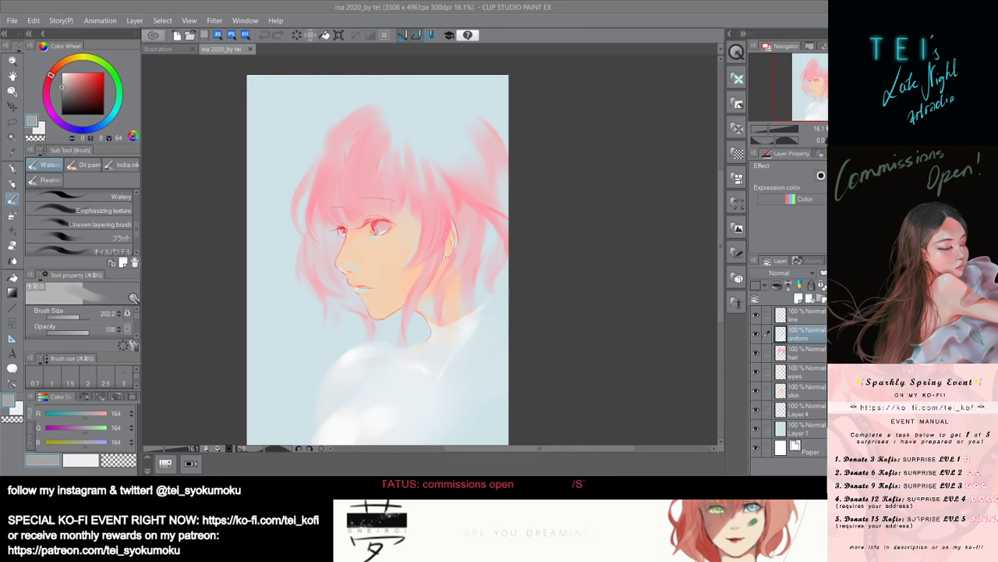
scroll(286, 182, down, 3)
scroll(296, 161, up, 2)
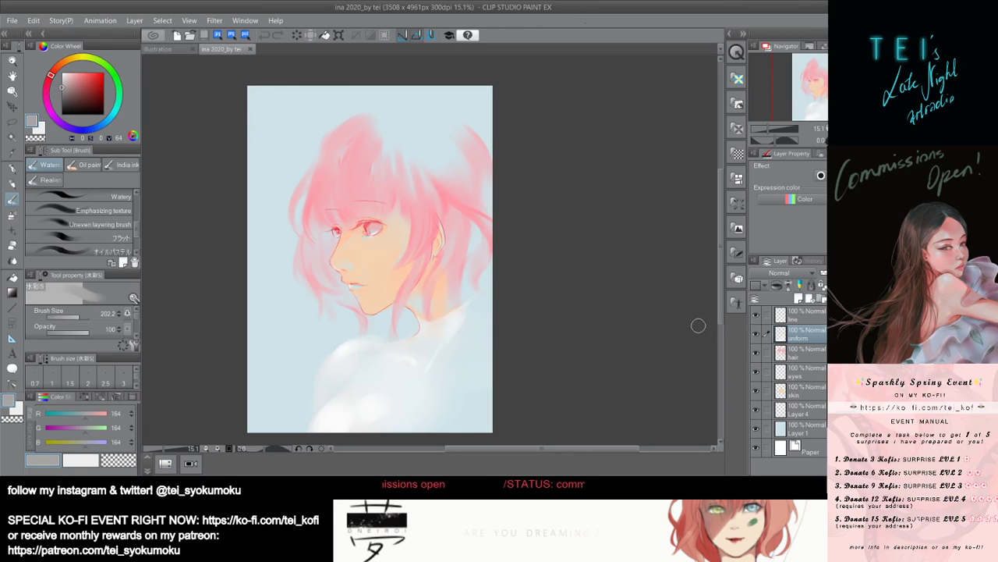
Select the hair layer and try a grey stroke along the hair strands beside the chin at brush size 96.2.
click(803, 353)
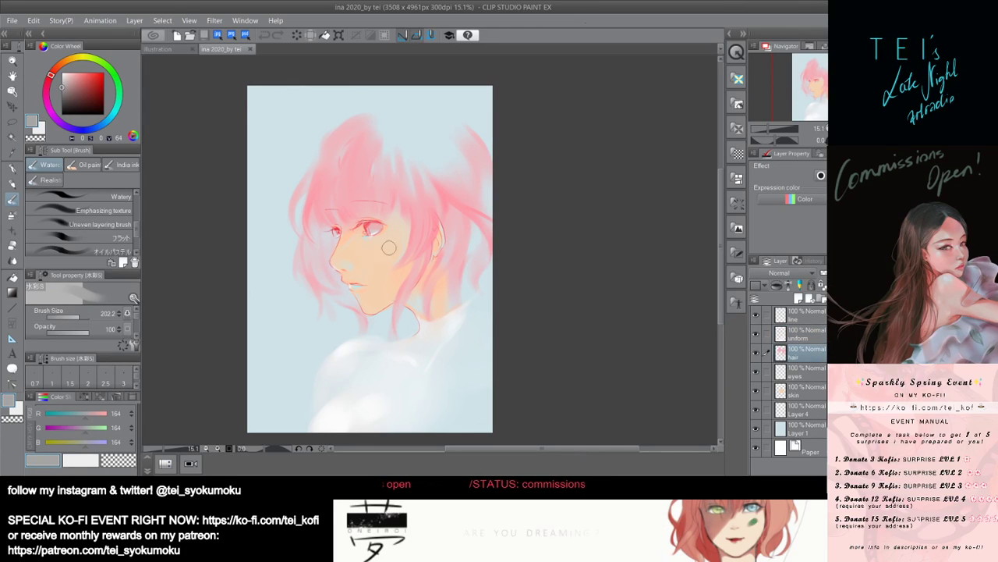
drag(324, 287, 377, 312)
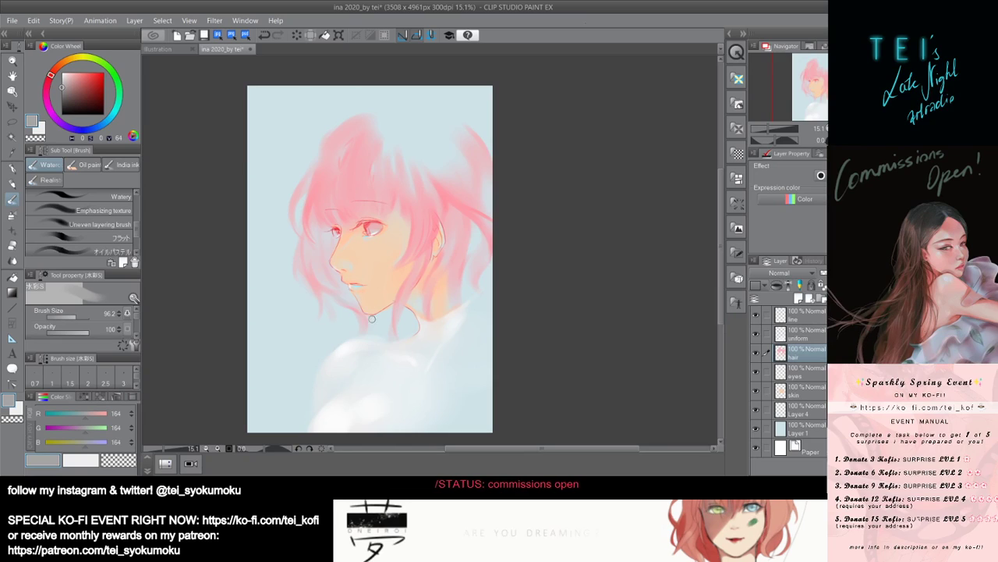
key(ctrl+z)
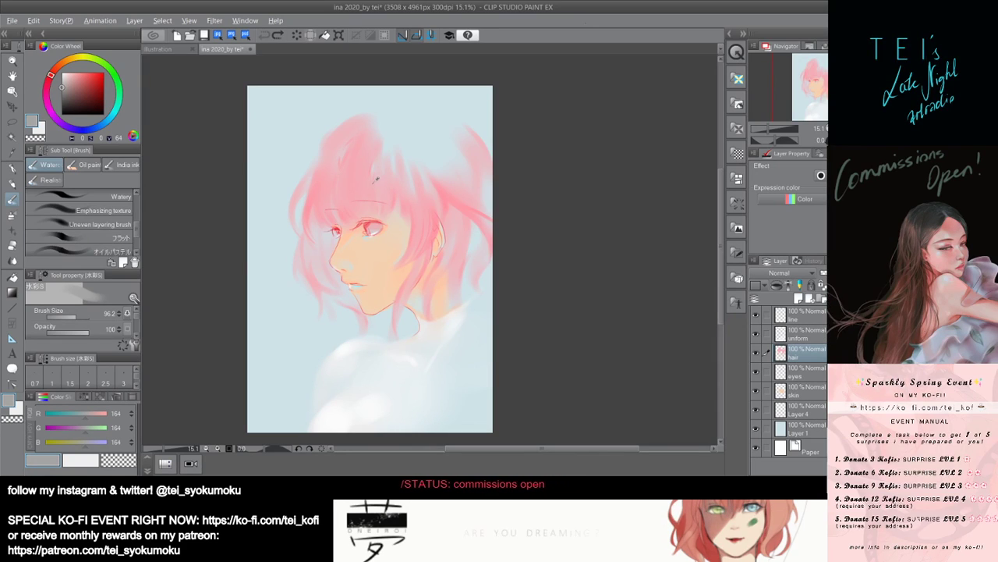
Sample the hair's pink as the drawing colour and enlarge the watercolour brush to 407.8.
alt+click(312, 221)
mouse_move(353, 299)
ctrl+alt+mouse_down()
mouse_move(370, 309)
mouse_move(339, 278)
mouse_move(404, 330)
ctrl+alt+mouse_up()
key(ctrl+z)
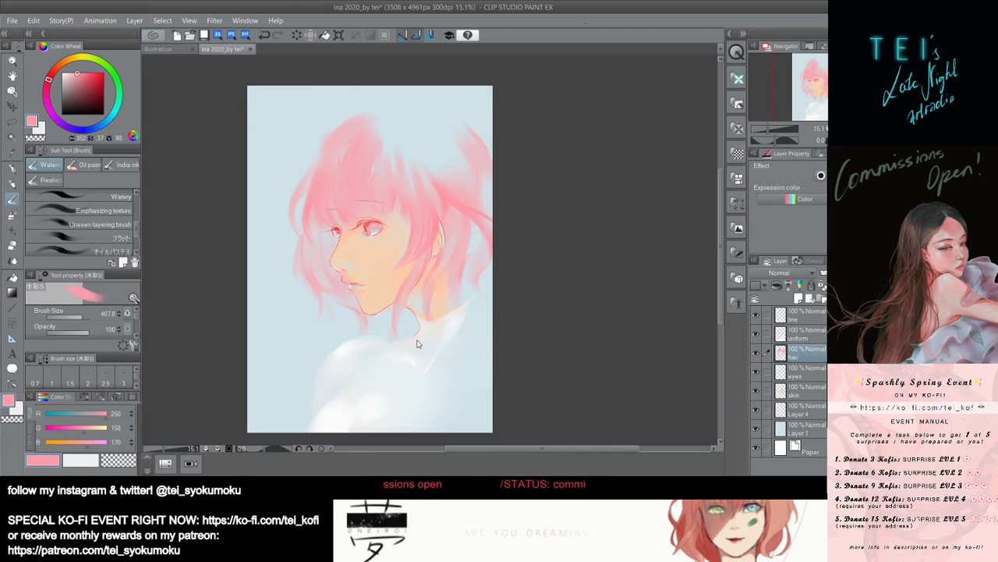
key(ctrl+z)
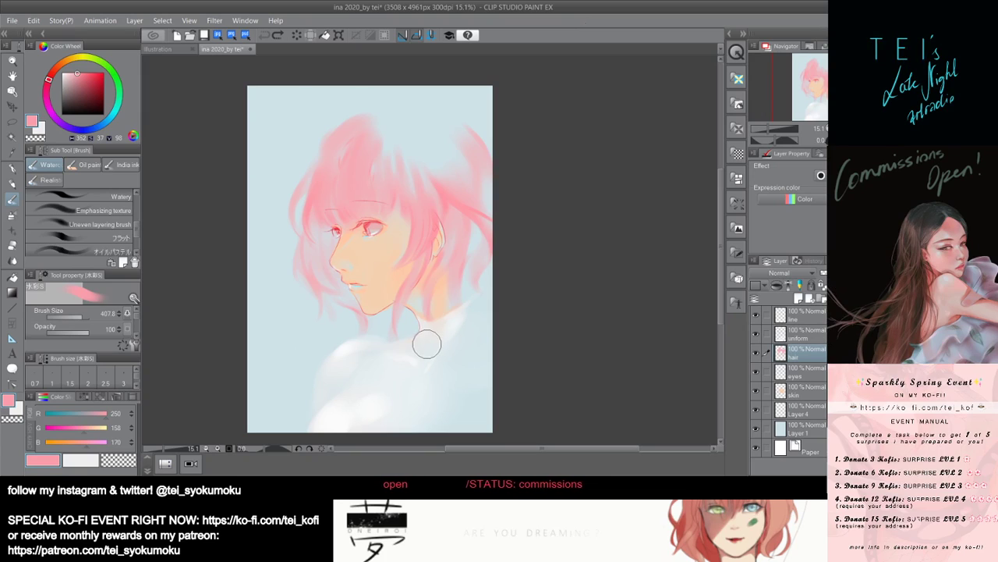
key(ctrl+y)
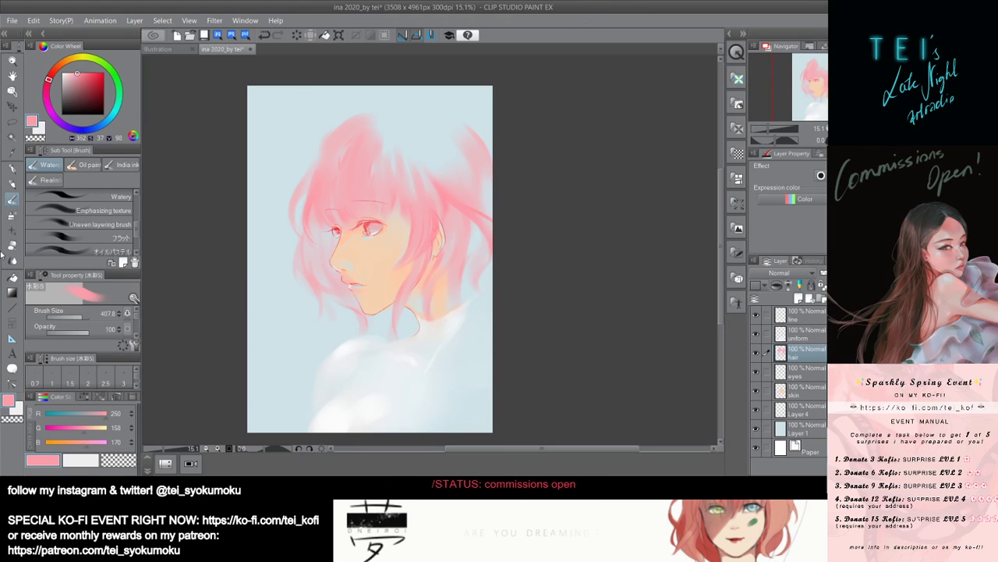
Switch to the Hard eraser and enlarge it to 94.8 for cleaning up the hair strands below the chin.
click(12, 244)
key(bracketright)
key(bracketright)
key(bracketright)
key(bracketright)
key(bracketright)
key(bracketright)
key(bracketright)
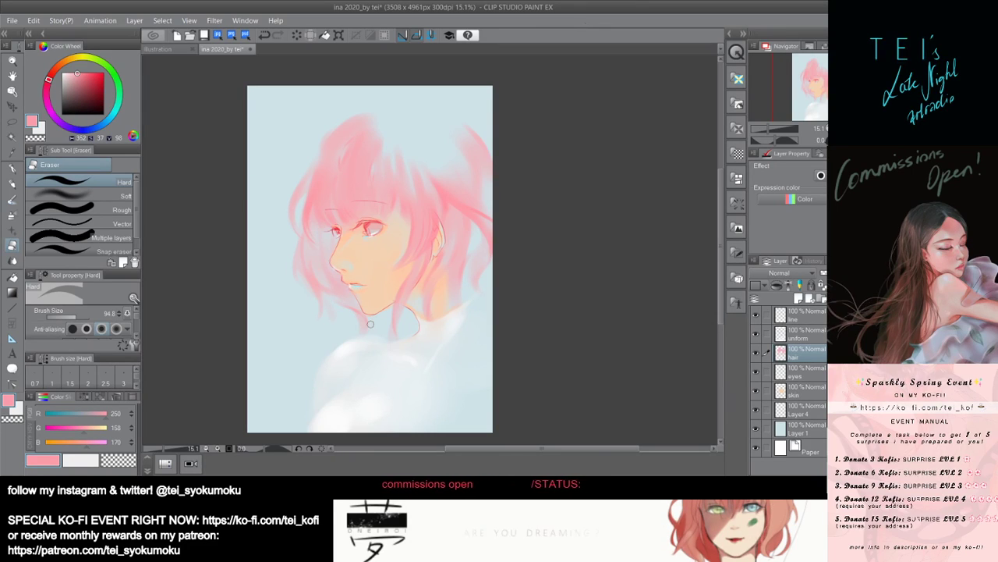
scroll(374, 326, down, 1)
scroll(383, 358, up, 1)
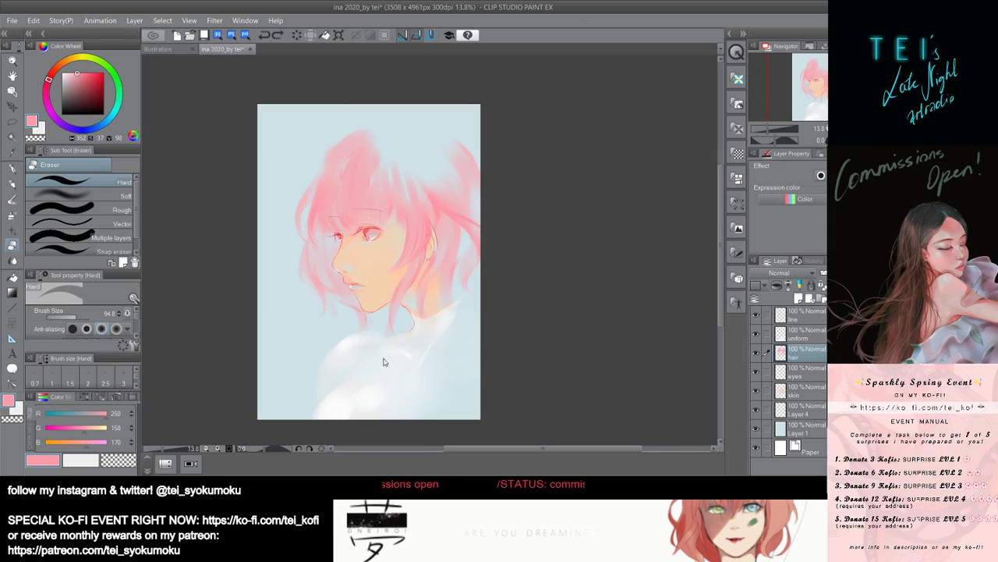
scroll(383, 357, down, 2)
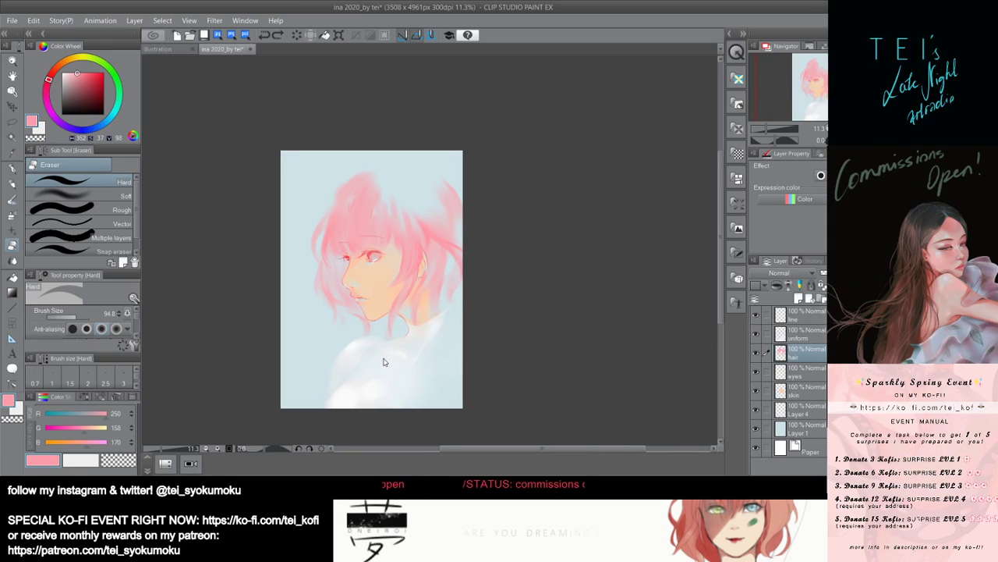
scroll(383, 357, up, 1)
Return to the watercolour brush at size 144.9 and paint a short pink strand beside the chin.
click(12, 199)
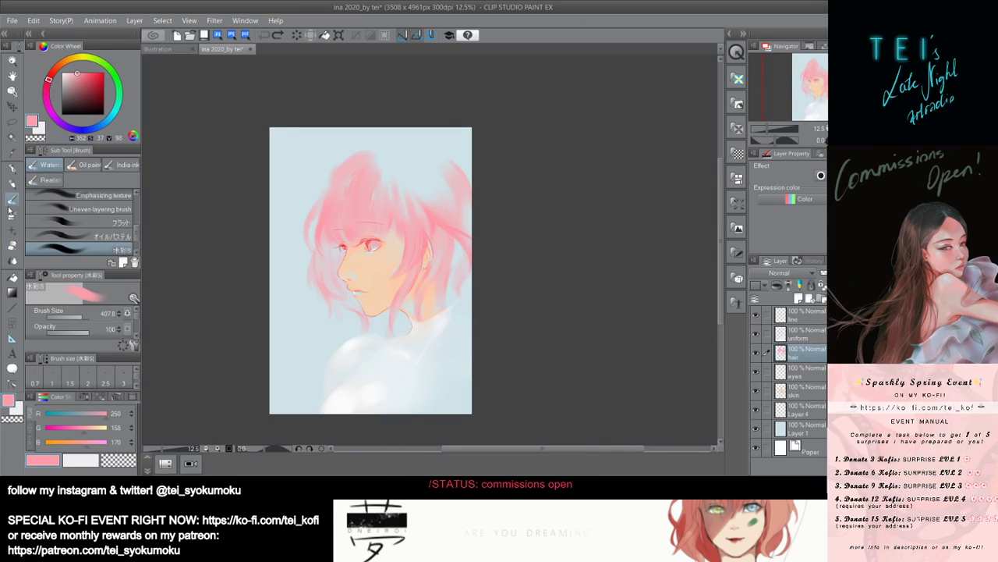
drag(359, 306, 363, 318)
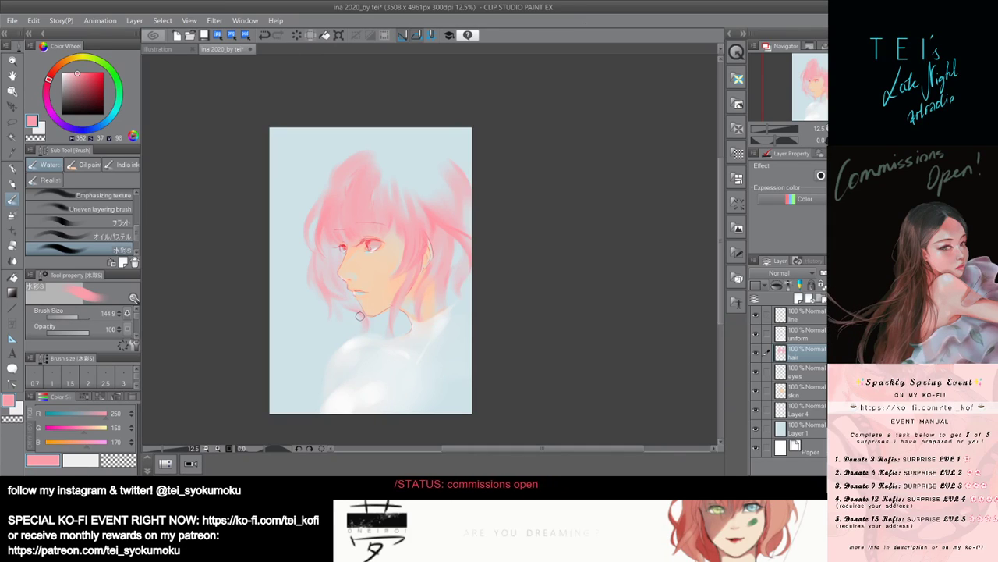
key(bracketleft)
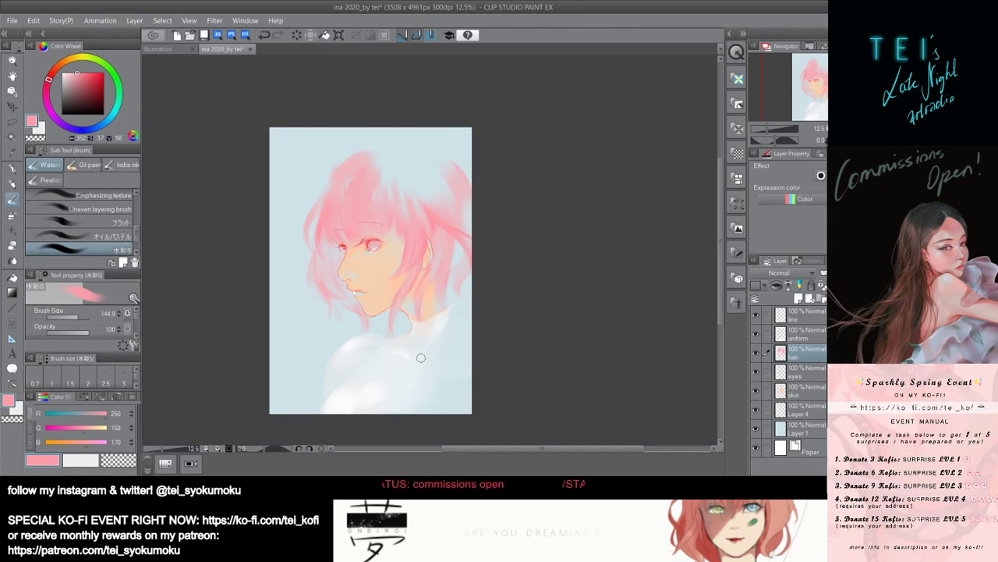
Try a pink stroke down the hair's outer left edge with the brush reduced to 53.4.
key(bracketleft)
key(bracketleft)
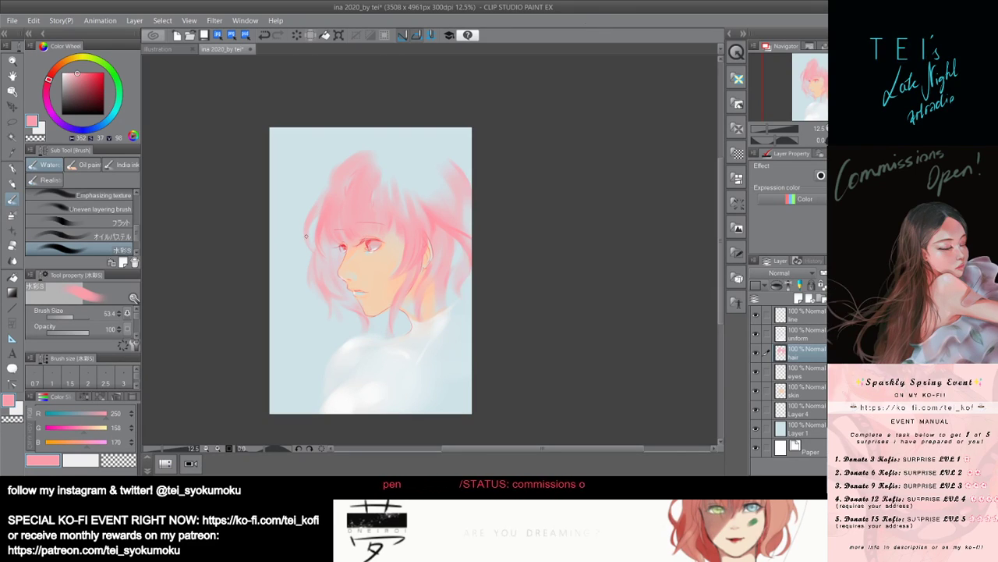
mouse_move(312, 213)
mouse_down()
mouse_move(307, 246)
mouse_move(318, 262)
mouse_up()
key(ctrl+z)
Reduce the brush to 27.9 and paint a thin pink strand down the outer left side of the hair.
key(bracketleft)
key(bracketleft)
key(ctrl+z)
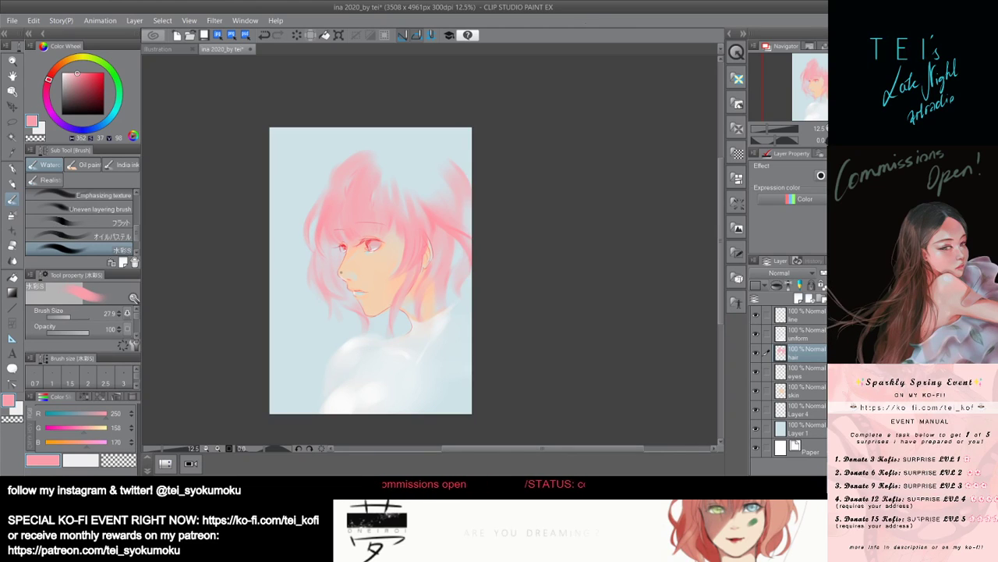
key(ctrl+z)
drag(311, 251, 324, 263)
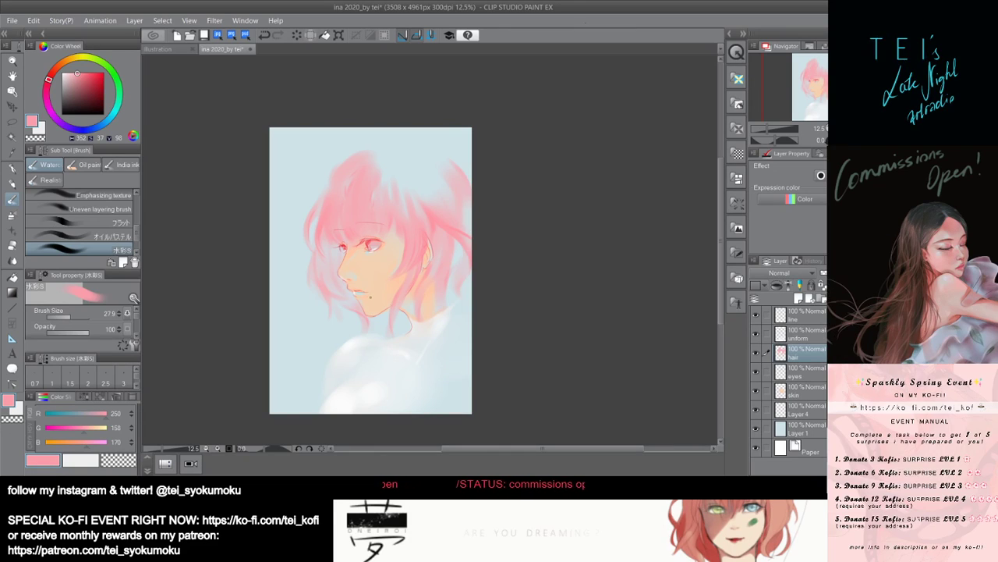
key(ctrl+z)
drag(316, 209, 317, 252)
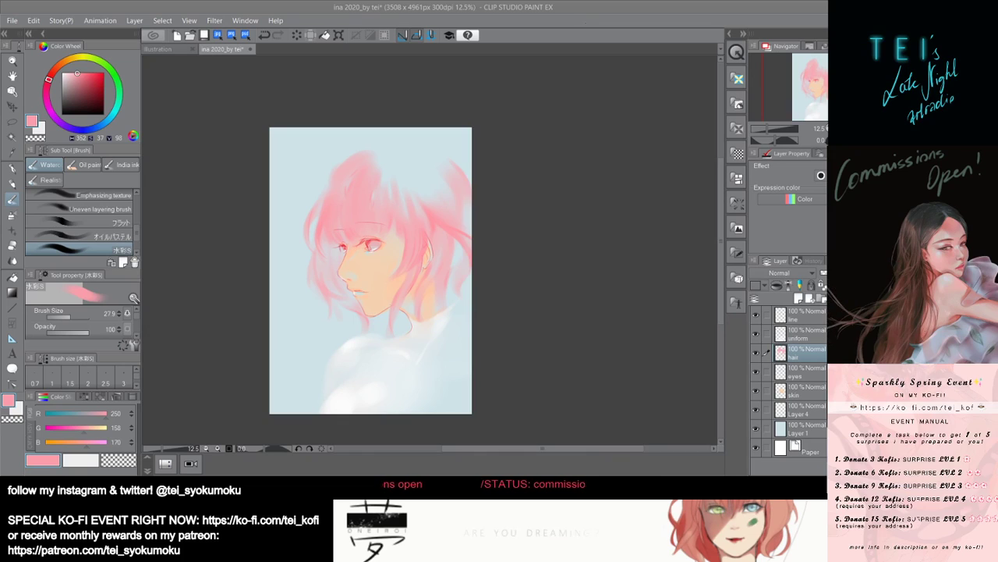
Paint a pink strand across the back of the hair towards the canvas's right edge.
scroll(408, 288, up, 1)
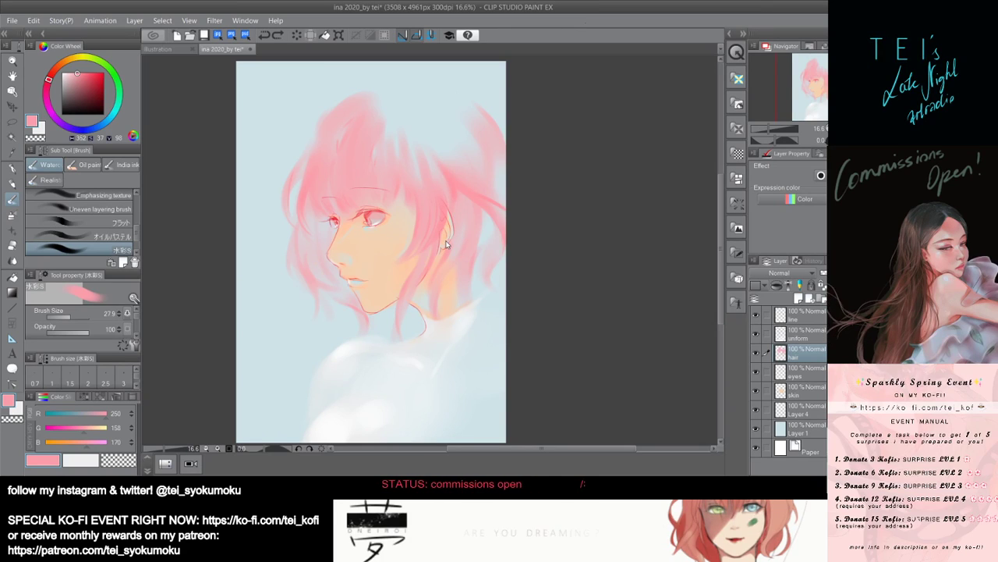
scroll(471, 248, down, 2)
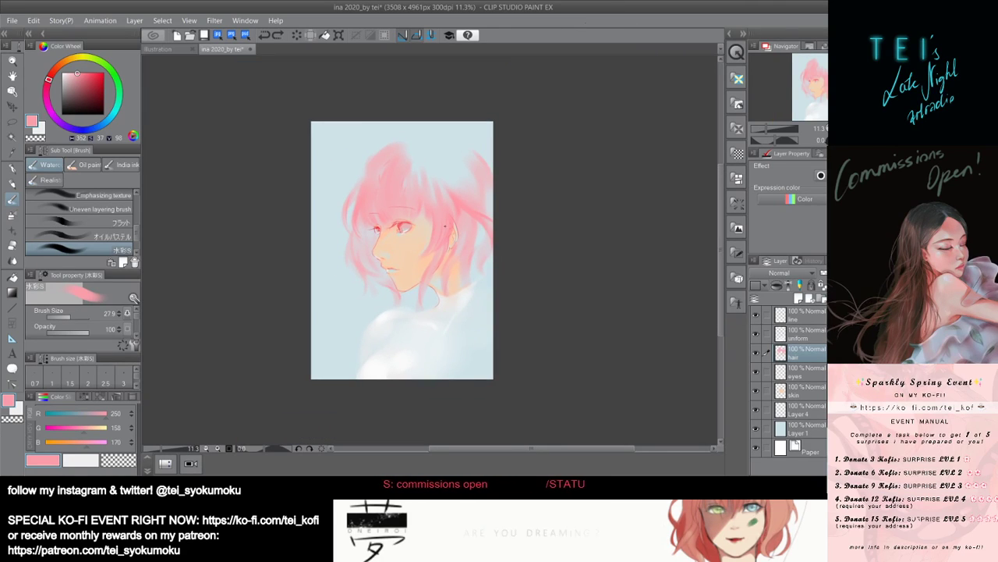
mouse_move(469, 203)
mouse_down()
mouse_move(482, 185)
mouse_move(496, 194)
mouse_up()
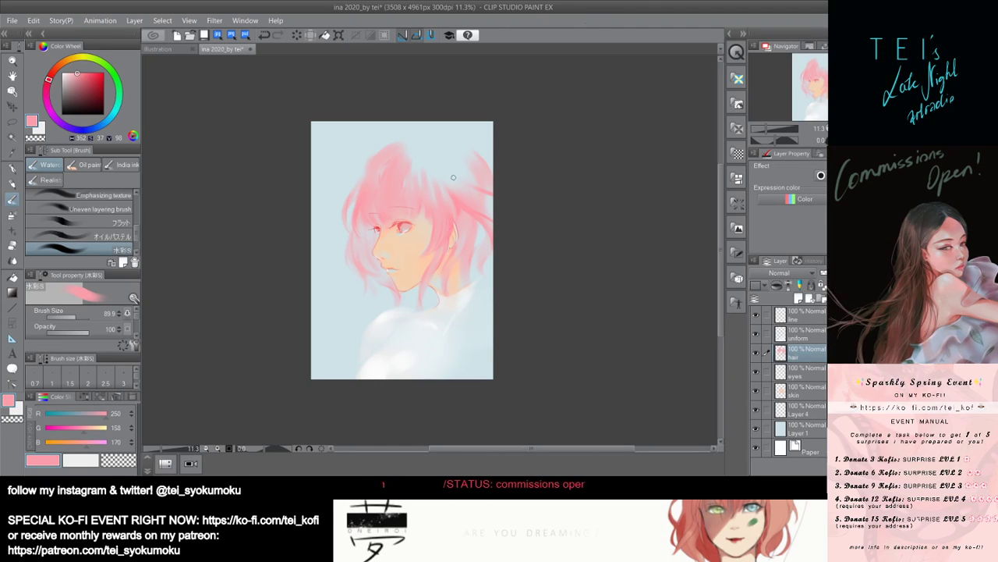
Sample the pale blue-grey by the canvas's right edge and paint a short stroke over the back hair at brush size 180.3.
key(bracketright)
key(bracketright)
key(bracketright)
key(bracketright)
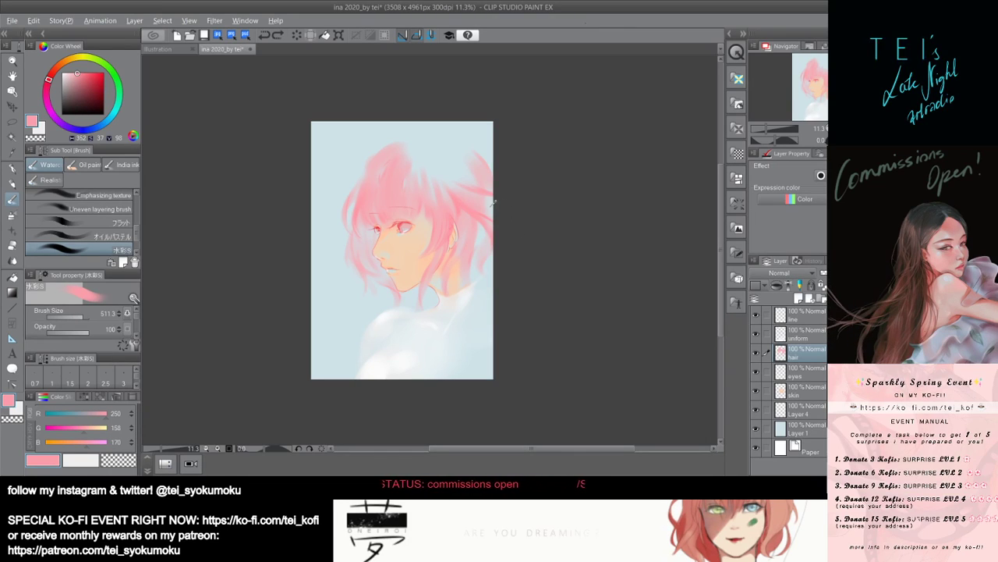
alt+click(490, 206)
key(bracketleft)
key(bracketleft)
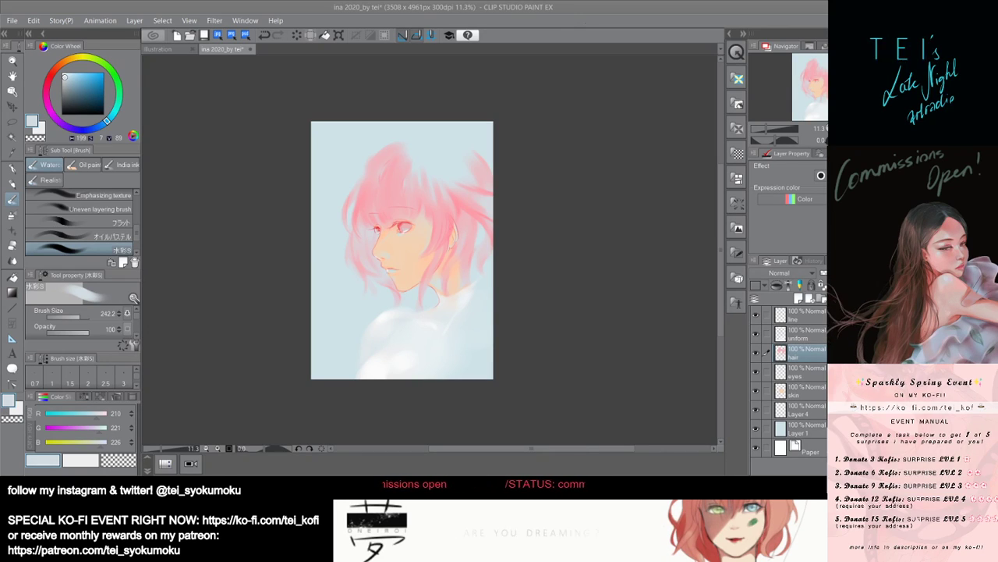
click(292, 372)
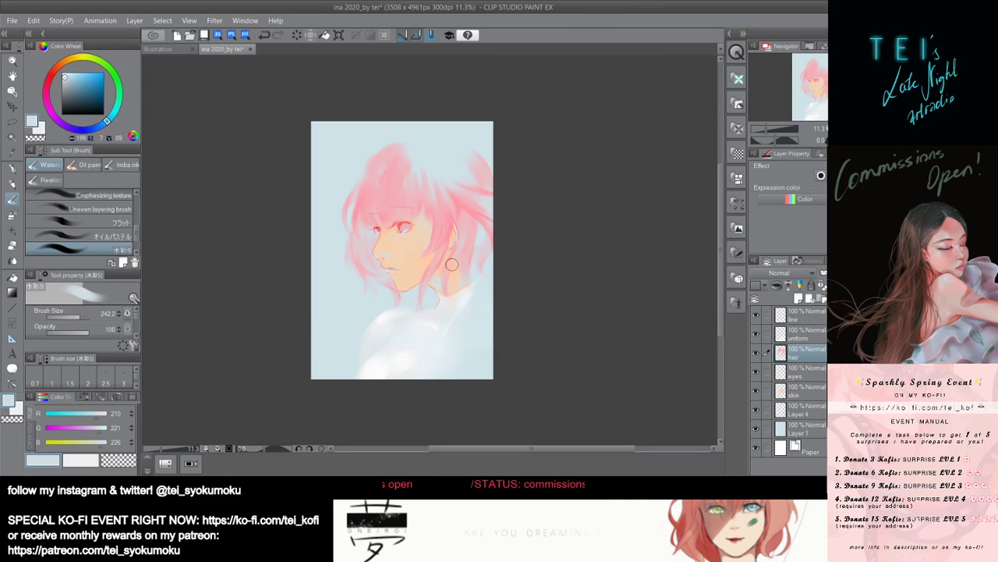
key([)
drag(488, 180, 486, 185)
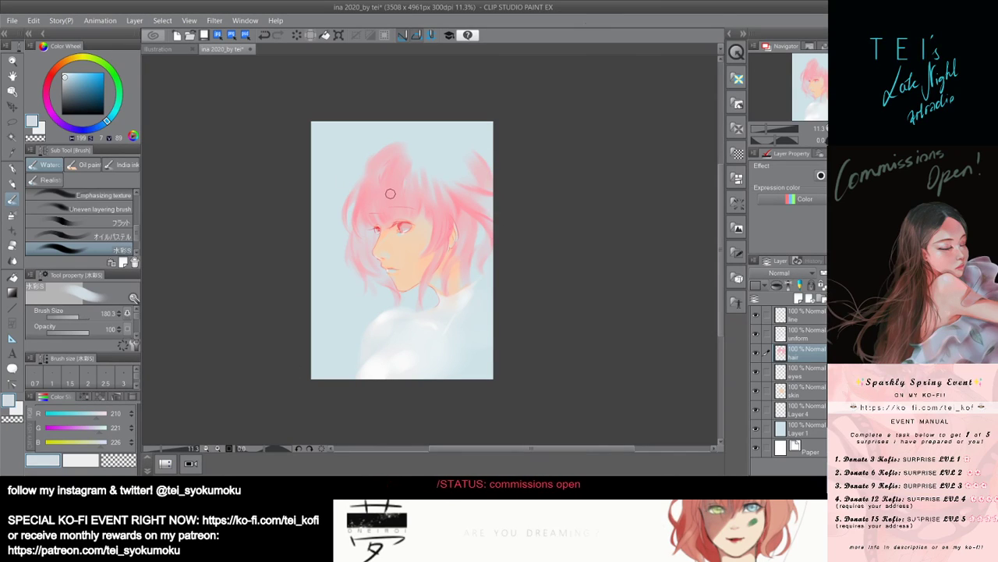
Sample the hair's strong pink, try a stroke flicking outward from the hair's upper left, and reduce the brush to 96.2.
key([)
alt+click(373, 194)
key([)
key(])
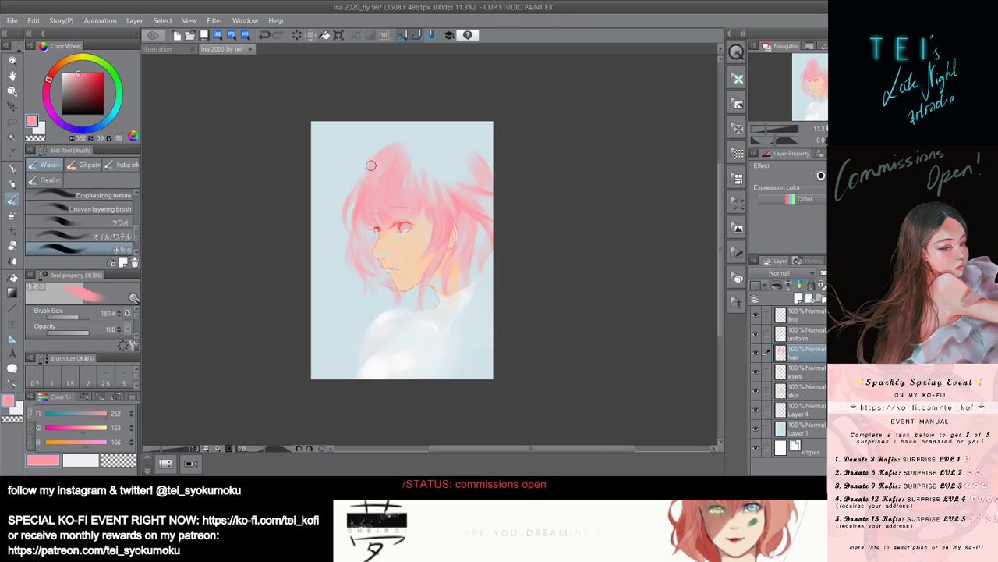
drag(366, 165, 348, 177)
key(ctrl+z)
key([)
key([)
key([)
key([)
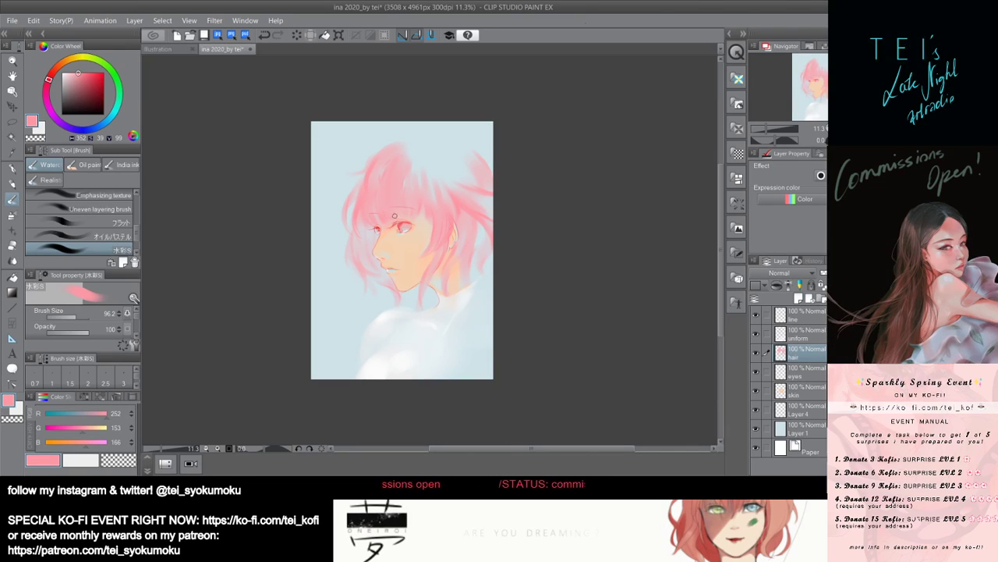
Sample the pale blue background above the hair as the drawing colour and set the brush size to 82.5.
key(])
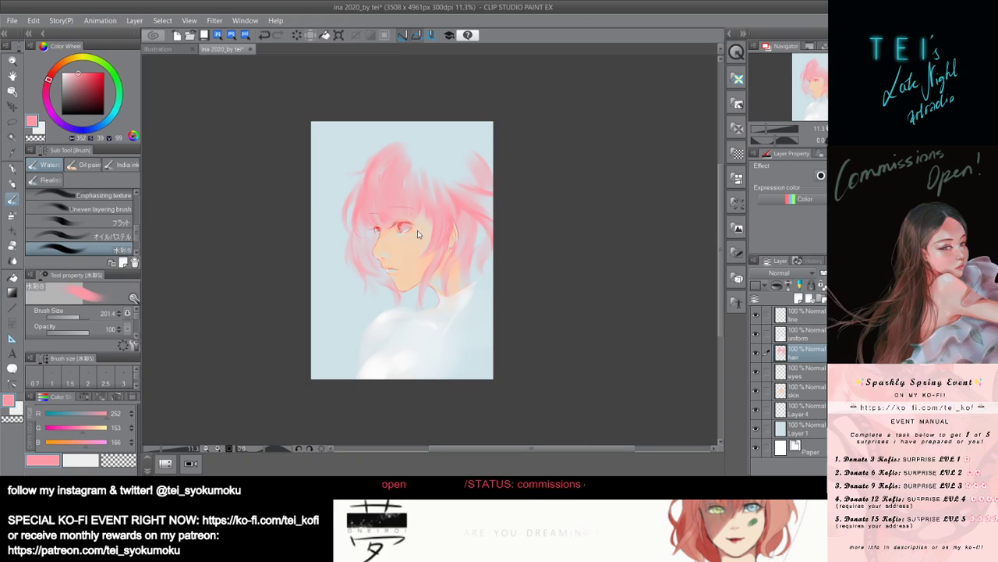
alt+click(432, 153)
key(bracketleft)
key(bracketleft)
key(bracketleft)
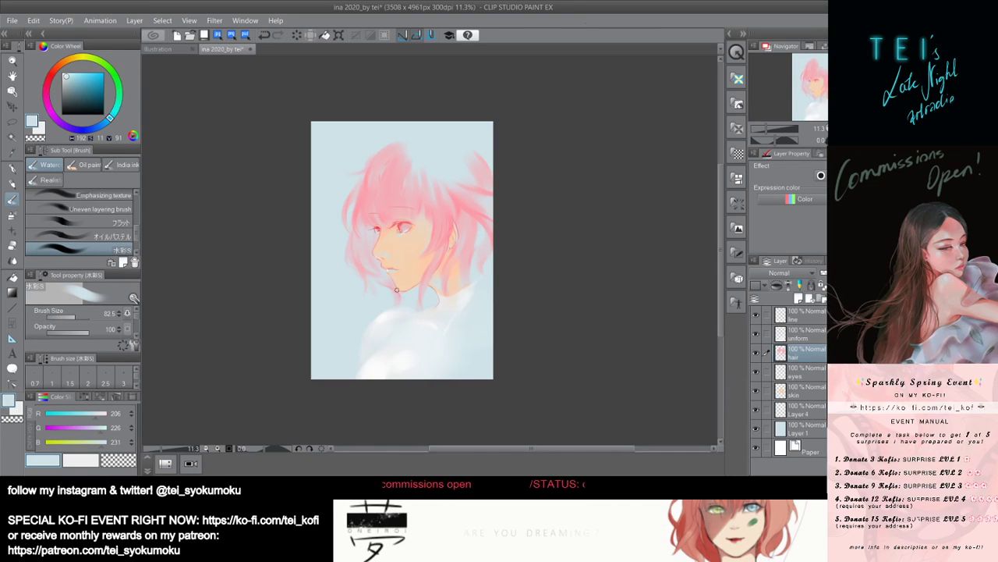
Sample a softer pink from the hair and paint short strokes into the fringe and the strands beside the face.
alt+click(369, 186)
drag(376, 206, 378, 207)
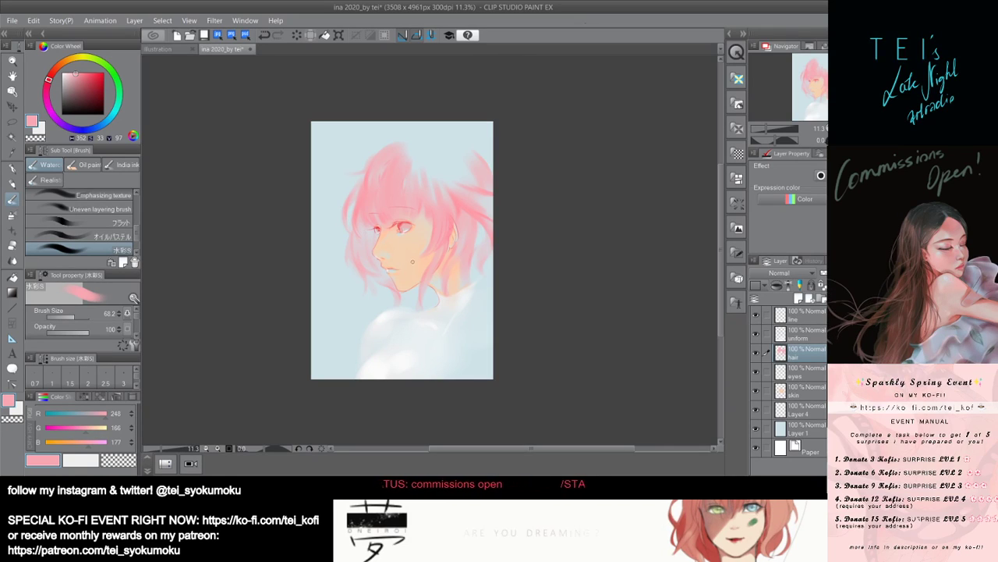
drag(430, 211, 434, 211)
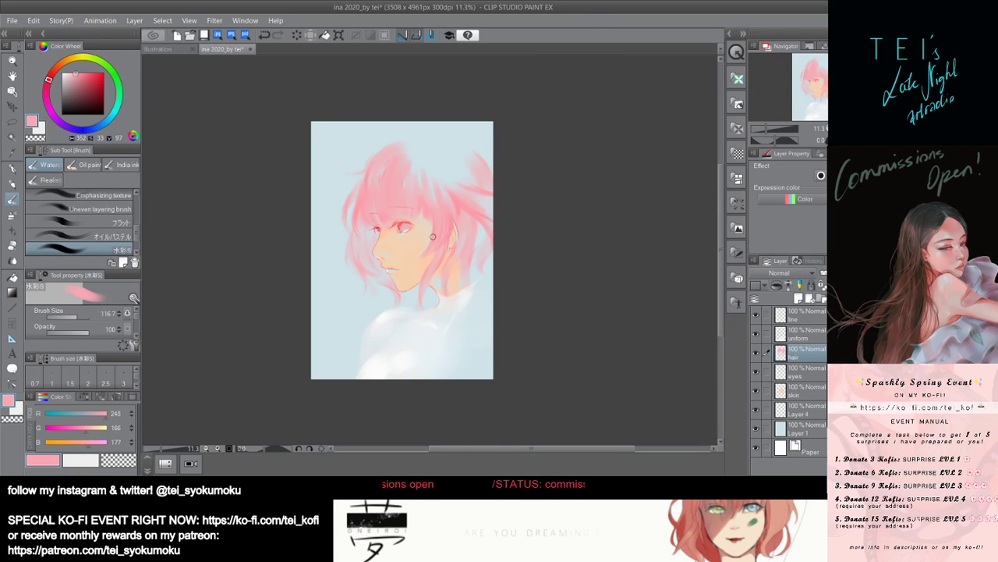
mouse_move(437, 211)
mouse_down()
mouse_move(440, 223)
mouse_move(422, 201)
mouse_up()
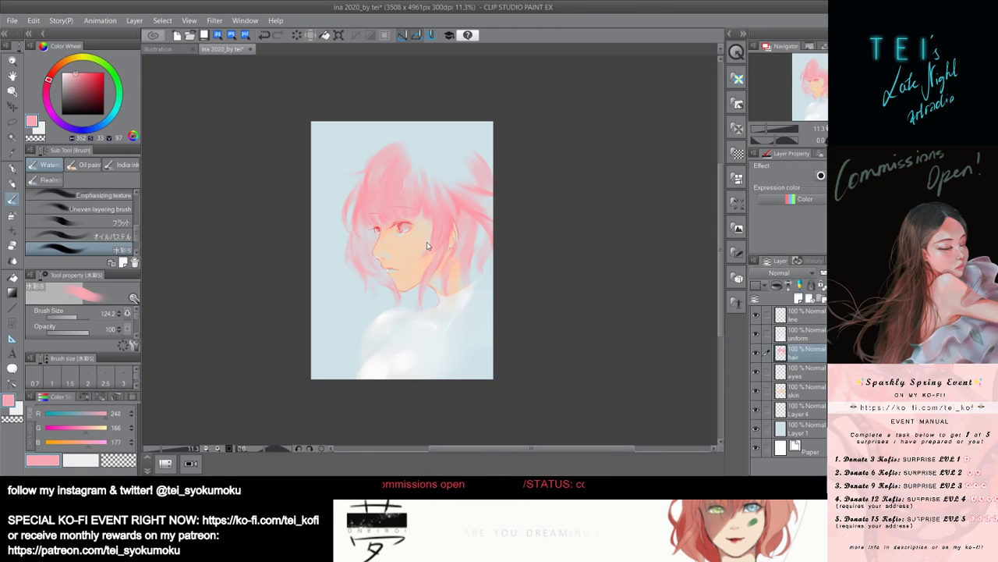
key(ctrl+z)
key([)
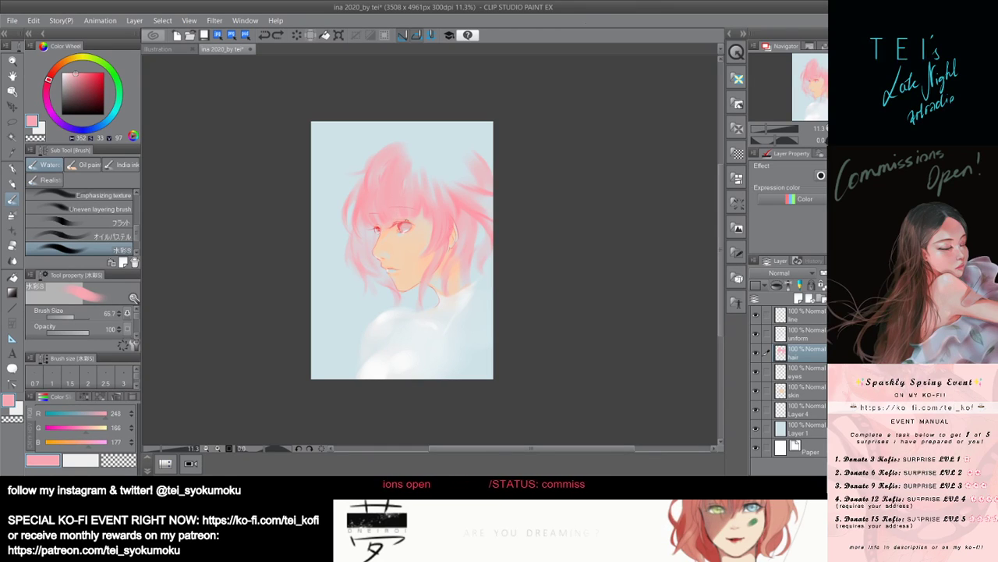
Touch up the strand beside the eye at brush size 65.7 and sample a deeper pink from the upper front of the hair.
drag(413, 221, 414, 227)
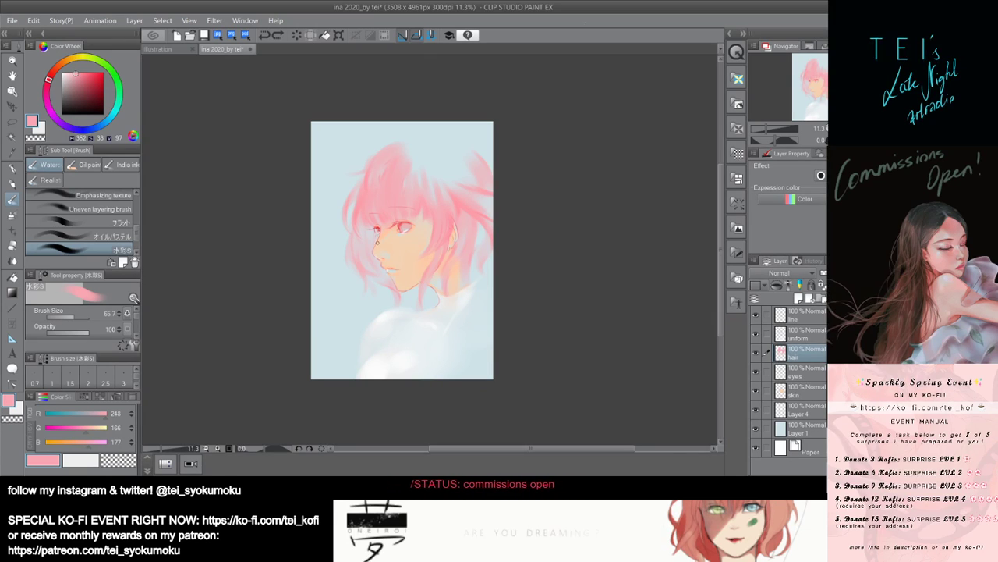
alt+click(368, 174)
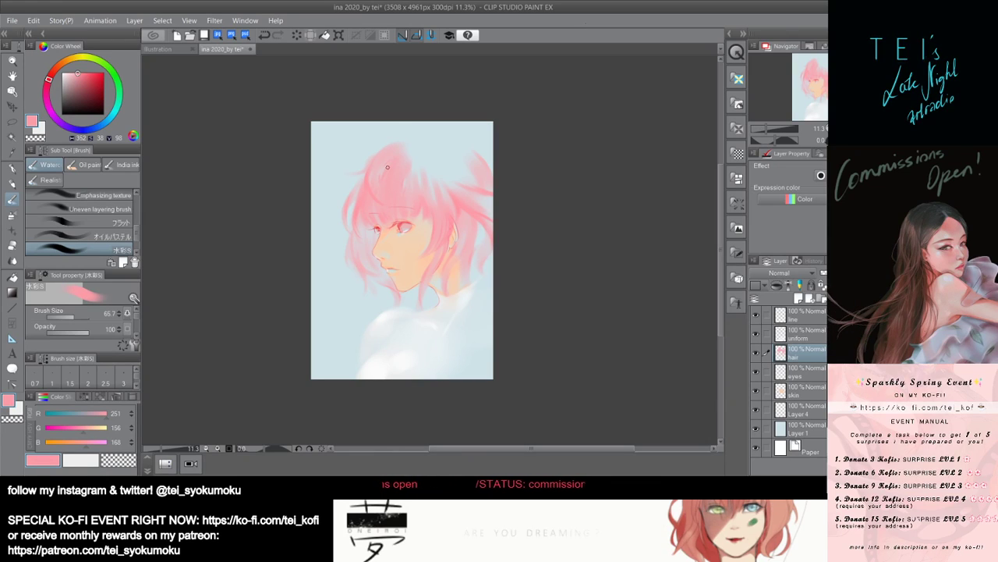
scroll(369, 199, down, 1)
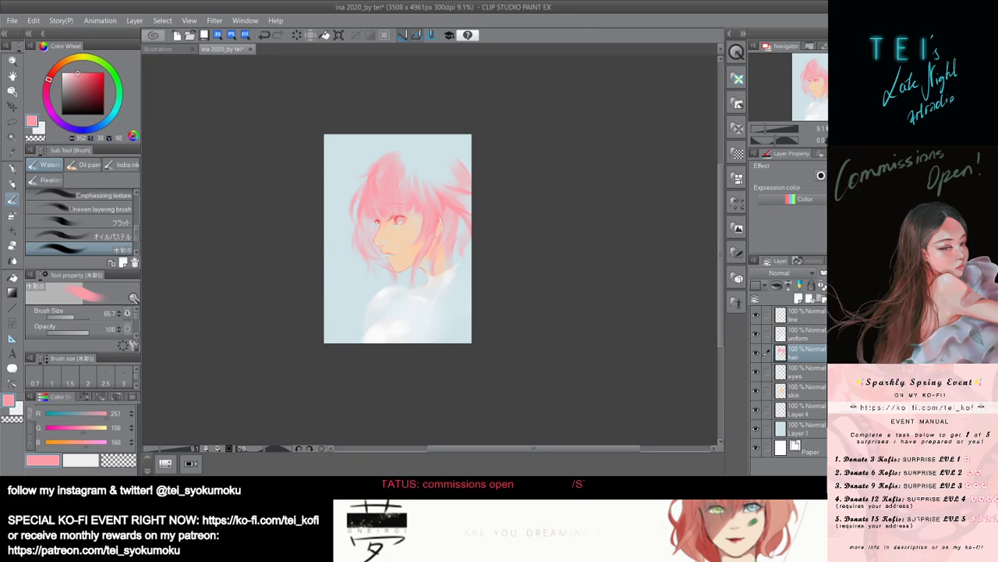
Compare the hair with and without the last stroke, undo it, and paint a short stroke at the upper front of the hair.
key(ctrl+z)
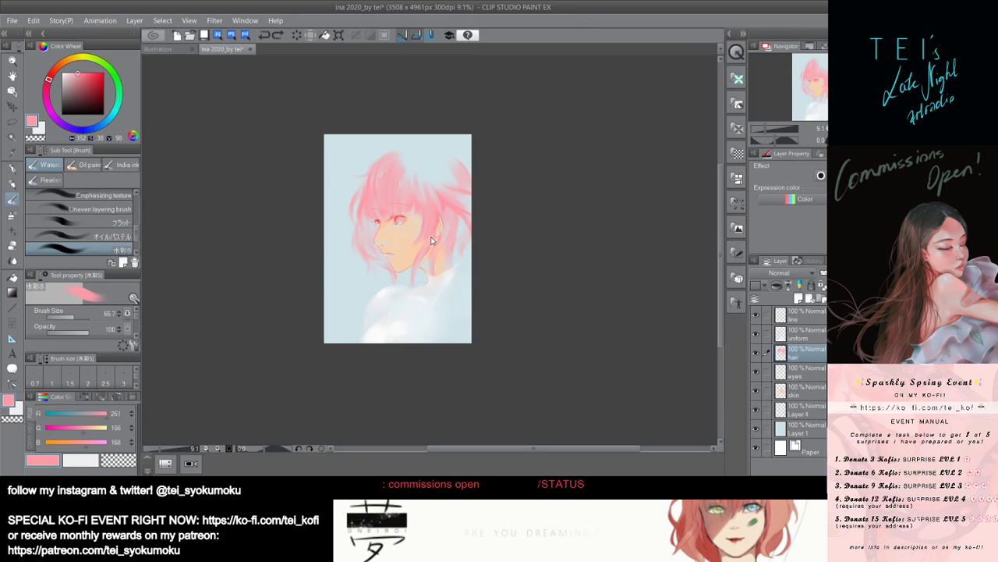
key(ctrl+y)
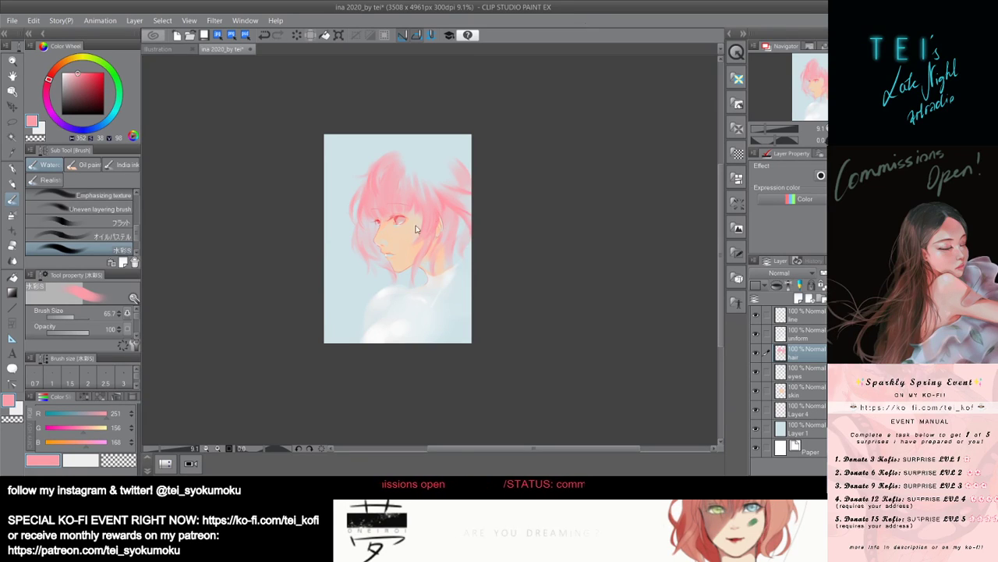
key(ctrl+z)
mouse_move(375, 172)
mouse_down()
mouse_move(384, 198)
mouse_move(371, 182)
mouse_up()
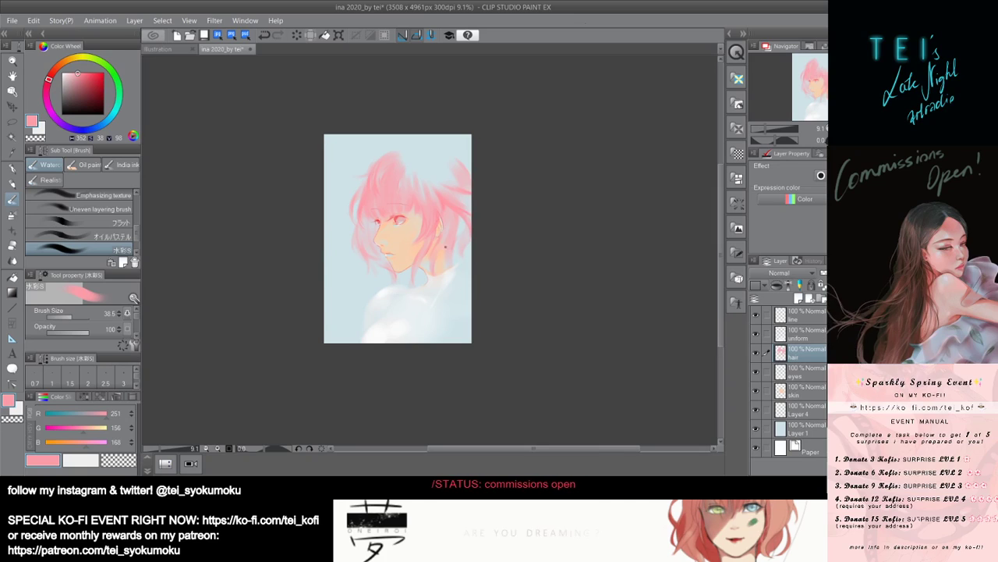
Sample the pale blue background above the hair and try a short stroke over the strand in front of the ear.
alt+click(428, 168)
drag(423, 219, 420, 235)
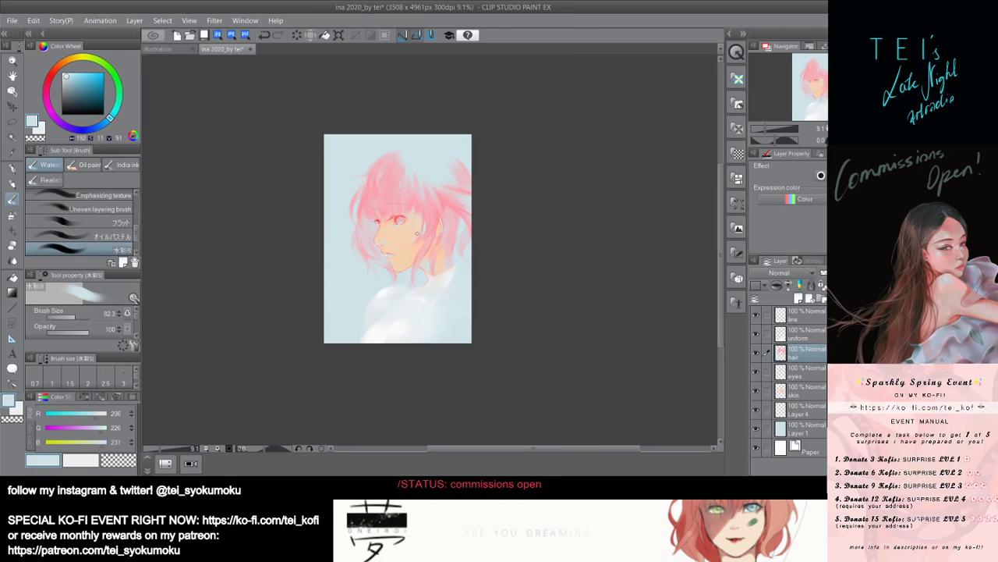
key(ctrl+z)
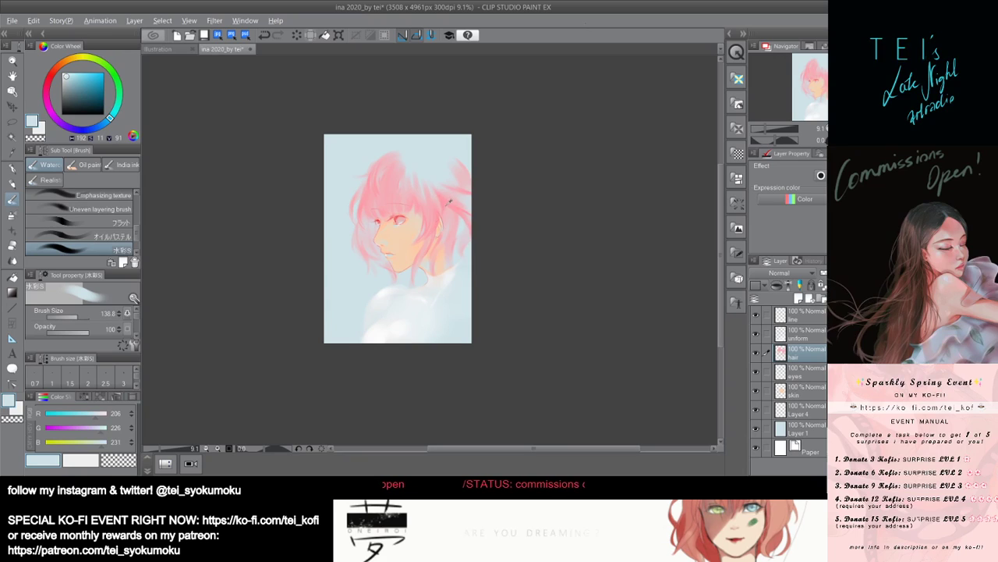
Sample the strong pink beside the ear and paint short strokes into the back hair and the lower front strands, varying the brush size.
alt+click(432, 221)
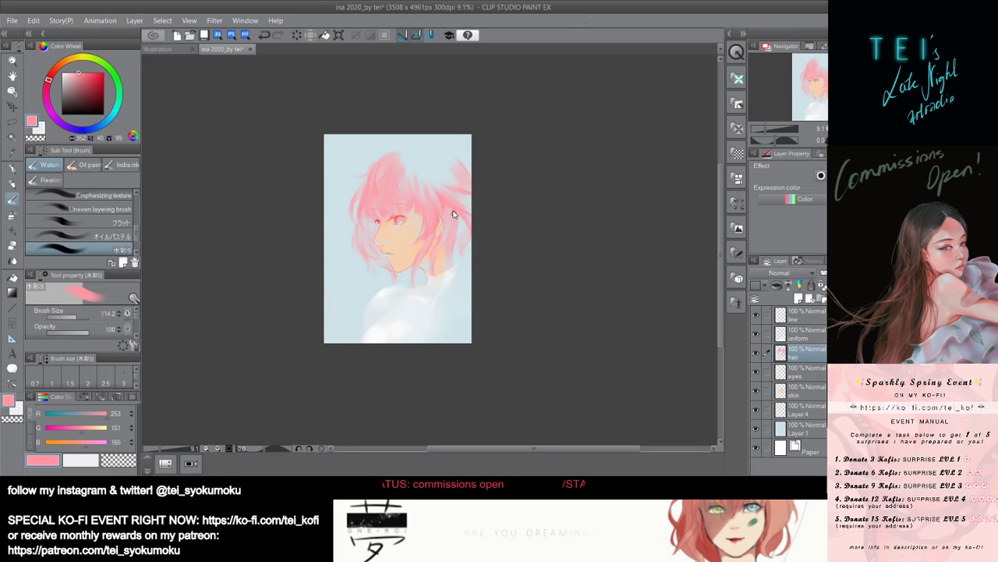
drag(442, 214, 441, 211)
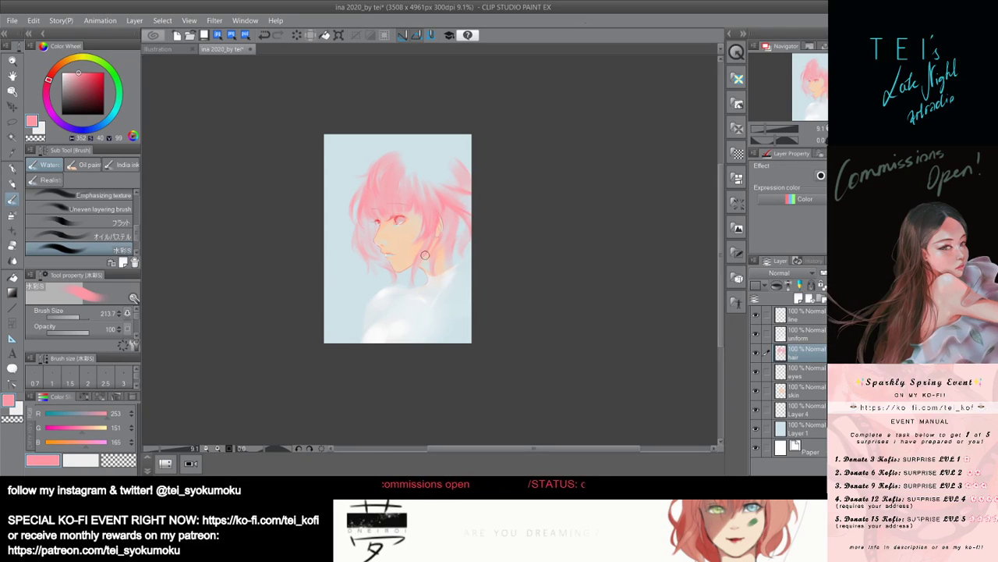
drag(378, 252, 375, 251)
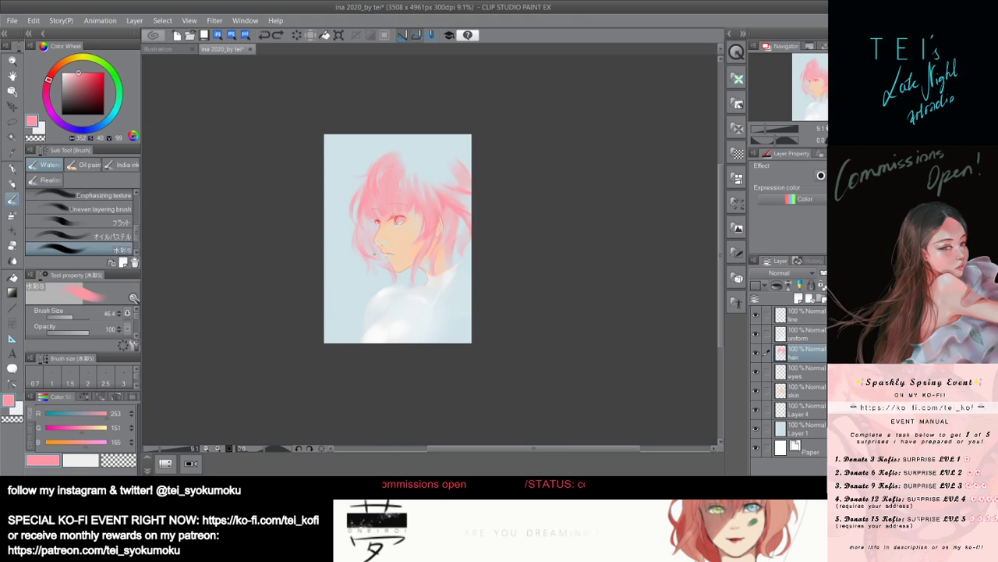
scroll(395, 226, up, 5)
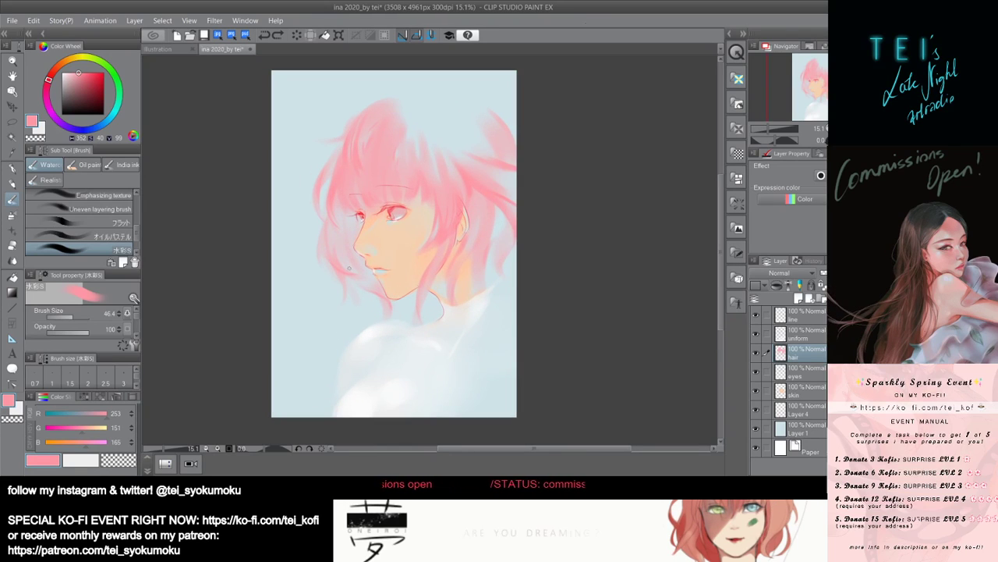
scroll(305, 342, down, 3)
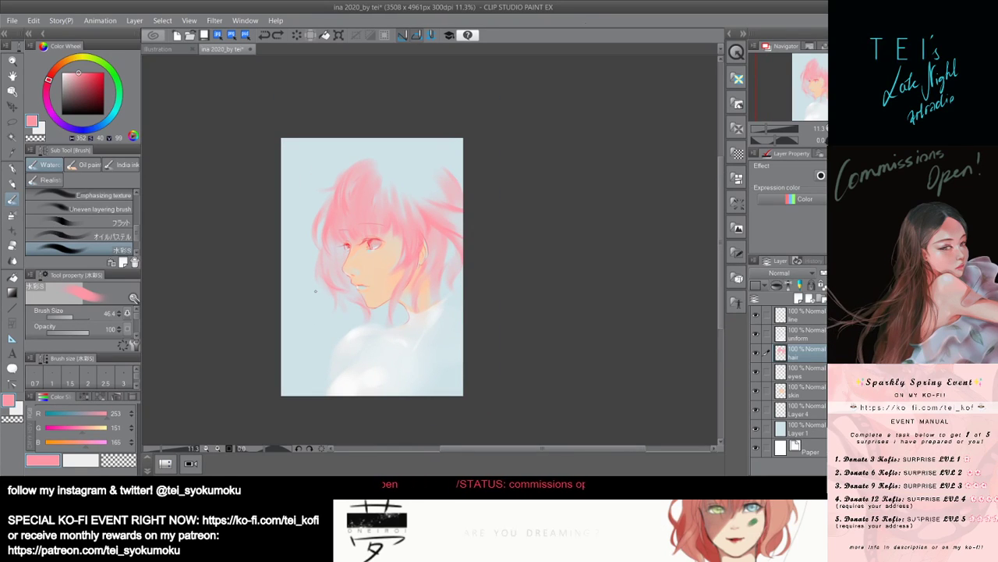
scroll(296, 257, up, 1)
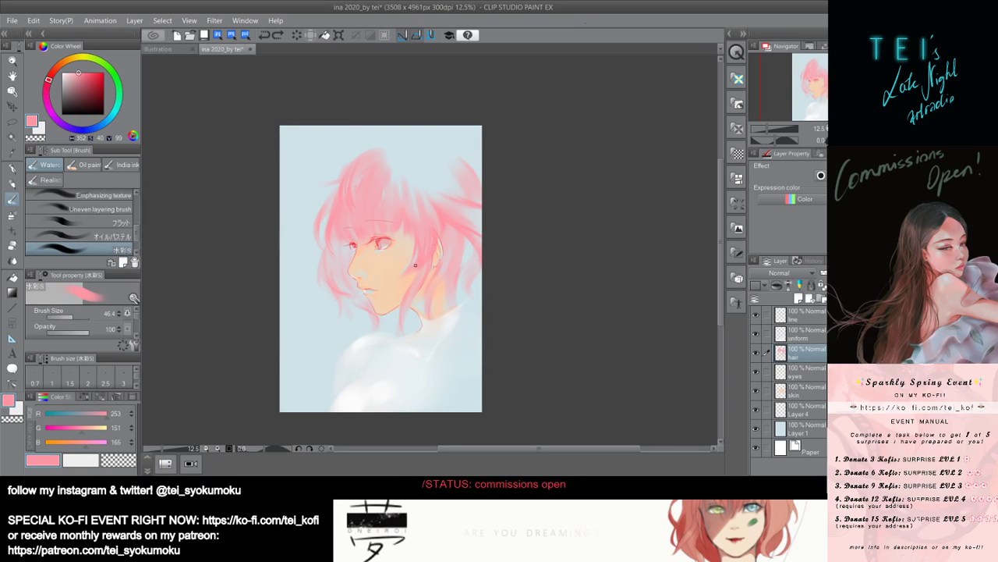
scroll(401, 366, up, 1)
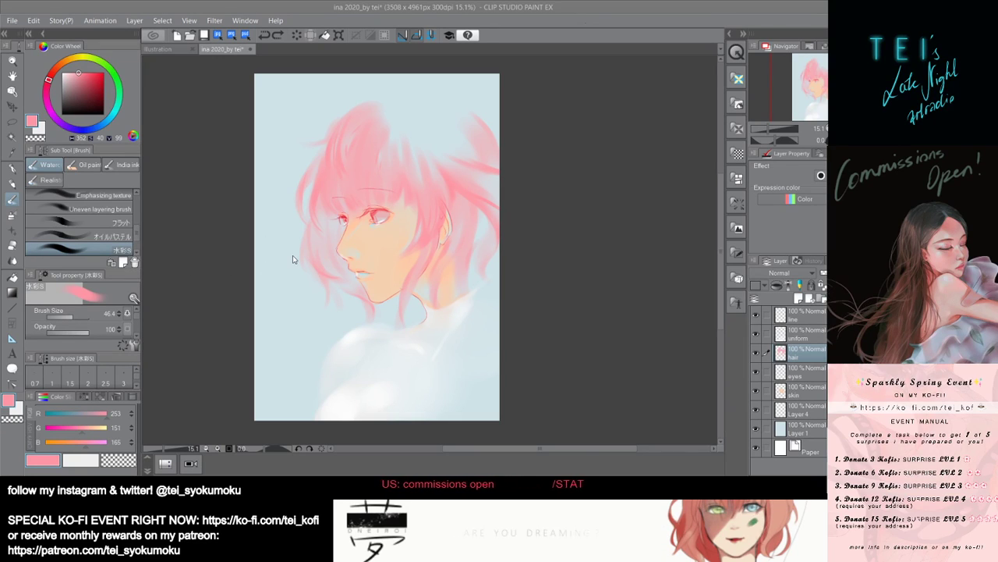
Open the reference illustration 00001505.png and detach it into its own floating window beside the portrait.
drag(293, 259, 251, 59)
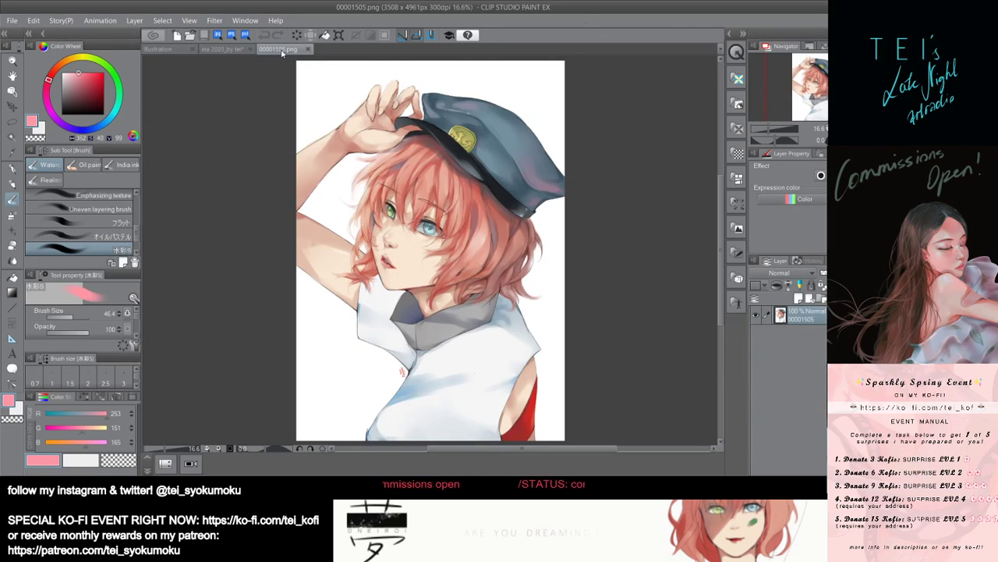
click(308, 50)
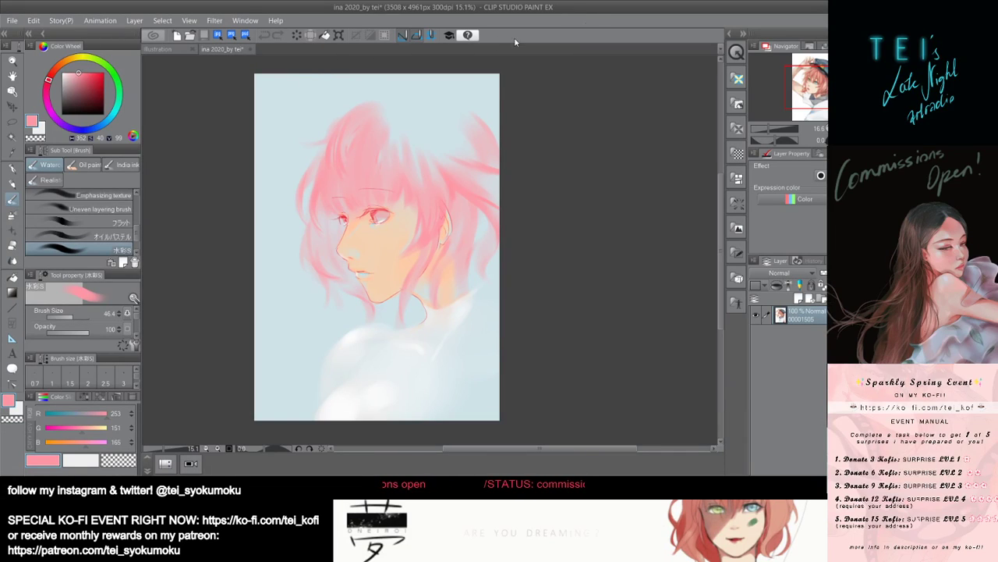
drag(515, 42, 496, 30)
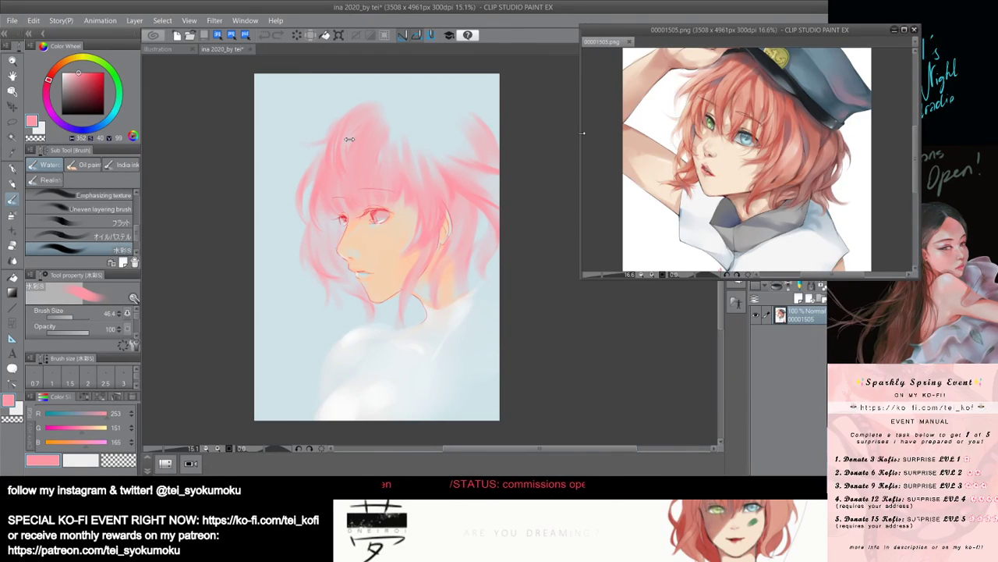
Resize the reference window to a tall, narrow shape, fit more of the figure inside it, and return to the portrait canvas.
drag(350, 140, 551, 125)
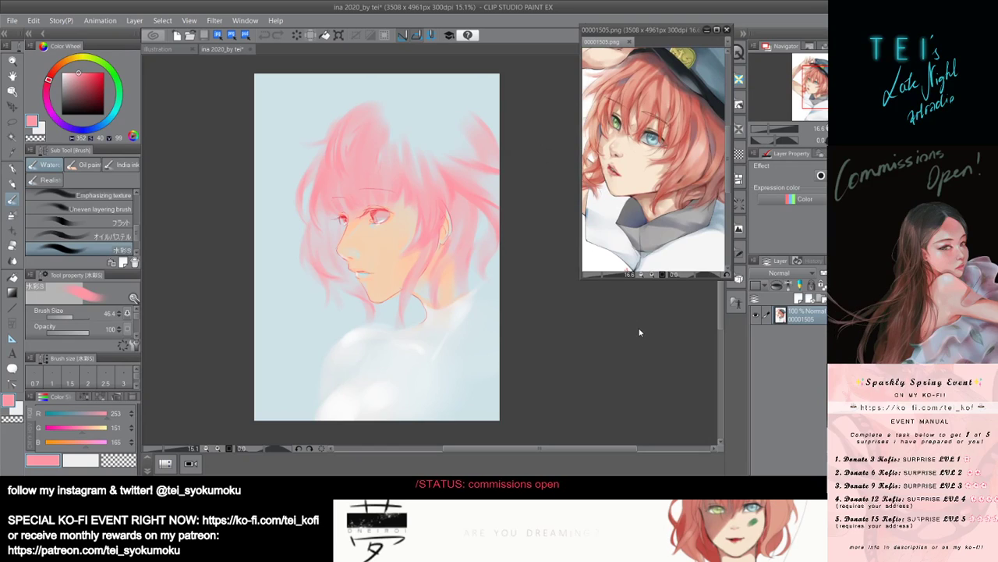
drag(645, 297, 664, 403)
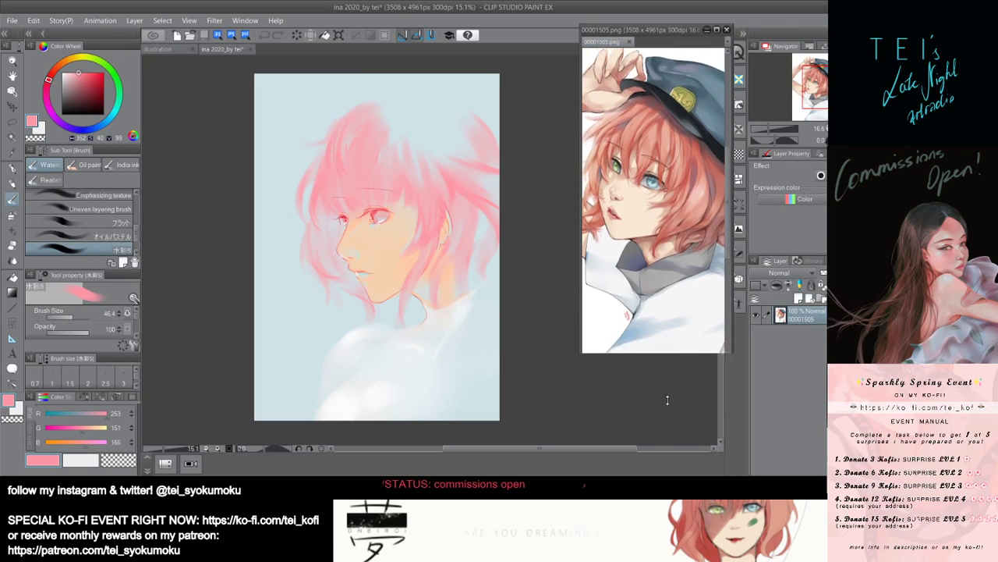
scroll(675, 229, down, 2)
scroll(676, 229, up, 1)
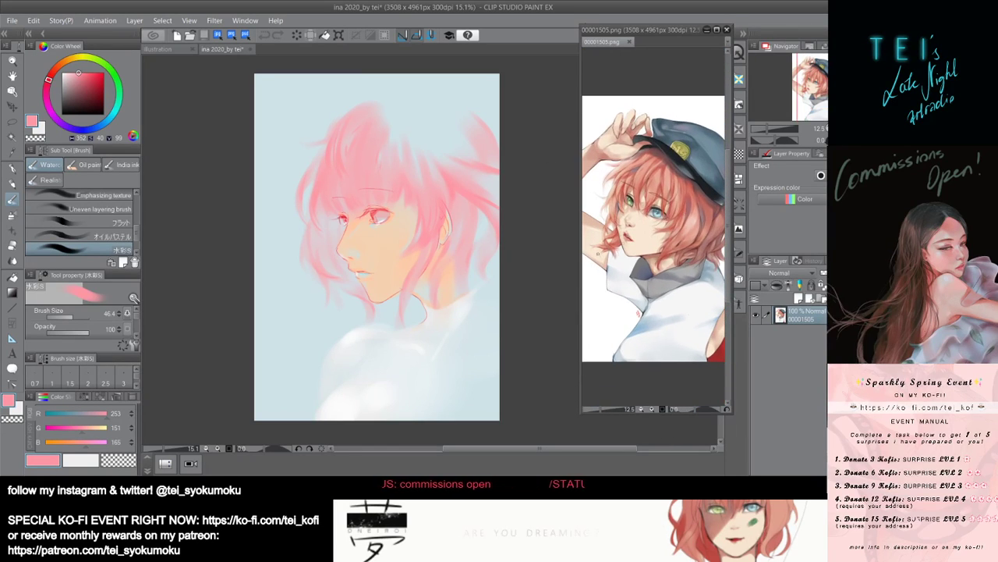
click(540, 279)
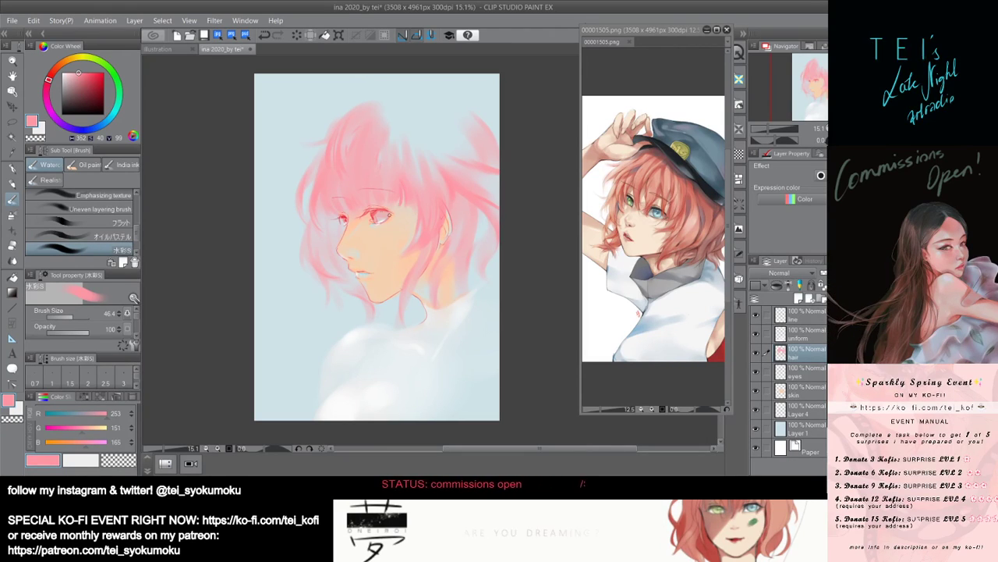
Paint pink strokes over the crown and back hair, with an arc from the crown toward the back, using brush sizes 144.6 and 106.8.
scroll(414, 252, down, 2)
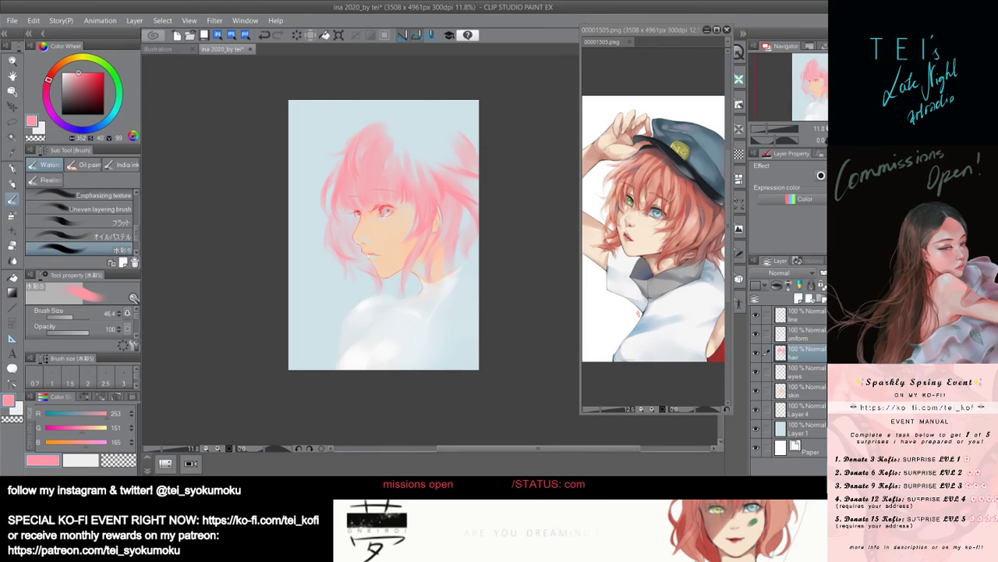
mouse_move(394, 198)
mouse_down()
mouse_move(401, 208)
mouse_move(412, 190)
mouse_move(415, 201)
mouse_move(398, 199)
mouse_move(412, 204)
mouse_move(423, 158)
mouse_move(401, 138)
mouse_move(430, 179)
mouse_move(443, 153)
mouse_move(433, 148)
mouse_move(468, 173)
mouse_move(458, 165)
mouse_move(470, 163)
mouse_up()
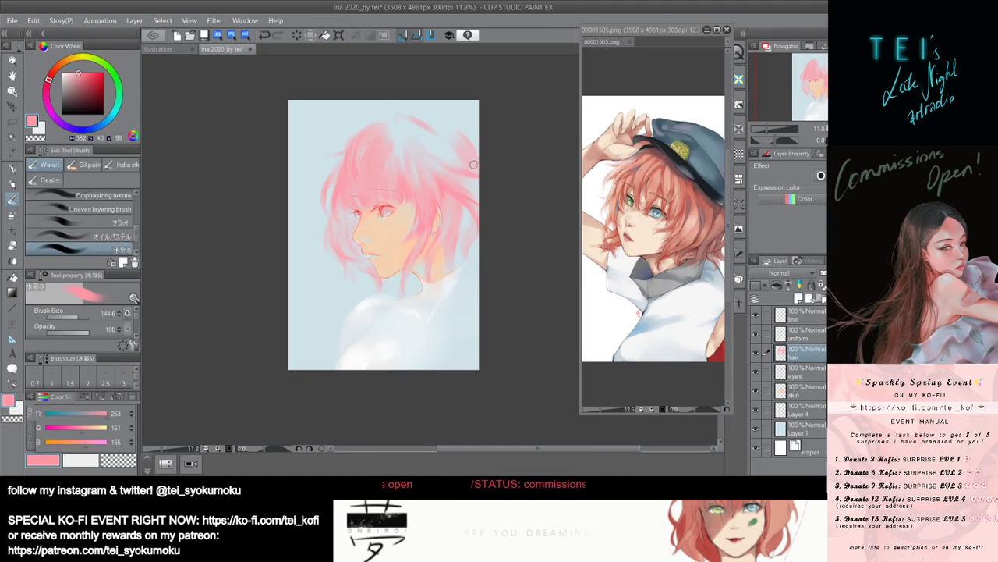
key(bracketleft)
mouse_move(397, 124)
mouse_down()
mouse_move(425, 126)
mouse_move(450, 142)
mouse_up()
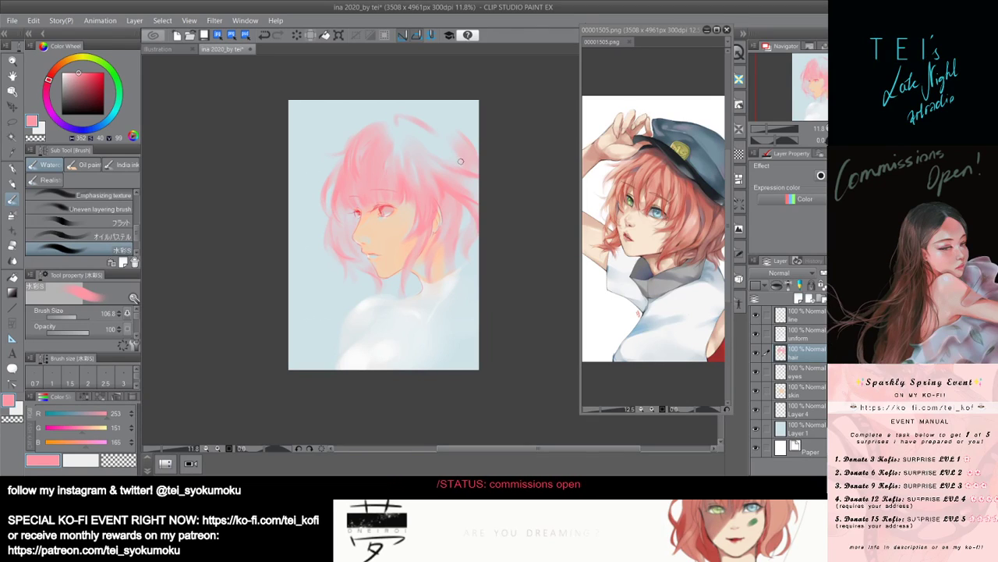
Try a broader curved stroke over the crown with an enlarged brush, reduce the brush to 154.2, and undo the arc behind the crown.
key(bracketright)
key(bracketright)
key(bracketright)
drag(397, 123, 447, 146)
key(ctrl+z)
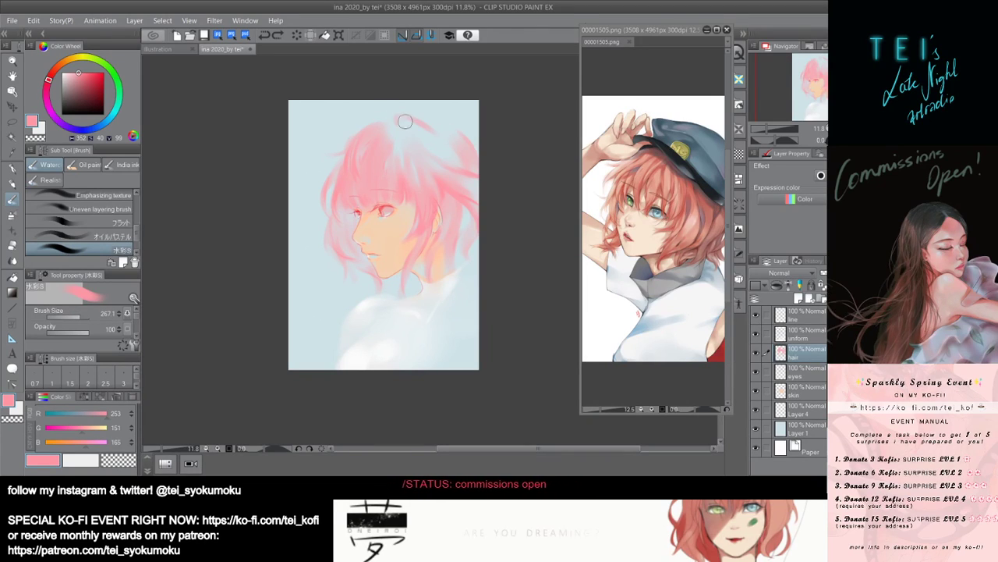
key(bracketright)
key(bracketright)
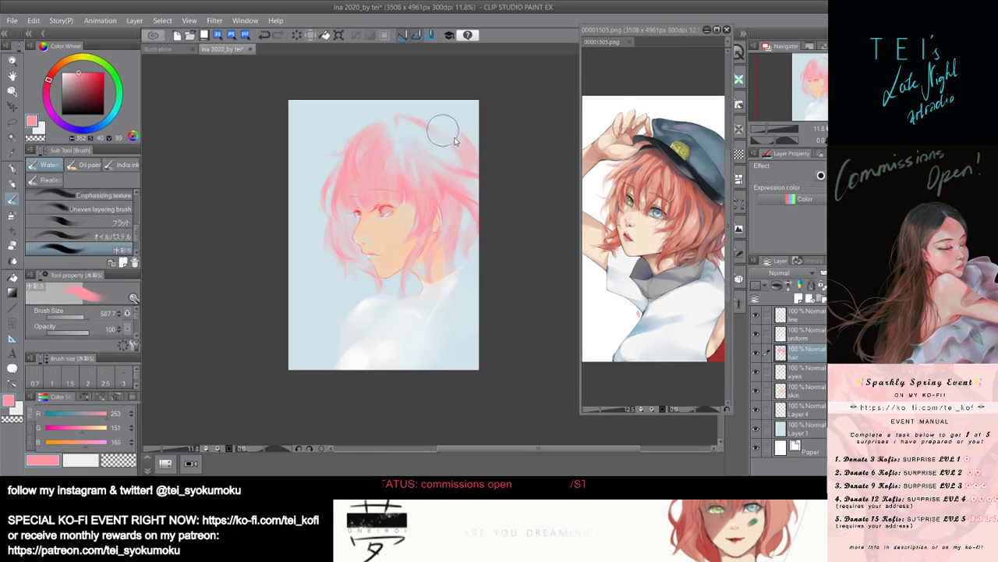
key(bracketleft)
key(bracketleft)
key(bracketleft)
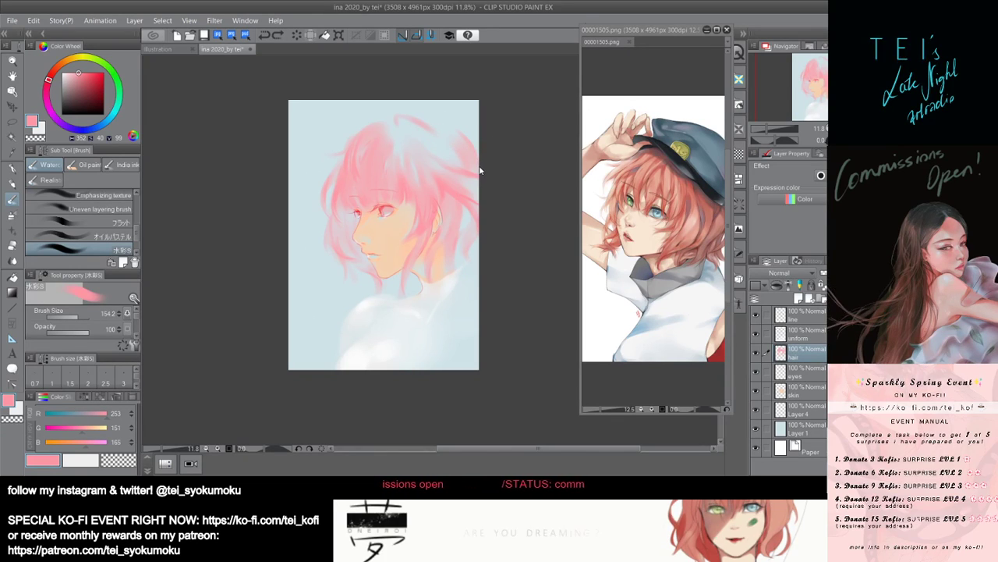
key(ctrl+z)
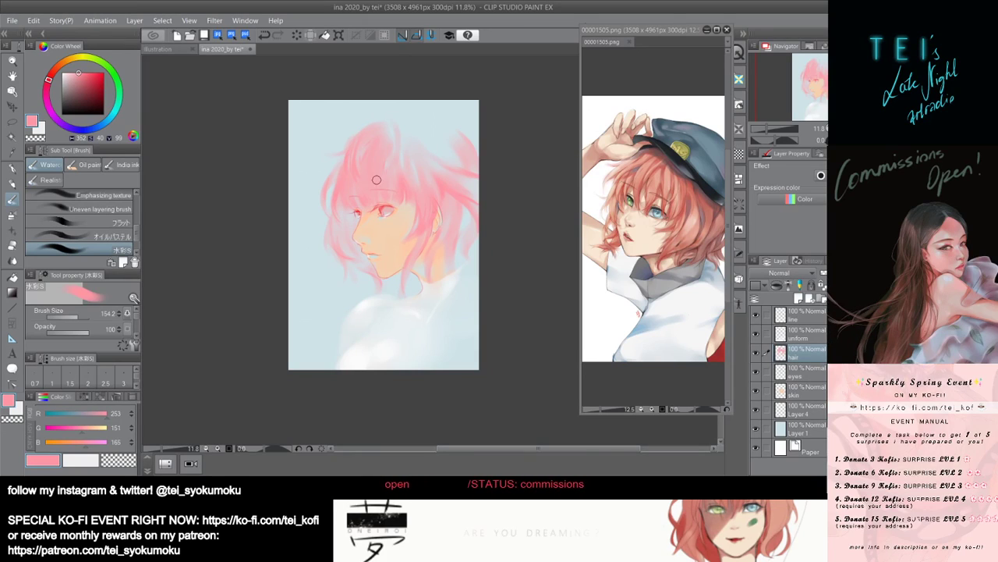
Try thin strands running between the crown and the fringe at brush size 55.8, and undo the strokes.
key(bracketleft)
key(bracketleft)
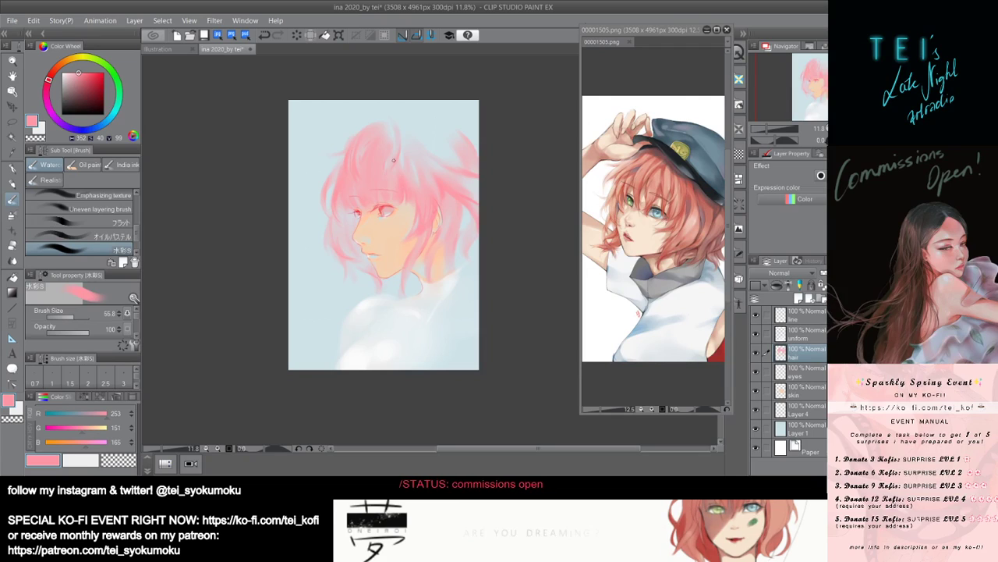
drag(406, 171, 403, 156)
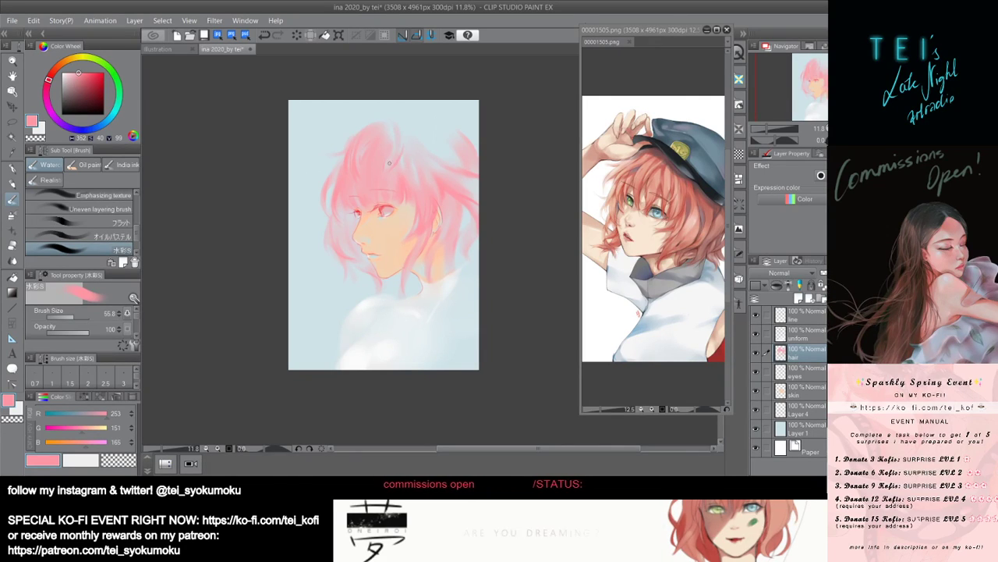
key(ctrl+z)
key(ctrl+z)
drag(392, 171, 402, 146)
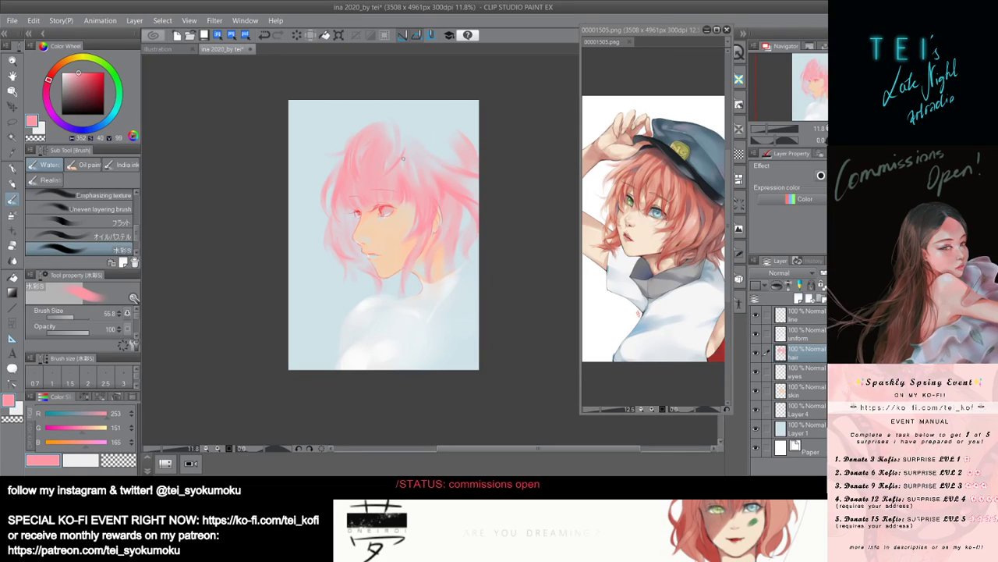
mouse_move(402, 143)
mouse_down()
mouse_move(401, 129)
mouse_move(380, 179)
mouse_up()
key(ctrl+z)
key(ctrl+z)
key(ctrl+z)
Paint a strand sweeping from the crown down into the fringe at brush size 128.6, and add a short stroke at its upper end.
drag(405, 141, 381, 174)
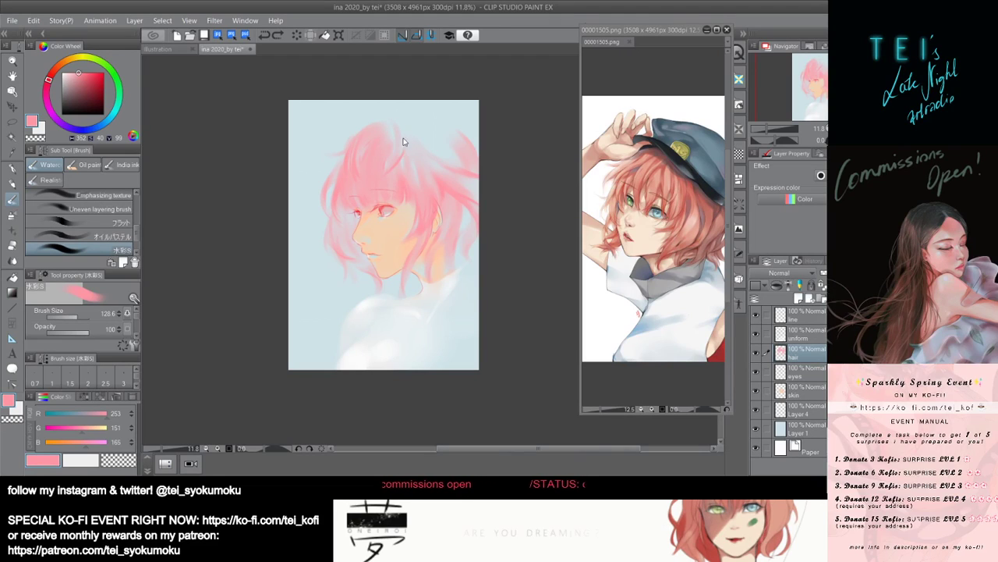
key(ctrl+z)
drag(408, 137, 376, 179)
key(ctrl+z)
drag(407, 136, 377, 183)
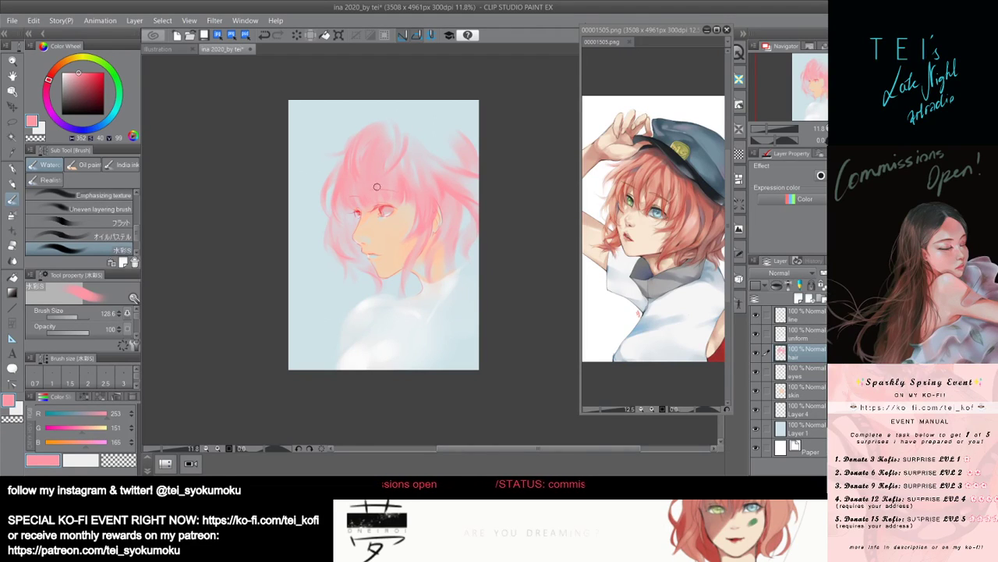
drag(414, 126, 412, 123)
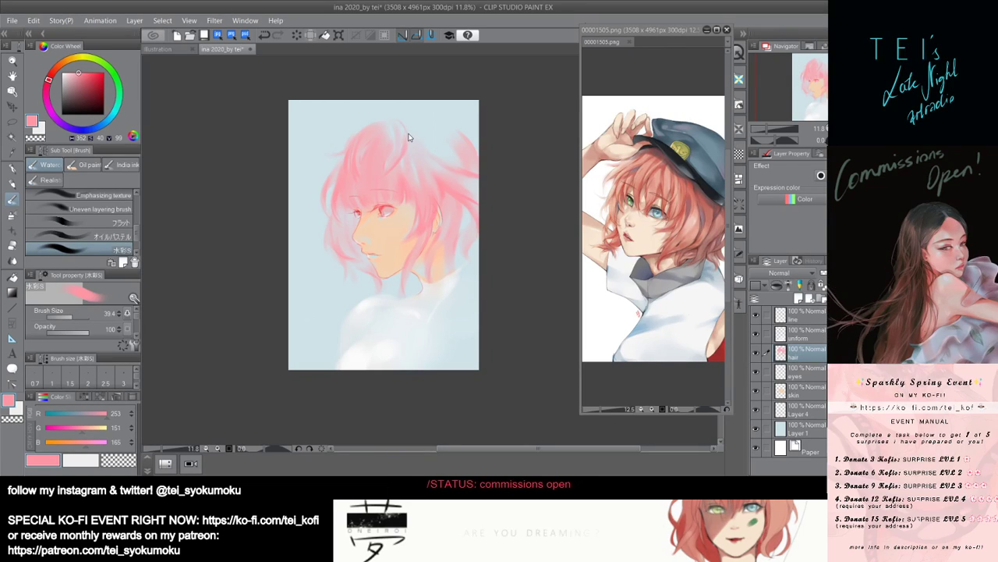
Build up the curled strand at the back of the crown with short pink strokes at brush sizes 166.2 and 128.3.
drag(411, 138, 423, 130)
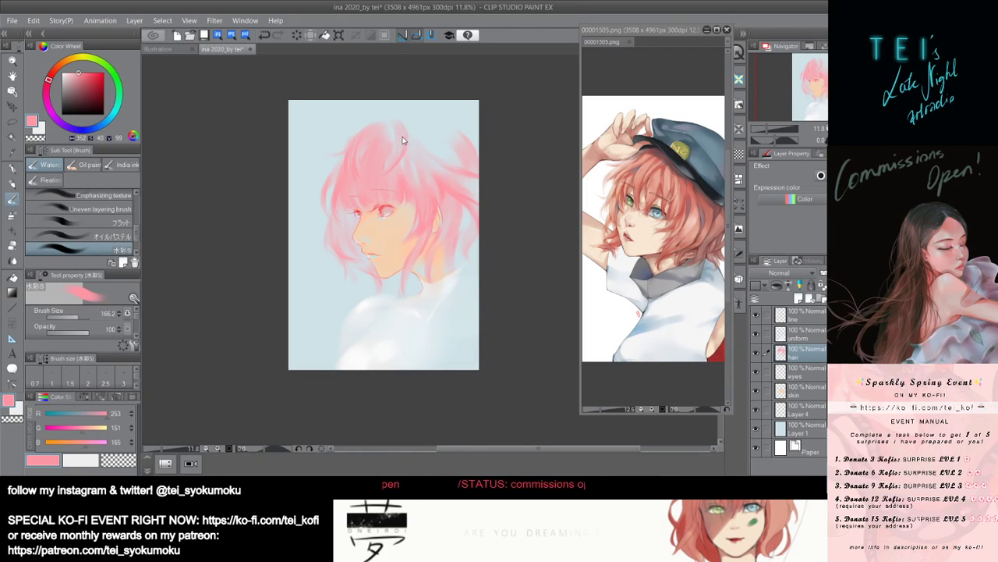
drag(402, 134, 402, 150)
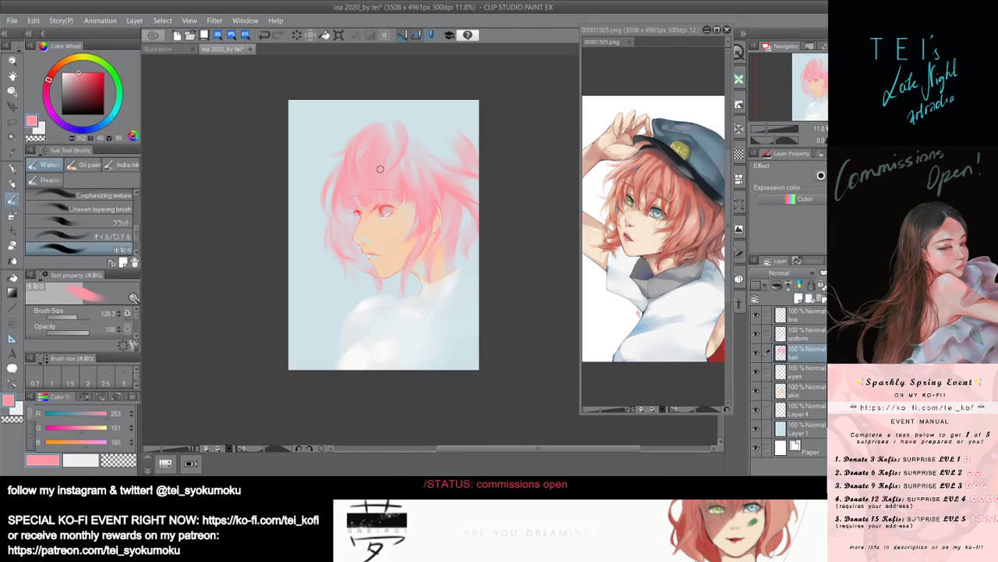
key(alt)
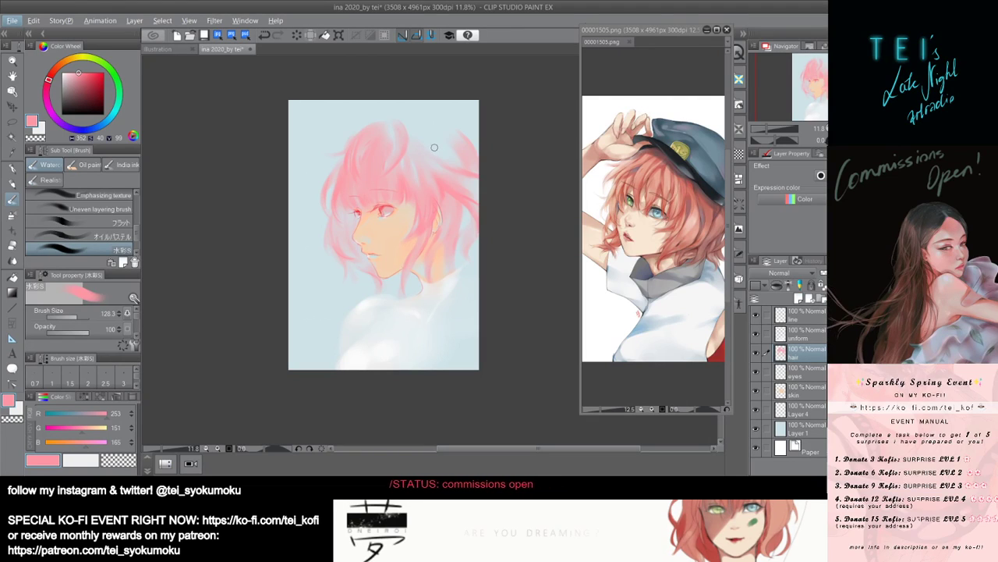
key(alt)
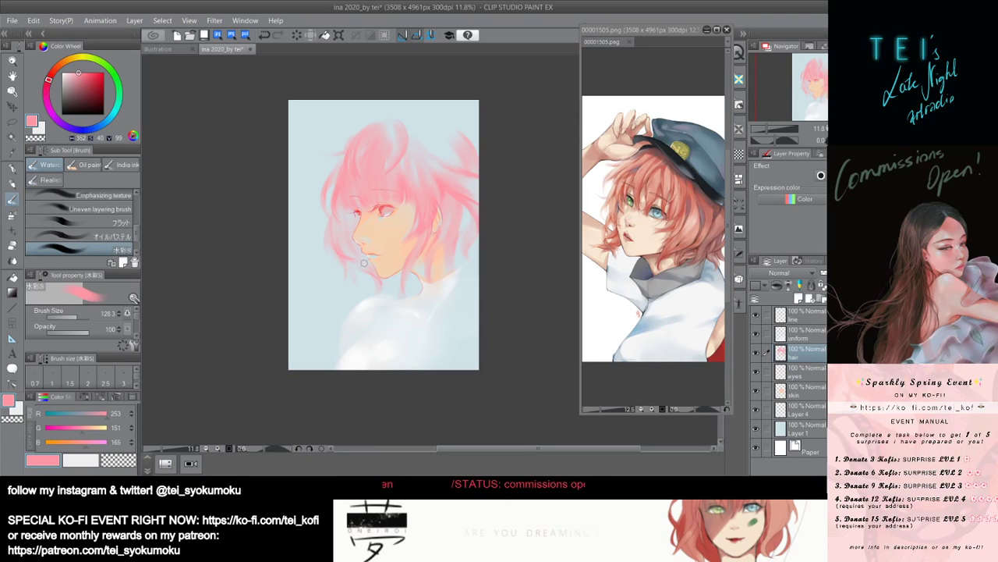
key(ctrl+plus)
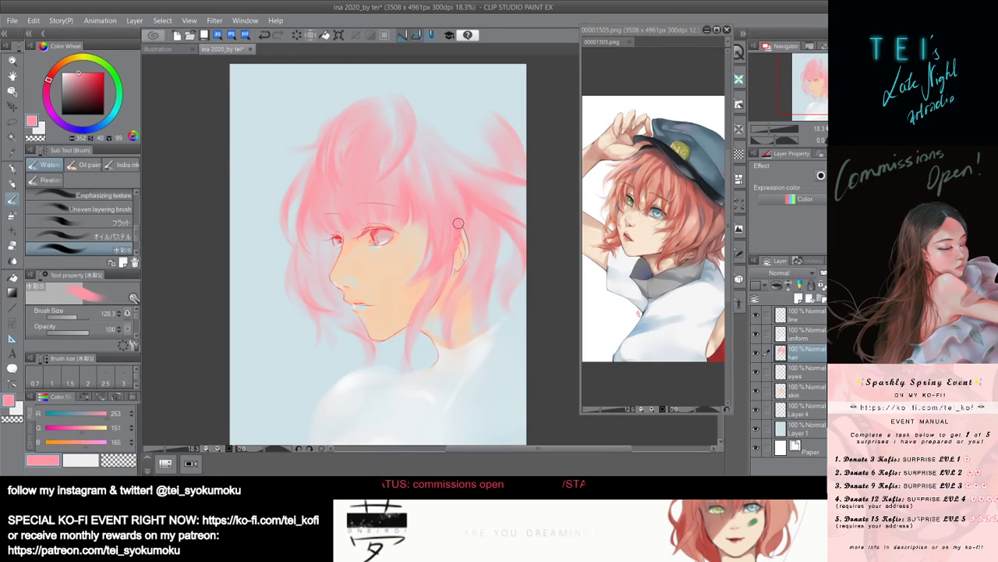
scroll(350, 167, down, 2)
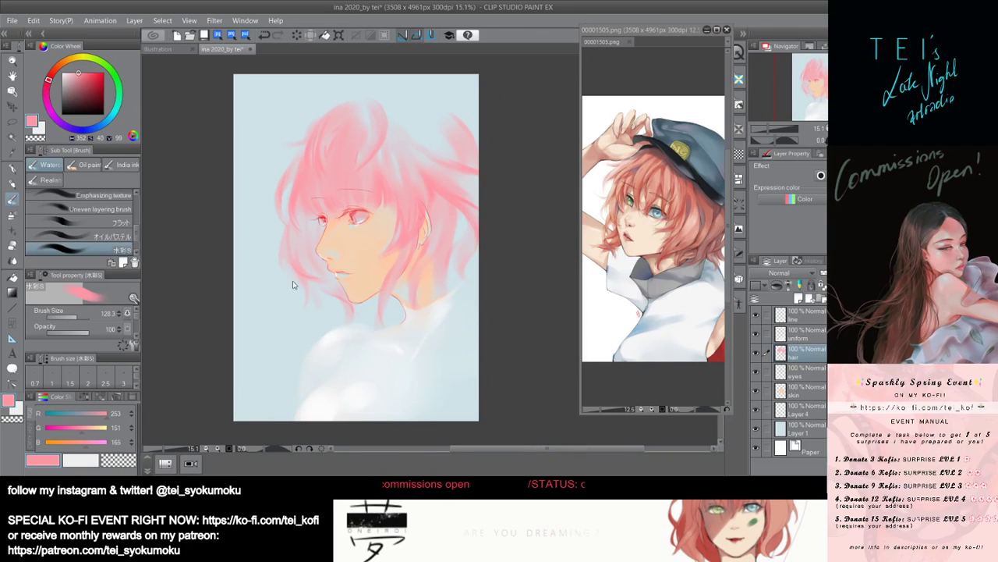
Paint a thin pink strand down the front of the fringe at brush size 41.9, and reduce the brush to about 24.
key(bracketleft)
key(bracketleft)
key(bracketleft)
key(bracketleft)
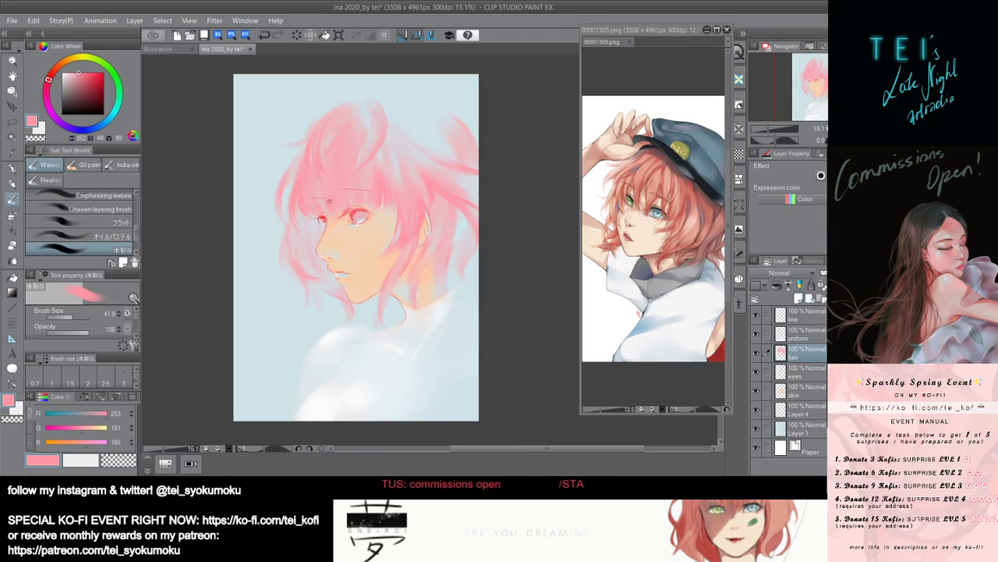
drag(311, 180, 313, 217)
key([)
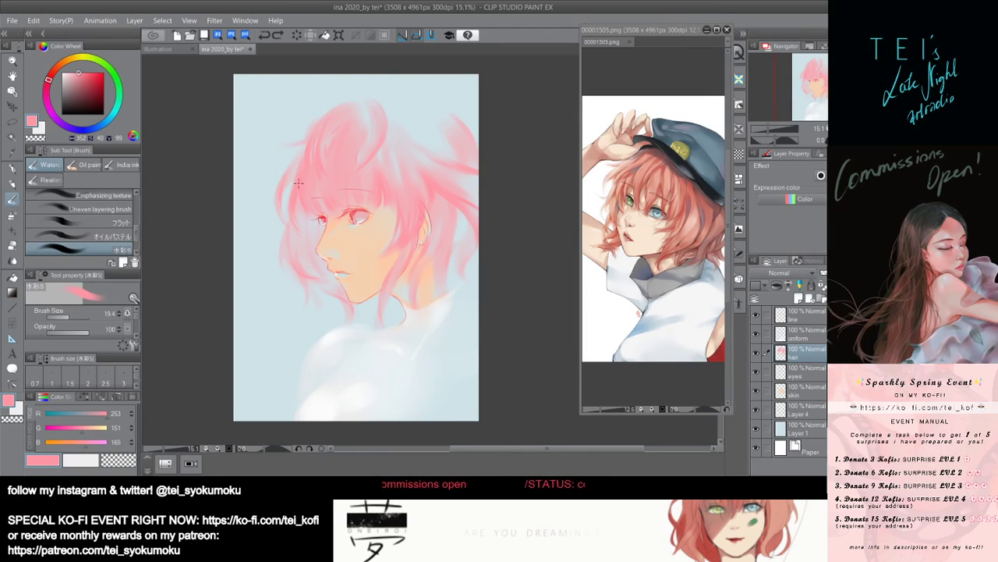
key(bracketleft)
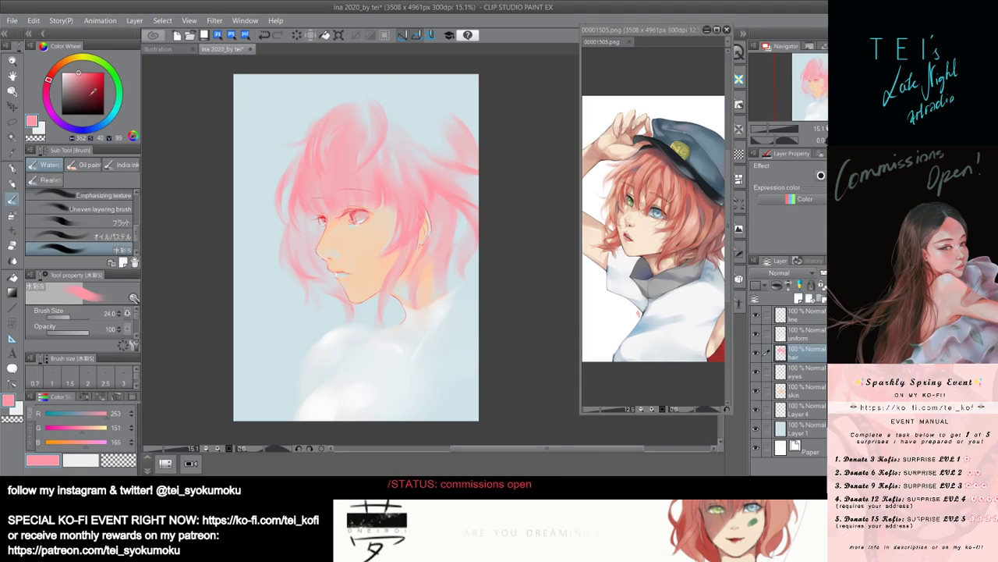
Change the painting colour to coral, RGB 255, 117, 106.
click(95, 74)
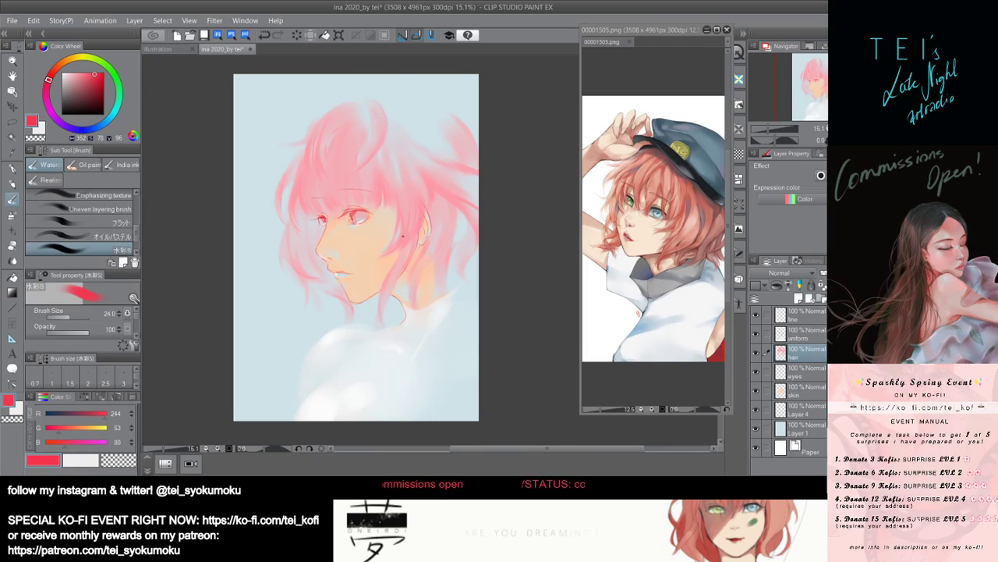
click(50, 73)
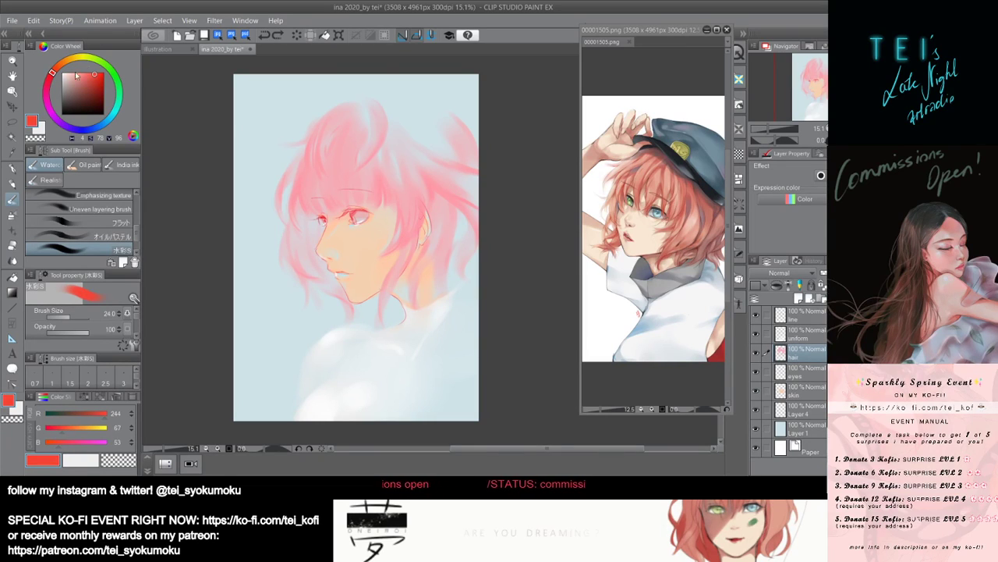
click(87, 72)
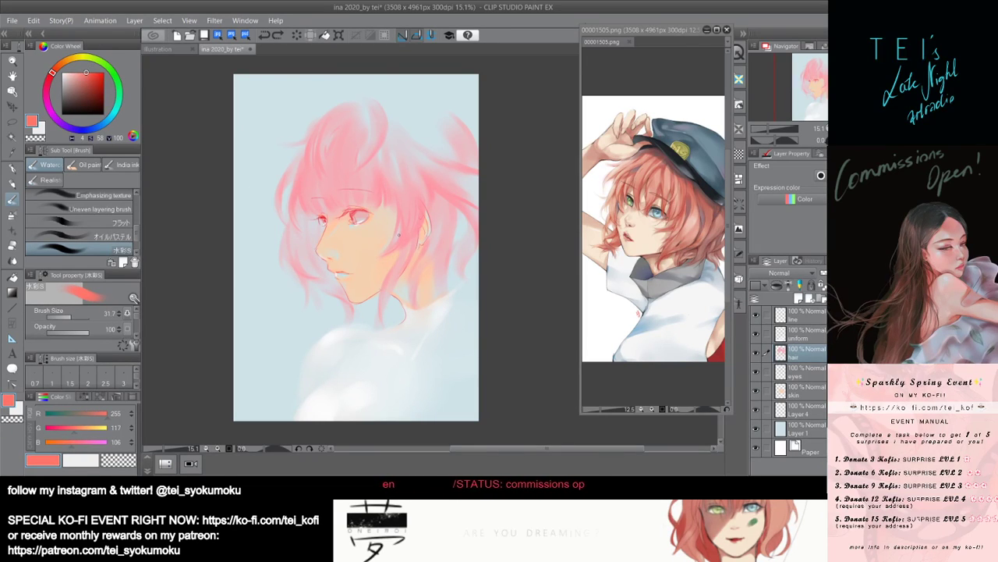
Try coral strokes on the cheek strand, fringe, front hair and back hair with brush sizes up to 1217.8, and undo them.
mouse_move(402, 230)
mouse_down()
mouse_move(396, 247)
mouse_move(408, 249)
mouse_move(398, 209)
mouse_up()
key(ctrl+z)
key(bracketright)
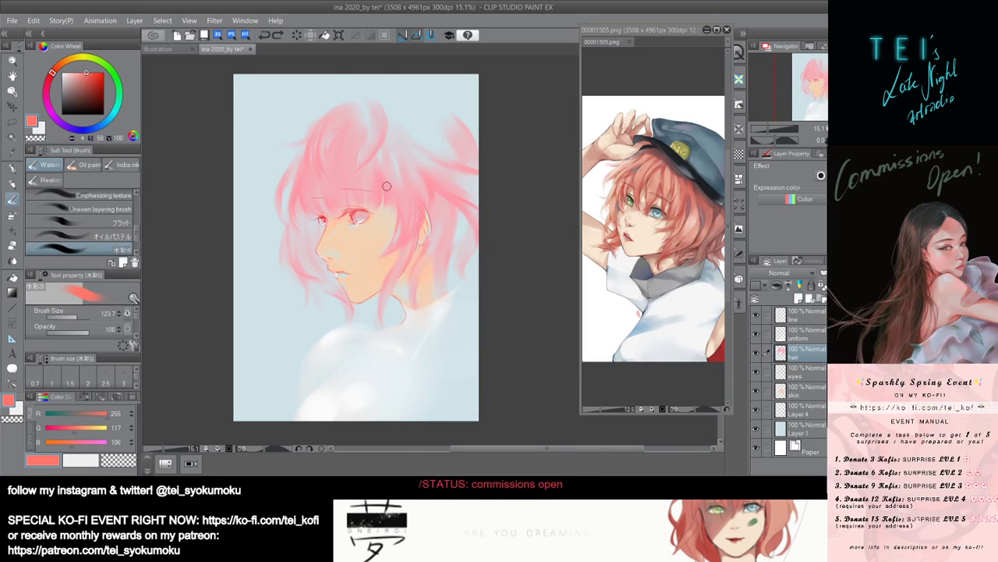
mouse_move(319, 170)
mouse_down()
mouse_move(329, 190)
mouse_move(314, 193)
mouse_up()
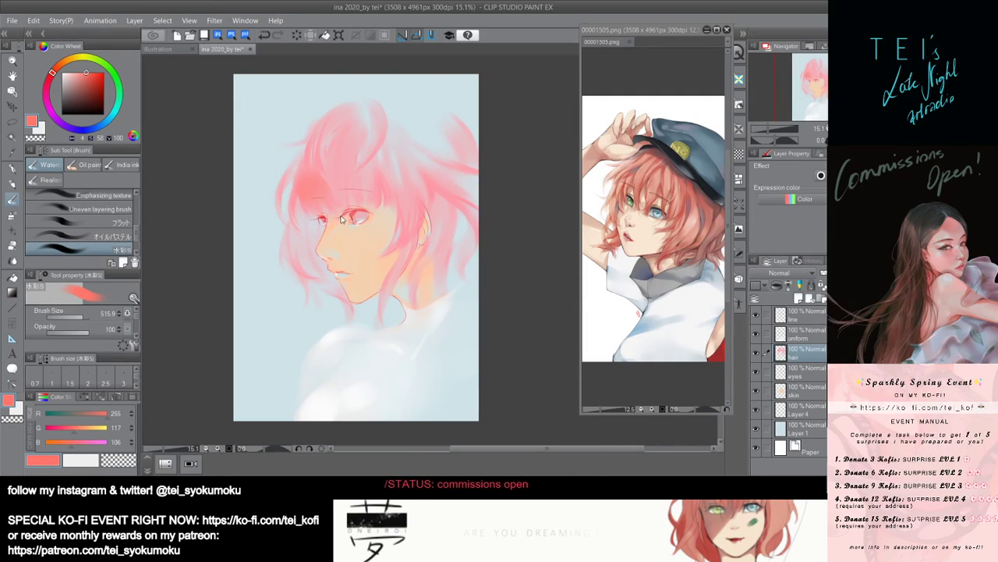
mouse_move(321, 152)
mouse_down()
mouse_move(325, 163)
mouse_move(322, 155)
mouse_up()
drag(304, 238, 315, 243)
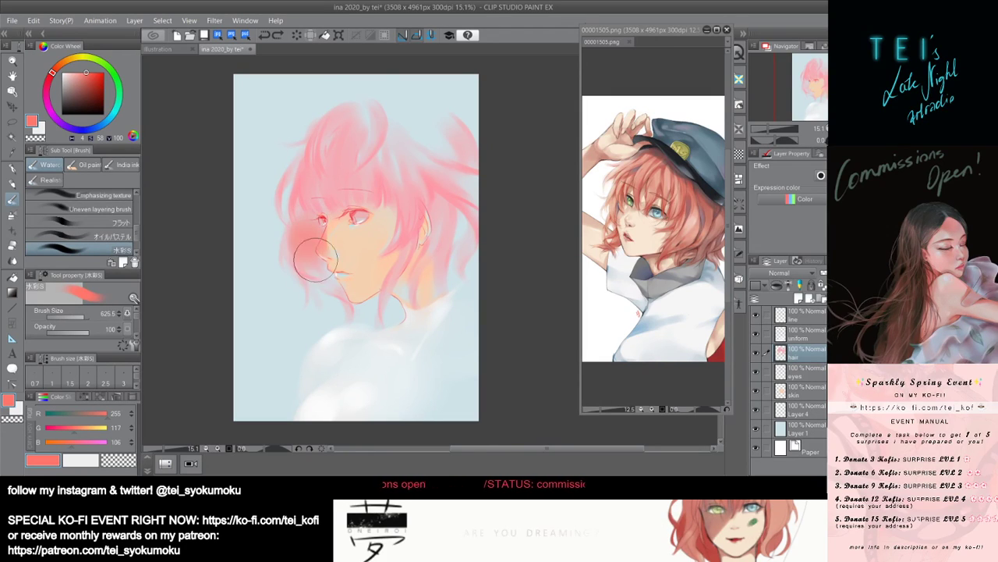
drag(310, 212, 316, 234)
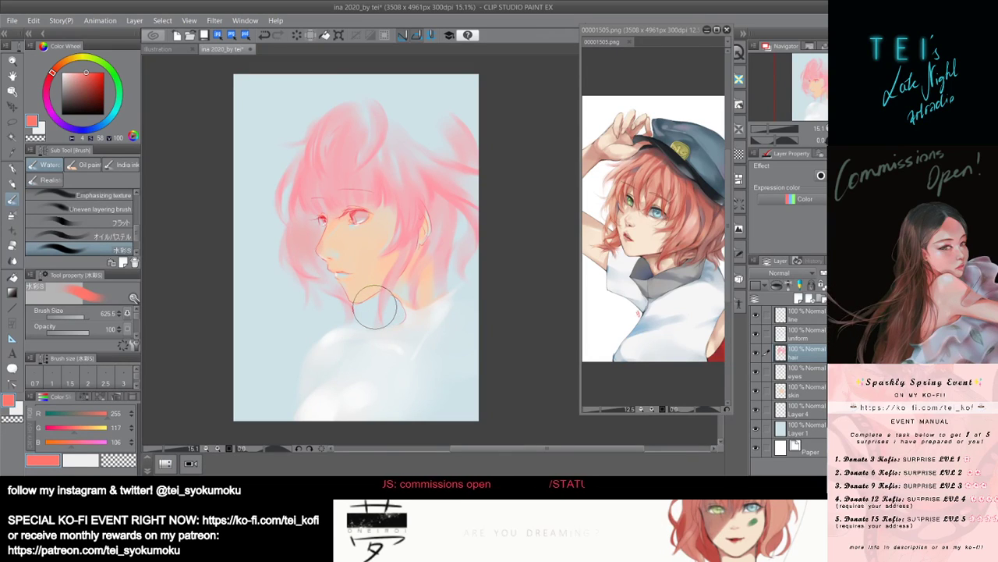
scroll(375, 308, down, 2)
key(ctrl+z)
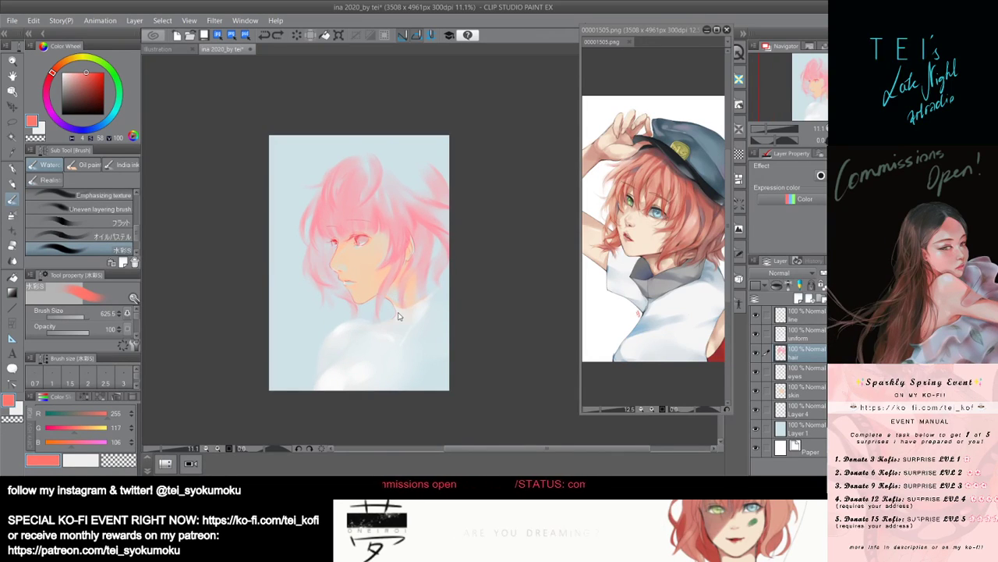
mouse_move(407, 158)
mouse_down()
mouse_move(419, 180)
mouse_move(391, 181)
mouse_move(419, 192)
mouse_up()
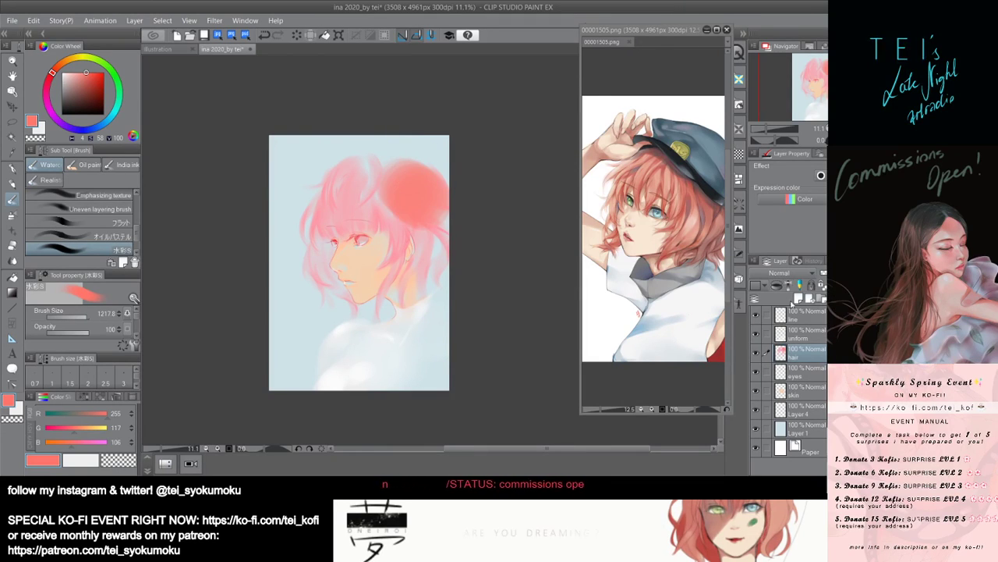
key(ctrl+z)
Try filling the hair with coral through a selection of the whole canvas, and undo the fill.
key(ctrl+a)
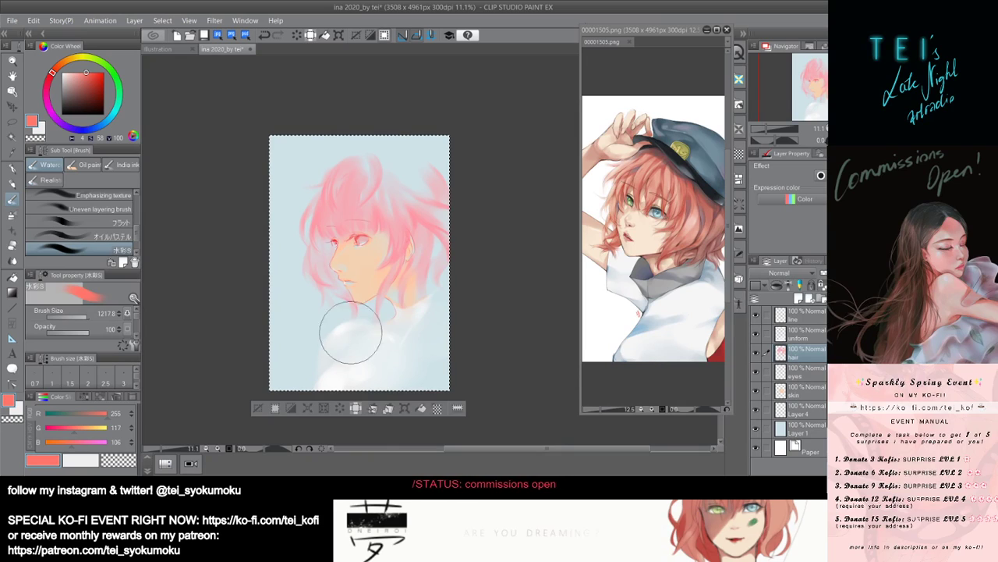
click(422, 408)
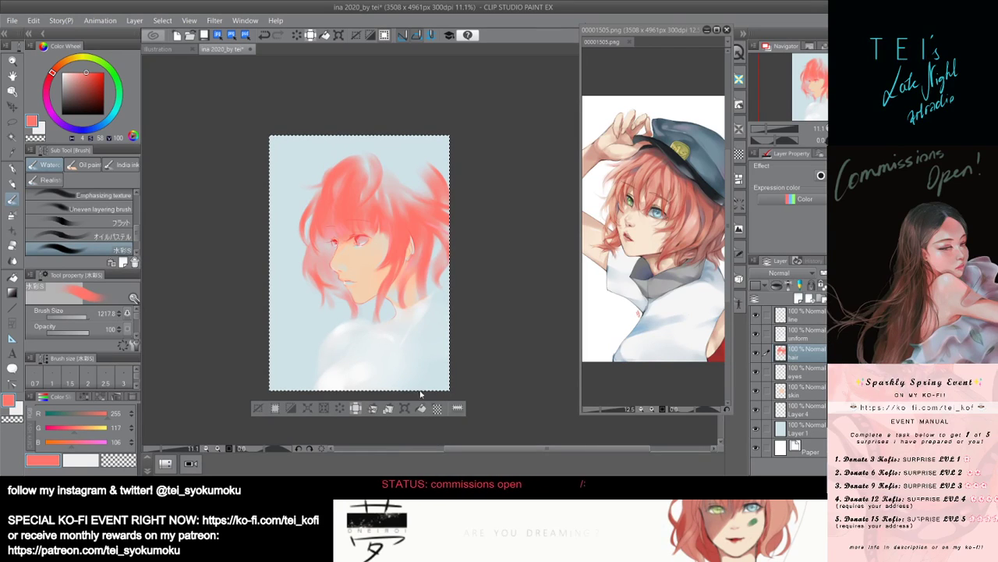
key(ctrl+z)
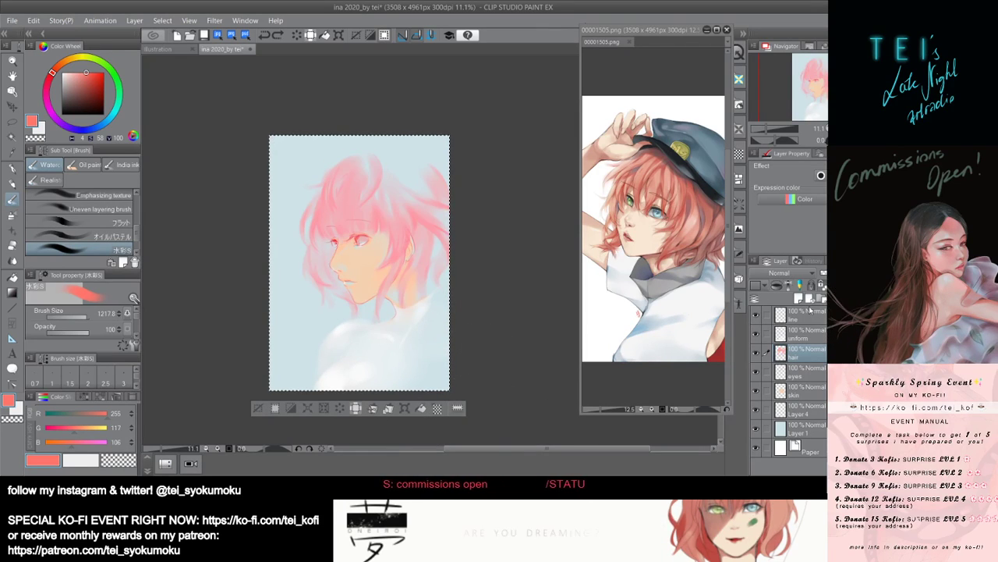
Adjust the watercolour brush size to 296.7, and switch to the Soft airbrush.
mouse_move(373, 226)
mouse_down()
mouse_move(365, 214)
mouse_move(394, 199)
mouse_up()
key(bracketleft)
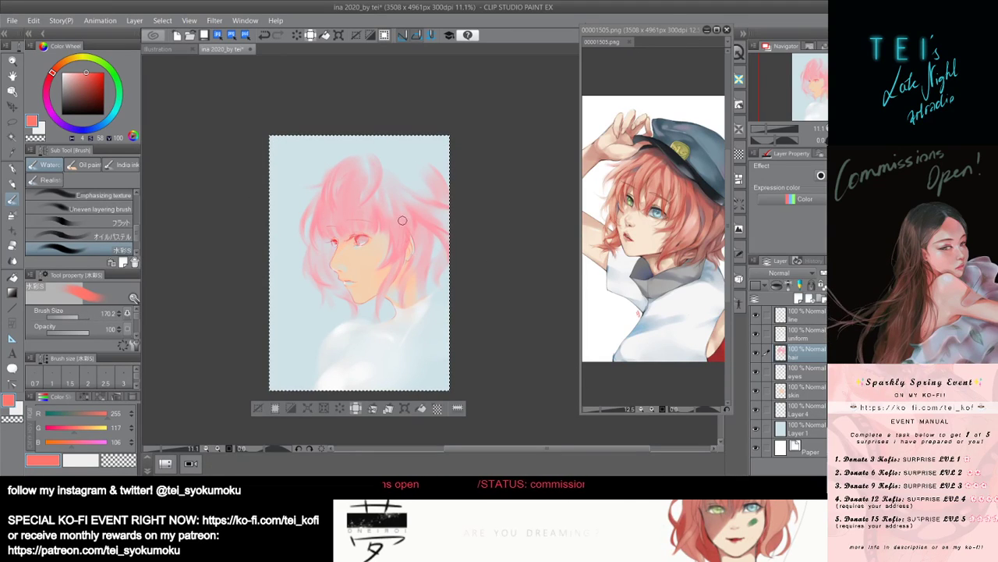
key(bracketright)
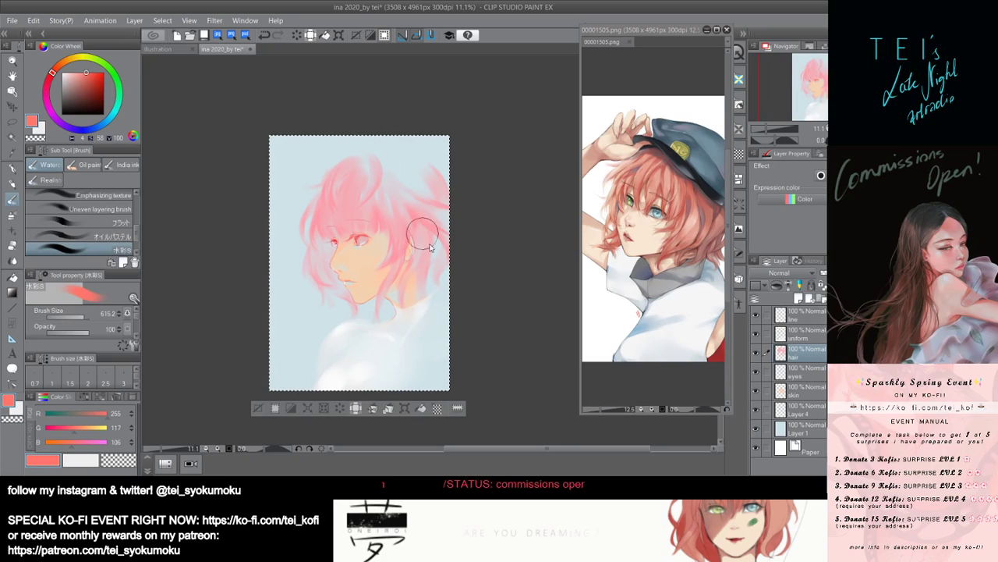
key(bracketright)
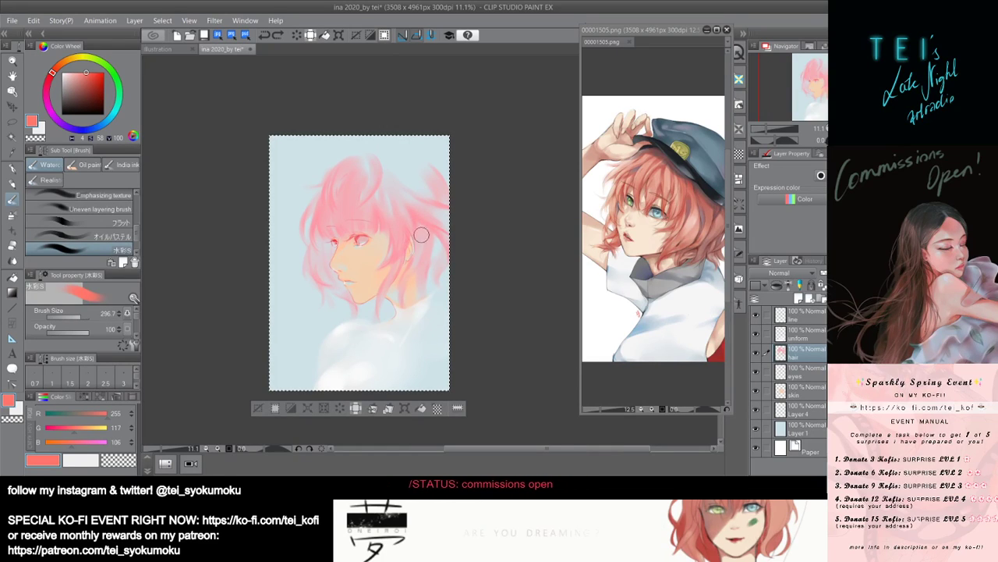
click(11, 217)
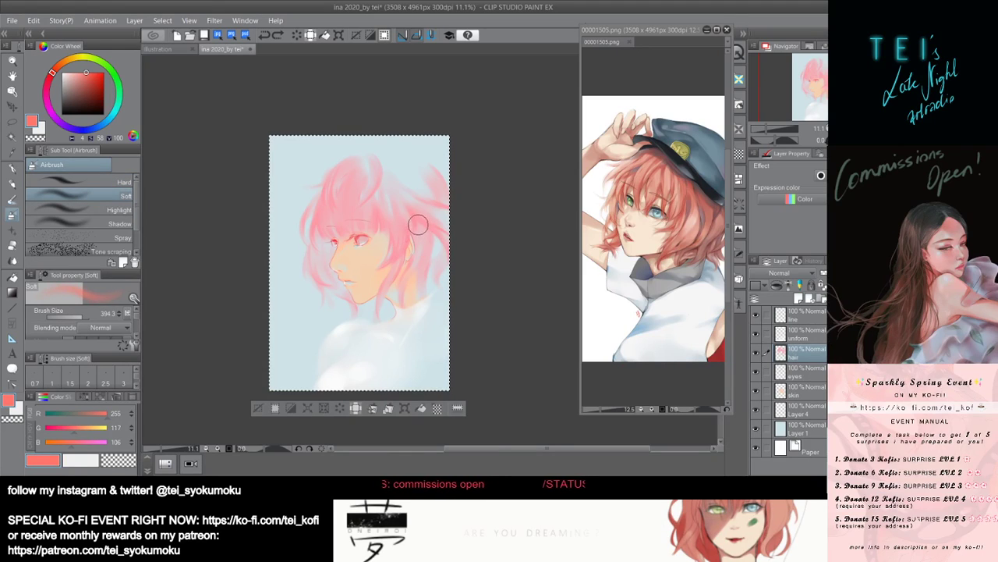
Try coral airbrush strokes over the back hair and crown at size 1180.5 and the front hair at 303.9, and undo them.
key(bracketright)
drag(416, 223, 417, 264)
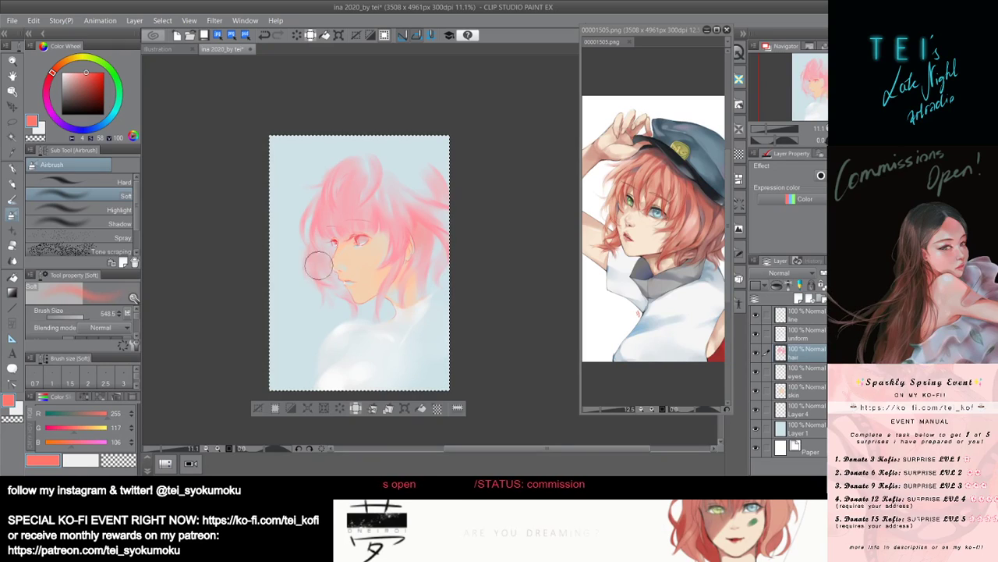
key(bracketright)
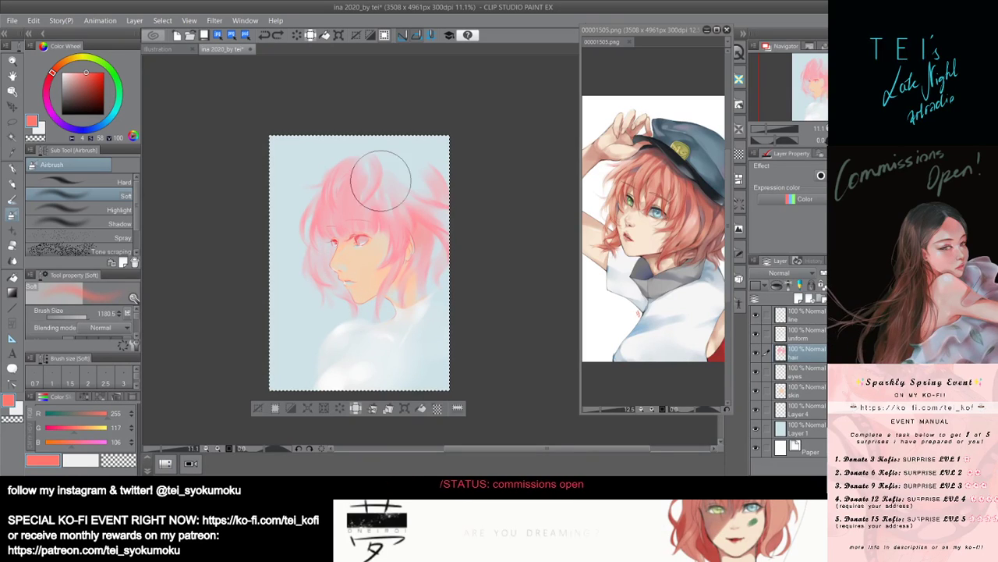
mouse_move(381, 181)
mouse_down()
mouse_move(412, 210)
mouse_move(461, 174)
mouse_move(469, 225)
mouse_move(405, 184)
mouse_move(431, 199)
mouse_up()
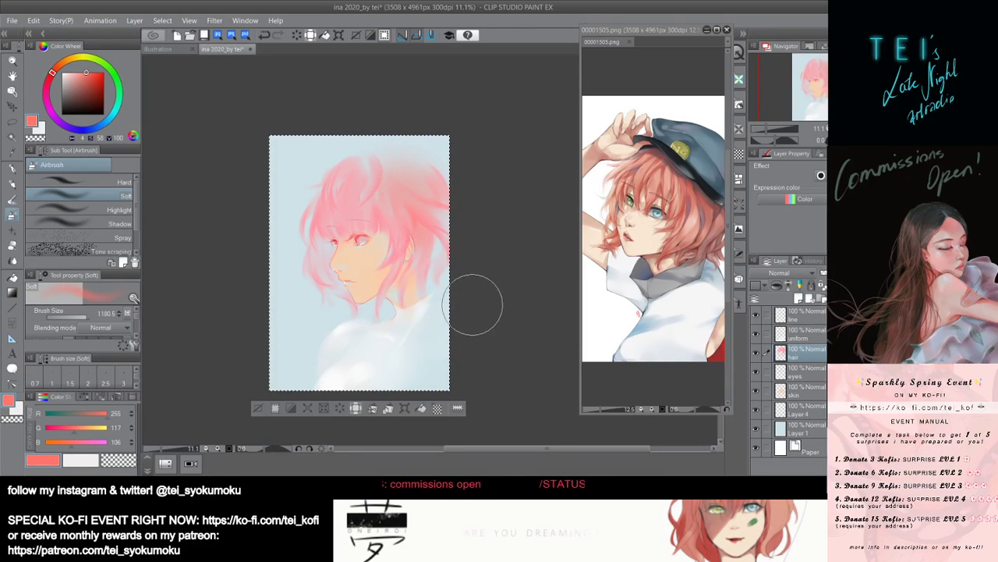
key(ctrl+z)
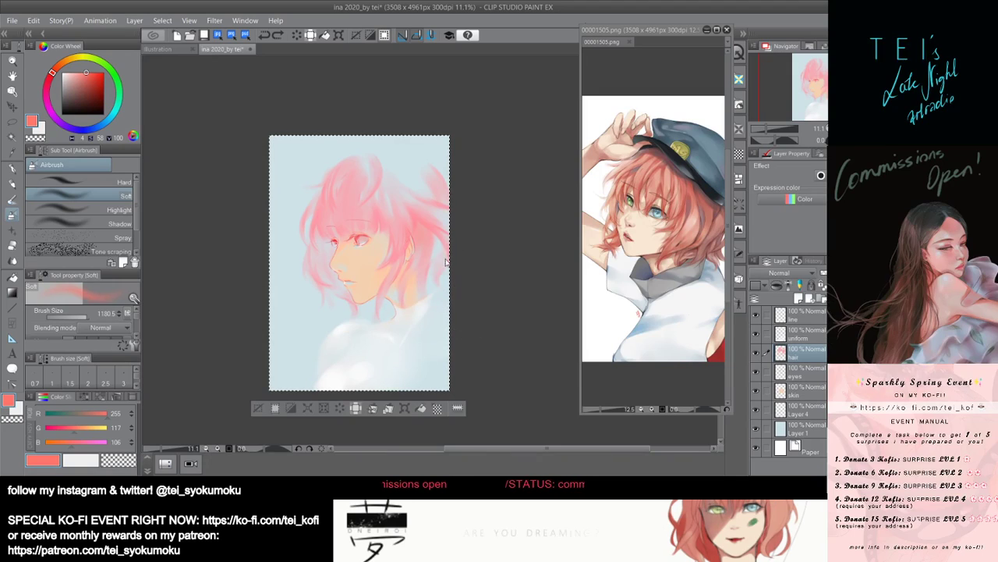
drag(436, 248, 406, 248)
drag(316, 240, 324, 240)
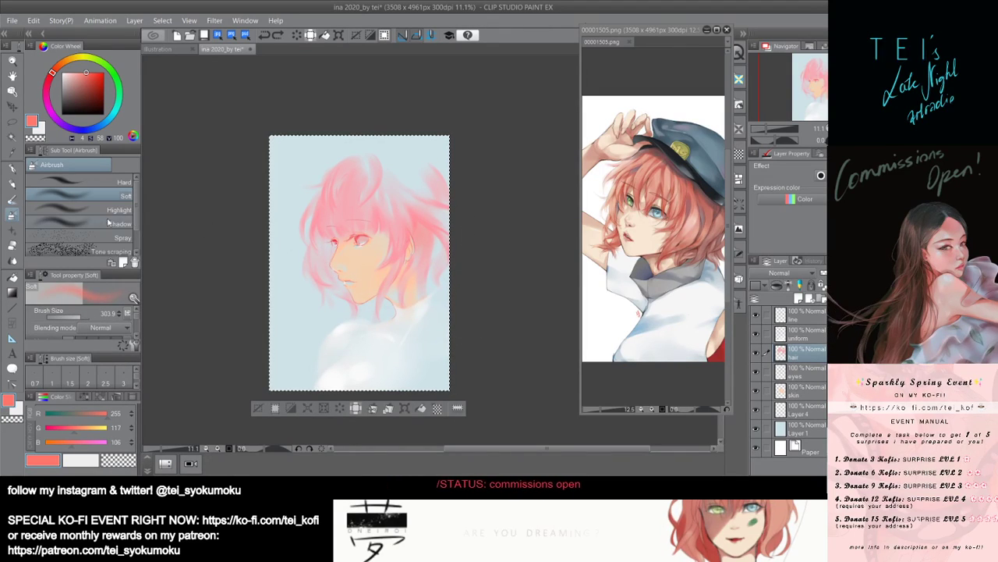
key(ctrl+z)
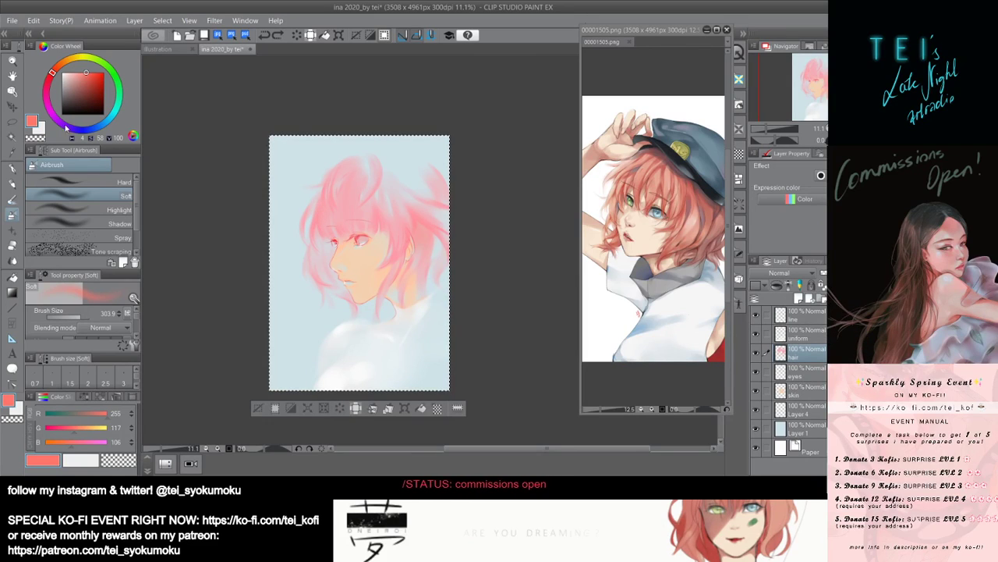
Set the colour to a stronger coral, RGB 255, 99, 87, try airbrushing the fringe with it, and undo the stroke.
drag(88, 79, 91, 71)
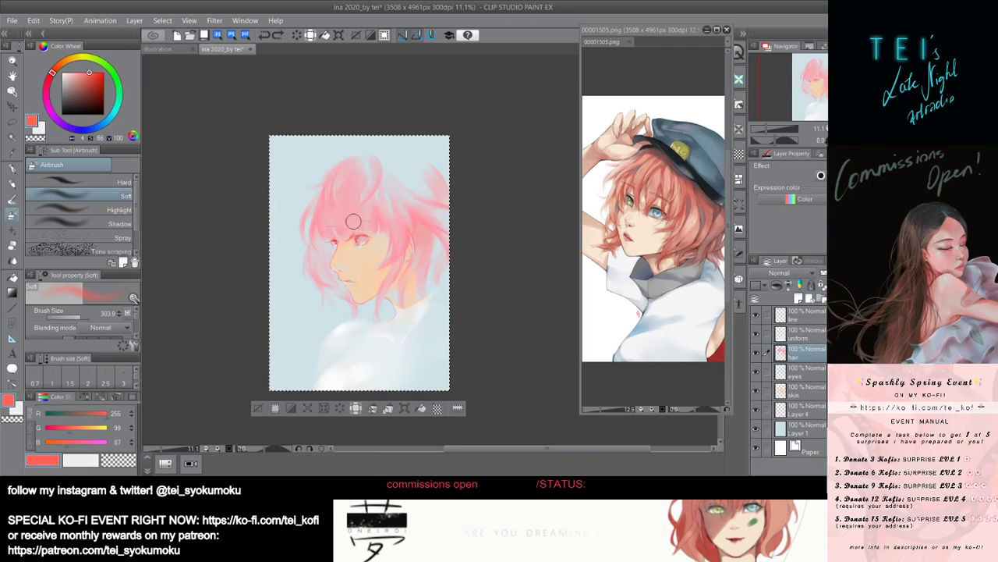
drag(334, 236, 352, 227)
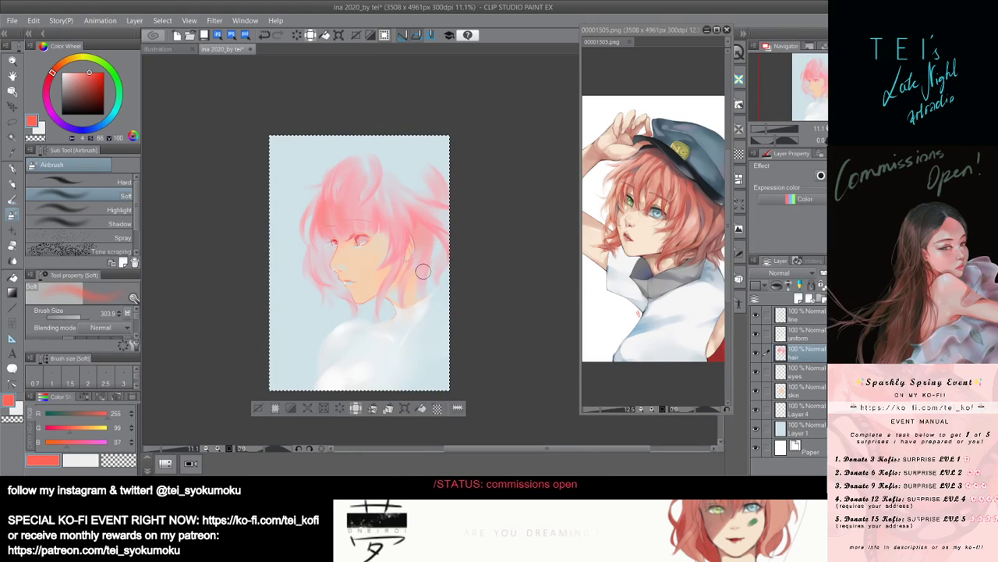
key(ctrl+z)
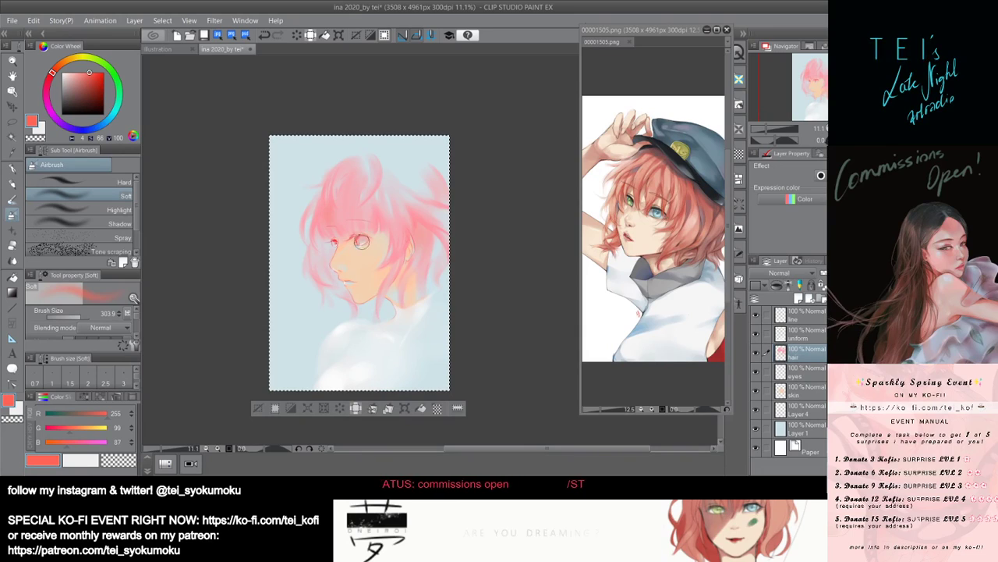
Reduce the Soft airbrush size to 74.7.
key(bracketleft)
key(bracketleft)
key(bracketleft)
key(bracketleft)
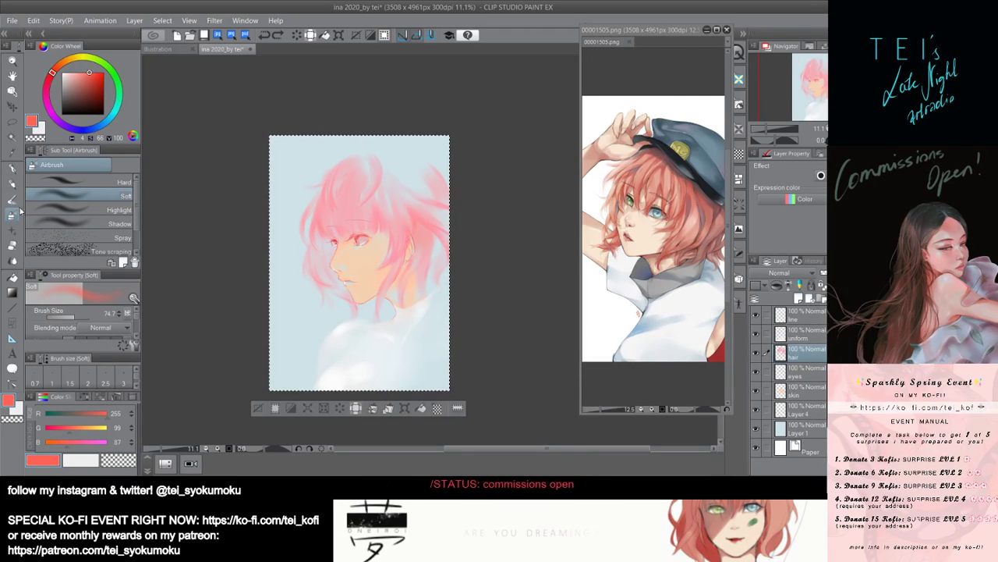
Paint coral strokes over the fringe and front hair with the watercolour brush, varying its size between 31.0 and 158.8.
key(b)
drag(323, 225, 336, 237)
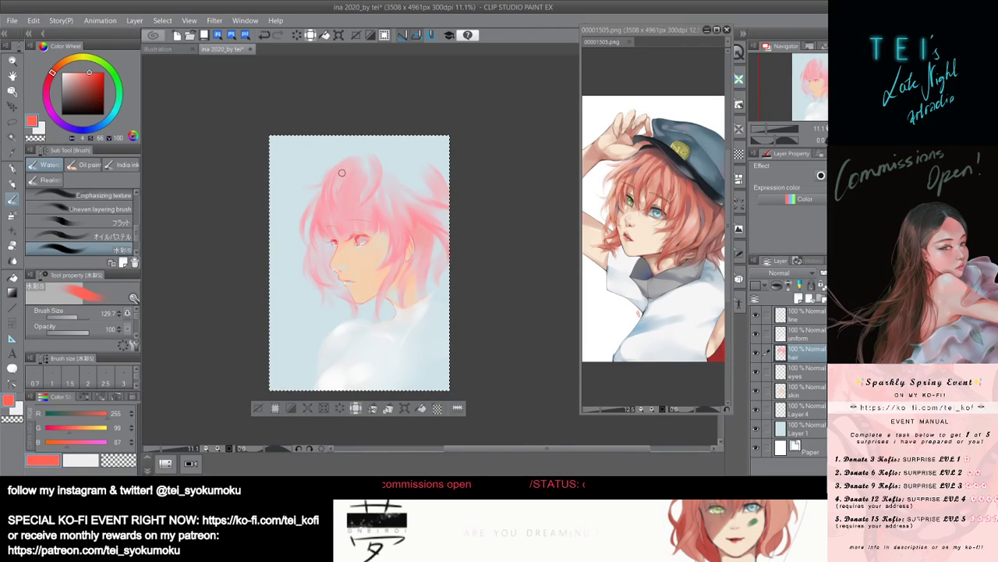
drag(348, 231, 342, 231)
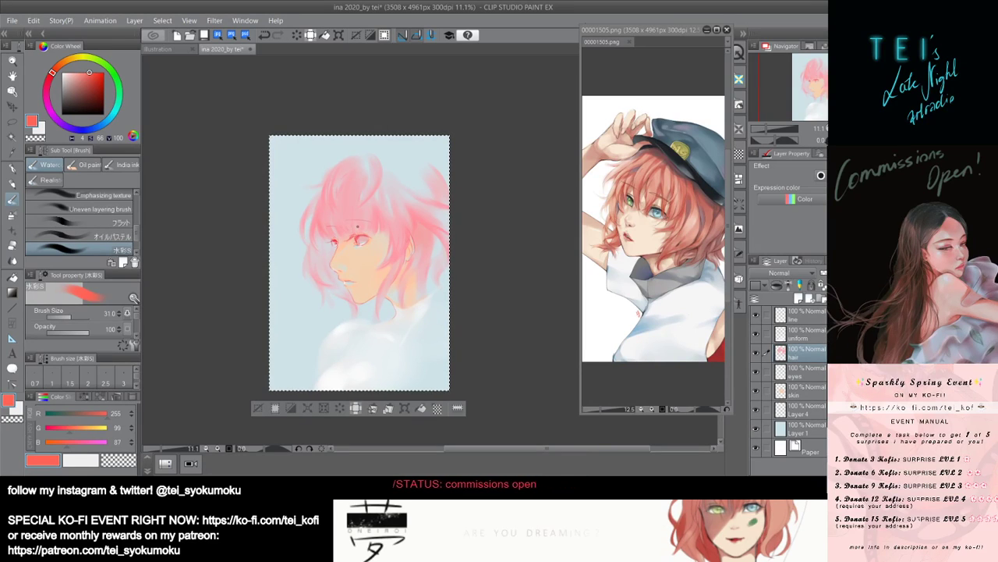
mouse_move(352, 227)
mouse_down()
mouse_move(376, 212)
mouse_move(370, 204)
mouse_up()
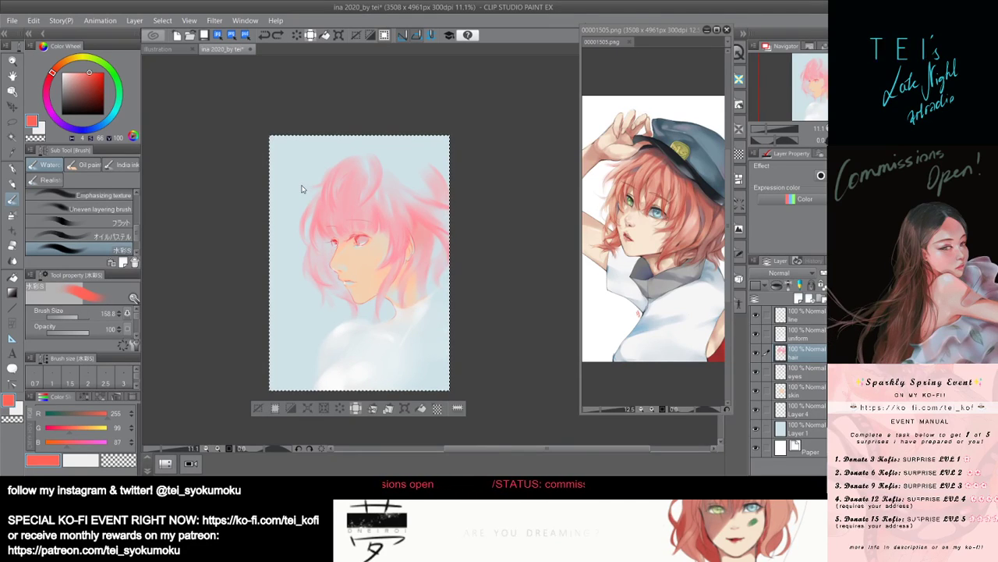
mouse_move(333, 229)
mouse_down()
mouse_move(328, 217)
mouse_move(327, 232)
mouse_up()
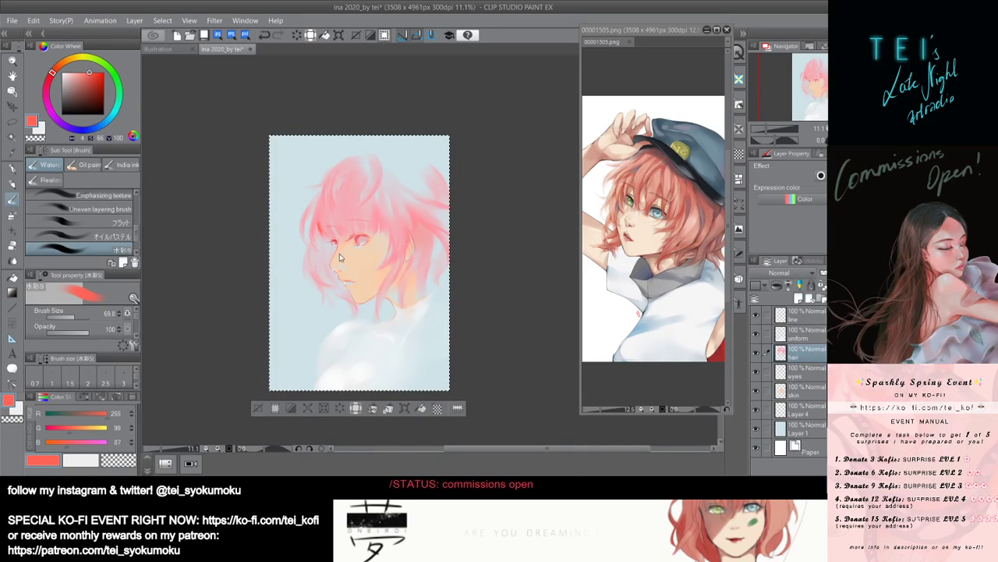
Set the colour to a lighter coral, RGB 255, 130, 120, and add fine strokes to the front hair at brush size 15.0.
drag(89, 73, 79, 73)
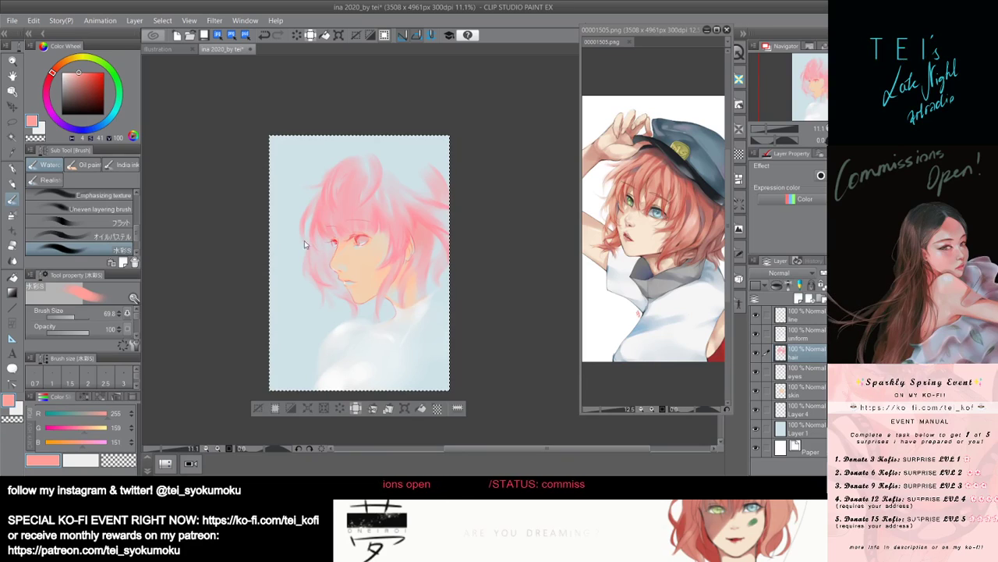
click(82, 72)
alt+click(309, 212)
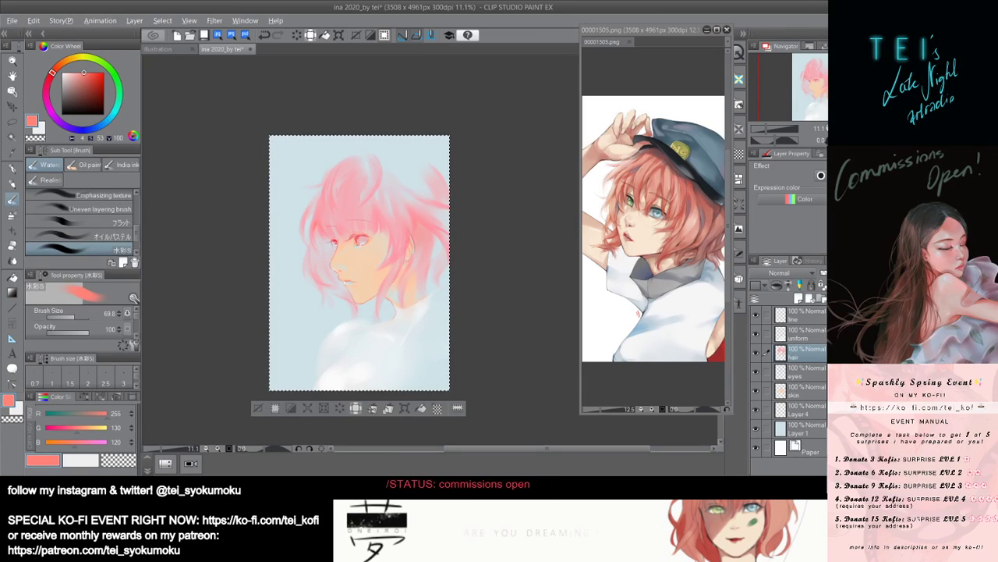
drag(313, 221, 315, 227)
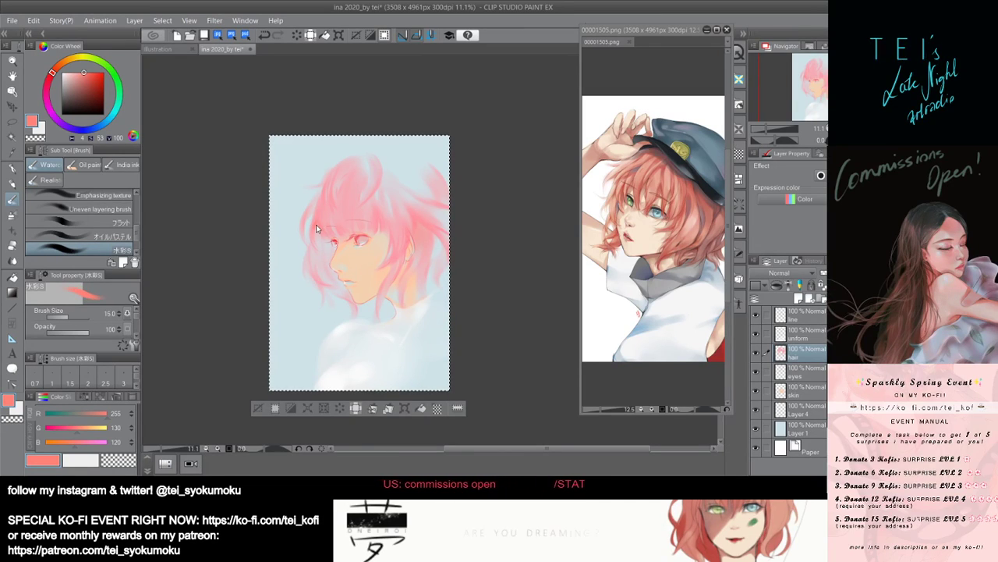
Enlarge the watercolour brush to 61.3 and paint coral shading into the fringe.
key(bracketright)
key(bracketright)
key(bracketright)
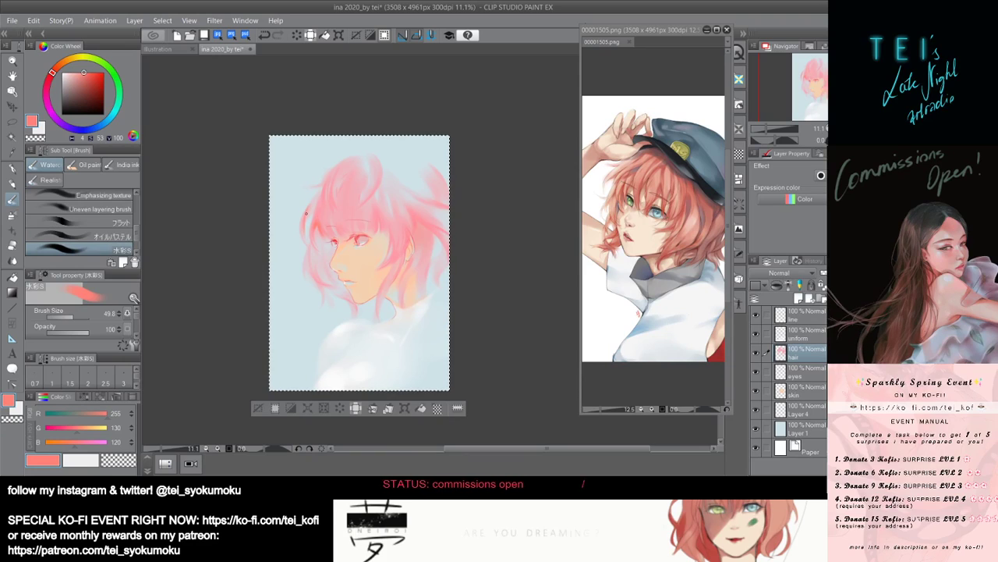
key(bracketright)
key(bracketright)
key(bracketright)
key(bracketright)
key(bracketright)
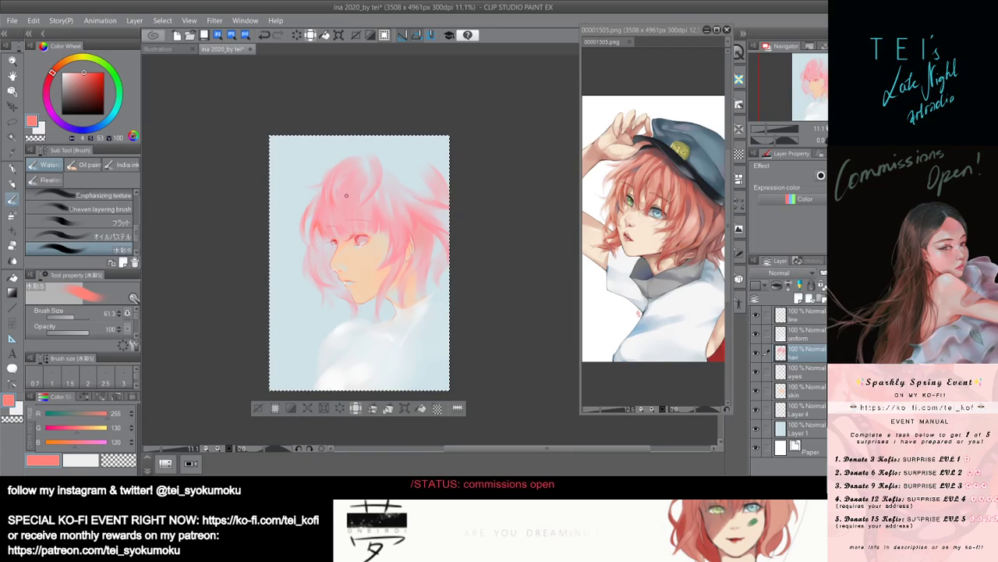
drag(350, 226, 343, 217)
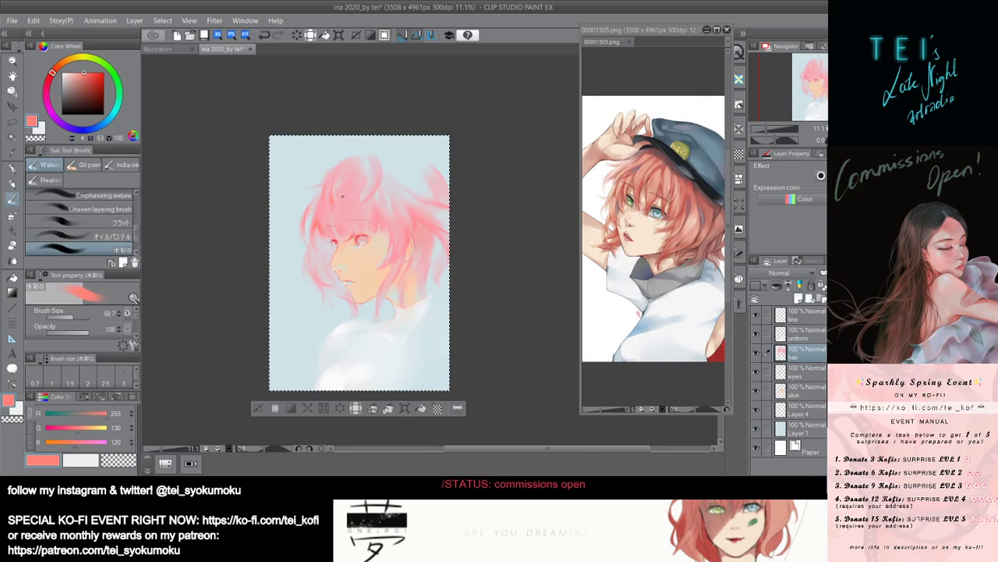
Reduce the watercolour brush size to 14.6.
key(bracketleft)
key(bracketleft)
key(bracketleft)
key(bracketleft)
key(bracketleft)
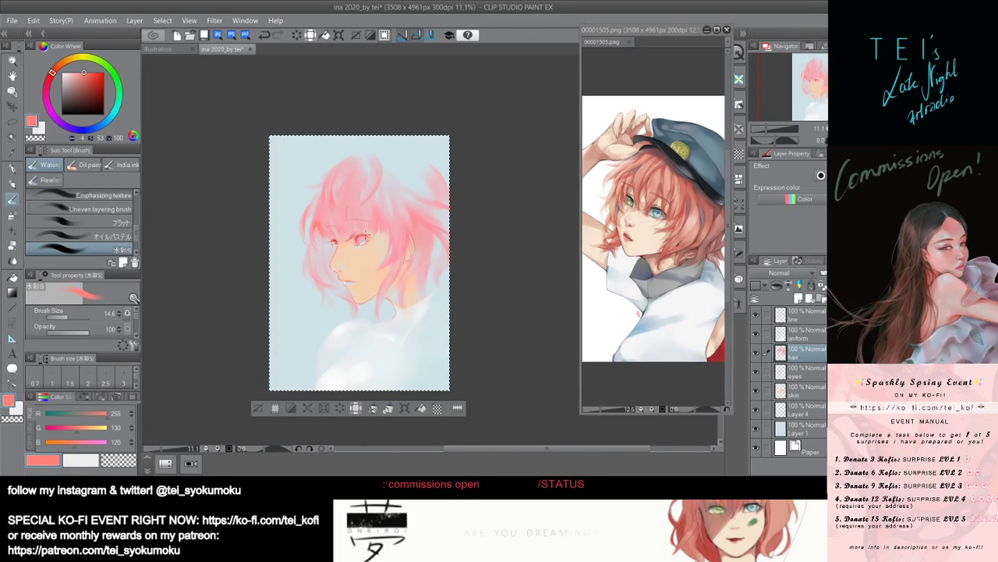
scroll(366, 239, up, 1)
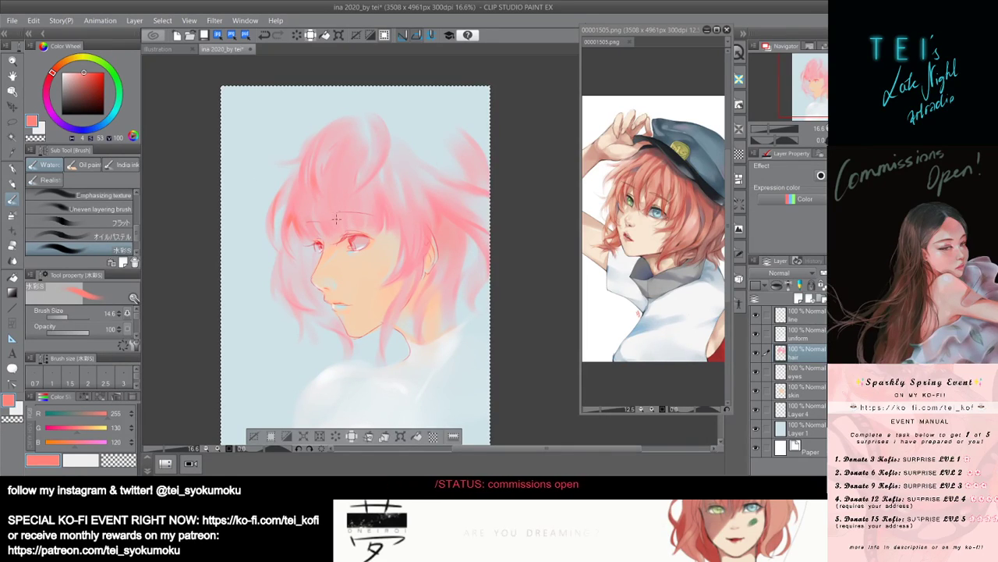
scroll(358, 225, down, 1)
scroll(403, 286, up, 1)
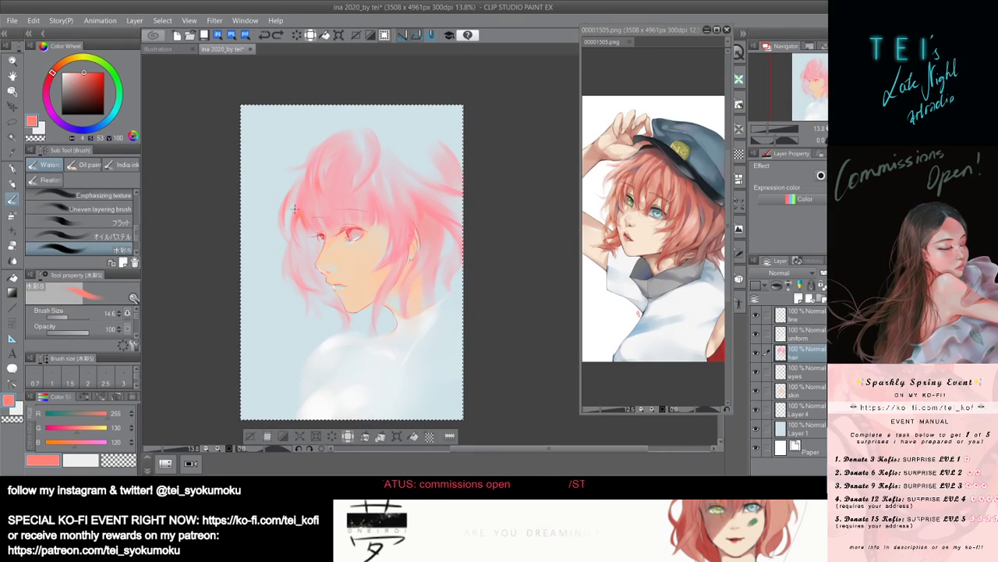
Try coral strokes on the front hair tips beside the mouth with the watercolour brush at size 39.5, and undo them.
key(])
key(])
key(])
key(])
key(])
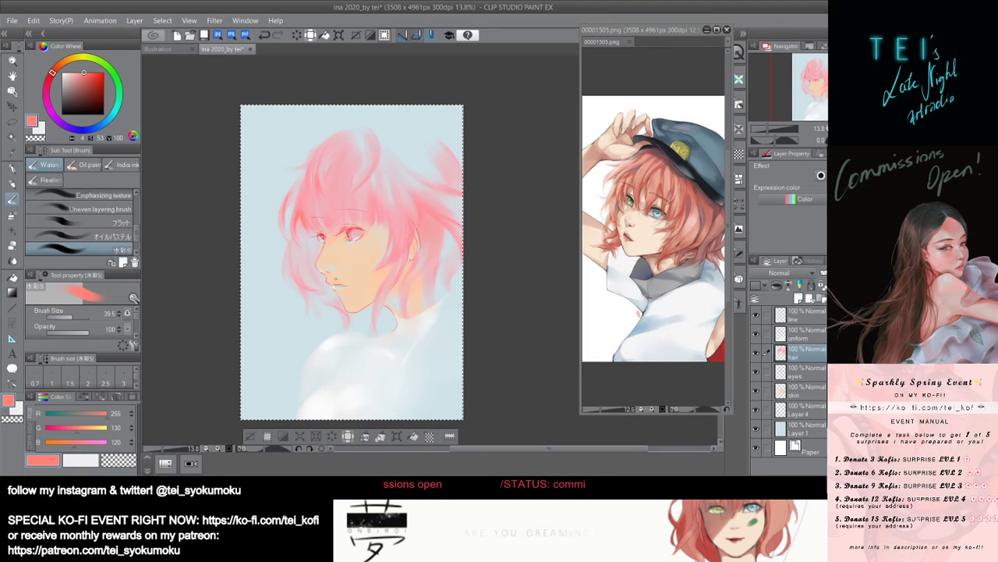
drag(298, 281, 319, 290)
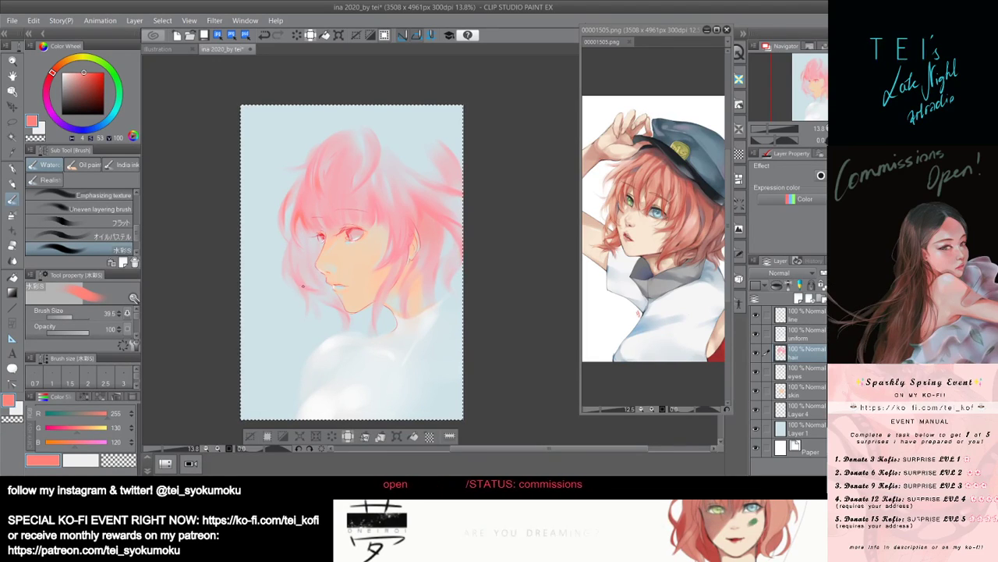
key(ctrl+z)
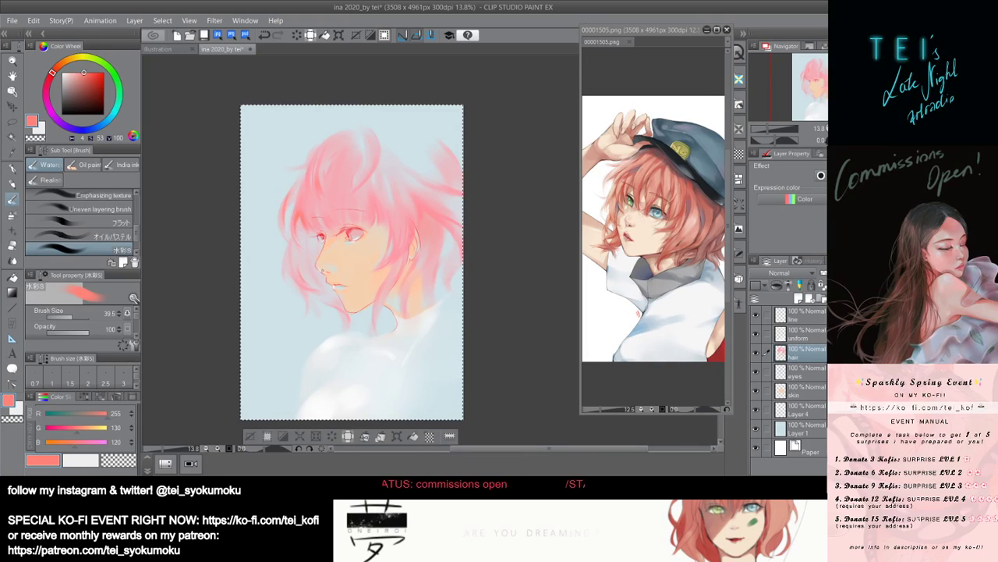
mouse_move(310, 290)
mouse_down()
mouse_move(302, 273)
mouse_move(309, 285)
mouse_up()
key(ctrl+z)
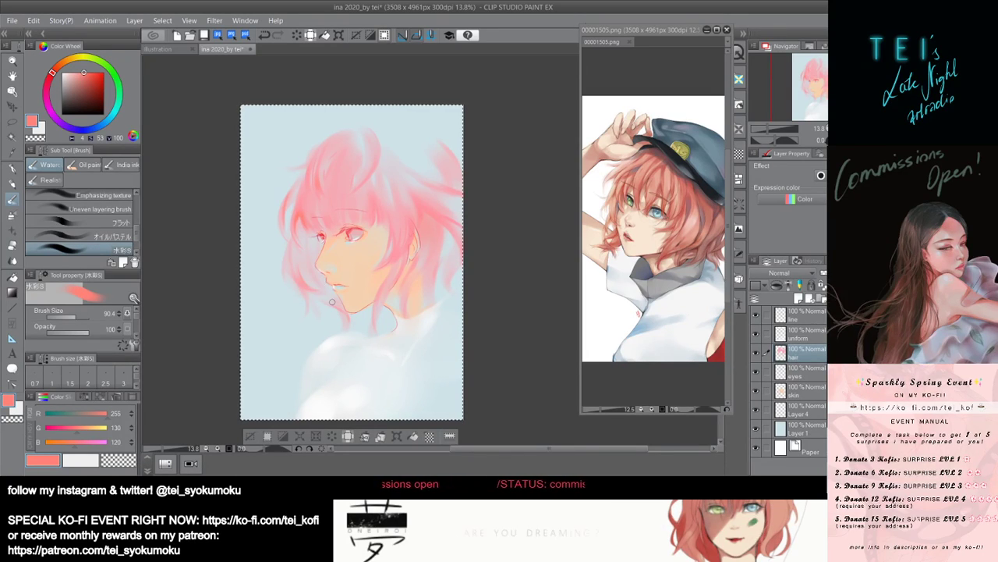
Try broad coral strokes beside the face at size 299.1, undo them, and sample the crown's light pink, RGB 245, 170, 180.
scroll(332, 302, down, 2)
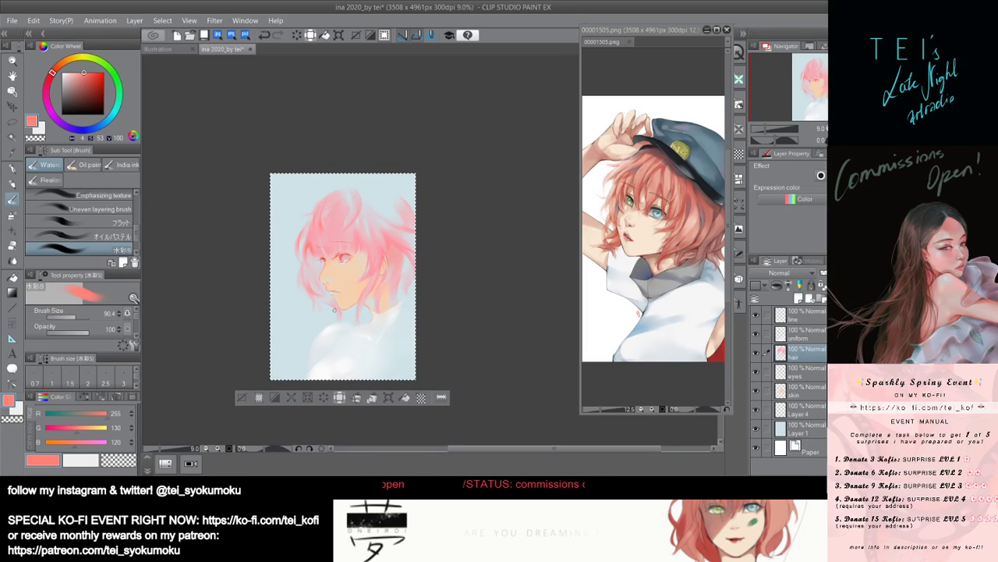
scroll(334, 309, up, 1)
scroll(364, 309, up, 1)
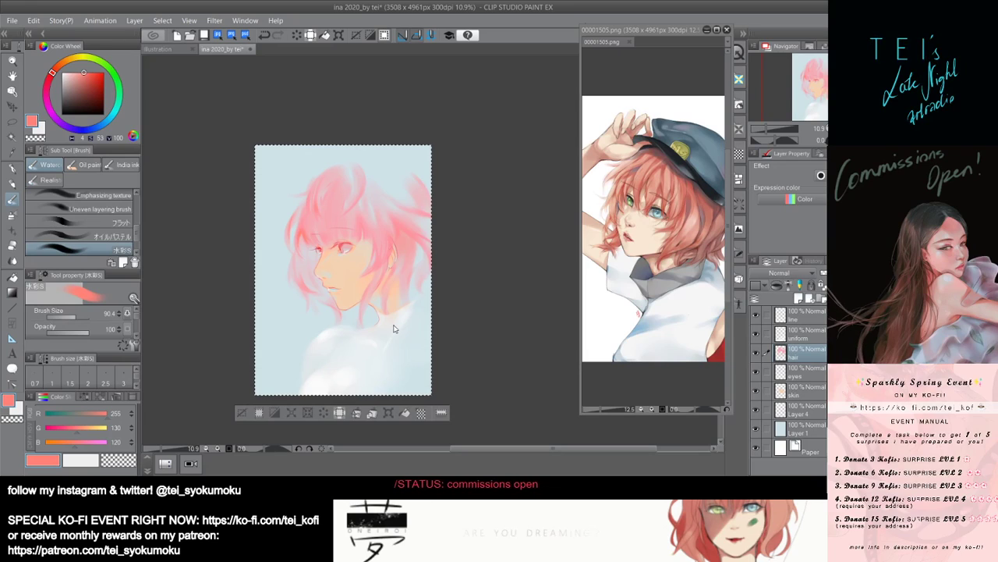
drag(307, 268, 314, 268)
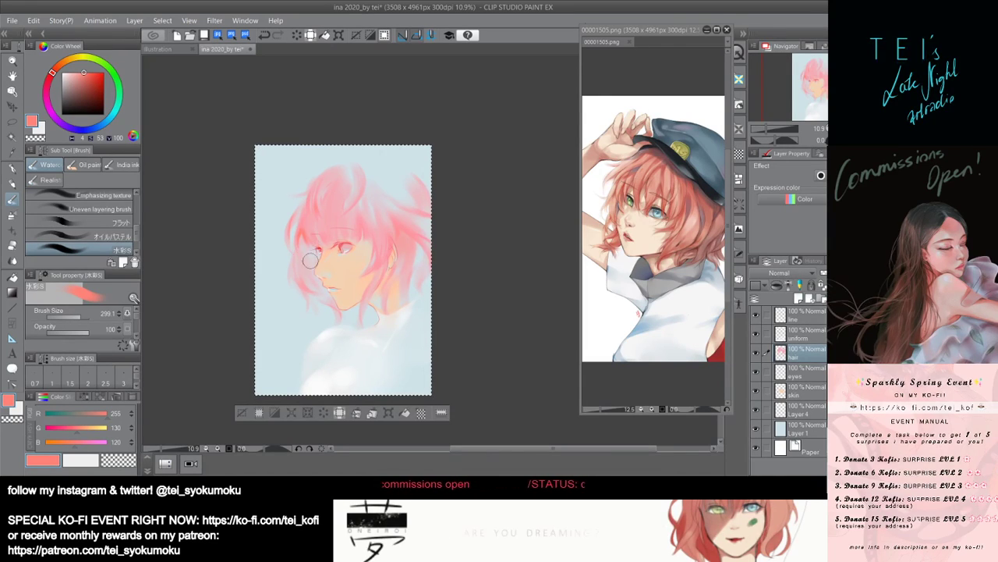
mouse_move(312, 267)
mouse_down()
mouse_move(307, 255)
mouse_move(326, 256)
mouse_move(305, 255)
mouse_move(313, 266)
mouse_move(302, 269)
mouse_move(312, 263)
mouse_up()
alt+click(336, 194)
key(ctrl+z)
key(ctrl+z)
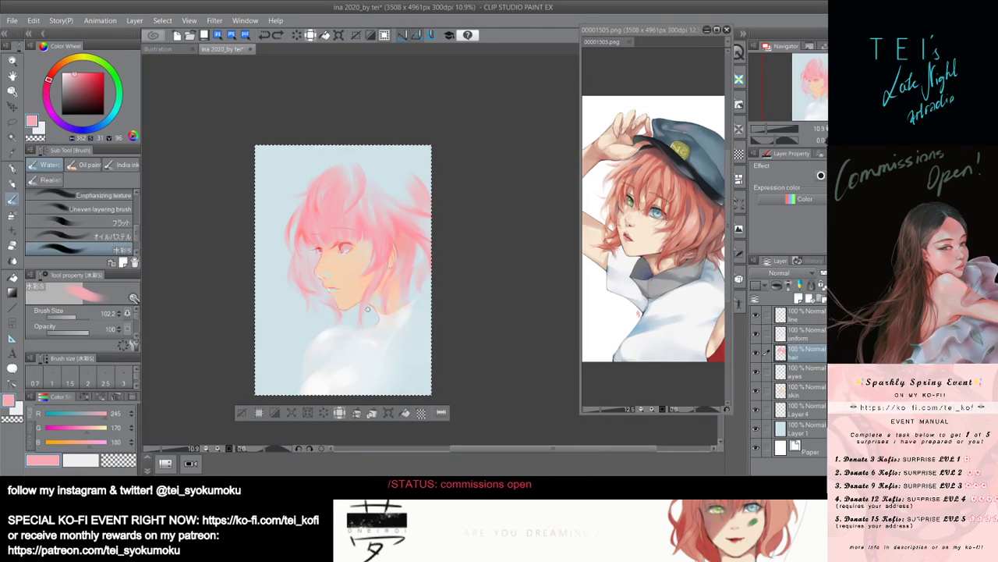
Paint light pink strokes on the hair around the face and neck at brush sizes between 102.2 and 190.9.
drag(368, 309, 379, 321)
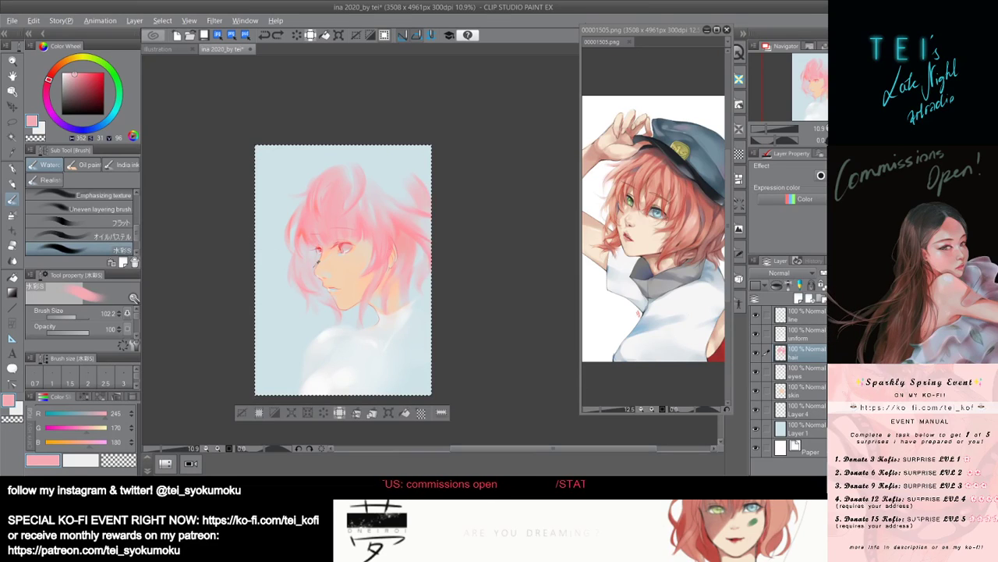
mouse_move(302, 253)
mouse_down()
mouse_move(313, 261)
mouse_move(307, 250)
mouse_up()
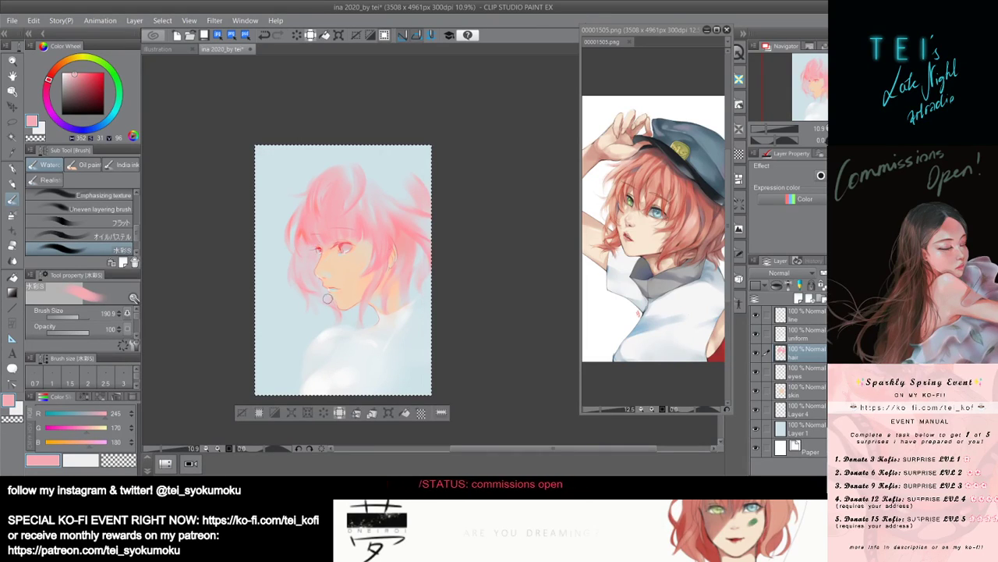
key(bracketleft)
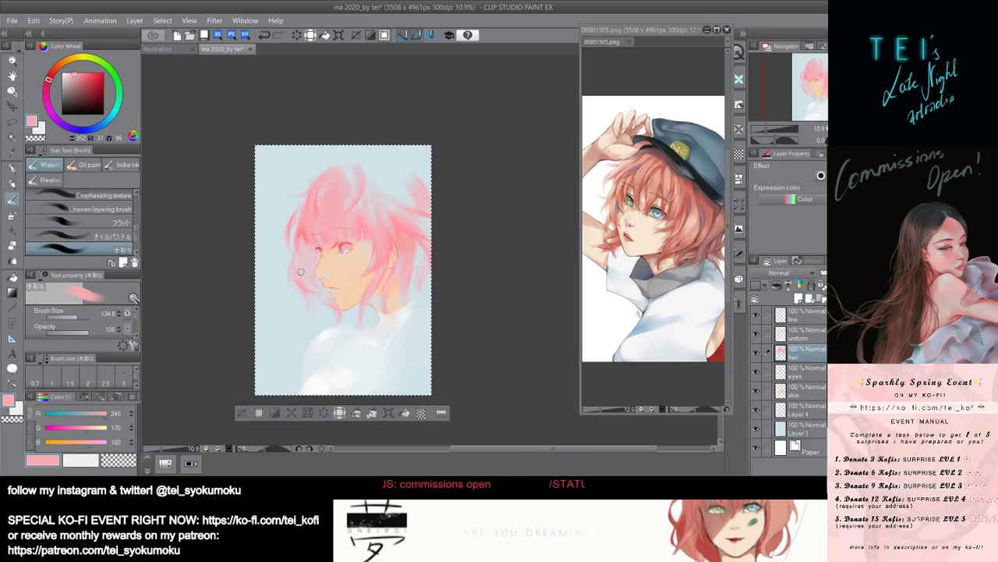
Reduce the watercolour brush size to 34.7 for finer light pink strands.
key(bracketleft)
key(bracketleft)
key(bracketleft)
key(bracketleft)
key(bracketleft)
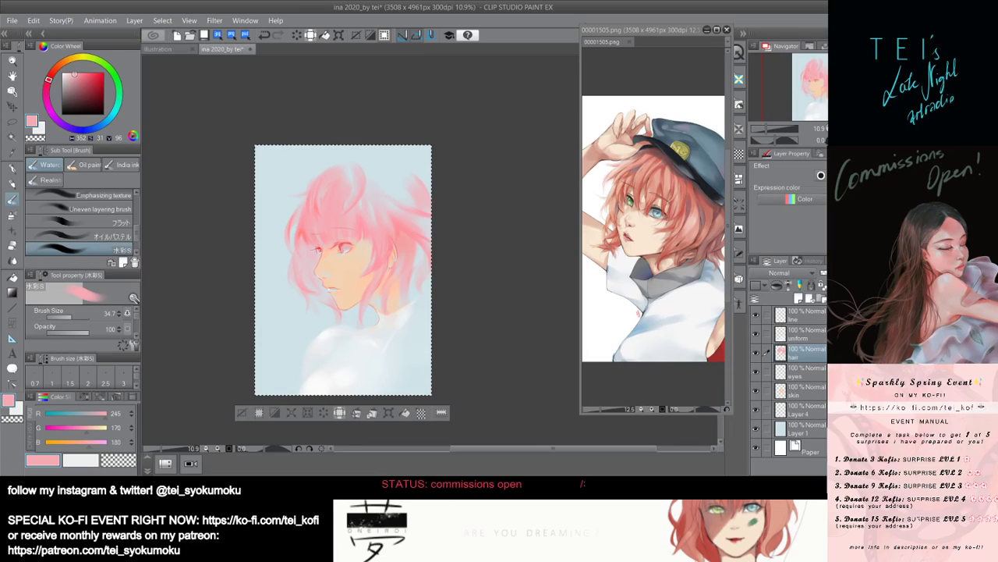
Try light pink strands from the front hair down past the chin at brush size 62.1, and undo them.
key(bracketright)
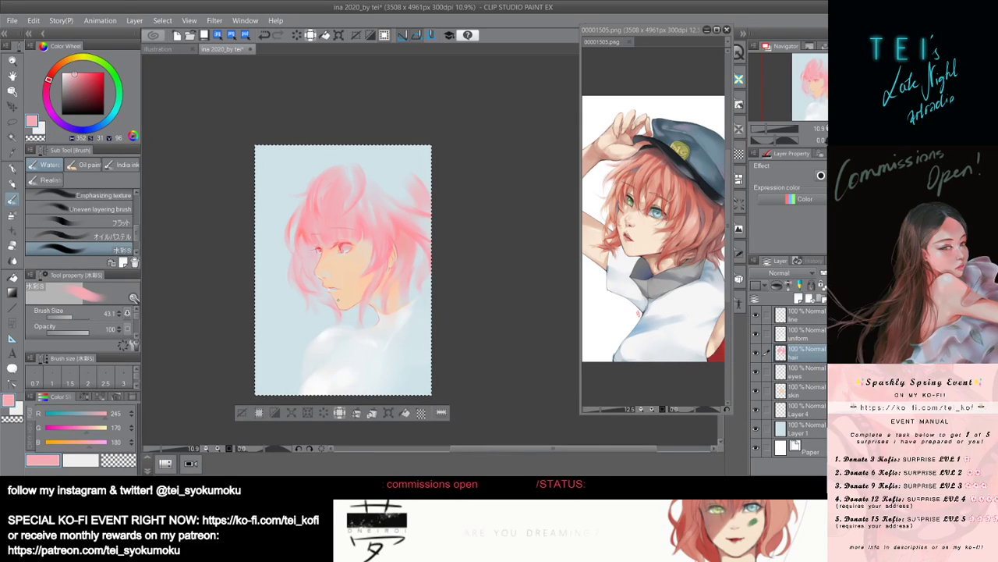
key(bracketright)
key(bracketright)
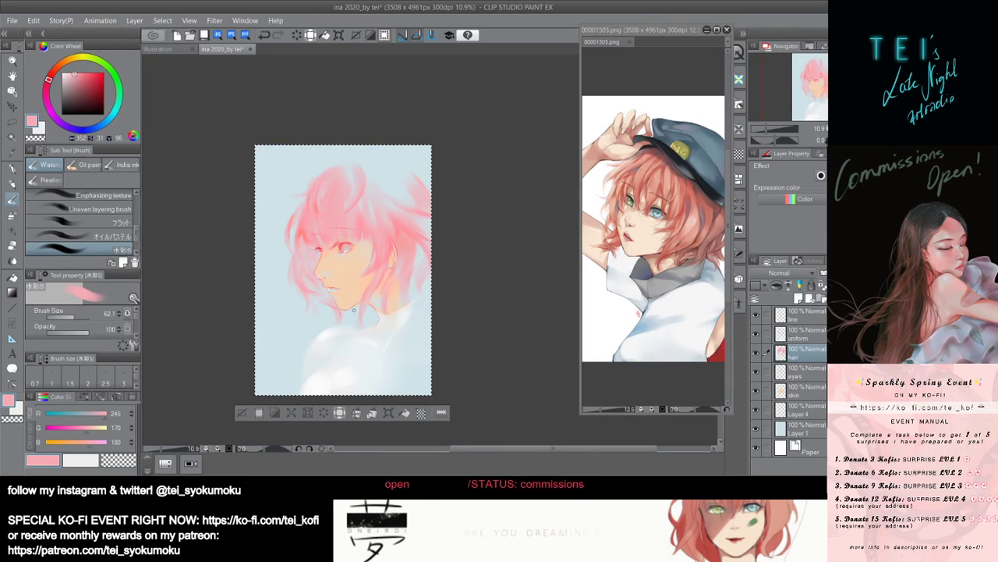
key(ctrl+z)
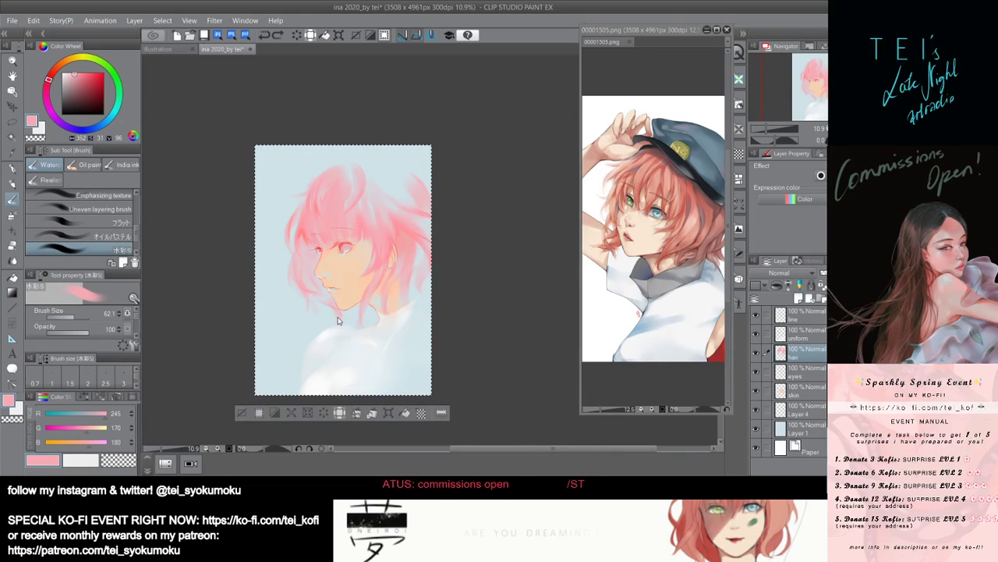
drag(301, 265, 340, 318)
key(ctrl+z)
Enlarge the watercolour brush to 119.8 and paint light pink on the front hair beside the chin.
key(bracketright)
key(bracketright)
key(bracketright)
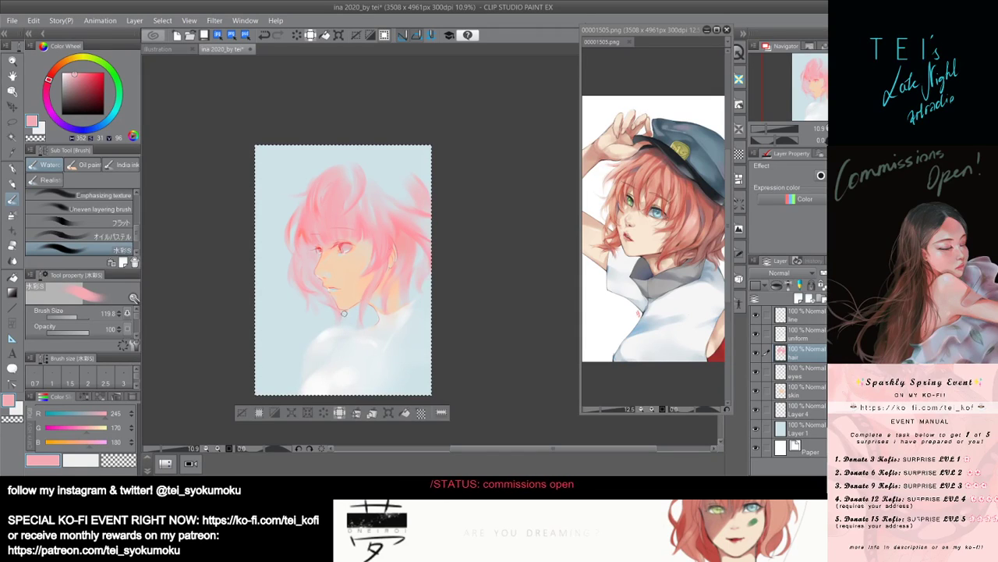
drag(328, 291, 329, 289)
Adjust the watercolour brush size to 102.2, and switch to the Hard eraser.
key(bracketright)
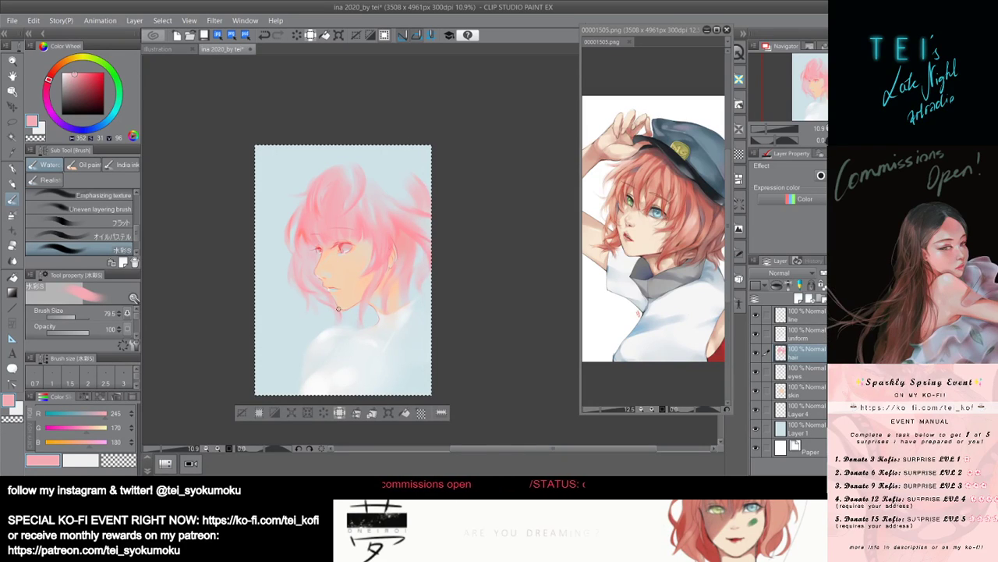
key(bracketleft)
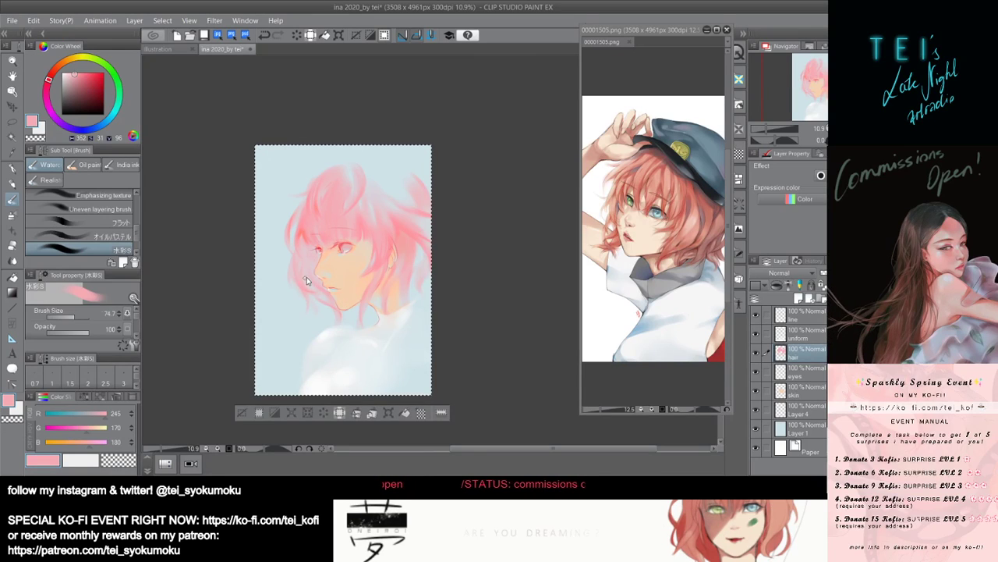
key(bracketright)
key(alt)
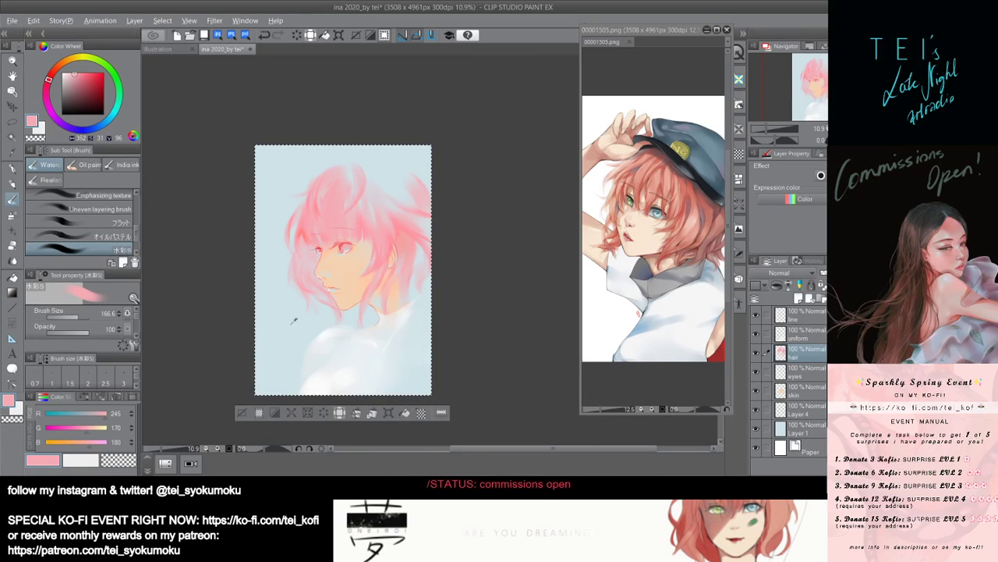
key(alt)
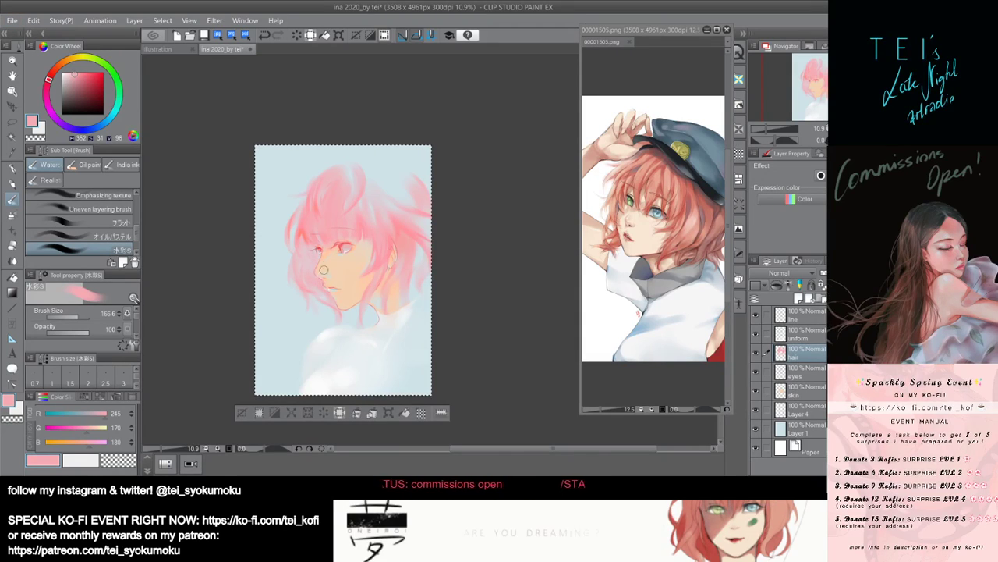
ctrl+alt+drag(319, 252, 320, 254)
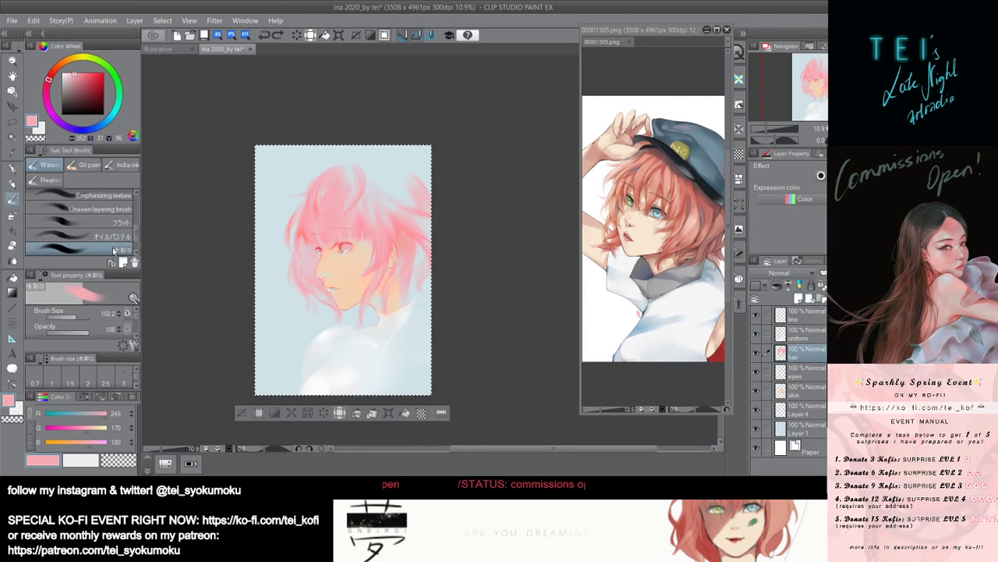
click(13, 244)
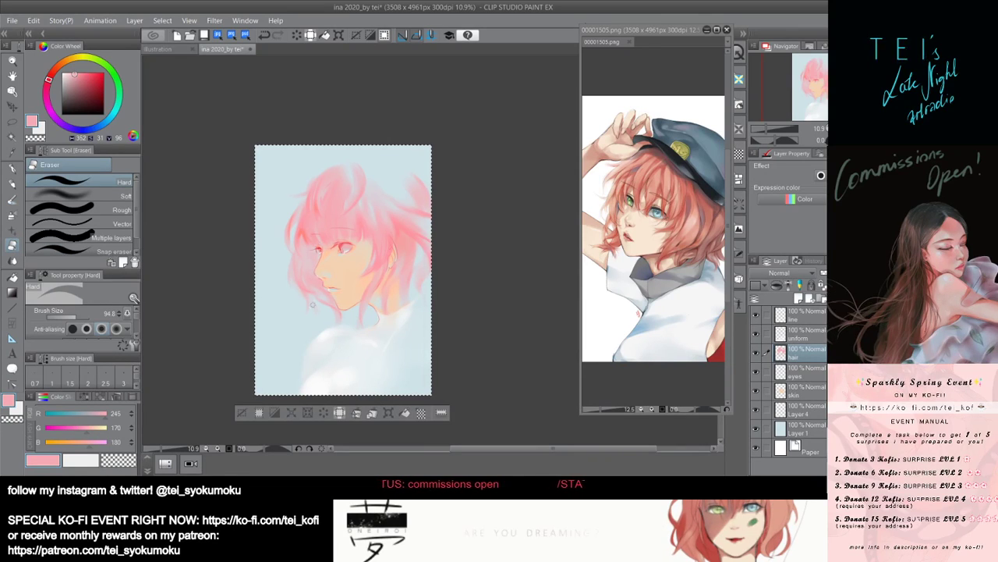
Sample the pale blue background and paint it with the watercolour brush around the front hair beside the chin, varying the size between 58.5 and 300.2.
alt+click(310, 279)
key(bracketleft)
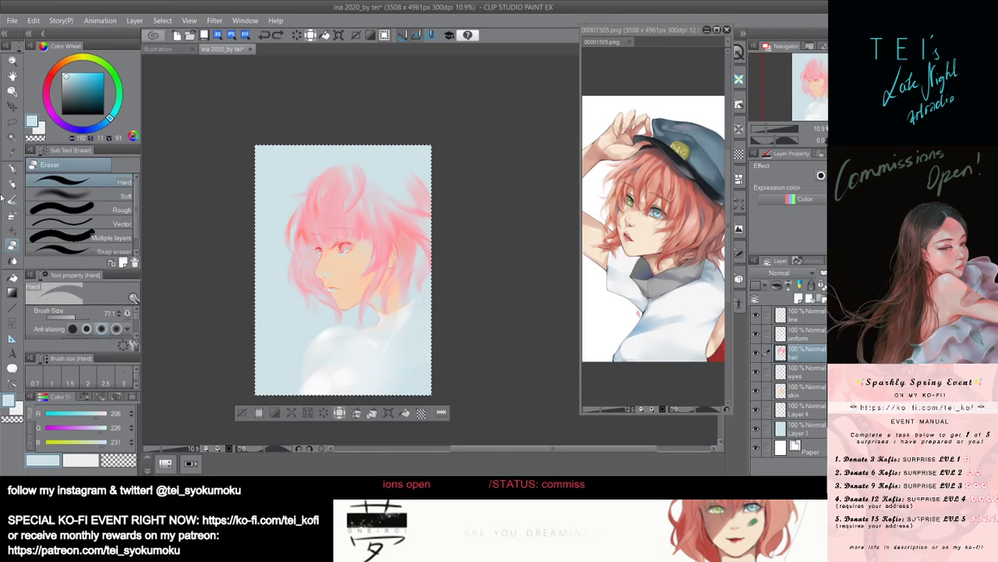
key(b)
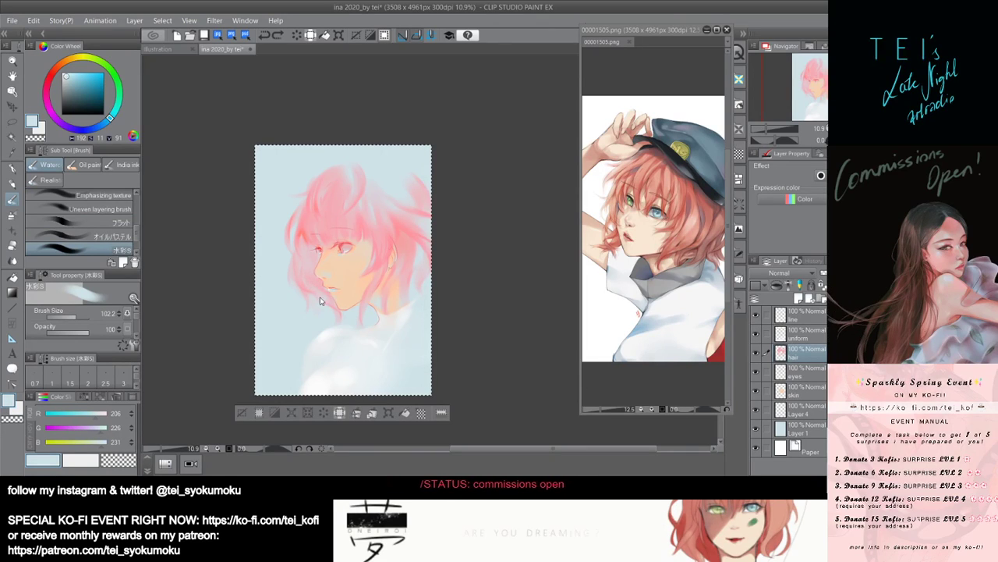
drag(310, 288, 313, 289)
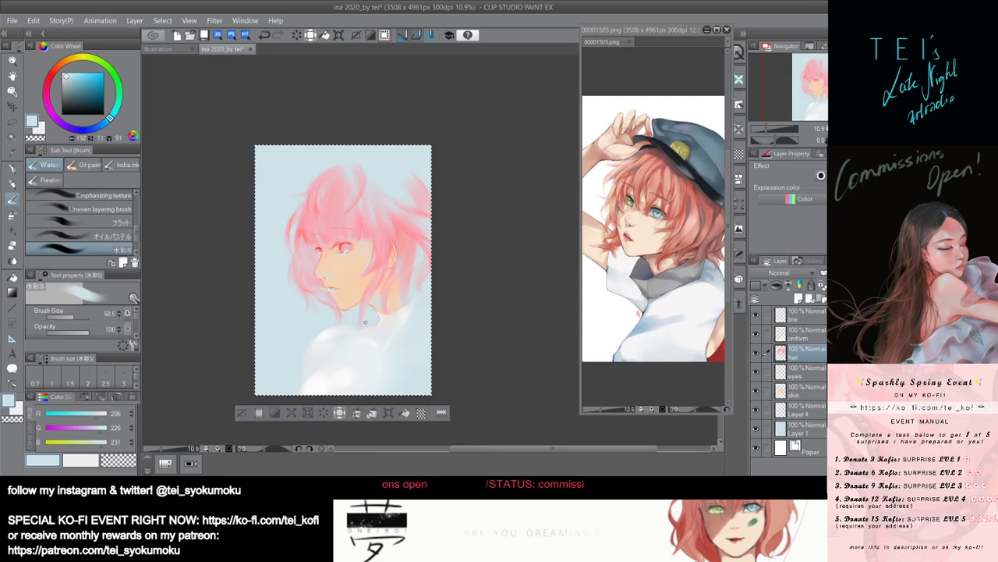
drag(368, 323, 382, 324)
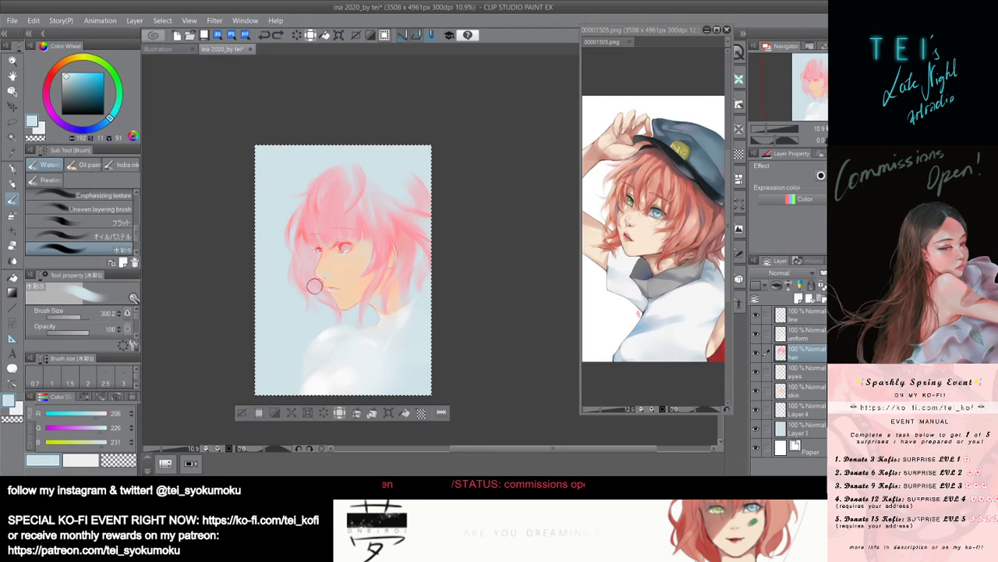
drag(314, 285, 345, 316)
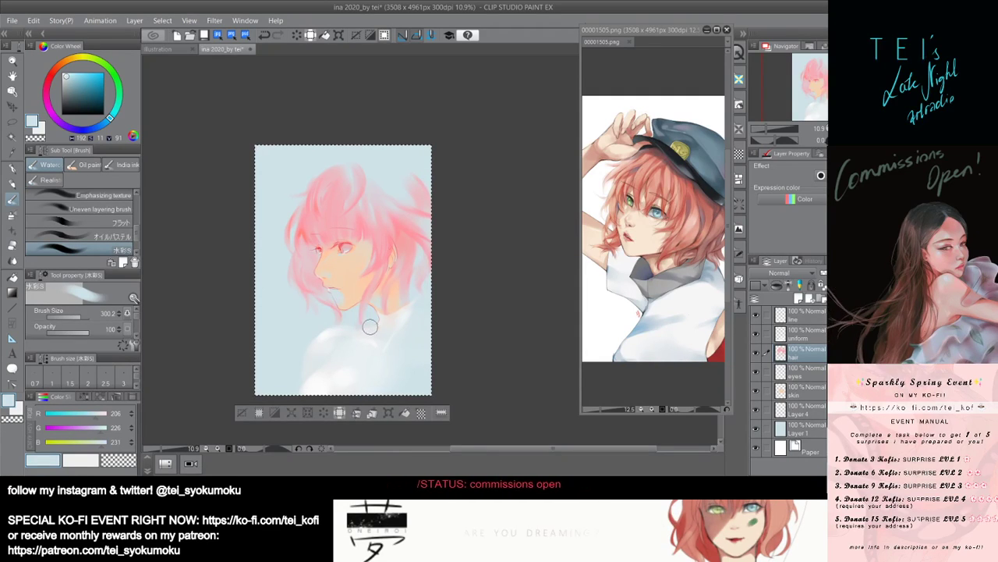
drag(329, 294, 363, 326)
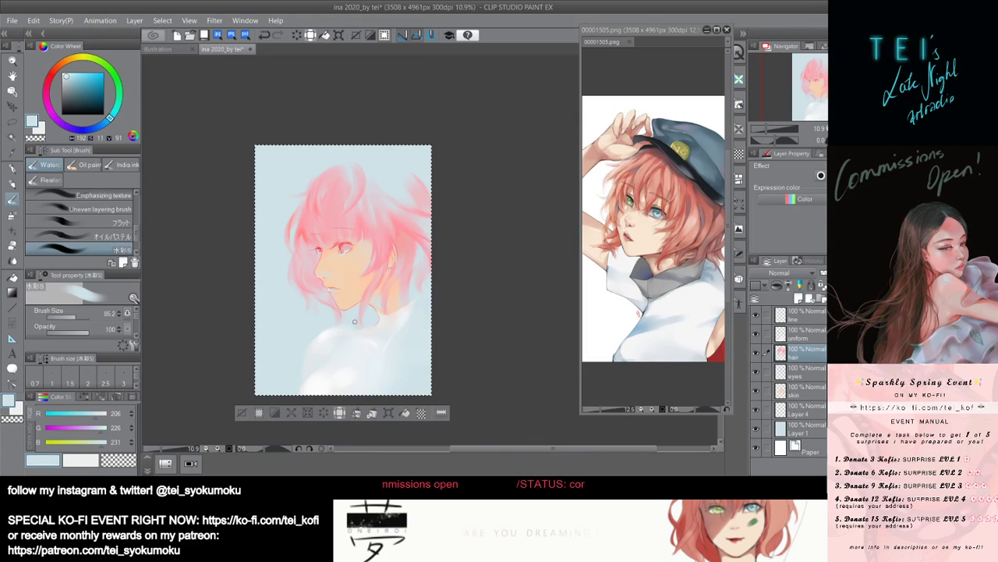
Sample coral from the front hair and paint a strand beside the cheek at brush size 58.5, undoing the first try near the chin.
alt+click(310, 225)
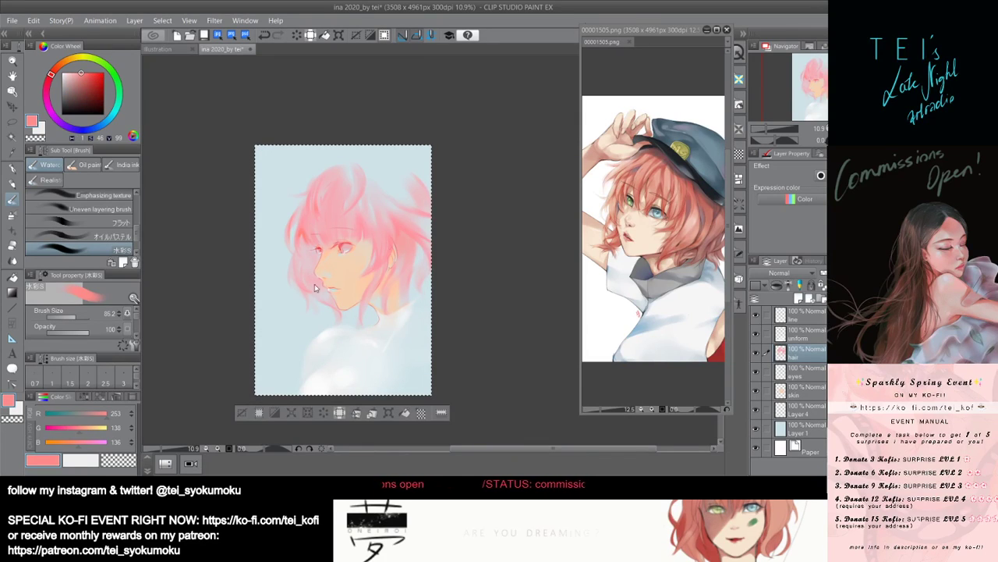
drag(327, 294, 313, 291)
key(ctrl+z)
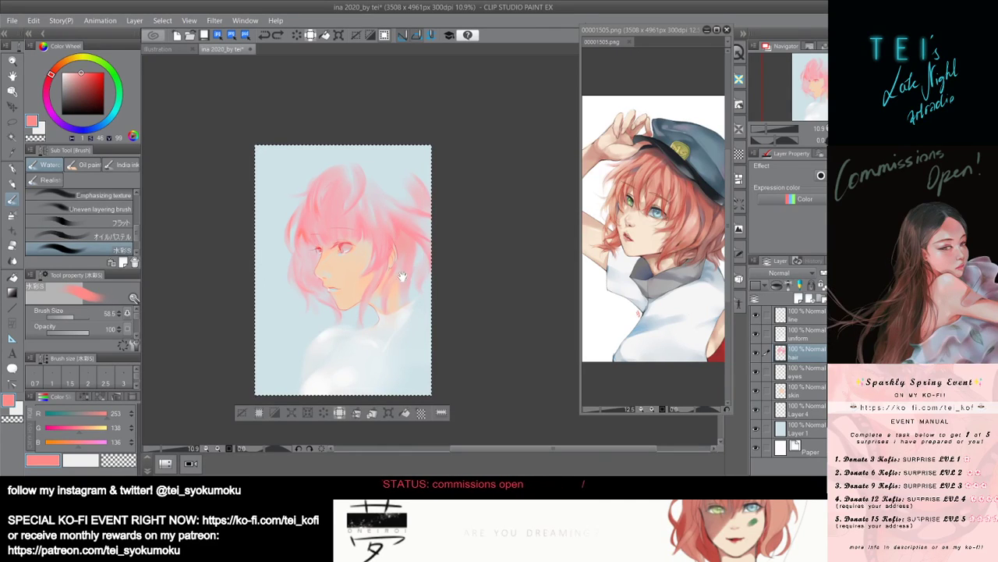
drag(403, 295, 402, 291)
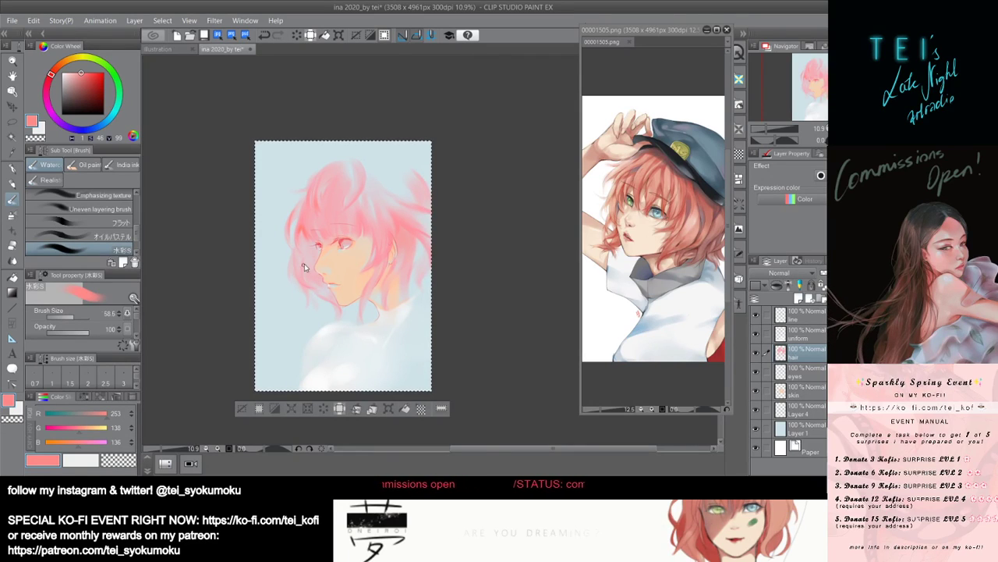
drag(304, 258, 312, 257)
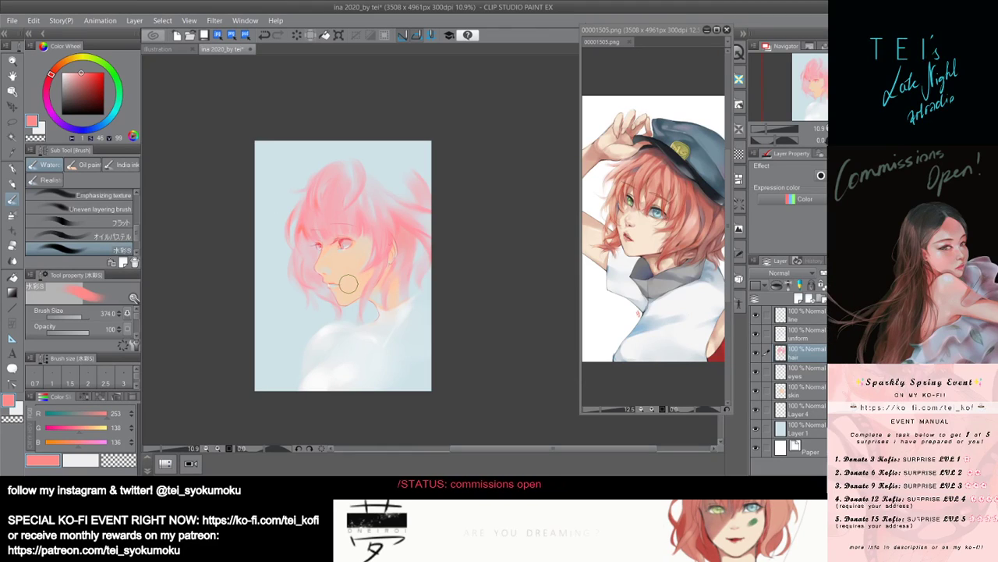
Clear the selection, shift the coral towards orange at RGB 253, 151, 136, and set the brush size to 102.8.
key(ctrl+d)
ctrl+alt+drag(307, 230, 302, 225)
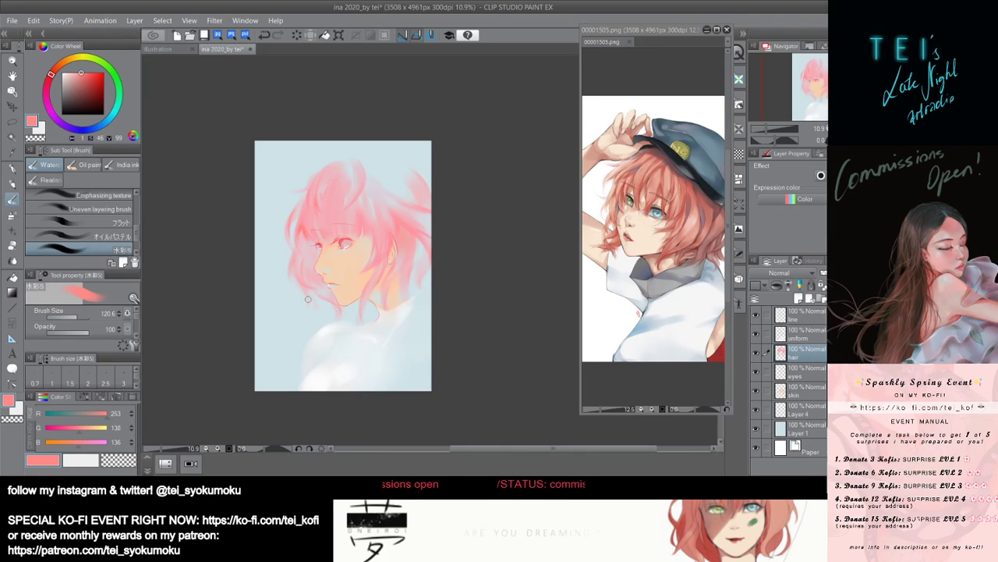
click(53, 72)
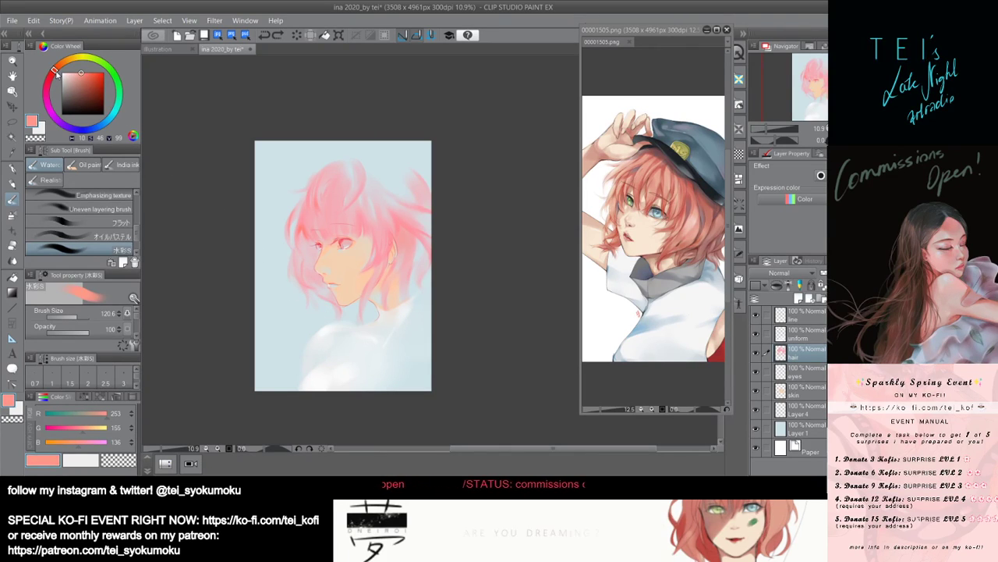
ctrl+alt+drag(292, 275, 301, 263)
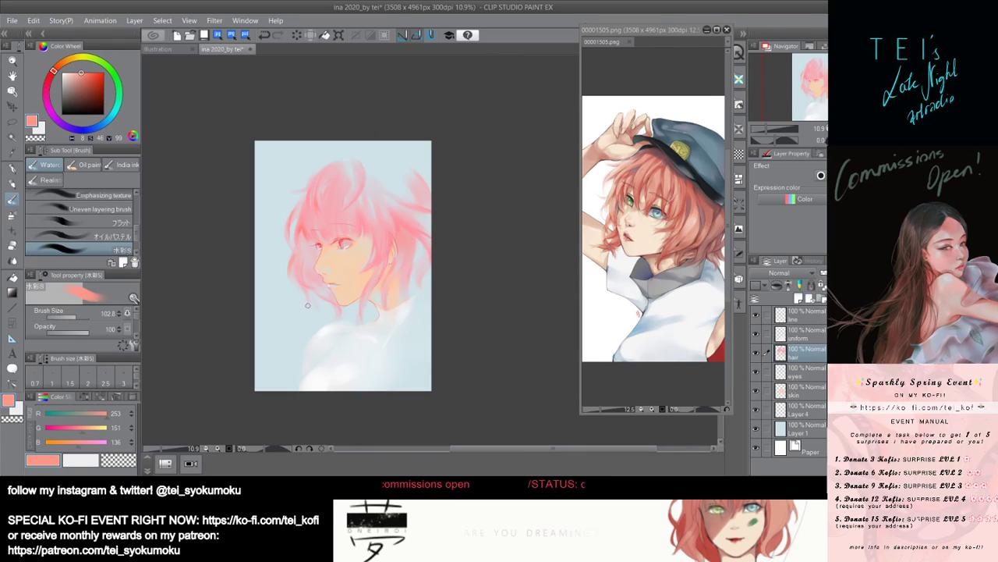
Try an orange-coral strand along the outer edge of the front hair, undo it, and reduce the brush size to 70.
drag(296, 274, 294, 253)
key(ctrl+z)
key(bracketleft)
key(bracketleft)
key(bracketleft)
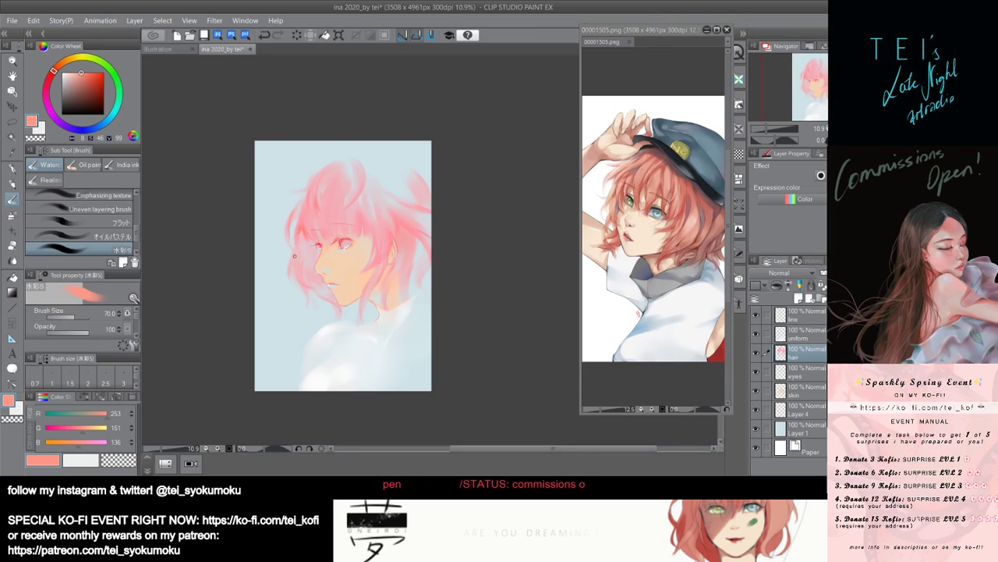
Enlarge the watercolour brush to 275.8, and reduce it to 37.8.
key(bracketright)
key(bracketright)
key(bracketright)
key(bracketright)
key(bracketright)
key(bracketright)
key(bracketright)
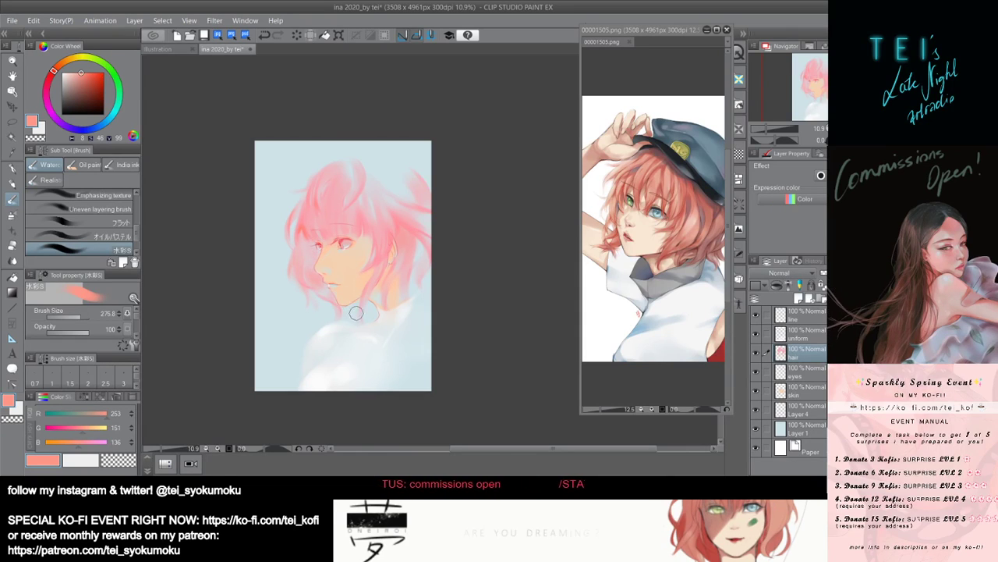
key(bracketleft)
key(bracketleft)
key(bracketleft)
key(bracketleft)
key(bracketleft)
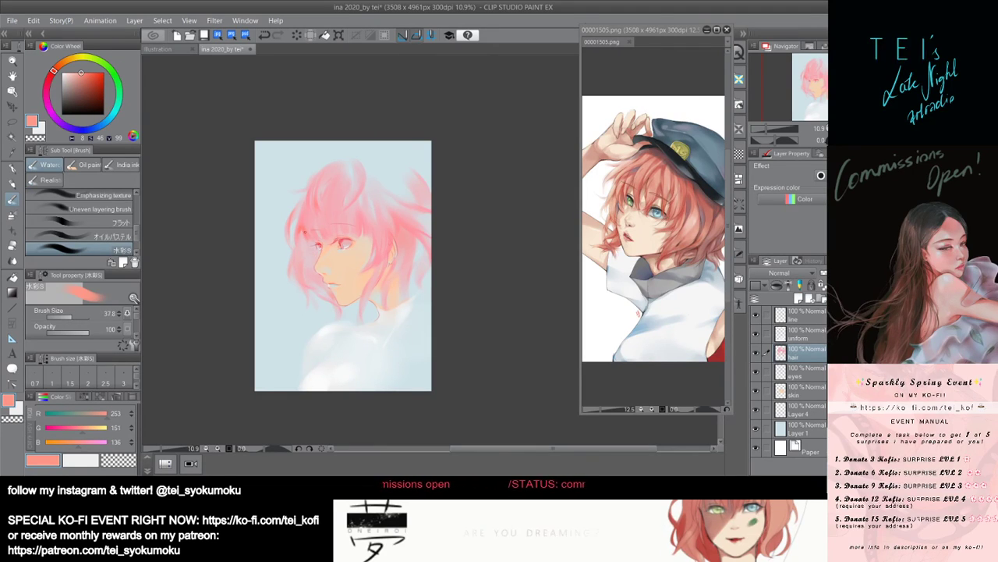
Paint orange-coral shading on the hair behind the ear and along the neck, using brush sizes between 101.1 and 298.3.
key([)
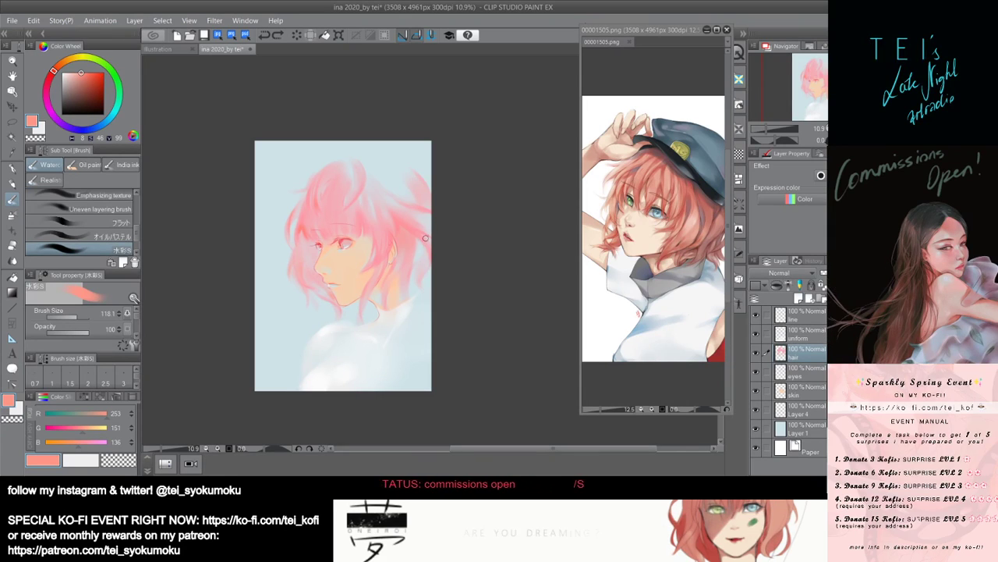
drag(402, 241, 405, 247)
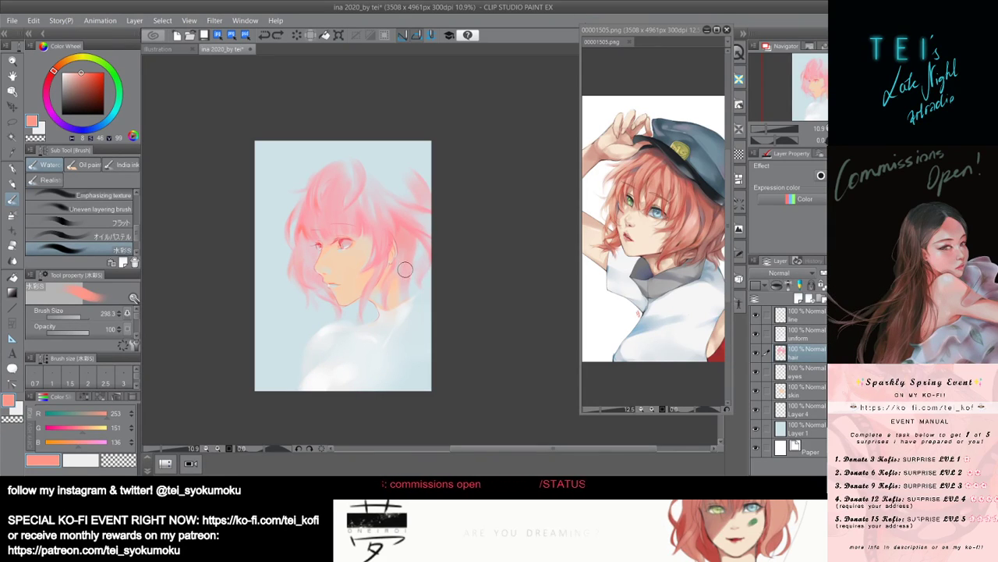
key(bracketleft)
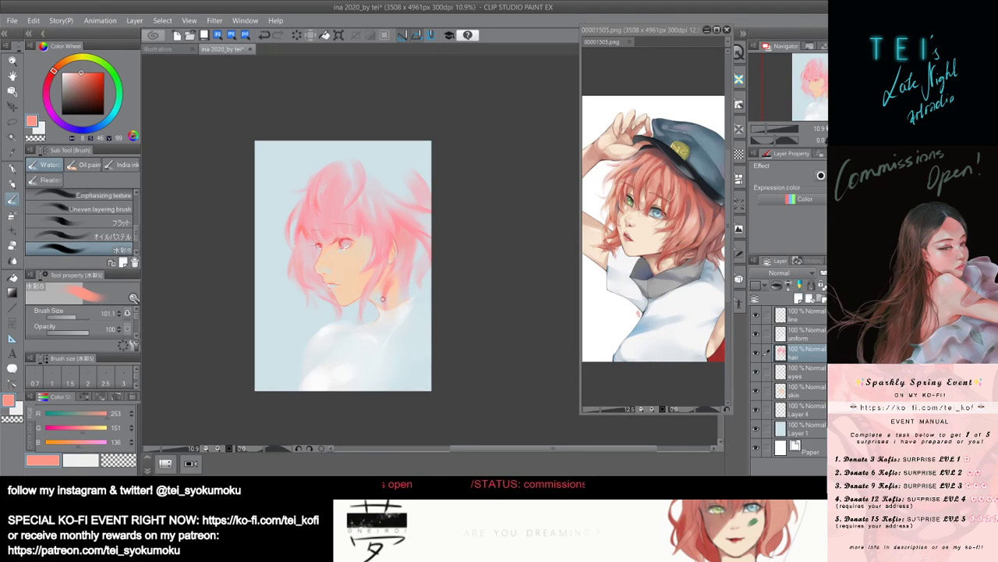
key(bracketright)
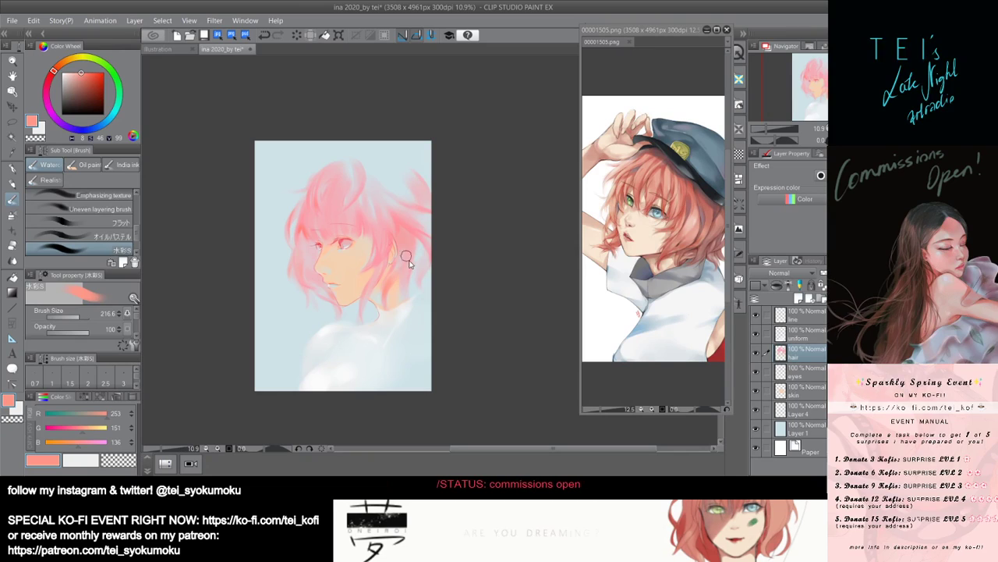
Paint a fine orange-coral strand at the outer edge of the front hair with brush size 54.2, and set the size to 42.2.
key(bracketleft)
key(bracketleft)
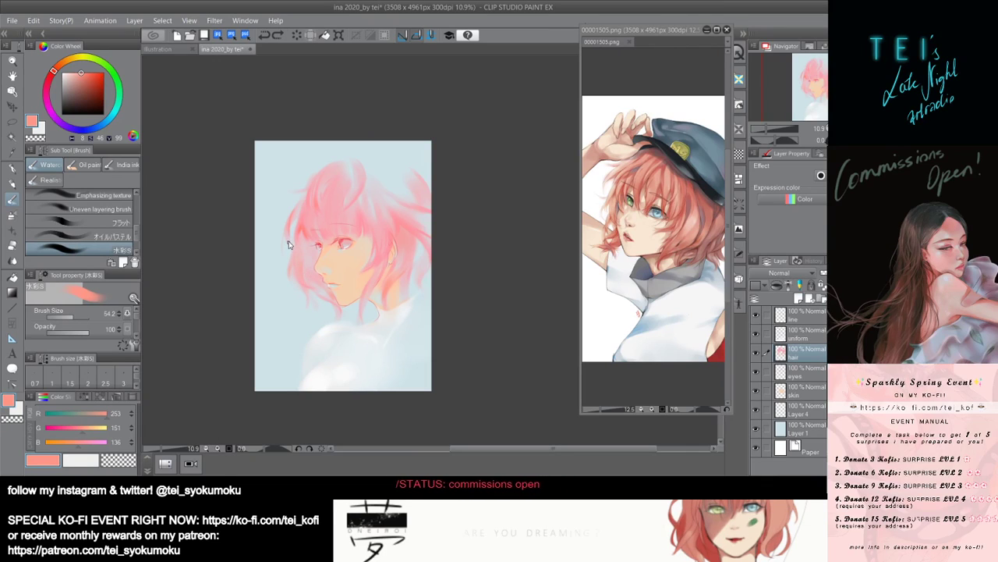
drag(292, 246, 289, 245)
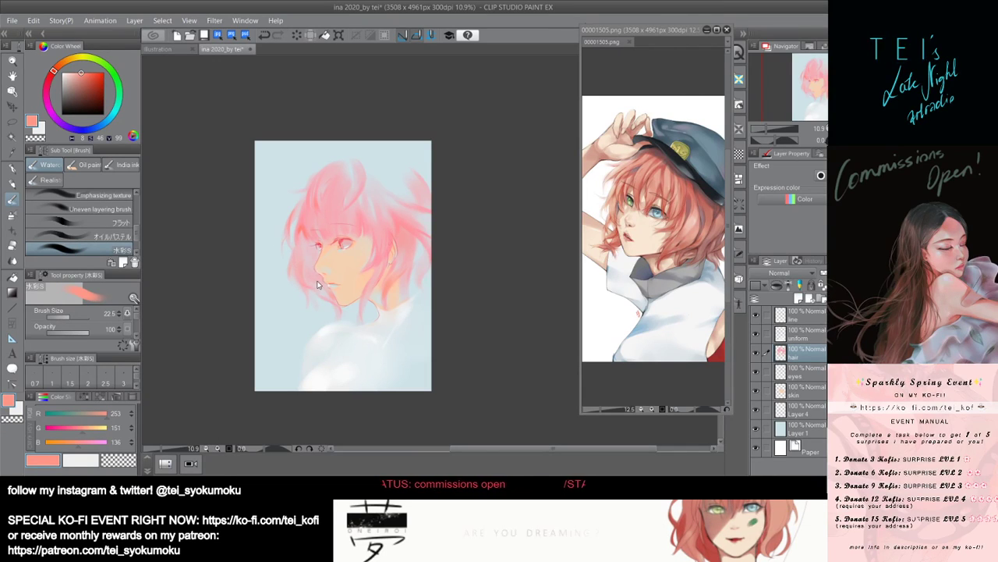
key(bracketright)
key(bracketright)
key(bracketright)
key(bracketleft)
key(bracketleft)
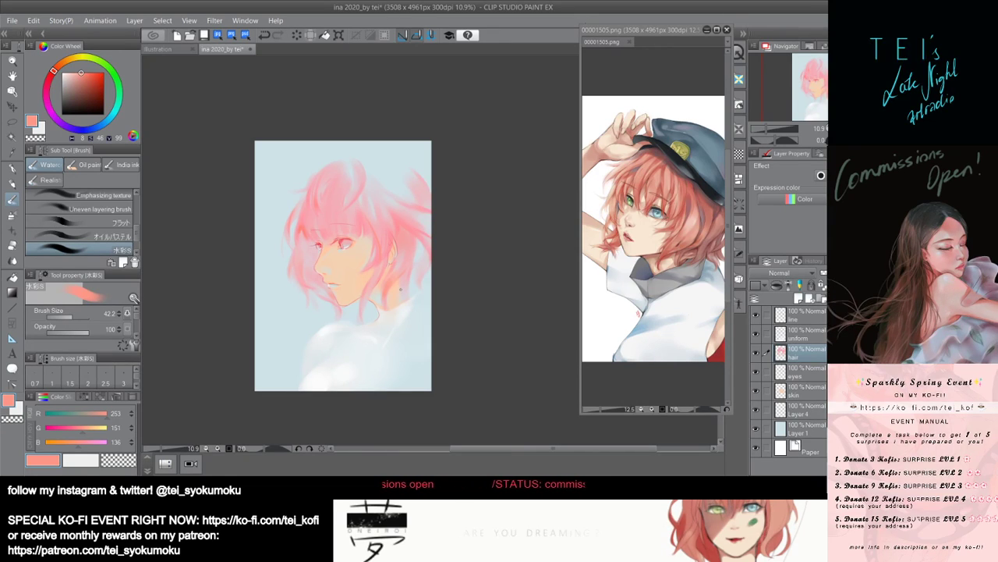
Paint sampled pale blue and light pink on the hair around the ear at brush size 79.3, and sample coral at RGB 253, 152, 142.
alt+click(385, 183)
drag(371, 244, 379, 248)
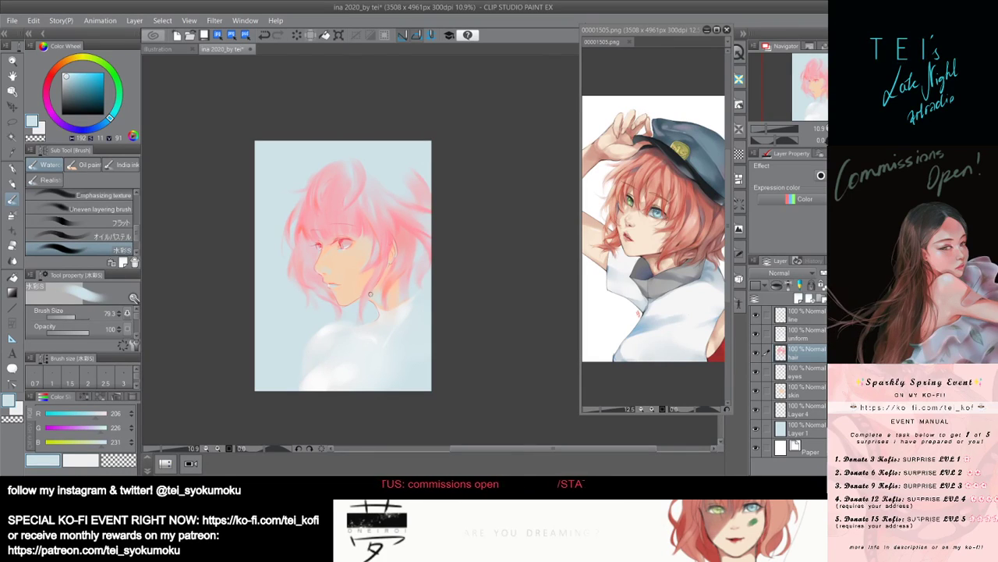
alt+click(383, 238)
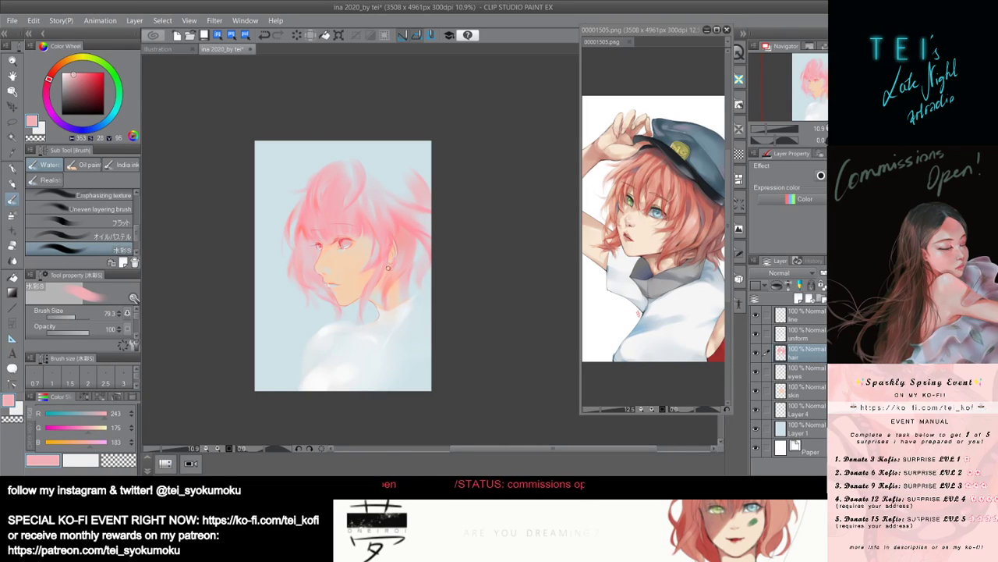
drag(392, 255, 387, 261)
alt+click(382, 261)
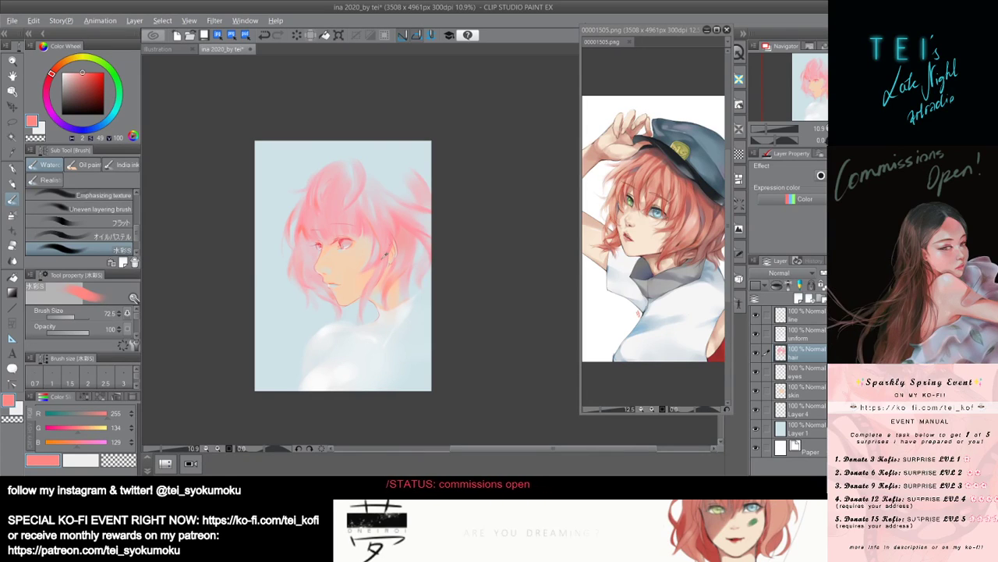
alt+click(382, 254)
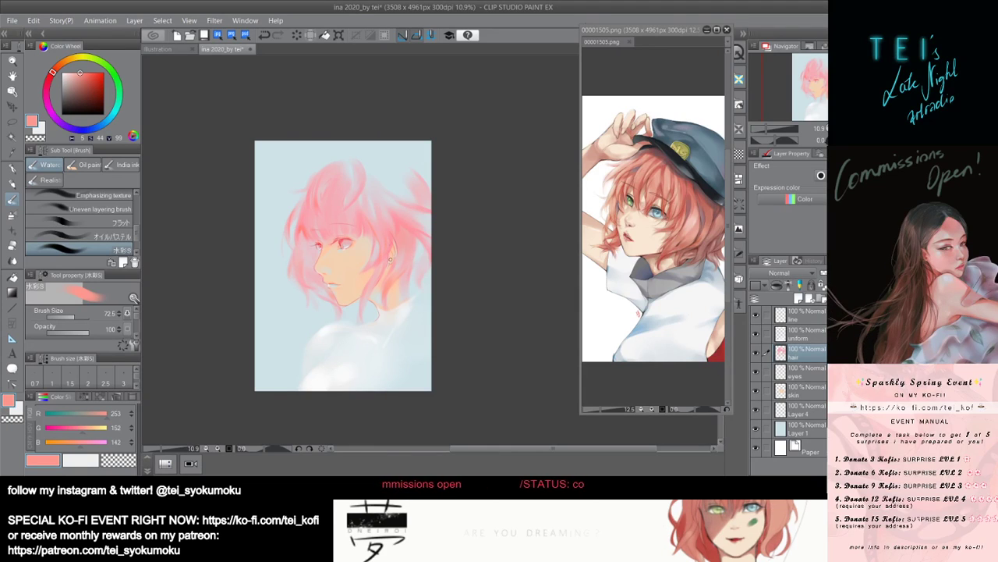
Try a coral strand down the outer front hair at brush size 120.3, undo it, and reduce the size to 59.1.
ctrl+alt+drag(394, 235, 394, 230)
drag(296, 218, 293, 243)
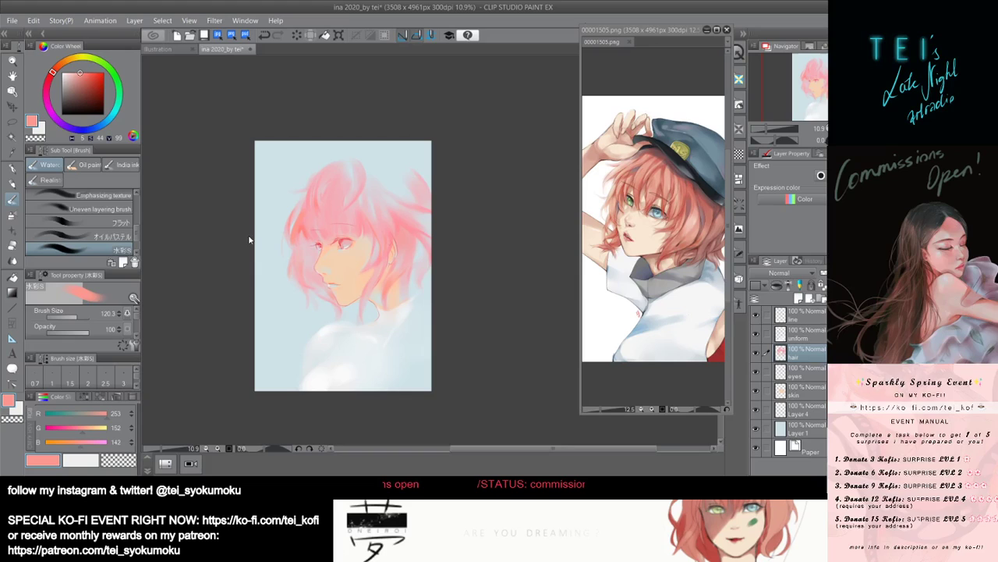
key(ctrl+z)
mouse_move(288, 235)
ctrl+alt+mouse_down()
mouse_move(299, 246)
mouse_move(296, 225)
ctrl+alt+mouse_up()
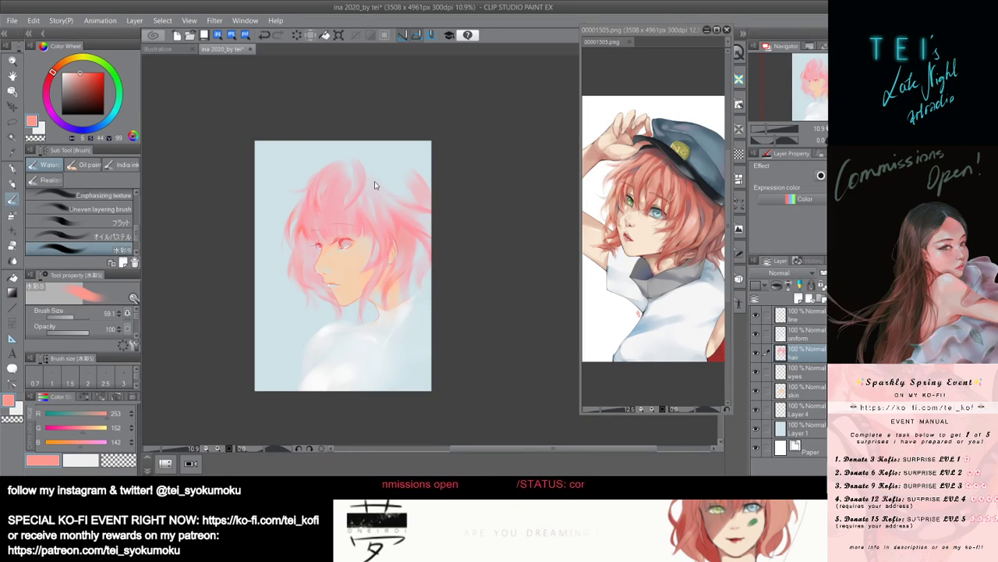
Try a thin coral strand across the back hair behind the ear at brush size 42.2, and undo it.
ctrl+alt+drag(374, 185, 369, 190)
mouse_move(362, 240)
ctrl+alt+mouse_down()
mouse_move(376, 243)
mouse_move(382, 228)
mouse_move(398, 248)
ctrl+alt+mouse_up()
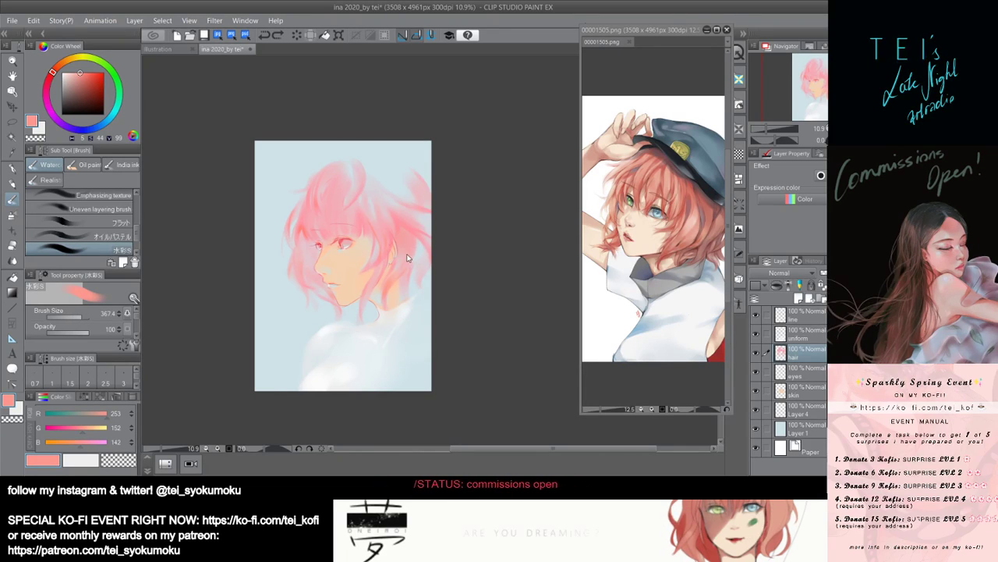
ctrl+alt+drag(329, 300, 326, 294)
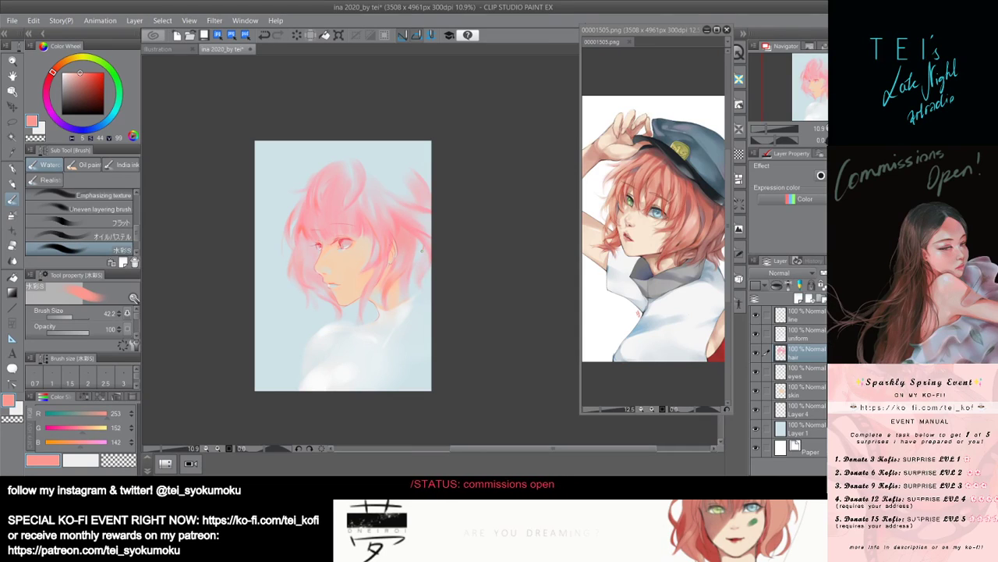
mouse_move(409, 248)
mouse_down()
mouse_move(421, 271)
mouse_move(423, 250)
mouse_up()
key(ctrl+z)
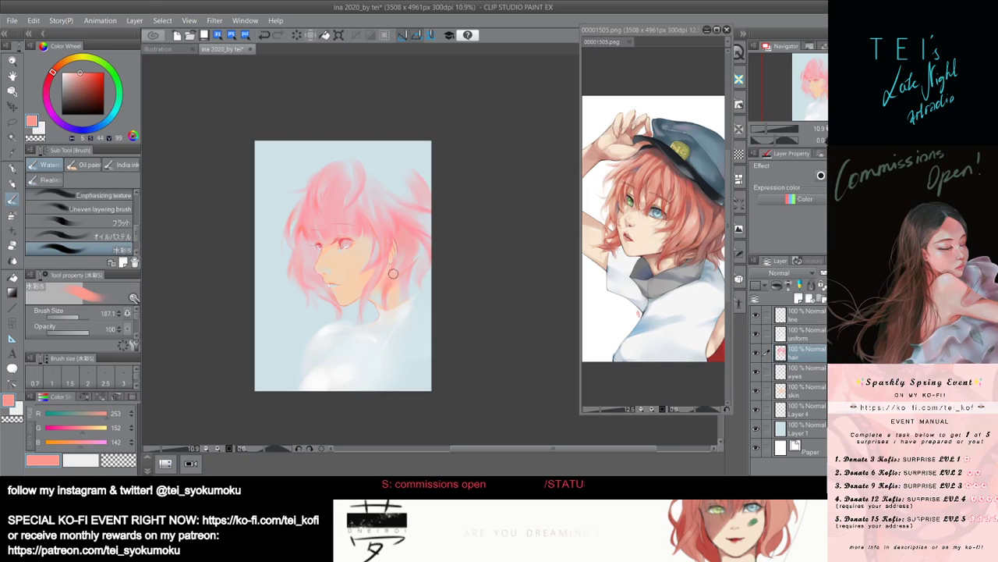
Reduce the watercolour brush size to 108.2 and down to 42.2 for finer coral strands in the back hair.
key(bracketleft)
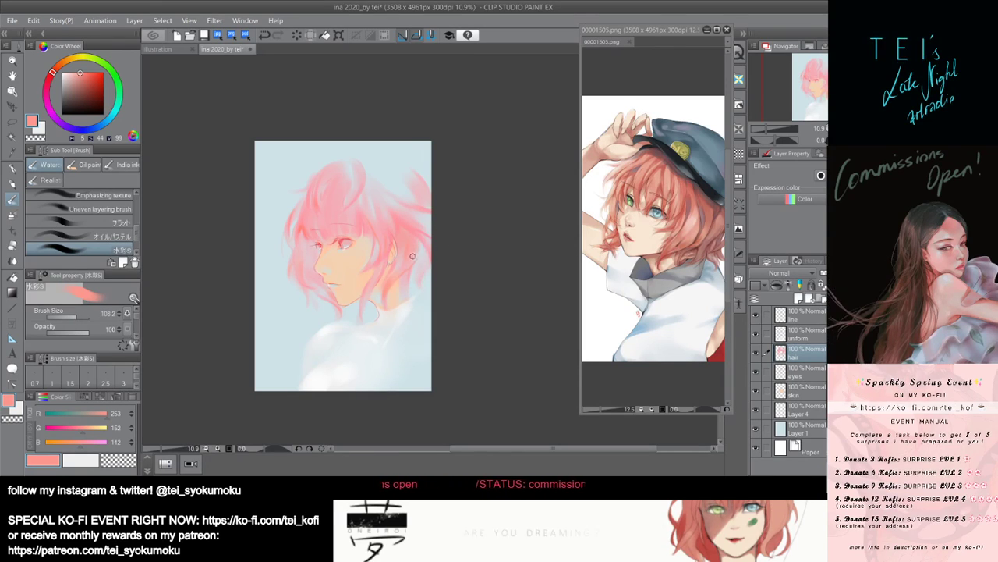
key(bracketleft)
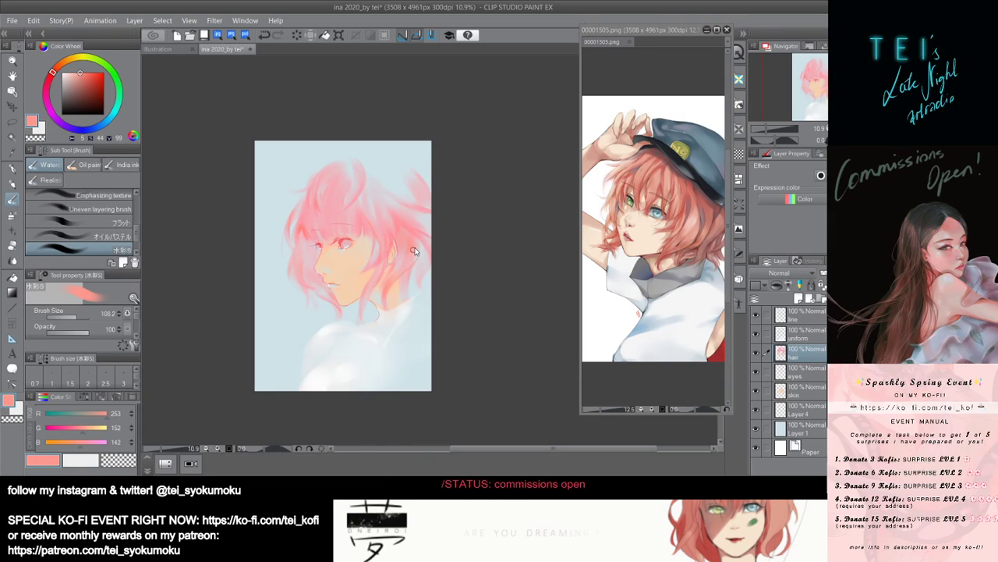
key(bracketleft)
key(bracketleft)
key(bracketleft)
key(bracketleft)
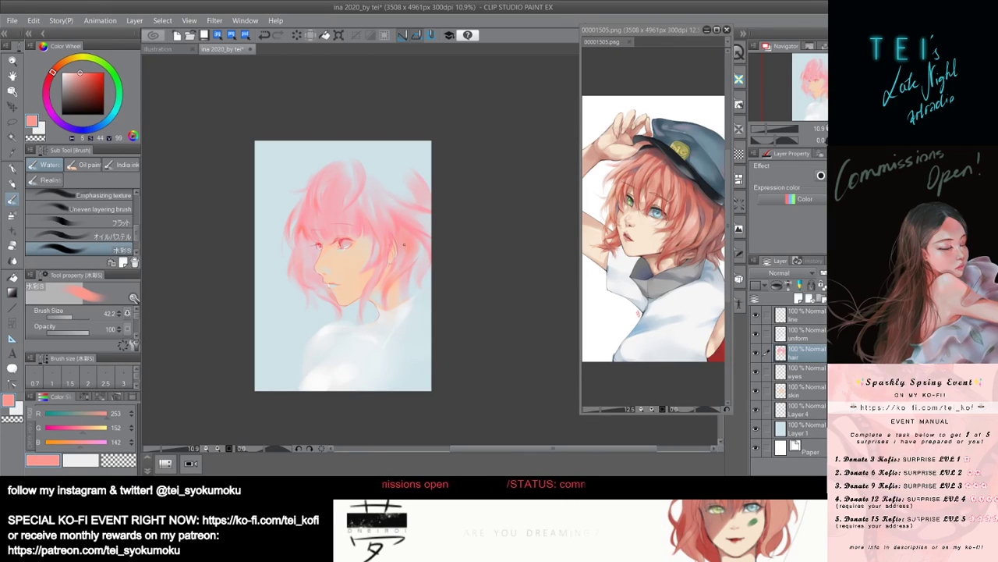
Set the watercolour brush size to 54.2 for the coral strands on the hair layer.
key(bracketright)
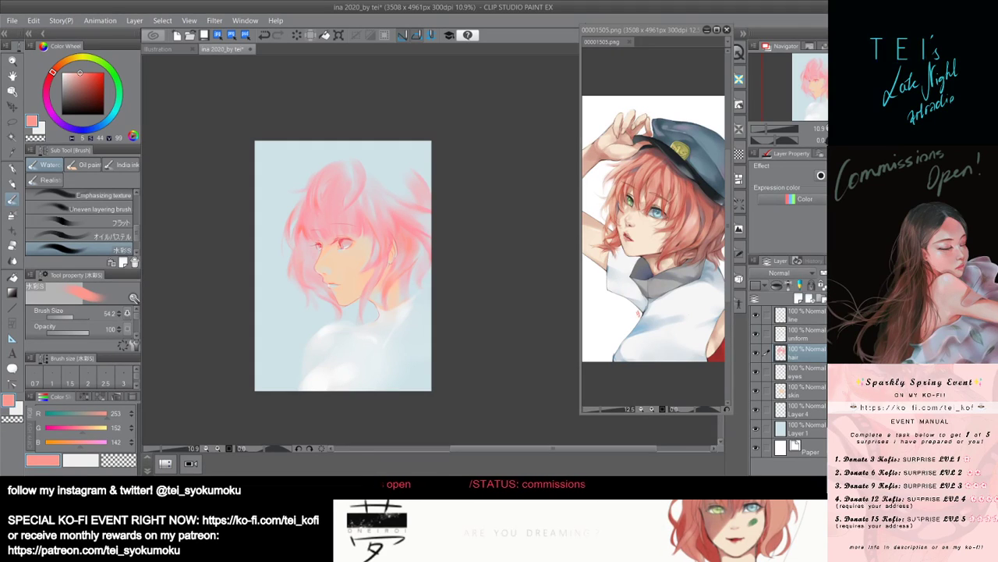
scroll(443, 318, down, 2)
scroll(420, 289, up, 2)
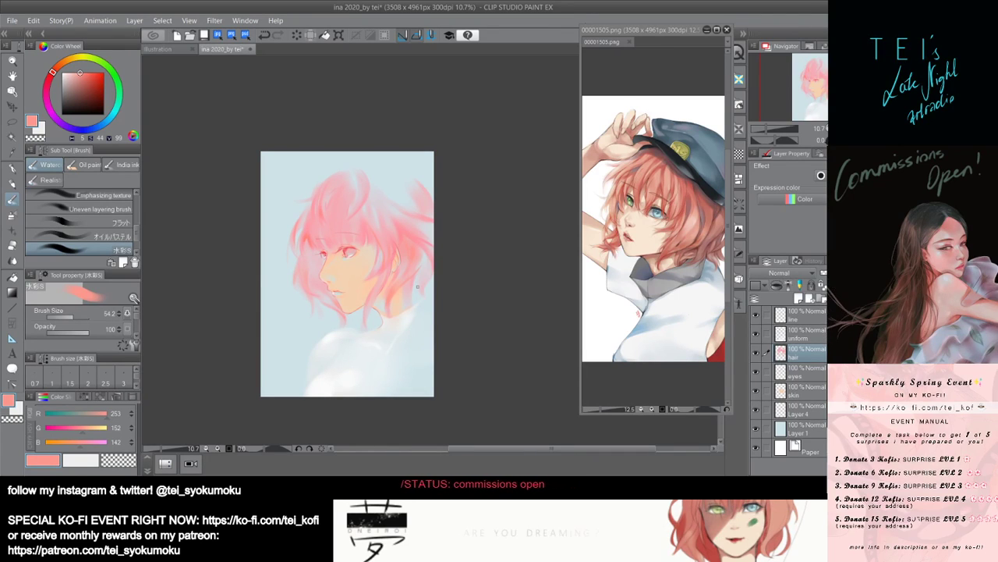
scroll(417, 287, up, 3)
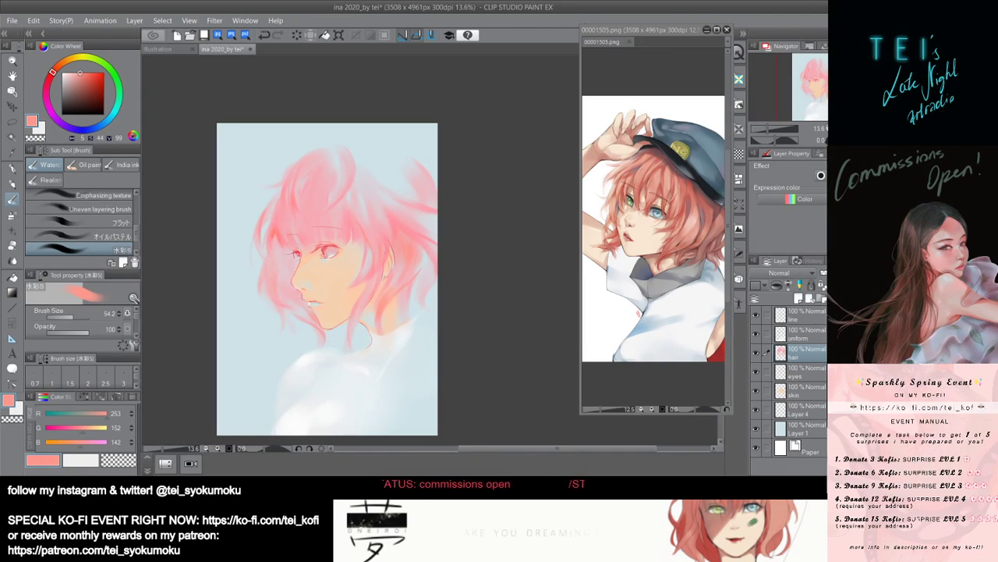
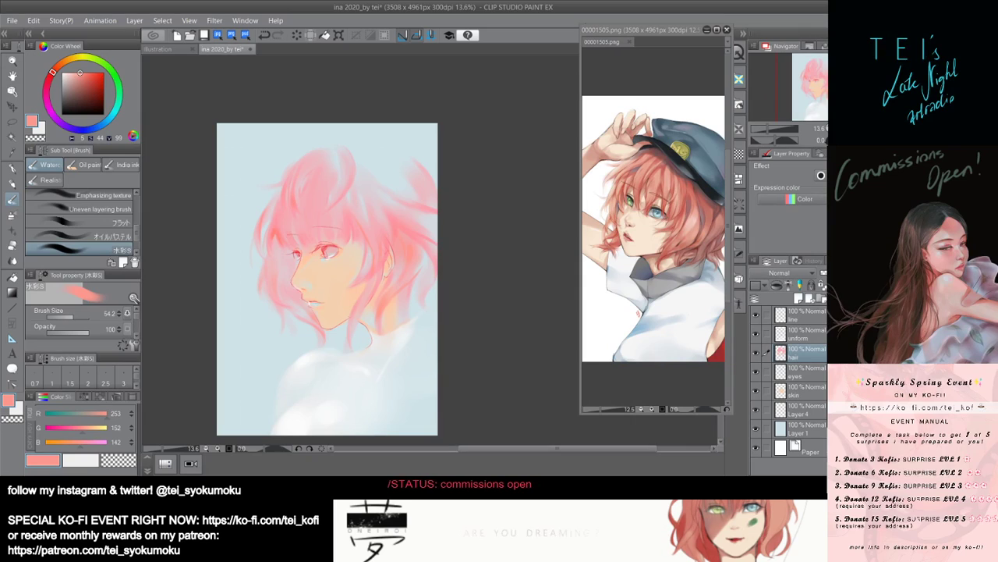
scroll(330, 295, down, 4)
scroll(351, 386, up, 2)
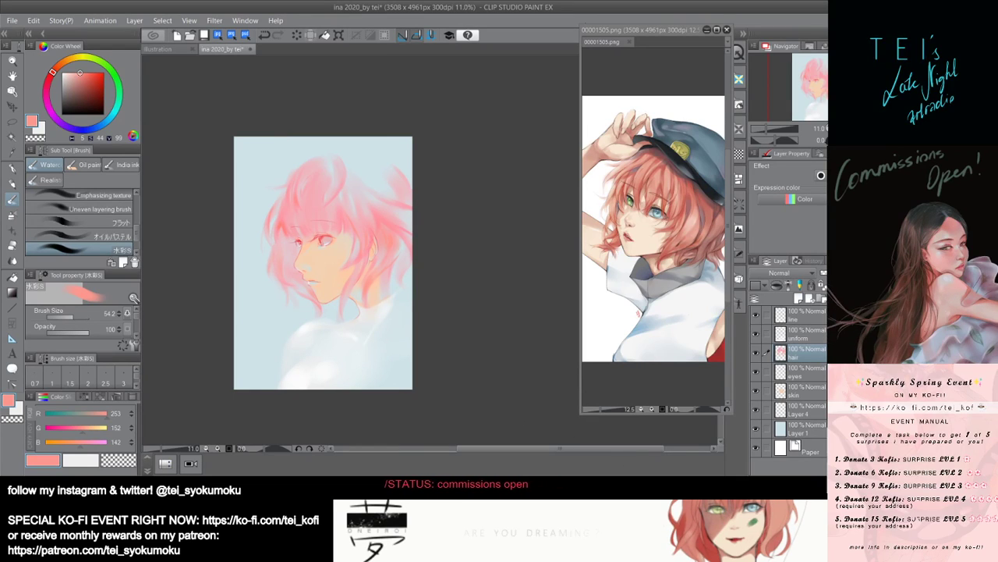
Select the skin layer and paint the sampled pale blue, RGB 206, 226, 231, on the cheek below the near eye.
click(817, 397)
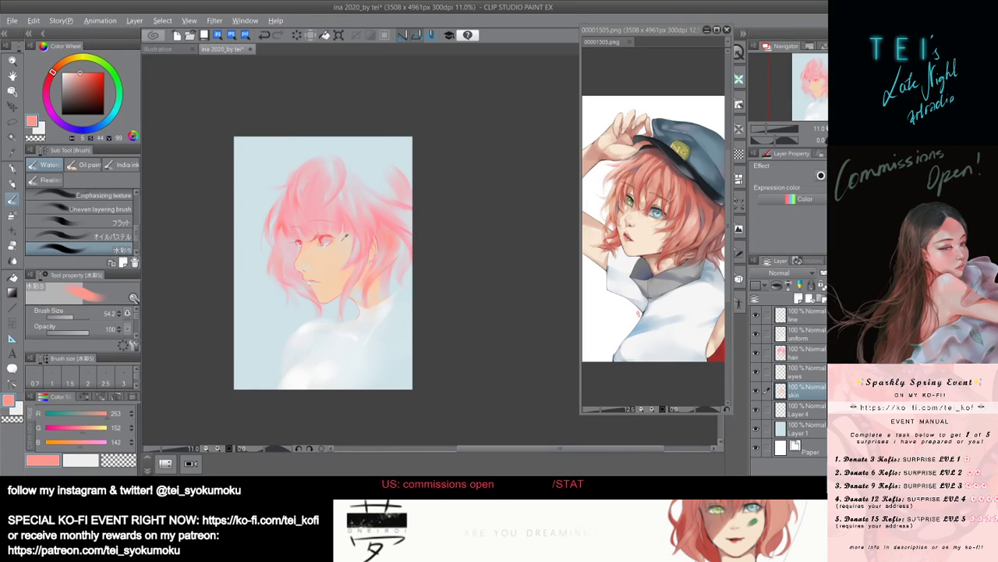
alt+click(347, 234)
alt+click(368, 161)
key([)
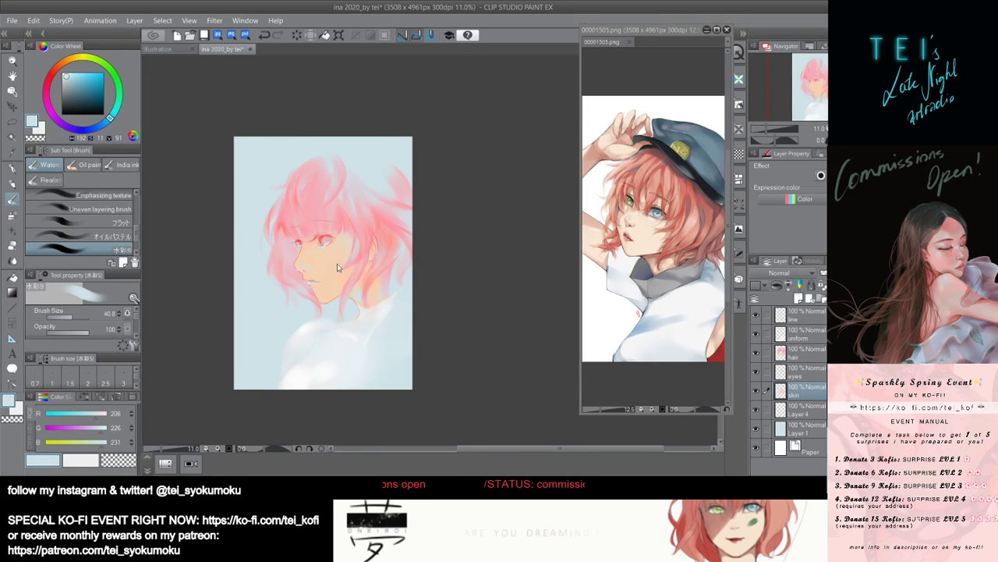
drag(331, 260, 333, 245)
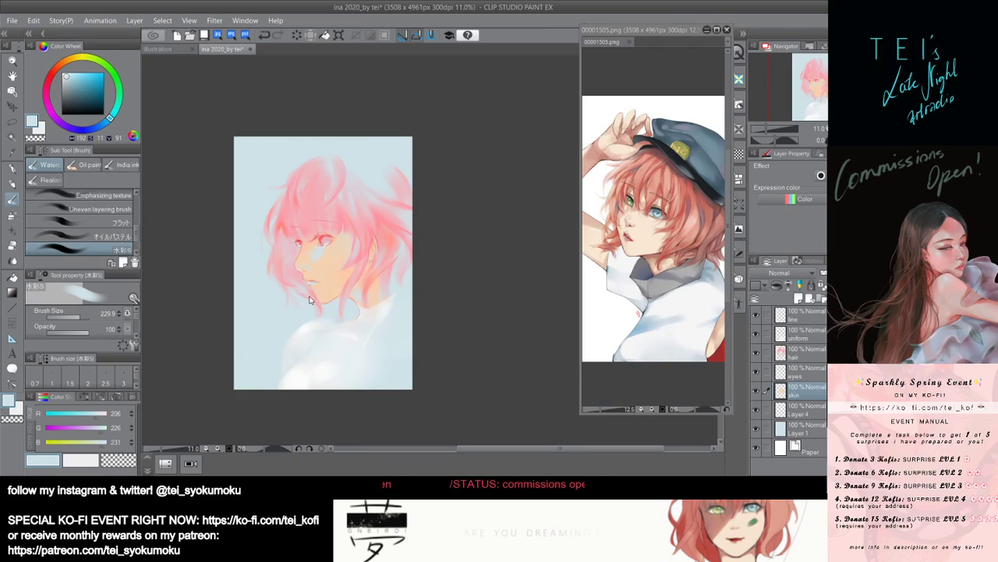
Reduce the brush size to 116.7 and dab pale blue on the skin beside the nose.
key(bracketleft)
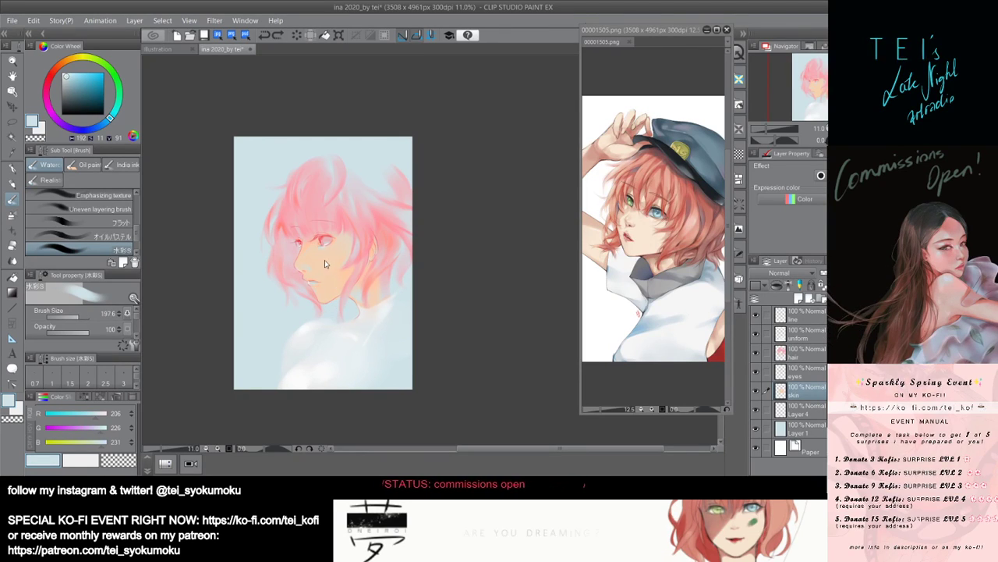
key(bracketleft)
key(bracketleft)
key(bracketleft)
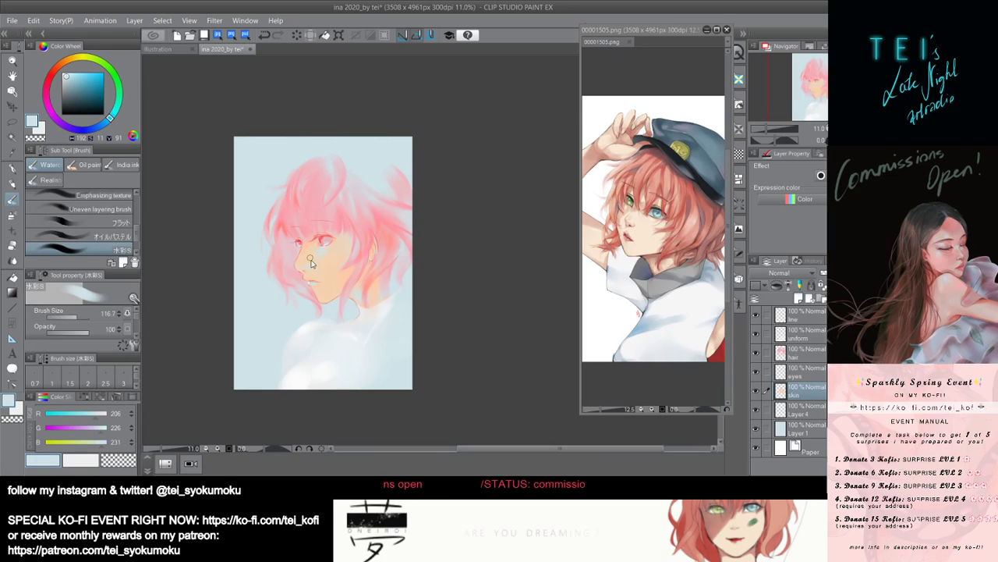
drag(312, 261, 308, 260)
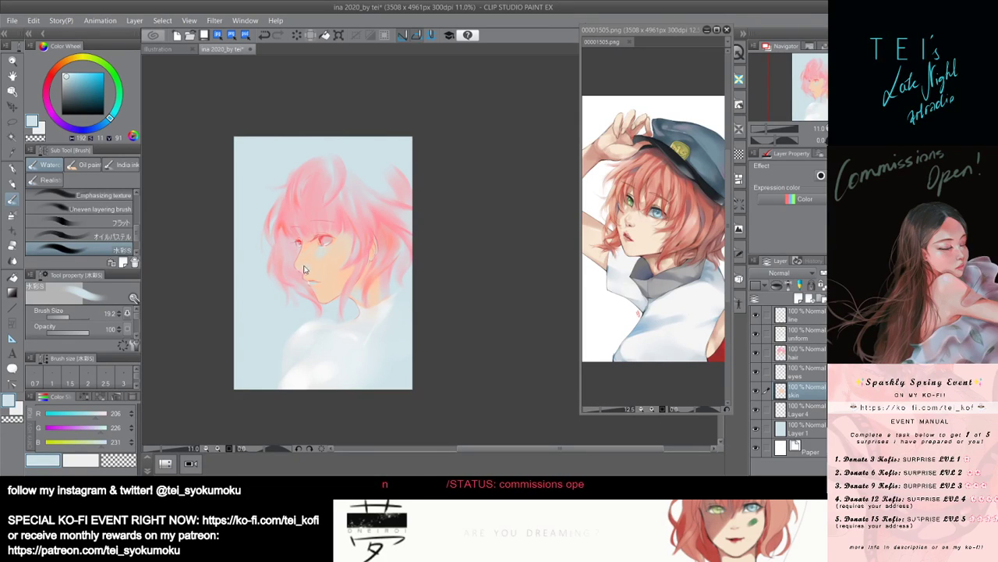
Highlight the skin under the near eye in bluish white, RGB 242, 252, 255, at brush size 40.8, undoing the last stroke.
key(bracketleft)
key(bracketleft)
key(bracketleft)
key(bracketleft)
key(bracketleft)
key(bracketleft)
key(bracketleft)
key(bracketleft)
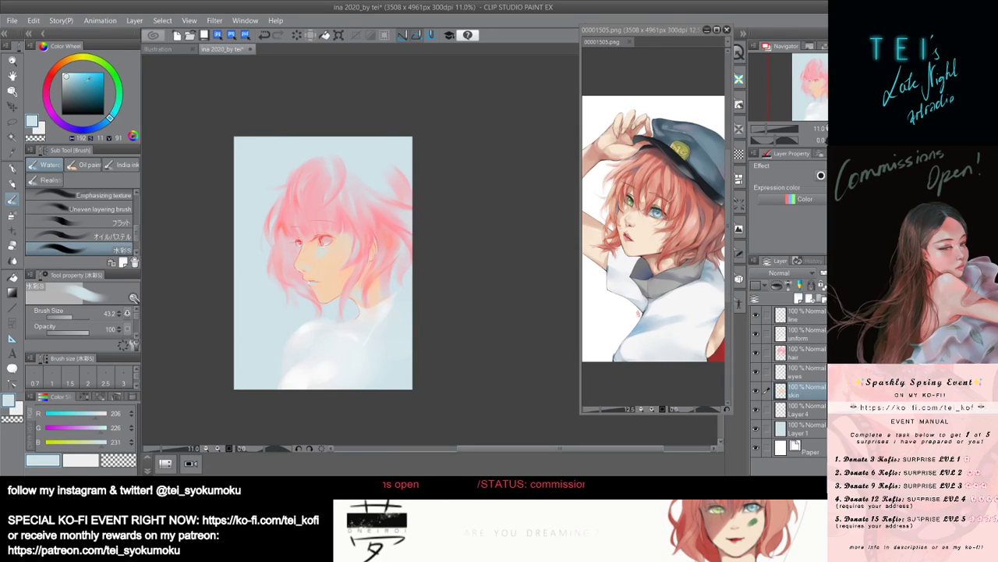
click(64, 74)
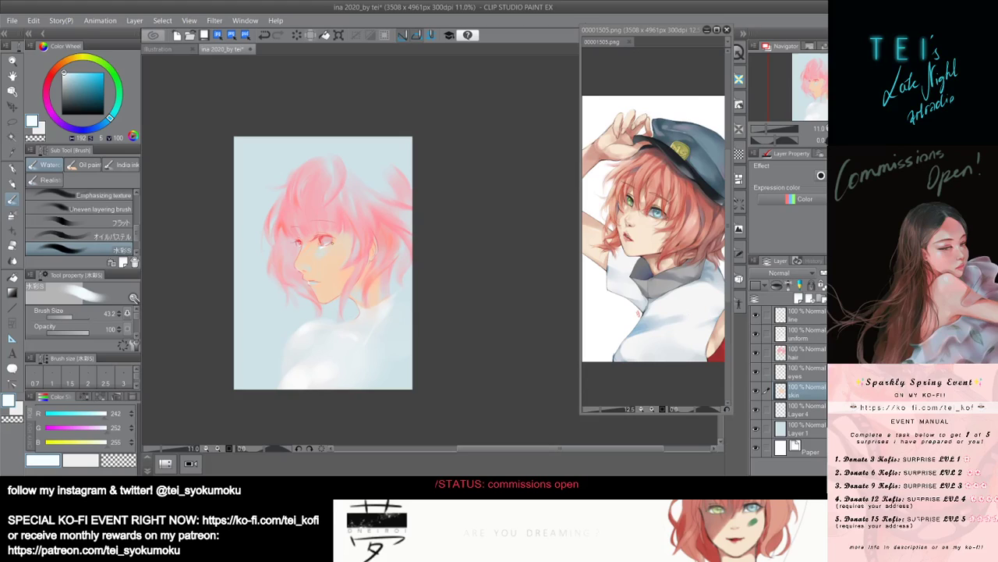
key([)
drag(324, 247, 333, 247)
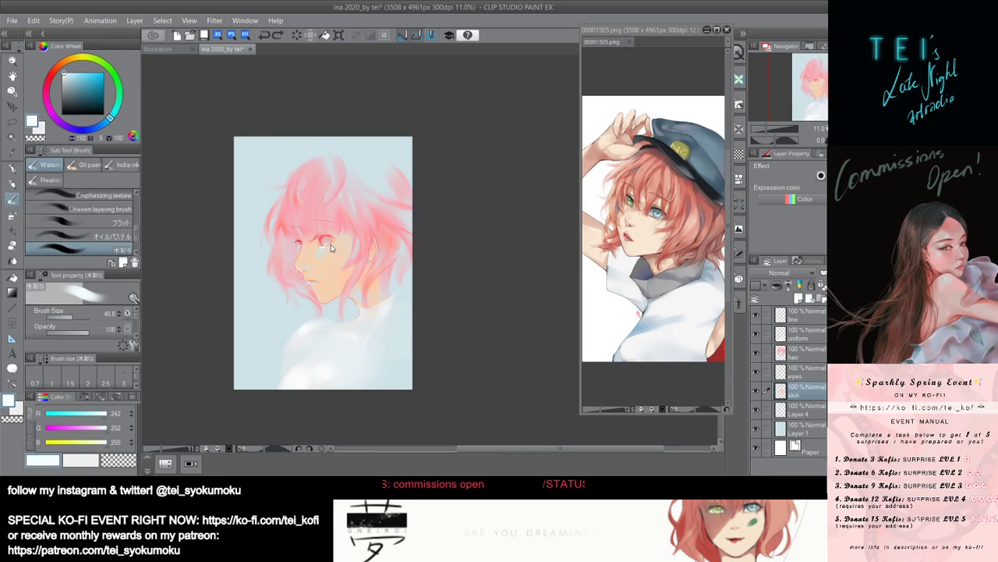
key(ctrl+z)
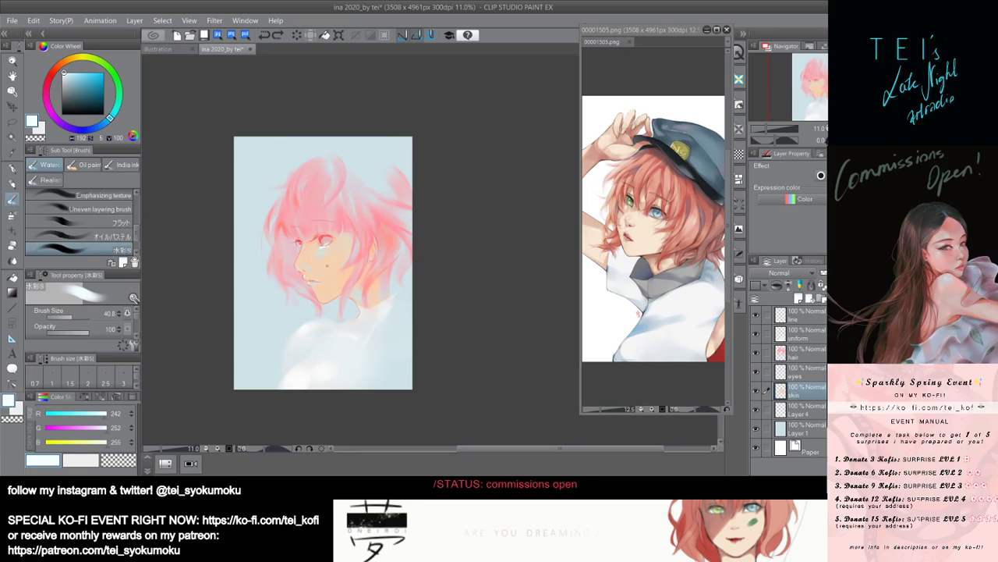
Sample the orange skin tone near the nose bridge, brush it down the nose, and darken the colour to RGB 228, 166, 128.
alt+click(305, 248)
drag(305, 247, 300, 261)
click(79, 77)
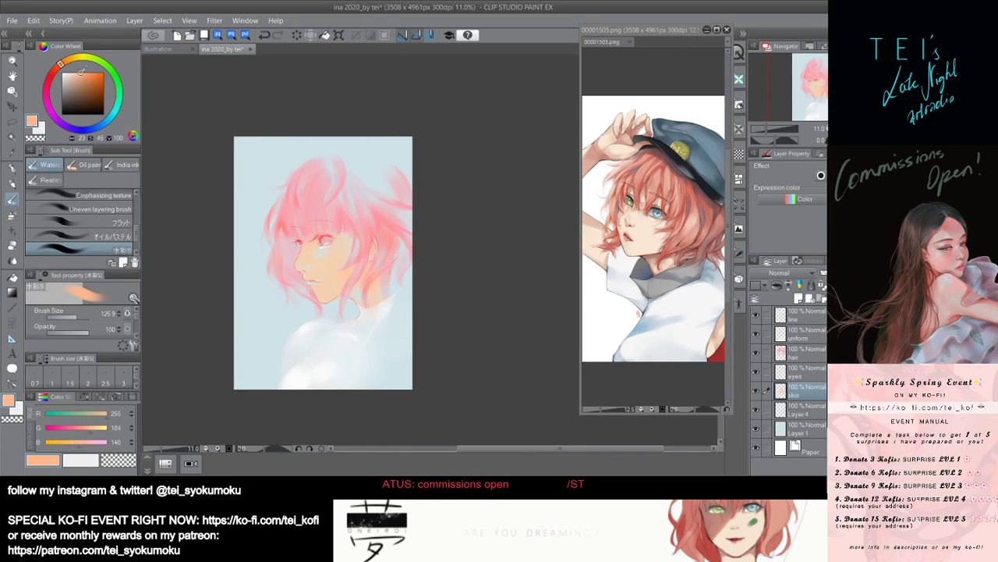
key(bracketleft)
key(bracketleft)
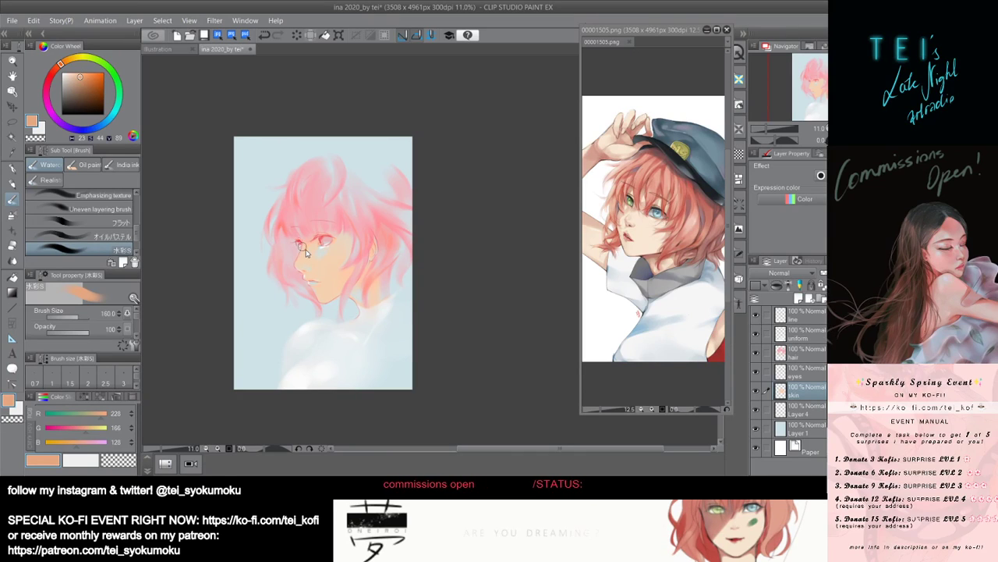
Try orange-coral shading, RGB 255, 155, 120, along the nose bridge at brush size 61.8, and adjust the size to 73.3.
click(86, 72)
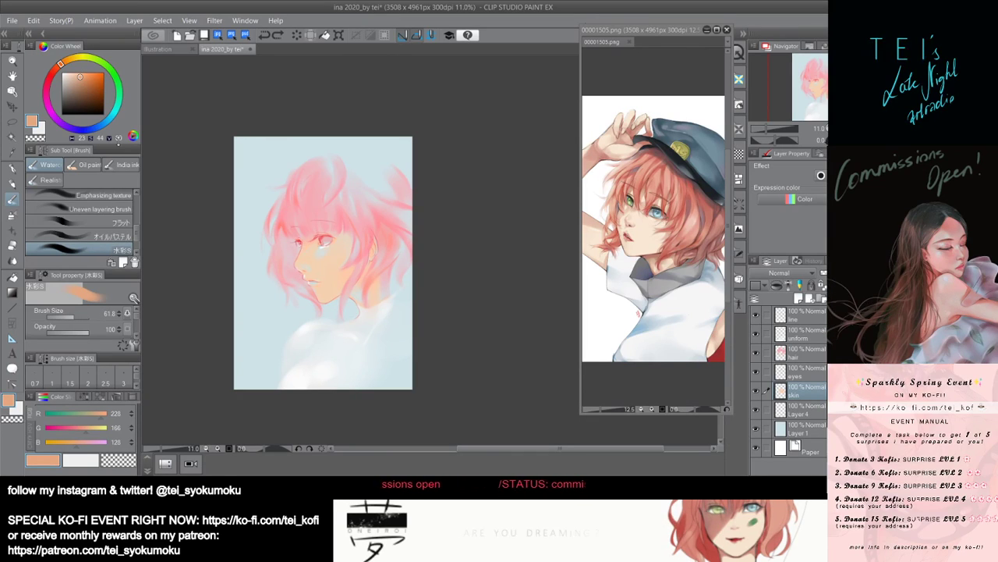
drag(59, 64, 56, 69)
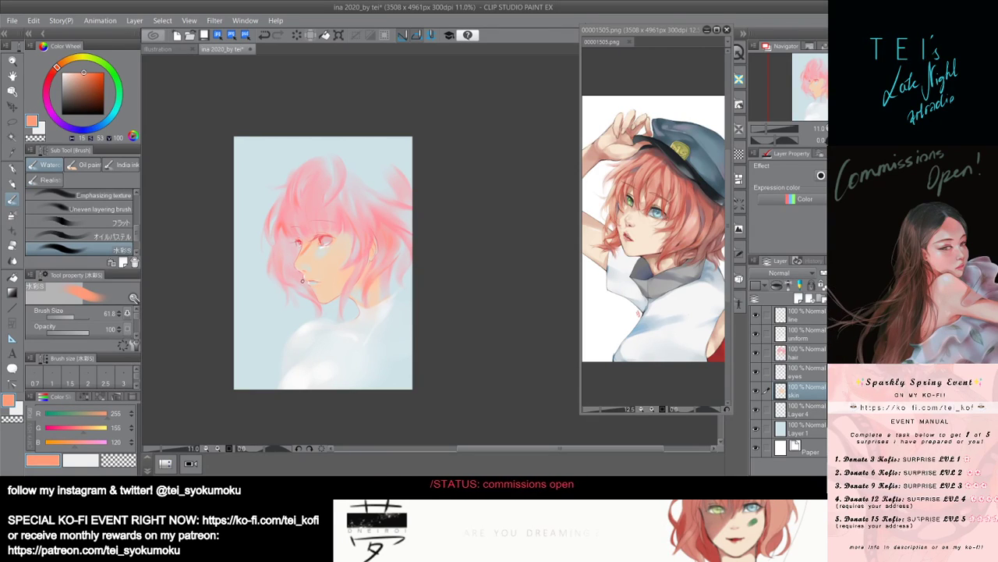
key(bracketright)
key(bracketright)
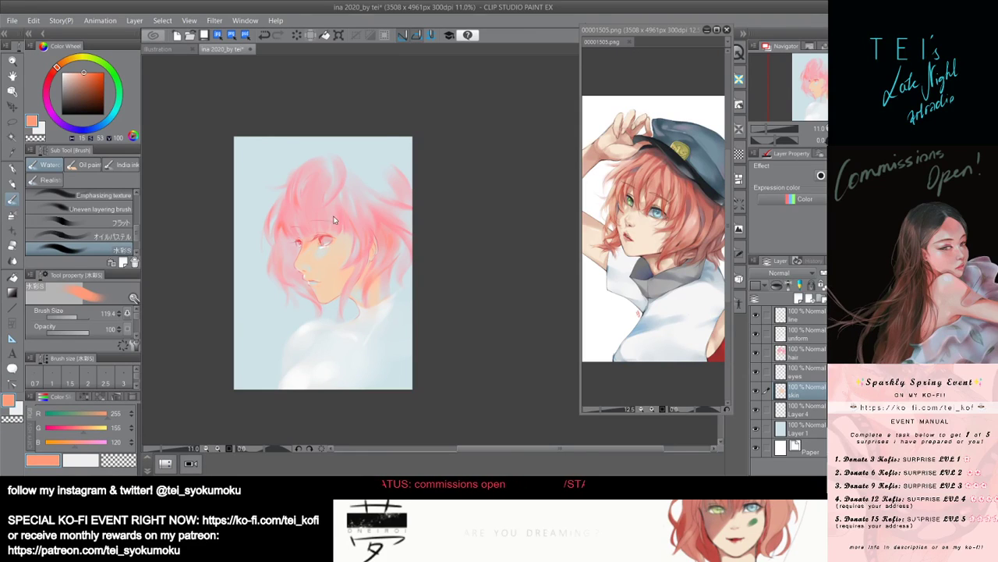
key(bracketleft)
key(bracketleft)
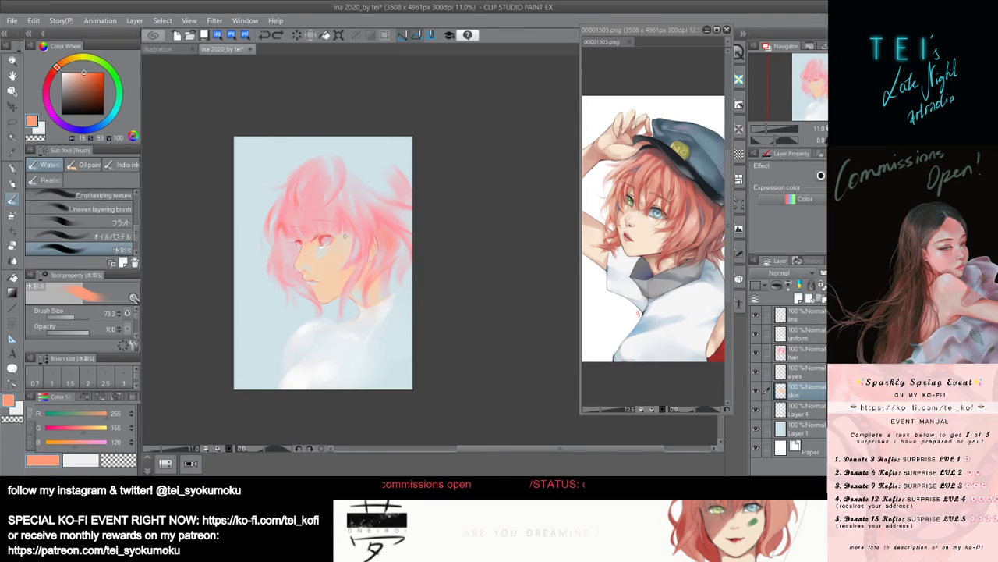
Change the colour to coral, RGB 255, 160, 146, and shade the neck above the collar at brush size 73.3.
click(53, 71)
click(80, 73)
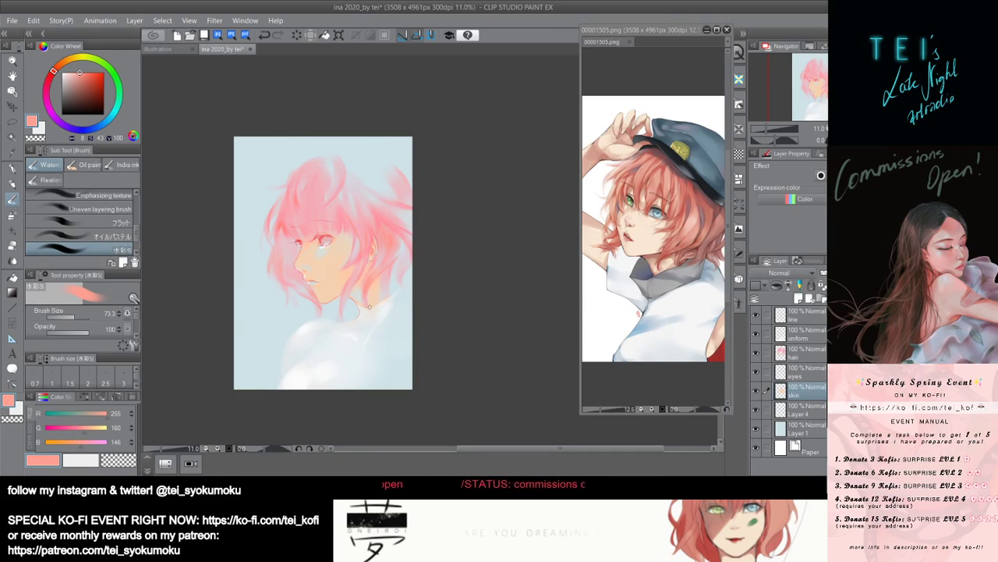
key(bracketright)
key(bracketright)
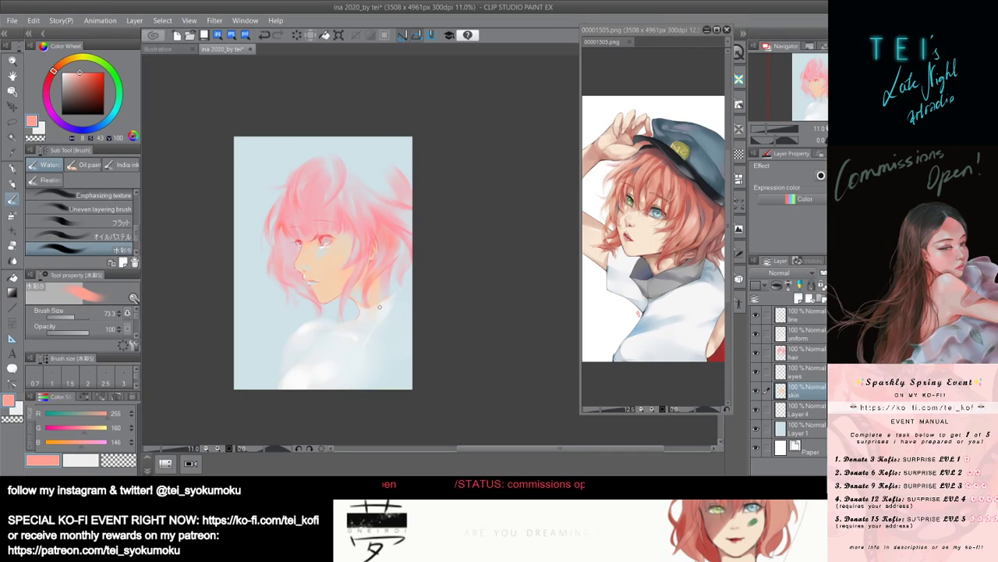
Try a large coral blush on the near cheek at brush size 456.6, and undo it.
key(bracketright)
key(bracketright)
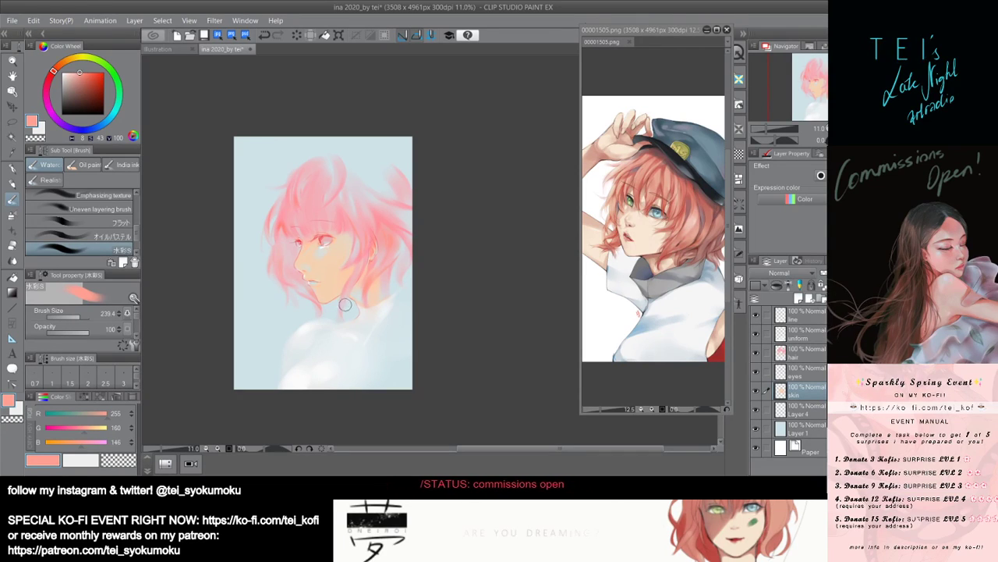
key(bracketright)
key(bracketright)
click(337, 256)
key(ctrl+z)
click(337, 256)
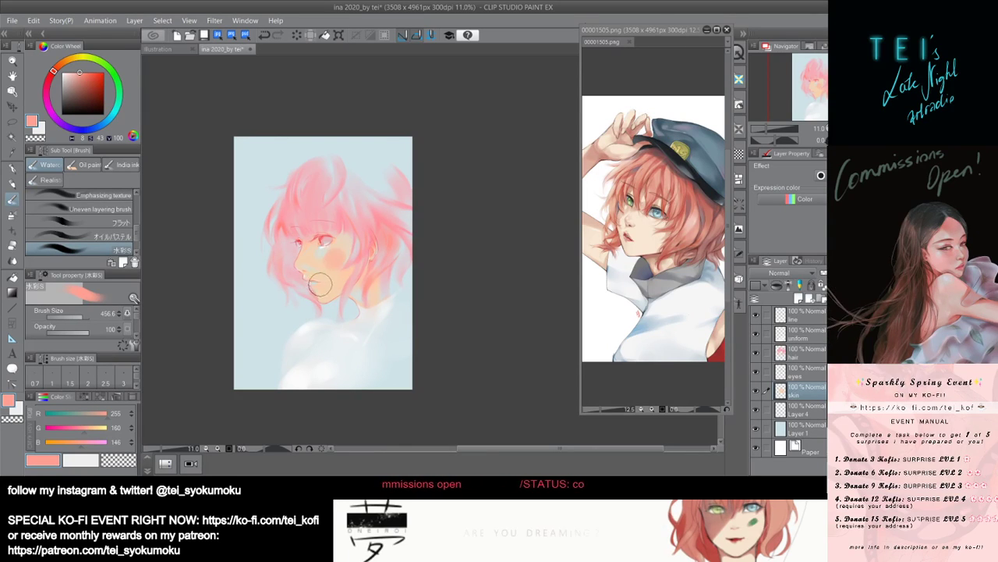
key(ctrl+z)
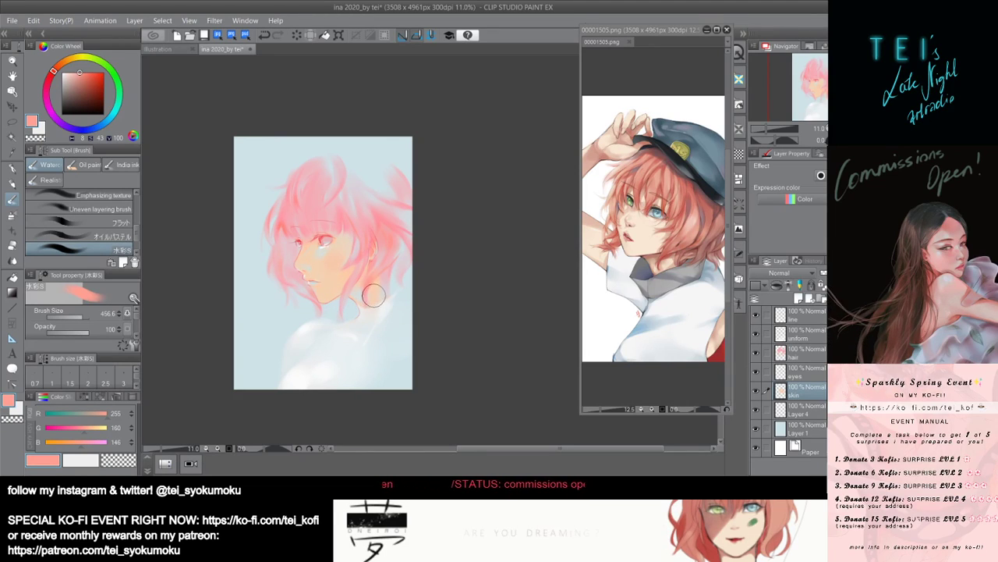
Brush coral beside the ear and on the cheek, and blend sampled pale beige, RGB 234, 213, 190, between cheek and mouth.
drag(366, 236, 355, 237)
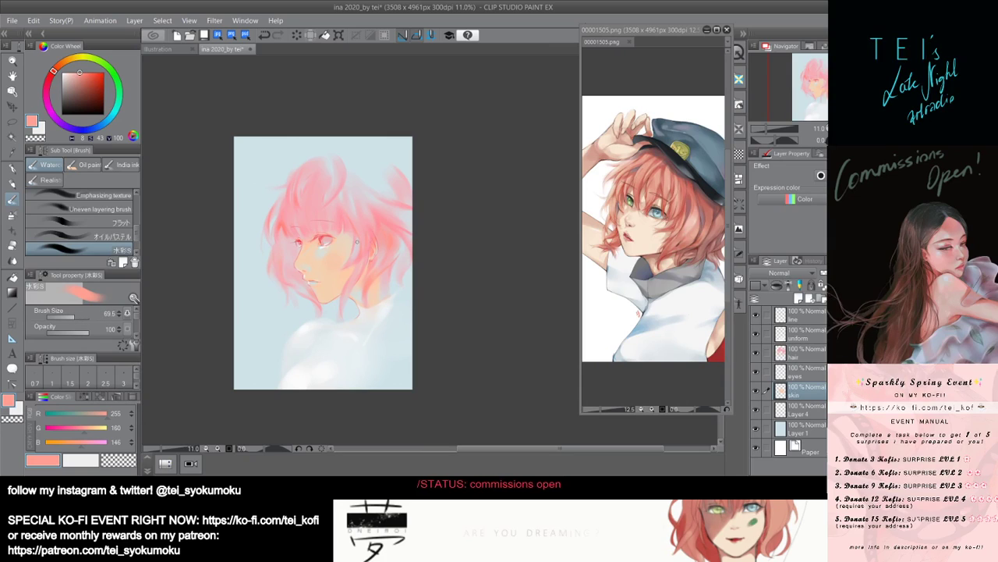
drag(327, 269, 333, 268)
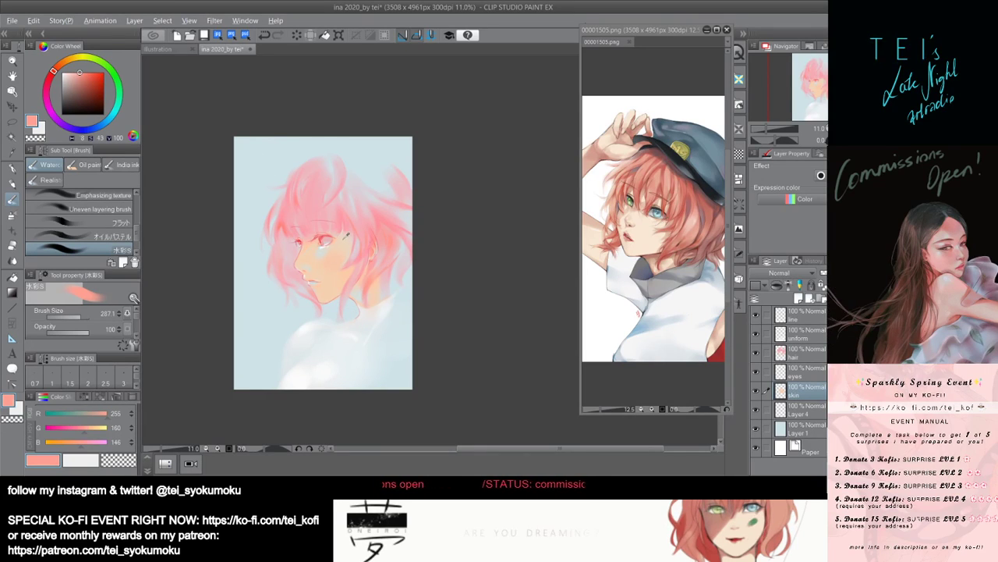
alt+click(321, 259)
drag(322, 268, 314, 270)
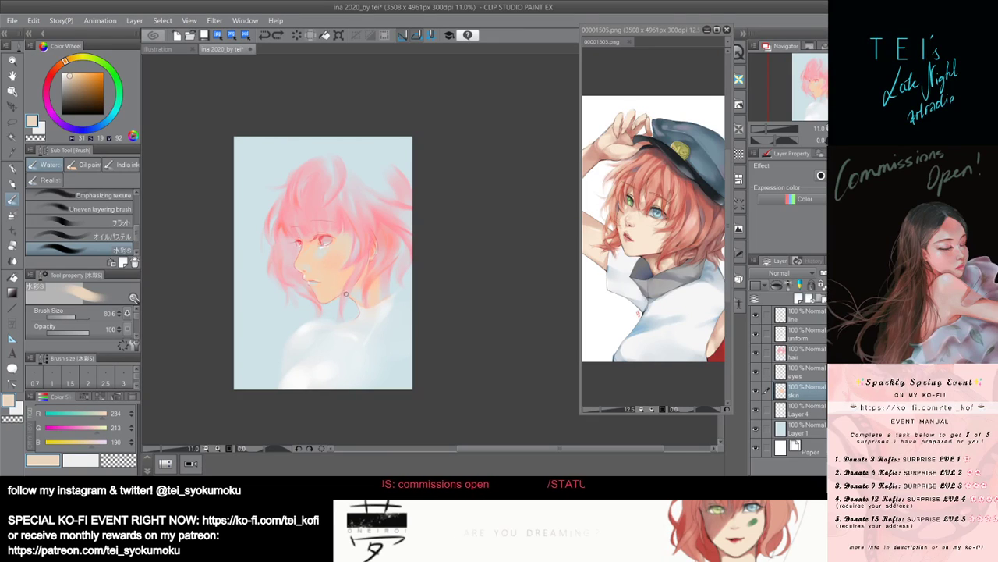
Soften the cheek and the skin beside the eye with sampled beige, RGB 234, 213, 191, reducing the brush size from 478.4 to 377.8.
alt+click(320, 266)
mouse_move(321, 266)
mouse_down()
mouse_move(334, 266)
mouse_move(338, 250)
mouse_up()
key(ctrl+z)
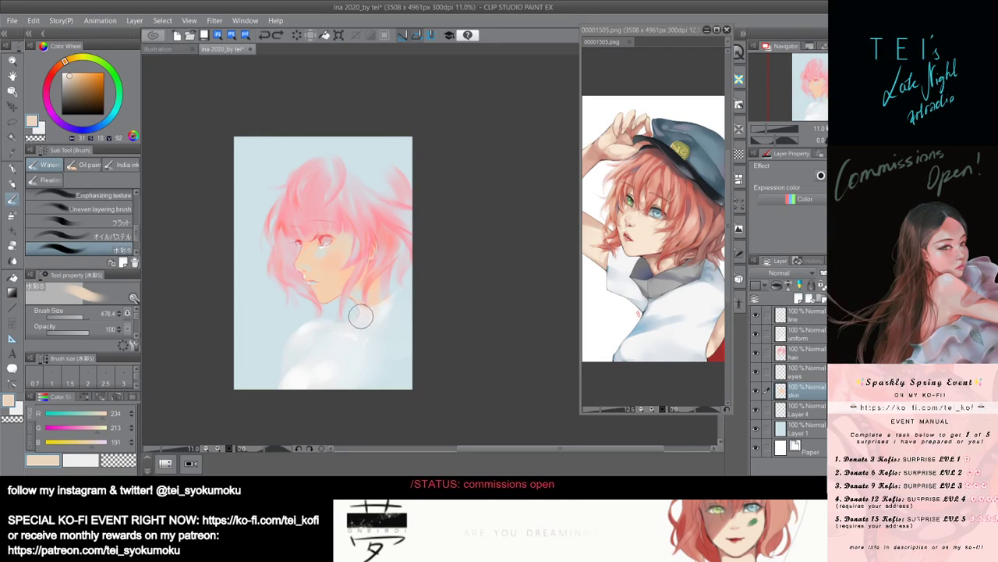
drag(340, 255, 351, 280)
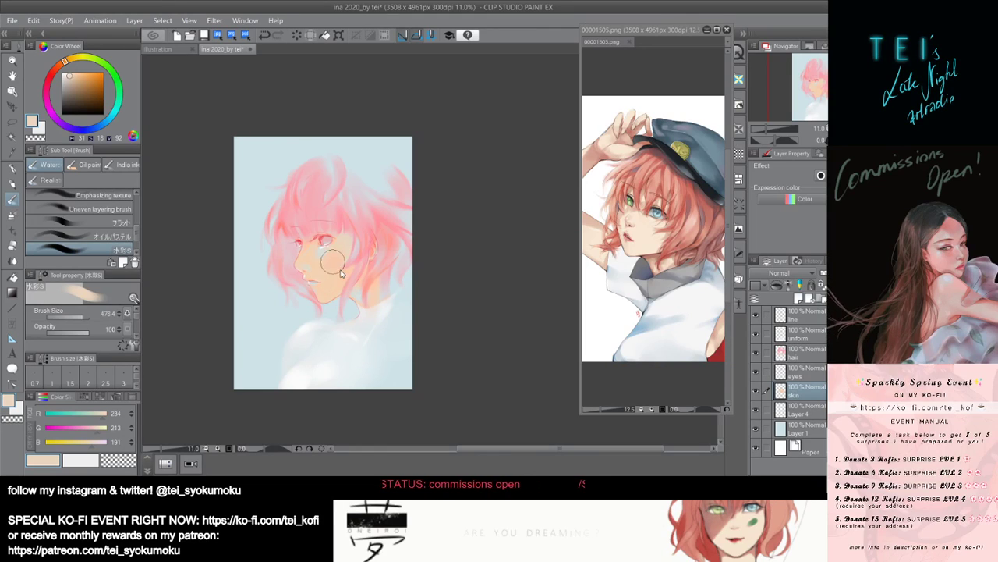
key([)
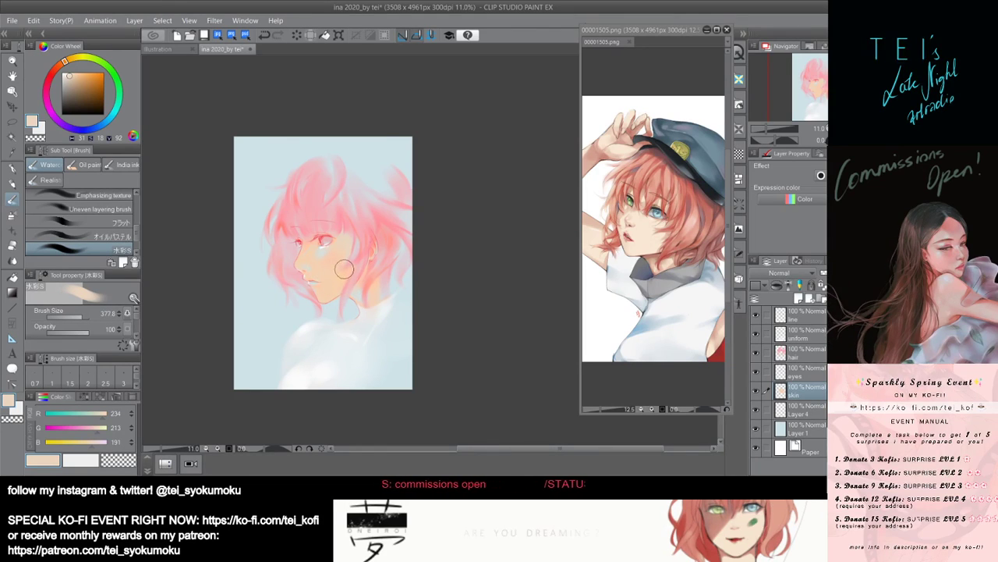
mouse_move(347, 231)
mouse_down()
mouse_move(359, 251)
mouse_move(327, 240)
mouse_up()
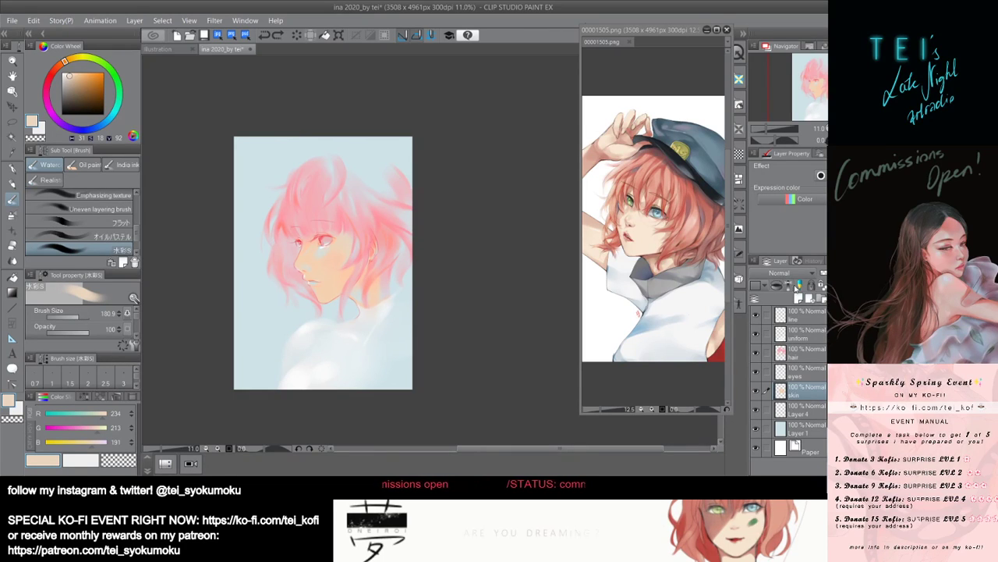
Tint the line art around the face on the line layer with dark red, RGB 177, 0, 4, using a large brush.
click(808, 322)
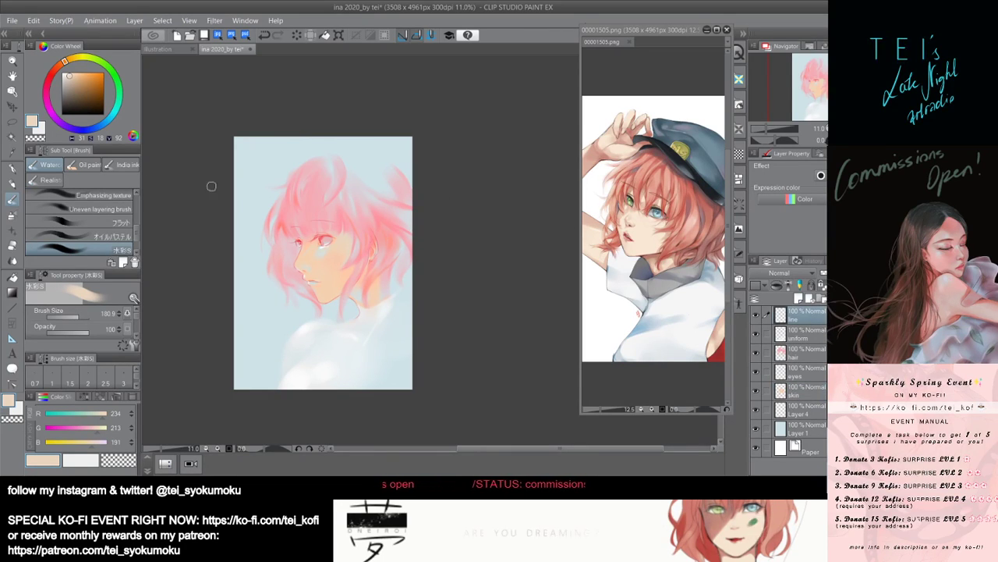
alt+click(303, 238)
click(103, 72)
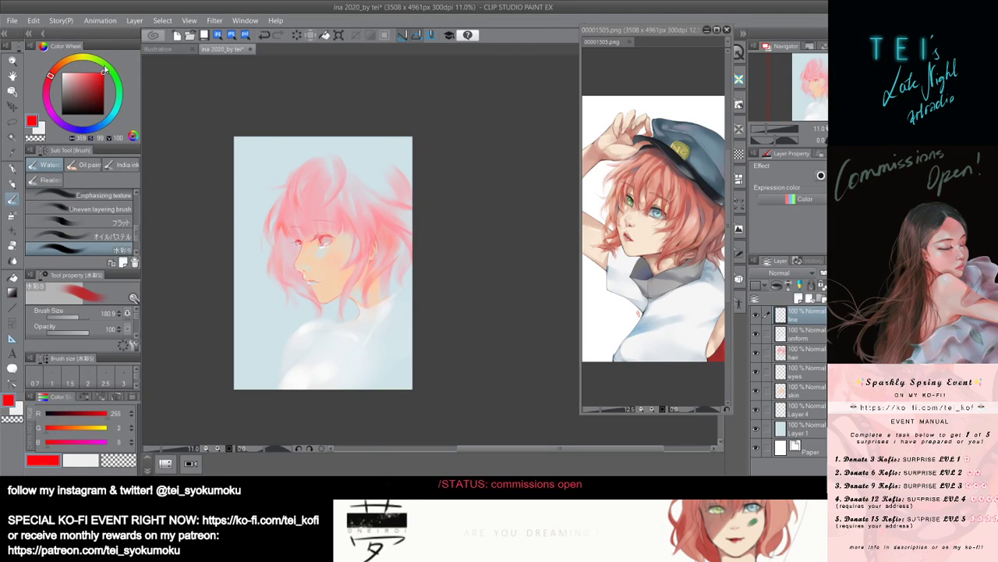
key(bracketright)
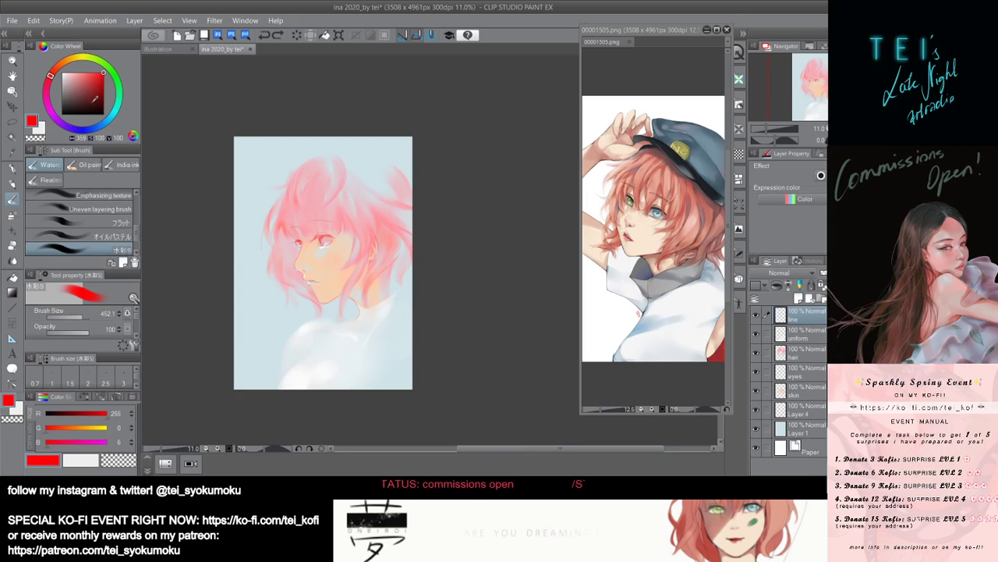
drag(104, 102, 103, 85)
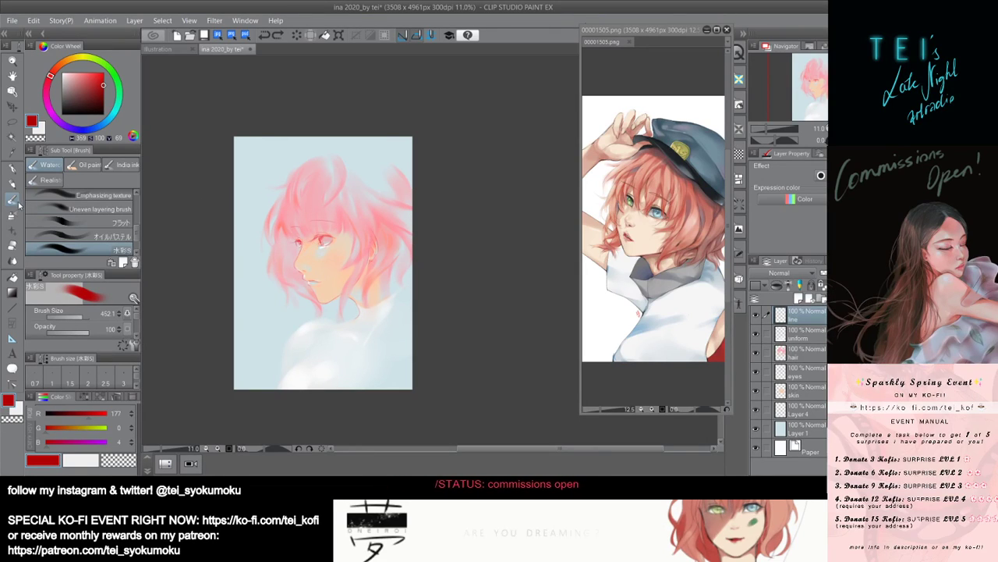
scroll(84, 234, up, 4)
scroll(333, 255, up, 2)
scroll(333, 255, up, 2)
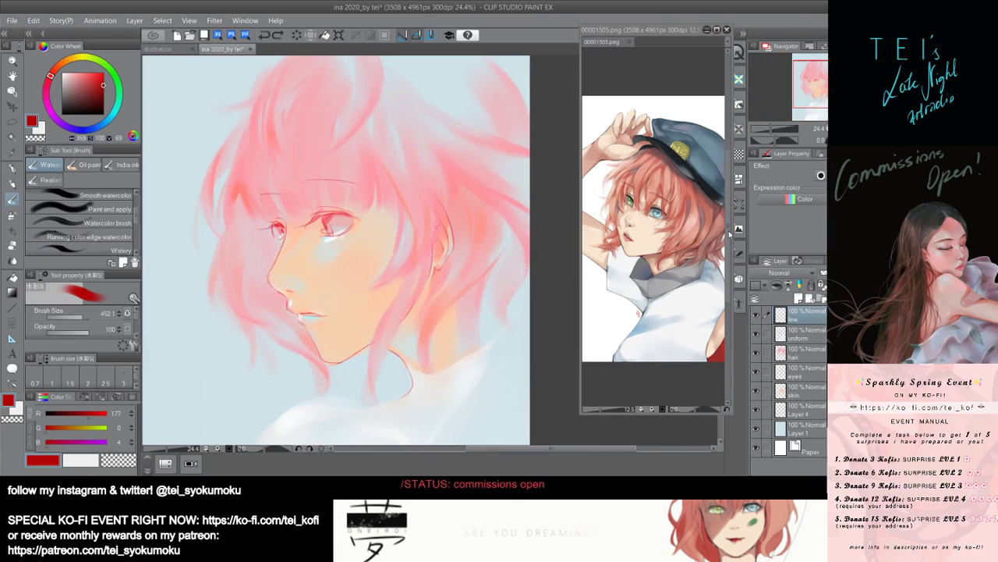
click(757, 316)
click(757, 315)
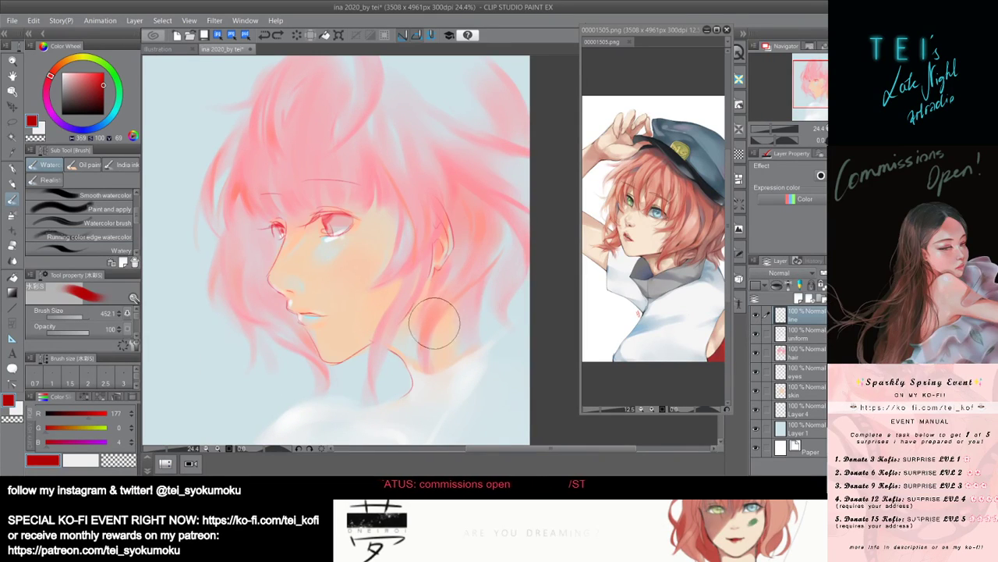
scroll(267, 248, down, 2)
drag(344, 193, 275, 165)
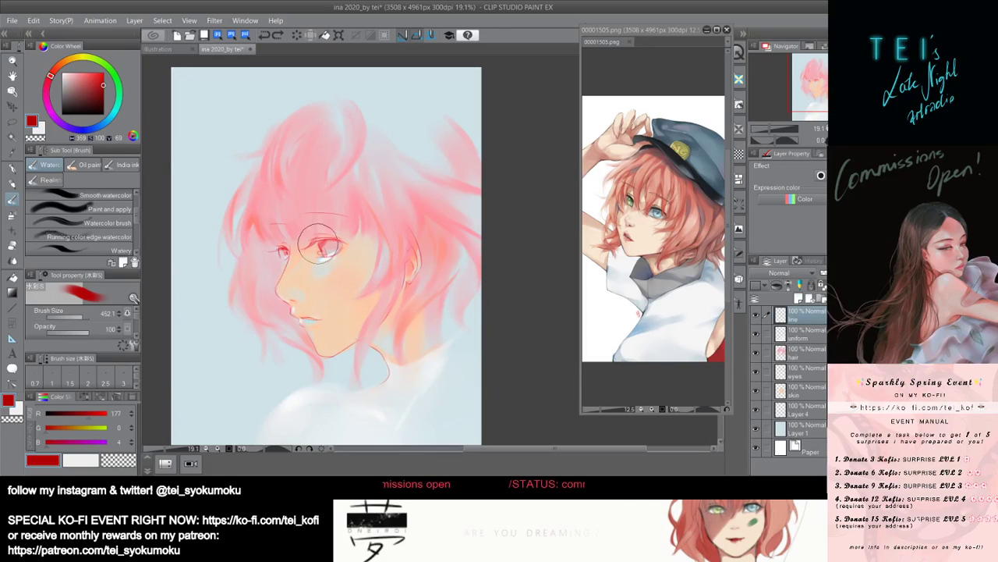
click(103, 100)
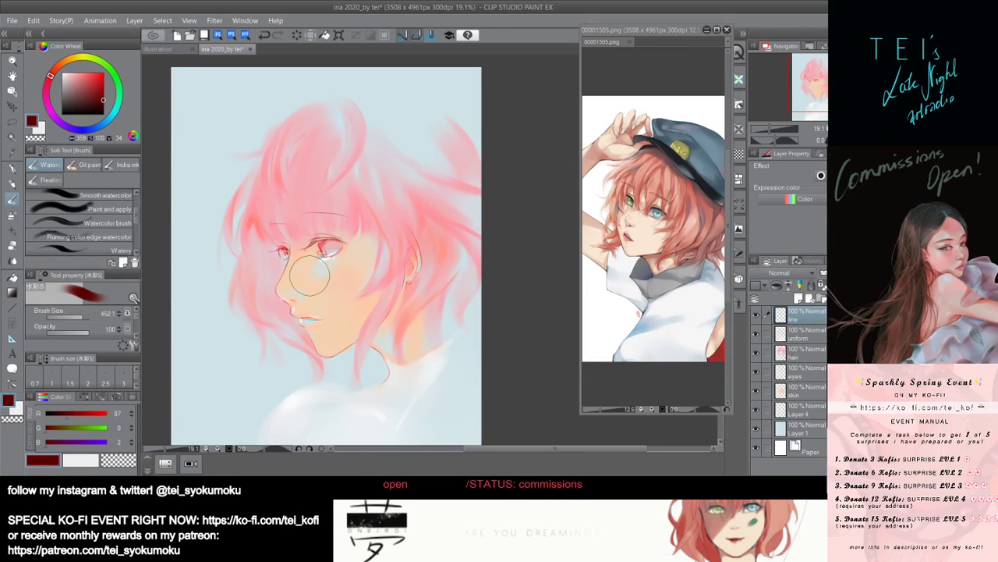
scroll(264, 204, down, 1)
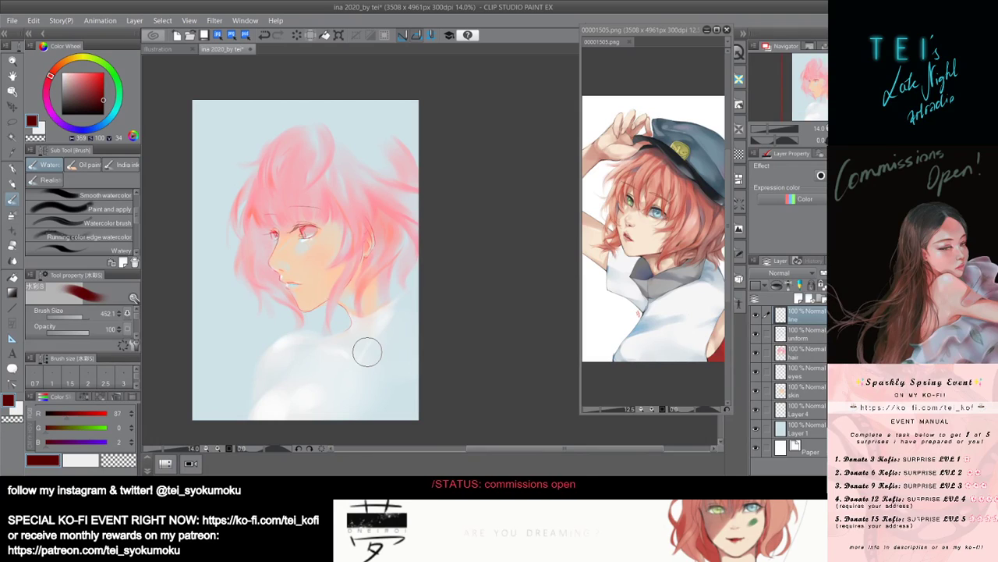
key(ctrl+a)
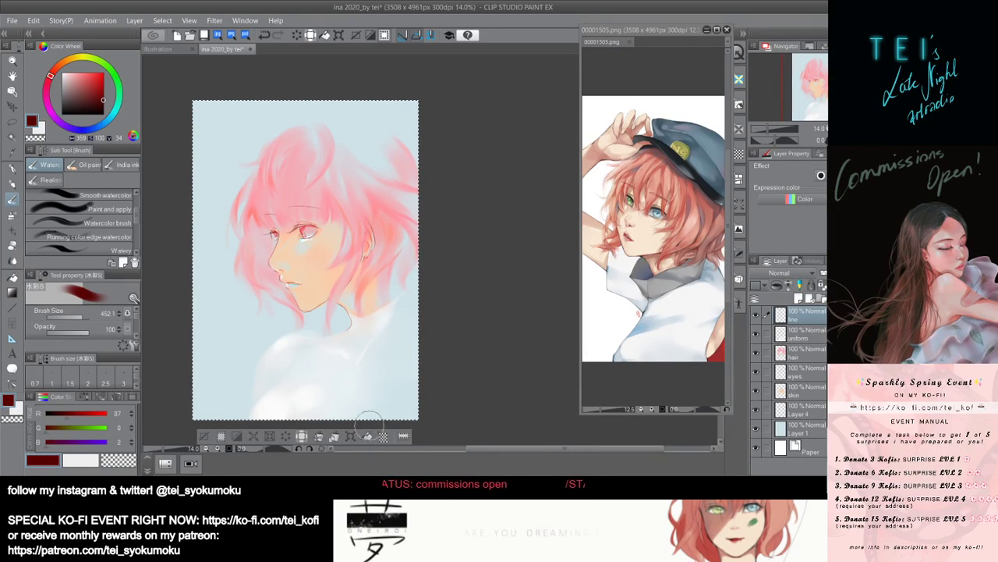
key(ctrl+d)
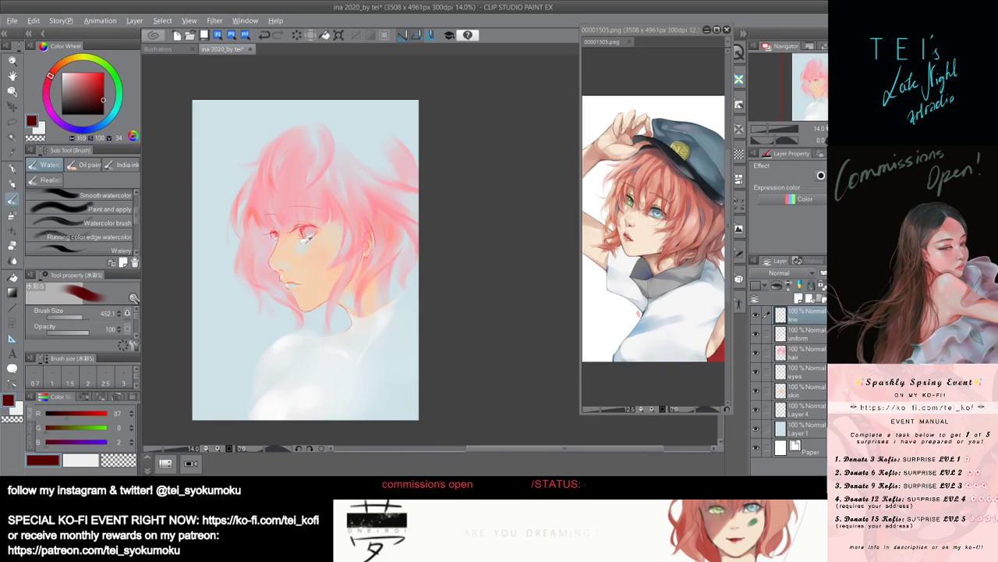
Undo the last change on the line layer, and touch up the lines near the mouth with sampled coral, RGB 255, 123, 126.
alt+click(308, 235)
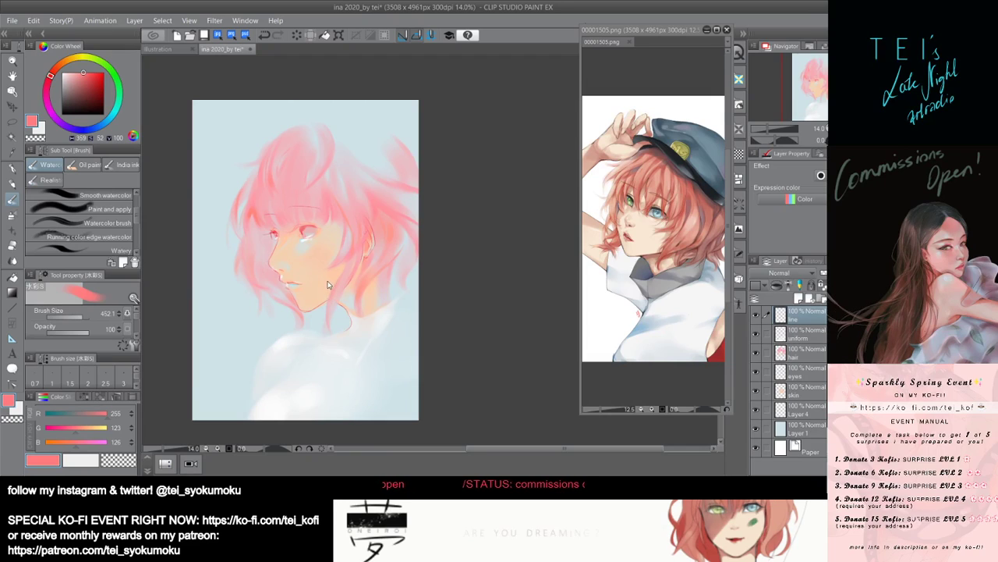
key(ctrl+z)
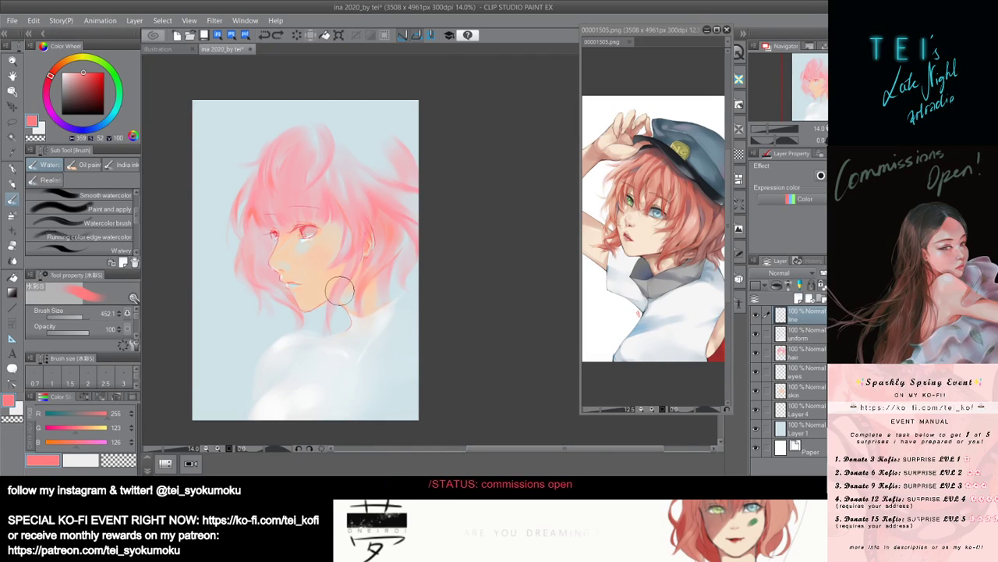
drag(294, 253, 283, 255)
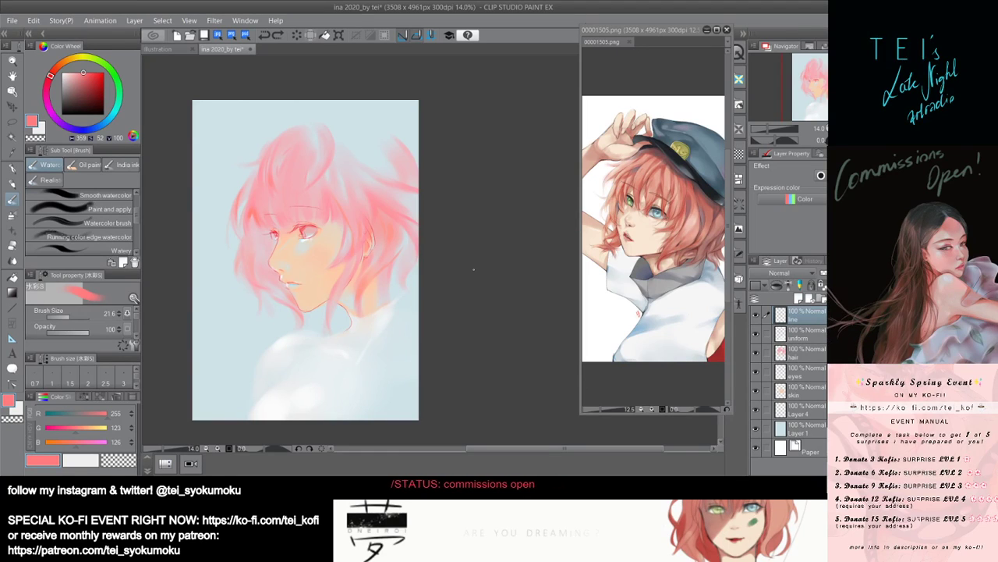
Brush the hair lock in front of the mouth on the hair layer with rose, RGB 225, 114, 128, at brush size 69.8.
click(816, 354)
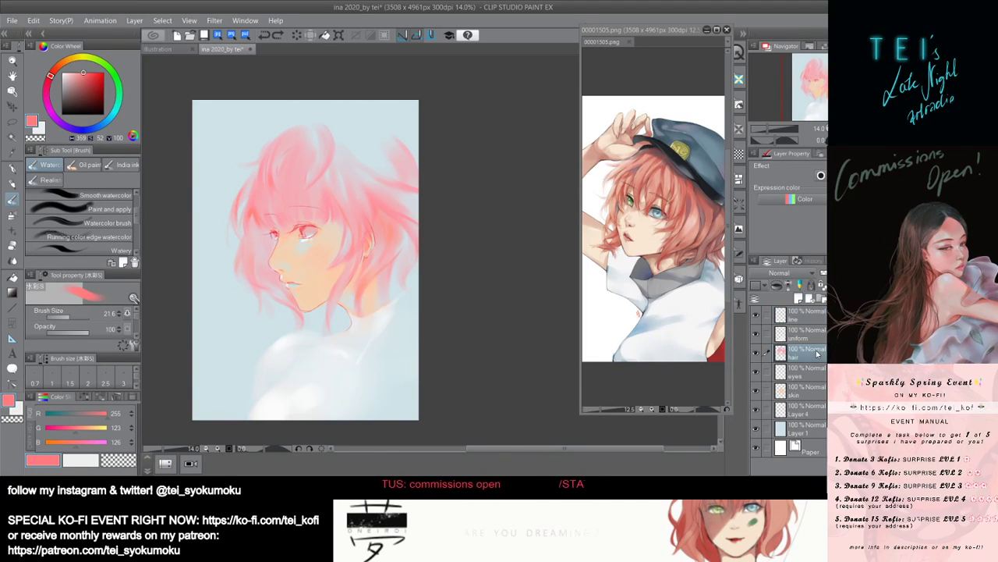
alt+click(273, 193)
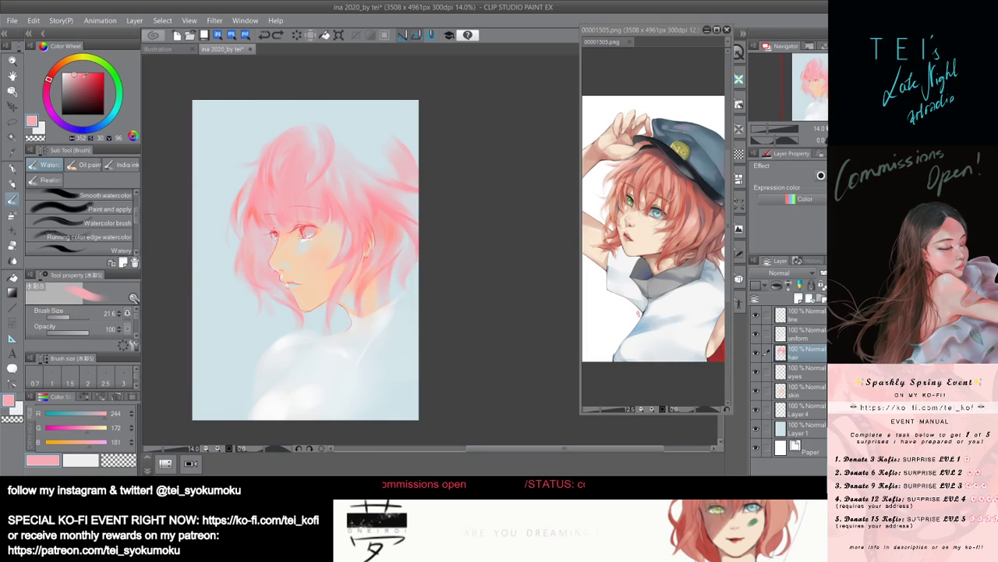
click(83, 77)
click(75, 318)
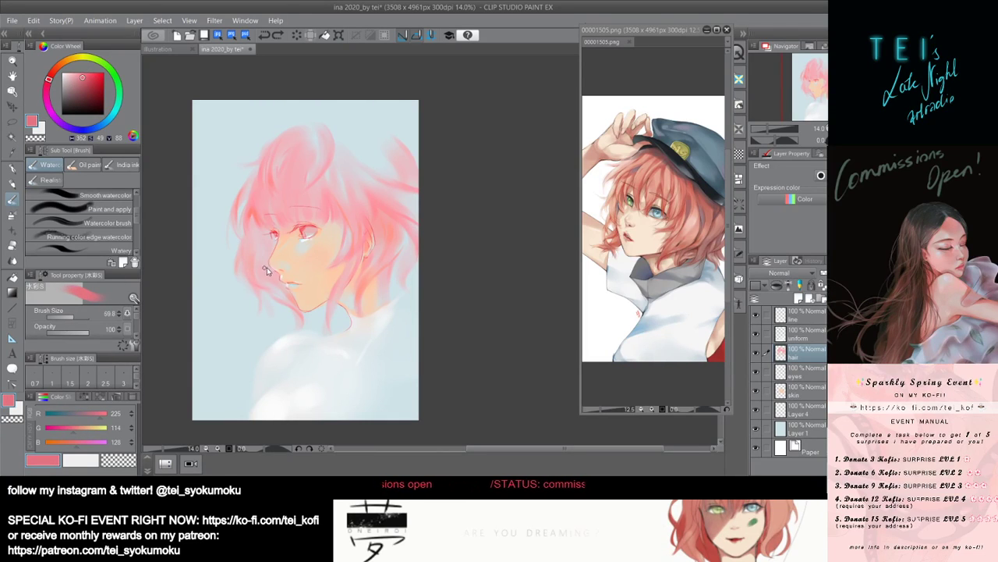
drag(266, 260, 284, 289)
scroll(272, 283, down, 2)
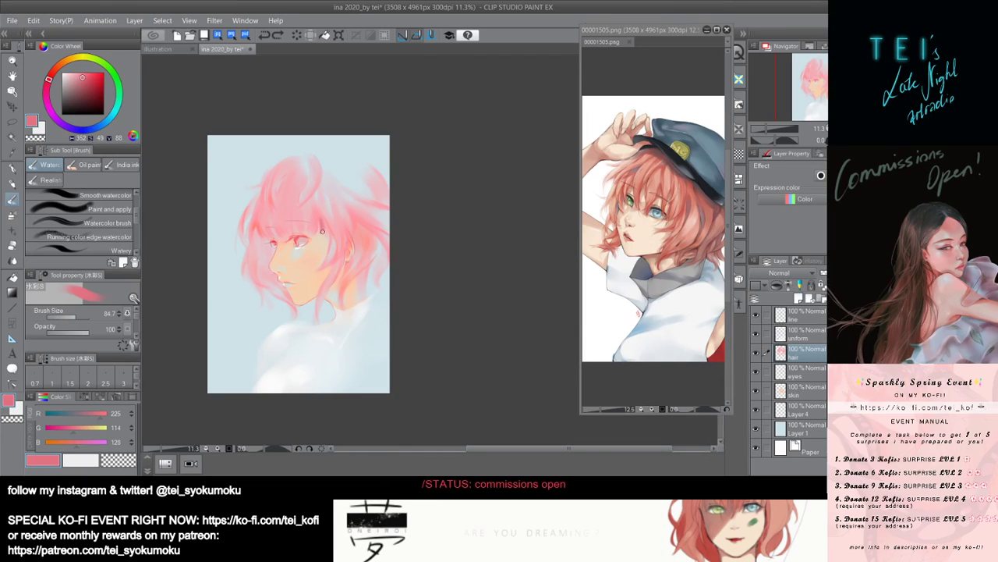
Change the colour to vivid pink-red, RGB 255, 56, 81, try strands in the fringe above the near eye, and undo them.
click(94, 72)
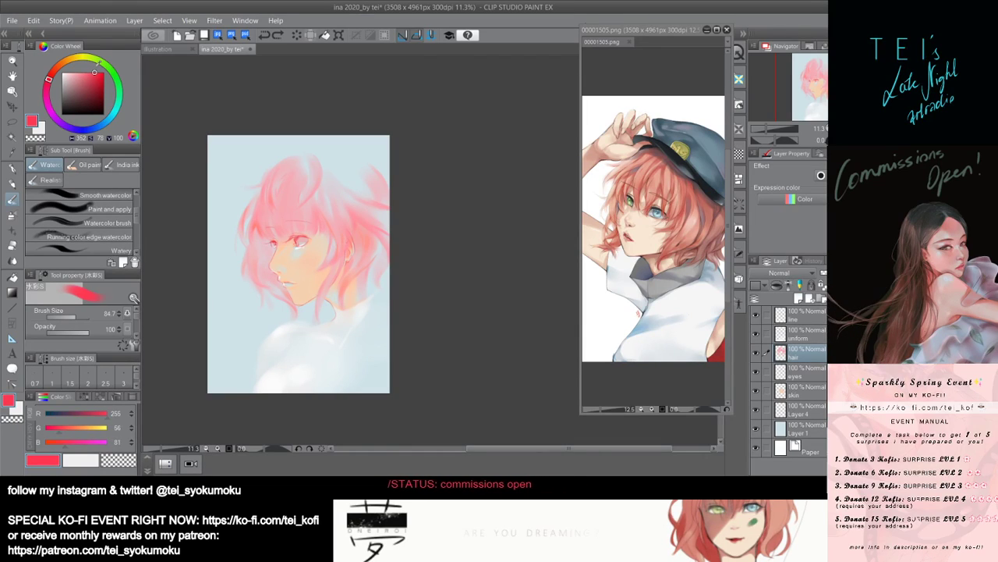
key(ctrl+z)
drag(317, 213, 320, 230)
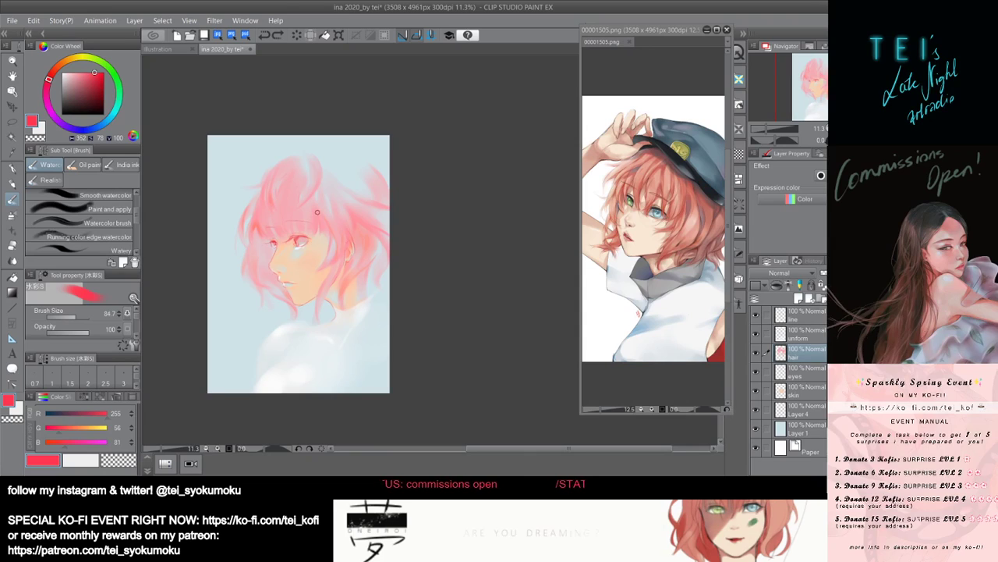
key(bracketright)
key(bracketleft)
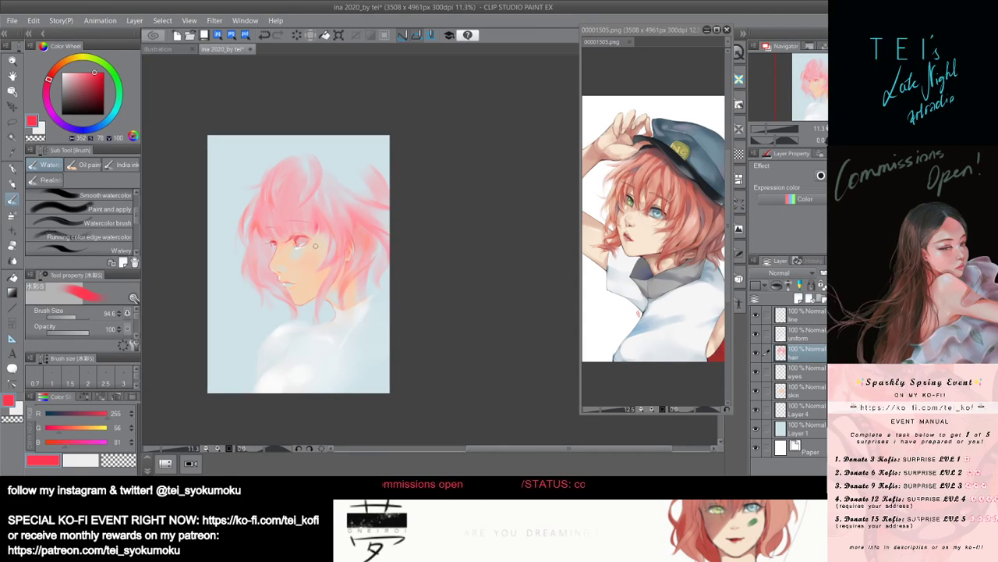
drag(314, 213, 323, 231)
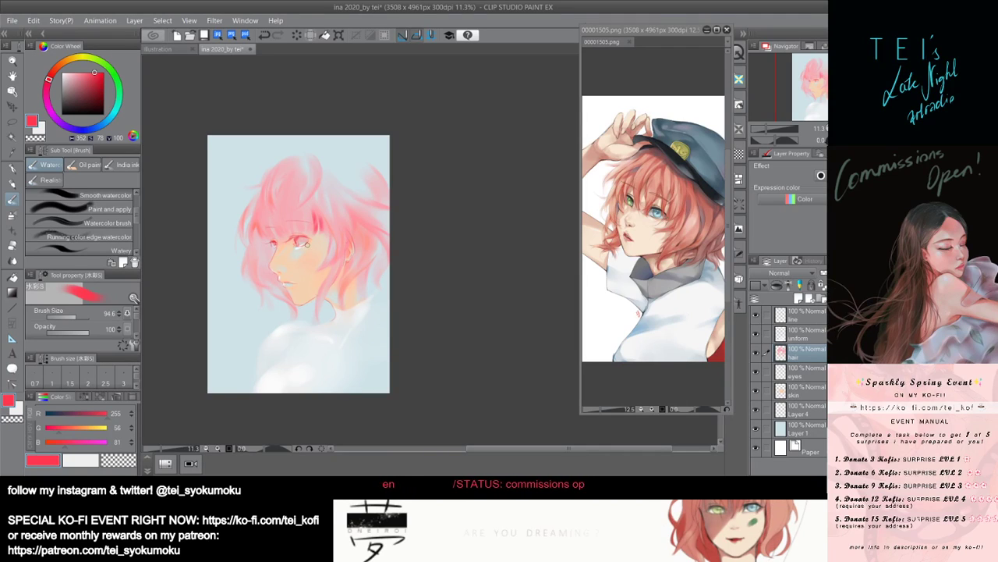
key(ctrl+z)
key(ctrl+z)
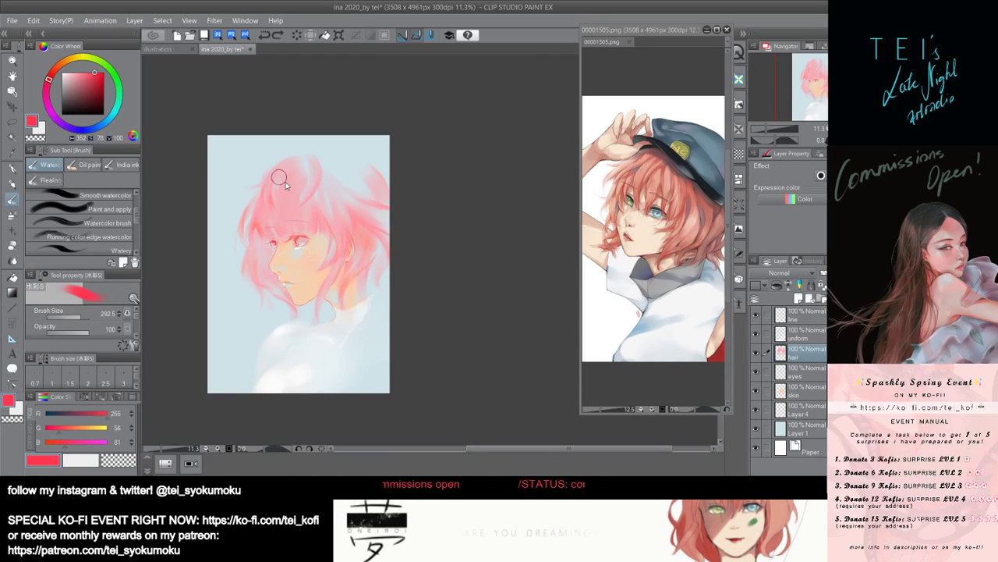
Brush pink-red strands into the crown hair at brush size 39.8, then try a finer strand at size 15.1 and undo it.
drag(286, 179, 276, 191)
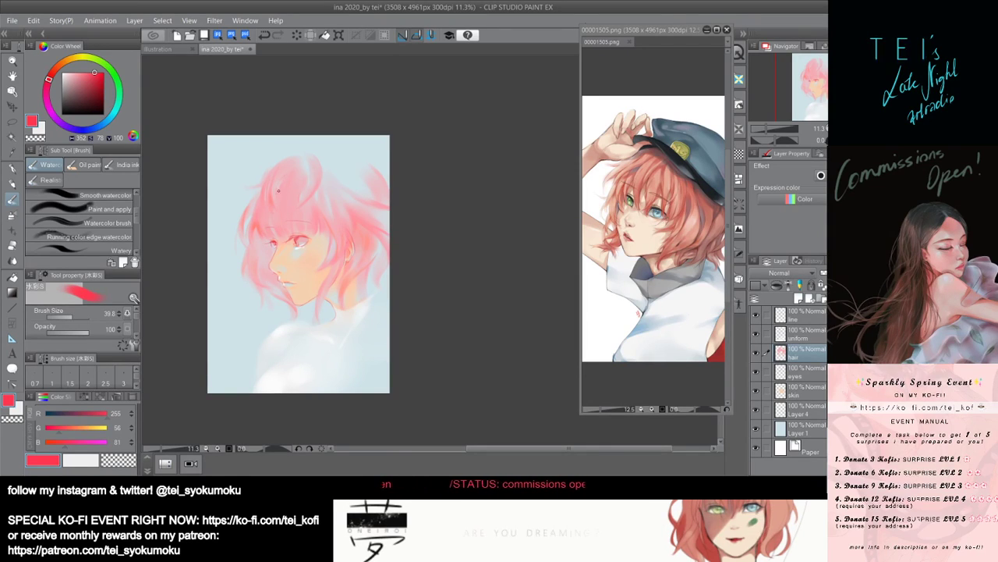
drag(279, 191, 282, 198)
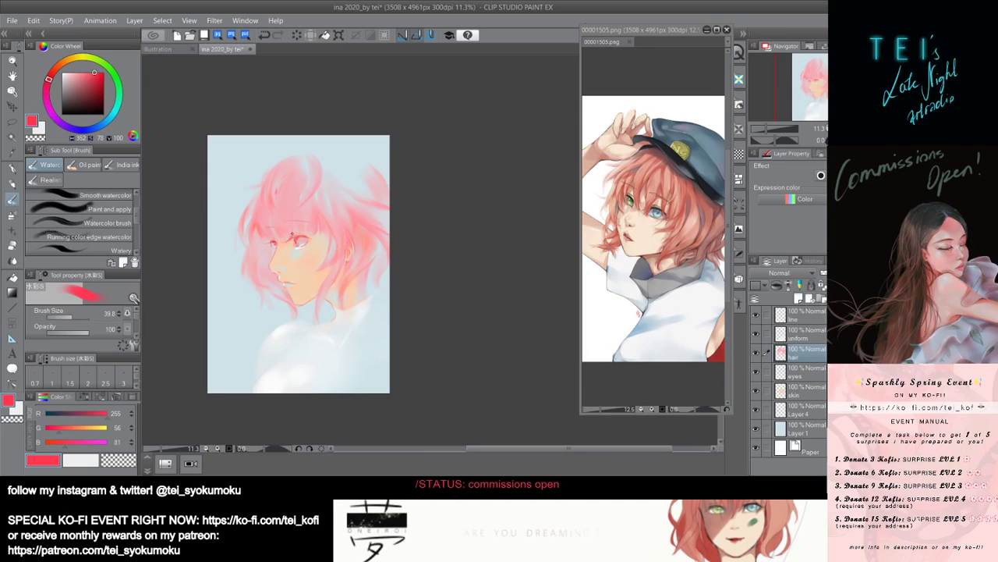
key(bracketleft)
key(bracketleft)
key(bracketleft)
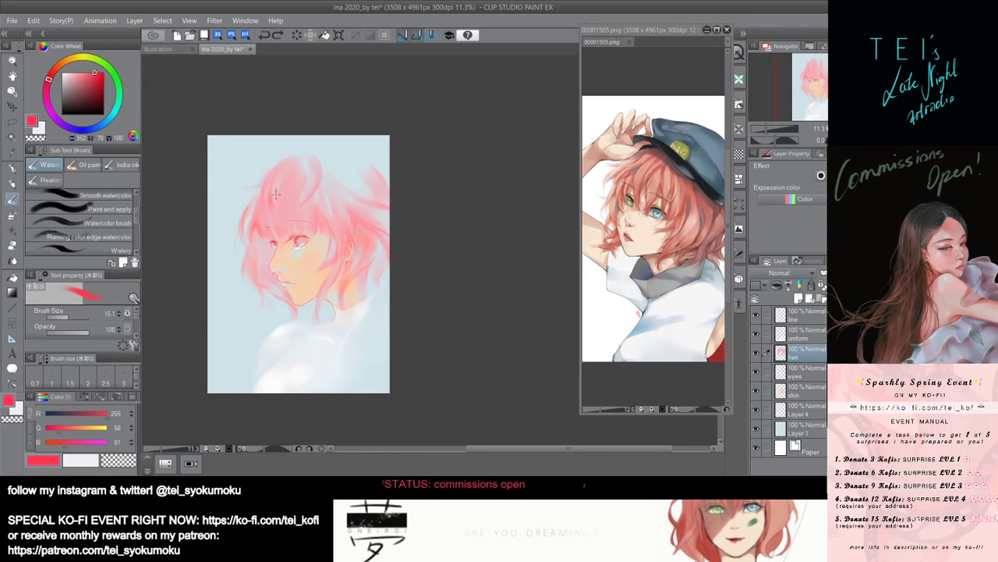
drag(289, 168, 277, 194)
key(ctrl+z)
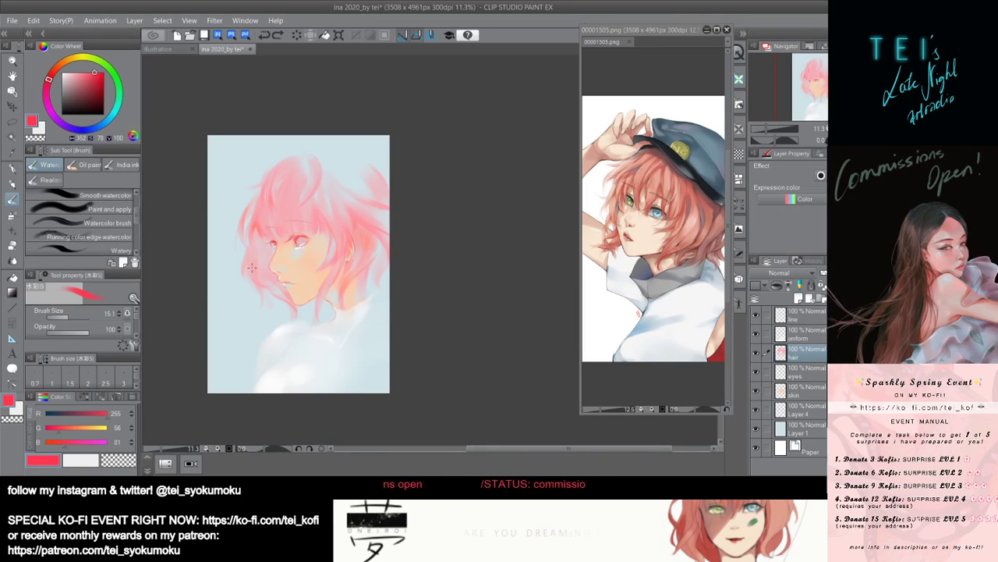
Try pink-red strokes on the lower front hair and the lock over the near cheek, and undo them.
drag(261, 282, 262, 283)
key(ctrl+z)
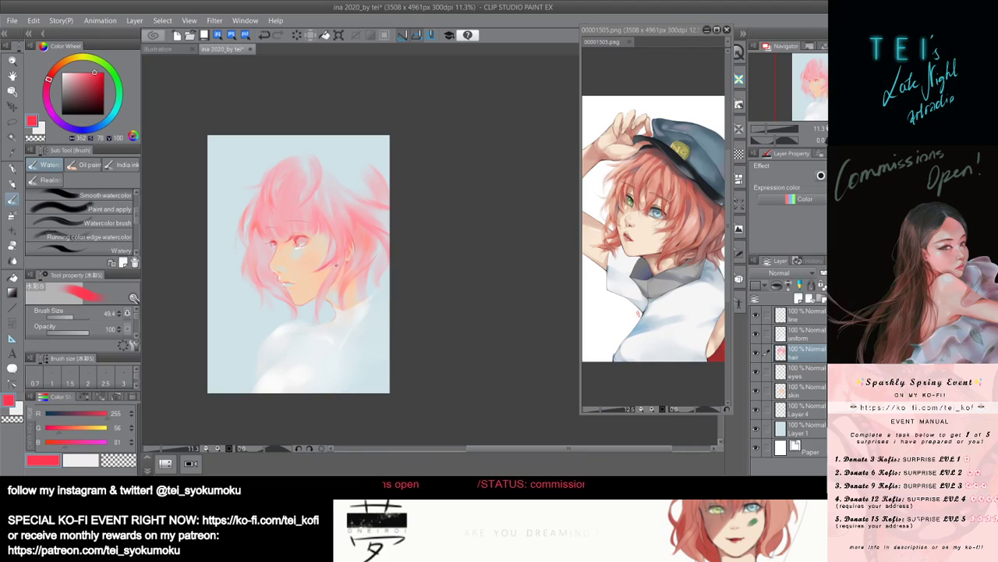
key(ctrl+z)
drag(334, 259, 323, 268)
key(ctrl+z)
Reduce the brush size to 17.1, draw fine pink-red strands in the fringe above the near eye, and save the illustration.
key([)
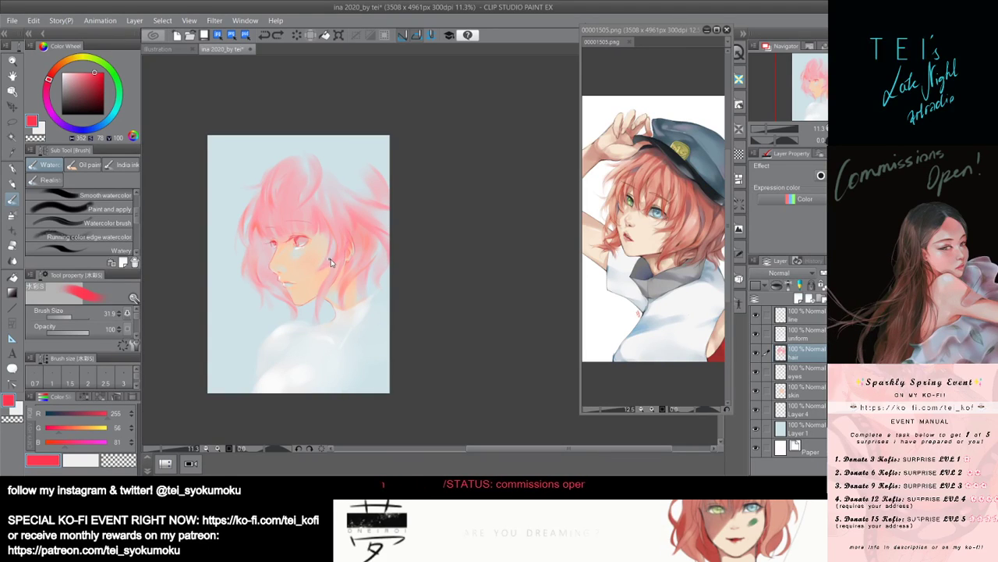
key(bracketleft)
key(bracketleft)
key(bracketleft)
key(bracketleft)
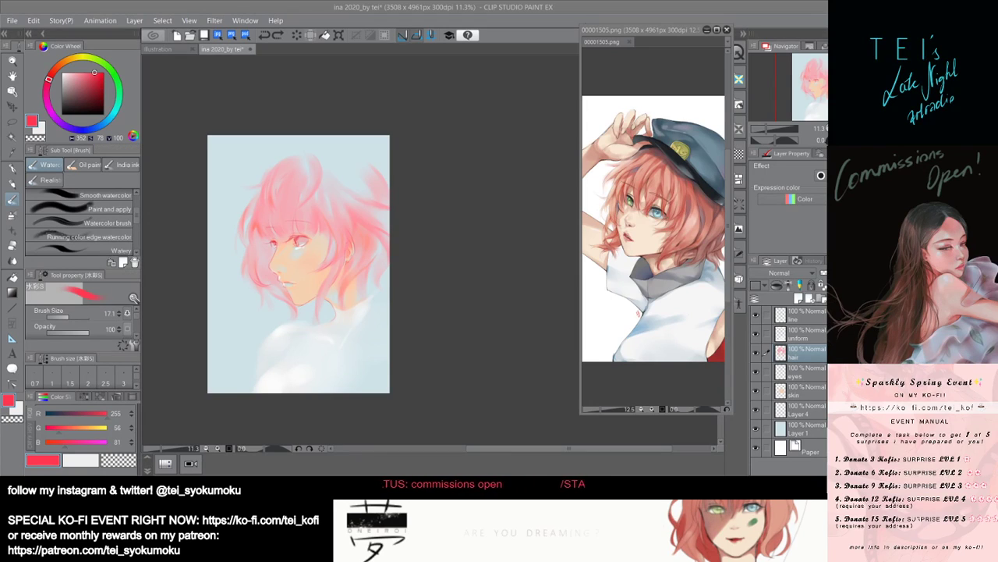
drag(320, 227, 333, 219)
scroll(333, 216, up, 1)
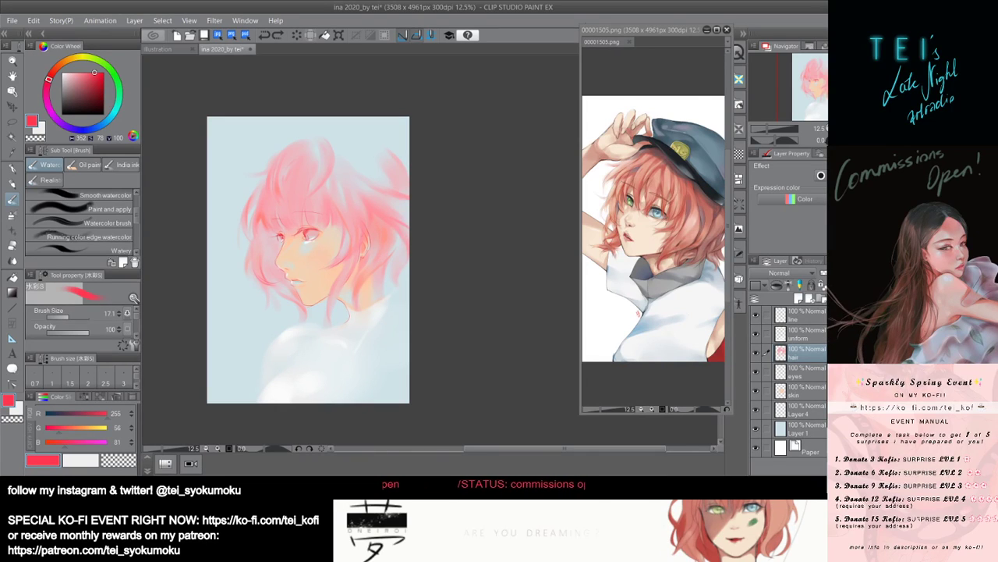
key(ctrl+s)
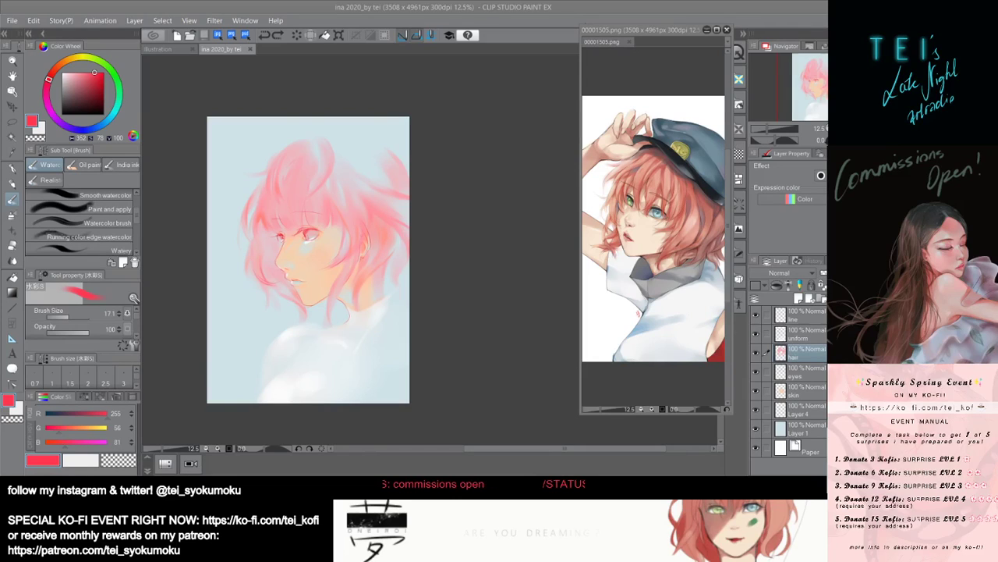
scroll(406, 330, down, 2)
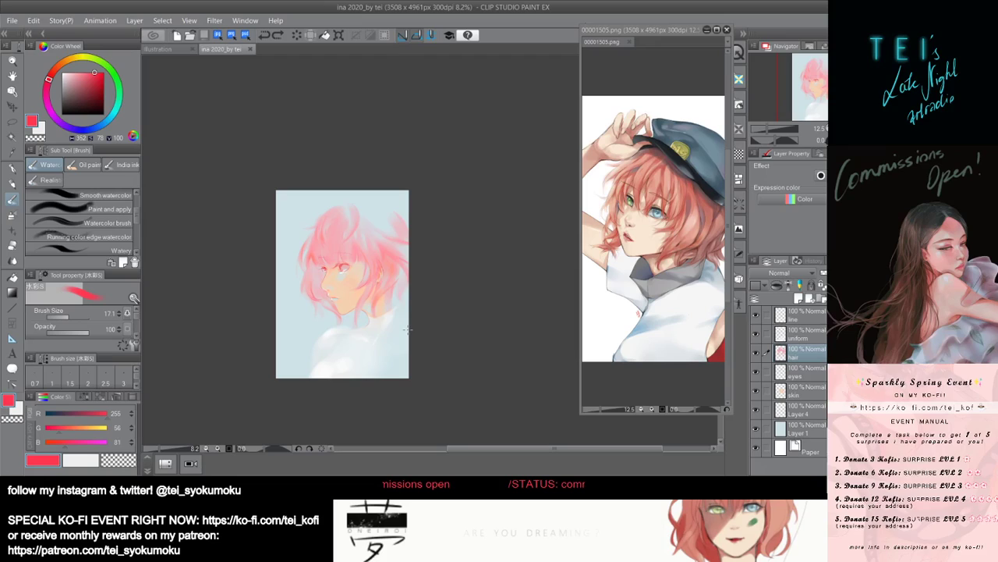
scroll(364, 332, up, 1)
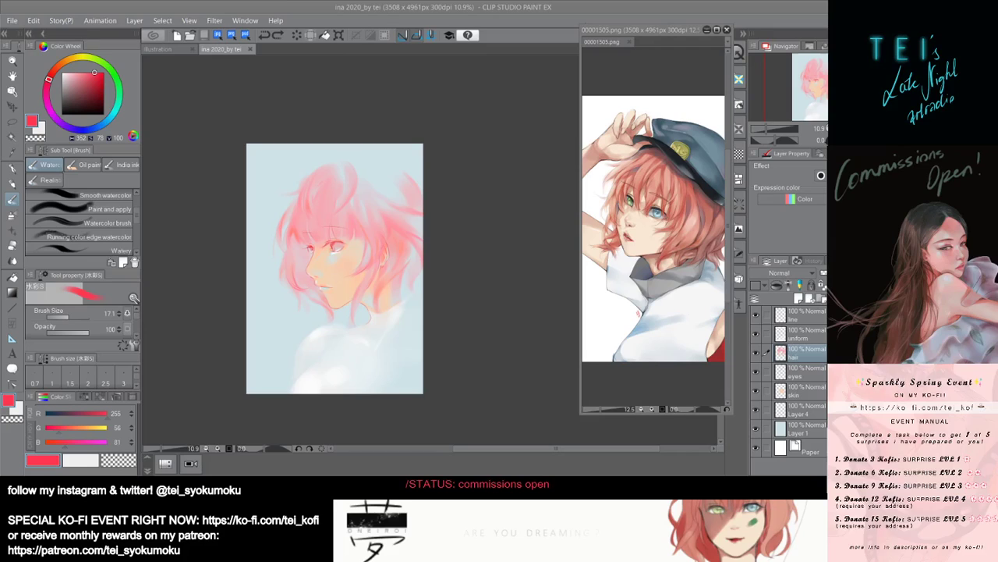
scroll(382, 305, down, 1)
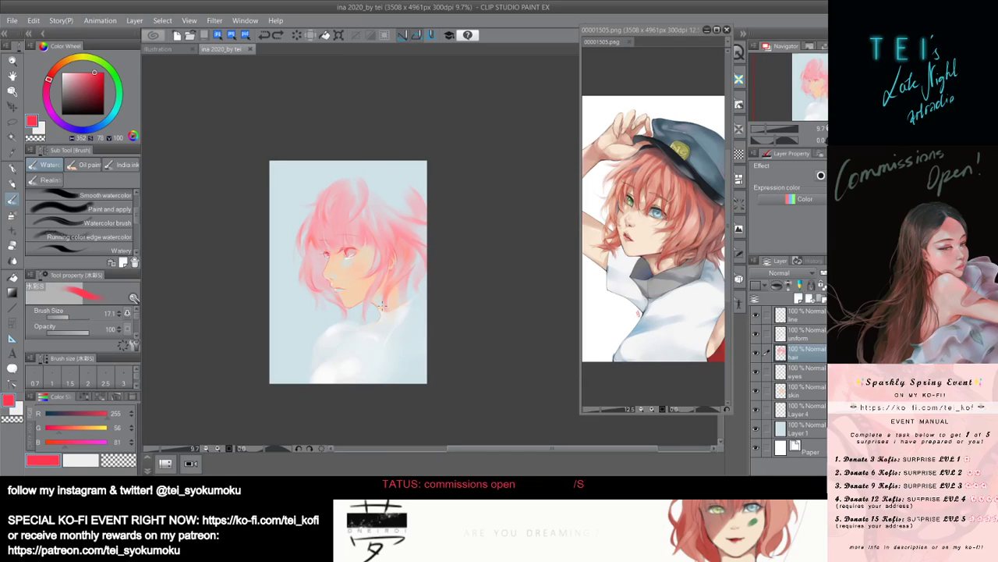
Try a broad pink-red stroke in the fringe at brush size 142.5, and undo it.
scroll(381, 305, up, 1)
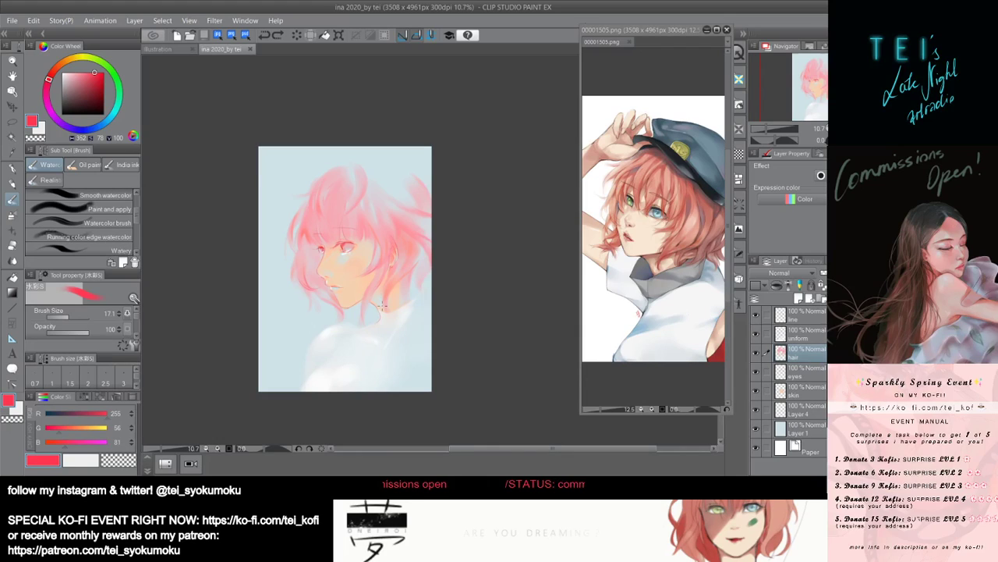
key([)
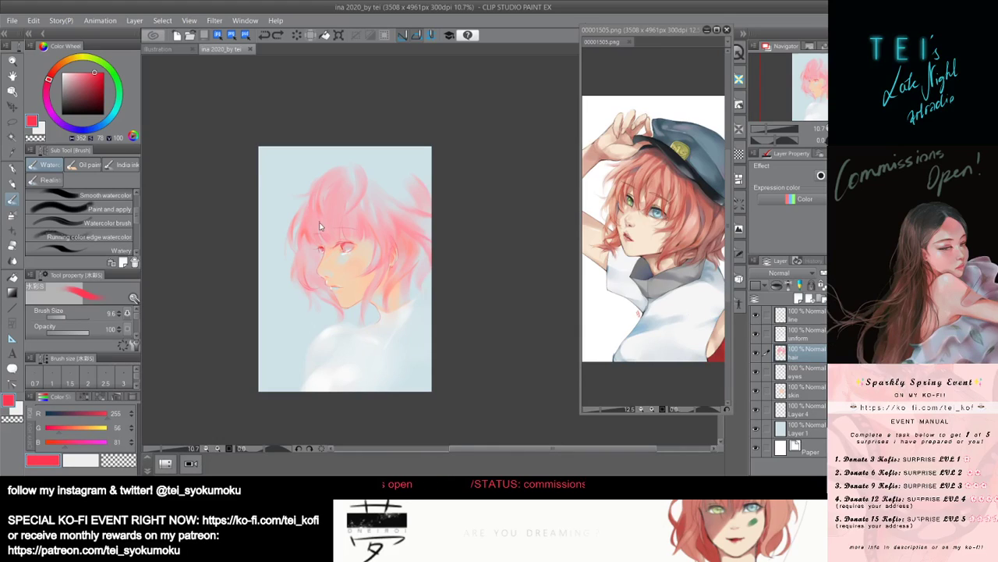
drag(320, 226, 326, 212)
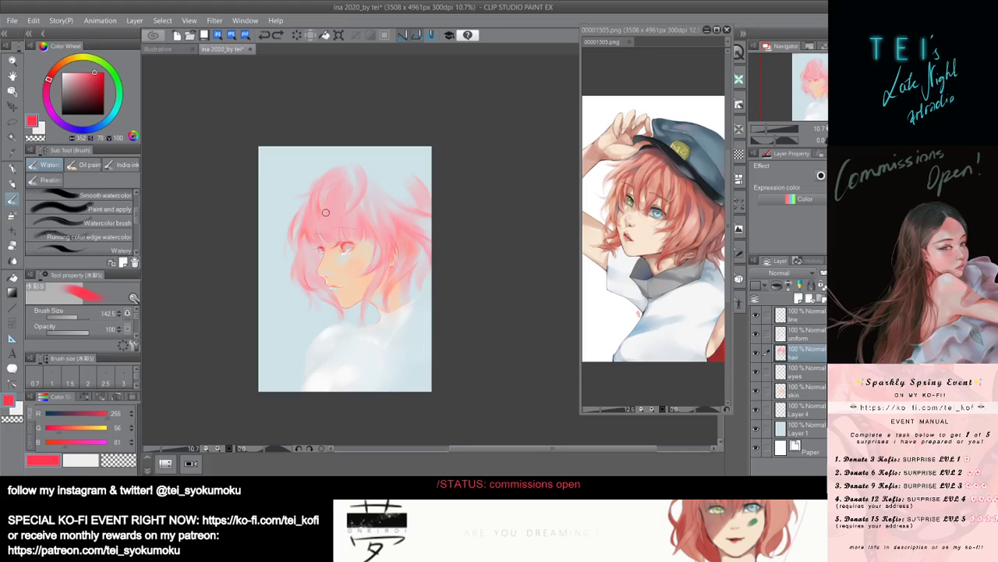
scroll(326, 212, down, 1)
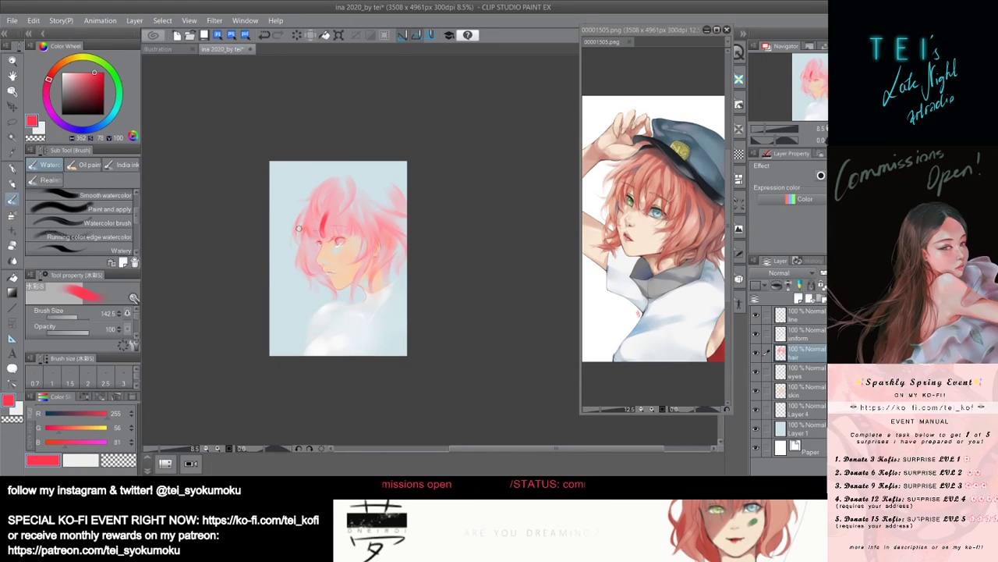
key(ctrl+z)
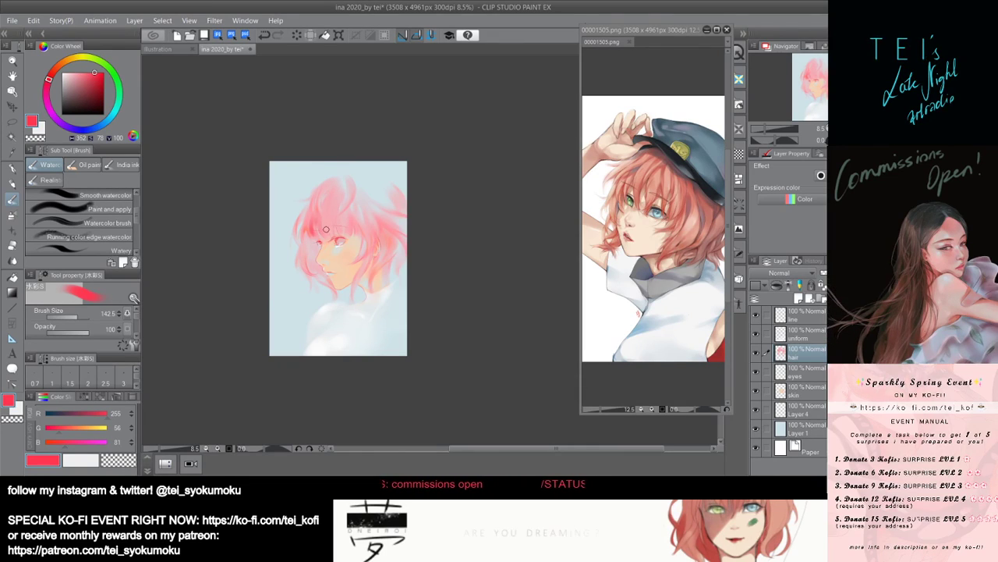
Reduce the brush size to 41.2, try a fine pink-red strand down the fringe to the near eye, and undo it.
key([)
key([)
key([)
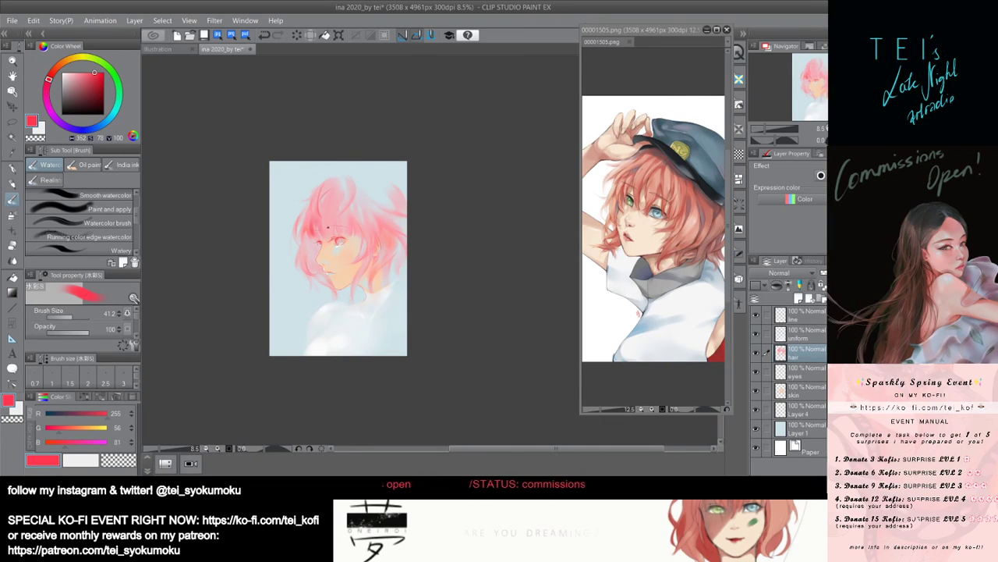
mouse_move(323, 202)
mouse_down()
mouse_move(322, 226)
mouse_move(336, 236)
mouse_up()
key(ctrl+z)
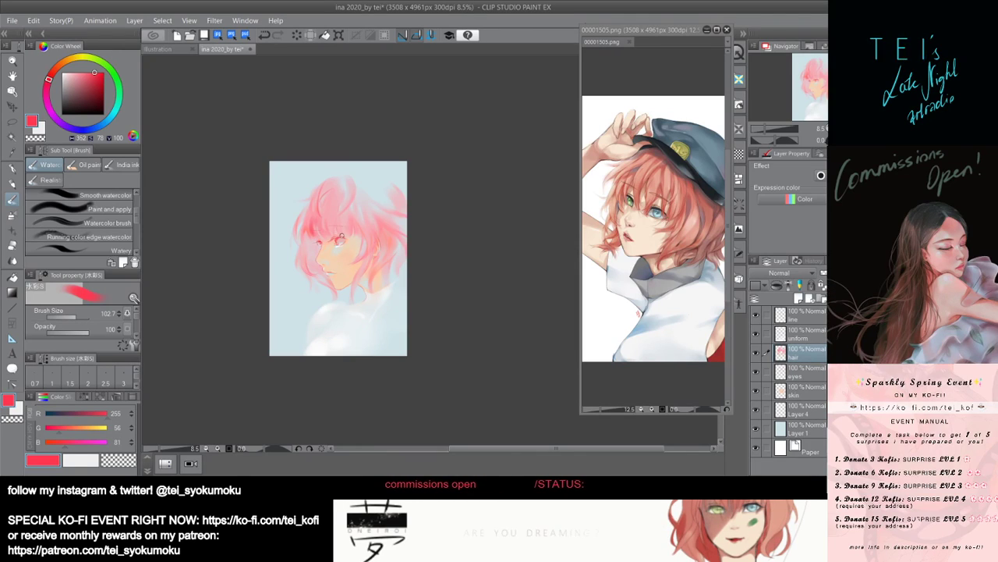
Try pink-red strokes above the near eye and a strand running down from the crown, and undo them.
key(])
drag(331, 226, 334, 226)
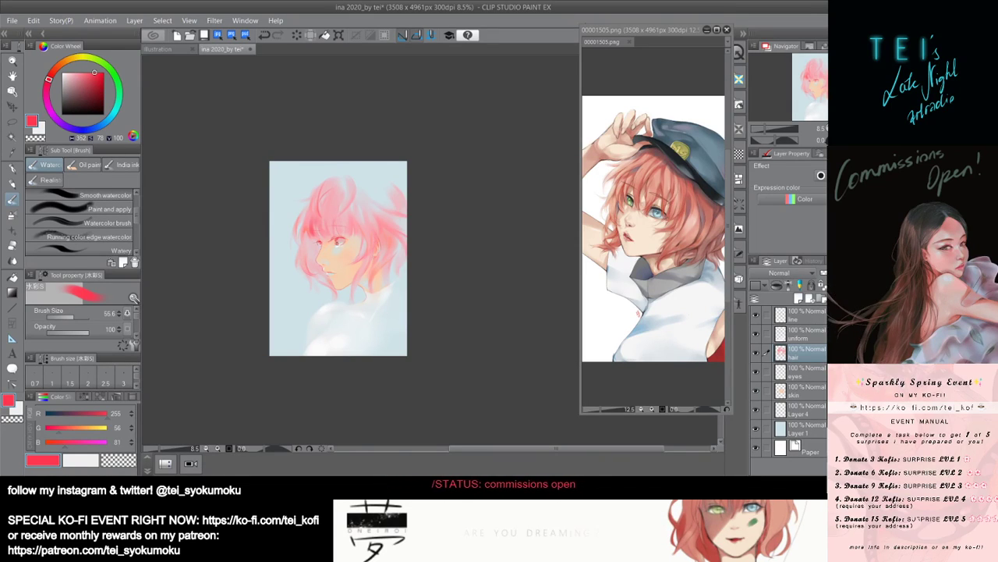
drag(334, 222, 327, 225)
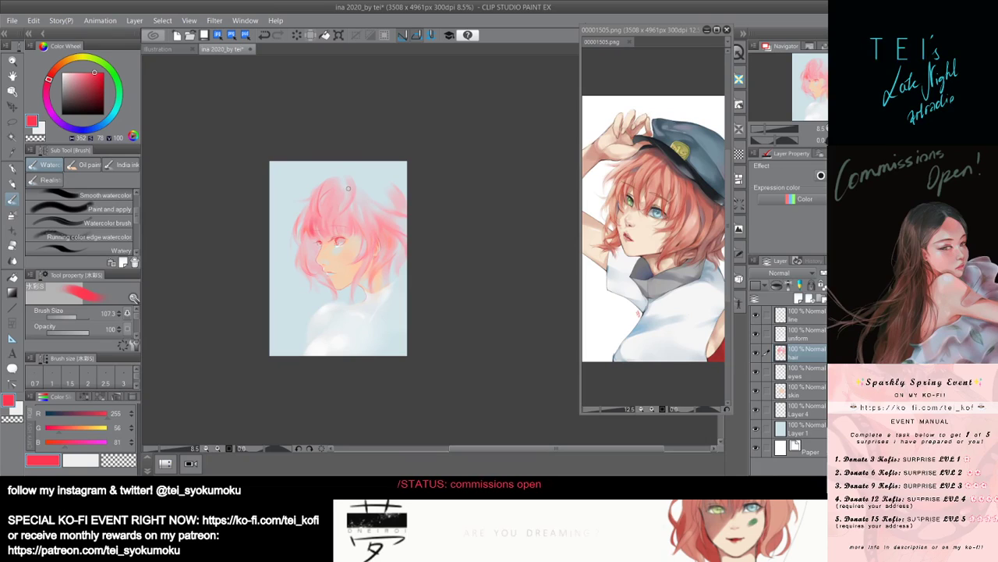
mouse_move(344, 180)
mouse_down()
mouse_move(330, 242)
mouse_move(350, 189)
mouse_move(333, 229)
mouse_up()
key(ctrl+z)
key(ctrl+z)
Try another crown-to-fringe strand at brush size 107.3, compare the hair with and without it, and undo it.
drag(347, 188, 335, 221)
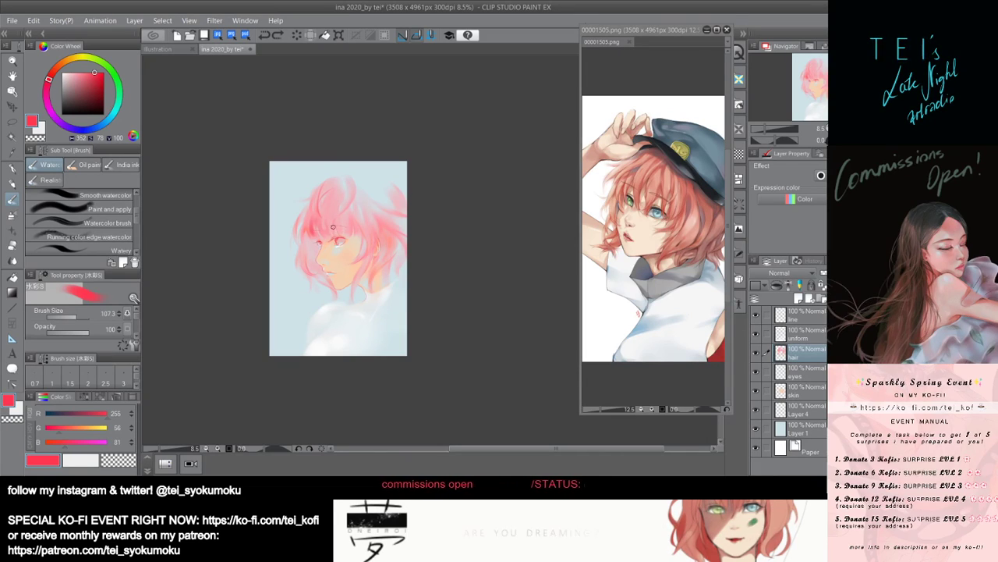
key(ctrl+z)
key(ctrl+y)
key(ctrl+z)
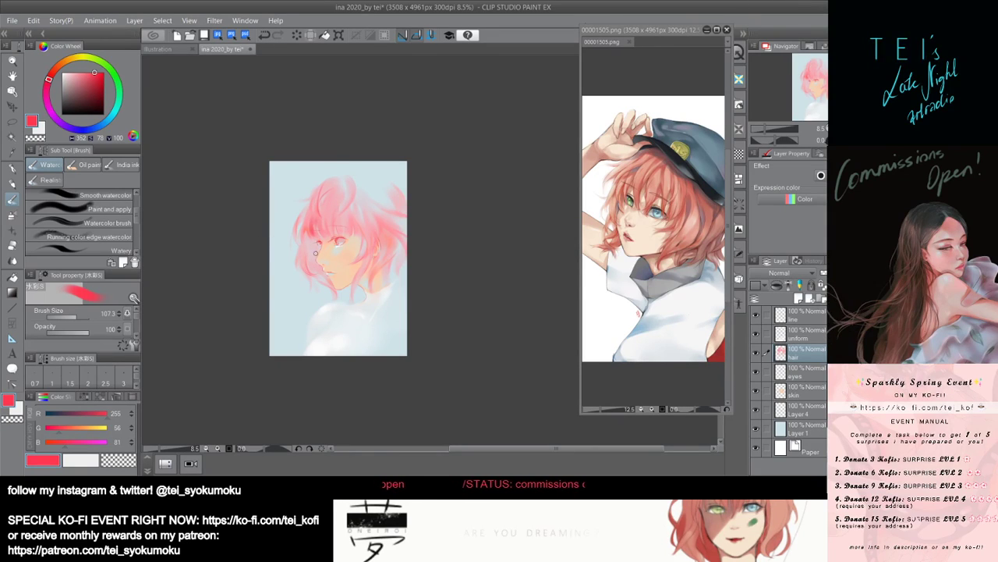
Brush the front hair beside the far eye, then try a pink-red strand over the near eye at brush size 55.6 and undo it.
mouse_move(315, 238)
mouse_down()
mouse_move(324, 232)
mouse_move(317, 245)
mouse_up()
key(bracketright)
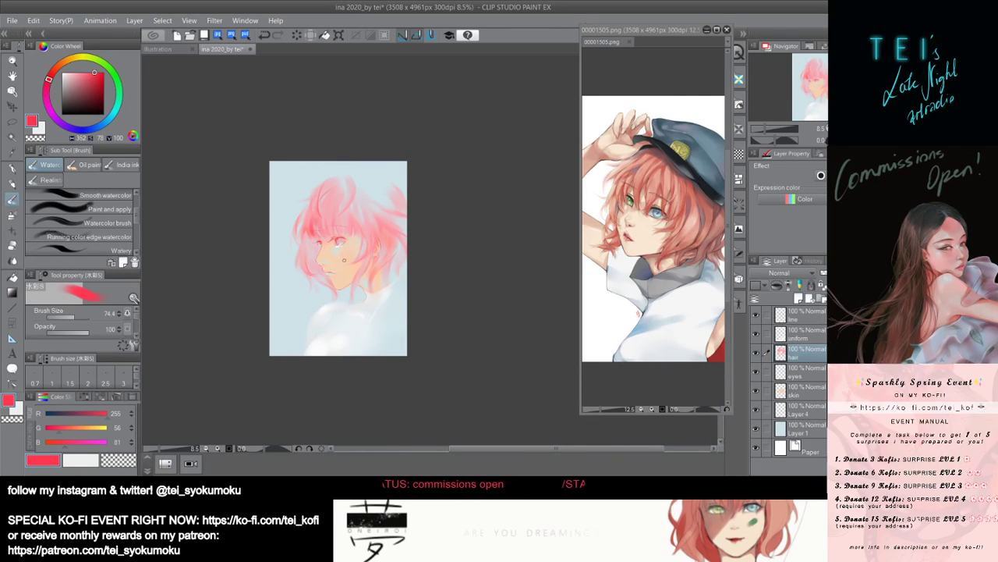
key(bracketleft)
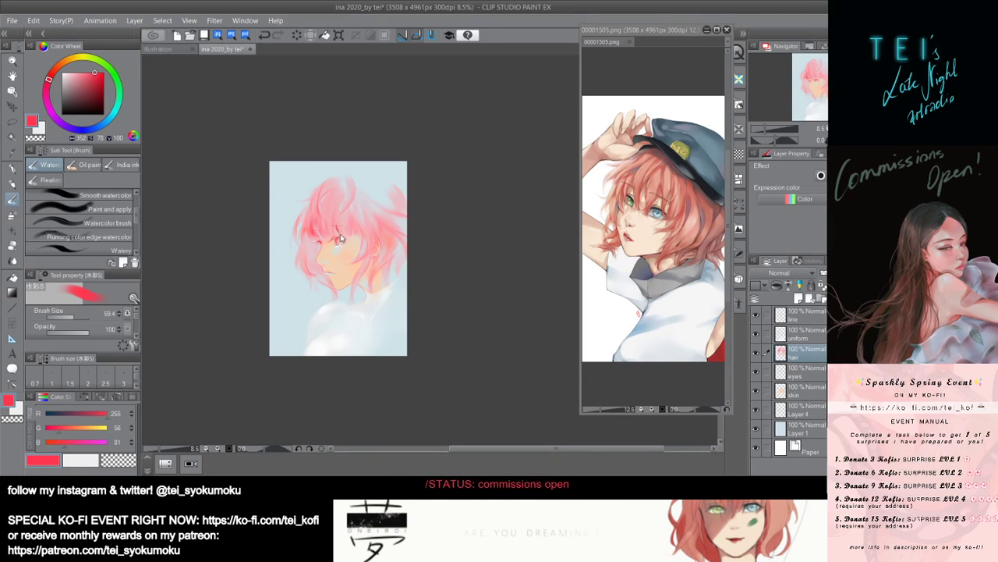
key(bracketleft)
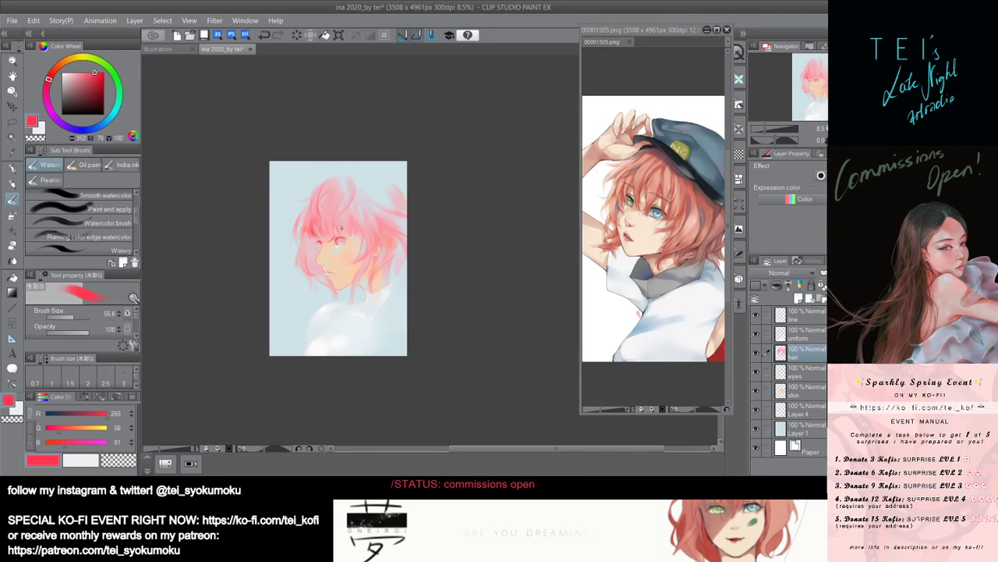
drag(344, 227, 345, 237)
key(ctrl+z)
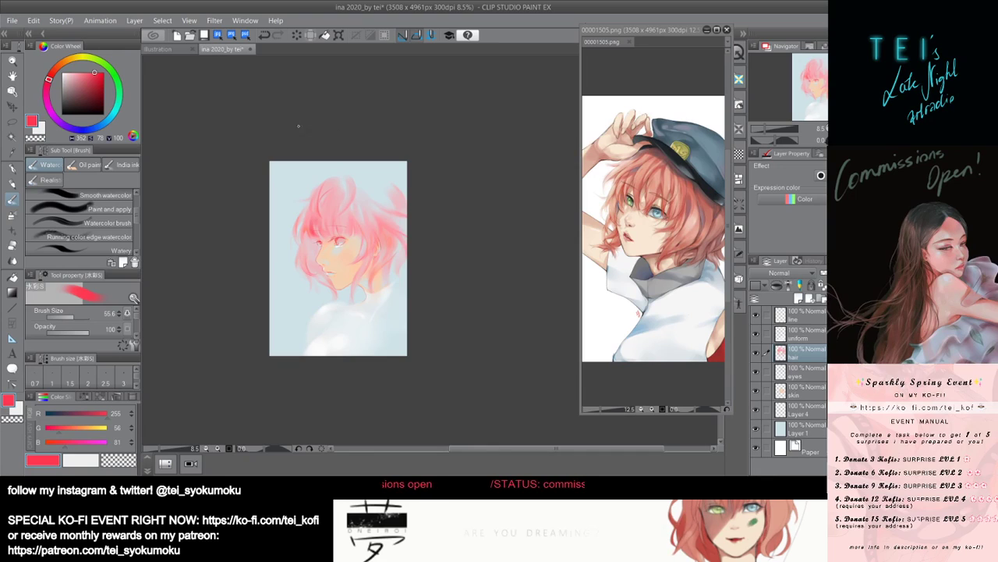
scroll(298, 126, up, 5)
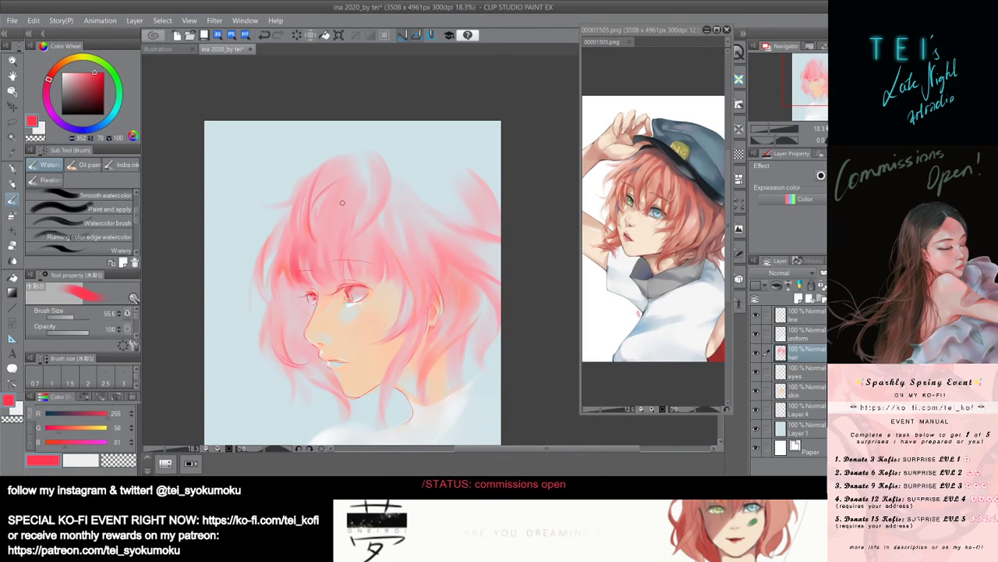
key(])
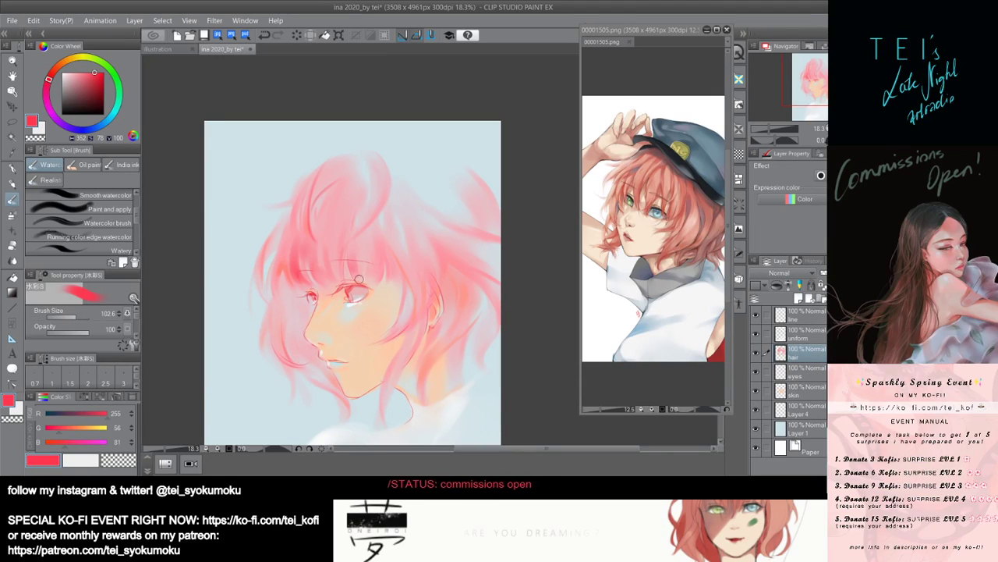
key(bracketleft)
key(bracketleft)
key(bracketleft)
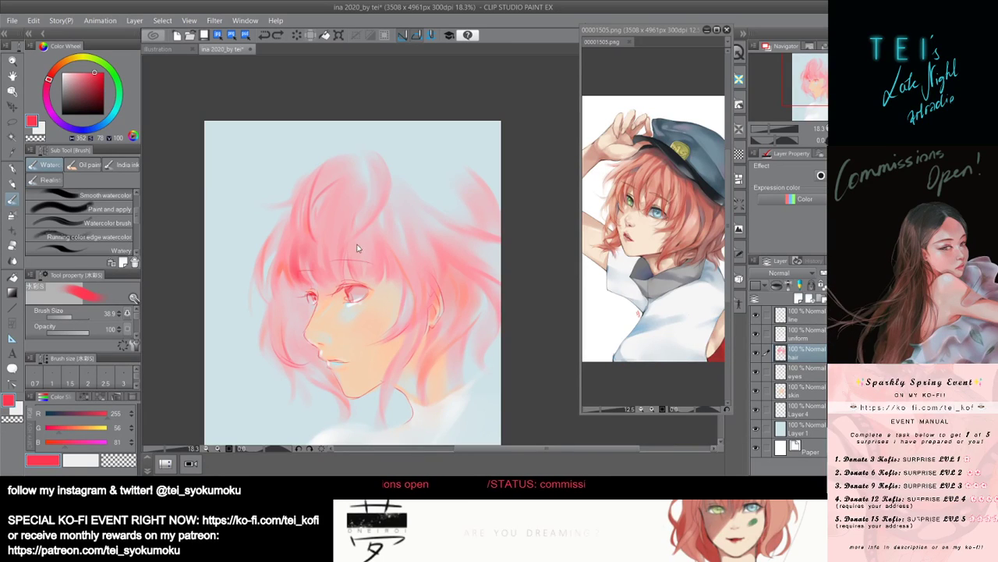
scroll(361, 249, down, 4)
scroll(361, 219, up, 1)
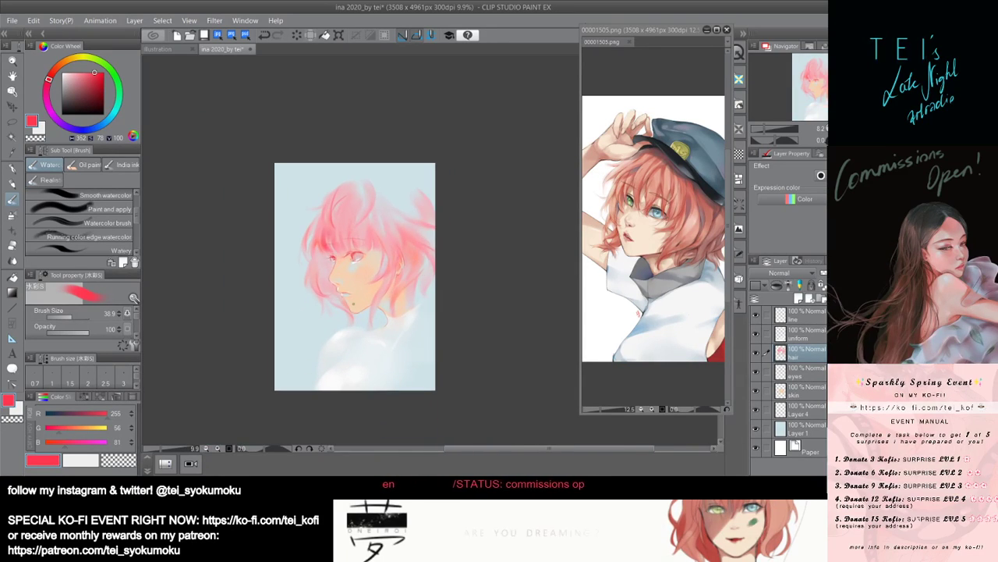
scroll(359, 217, up, 1)
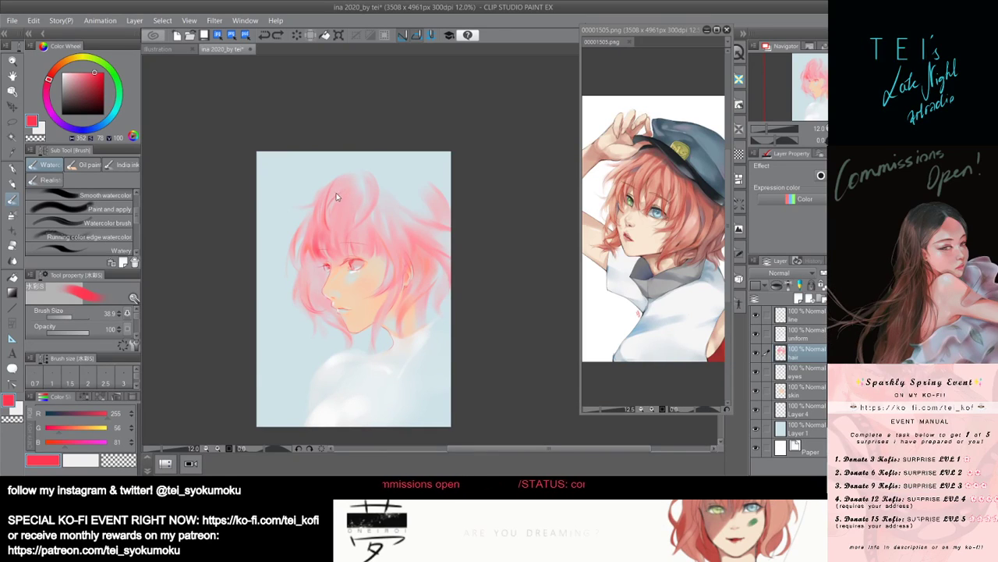
Brush pink-red strands and an arc over the top of the crown at brush size 108.1, then work over its edge at size 358.7.
drag(337, 196, 338, 192)
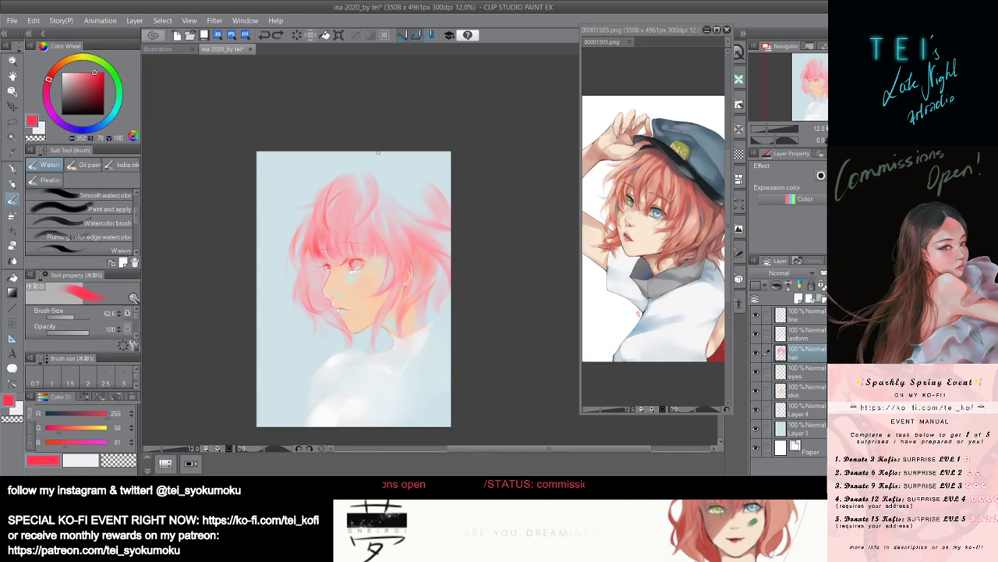
drag(367, 160, 369, 162)
drag(338, 191, 323, 212)
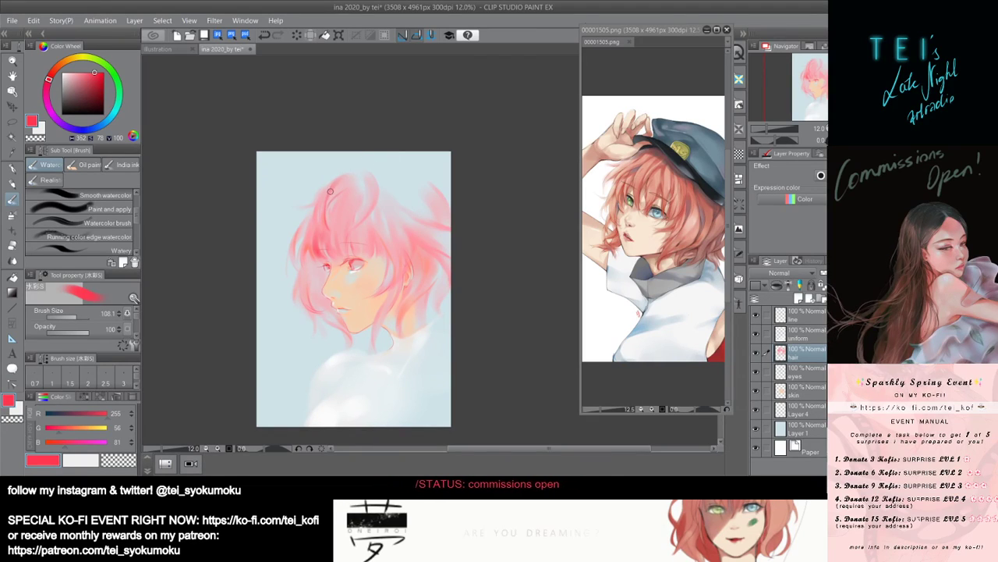
drag(337, 177, 363, 173)
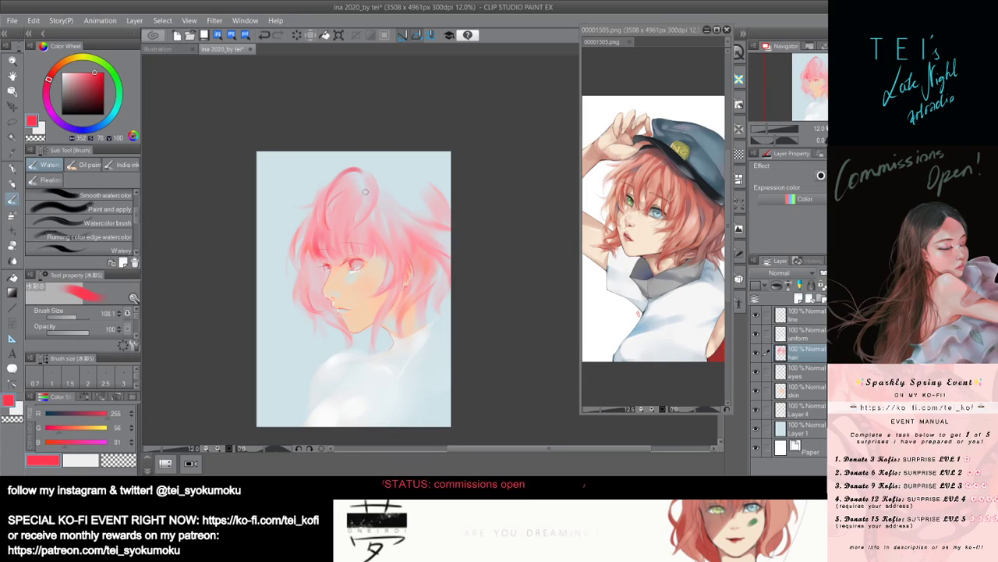
scroll(377, 188, down, 1)
scroll(390, 230, up, 1)
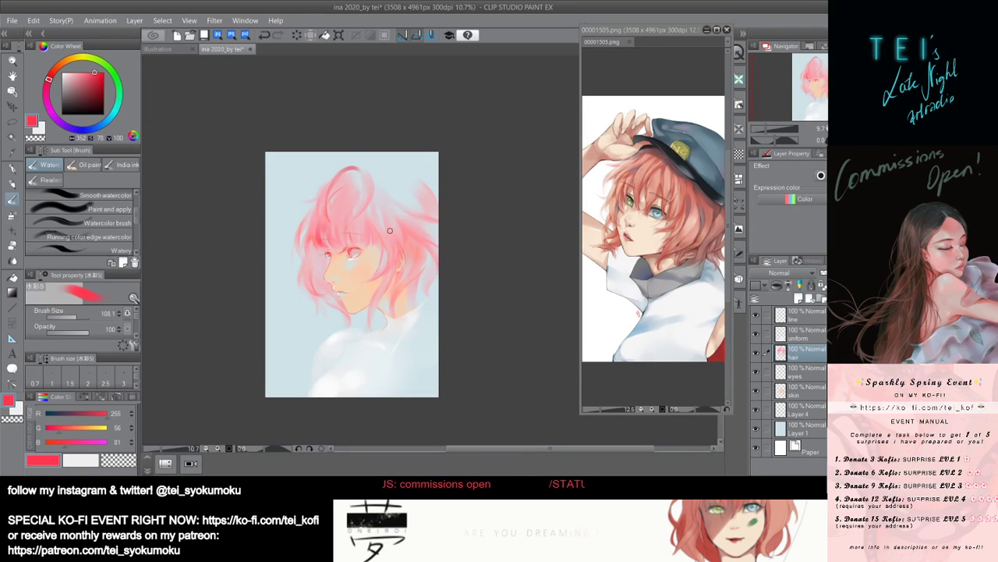
drag(321, 173, 356, 174)
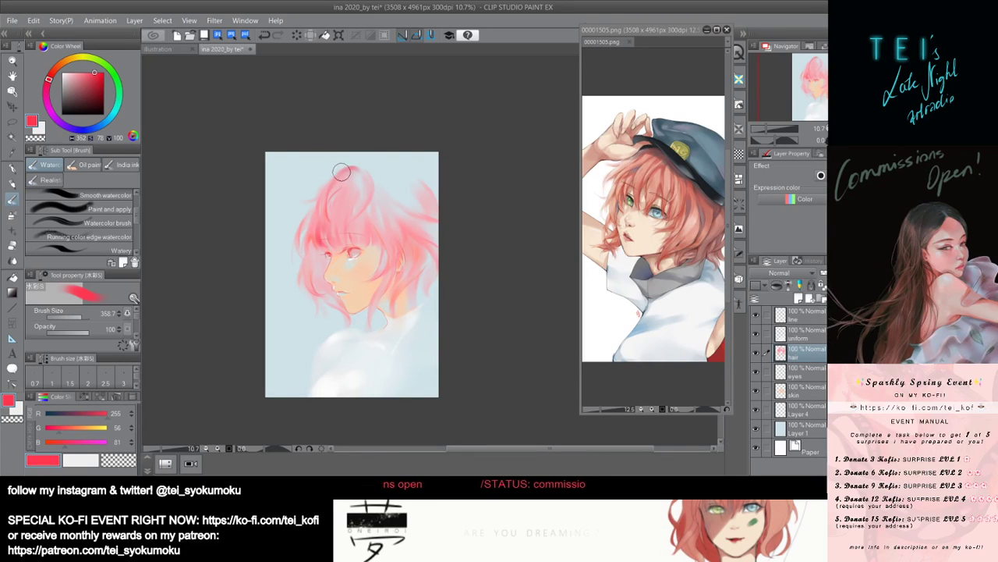
drag(383, 208, 374, 172)
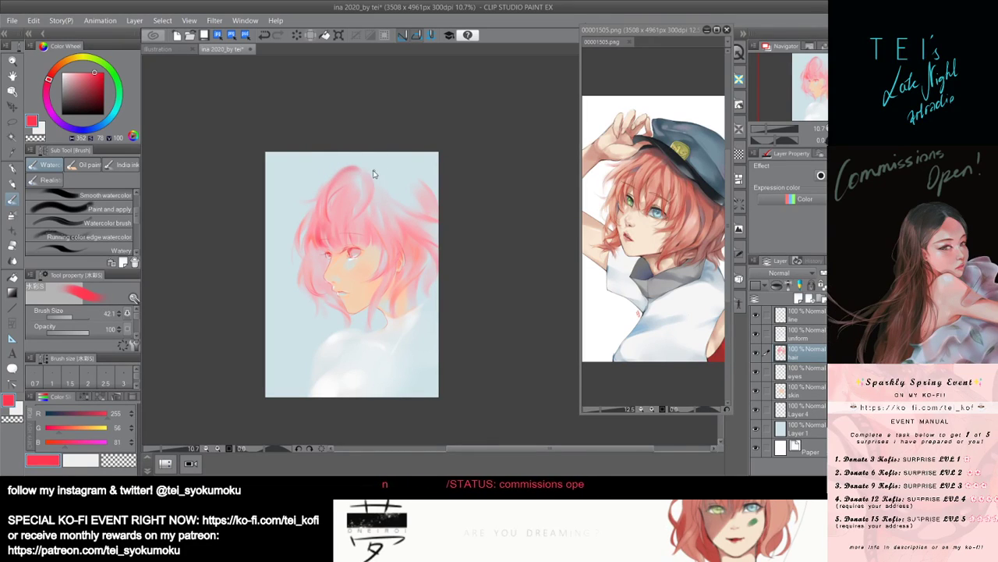
Change the colour to a lighter pink, RGB 255, 129, 145, and brush it into the crown hair.
drag(89, 71, 83, 73)
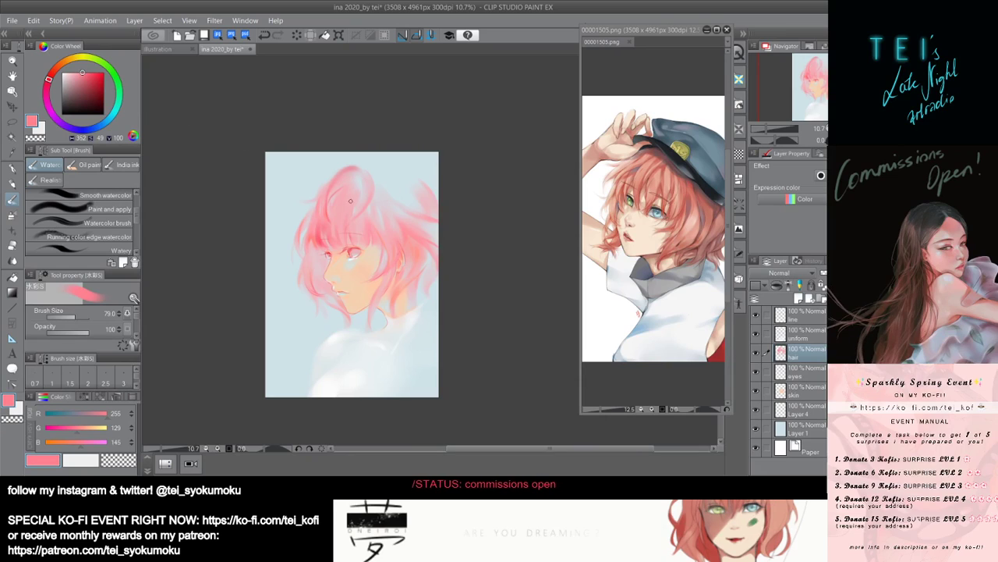
mouse_move(351, 202)
mouse_down()
mouse_move(360, 189)
mouse_move(329, 202)
mouse_up()
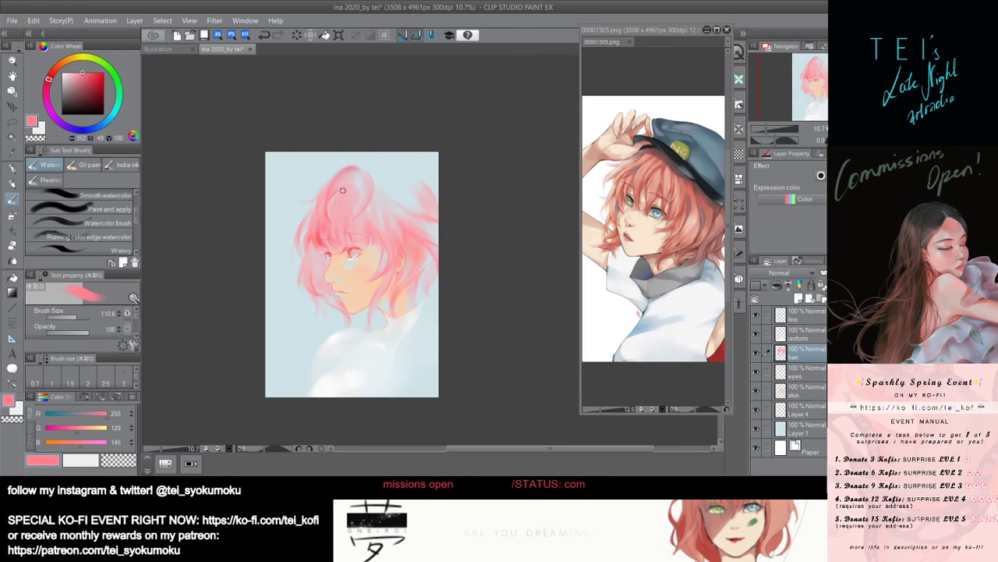
Shift the colour to salmon pink, RGB 255, 129, 130, and brush a strand from the crown towards the fringe at brush size 88.7.
click(53, 72)
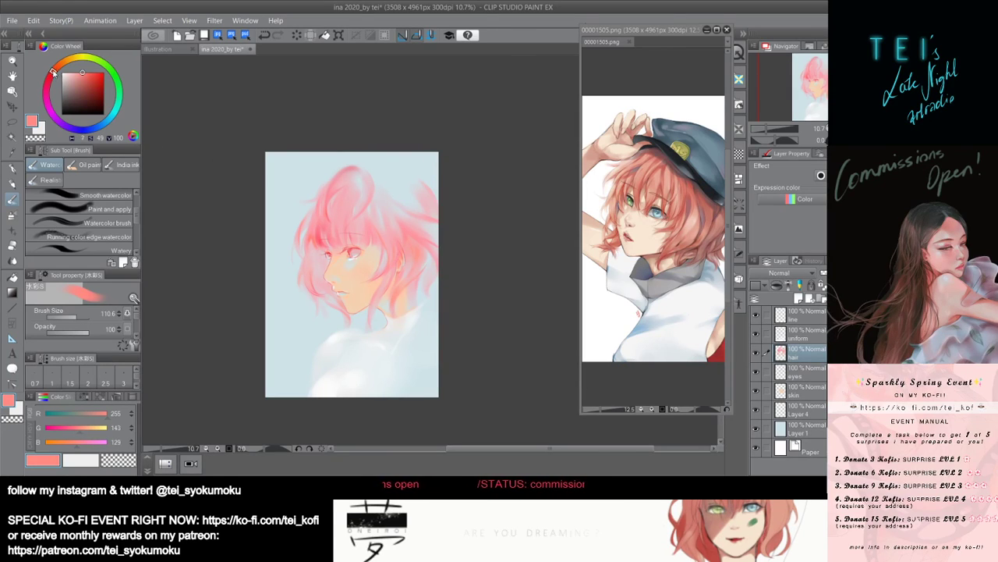
click(53, 71)
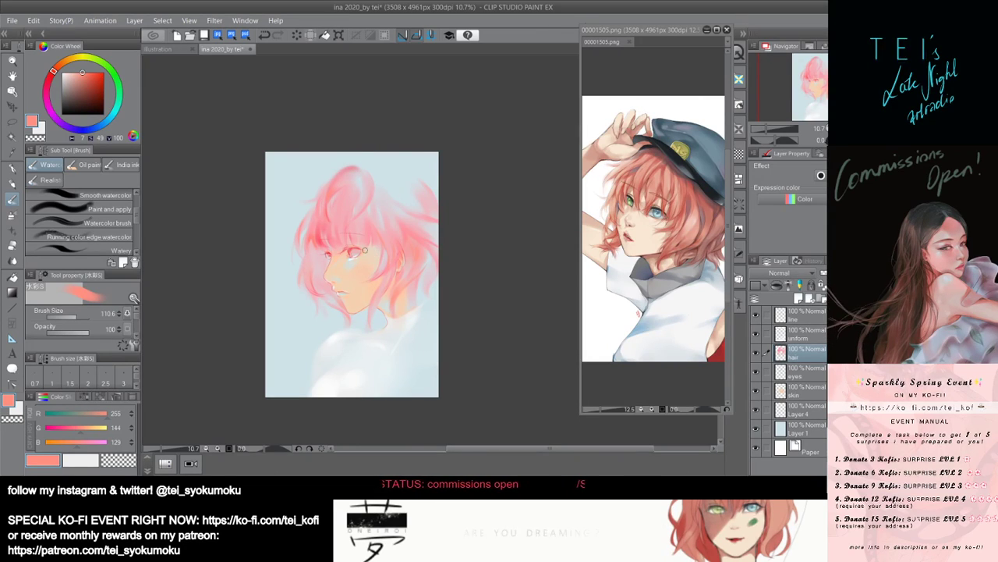
click(51, 73)
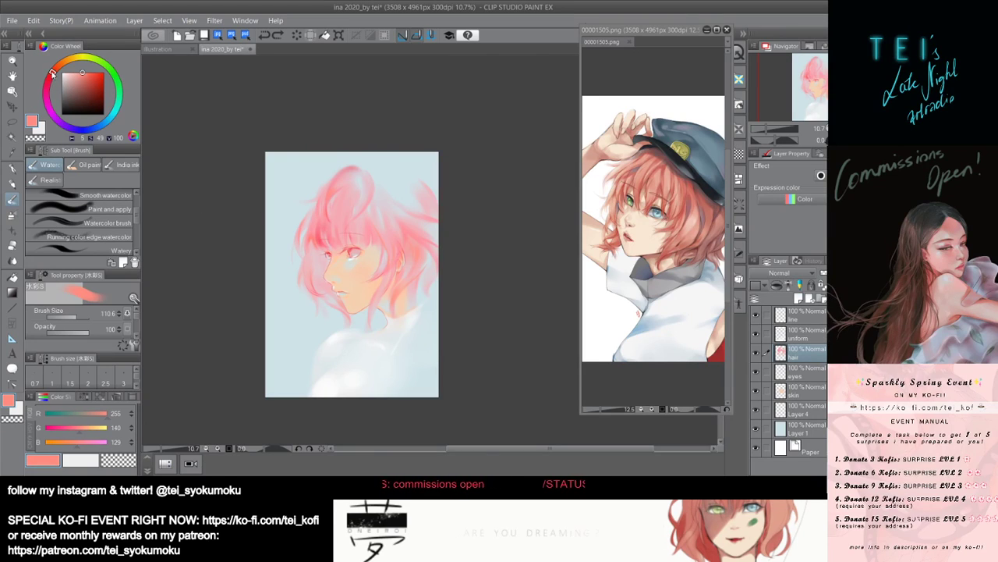
drag(52, 73, 50, 76)
key(bracketright)
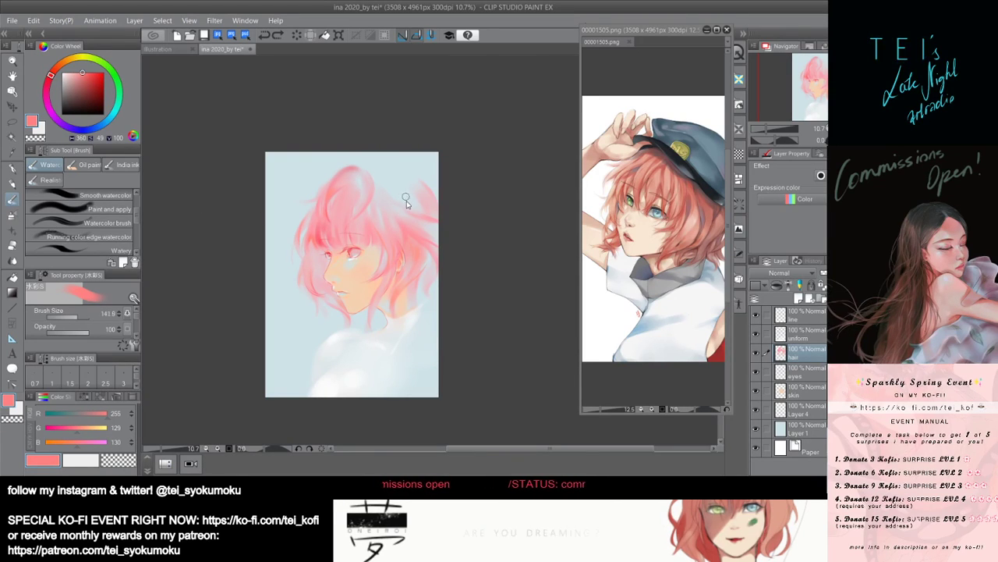
key(bracketleft)
key(bracketleft)
key(bracketleft)
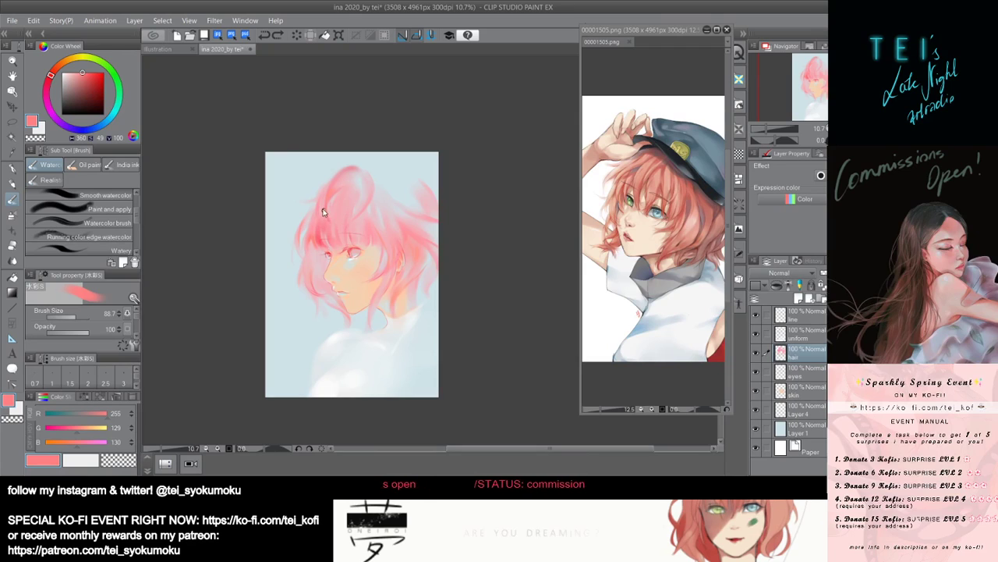
drag(323, 193, 324, 211)
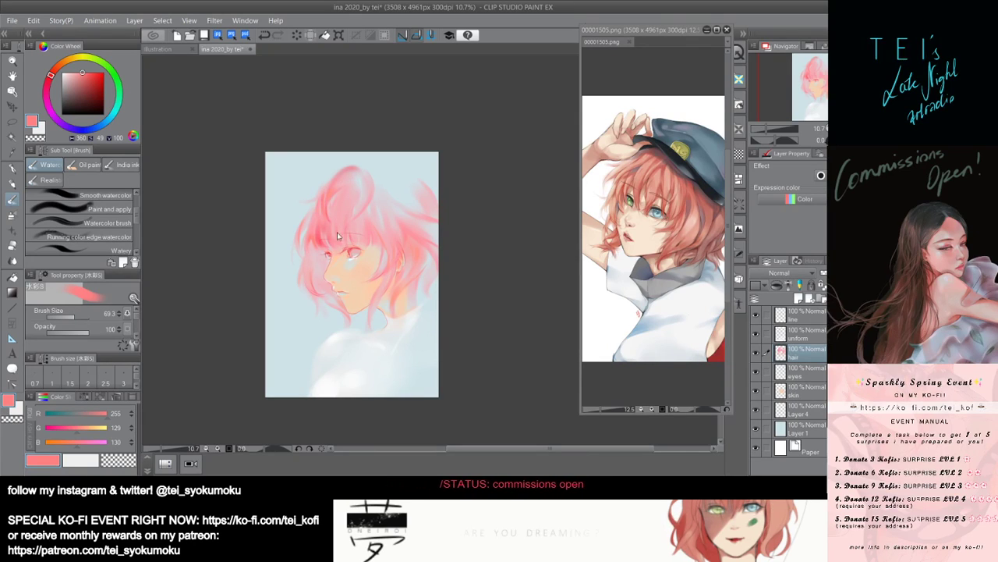
Shift the colour to a cooler pink, RGB 255, 129, 140, and brush strands into the crown and fringe at sizes from 43.8 to 149.4.
click(49, 79)
drag(49, 79, 48, 78)
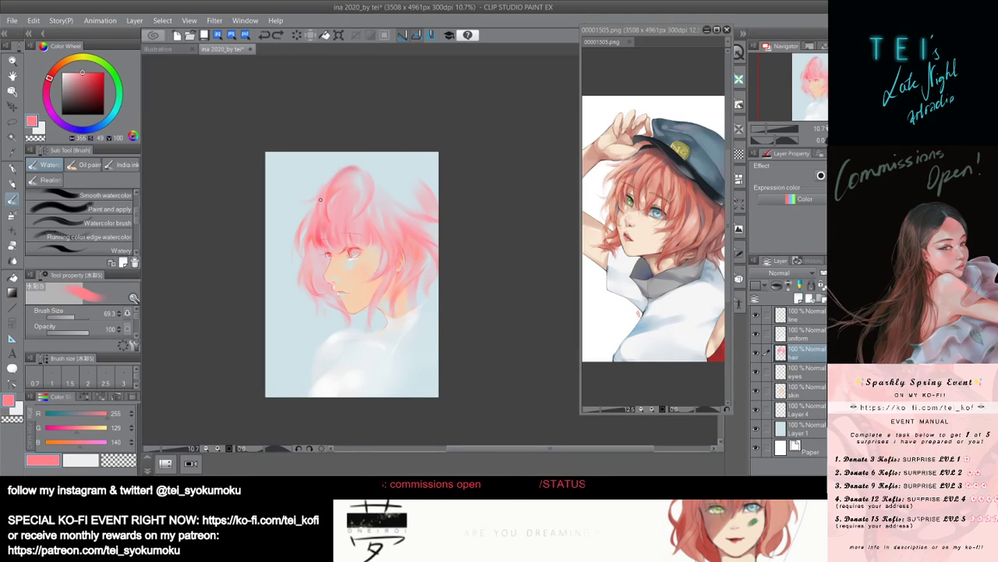
drag(325, 201, 321, 201)
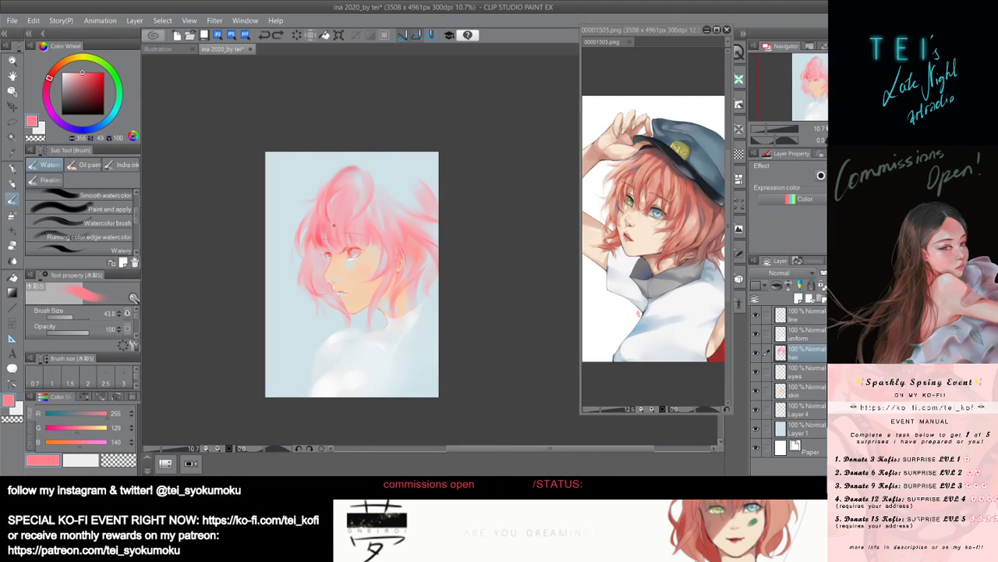
drag(377, 258, 383, 258)
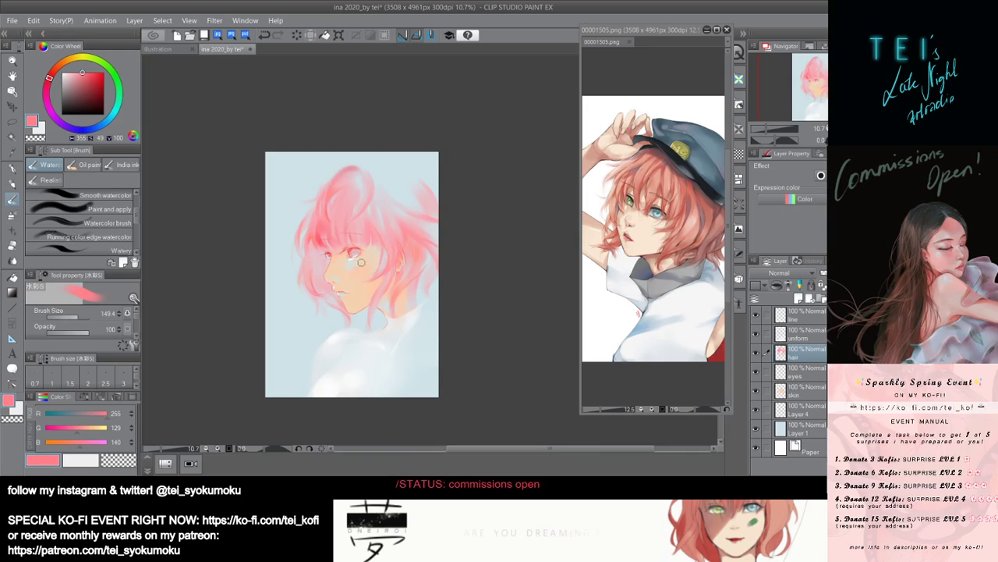
drag(367, 230, 362, 230)
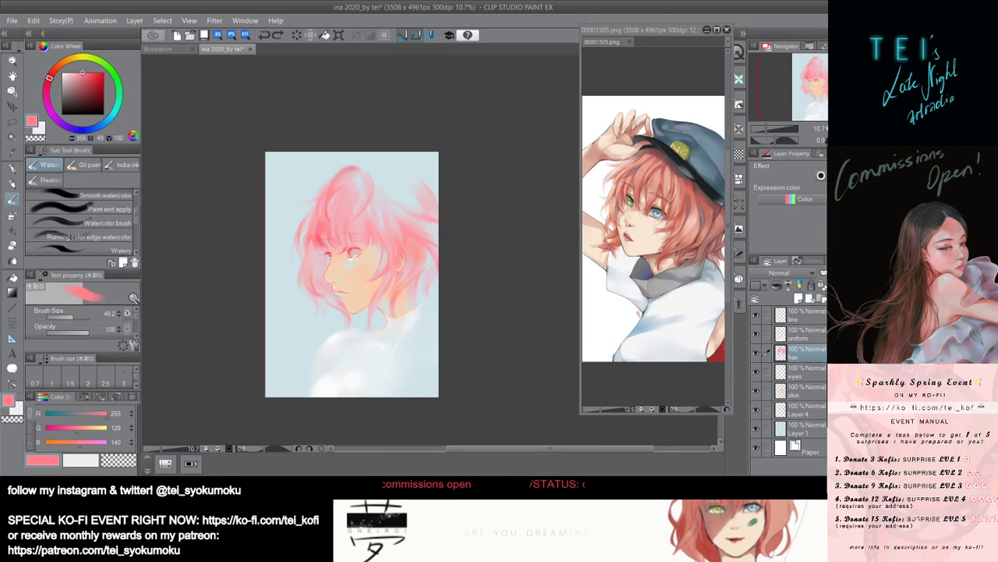
Sample a deeper pink-red, RGB 253, 93, 113, from the fringe and try strands above the far eye at brush size 53.2, undoing them.
alt+click(326, 240)
drag(323, 232, 324, 226)
key(ctrl+z)
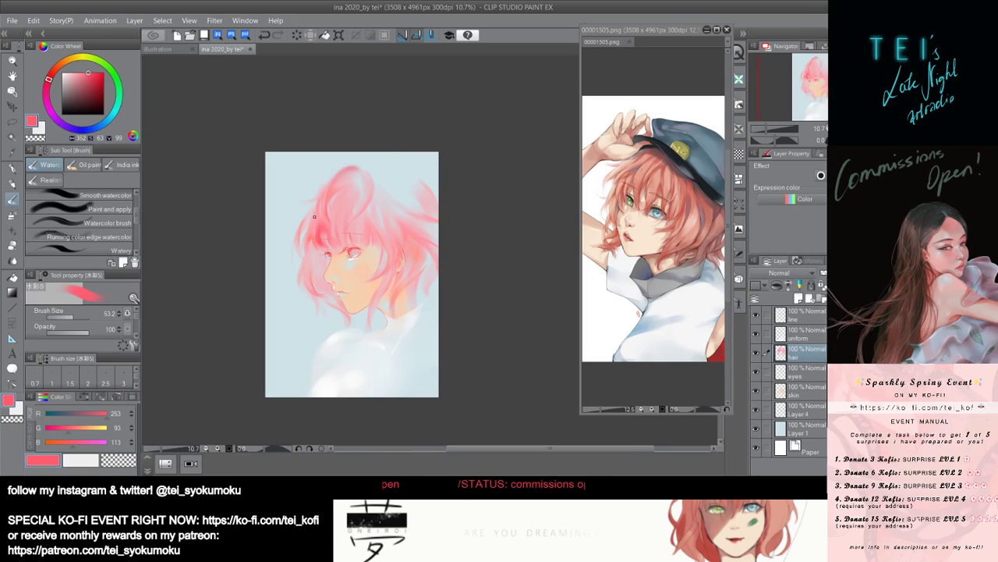
mouse_move(315, 217)
mouse_down()
mouse_move(325, 251)
mouse_move(309, 243)
mouse_up()
key(ctrl+z)
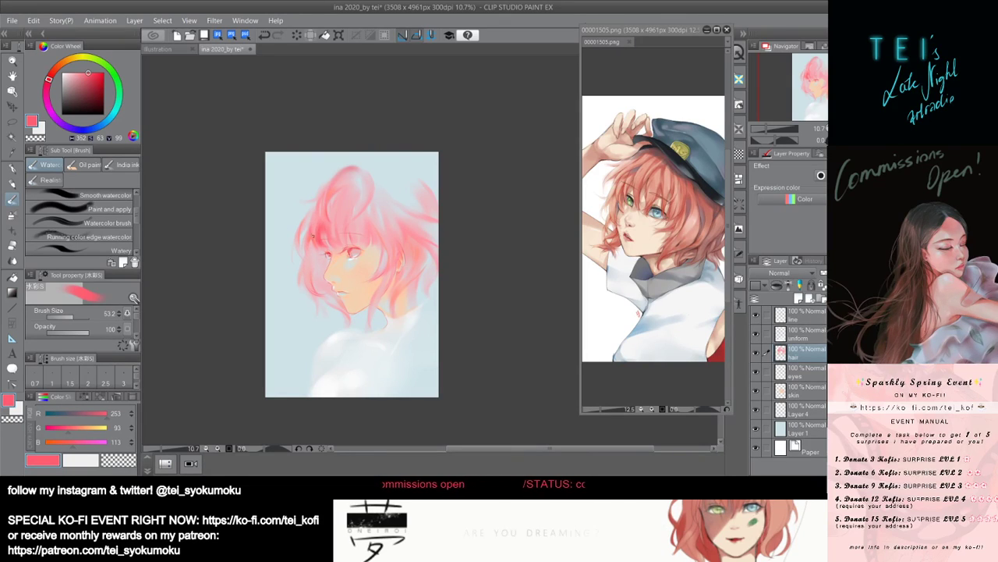
Try a thin pink-red stray strand on the background beside the crown at brush size 36, and undo it.
key([)
key([)
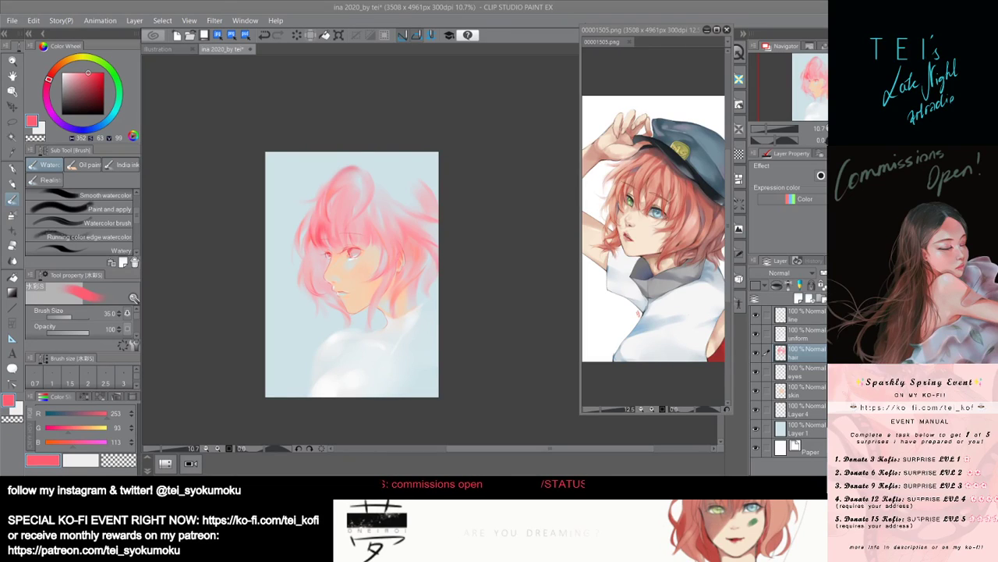
scroll(368, 271, down, 1)
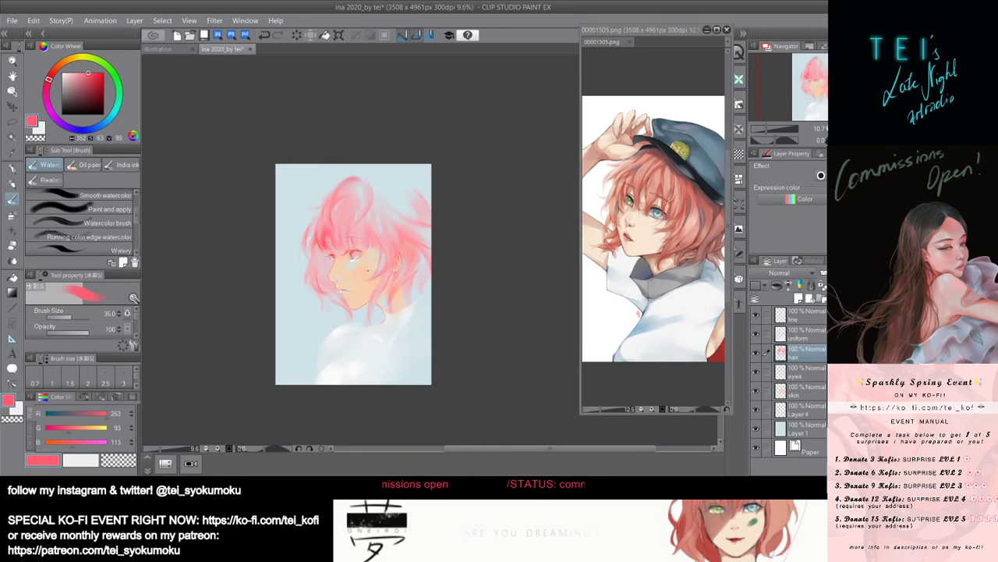
key(ctrl+plus)
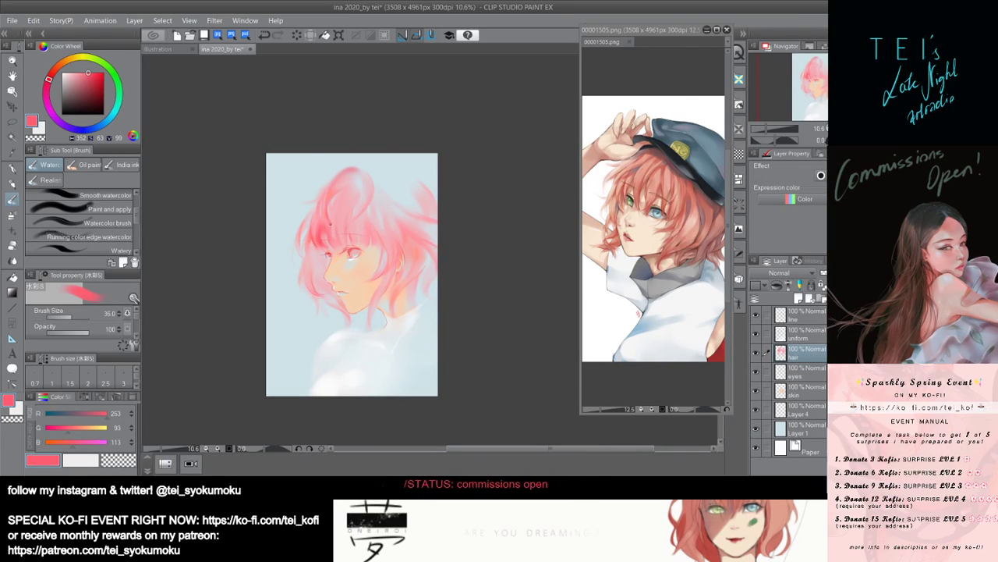
drag(338, 165, 316, 184)
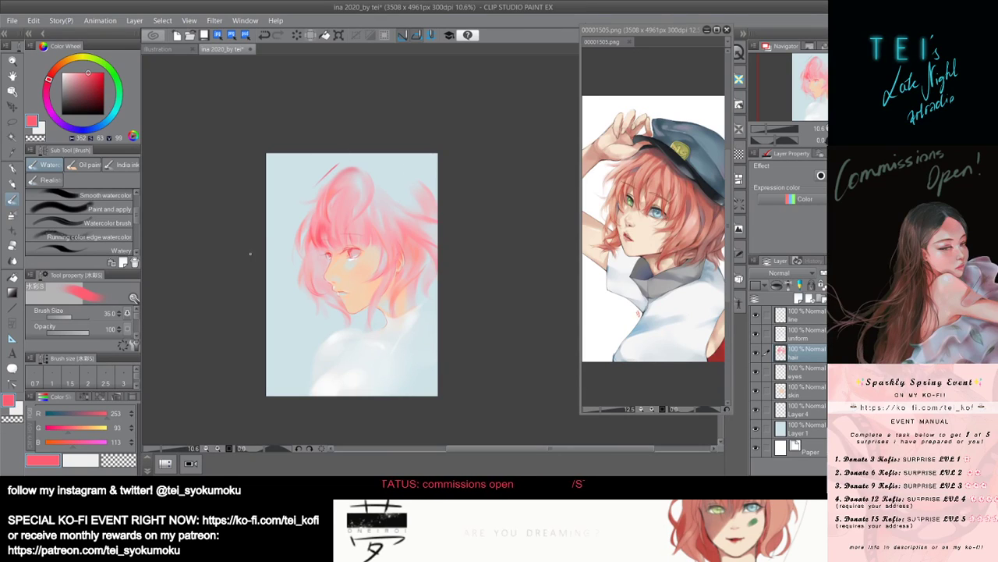
key(ctrl+z)
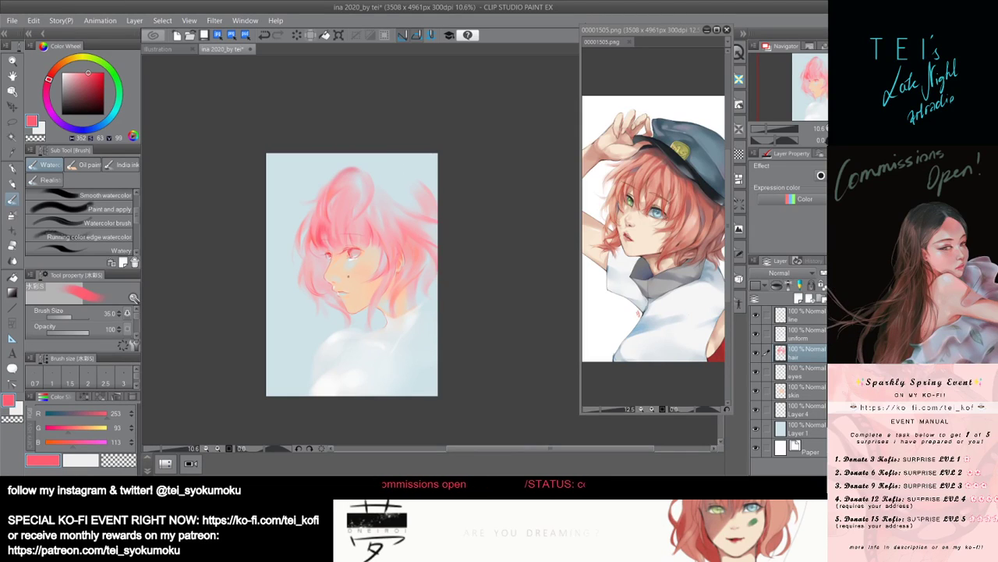
Brush pink-red strands into the far-side hair and the lock between near eye and ear, narrowing the brush from 72.1 to 17.7.
drag(314, 258, 320, 265)
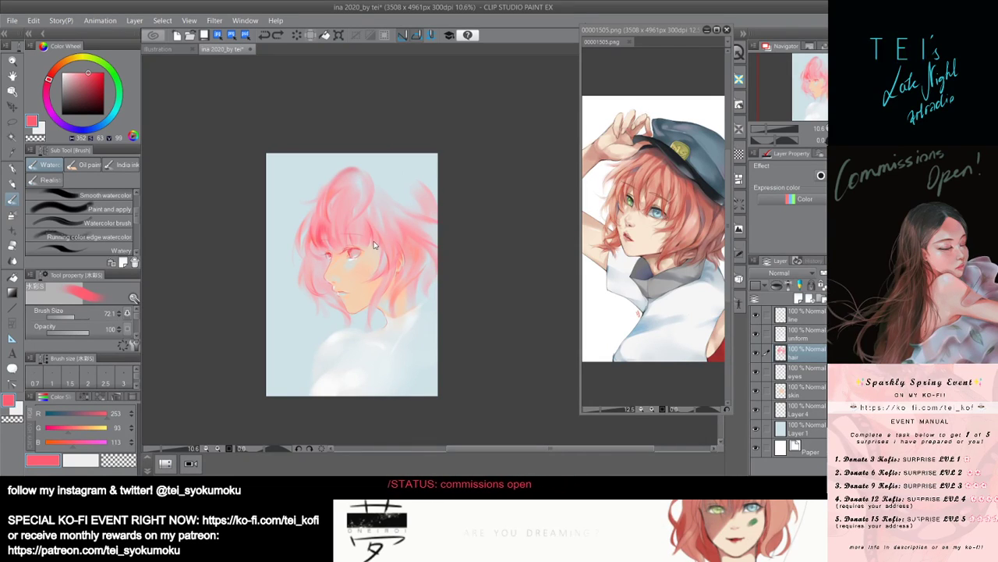
drag(376, 245, 376, 249)
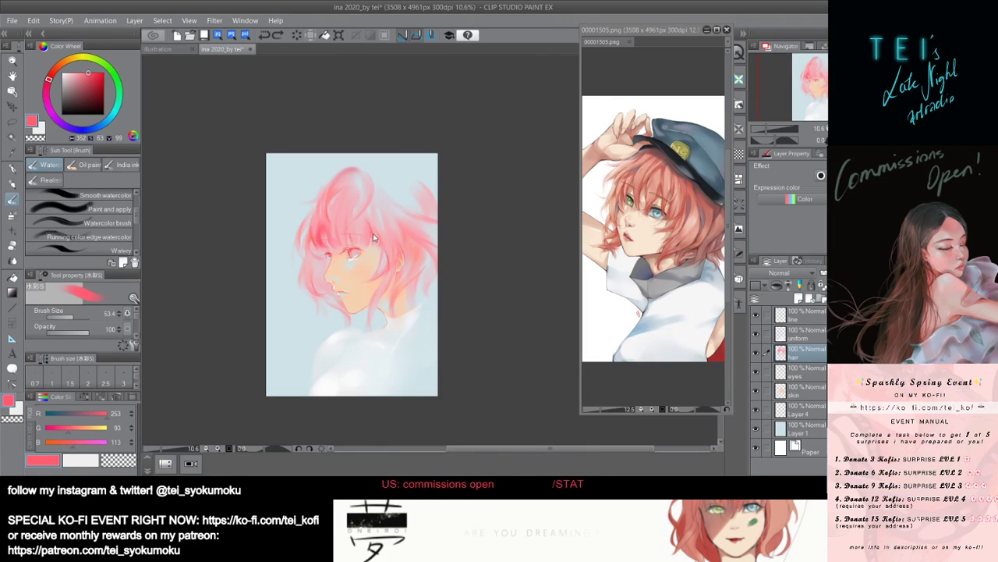
drag(381, 238, 386, 253)
key(ctrl+z)
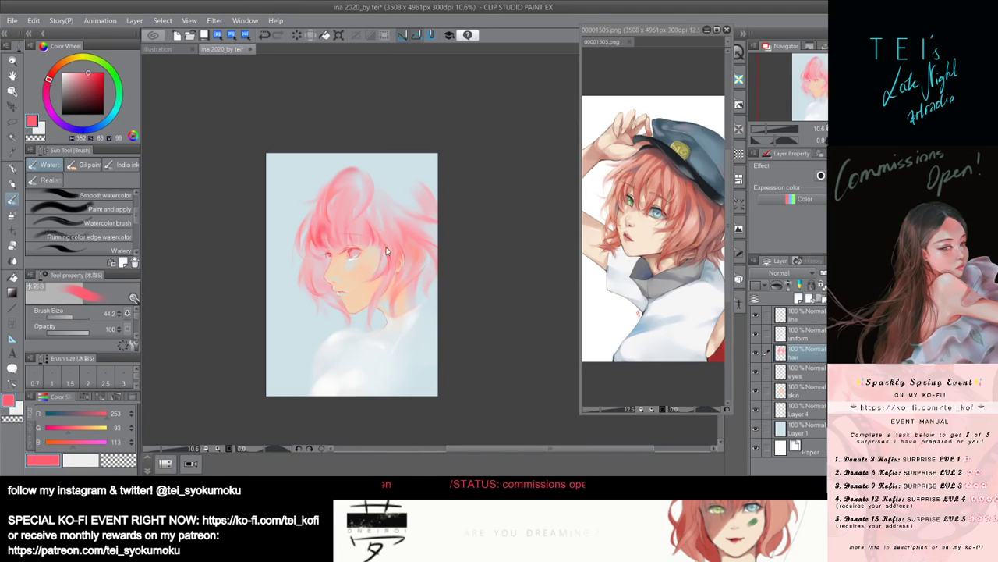
drag(388, 251, 385, 245)
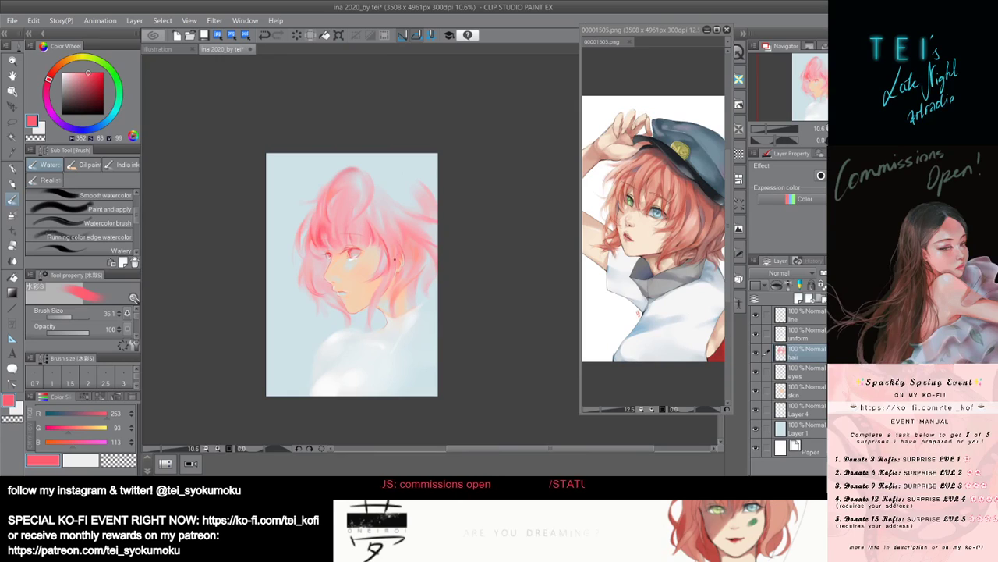
drag(392, 249, 389, 244)
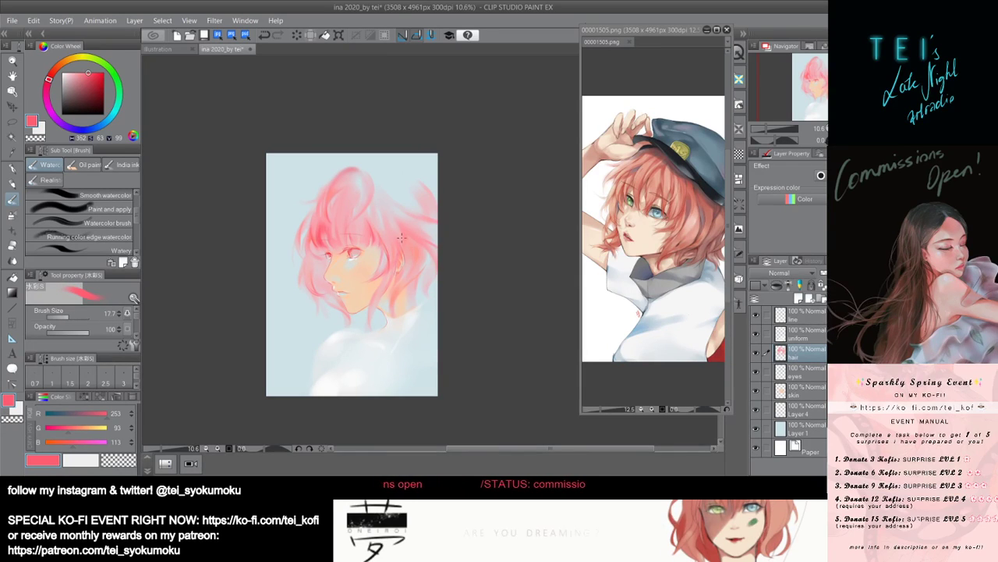
drag(400, 237, 391, 271)
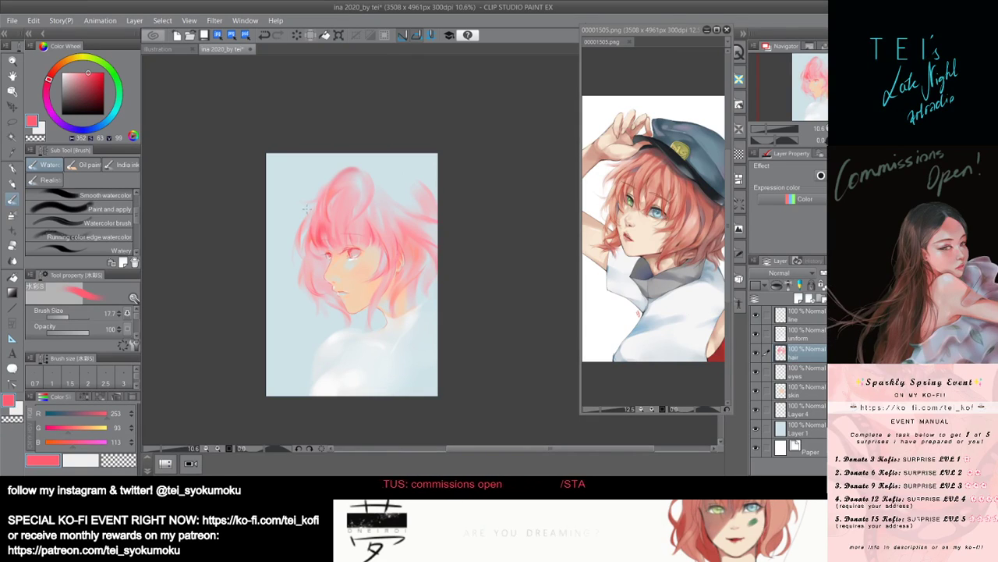
Brush pink-red into the fringe and the outer far-side hair, using brush sizes 123.9, 85.5 and 137.5.
drag(344, 241, 340, 239)
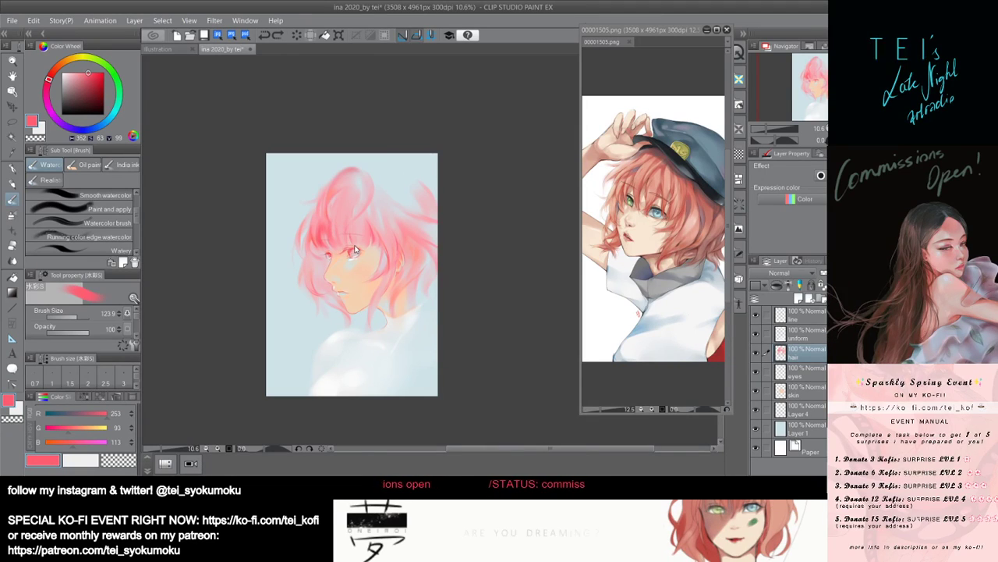
key(bracketleft)
key(bracketleft)
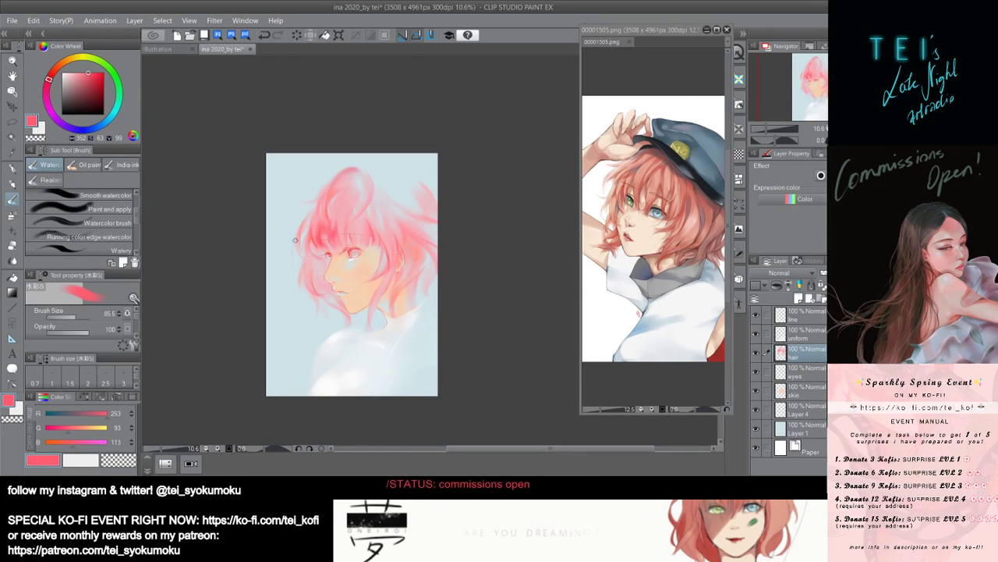
key(bracketright)
key(bracketright)
key(bracketright)
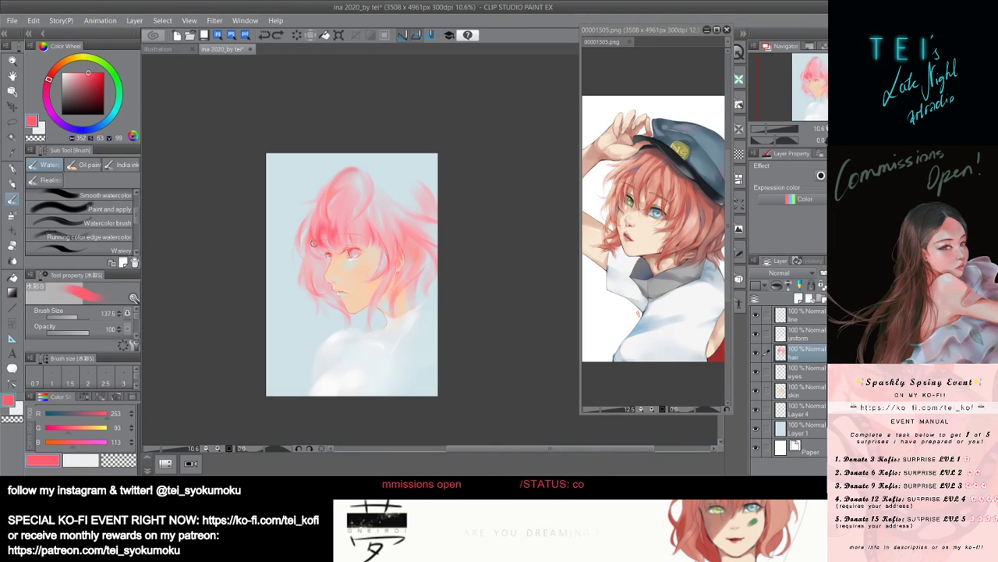
Reduce the brush size to 49.3 and paint fine pink-red strands in the side lock along the cheek and the fringe.
key(bracketleft)
key(bracketleft)
key(bracketleft)
key(bracketleft)
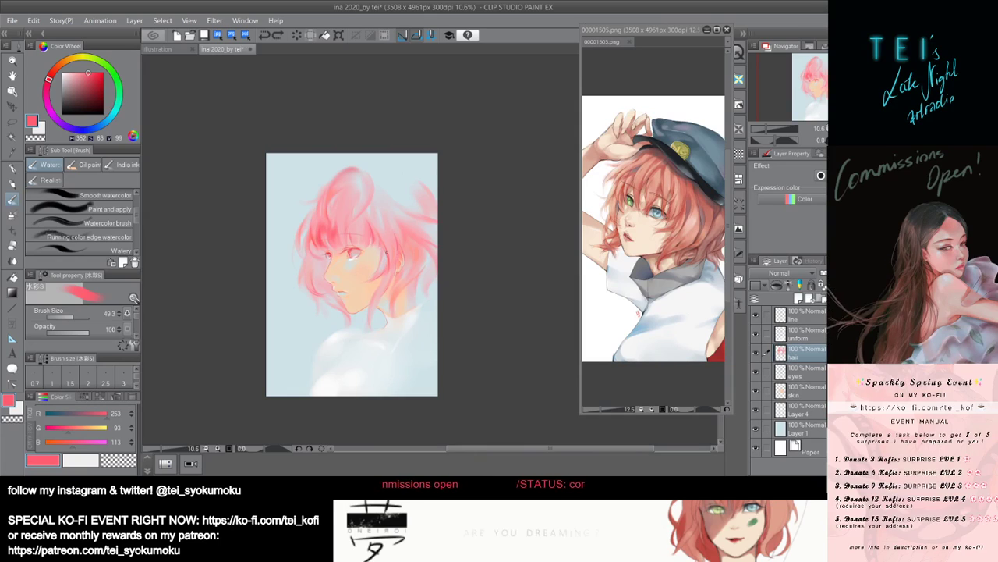
click(376, 272)
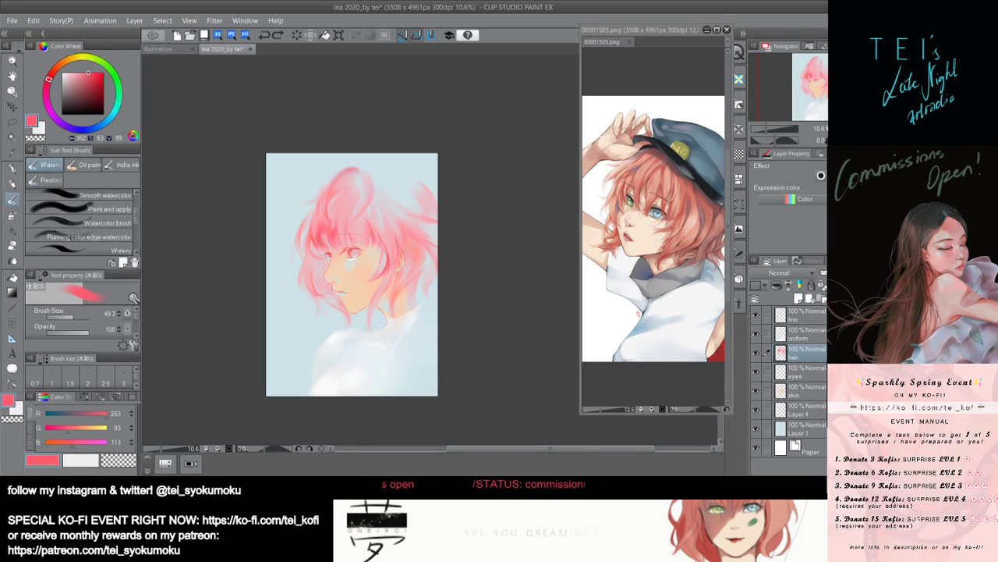
scroll(324, 240, up, 5)
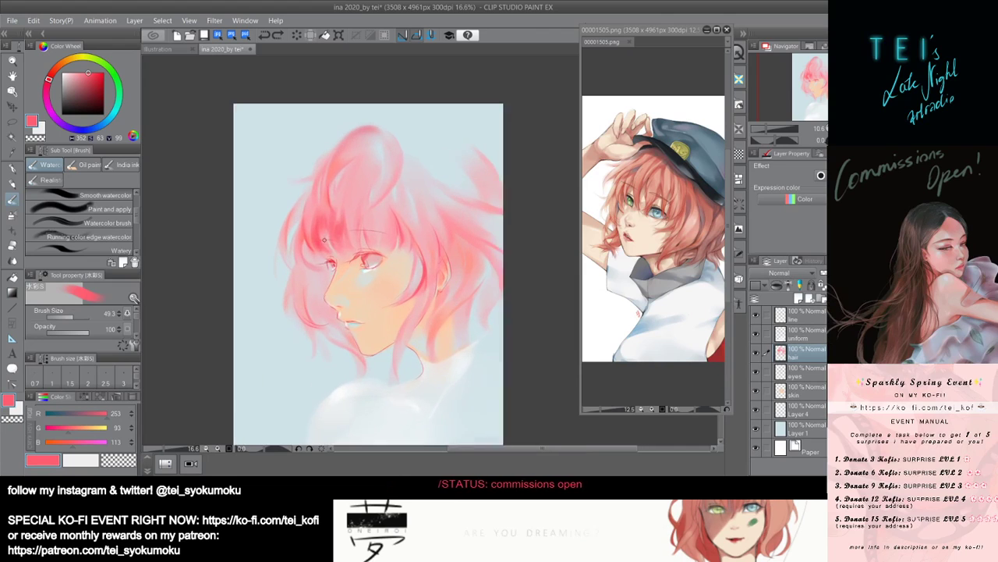
scroll(292, 126, down, 3)
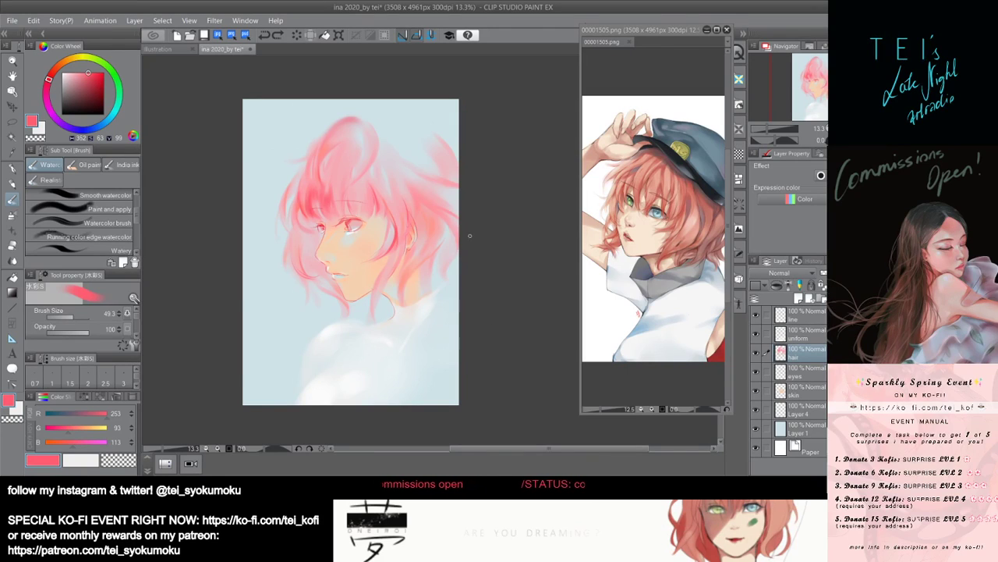
scroll(386, 210, down, 2)
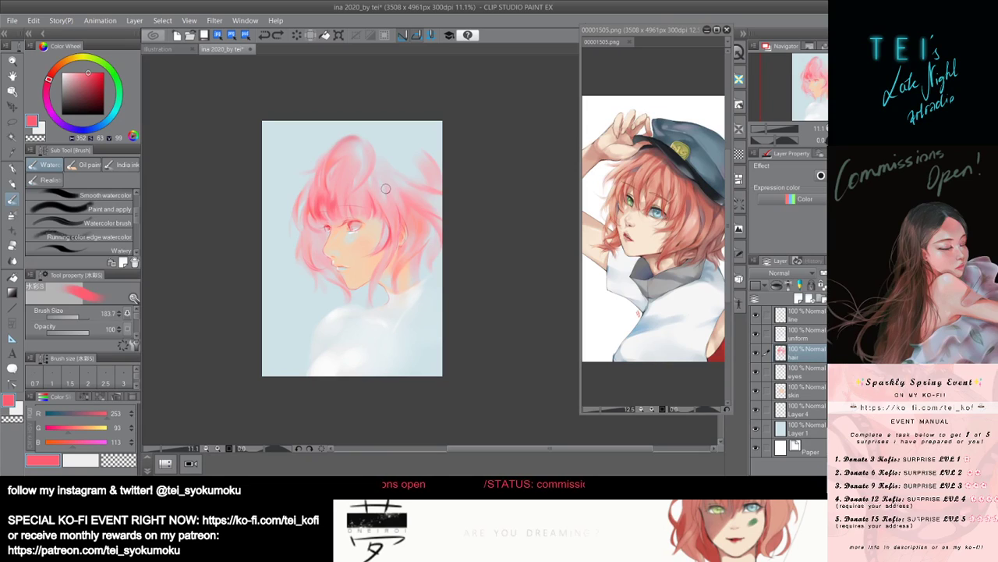
Brush over the hair behind the crown at brush size 183.7, and reduce the size to 83.3 for the hair below the ear.
mouse_move(365, 166)
mouse_down()
mouse_move(403, 224)
mouse_move(400, 188)
mouse_up()
key(bracketleft)
key(bracketleft)
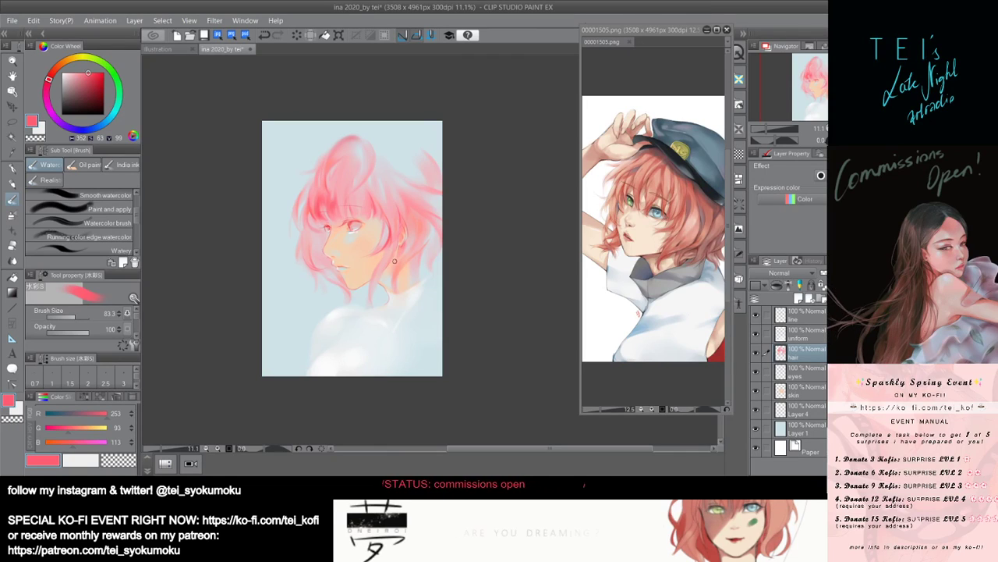
Paint pink-red strands around the ear and down the neck, varying the brush size between 78.8 and 42.9.
key(bracketleft)
key(bracketleft)
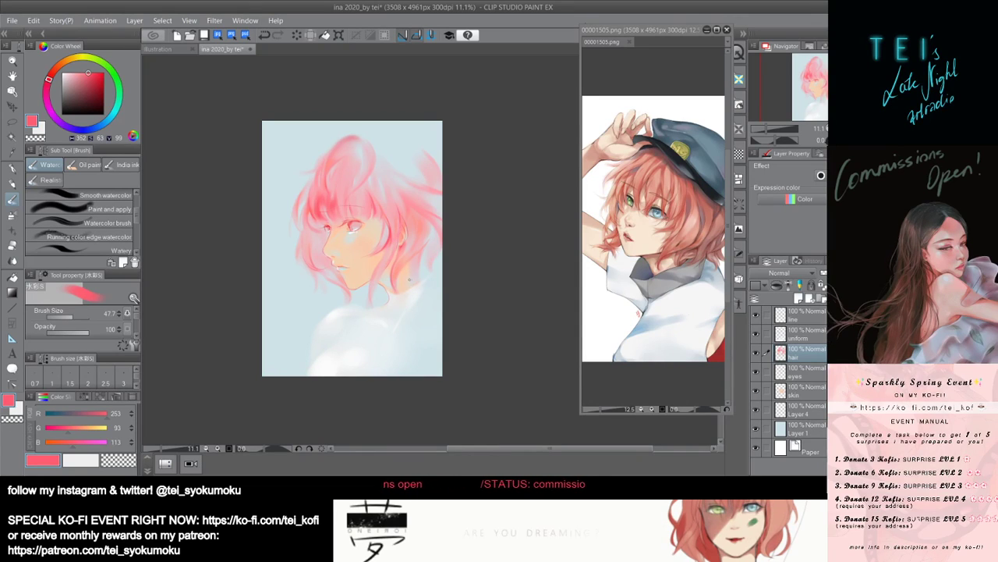
key(bracketright)
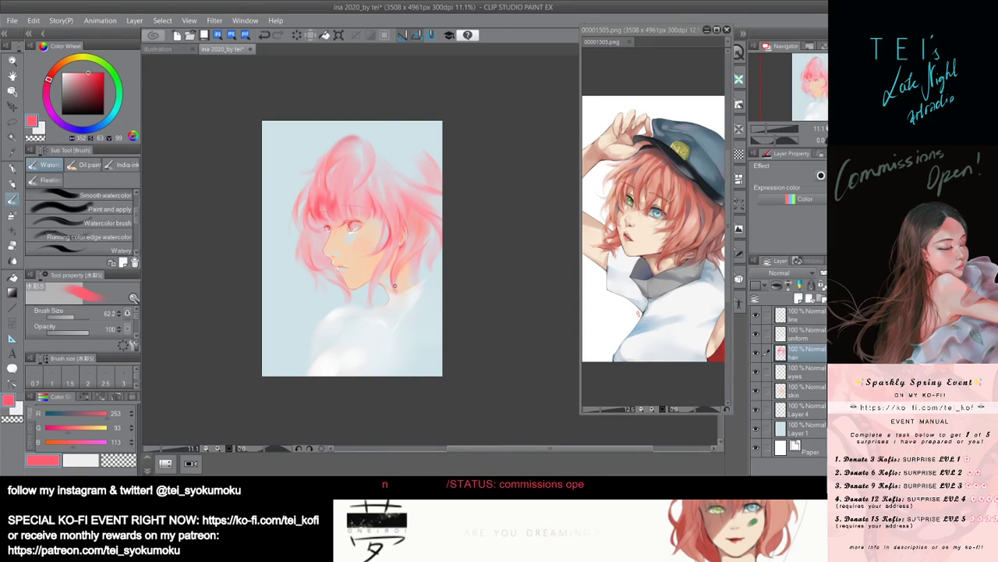
key(bracketleft)
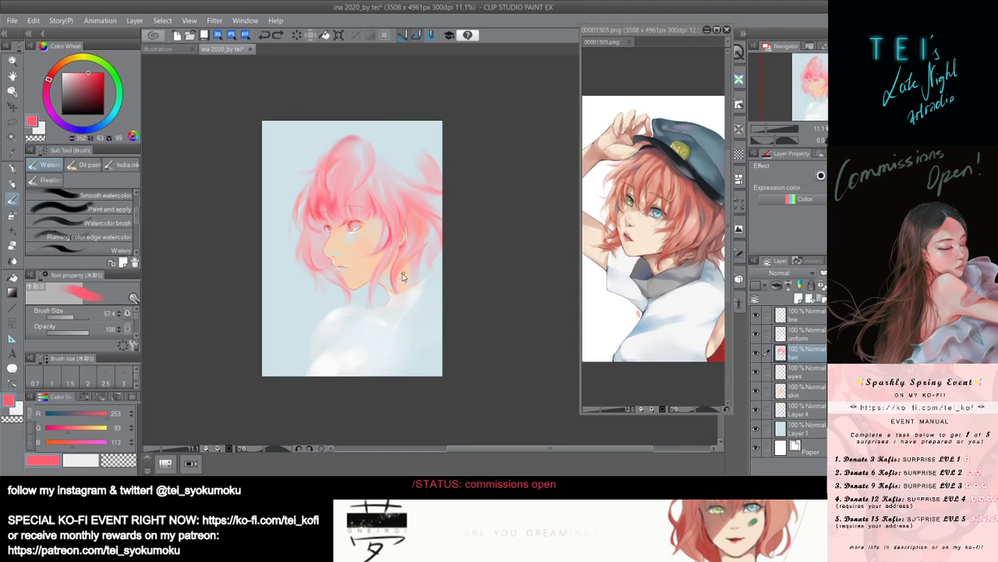
key(bracketright)
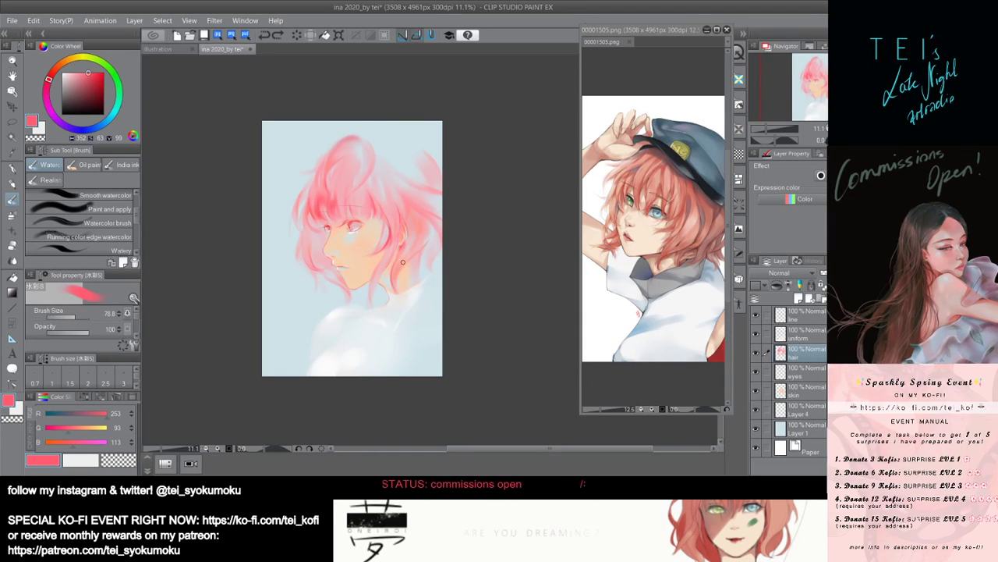
key(bracketleft)
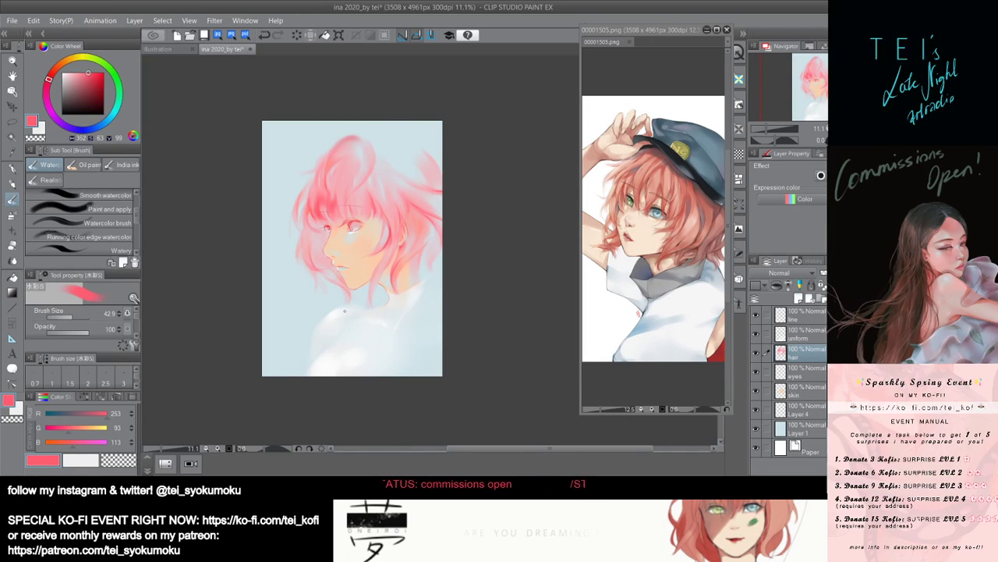
Enlarge the brush to 203.2 and work over the hair between the near eye and the ear.
scroll(363, 314, up, 3)
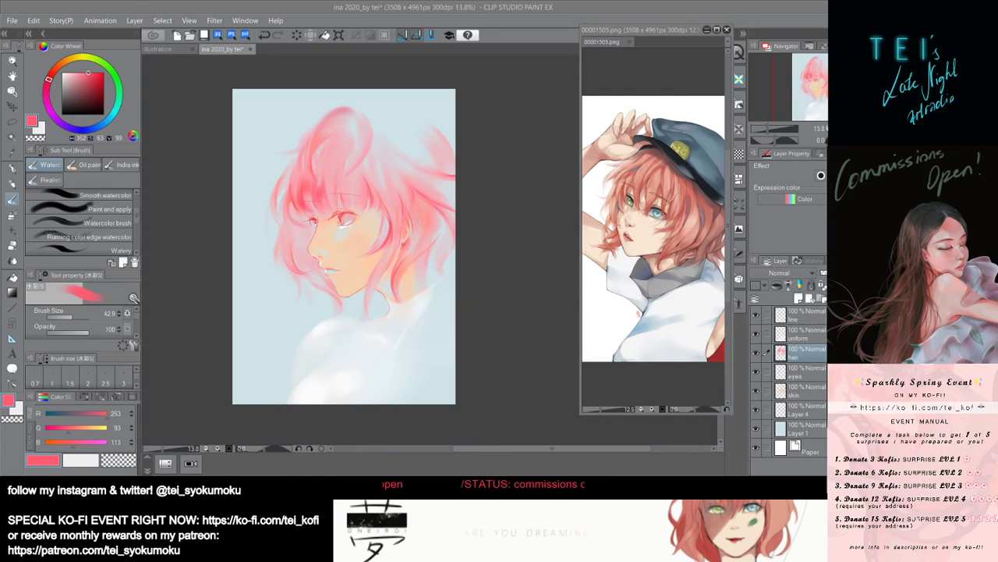
scroll(331, 338, down, 1)
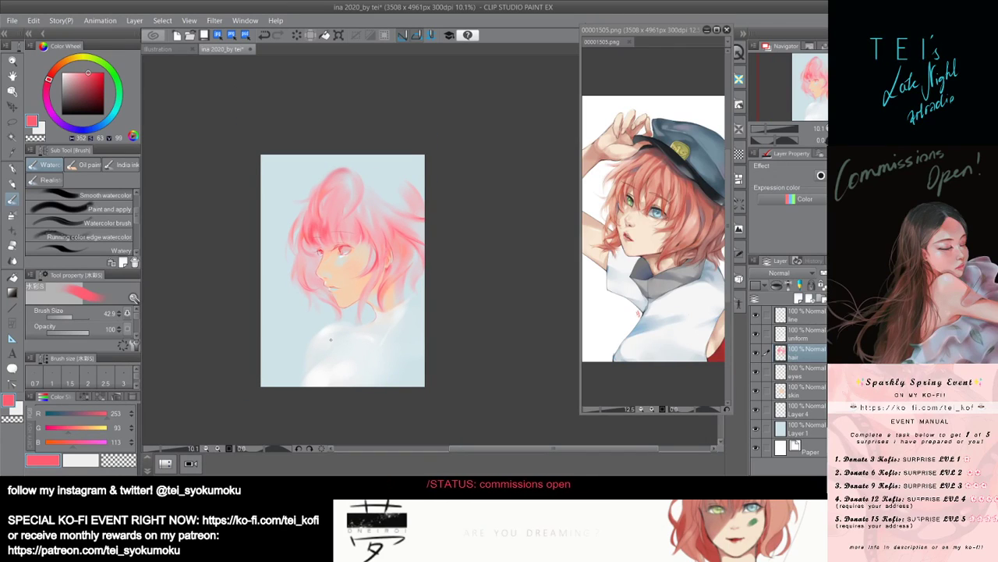
drag(383, 250, 389, 249)
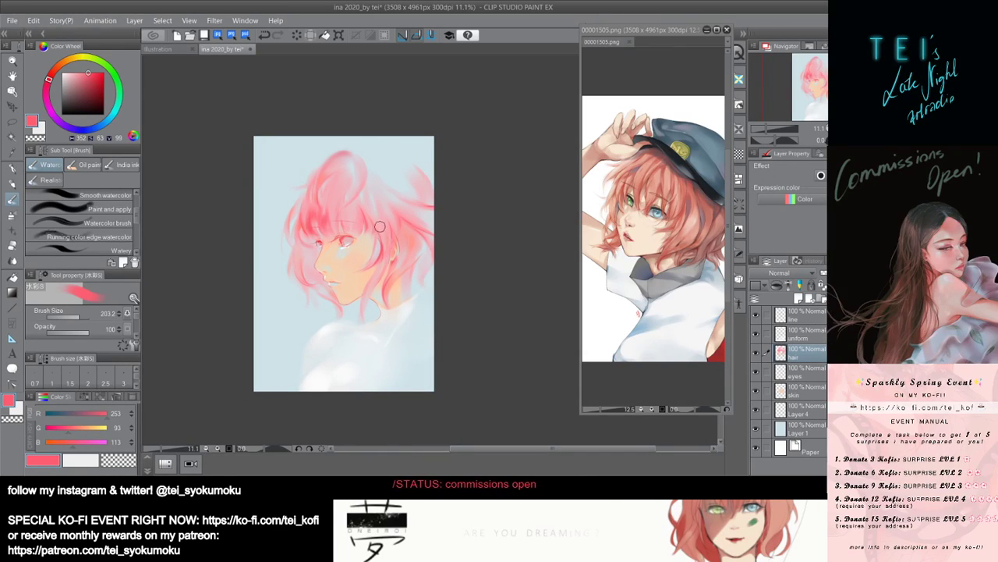
scroll(421, 227, down, 2)
scroll(406, 234, up, 1)
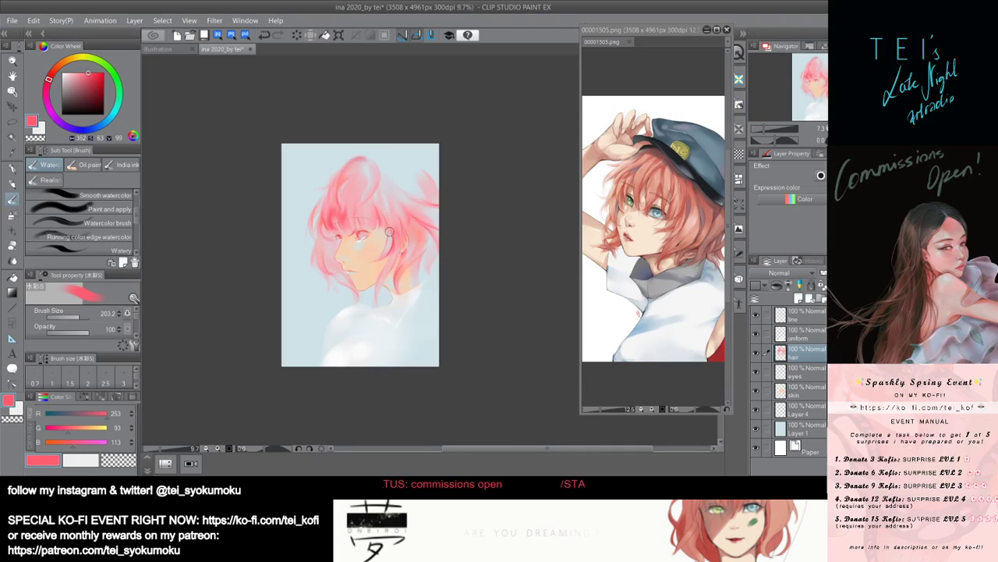
Try pink-red strokes over the hair behind the ear at brush sizes 140.7 and 369.7, and undo them.
scroll(314, 249, up, 2)
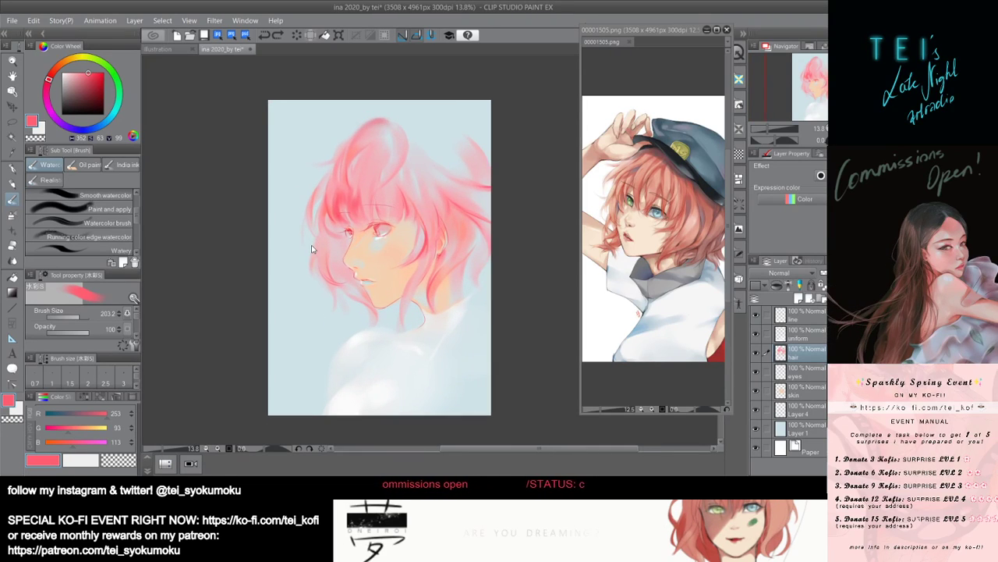
scroll(273, 249, down, 3)
scroll(361, 208, up, 1)
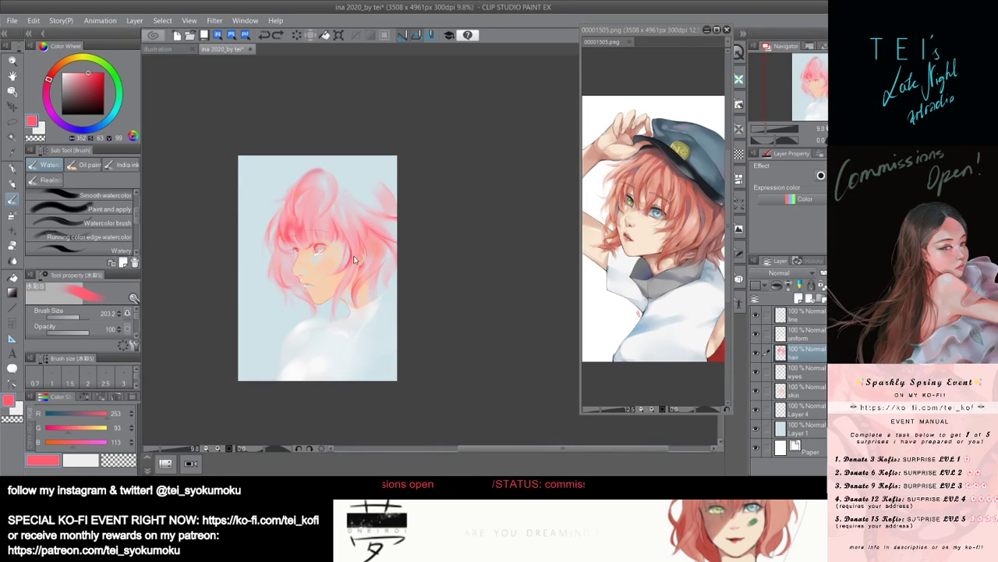
key(bracketleft)
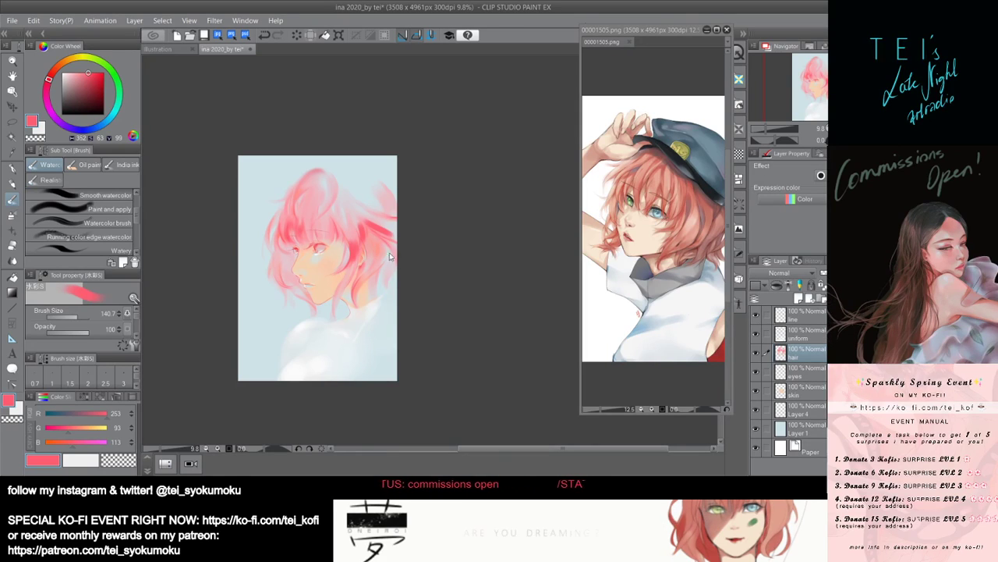
key(])
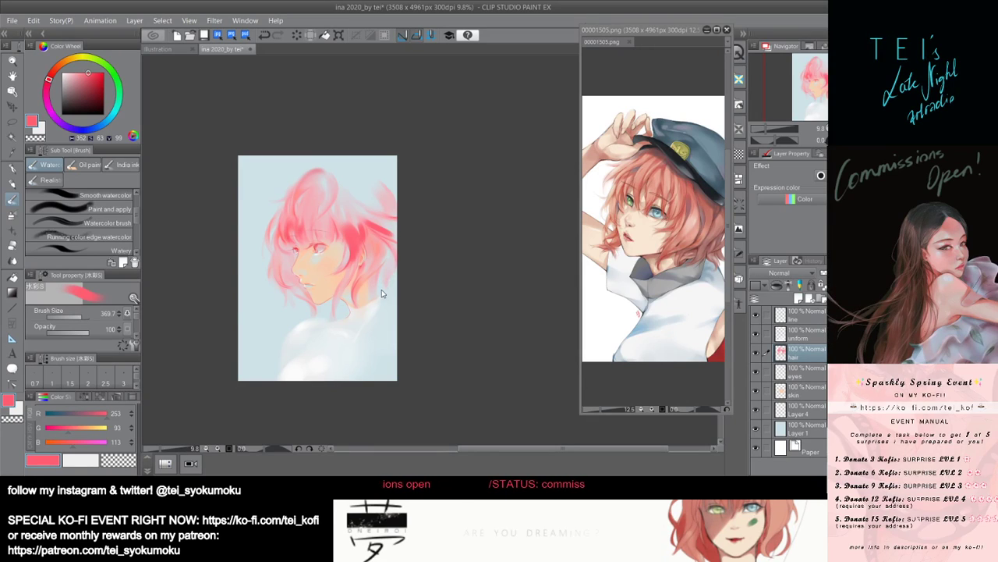
key(ctrl+z)
key(ctrl+z)
key(ctrl+z)
key(ctrl+z)
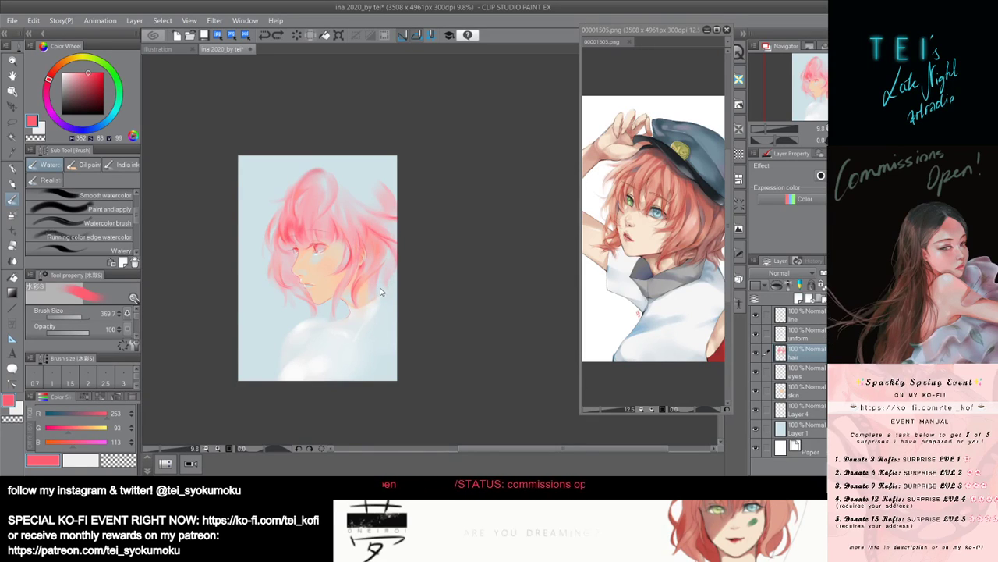
Brush the hair near the ear and behind the crown at sizes 180.9 and 287.9, and add front crown strands at 47.5.
drag(364, 247, 359, 246)
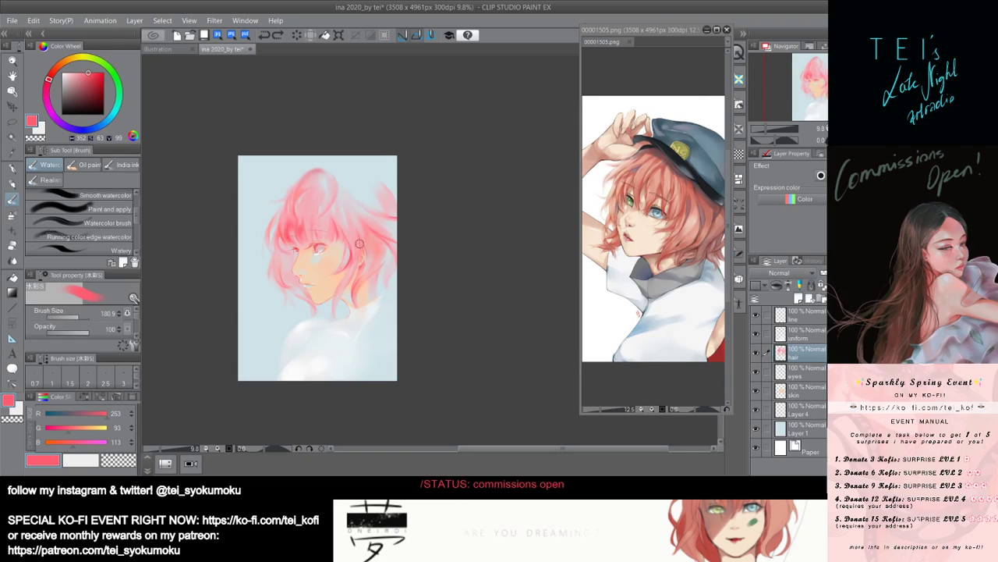
drag(365, 188, 367, 188)
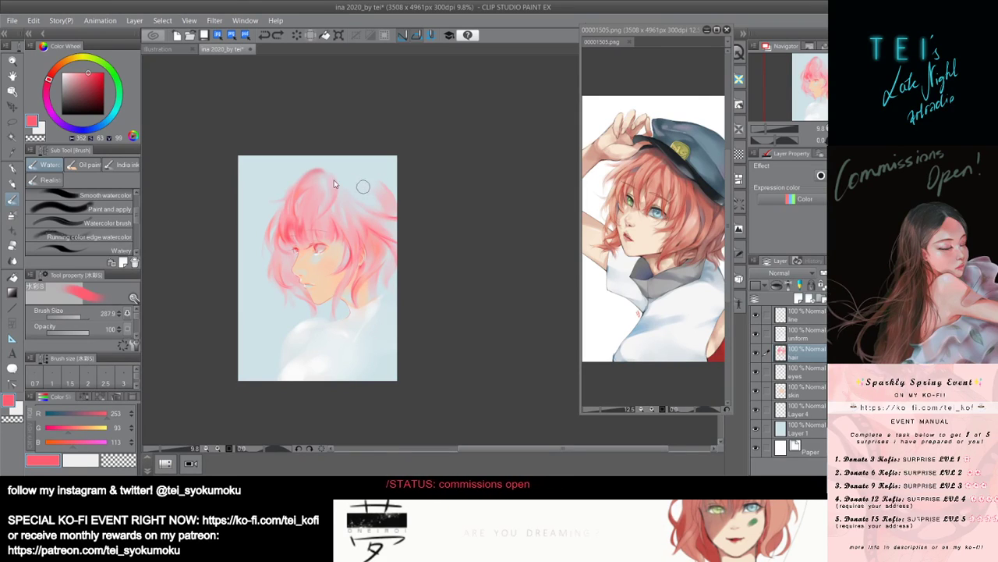
key(bracketleft)
key(bracketleft)
key(bracketleft)
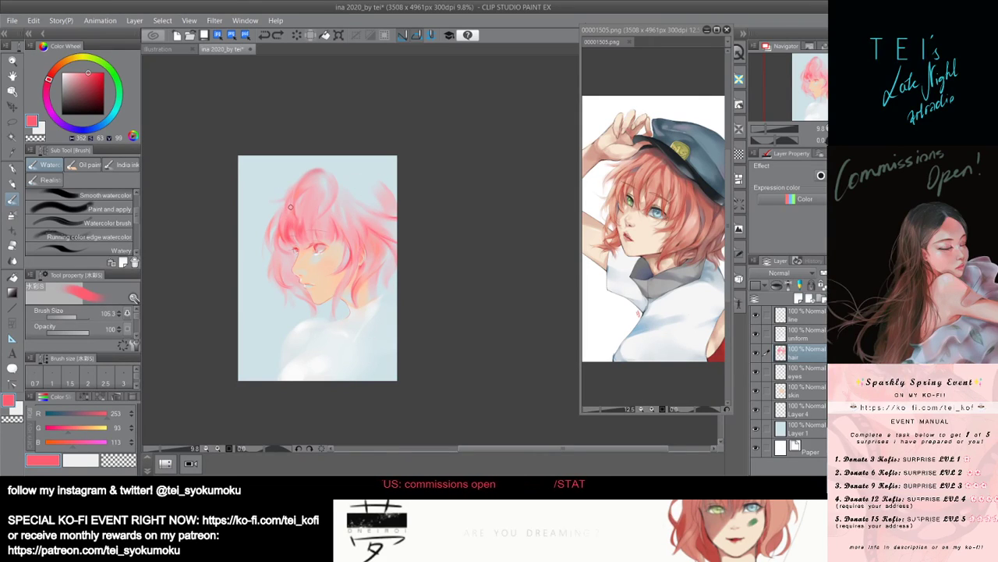
key(bracketleft)
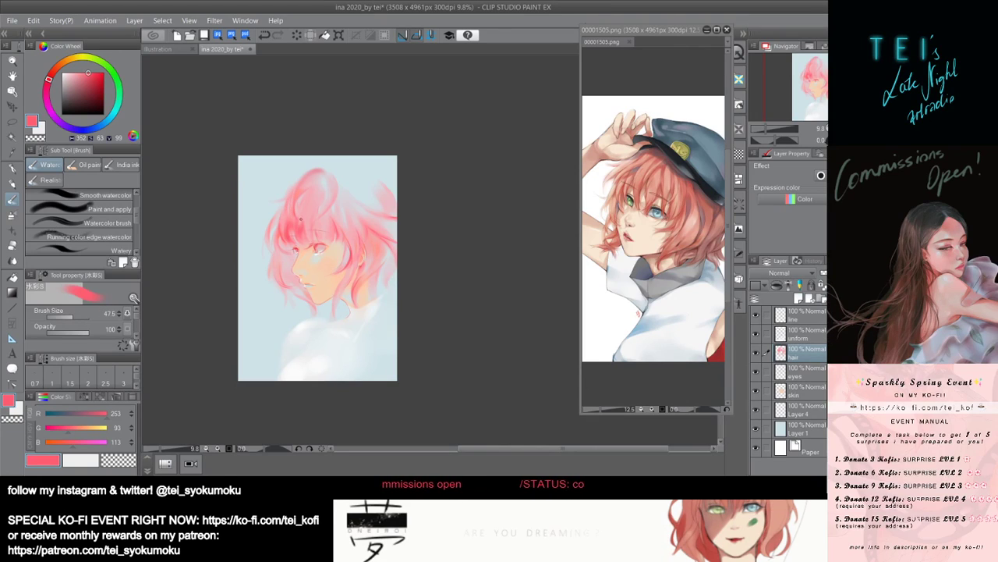
drag(290, 205, 293, 219)
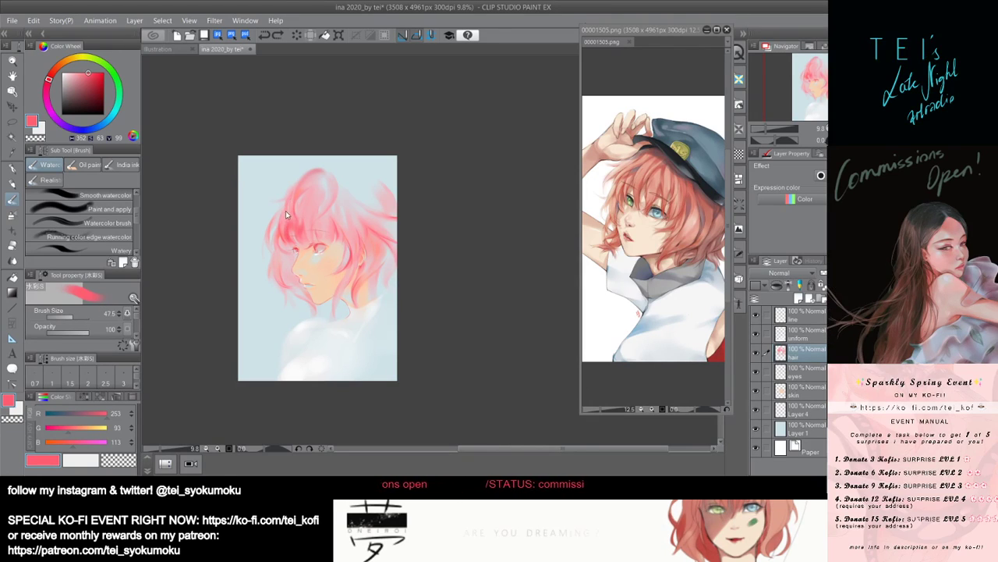
Set the brush size to 20.6 and paint fine pink-red strands along the front of the crown.
key(bracketleft)
key(bracketleft)
key(bracketleft)
key(bracketleft)
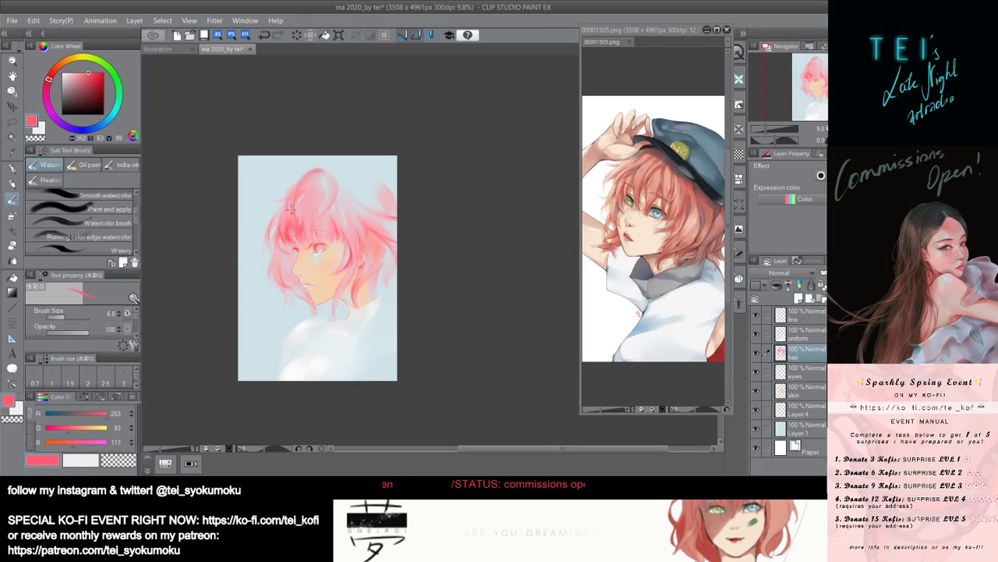
key(bracketright)
key(bracketright)
scroll(283, 201, up, 2)
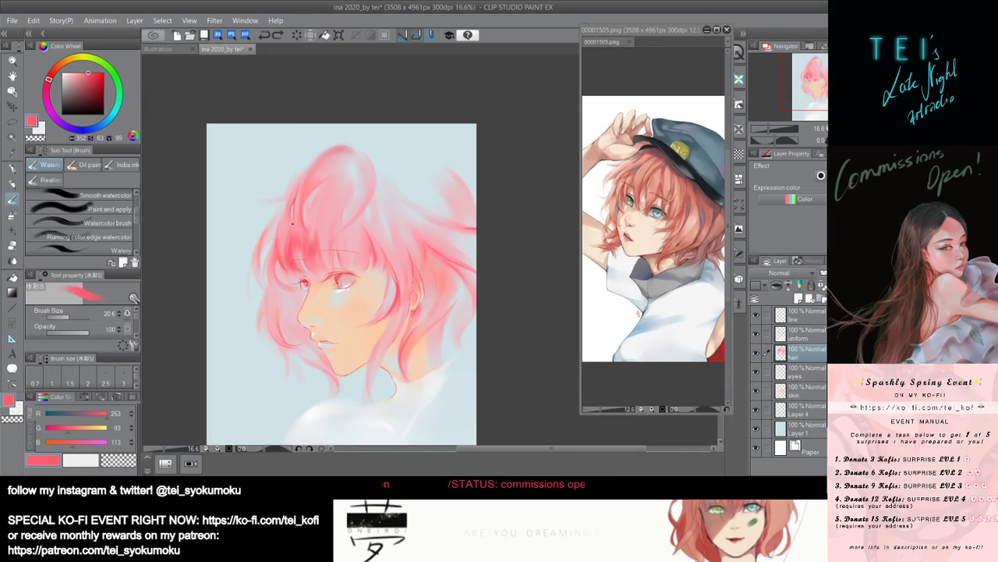
drag(309, 190, 248, 192)
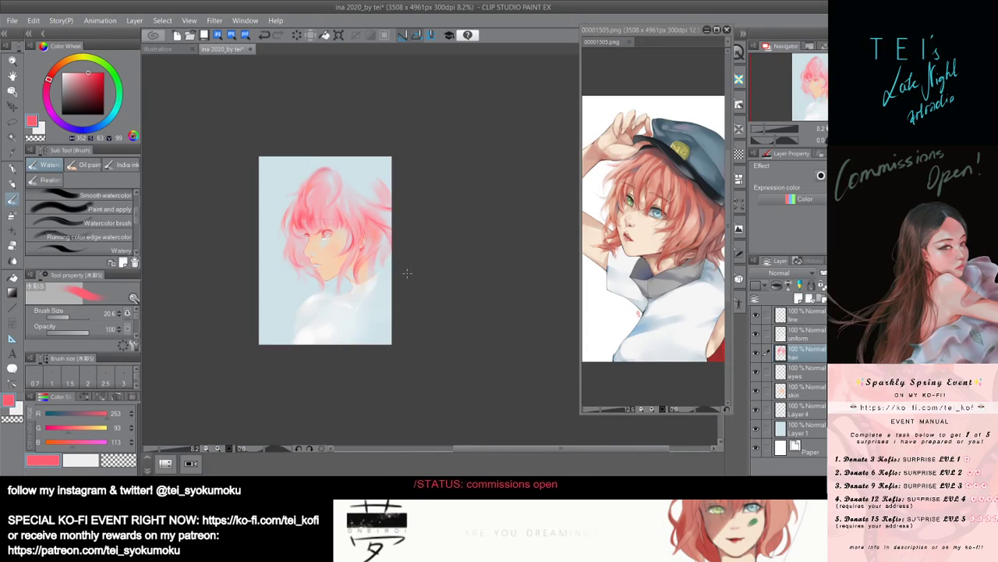
Paint fine pink-red strands in the hair in front of the face at brush size 20.6.
drag(268, 264, 293, 264)
scroll(416, 220, up, 1)
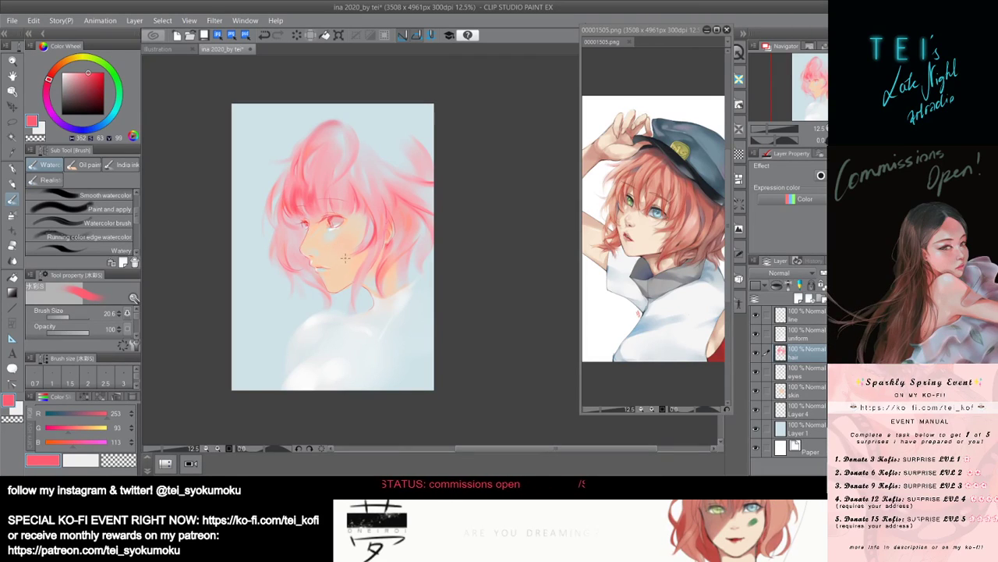
scroll(347, 260, down, 1)
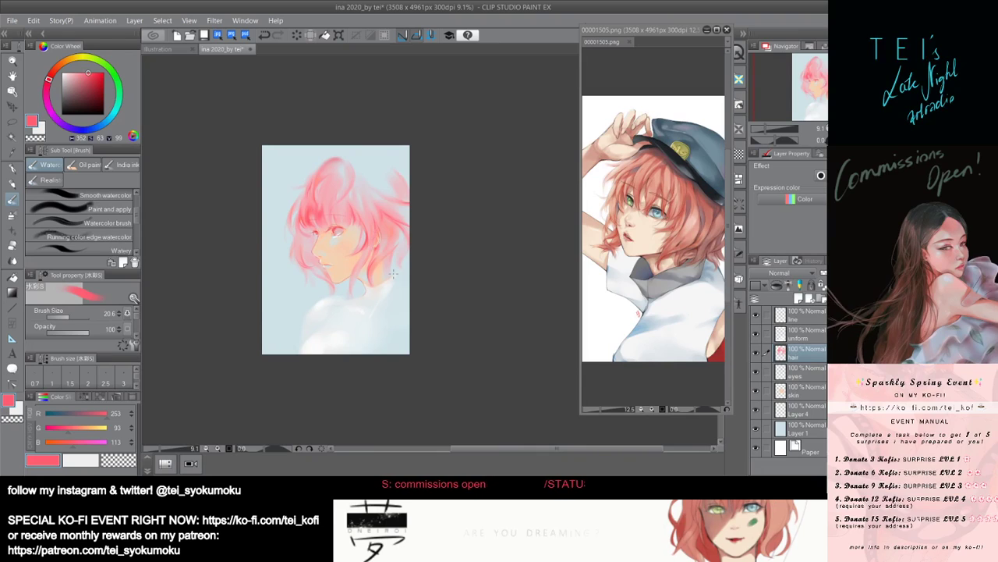
scroll(377, 270, up, 1)
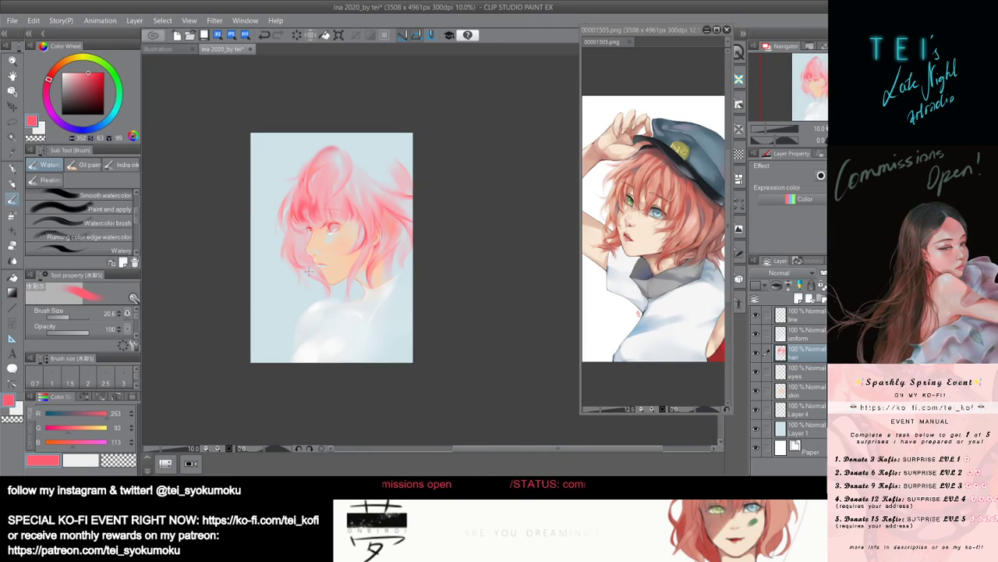
scroll(309, 273, up, 1)
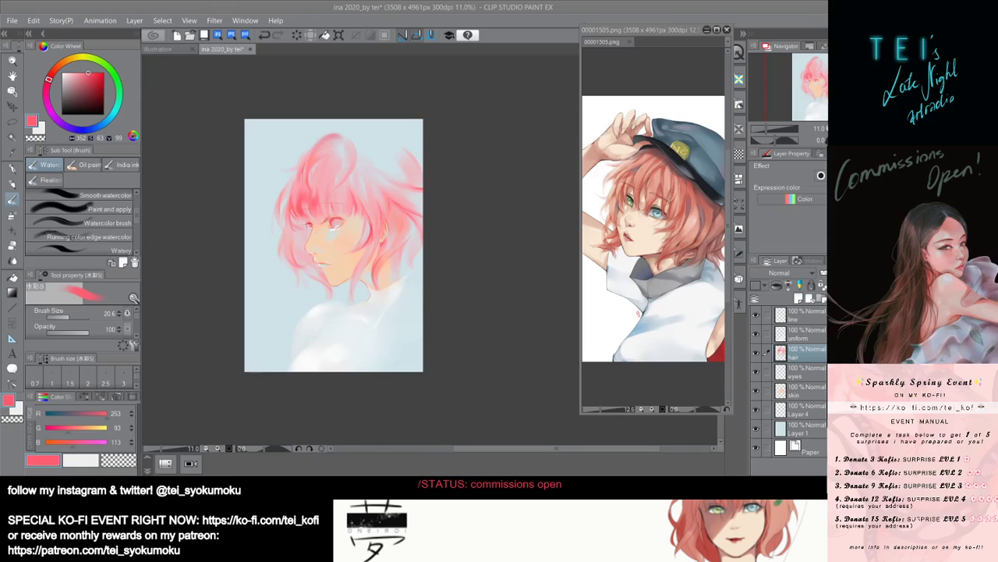
Paint and blend pink-red strands from the crown into the fringe, varying the brush size between 24.9 and 154.0.
click(70, 318)
drag(318, 173, 311, 209)
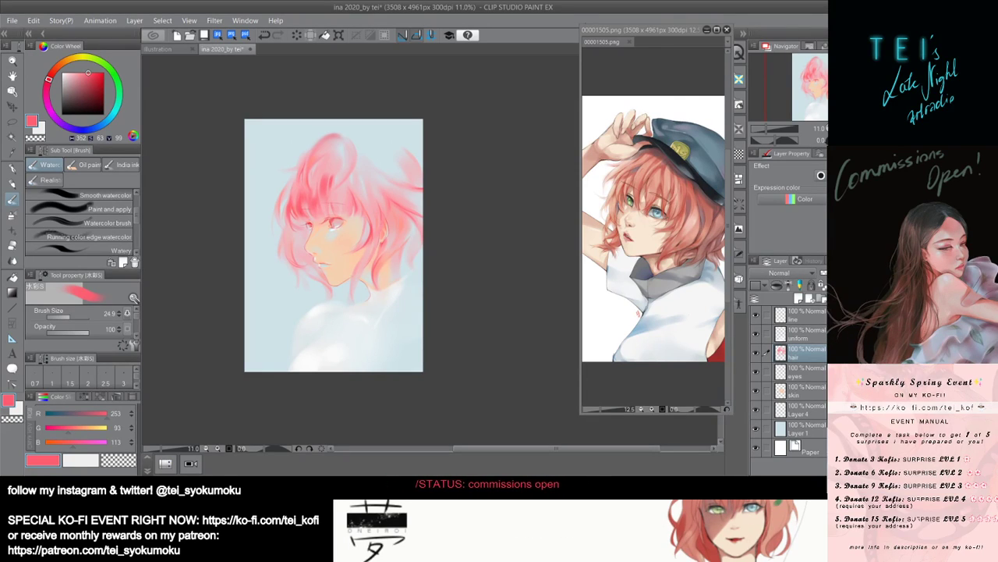
drag(322, 190, 327, 187)
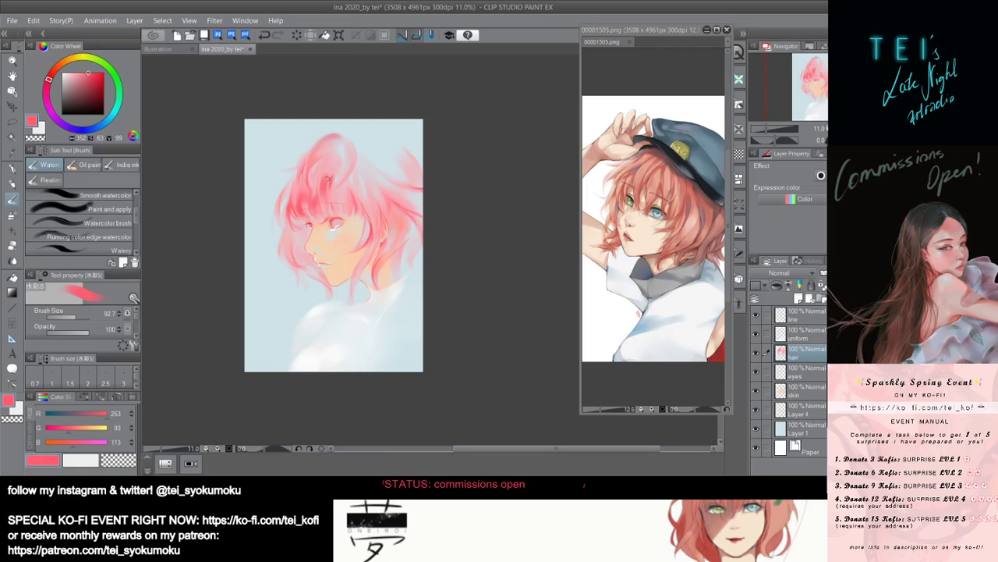
key(])
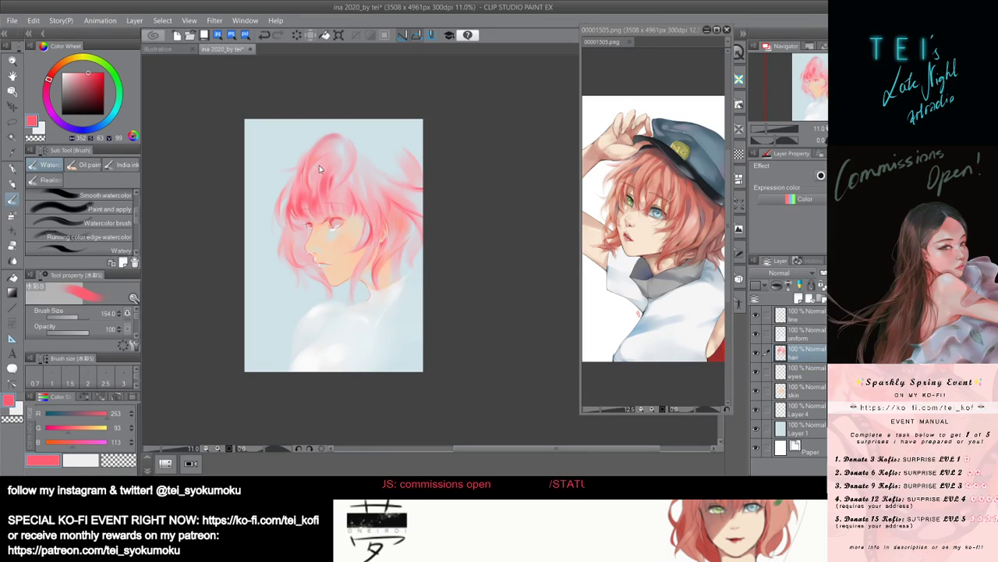
drag(319, 165, 328, 170)
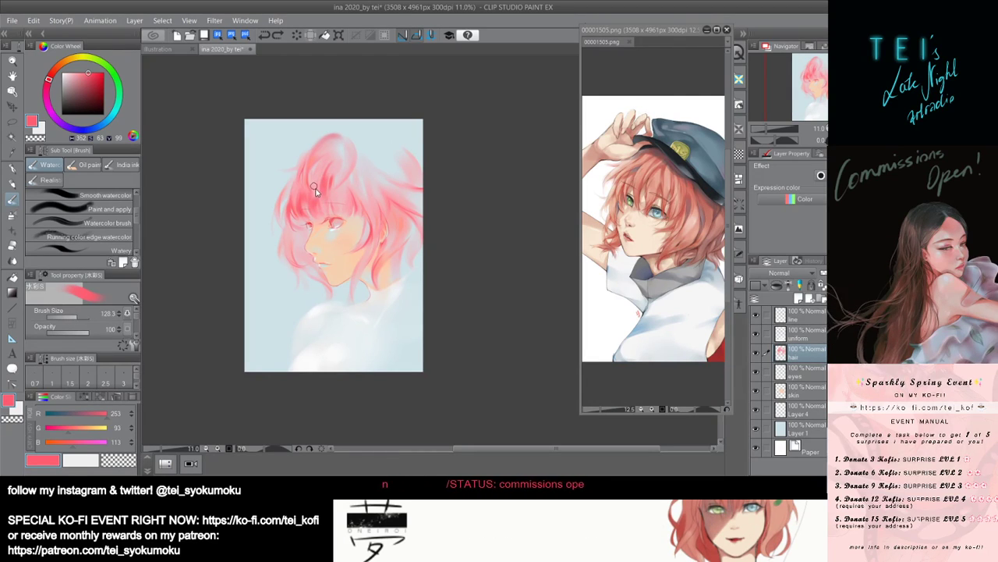
drag(316, 192, 312, 187)
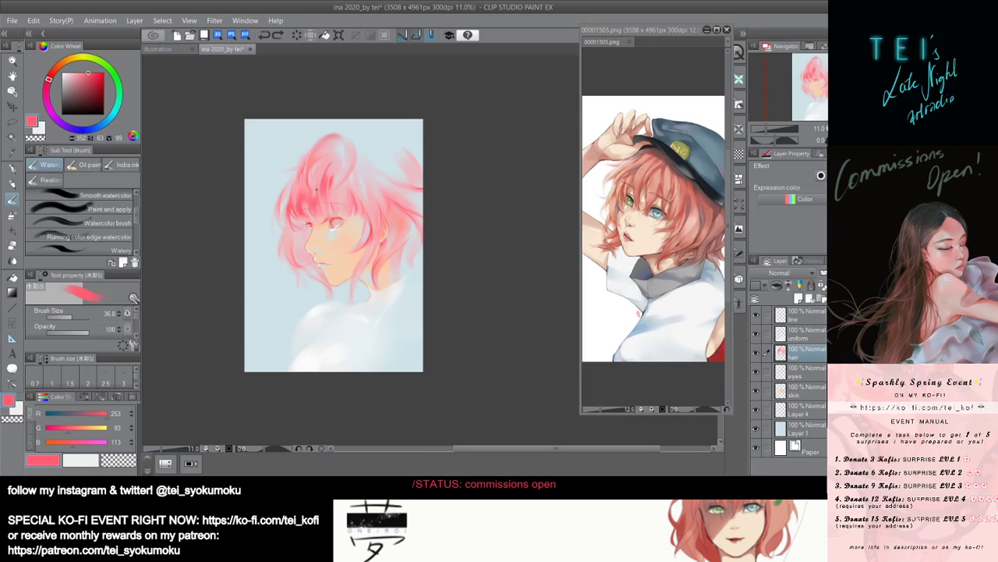
drag(326, 167, 322, 182)
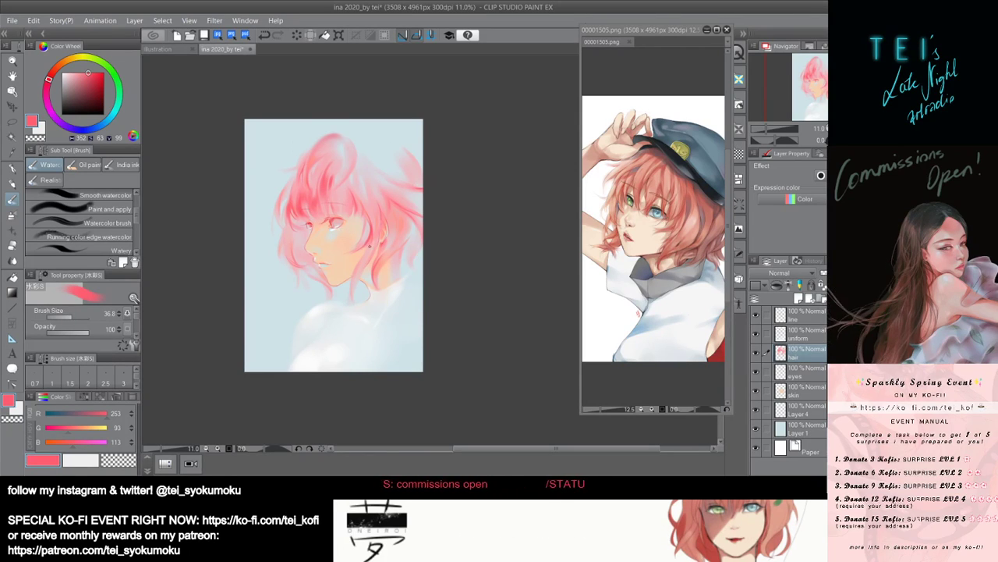
Work over the hair above the ear at brush size 92.0, and add finer strands around it at 36.8.
key(])
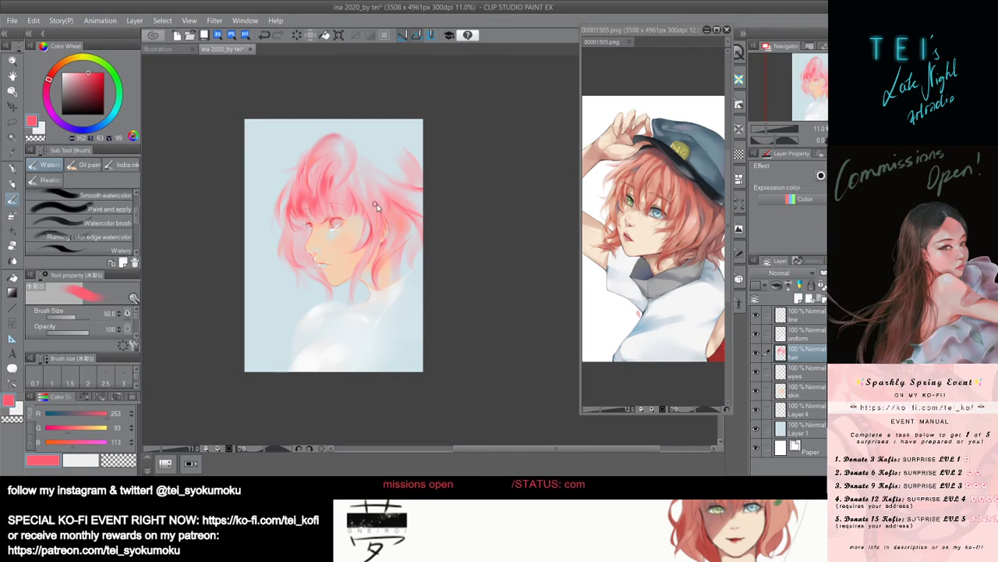
drag(375, 204, 383, 230)
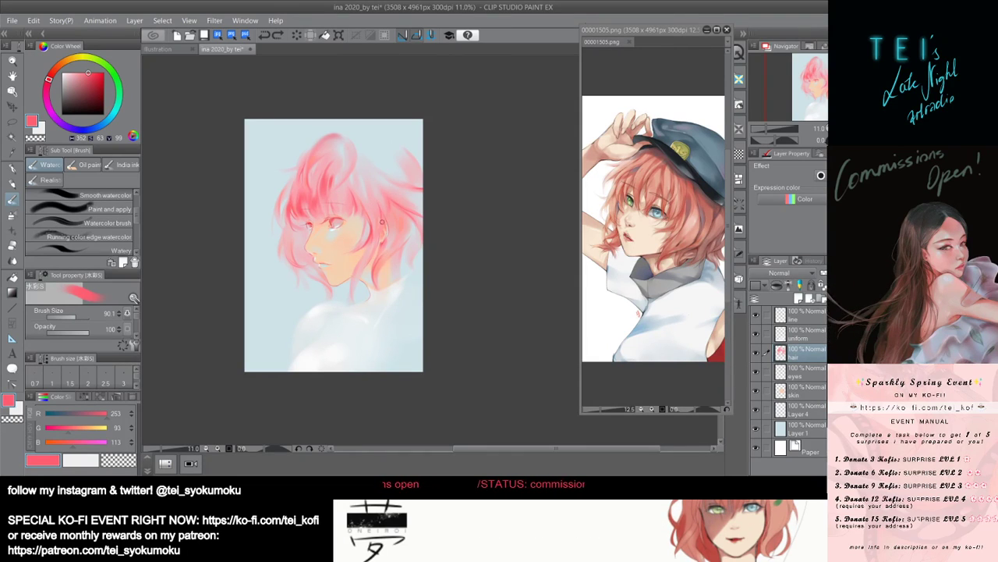
key([)
key([)
key([)
key([)
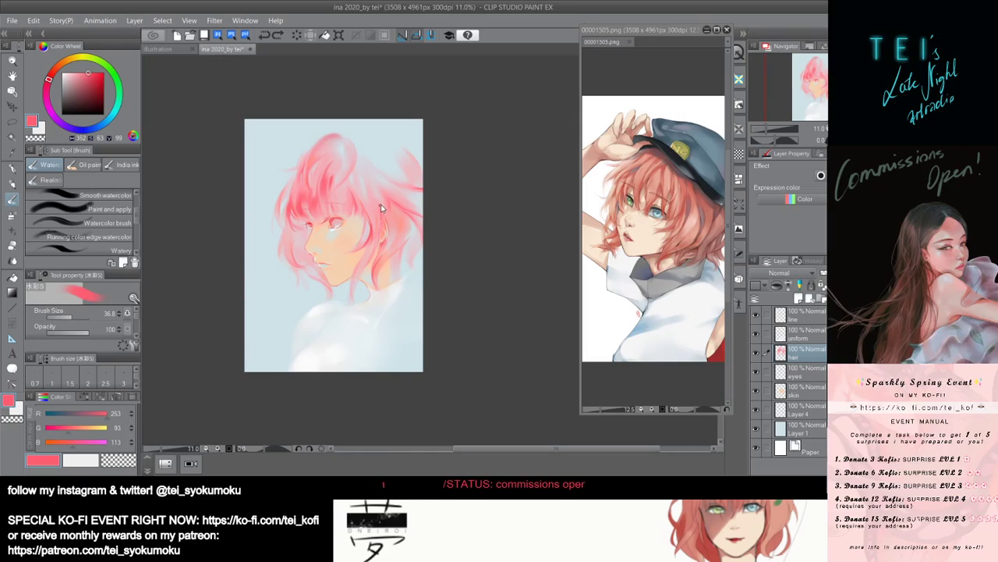
drag(382, 207, 373, 243)
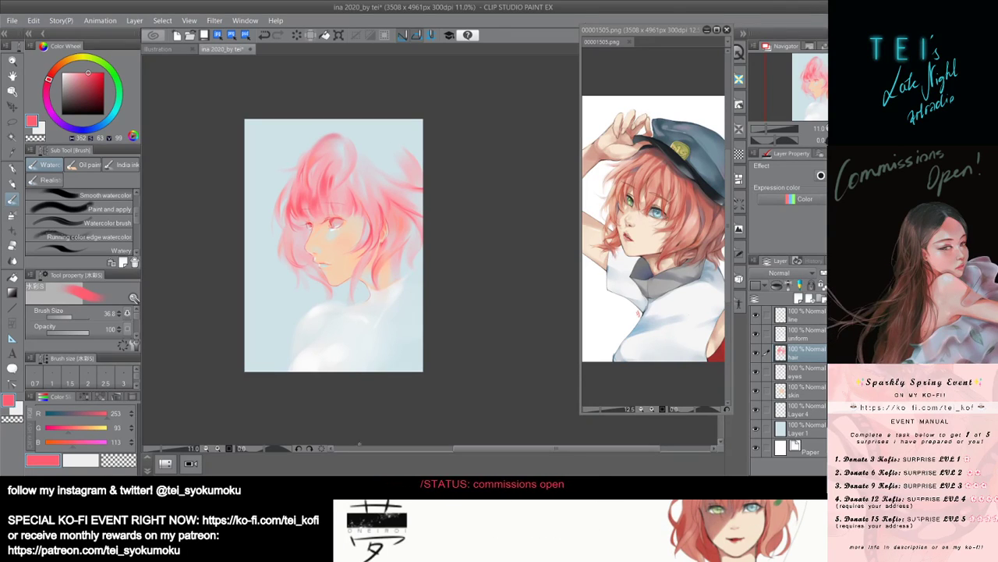
Try a pink-red strand curving down behind the crown, and undo it.
scroll(354, 179, up, 1)
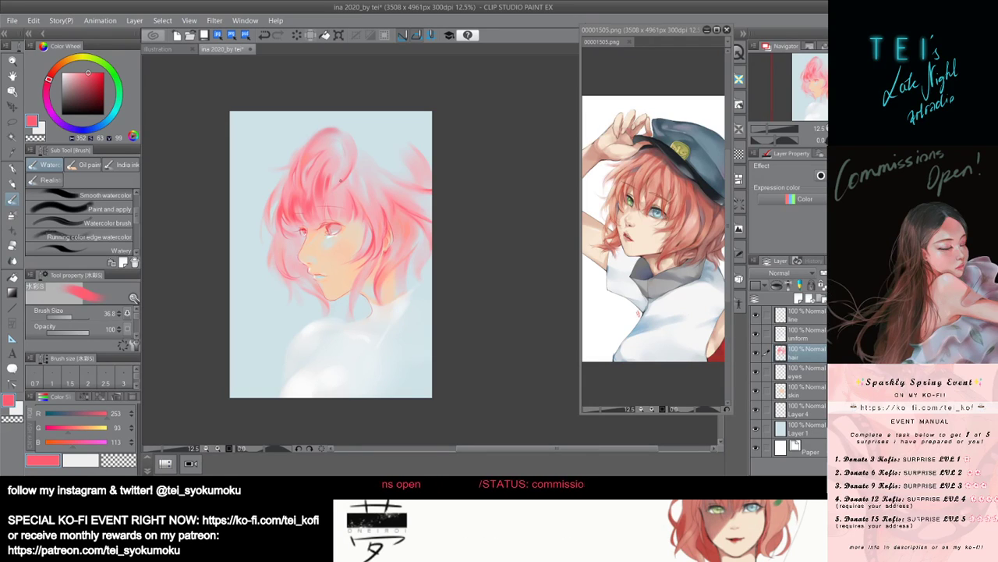
drag(349, 127, 372, 181)
key(ctrl+z)
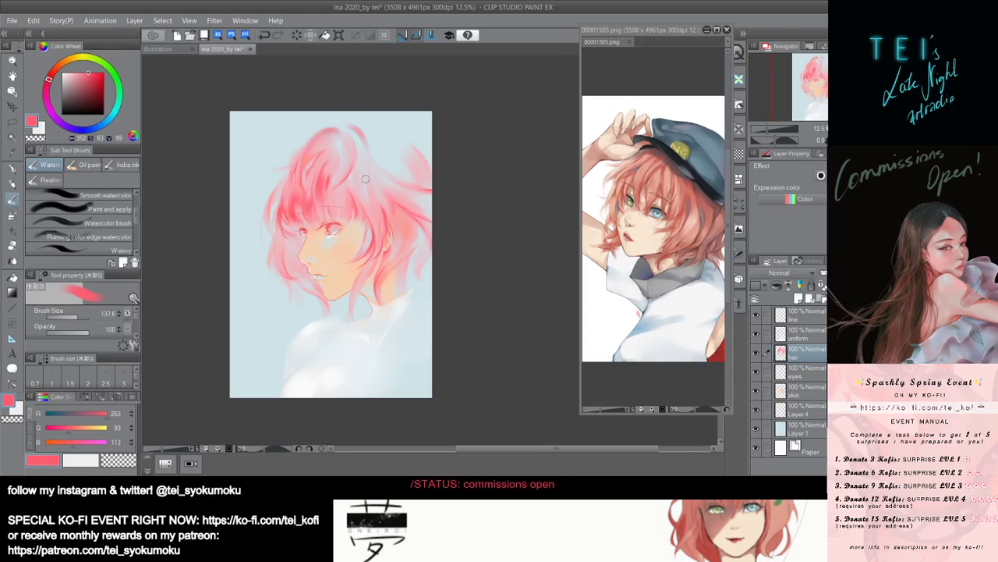
key(ctrl+z)
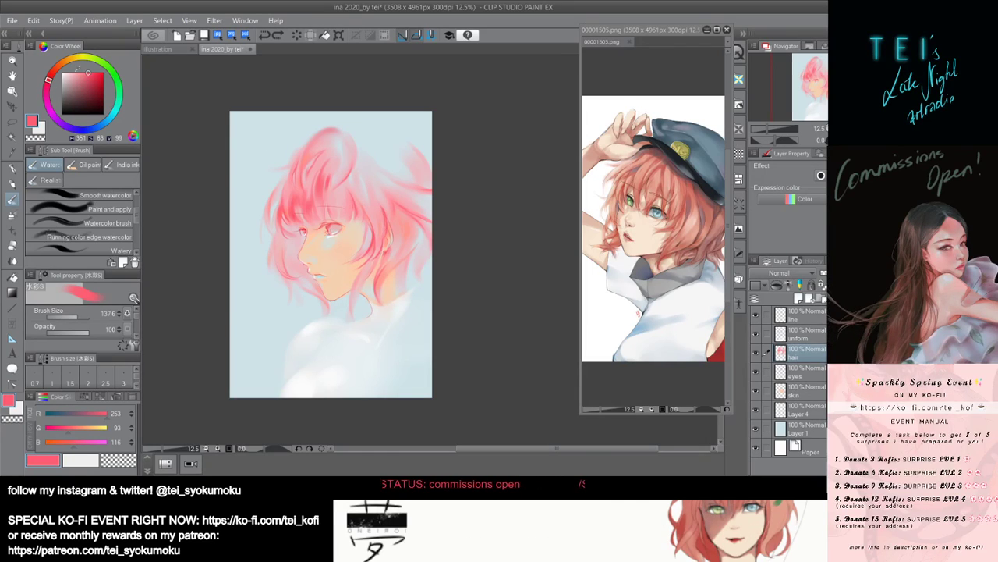
Set the brush colour to lighter pink (RGB 255, 123, 142), and try a stroke behind the crown at size 192.7 before undoing it.
click(85, 71)
drag(85, 71, 84, 71)
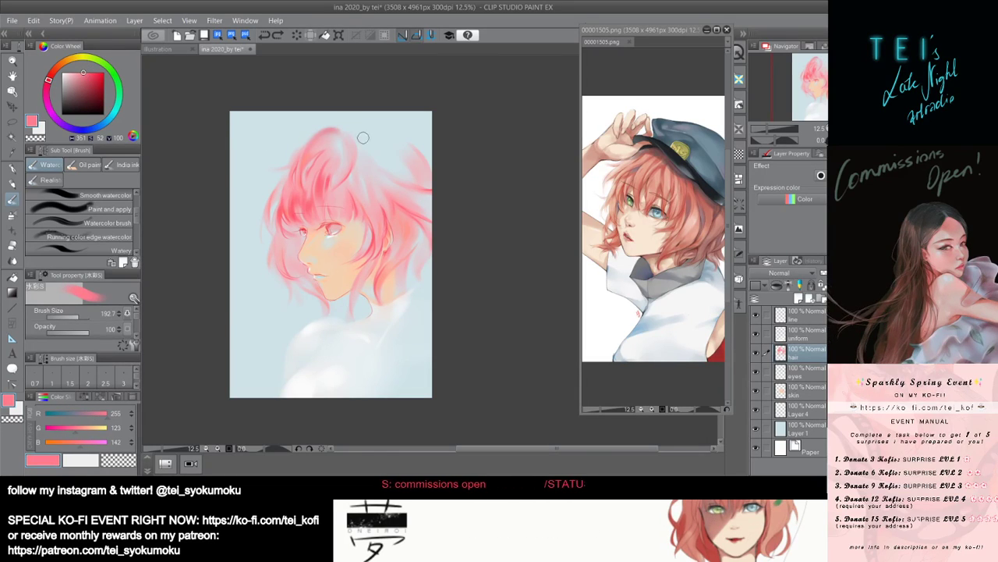
drag(362, 138, 376, 180)
key(ctrl+z)
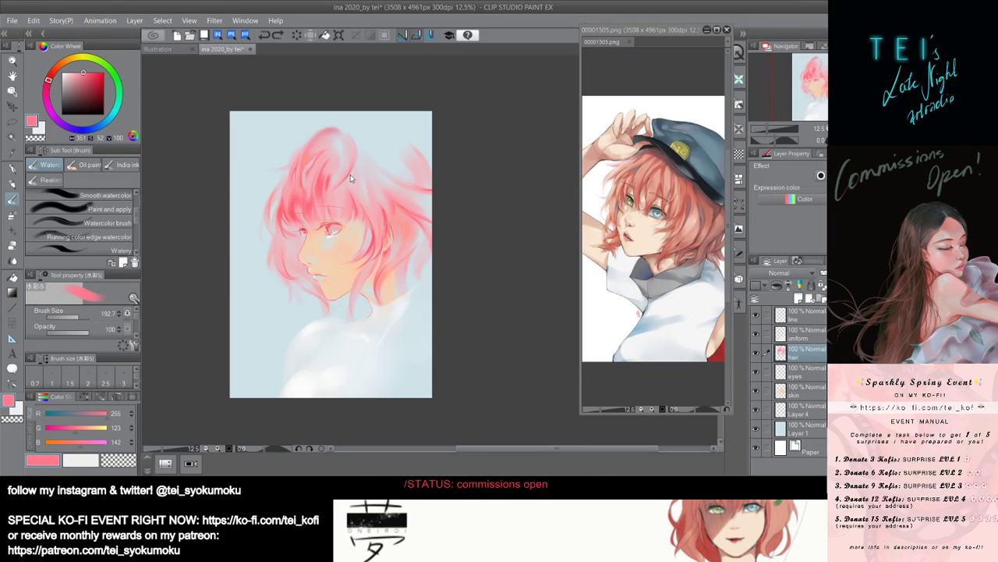
Paint lighter pink strands in the crown, front side lock and hair behind the ear, varying the brush size between 97.0 and 33.3.
drag(351, 173, 348, 175)
key(bracketleft)
drag(287, 256, 283, 259)
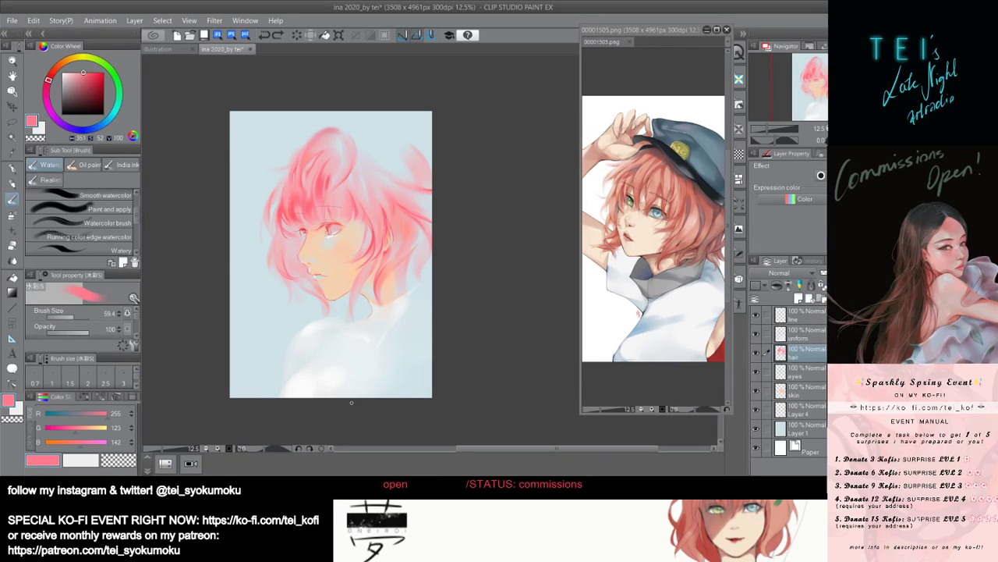
key(])
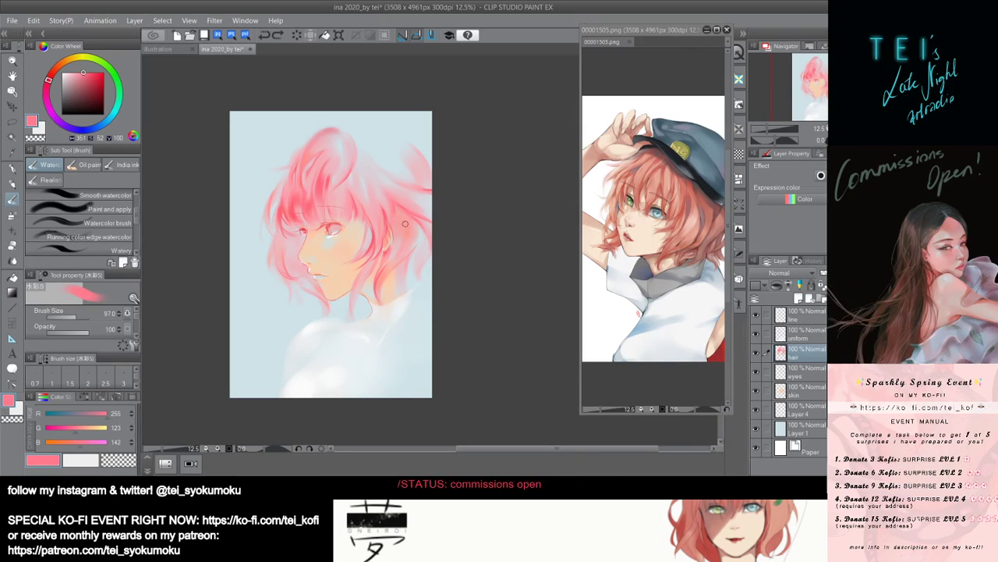
key([)
key([)
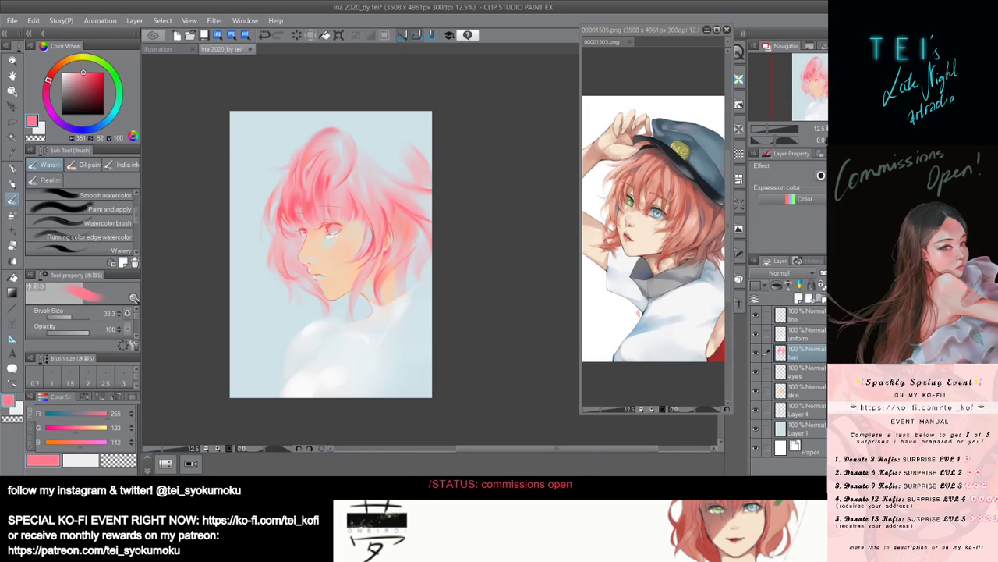
Set the brush size to 74.5 and paint a lighter pink stroke in the hair in front of the ear.
click(74, 317)
drag(346, 197, 349, 205)
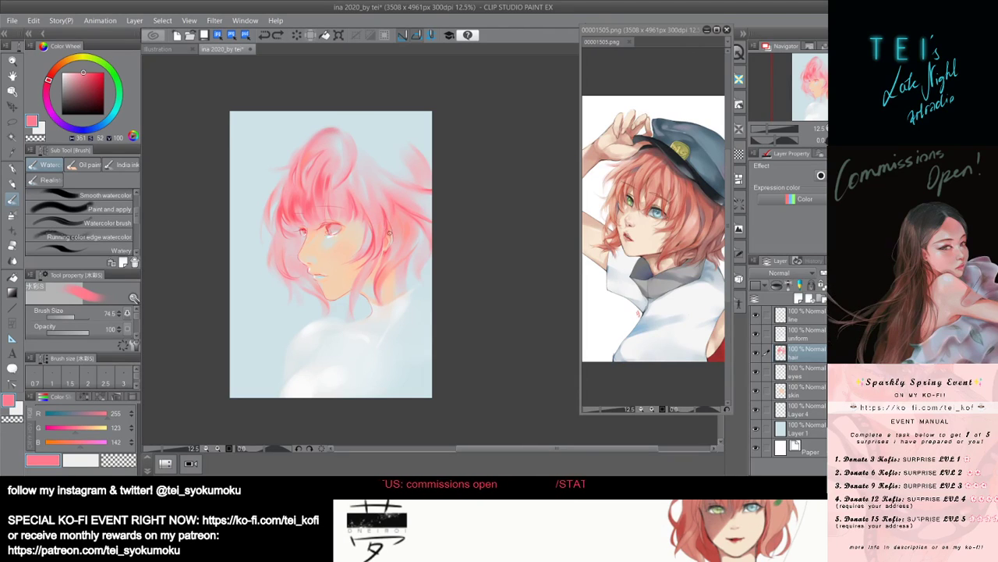
Switch to the skin layer, try light pink (RGB 255, 160, 174) over the cheek and jaw, and undo the last stroke.
click(770, 386)
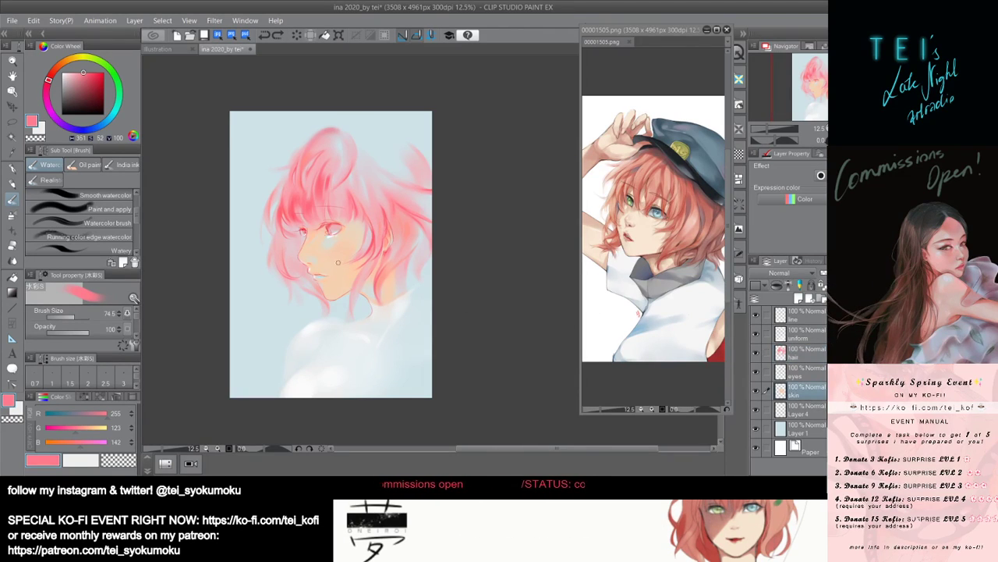
drag(345, 238, 337, 243)
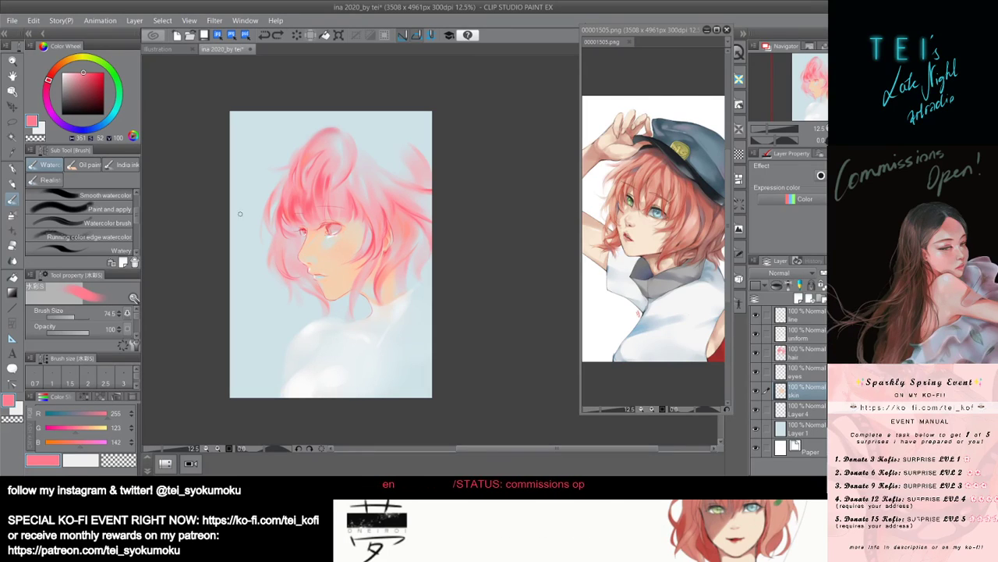
drag(85, 74, 78, 72)
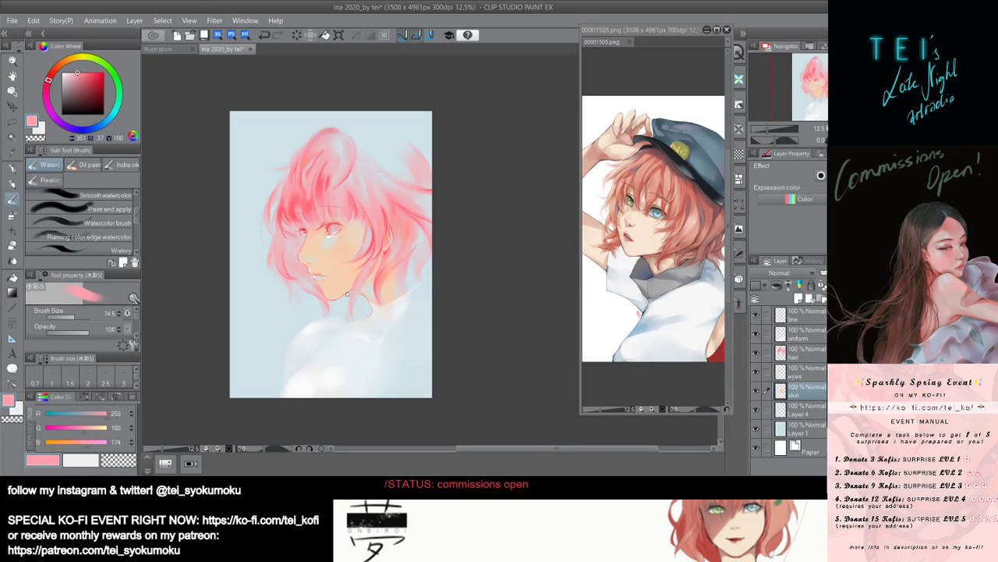
drag(348, 286, 333, 263)
key(bracketright)
key(ctrl+z)
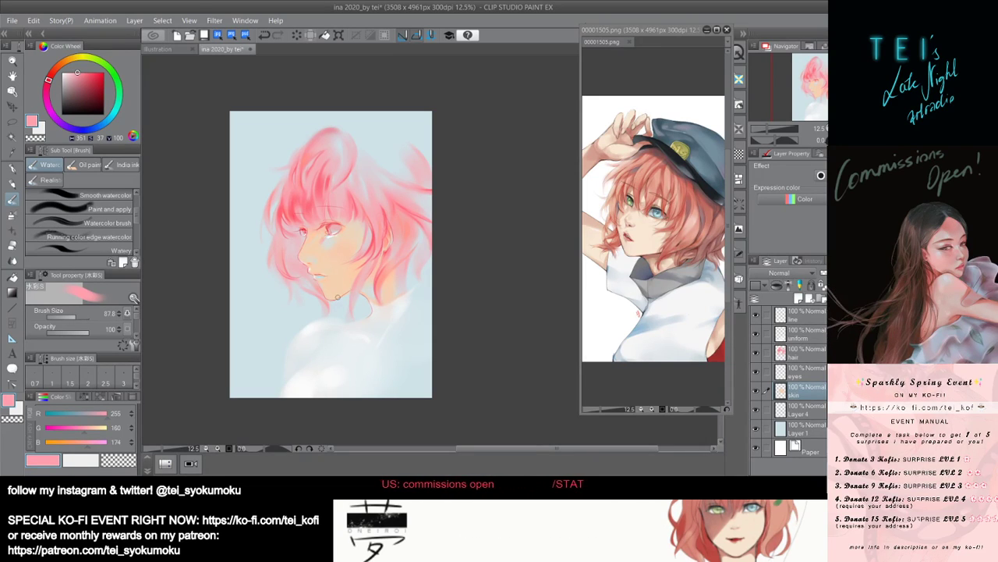
Try orange (RGB 255, 154, 87) on the face, sample peach (RGB 255, 197, 164) beside the near eye, and undo the last stroke.
alt+click(338, 260)
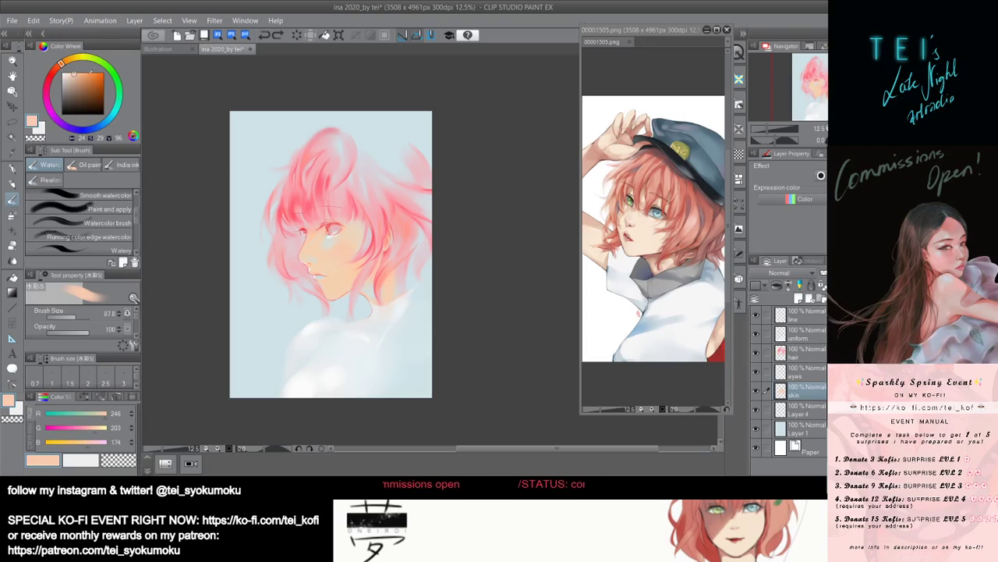
click(89, 72)
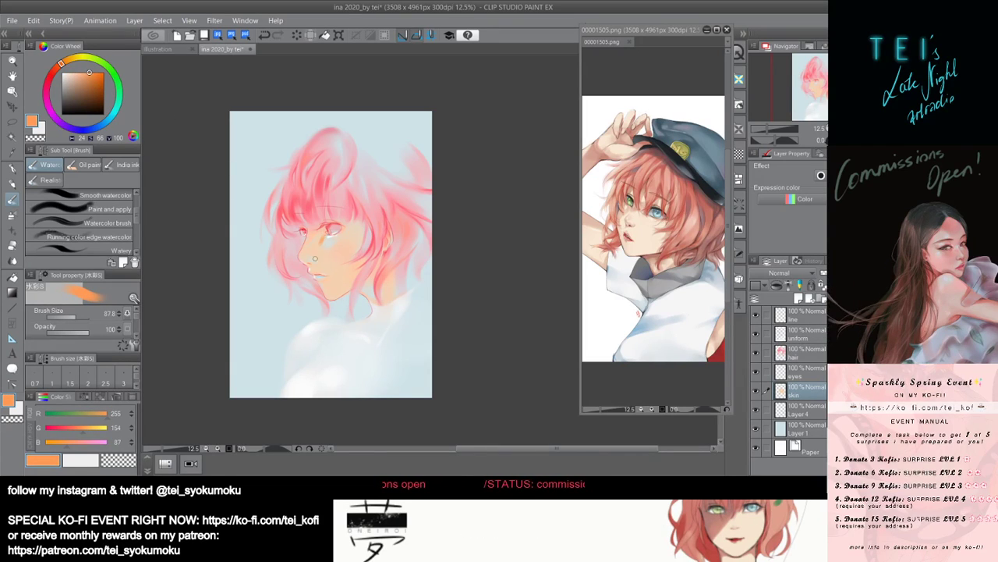
alt+click(346, 224)
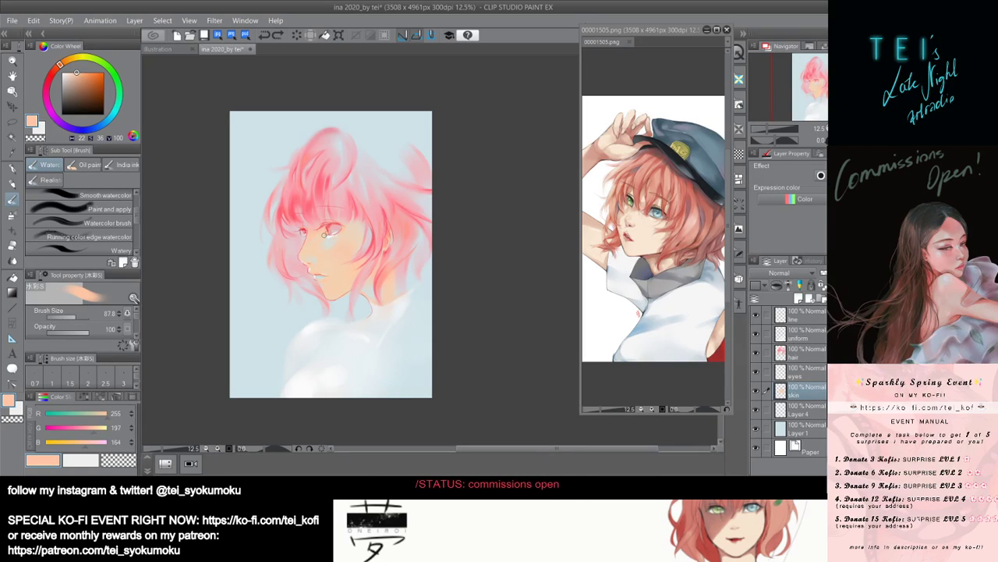
key(ctrl+z)
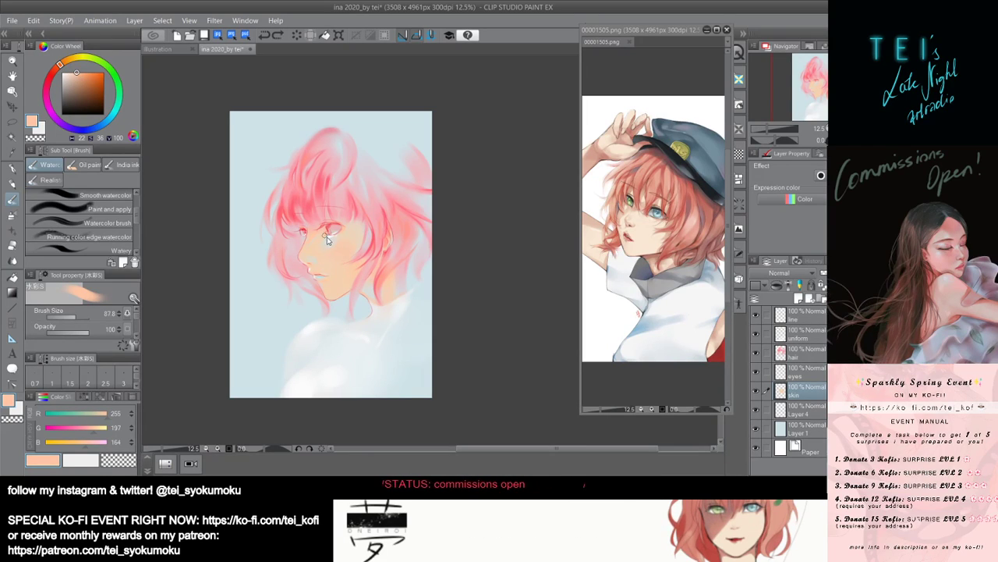
Paint peach skin under the near eye and across the cheek, reducing the brush size from 62.5 to 28.0 for finer strokes.
drag(330, 239, 310, 253)
key(bracketright)
key(bracketright)
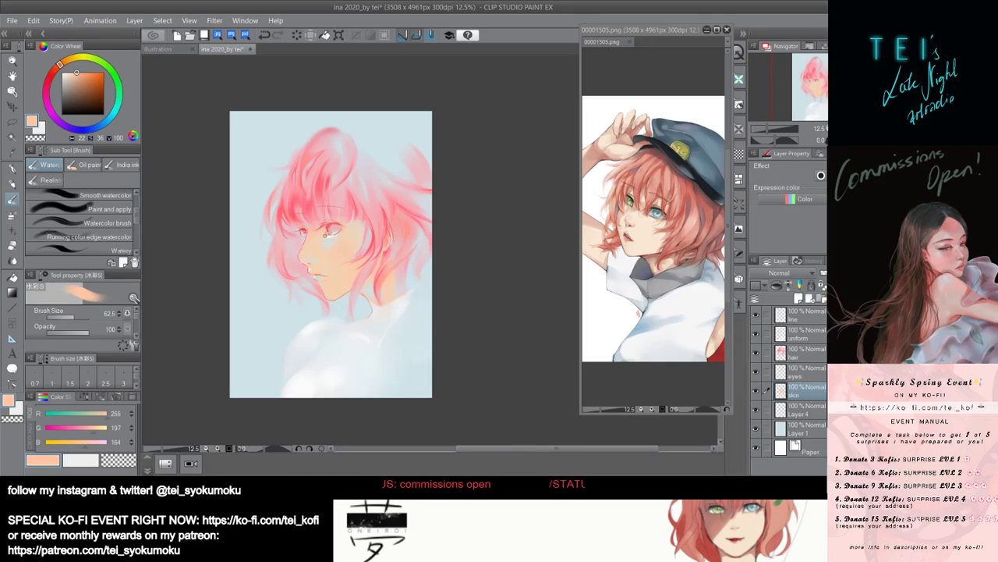
scroll(313, 258, up, 2)
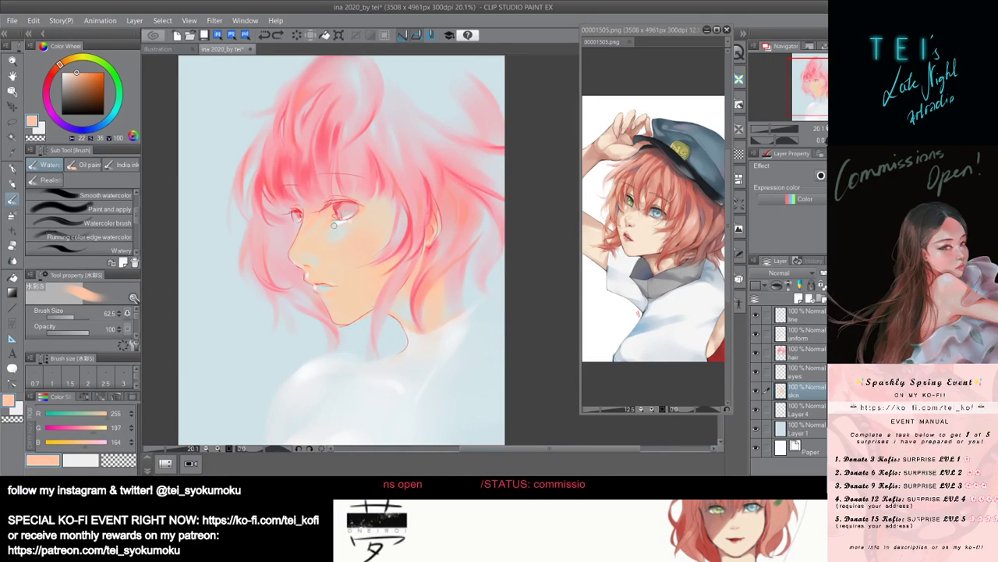
key(bracketleft)
key(bracketleft)
key(bracketleft)
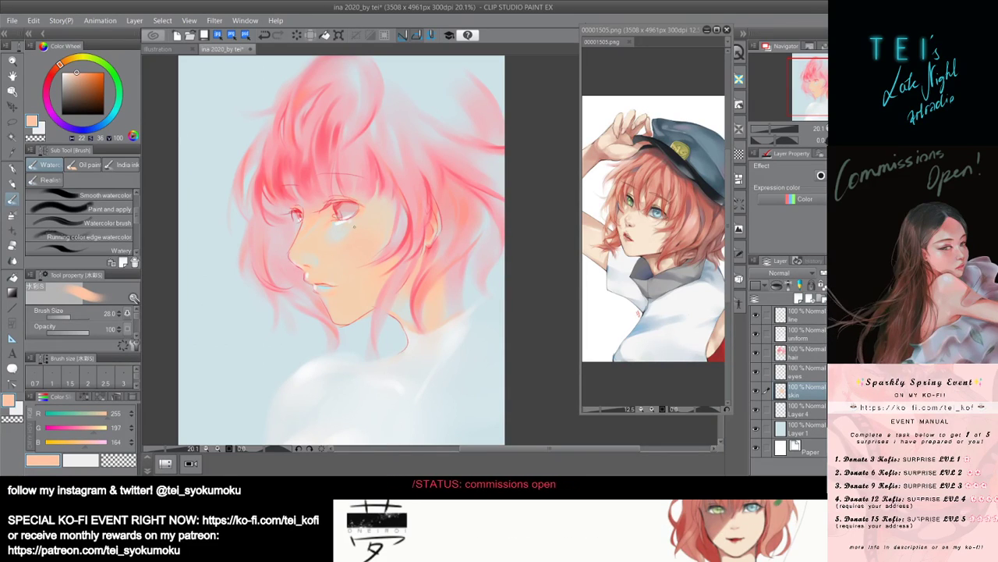
scroll(354, 226, down, 2)
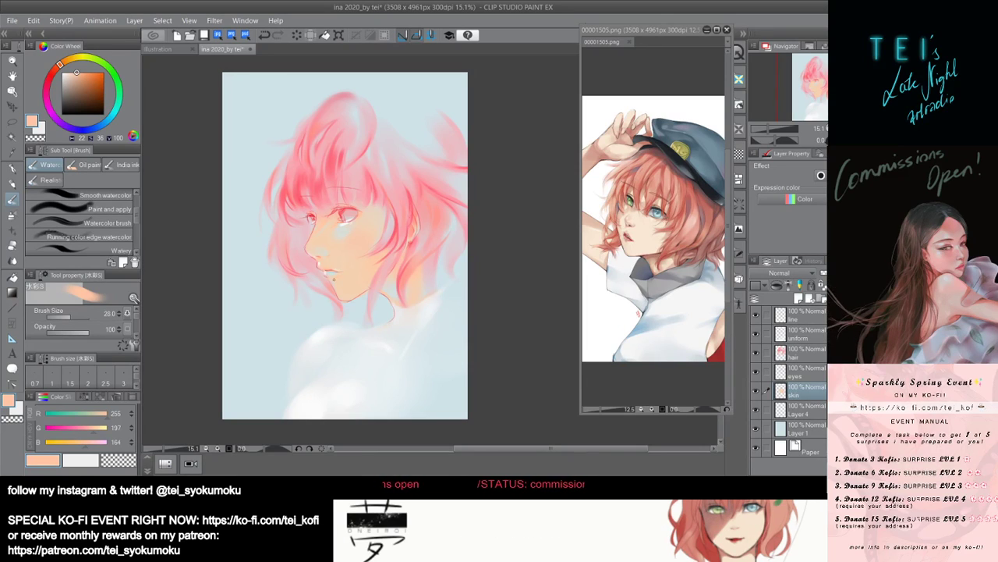
scroll(268, 254, down, 1)
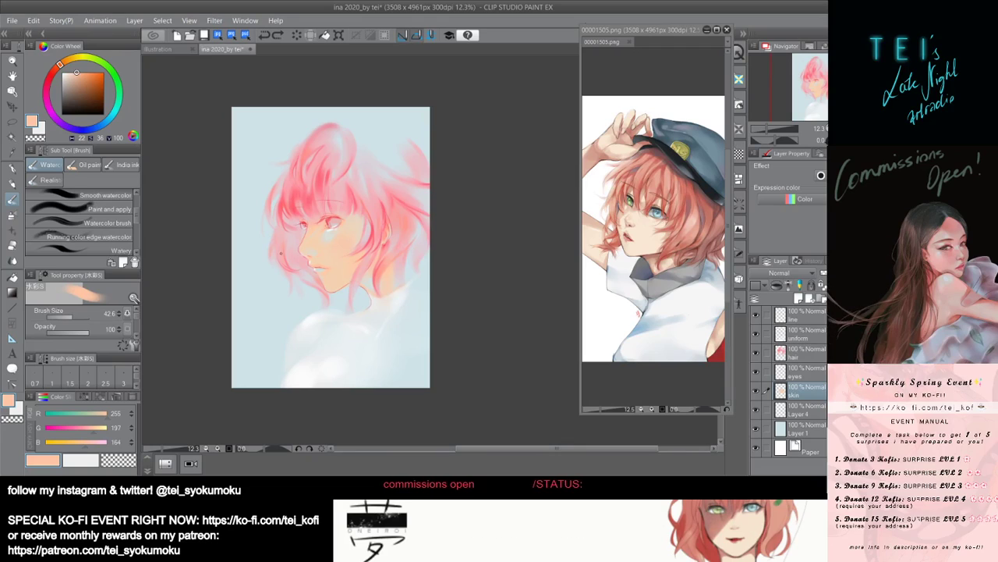
Set the brush colour to orange-peach (RGB 255, 164, 132) and paint around the mouth at brush size 42.6.
click(82, 73)
click(57, 68)
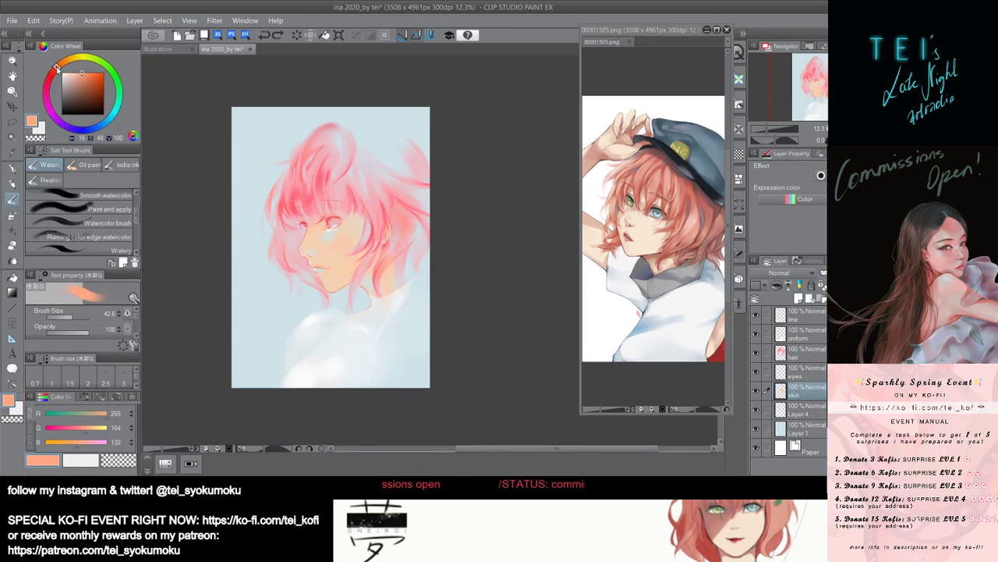
drag(314, 268, 323, 268)
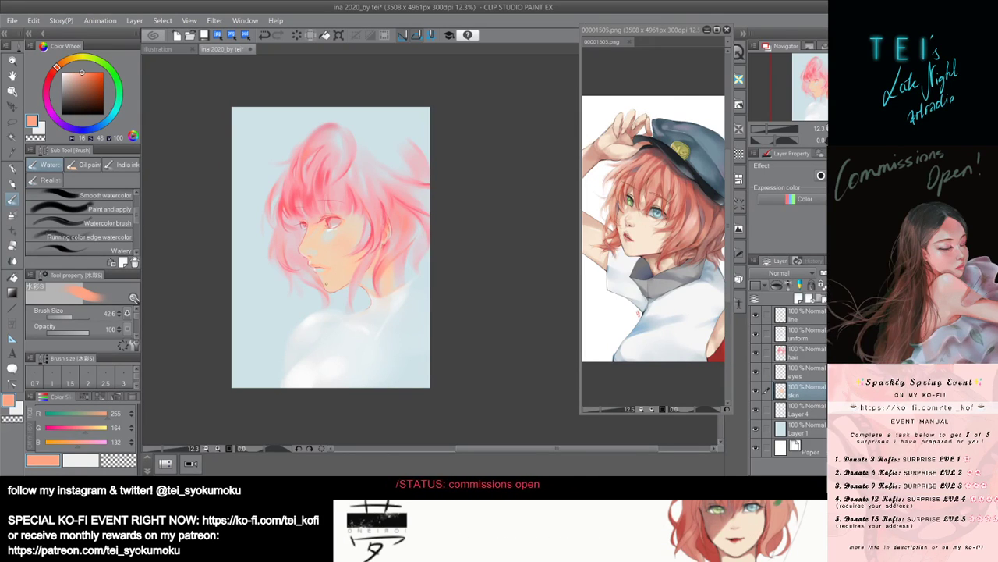
Try light peach (RGB 255, 212, 197) around the mouth, reduce the brush size to 32.4, and undo the last stroke.
scroll(326, 284, up, 2)
click(71, 73)
key(bracketleft)
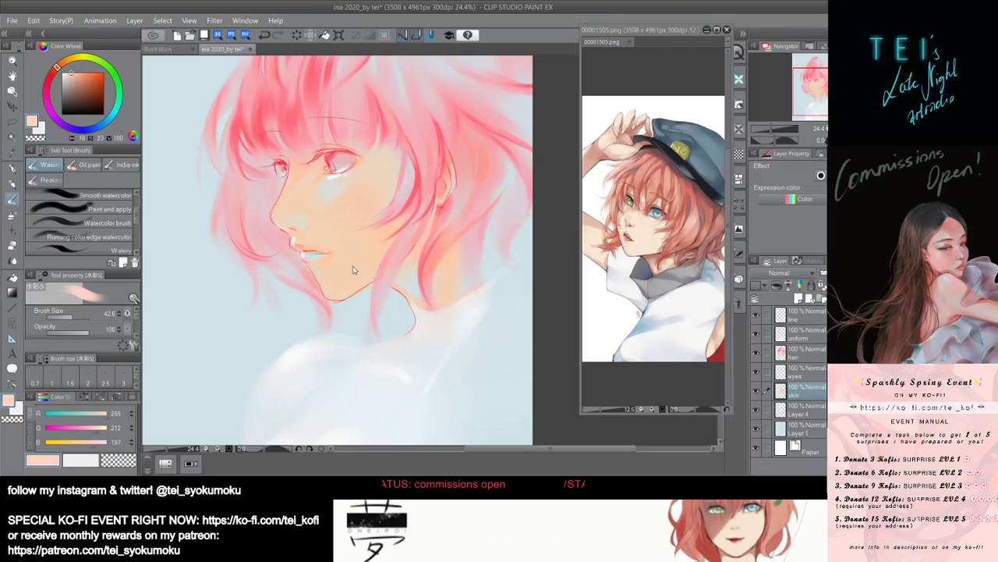
key(ctrl+z)
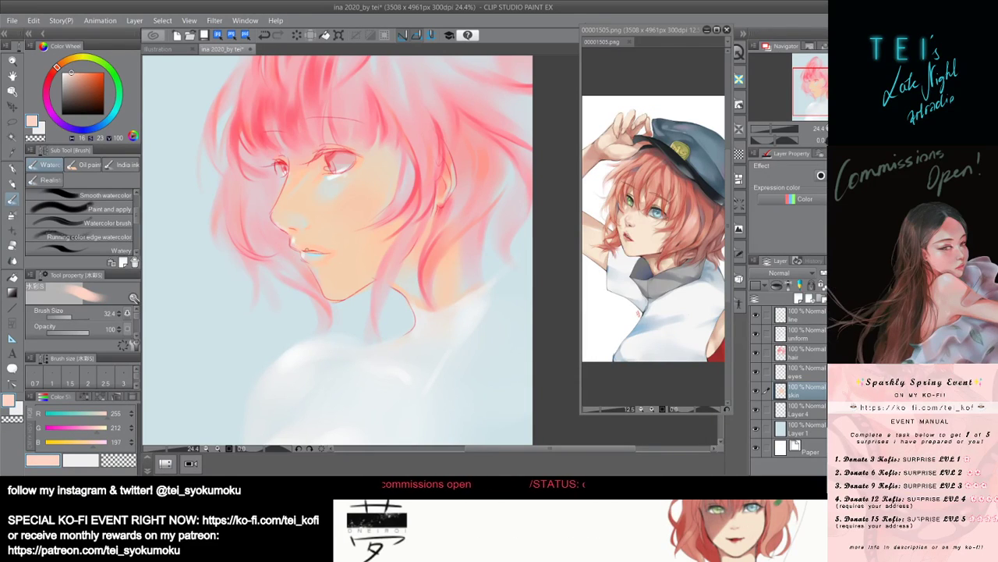
Set the brush colour to peach (RGB 255, 172, 143) and paint the upper lip at brush size 15.2.
click(79, 72)
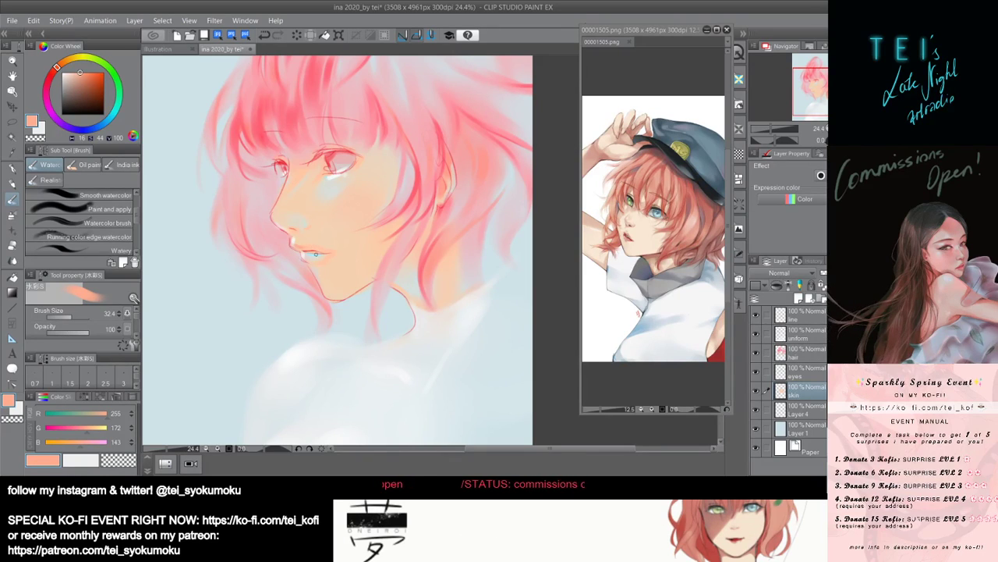
key([)
key([)
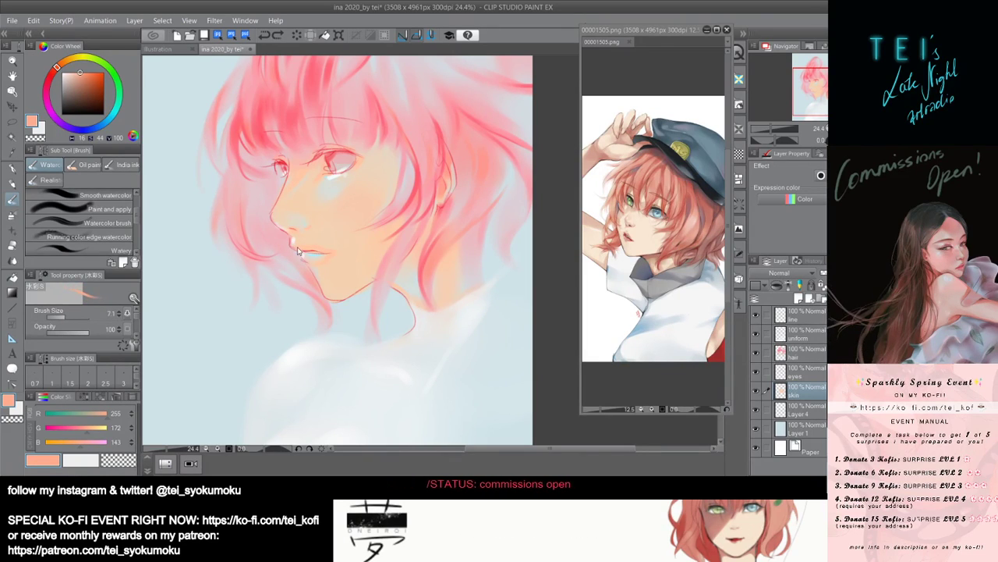
key(ctrl+z)
drag(296, 247, 303, 253)
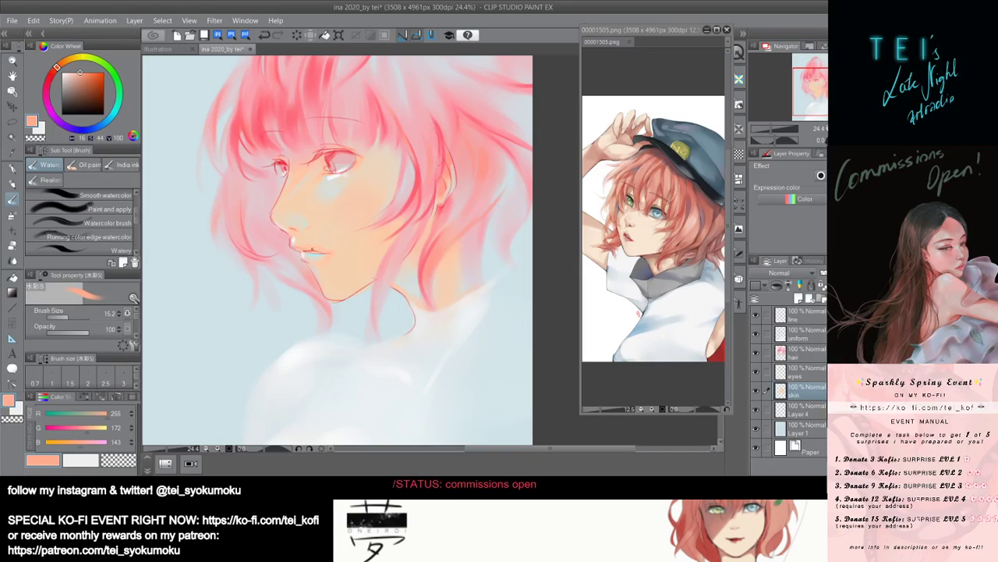
scroll(234, 219, down, 7)
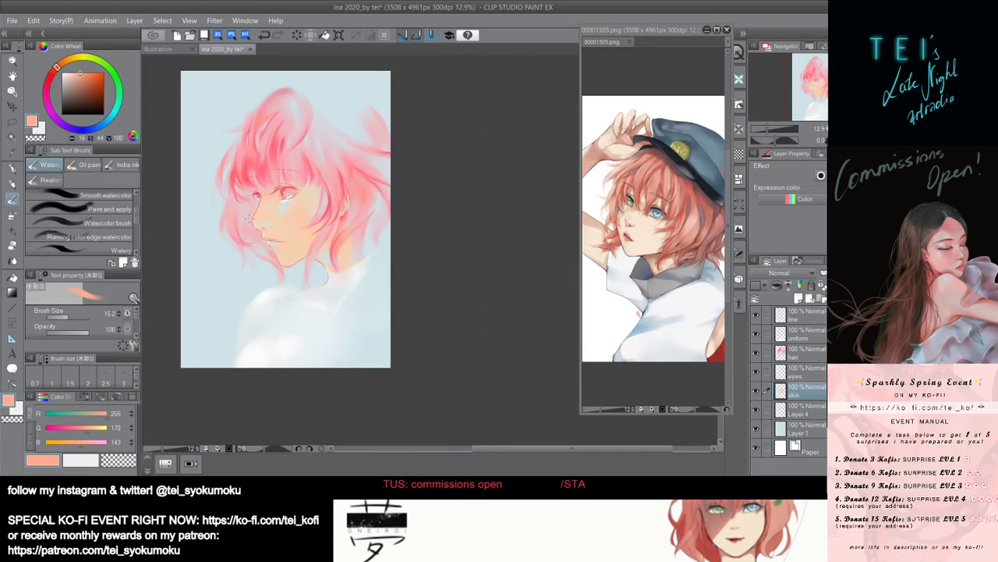
scroll(240, 187, up, 3)
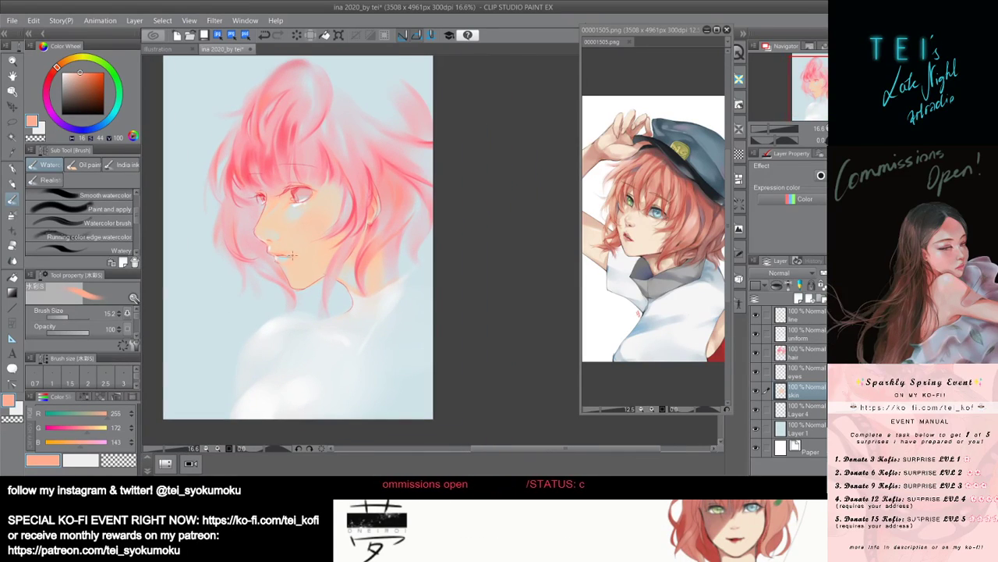
scroll(304, 276, down, 1)
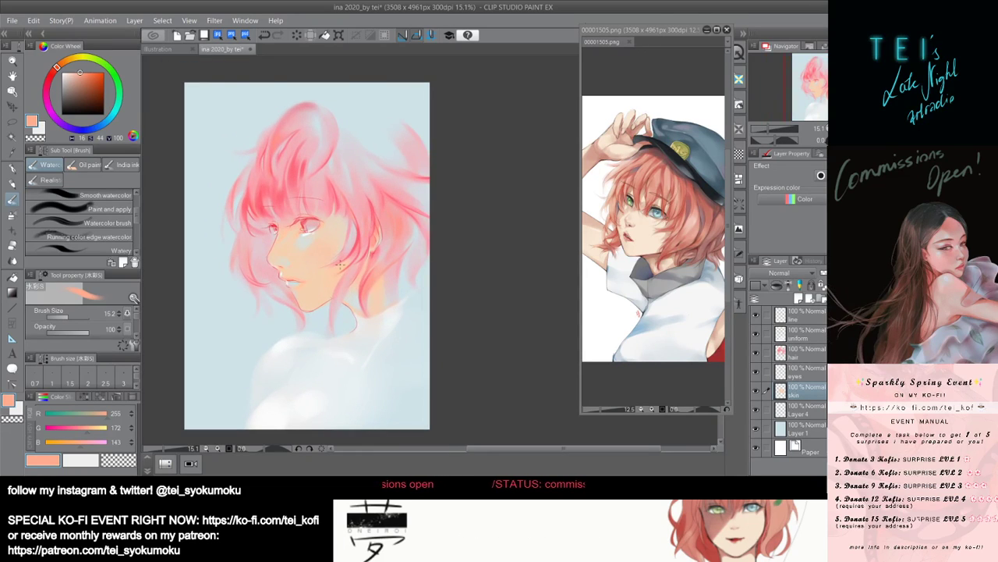
Try a salmon pink stroke (RGB 255, 151, 143) across the lips at brush size 41.7, and undo it.
click(53, 72)
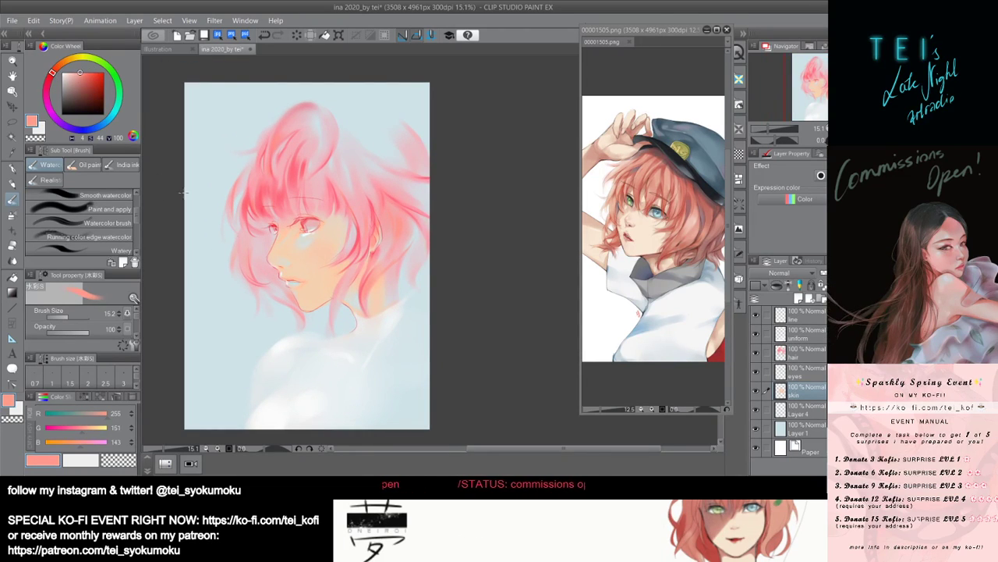
drag(293, 284, 296, 284)
drag(282, 277, 300, 280)
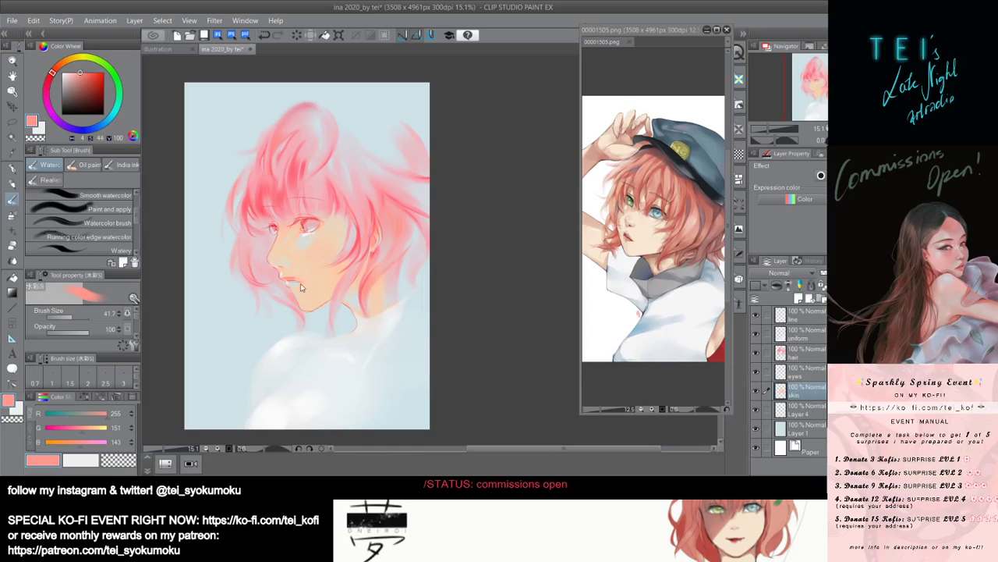
key(ctrl+z)
Shift the brush colour from light pink to orange-salmon (RGB 255, 148, 115) and paint the lower lip at brush size 31.9.
click(74, 72)
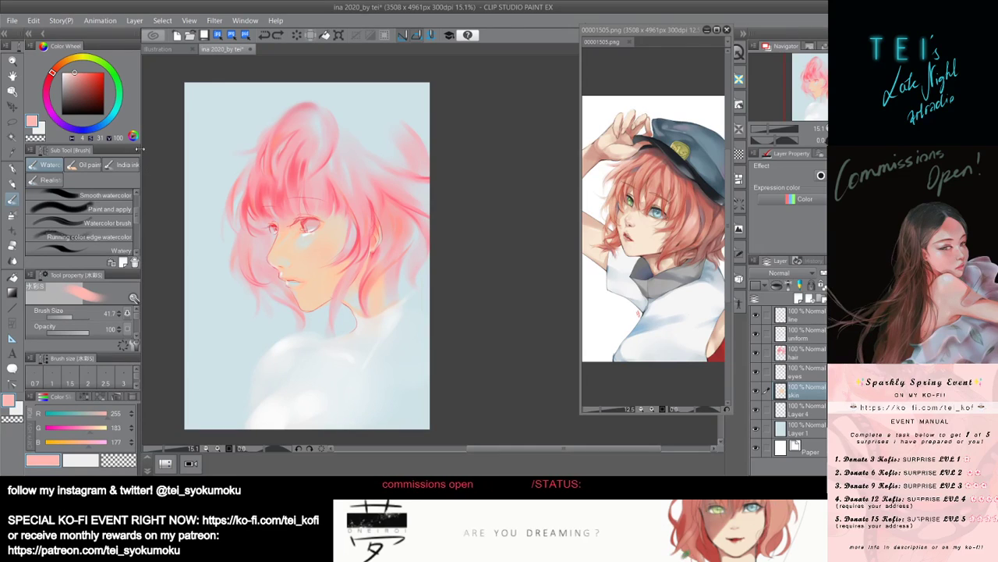
click(56, 68)
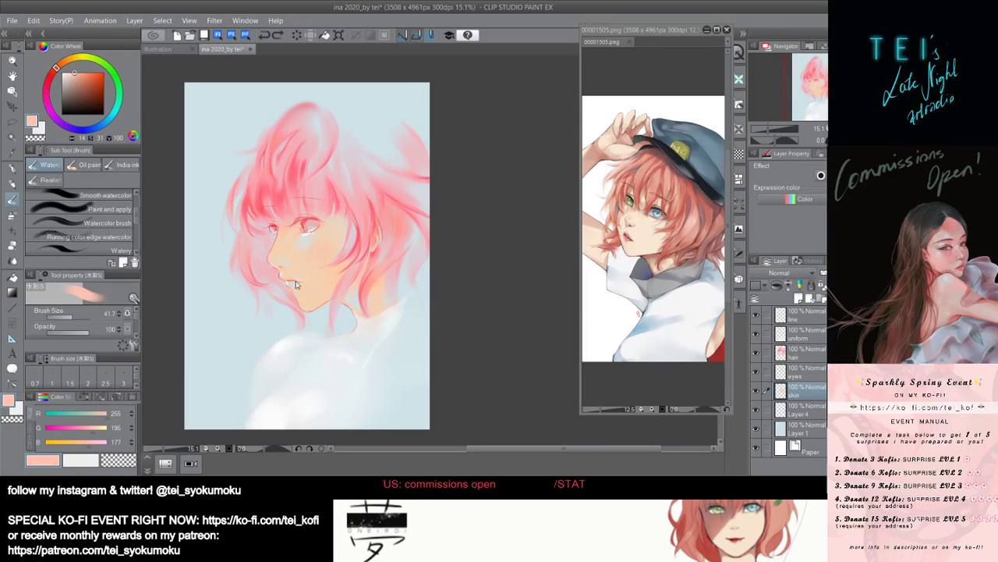
drag(79, 72, 85, 72)
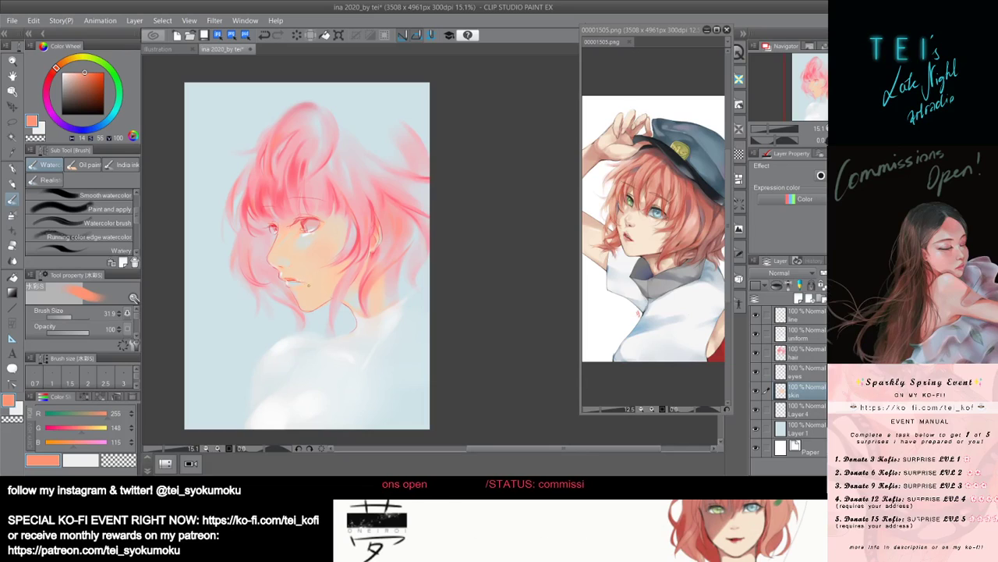
Set the brush colour to soft peach (RGB 255, 186, 166) and blend the skin around the lower lip and chin.
click(76, 73)
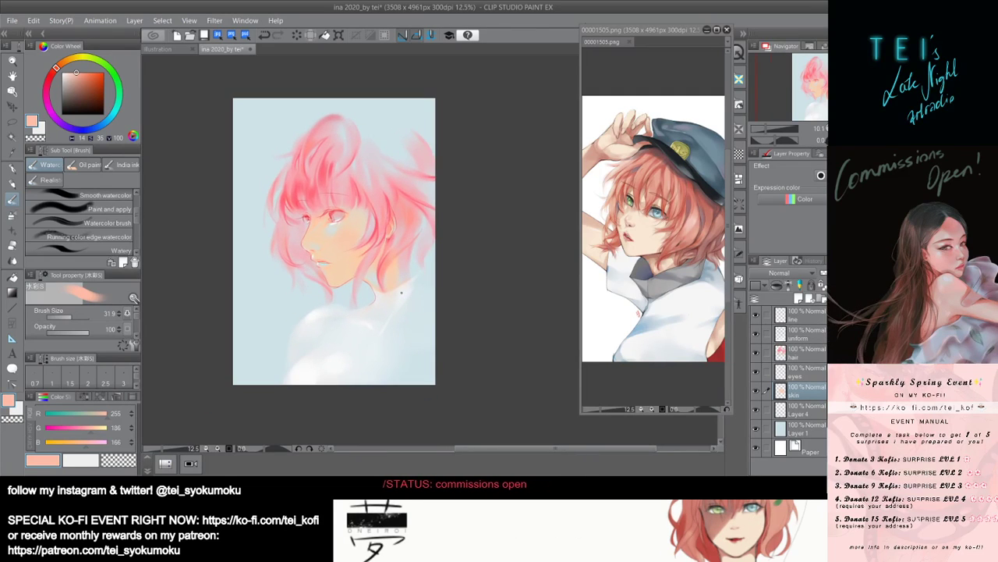
scroll(401, 293, up, 1)
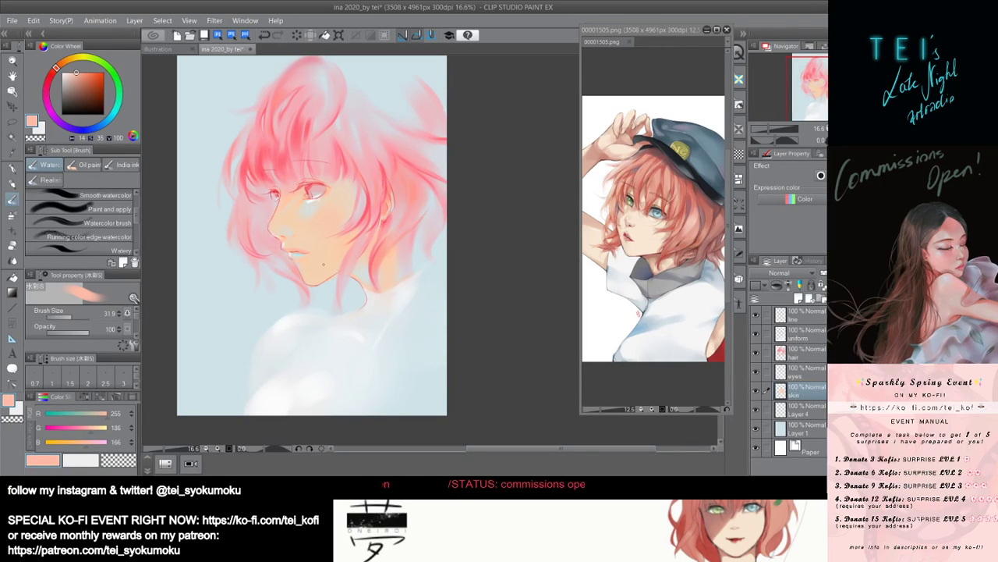
key(ctrl+minus)
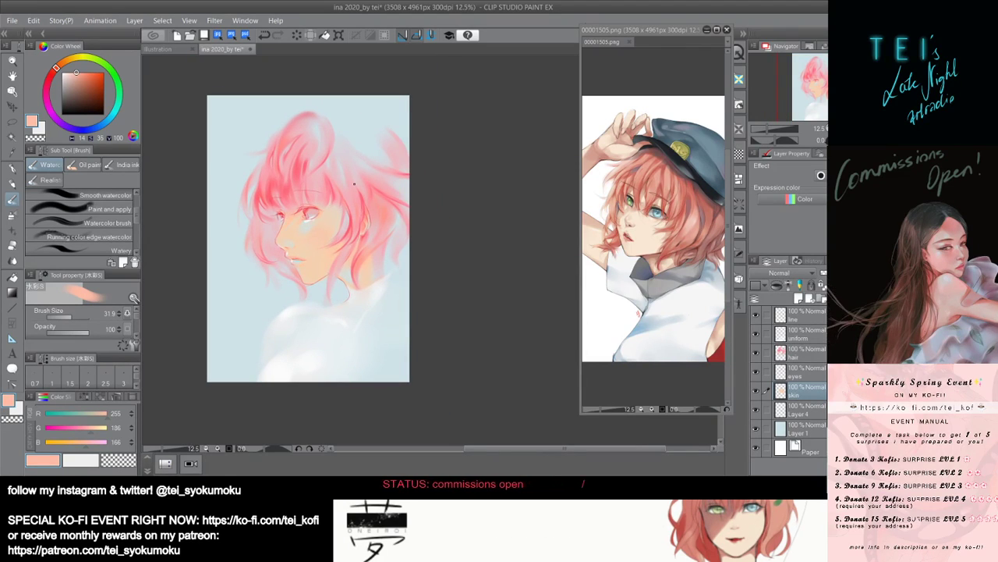
drag(302, 259, 309, 271)
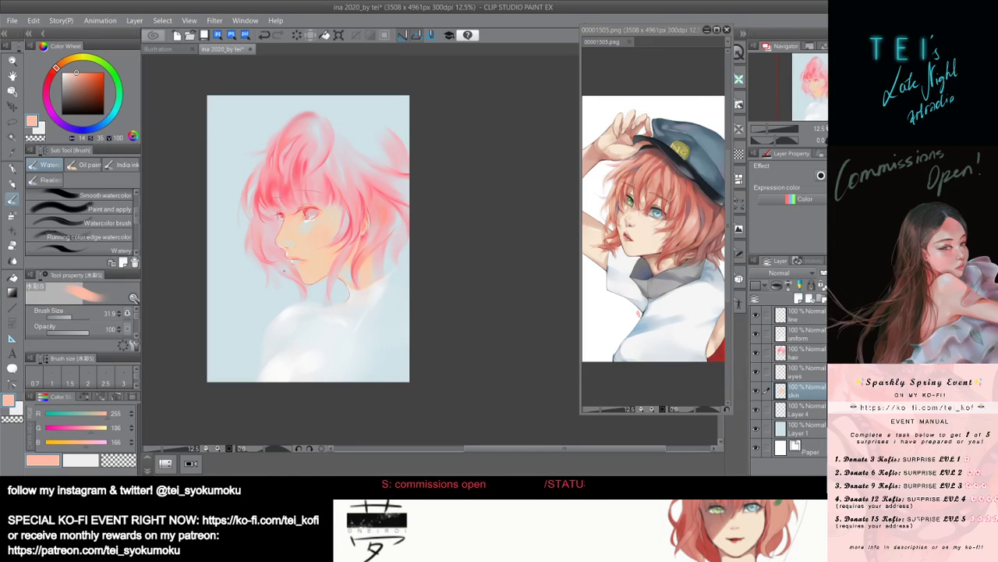
Sample pink-red (RGB 253, 97, 116) from the side lock, try a stroke along the lips, and undo it.
alt+click(344, 224)
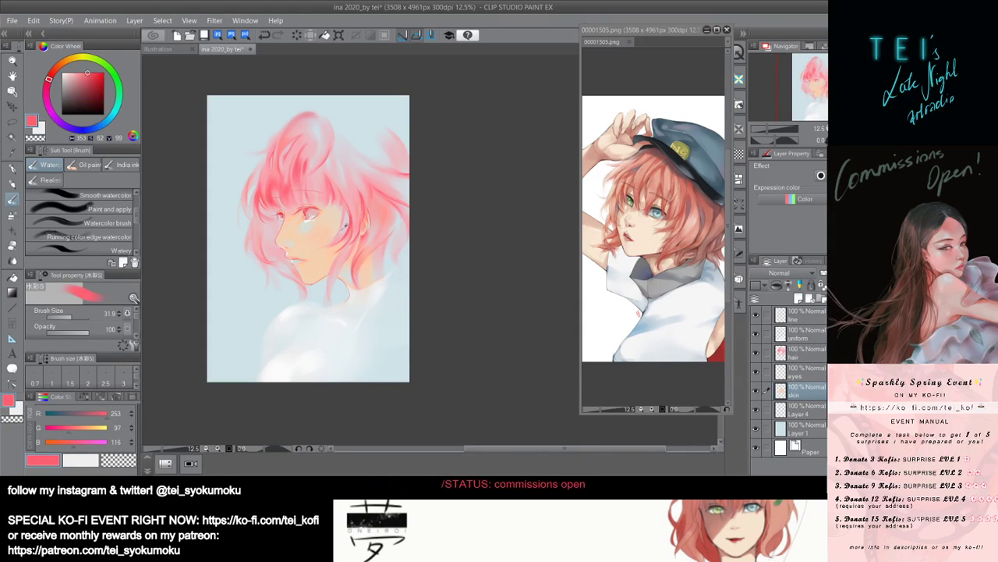
drag(292, 258, 302, 259)
key(ctrl+z)
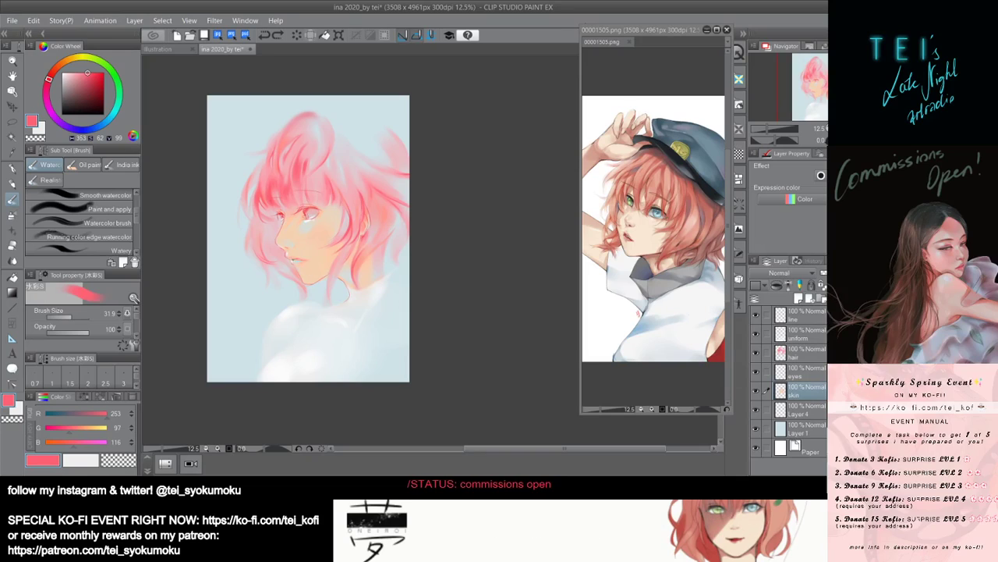
Raise the brush size to 67.6 and shift the brush colour to salmon peach (RGB 255, 172, 157).
key(])
key(])
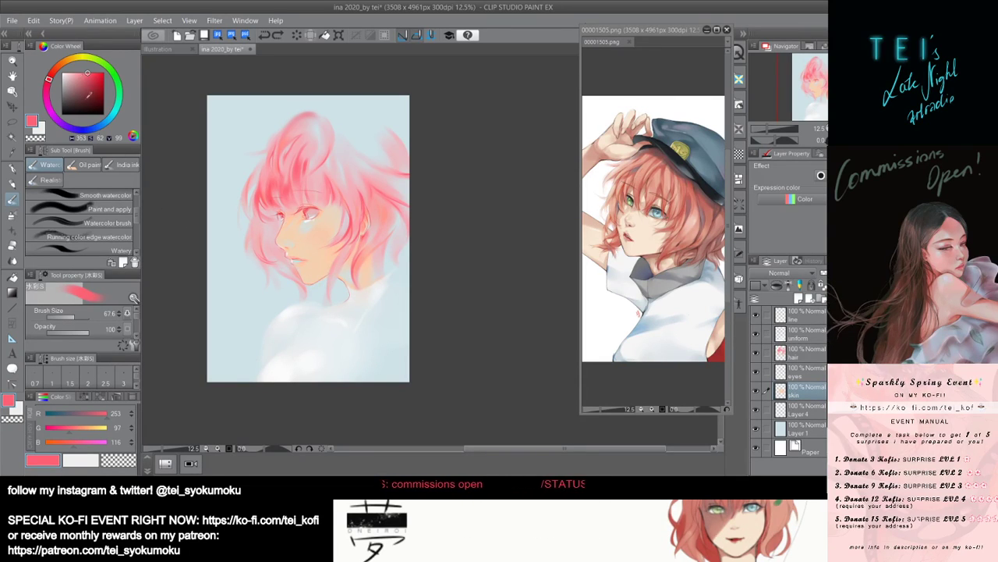
click(54, 71)
click(78, 73)
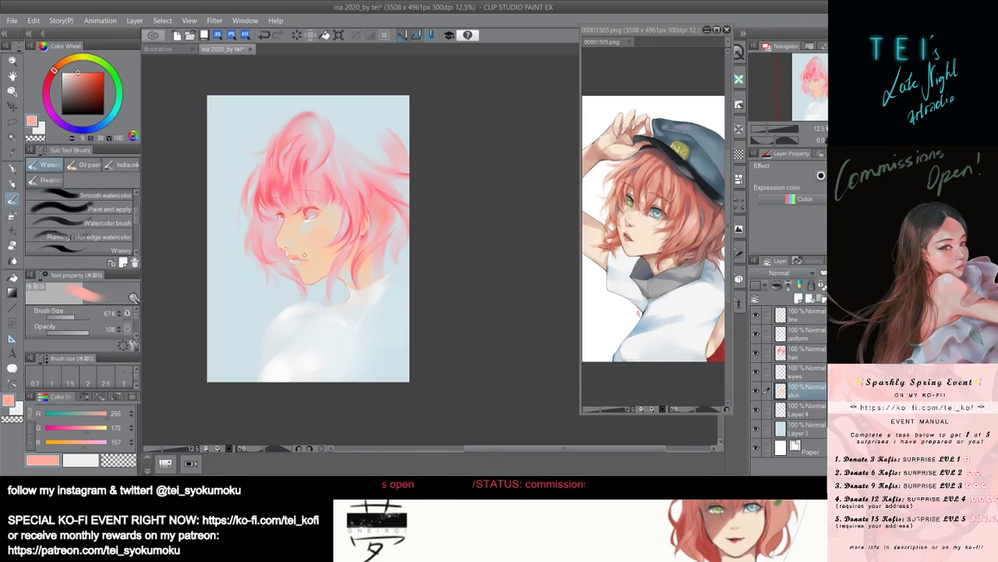
Reduce the brush size to 41.6, try a salmon peach stroke along the lips, and undo it.
key(bracketleft)
key(bracketleft)
key(bracketleft)
key(bracketleft)
key(bracketleft)
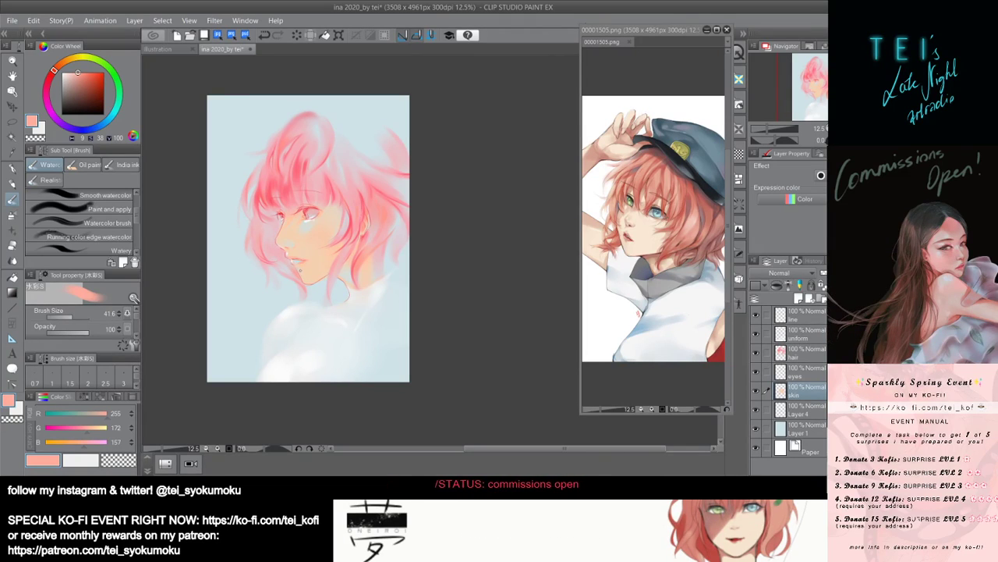
drag(290, 260, 303, 262)
key(ctrl+z)
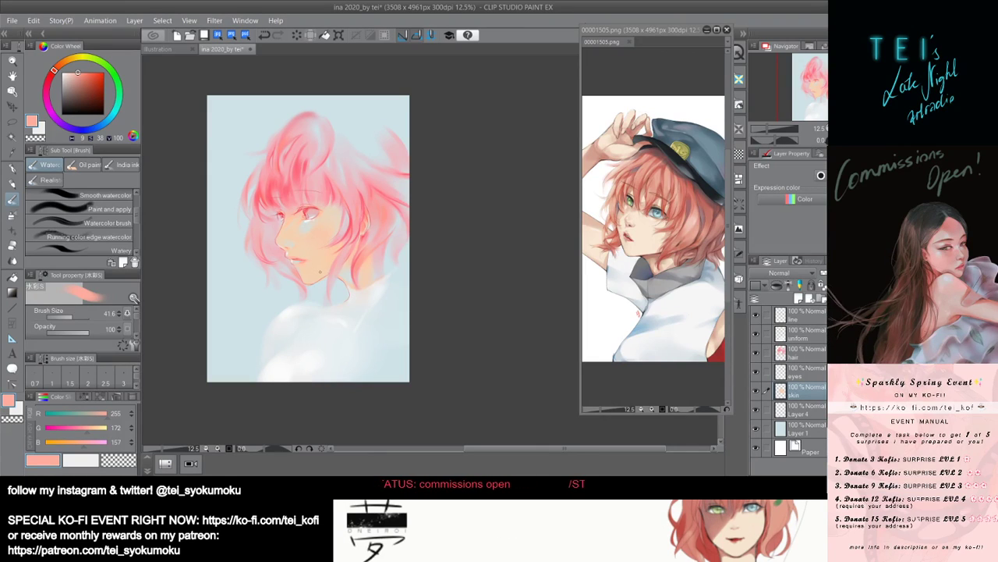
Adjust the brush size for the mouth area, trying 48.1 and 36.2 and settling on 42.3.
key(bracketright)
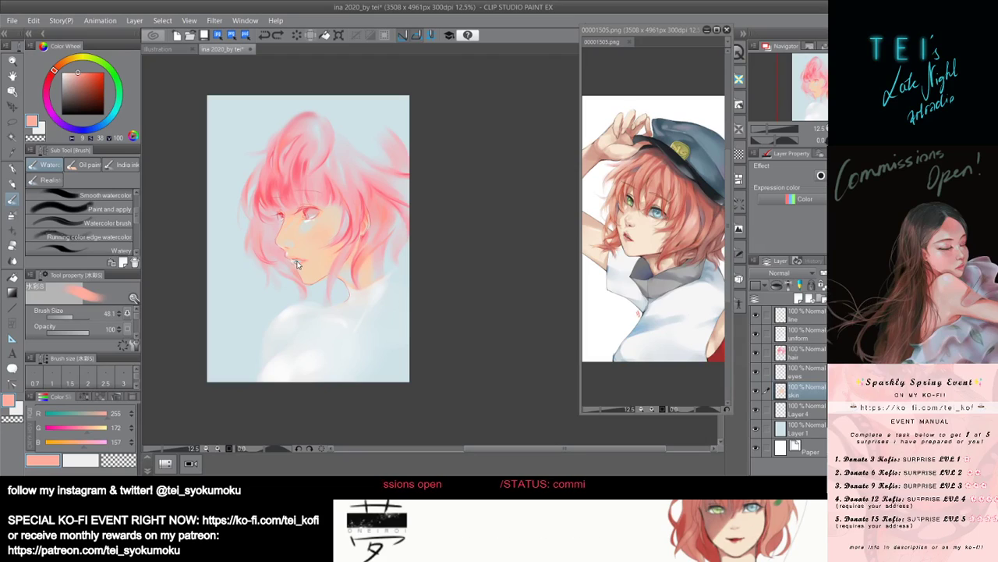
key(bracketleft)
key(bracketleft)
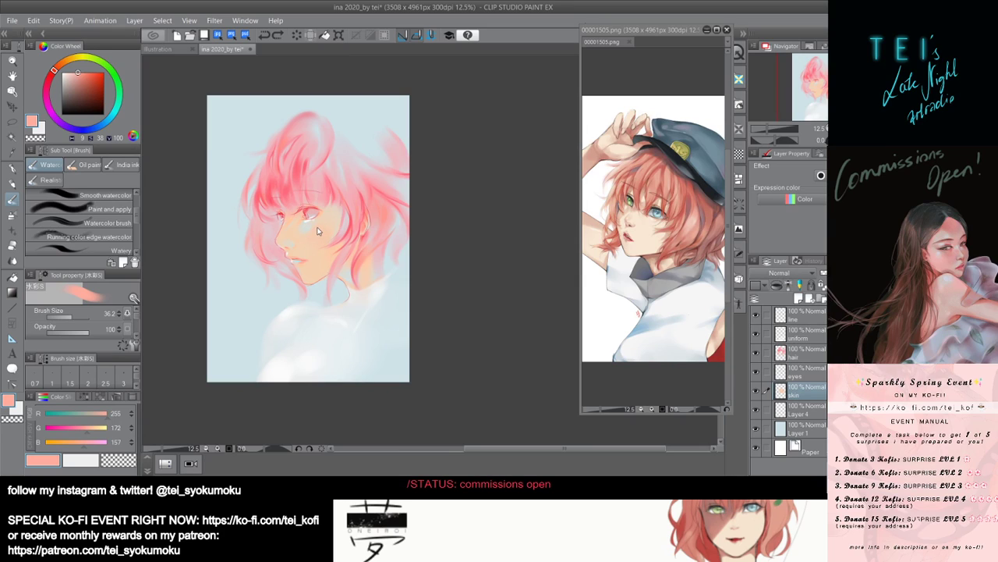
scroll(317, 230, down, 1)
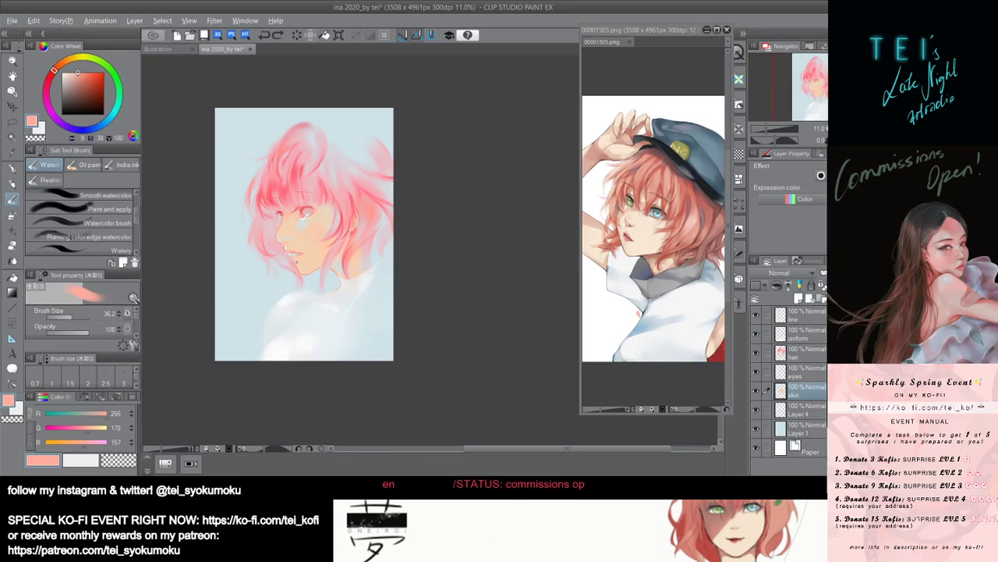
key(bracketleft)
key(bracketright)
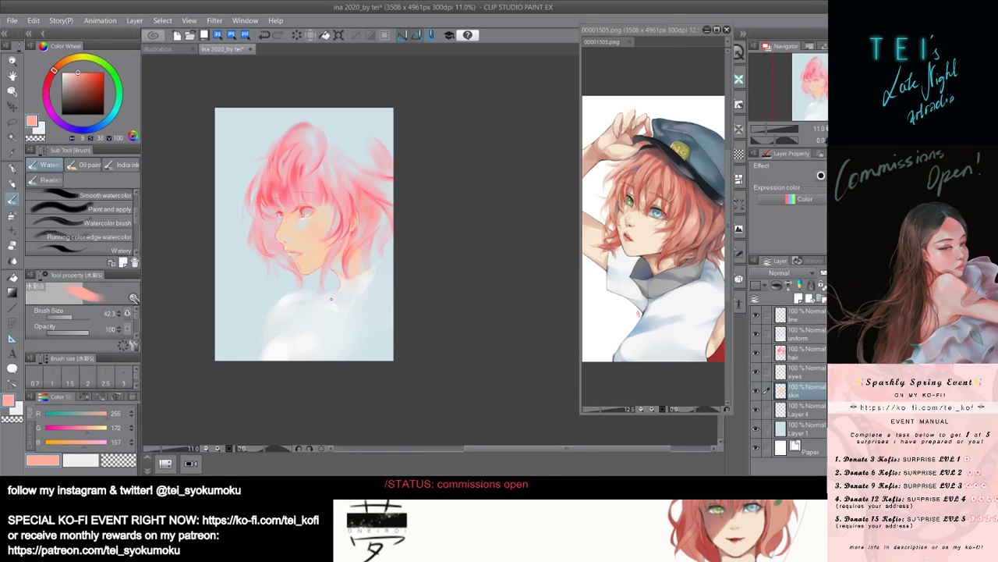
Try two salmon peach strokes around the lower lip and chin, undoing each one.
drag(317, 290, 304, 274)
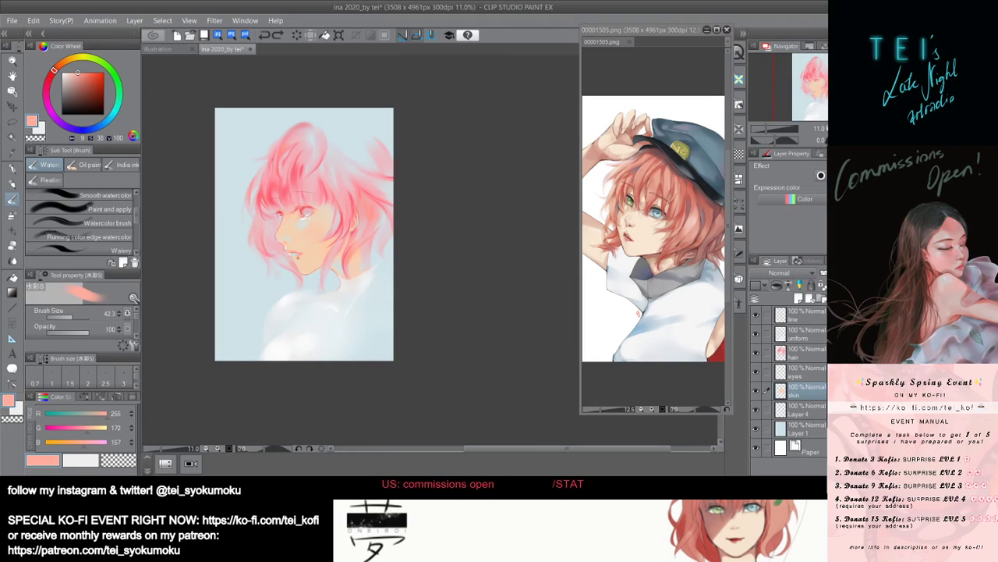
key(ctrl+z)
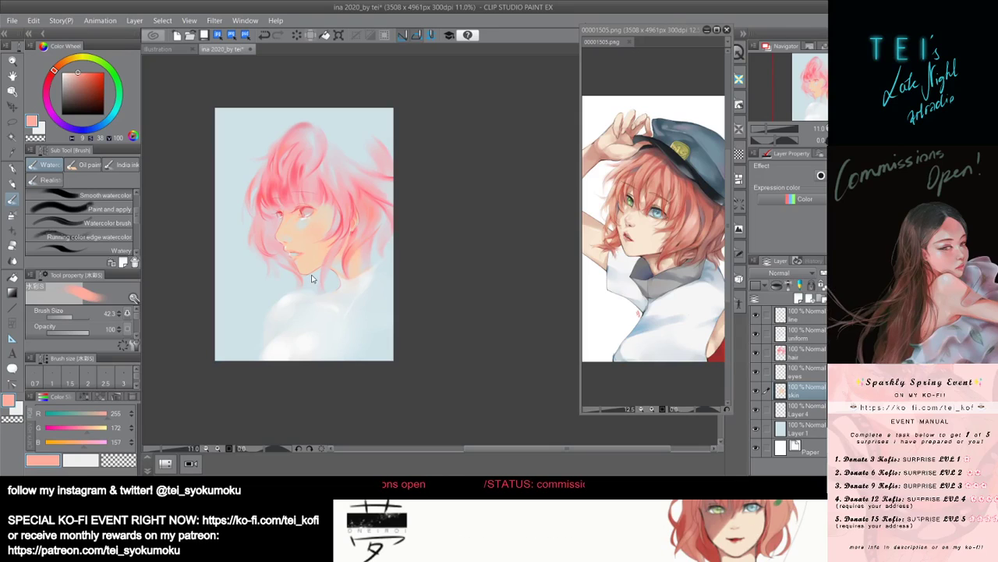
drag(317, 282, 305, 273)
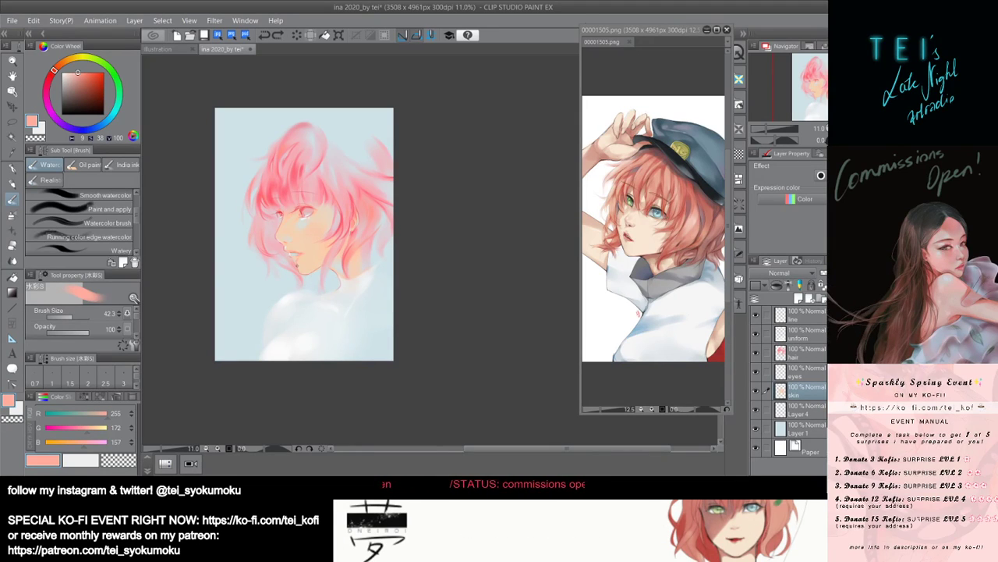
key(ctrl+z)
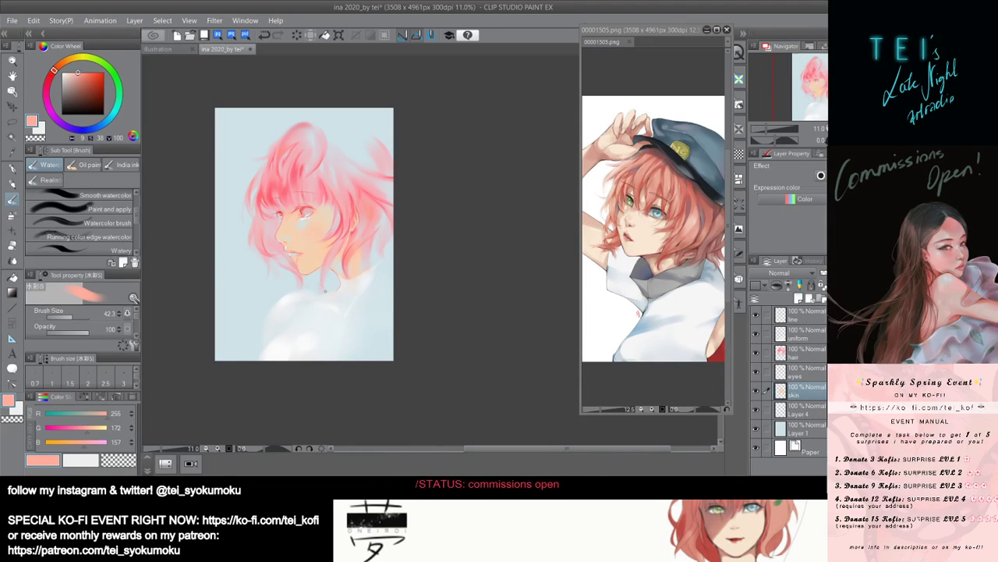
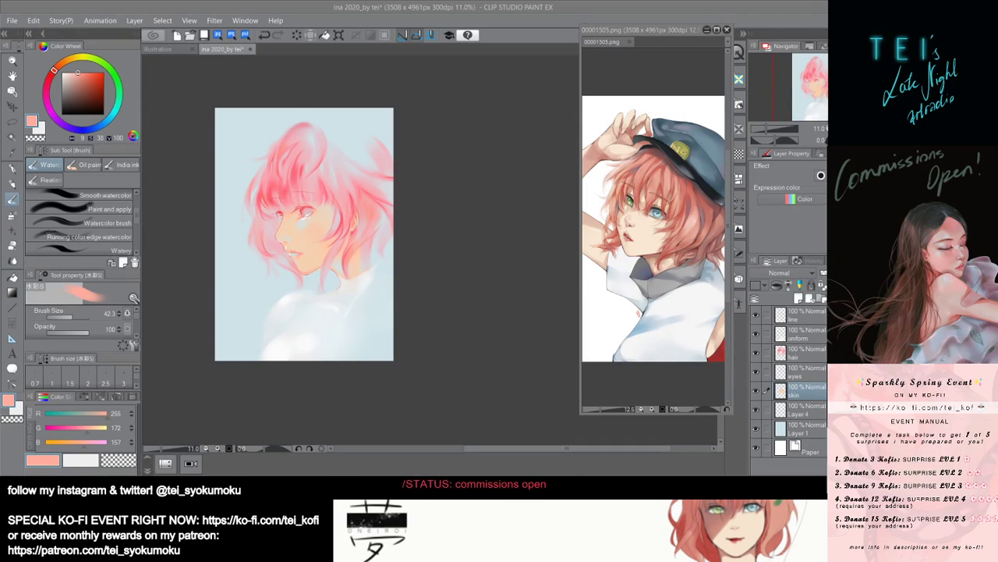
scroll(320, 274, up, 2)
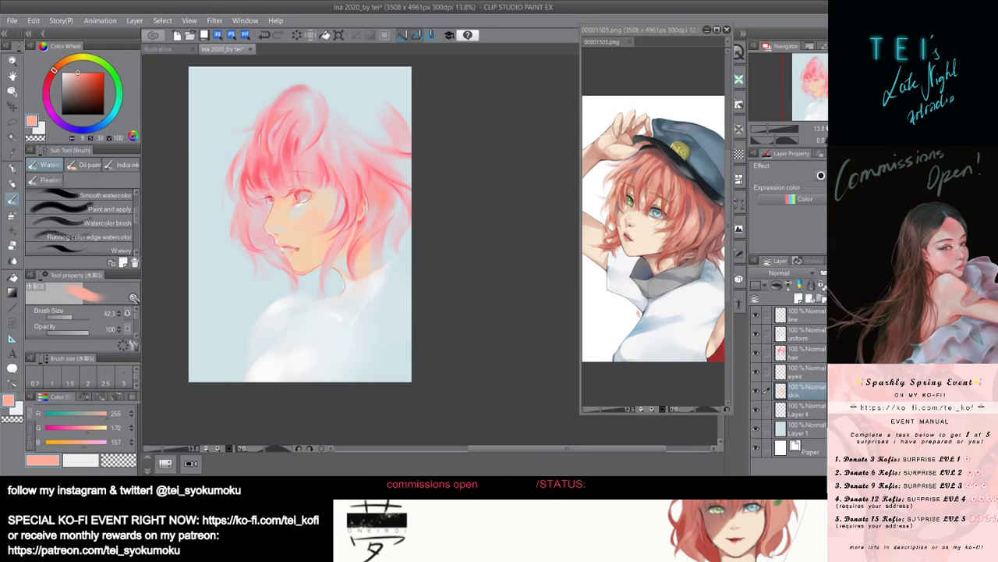
Paint the lips with the watercolor brush in red (RGB 233, 47, 15) and lighter coral (RGB 255, 116, 92).
click(101, 76)
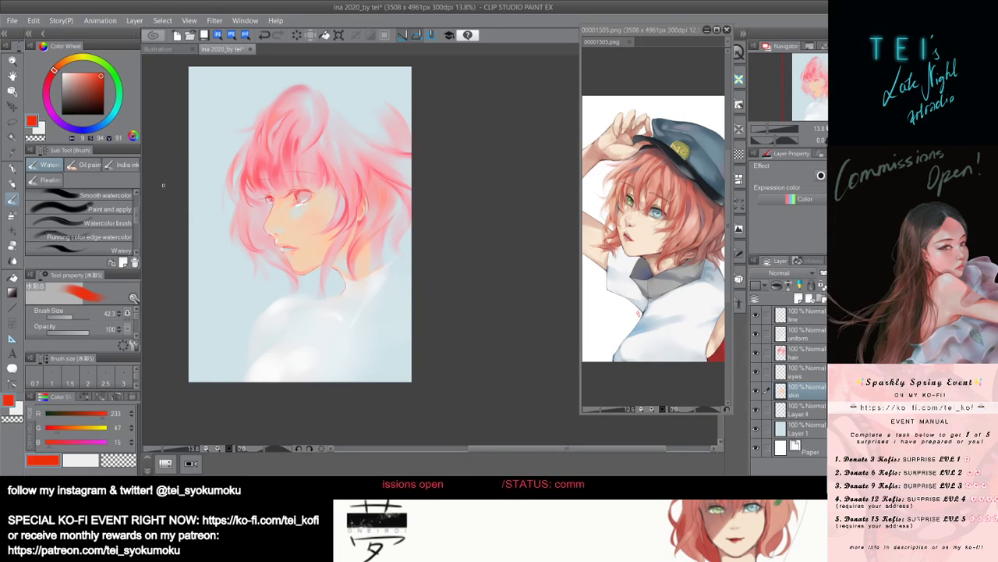
drag(284, 247, 292, 249)
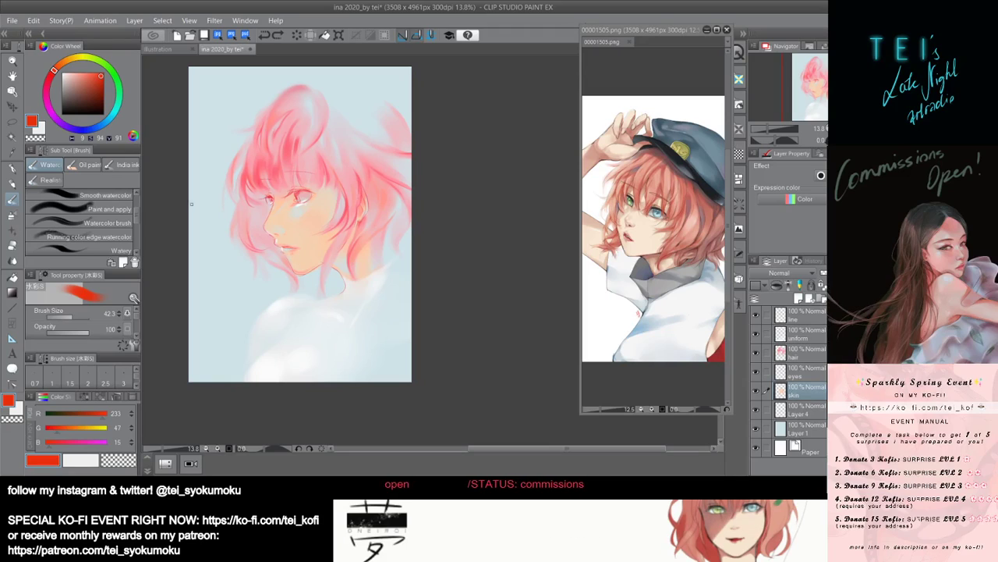
click(91, 72)
click(88, 73)
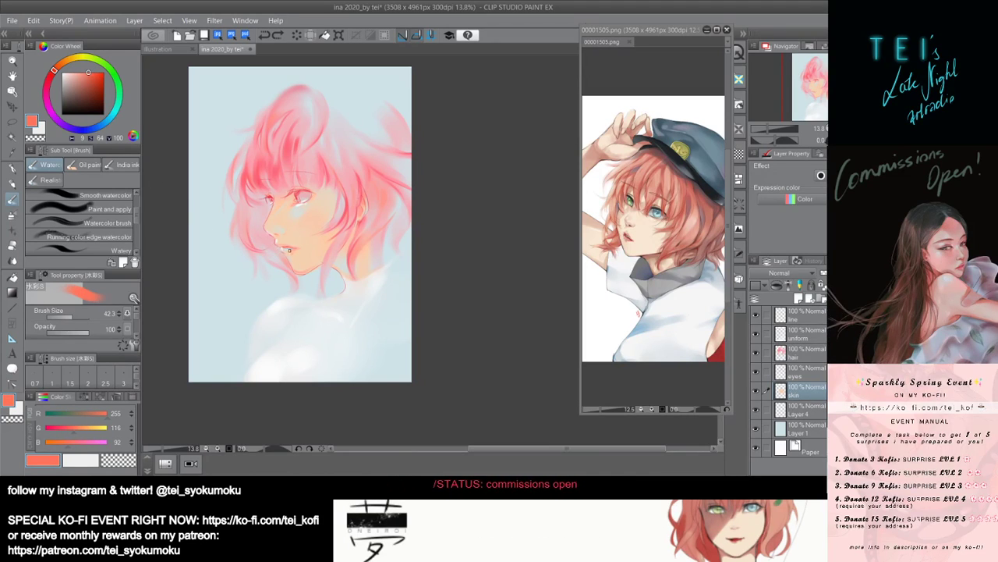
drag(283, 249, 293, 248)
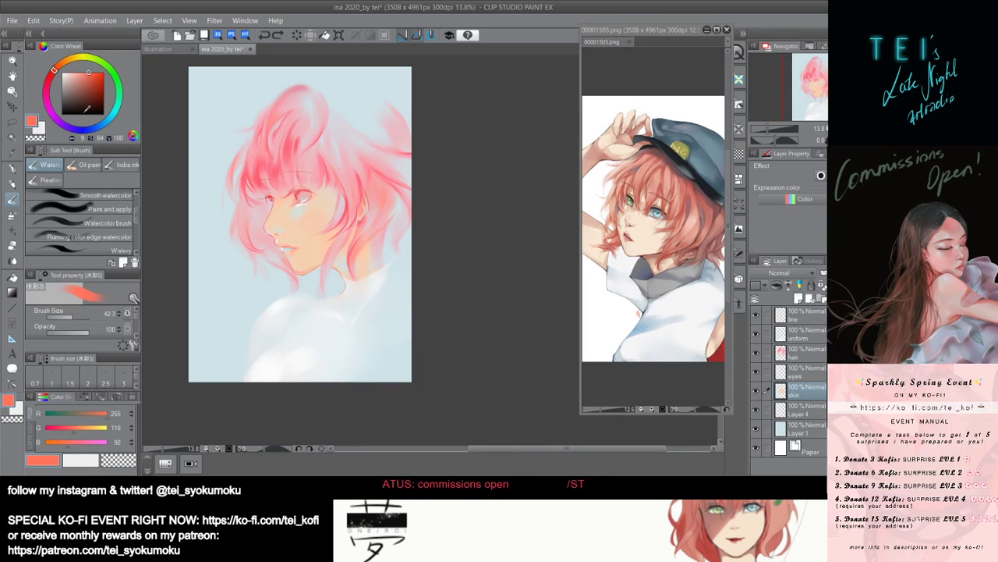
Choose pale pink (RGB 250, 211, 204), reduce the brush size to 35.2, and sample the salmon skin tone at the chin.
click(68, 72)
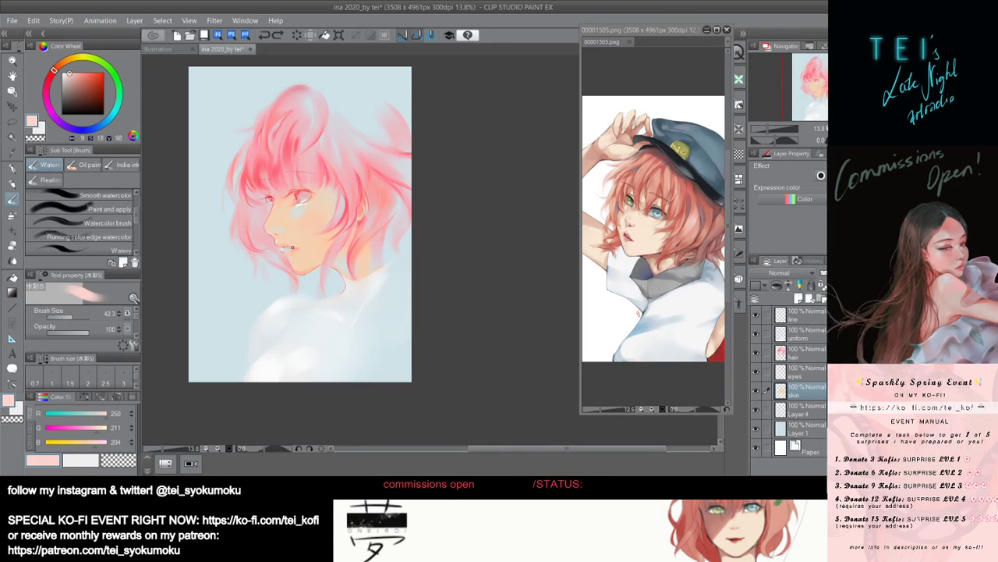
key([)
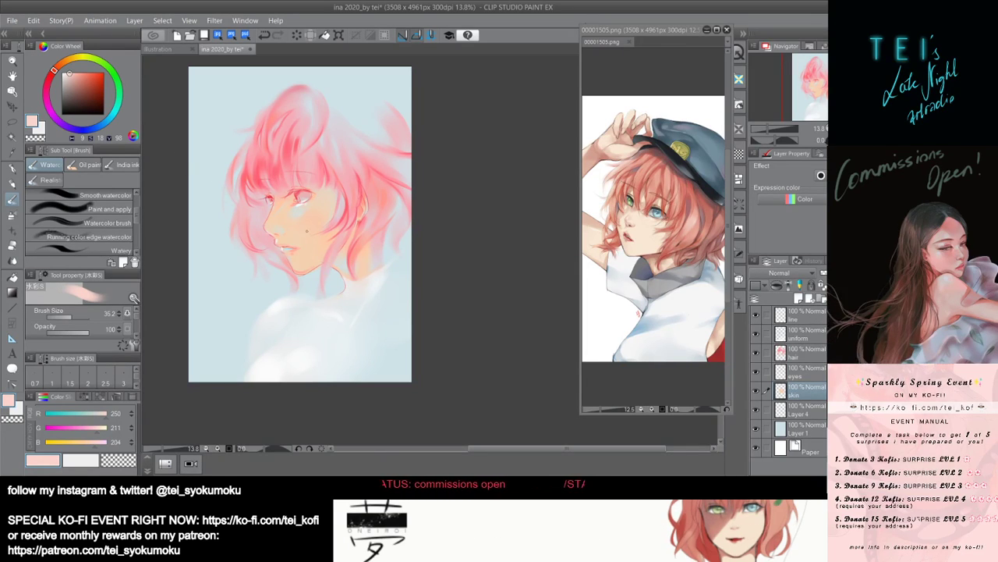
key(alt)
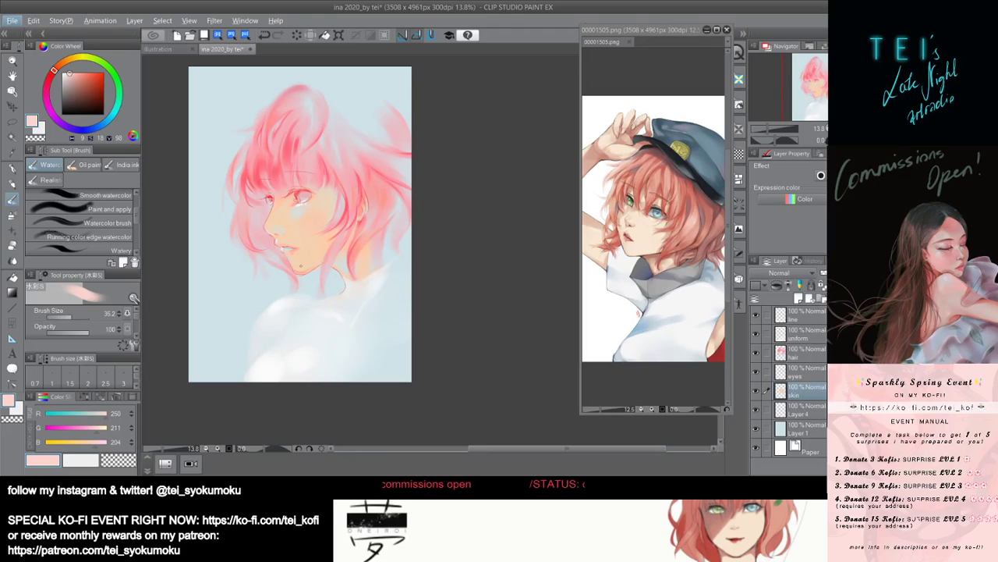
alt+click(304, 270)
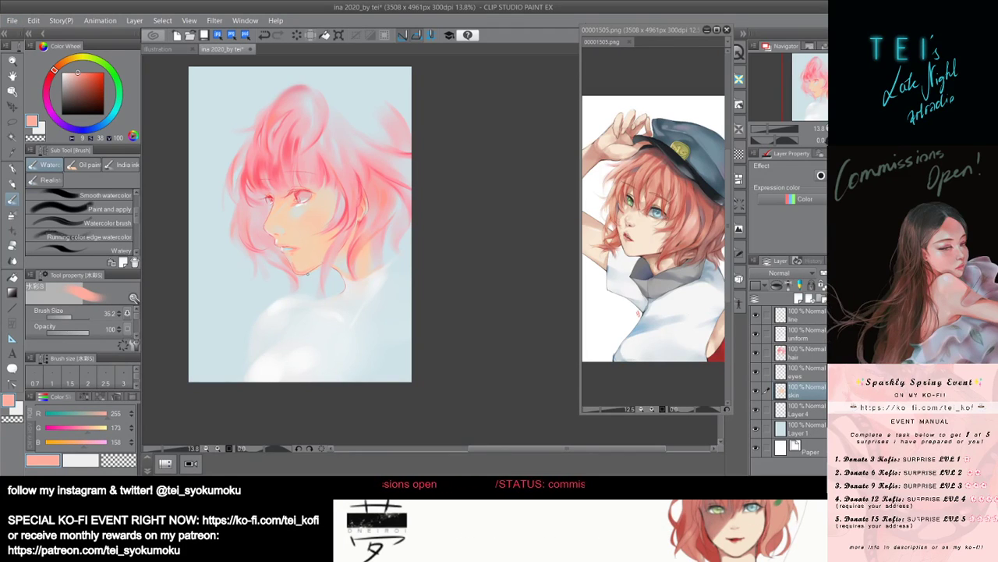
scroll(307, 272, down, 1)
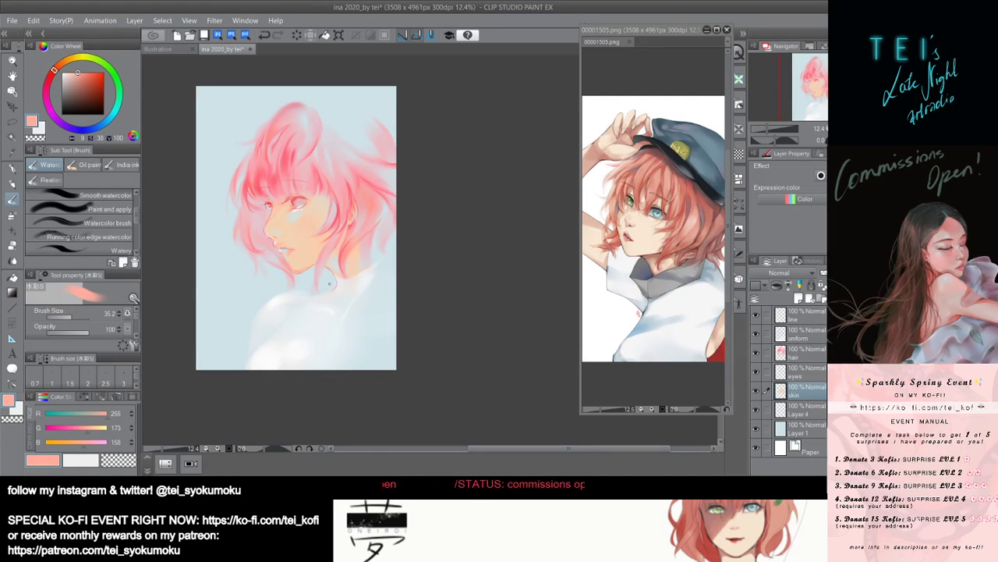
Try a salmon stroke along the lips and undo it.
drag(282, 250, 274, 246)
key(ctrl+z)
key(ctrl+z)
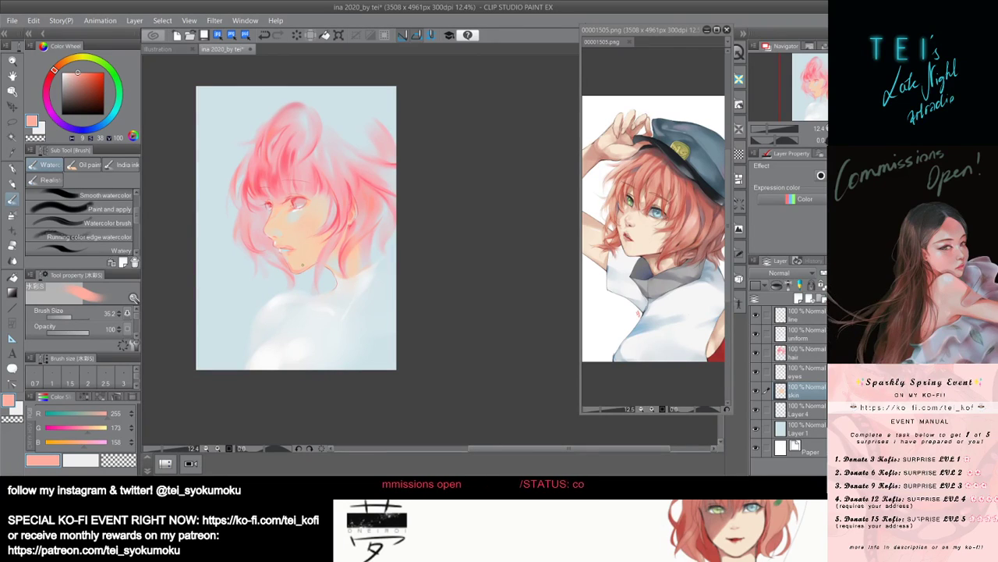
Sample the coral tone from the lips, try strokes between the neck and mouth, and undo them.
scroll(303, 265, up, 1)
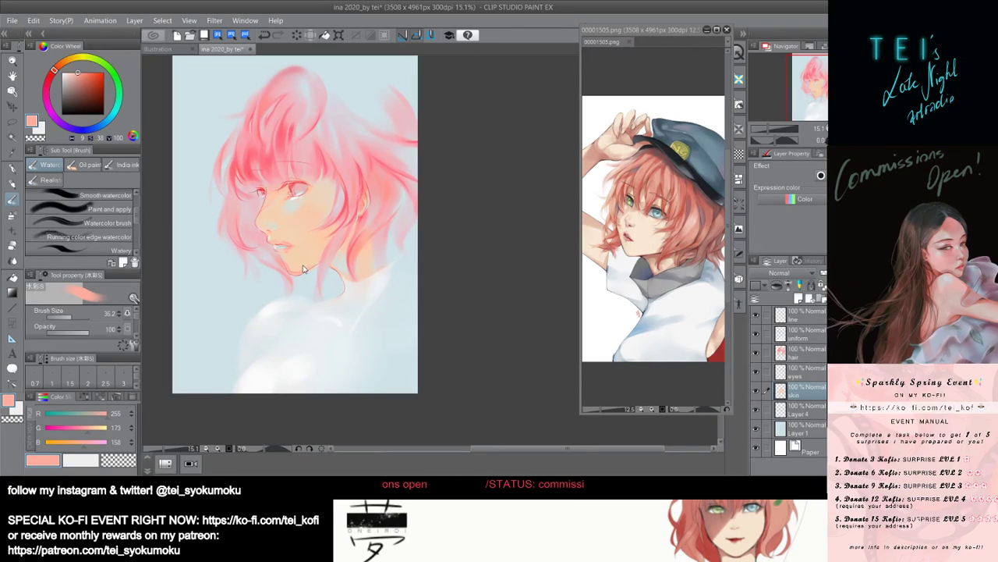
scroll(304, 269, down, 2)
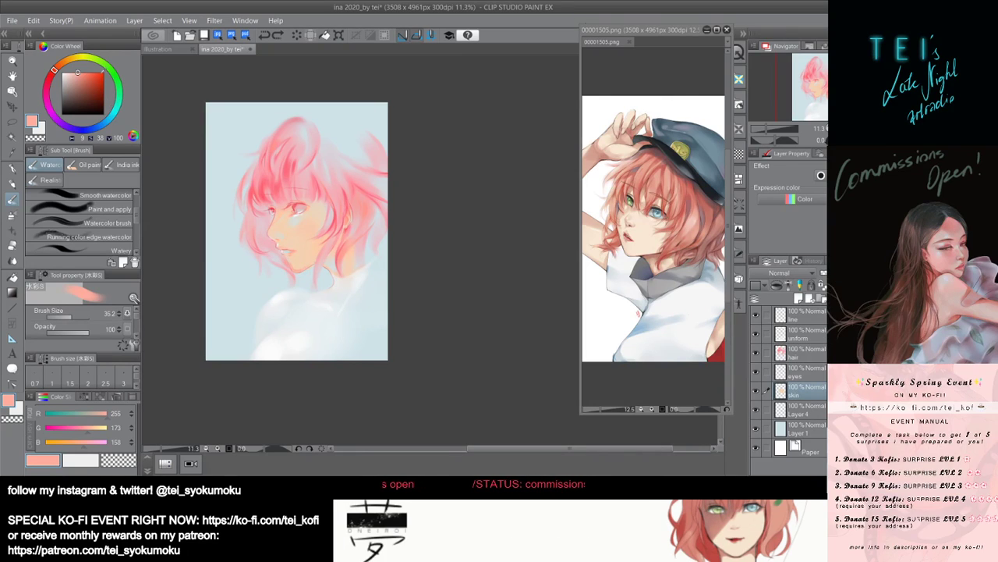
alt+click(285, 251)
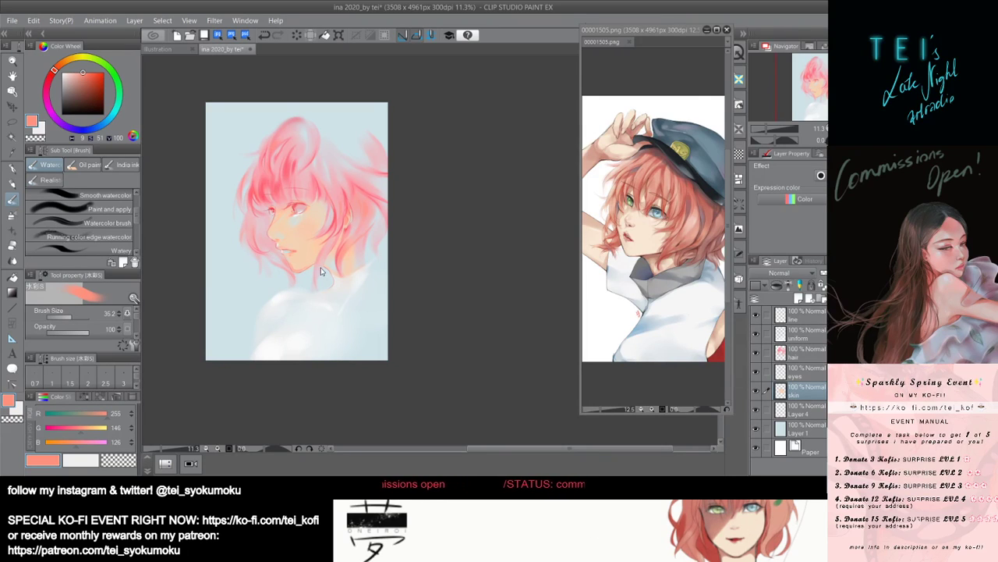
drag(324, 277, 284, 253)
key(ctrl+z)
key(ctrl+z)
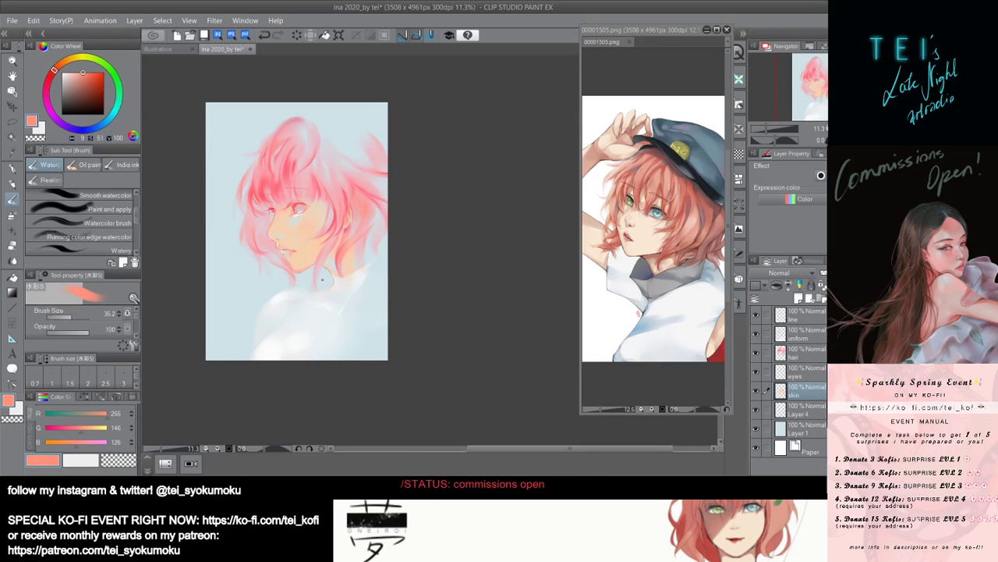
drag(322, 279, 286, 253)
key(ctrl+z)
key(ctrl+z)
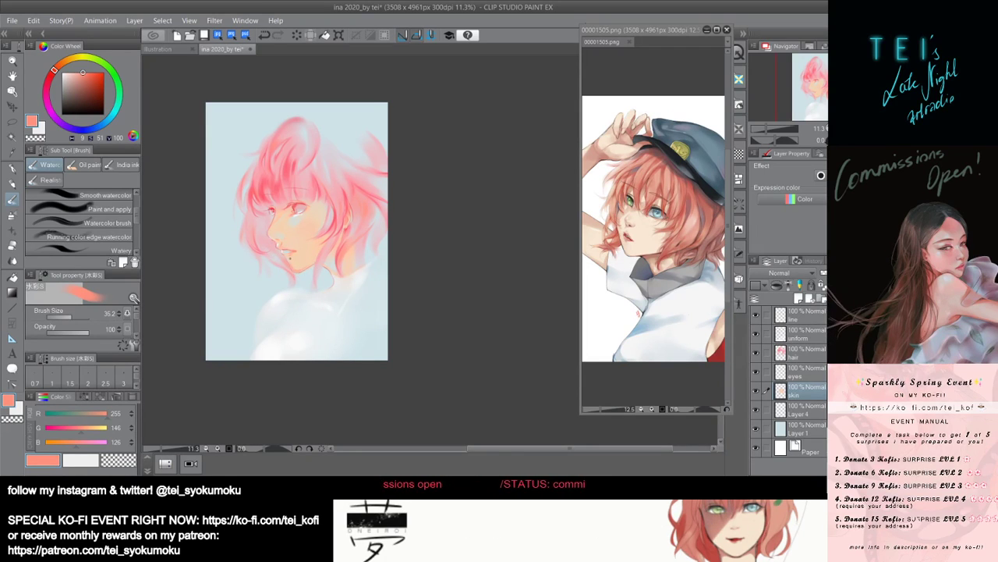
Sample the off-white above the upper lip, try highlight strokes around the mouth and chin, and undo them.
alt+click(282, 241)
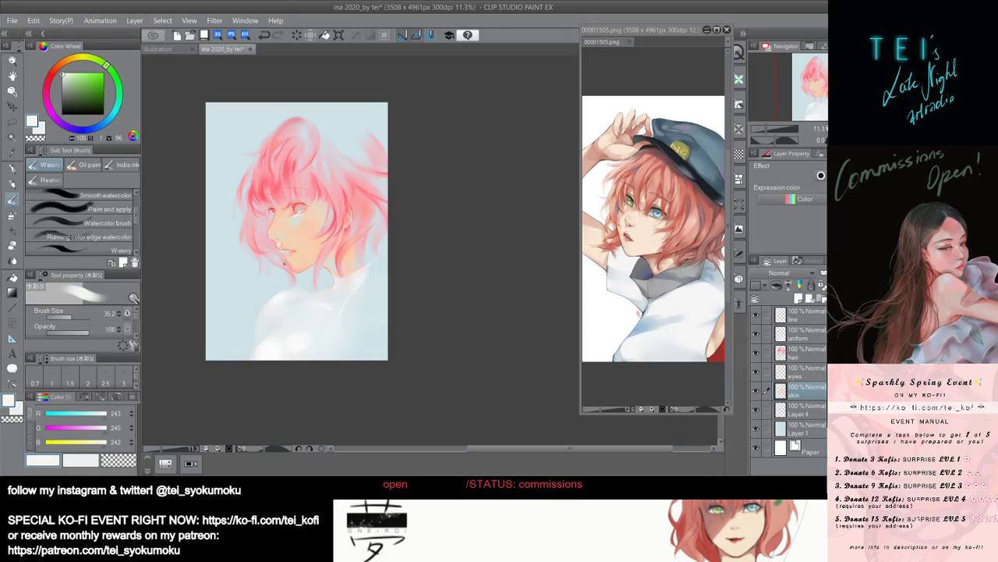
drag(284, 245, 287, 271)
key(ctrl+z)
key(ctrl+z)
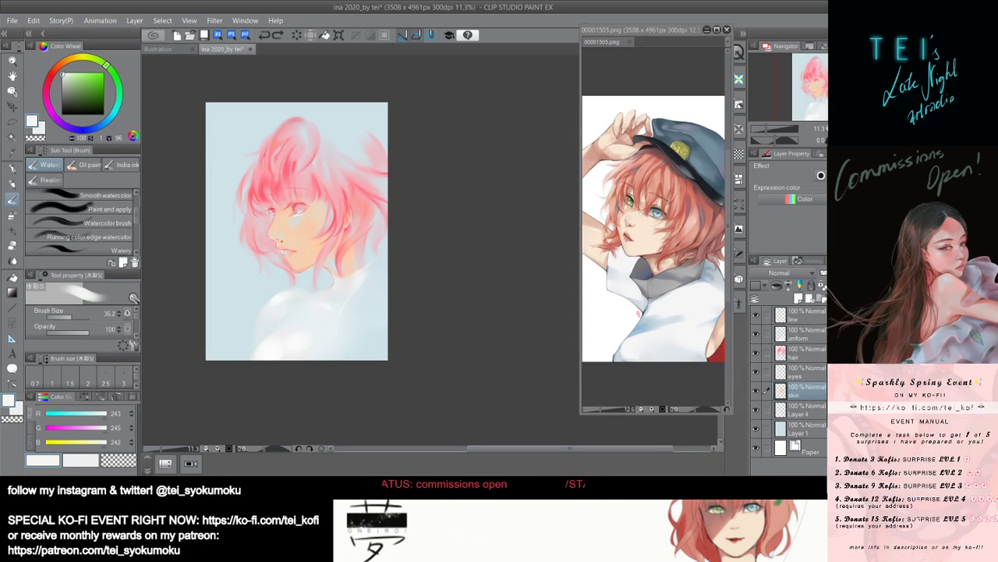
key(ctrl+z)
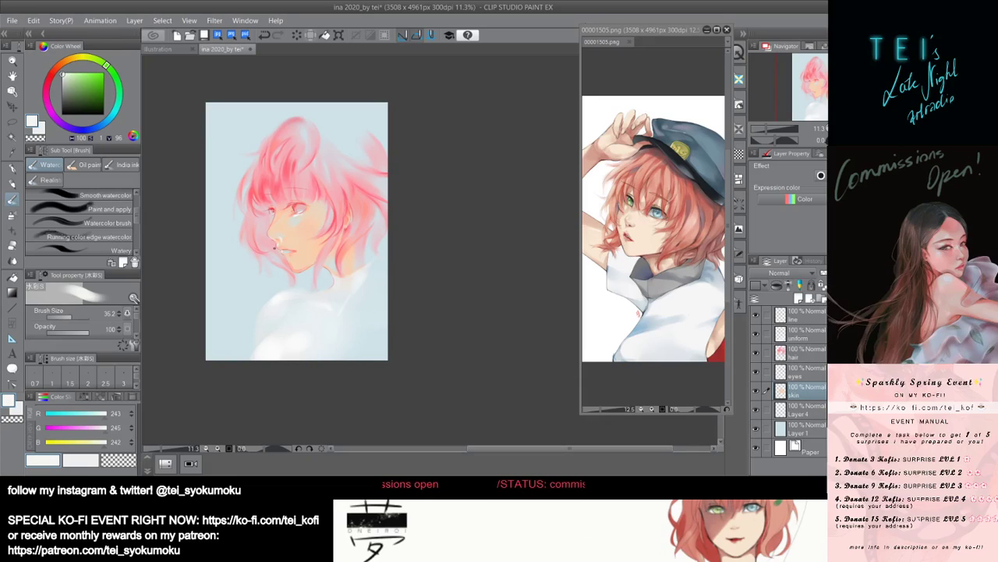
click(285, 244)
key(ctrl+z)
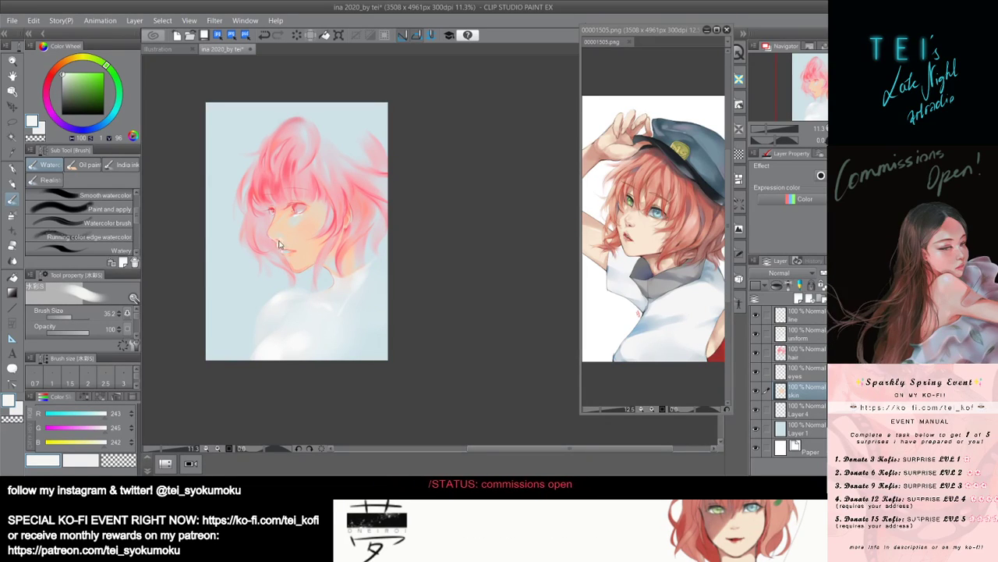
Set the brush colour to pale cream (about RGB 255, 252, 233) and try a highlight beneath the nose, undoing it.
drag(68, 73, 66, 70)
click(79, 56)
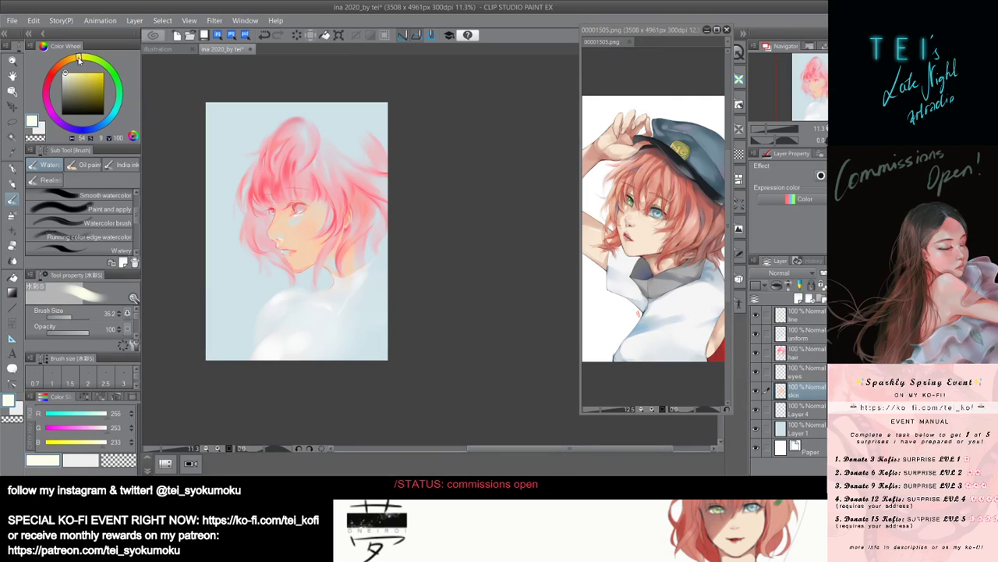
drag(280, 232, 282, 237)
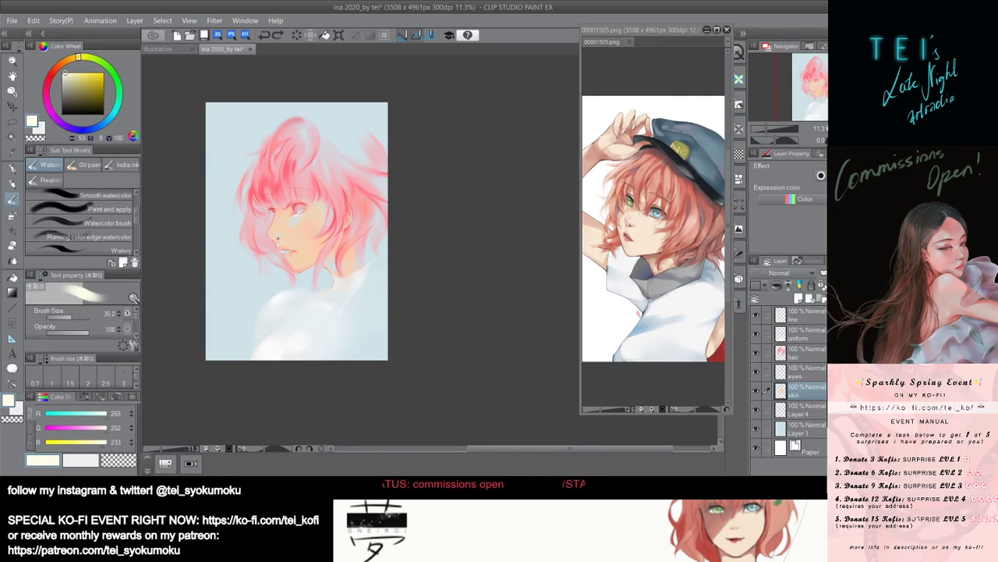
key(ctrl+z)
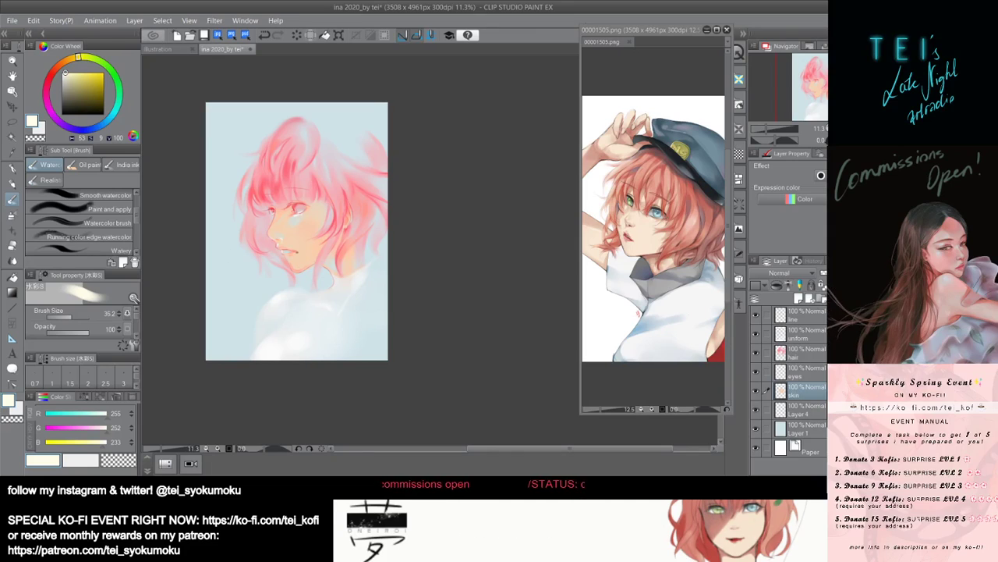
key(ctrl+z)
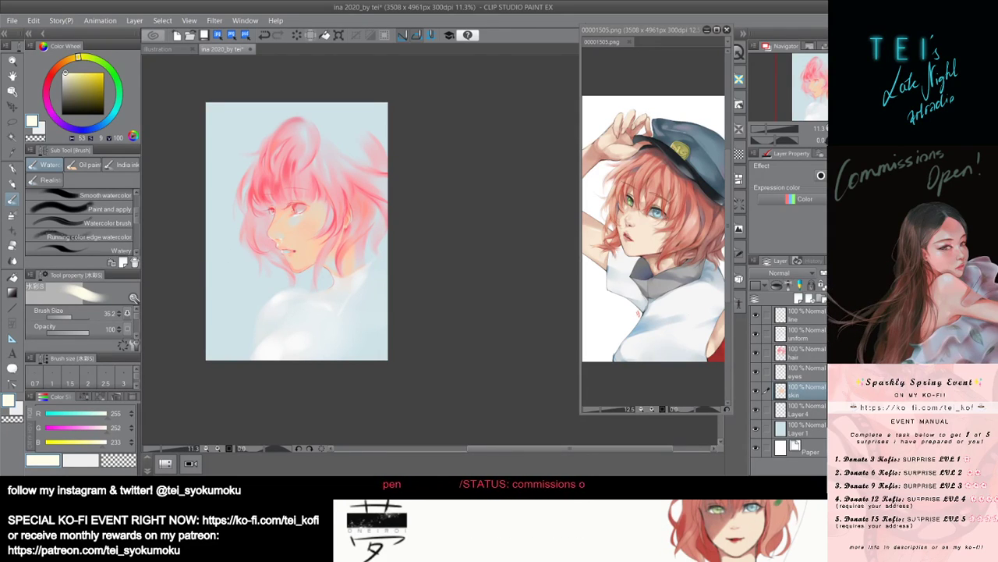
Try cream highlights on the lips and above the upper lip, compare them using undo and redo, and remove them.
drag(291, 253, 286, 246)
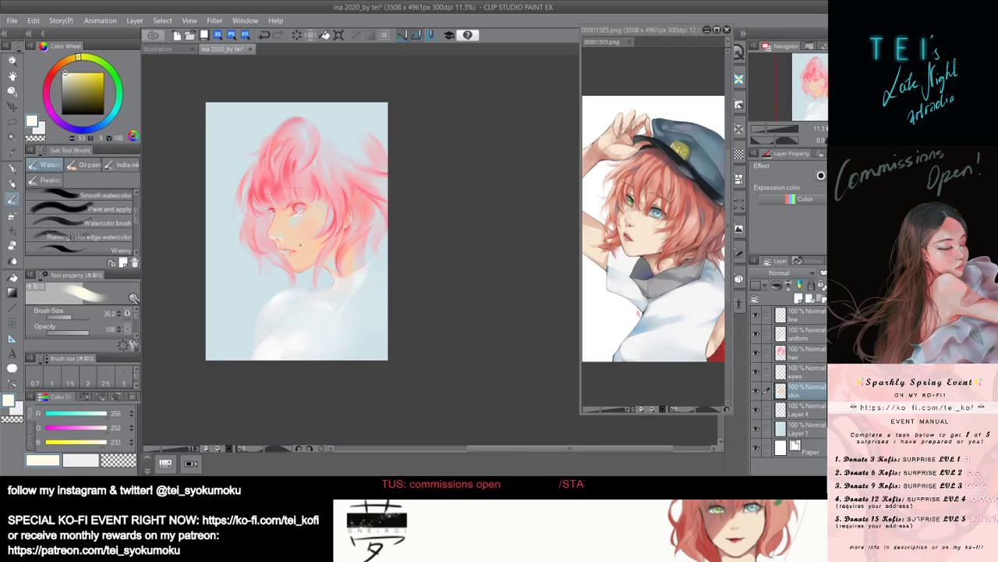
key(ctrl+z)
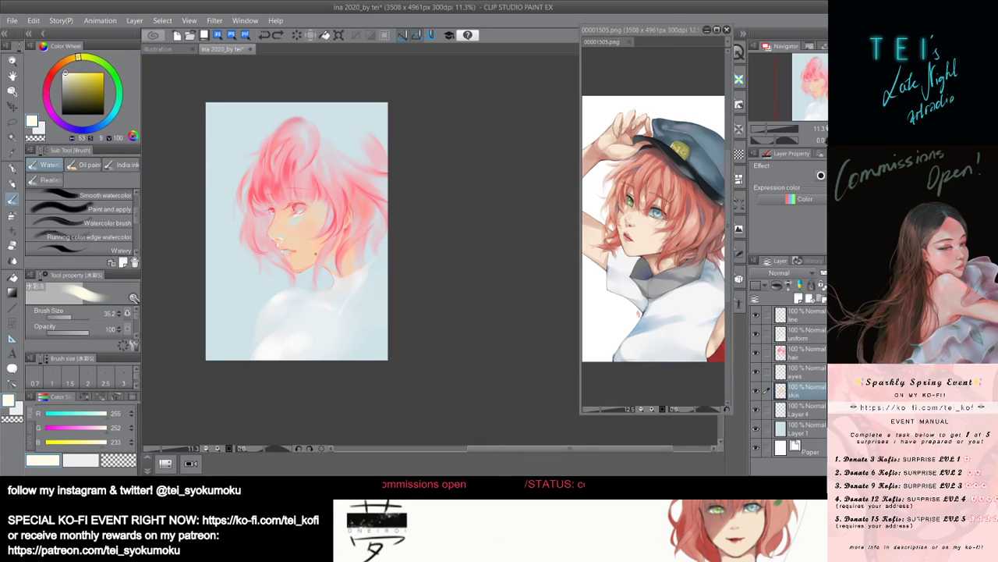
key(ctrl+z)
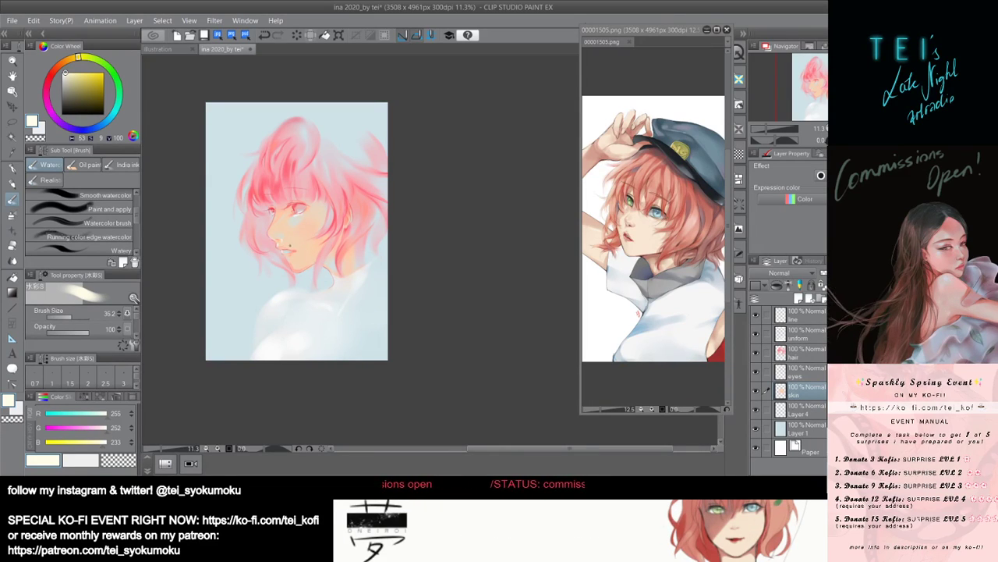
key(ctrl+y)
drag(280, 239, 287, 242)
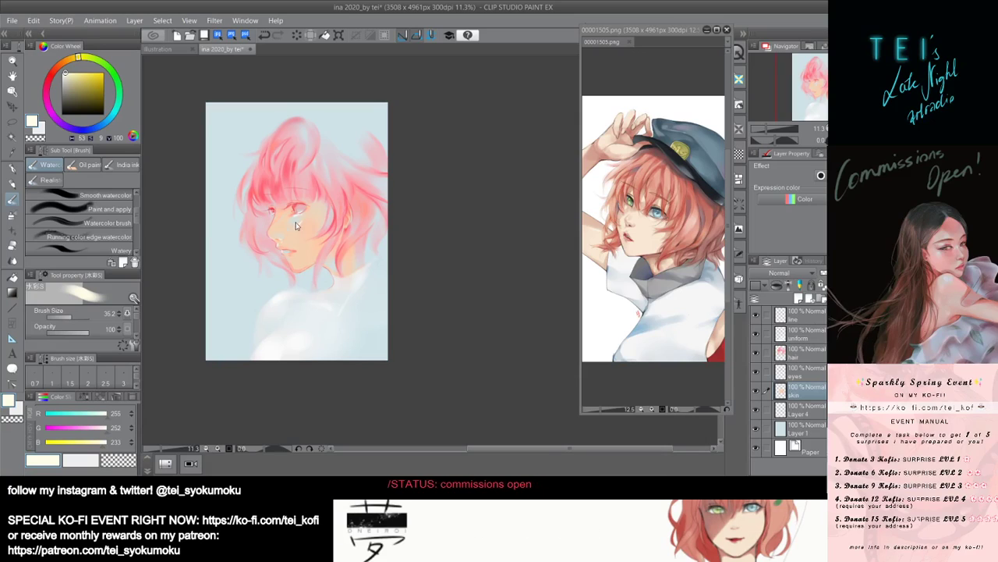
key(ctrl+y)
key(ctrl+z)
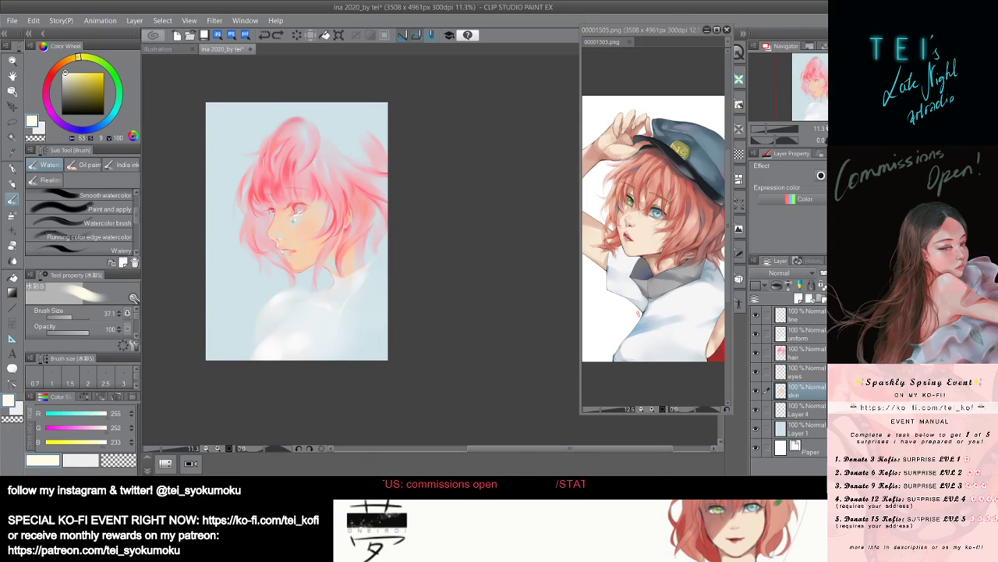
key(ctrl+z)
Enlarge the brush to 96.5, paint a cream highlight on the cheek below the eye, and reduce the brush to 37.1.
key(bracketright)
drag(302, 218, 294, 223)
key(ctrl+z)
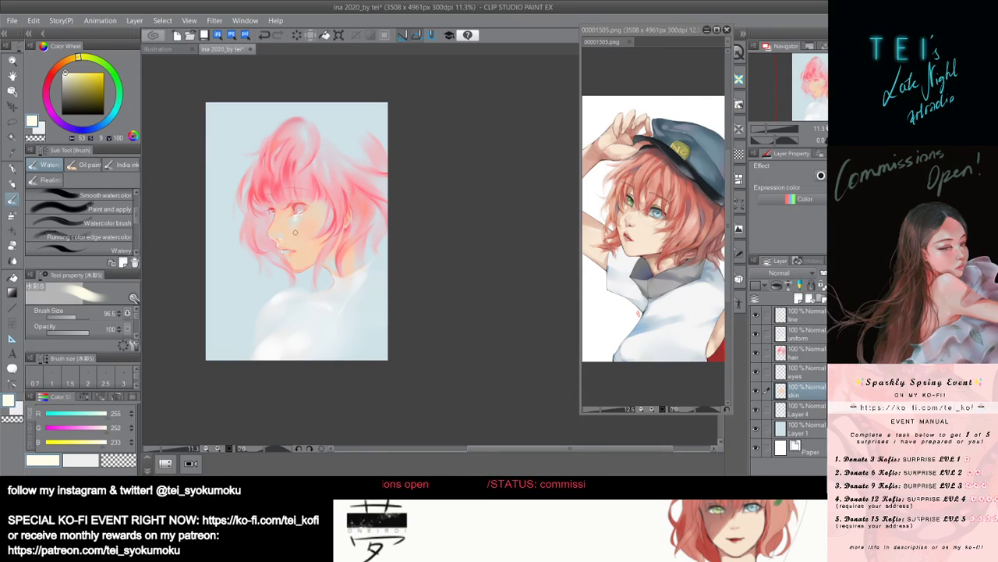
key(ctrl+y)
key(ctrl+z)
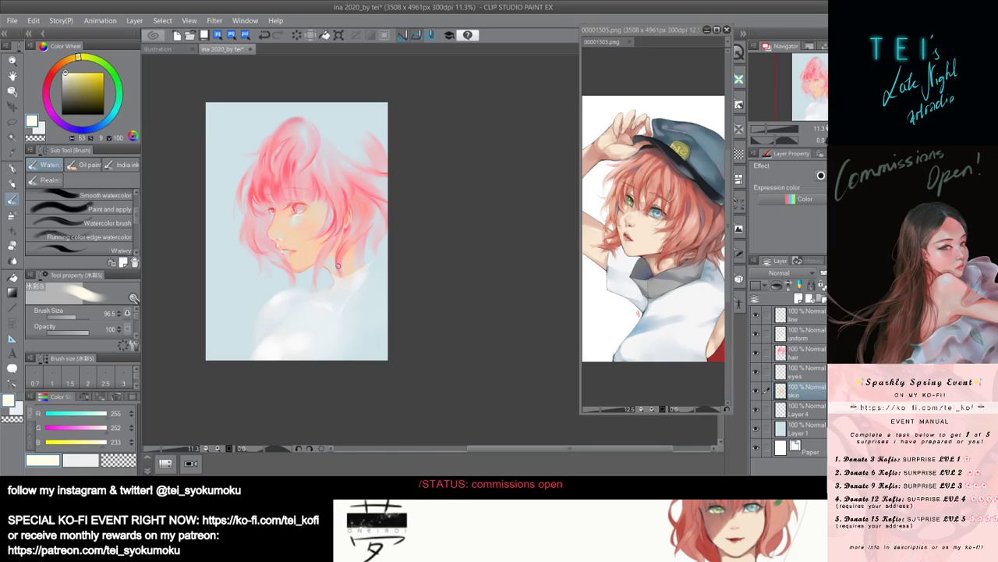
drag(294, 227, 309, 205)
key(bracketleft)
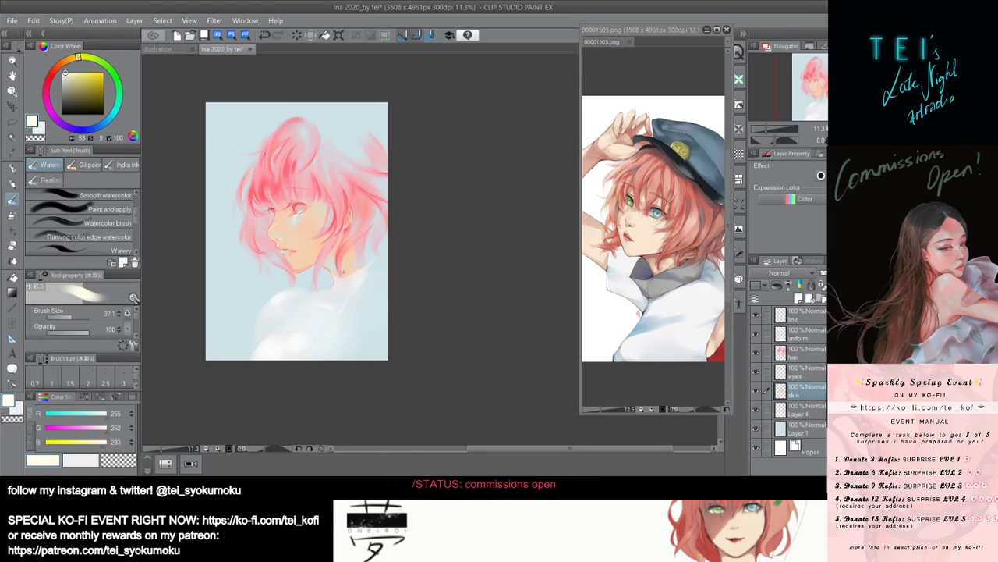
Sample the peach skin tone at the chin, try a stroke along the chin's lower edge, and undo it.
alt+click(295, 266)
drag(293, 266, 304, 274)
key(ctrl+z)
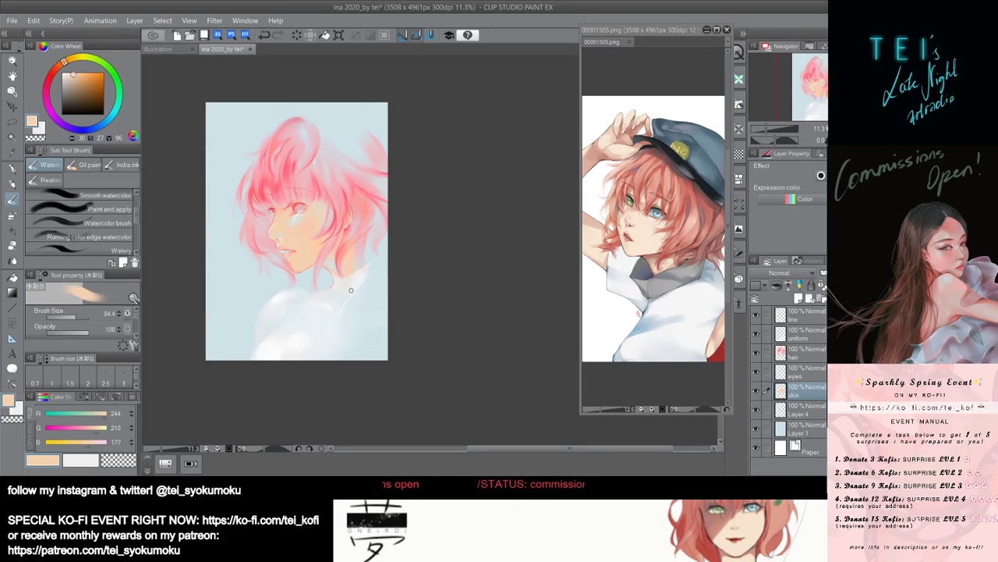
Paint along the chin's lower edge with the pale tone sampled from beneath the eye, using brush size 59.5.
alt+click(299, 215)
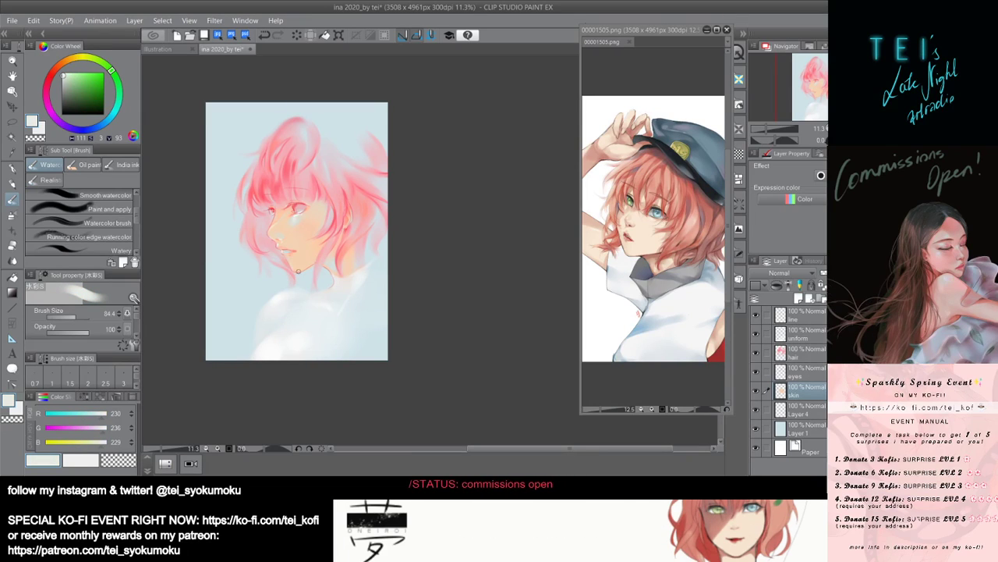
key([)
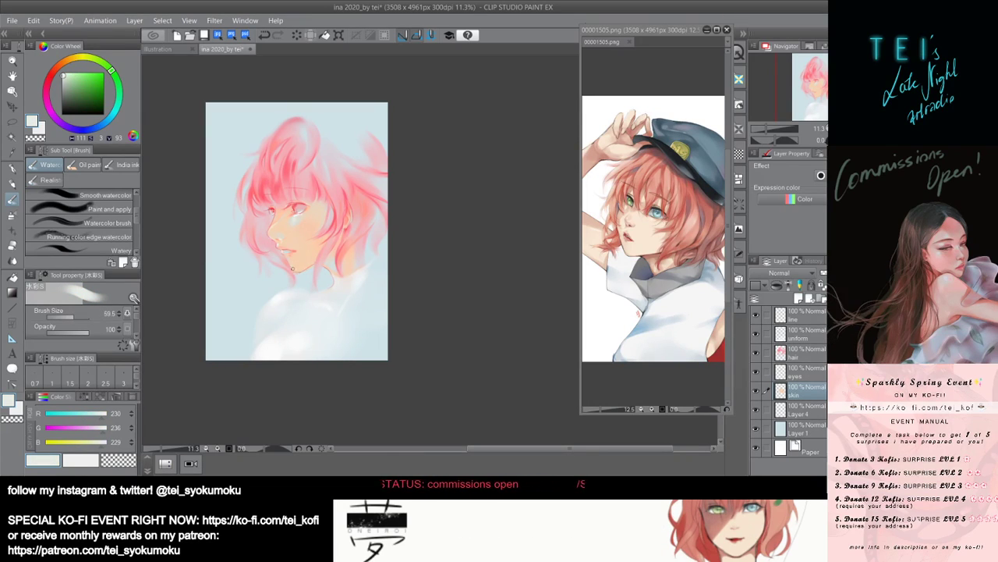
drag(292, 268, 303, 276)
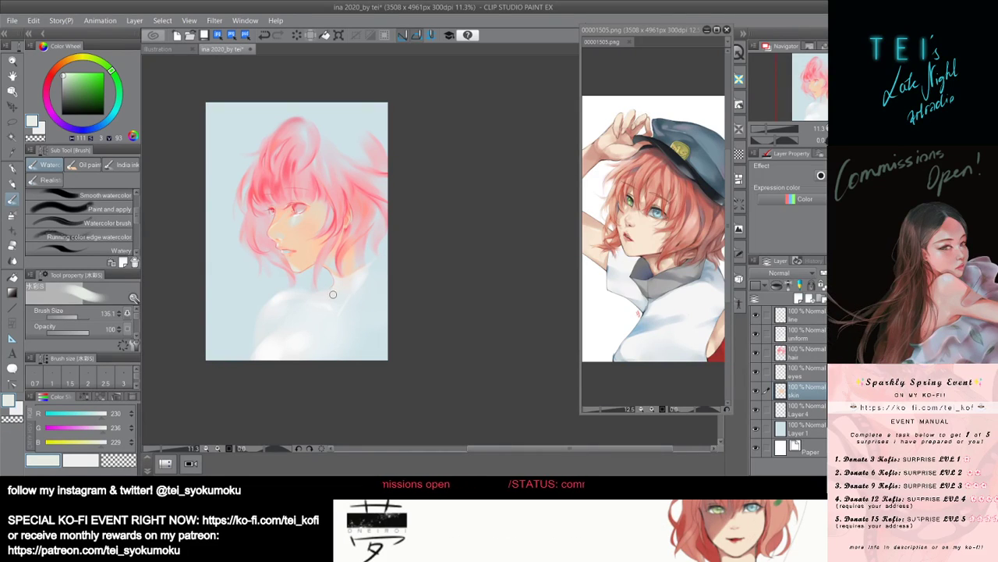
Paint along the nose's outer edge in peach (RGB 245, 209, 175) at brush size 52.9, and enlarge the brush to 71.5.
mouse_move(332, 294)
mouse_down()
mouse_move(288, 267)
mouse_move(344, 297)
mouse_move(273, 238)
mouse_up()
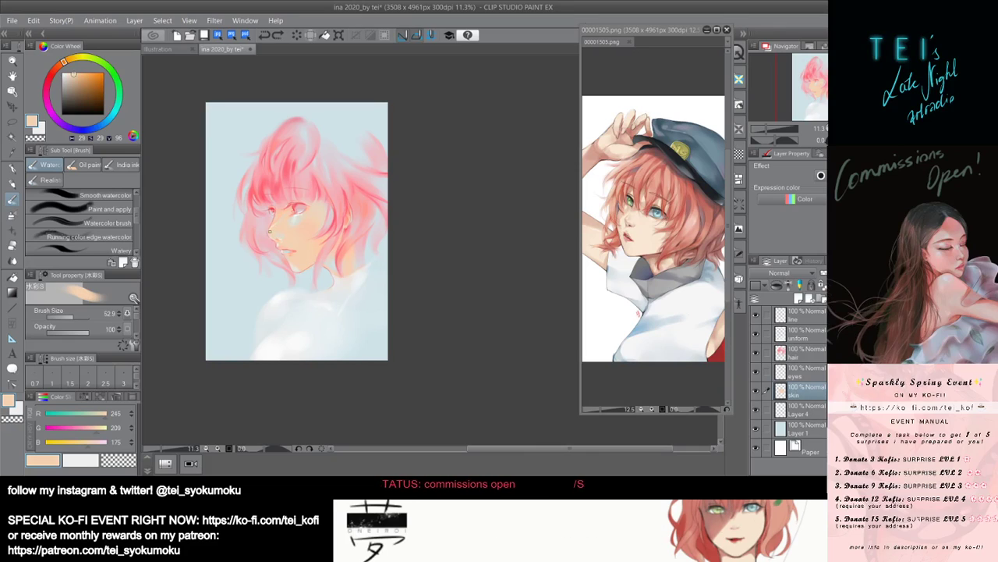
drag(273, 231, 271, 226)
key(])
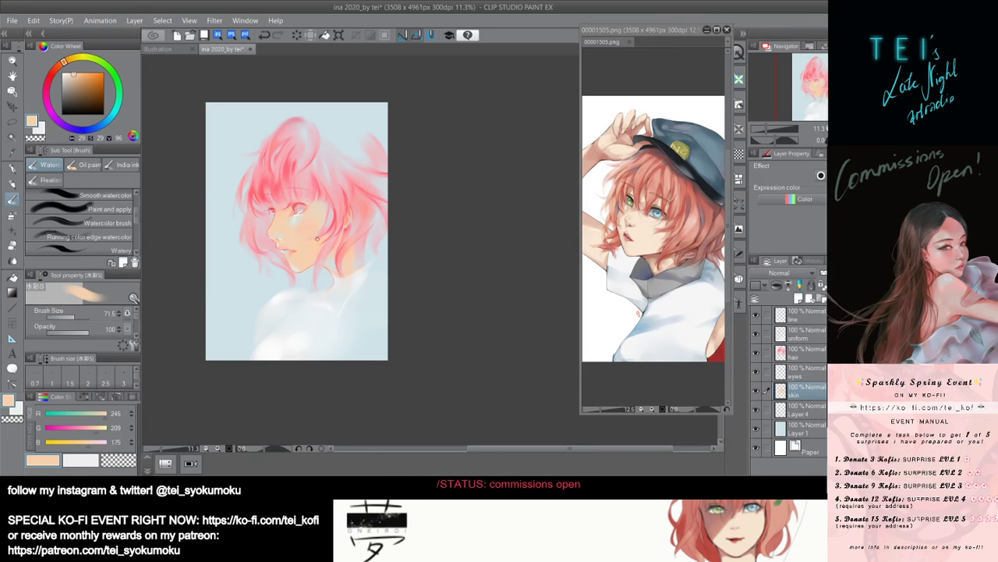
Sample the pale tone beneath the eye, brush it over the nose bridge and tip, and undo the last stroke beside the lips.
alt+click(298, 220)
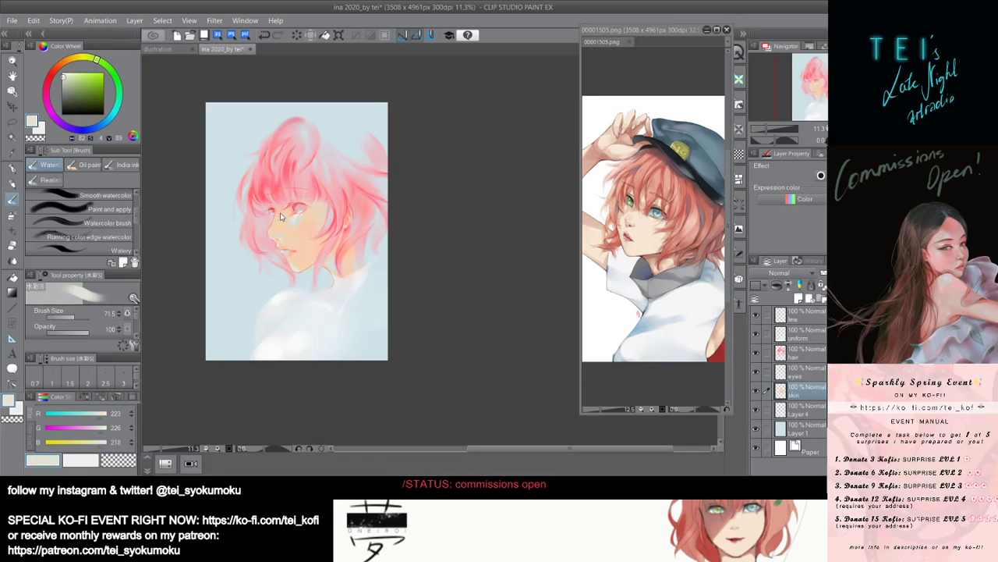
drag(278, 215, 282, 215)
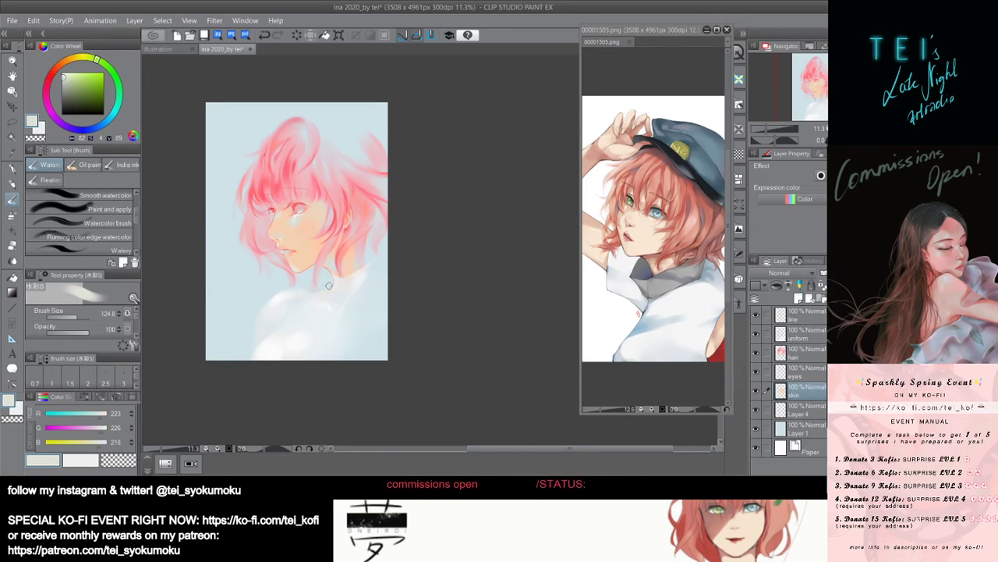
drag(277, 220, 279, 211)
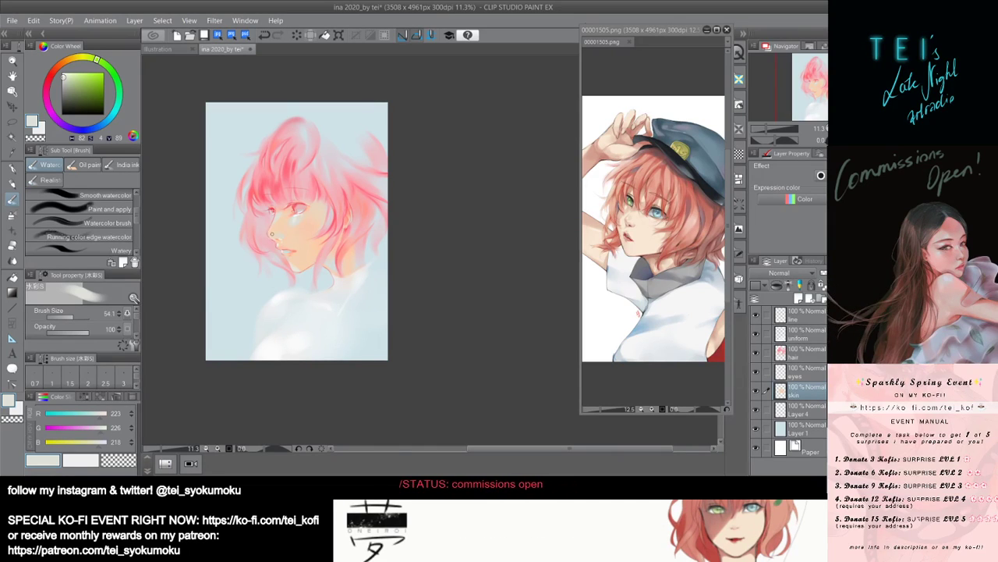
drag(273, 237, 271, 233)
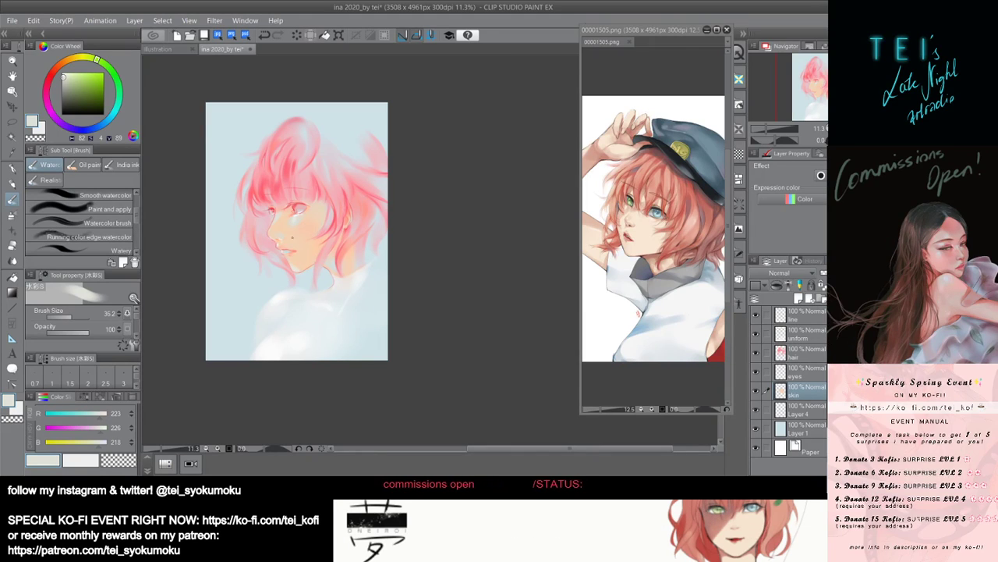
mouse_move(282, 237)
mouse_down()
mouse_move(281, 207)
mouse_move(287, 251)
mouse_up()
key(ctrl+z)
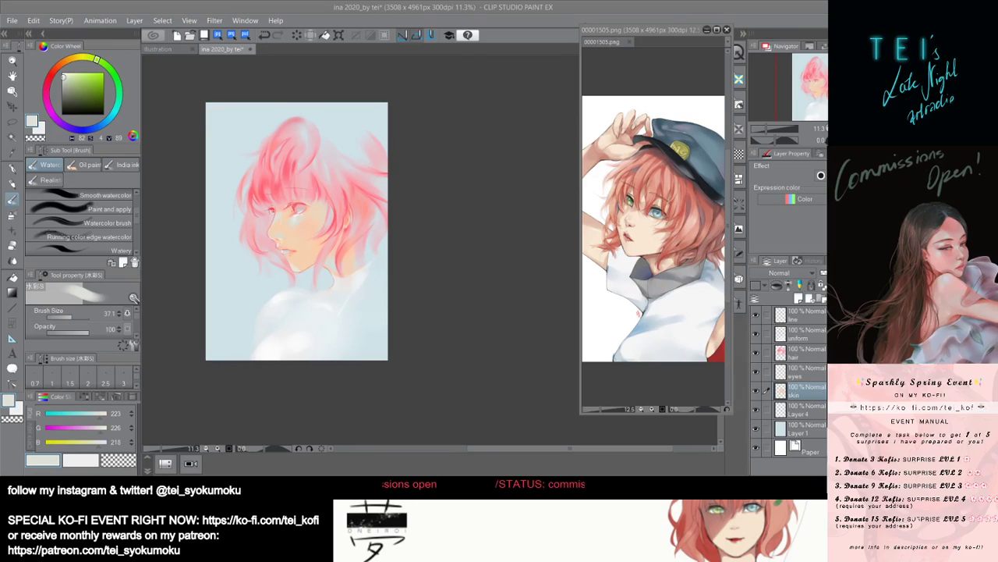
Sample the light blue on the lips, add a small highlight there, and reduce the brush to 22.8.
scroll(276, 210, up, 2)
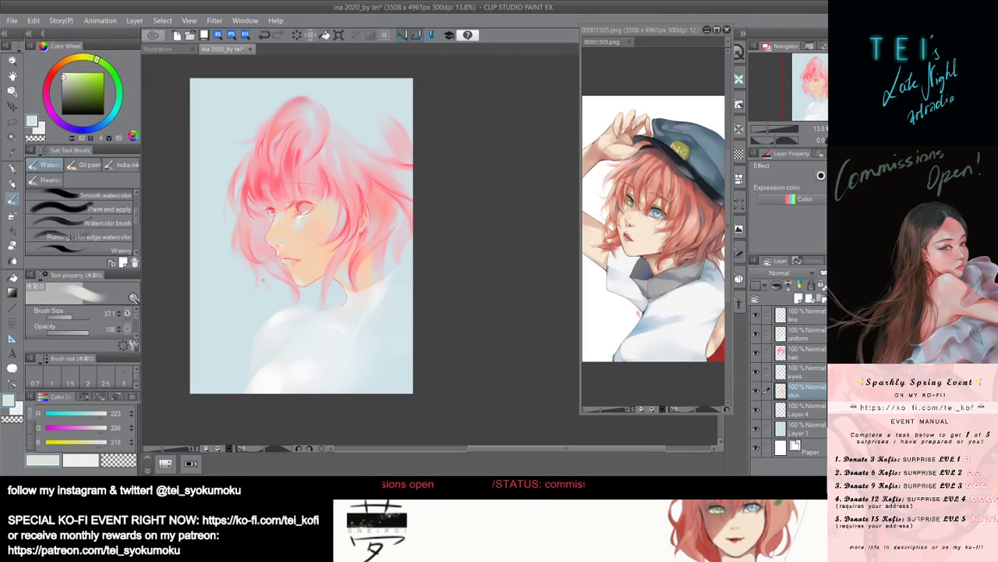
scroll(259, 258, up, 1)
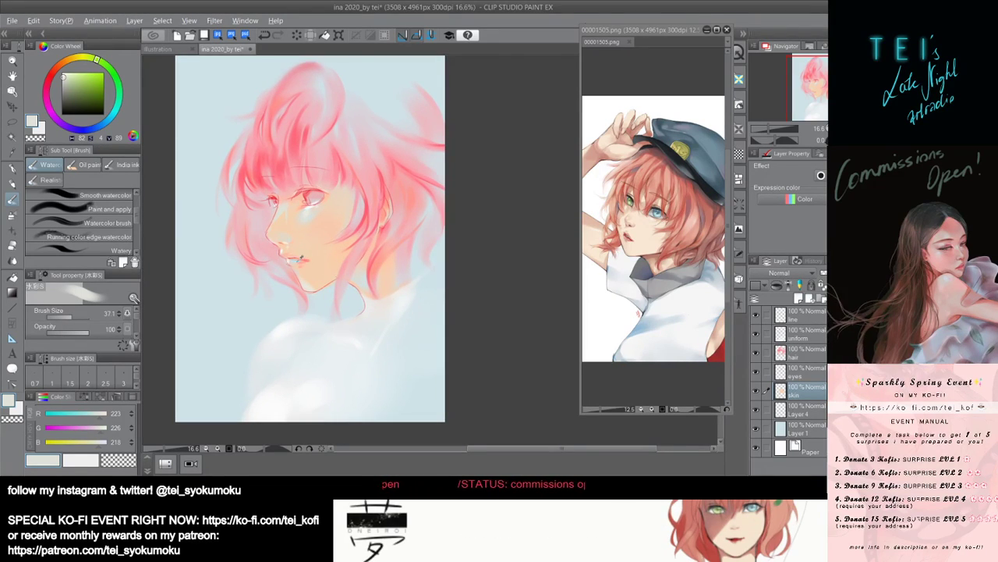
alt+click(298, 261)
drag(302, 261, 303, 262)
key(bracketleft)
key(bracketleft)
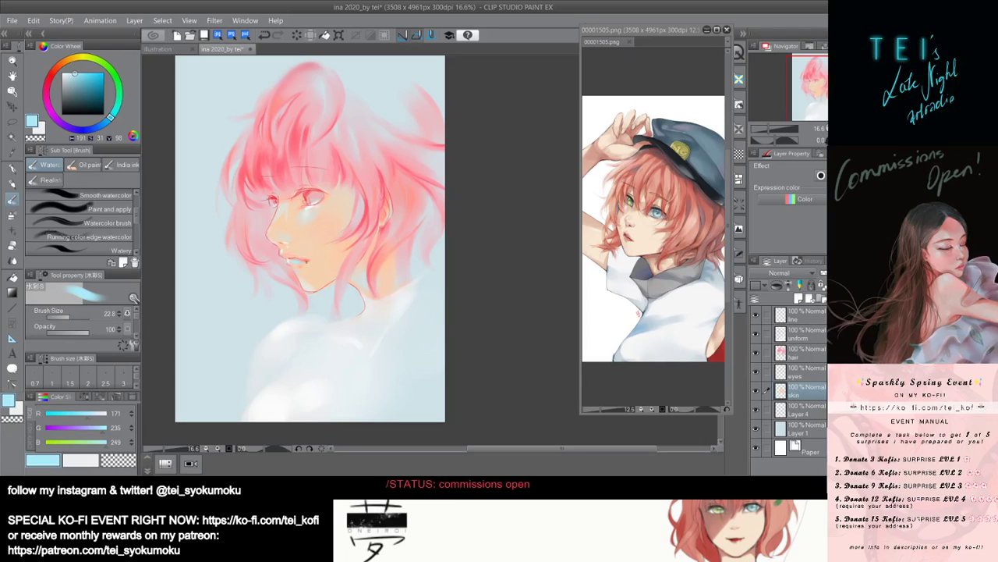
Sample the coral lip tone (RGB 255, 146, 126), undo the last stroke, and repaint the corner of the lips.
alt+click(305, 265)
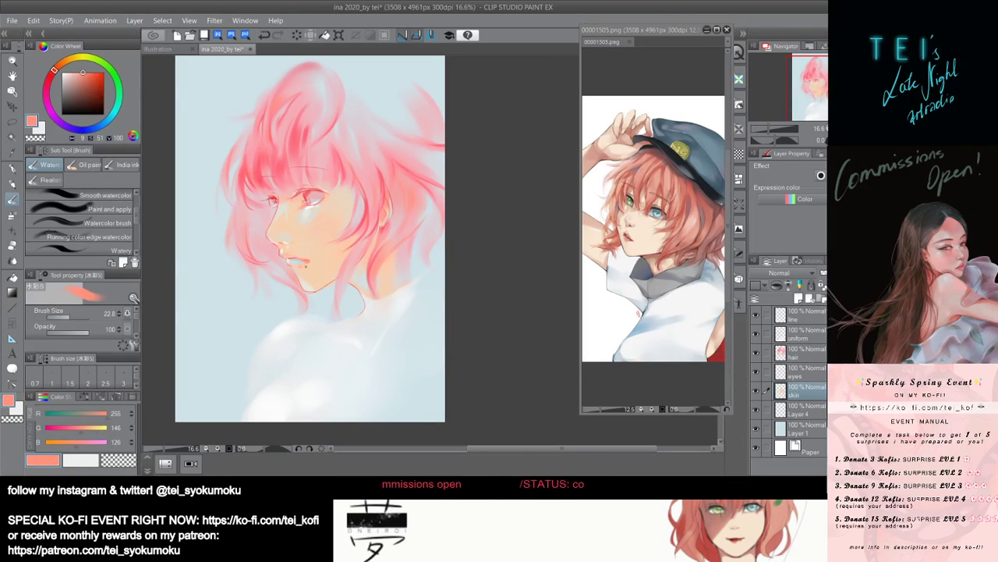
key(ctrl+z)
drag(305, 264, 313, 260)
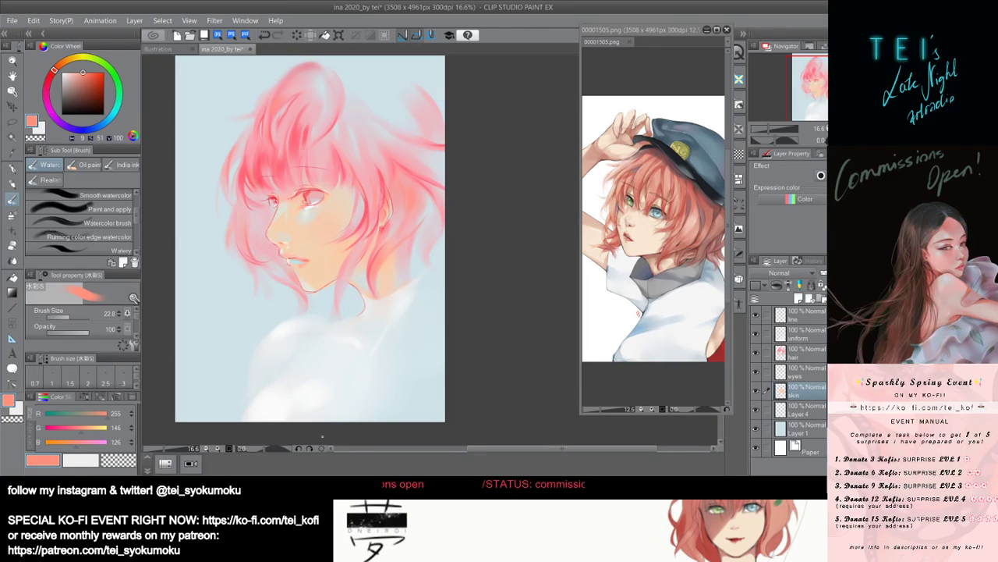
Sample the peach skin tone (RGB 244, 209, 177) and paint it beside the nose and on the cheek beneath the eye.
scroll(364, 267, down, 5)
scroll(364, 268, up, 4)
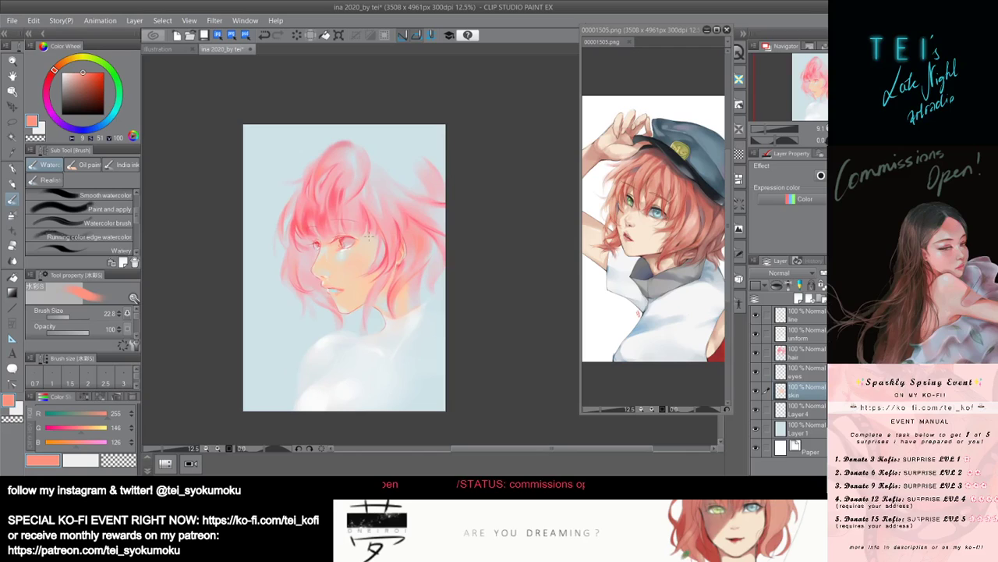
alt+click(331, 264)
drag(327, 263, 326, 257)
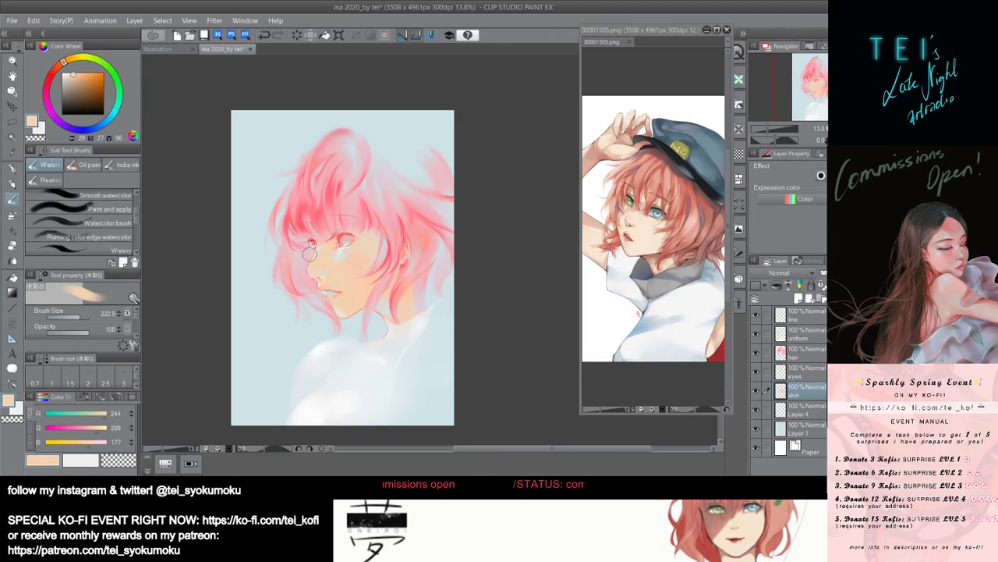
mouse_move(364, 247)
mouse_down()
mouse_move(374, 248)
mouse_move(361, 245)
mouse_up()
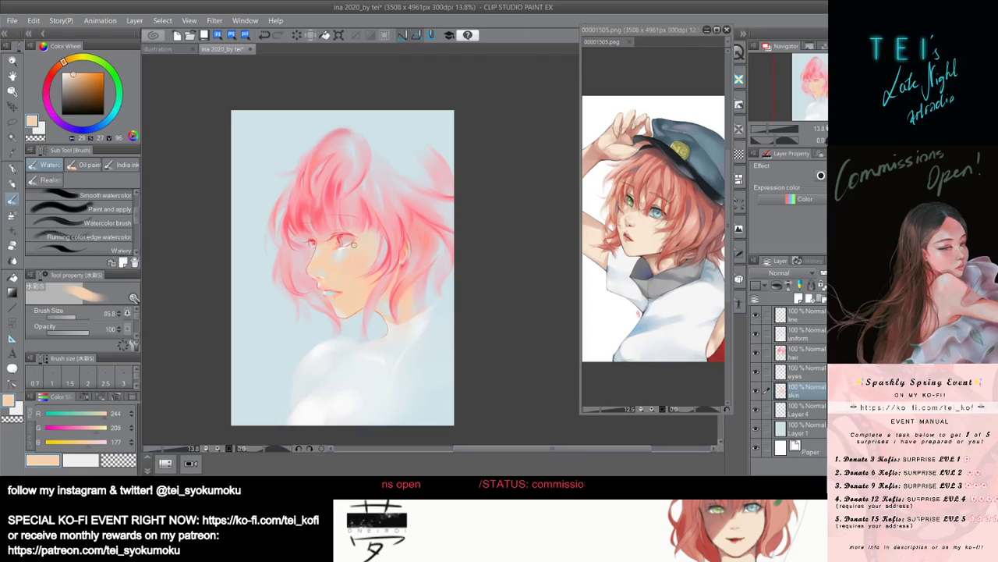
Sample the warmer peach beside the eye (RGB 255, 197, 164) and blend it into the cheek near the nose at brush size 72.5.
click(80, 74)
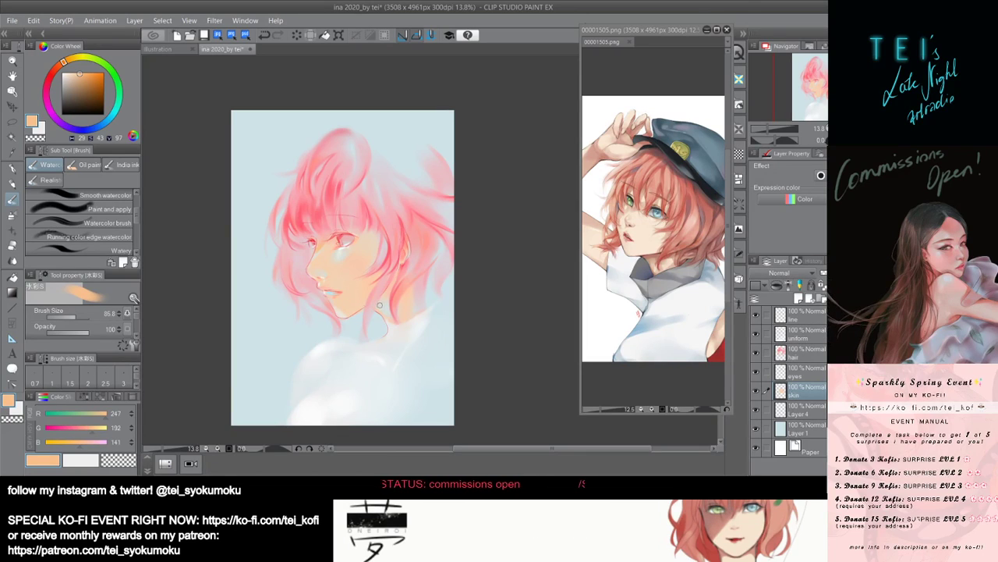
alt+click(358, 237)
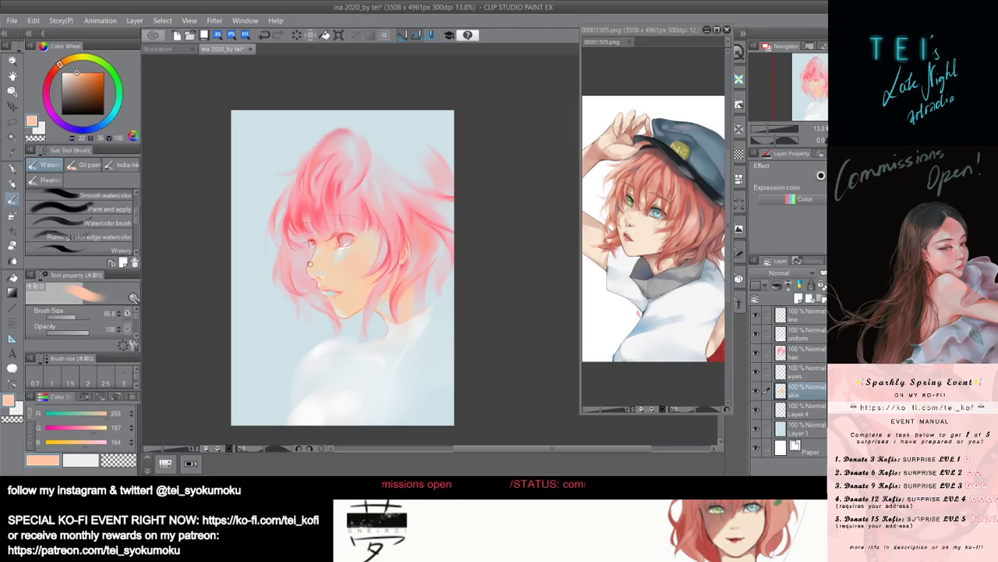
drag(333, 251, 331, 249)
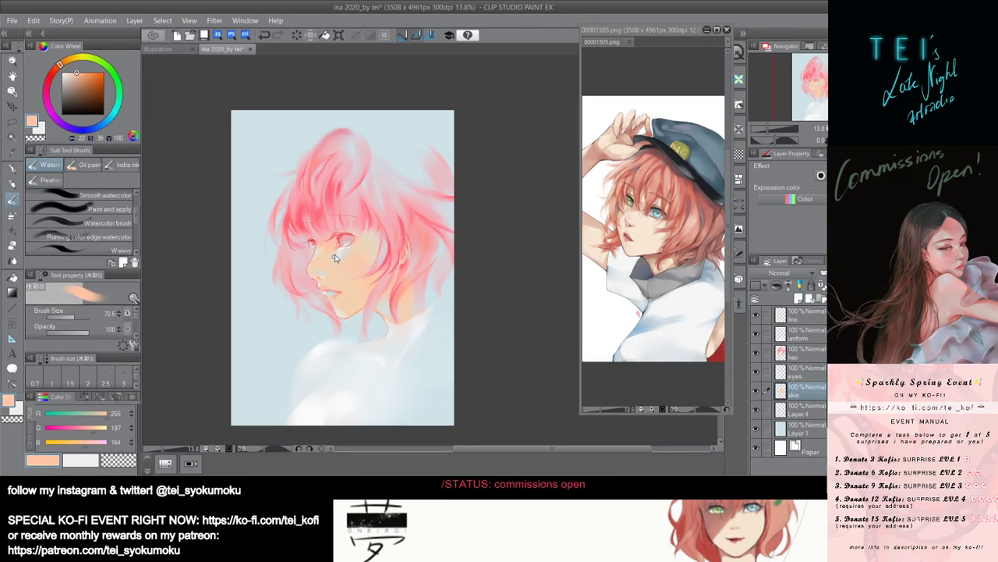
drag(338, 259, 333, 256)
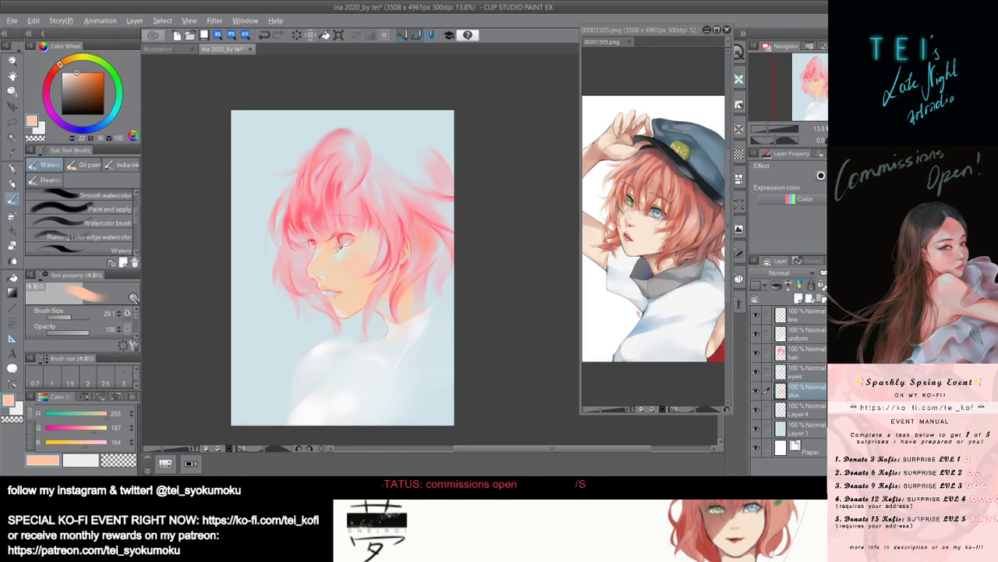
Sample the off-white highlight beneath the eye and the pale blue-grey at the lips as painting colours.
alt+click(341, 246)
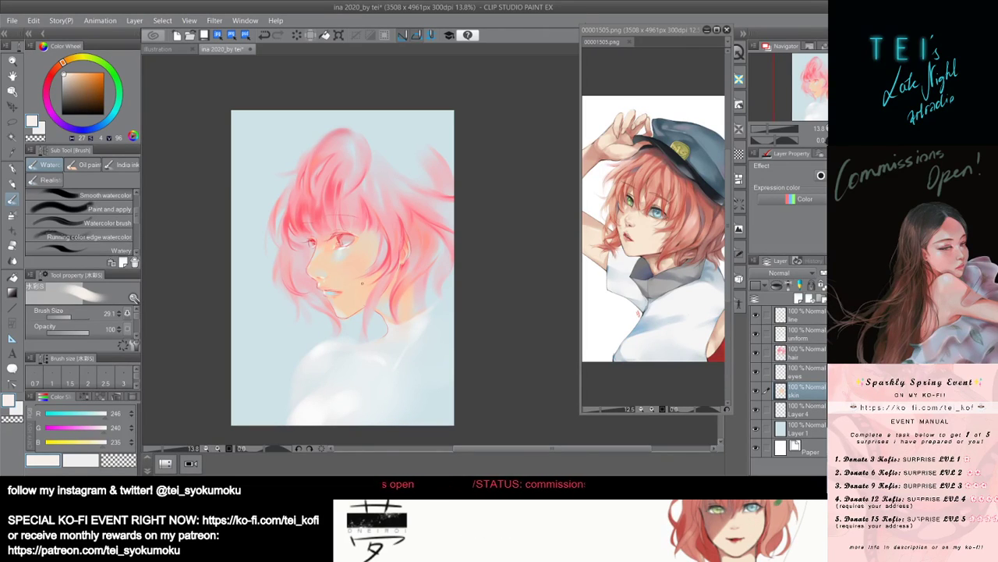
scroll(348, 285, down, 1)
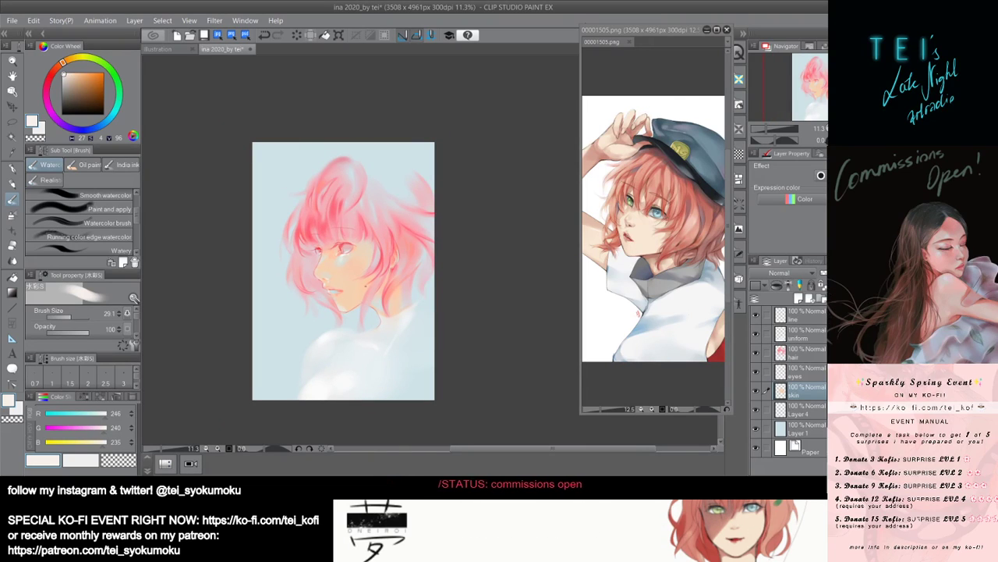
scroll(371, 274, up, 1)
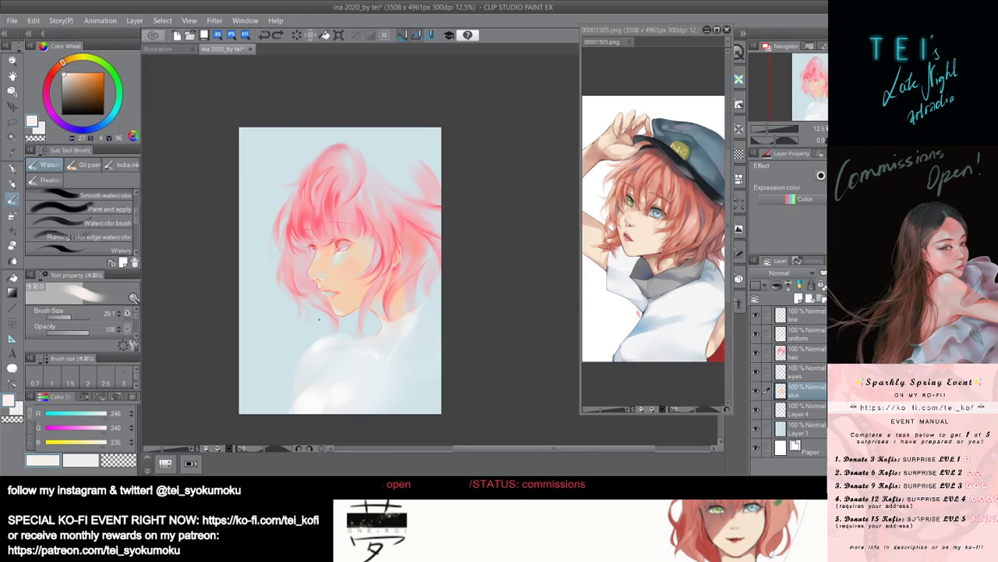
alt+click(334, 291)
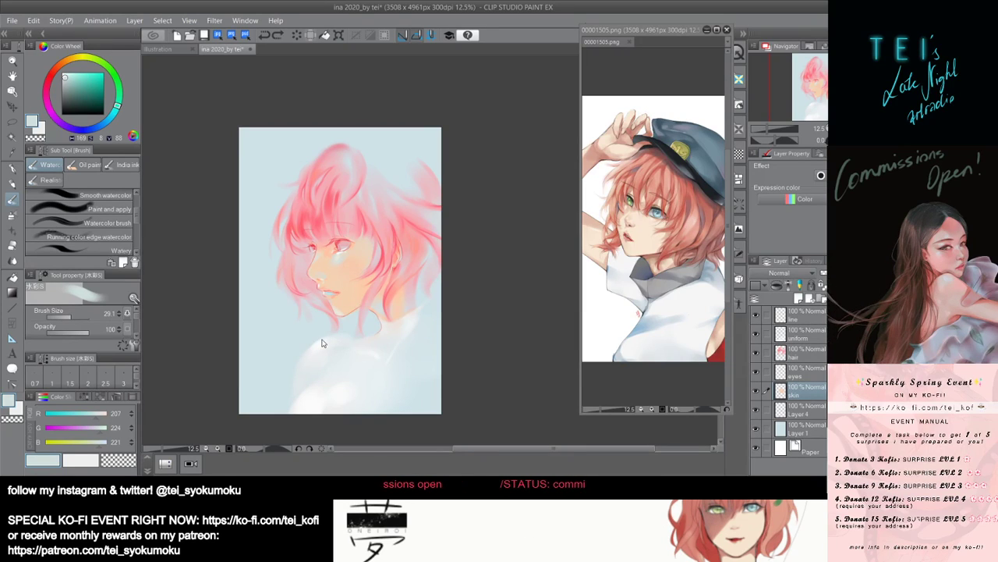
scroll(328, 339, down, 1)
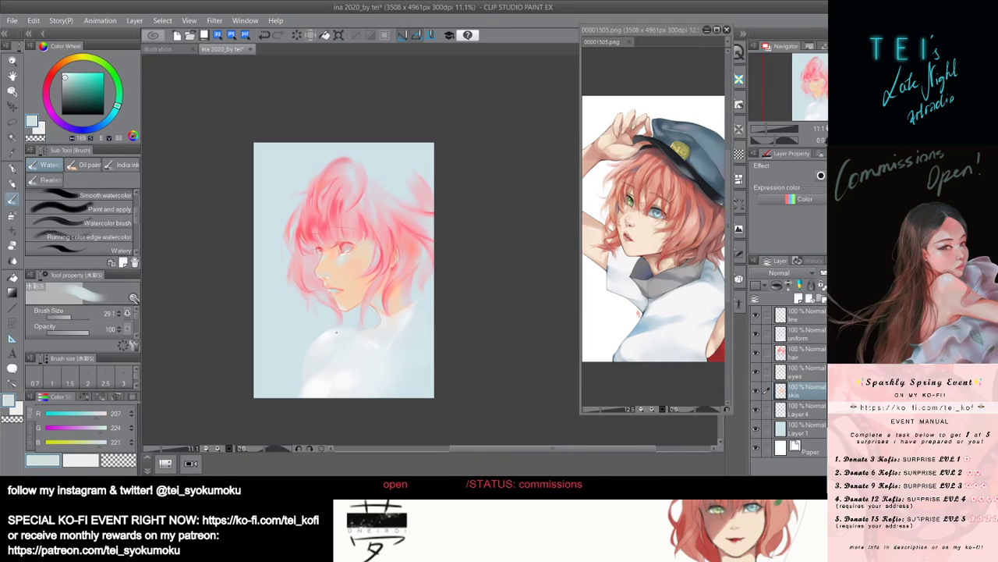
scroll(336, 333, up, 1)
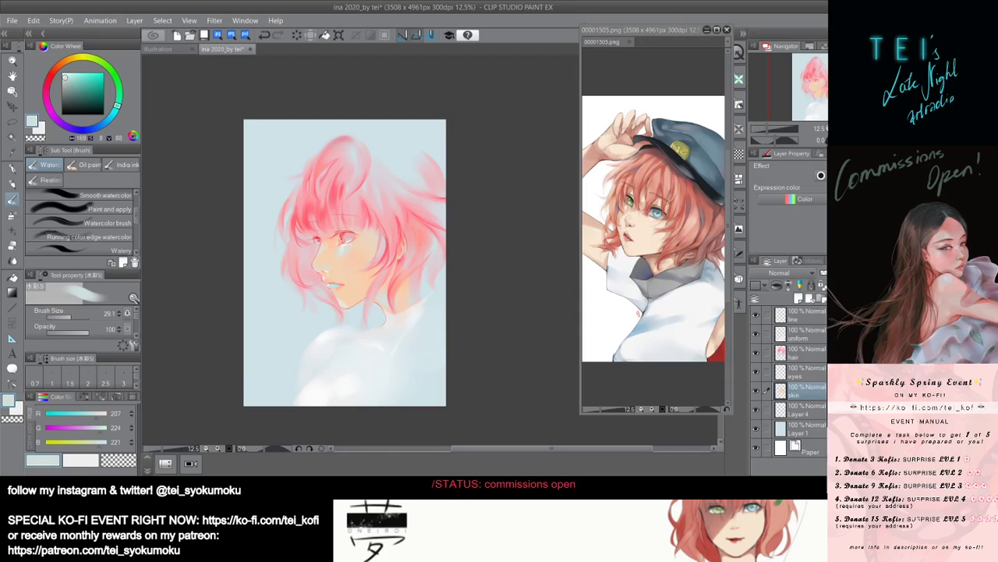
On the eyes layer, try strokes over the nearer eye with tones sampled from it, enlarge the brush to 50.5, and undo the last stroke.
click(808, 370)
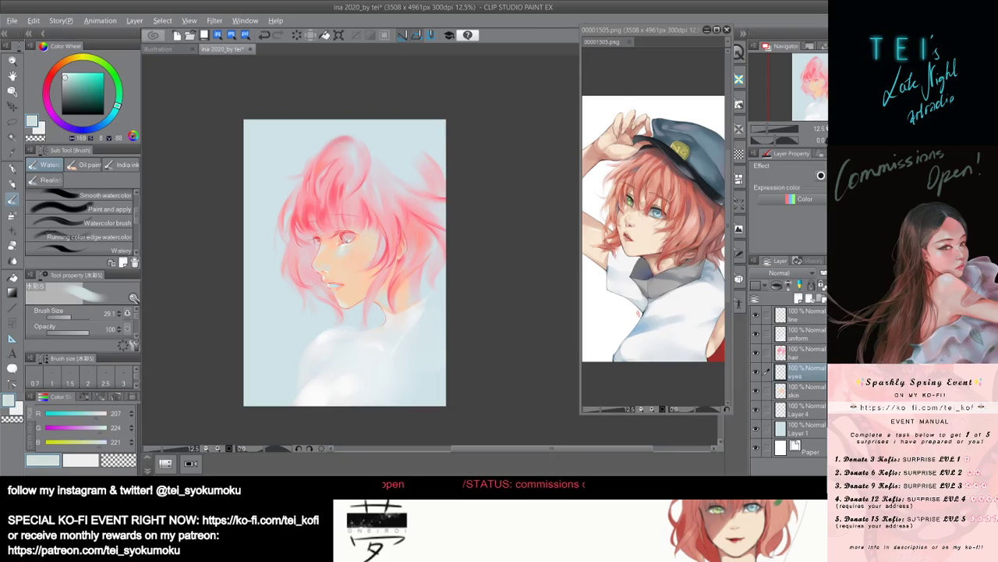
alt+click(348, 239)
key(])
drag(349, 238, 351, 236)
alt+click(349, 236)
key(])
key(ctrl+z)
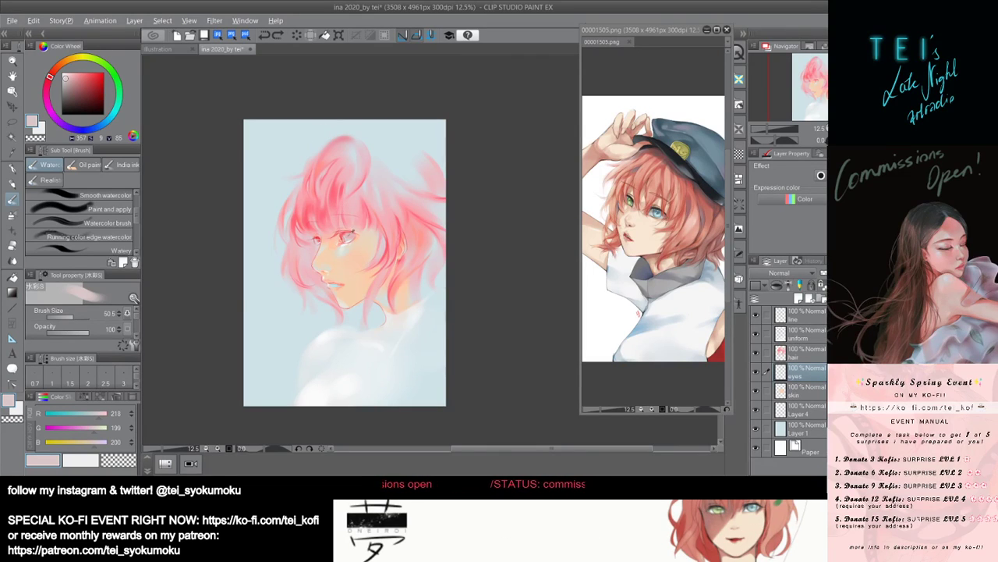
Choose a more saturated pinkish red and paint it into the nearer eye at brush size 32.3.
click(72, 77)
click(78, 76)
click(81, 77)
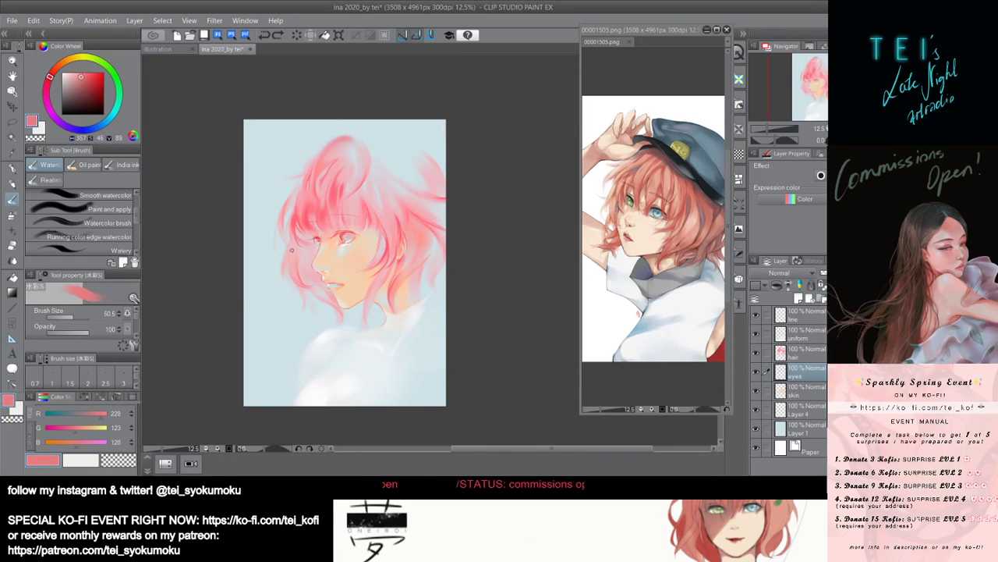
click(79, 316)
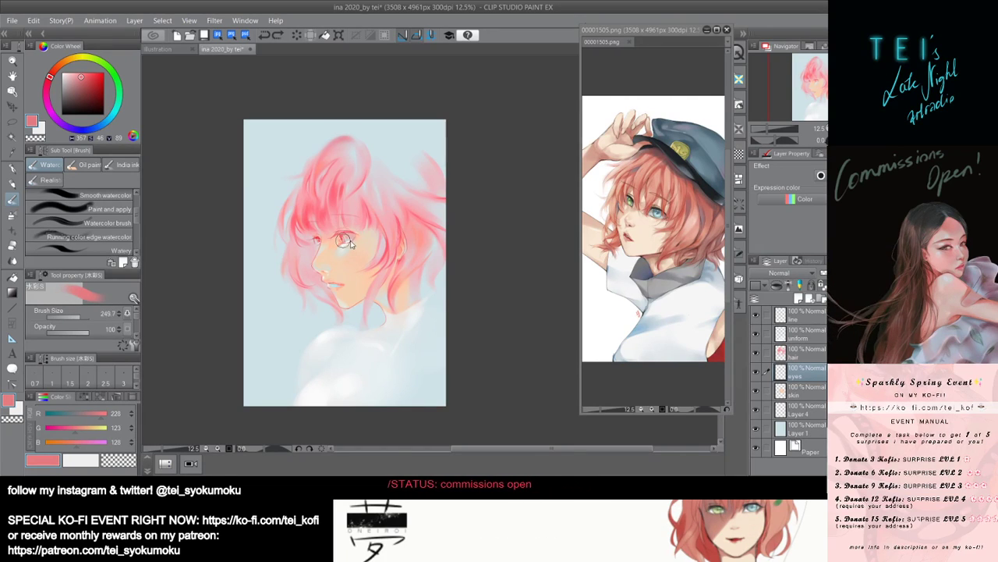
drag(350, 243, 366, 236)
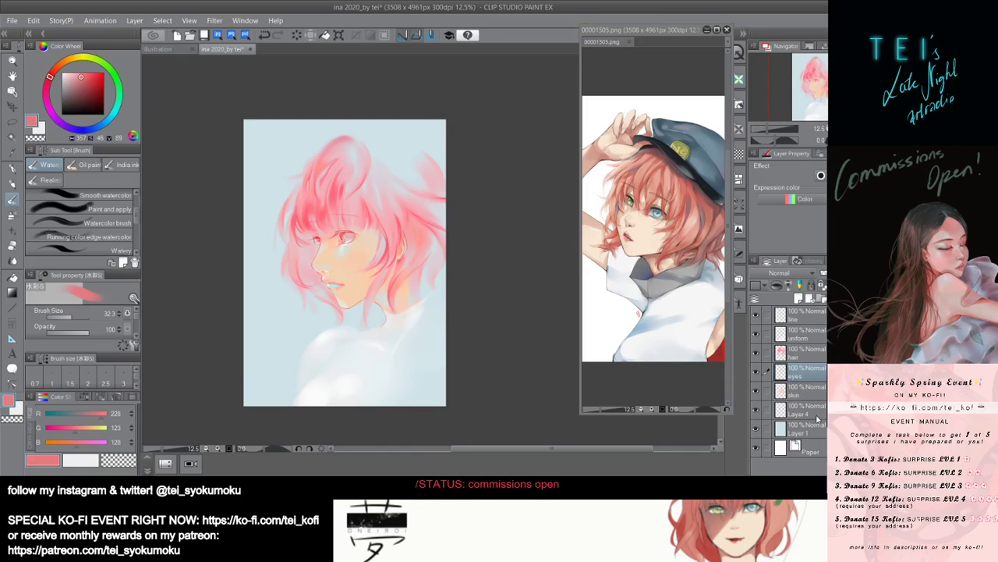
On the uniform layer, paint the collar around the neck in grey (RGB 154, 154, 154), enlarging the brush to 631.1.
click(806, 334)
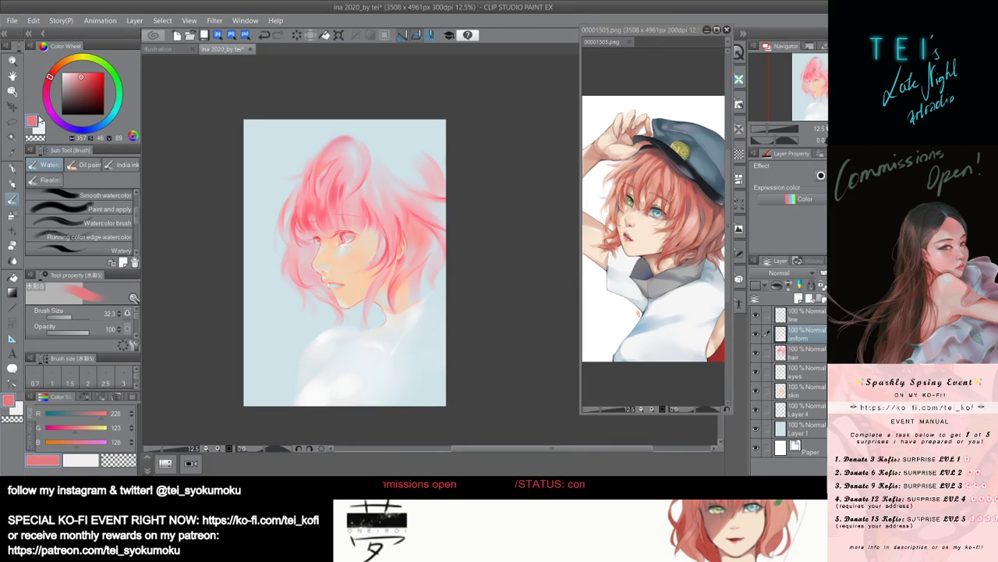
click(60, 88)
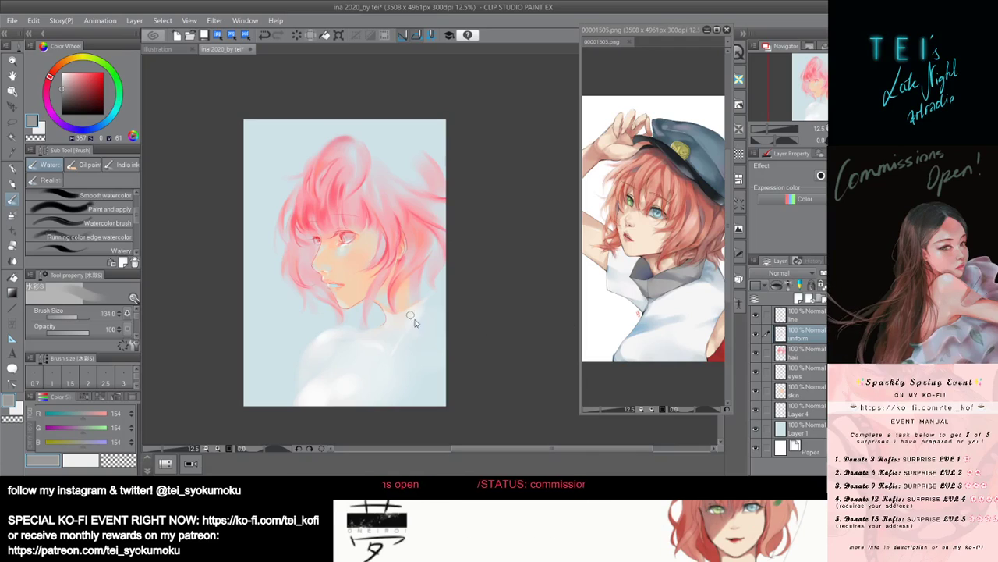
mouse_move(384, 308)
mouse_down()
mouse_move(398, 318)
mouse_move(445, 301)
mouse_up()
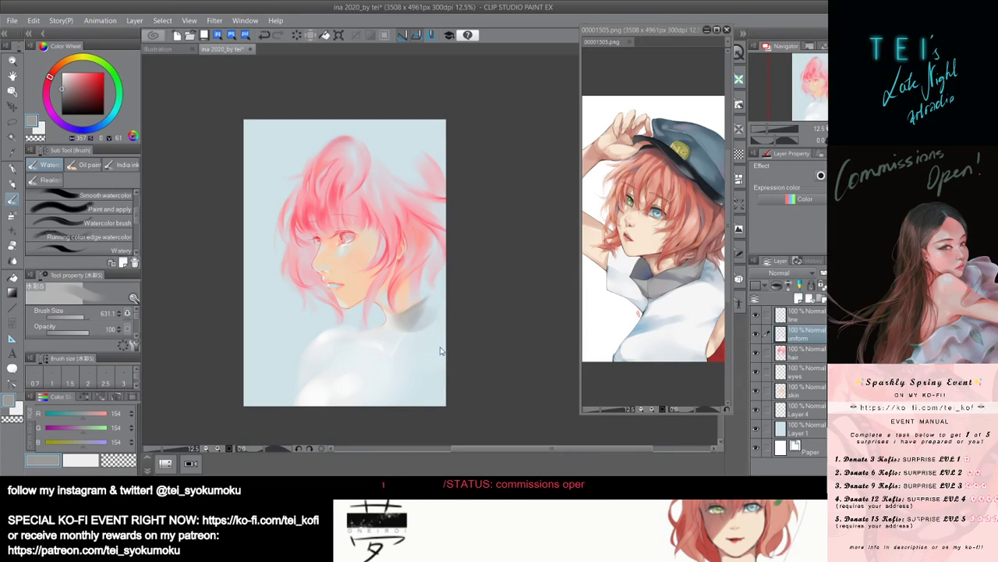
mouse_move(446, 346)
mouse_down()
mouse_move(417, 297)
mouse_move(389, 359)
mouse_move(393, 380)
mouse_move(433, 268)
mouse_move(383, 347)
mouse_up()
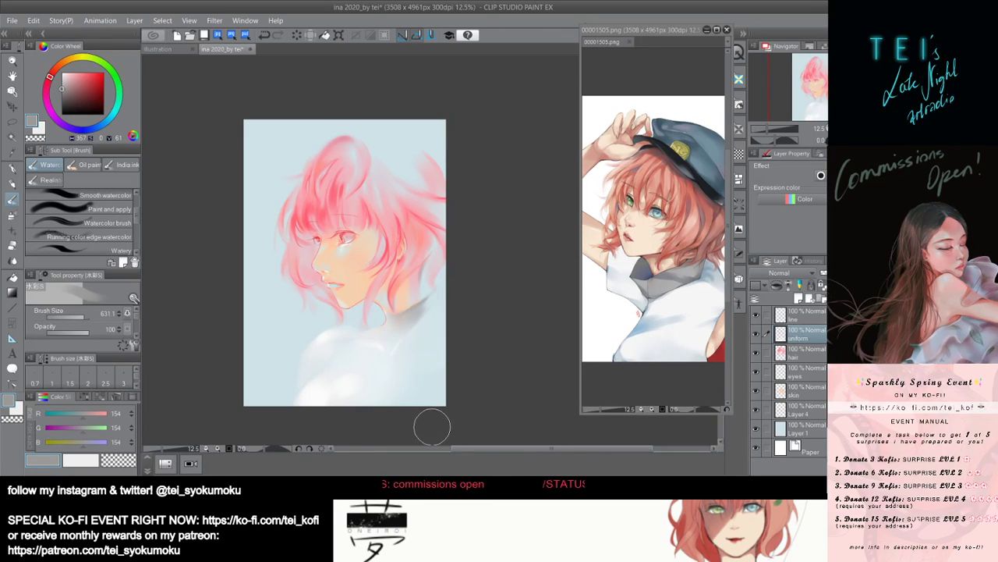
mouse_move(380, 304)
mouse_down()
mouse_move(404, 313)
mouse_move(416, 279)
mouse_move(386, 315)
mouse_move(370, 299)
mouse_move(406, 328)
mouse_move(422, 314)
mouse_move(435, 291)
mouse_up()
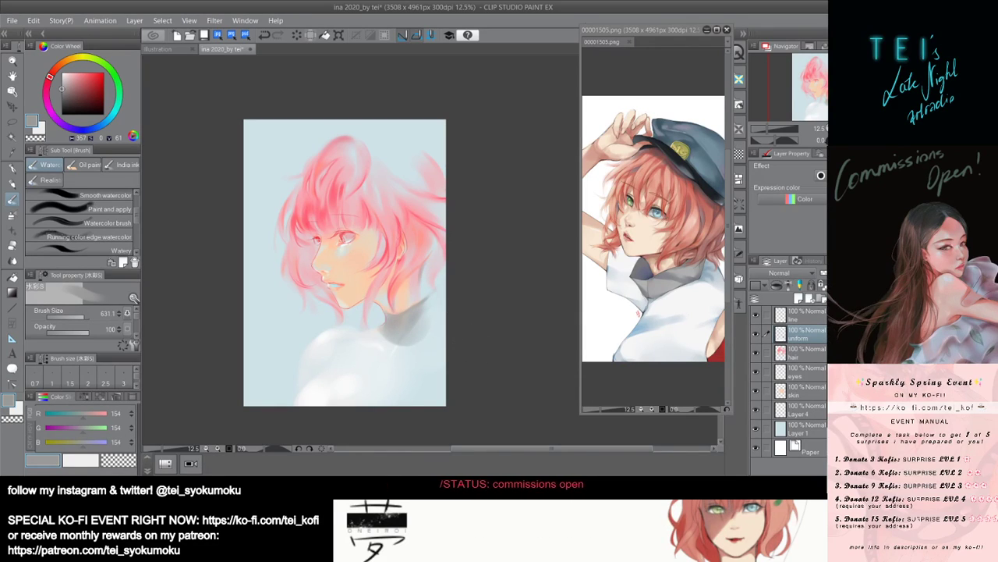
Undo the grey collar strokes, try the collar again around the neck at brush size 369.7, and undo those attempts.
key(ctrl+z)
key(ctrl+z)
mouse_move(421, 329)
mouse_down()
mouse_move(413, 312)
mouse_move(391, 313)
mouse_move(433, 273)
mouse_up()
key(ctrl+z)
drag(381, 308, 438, 281)
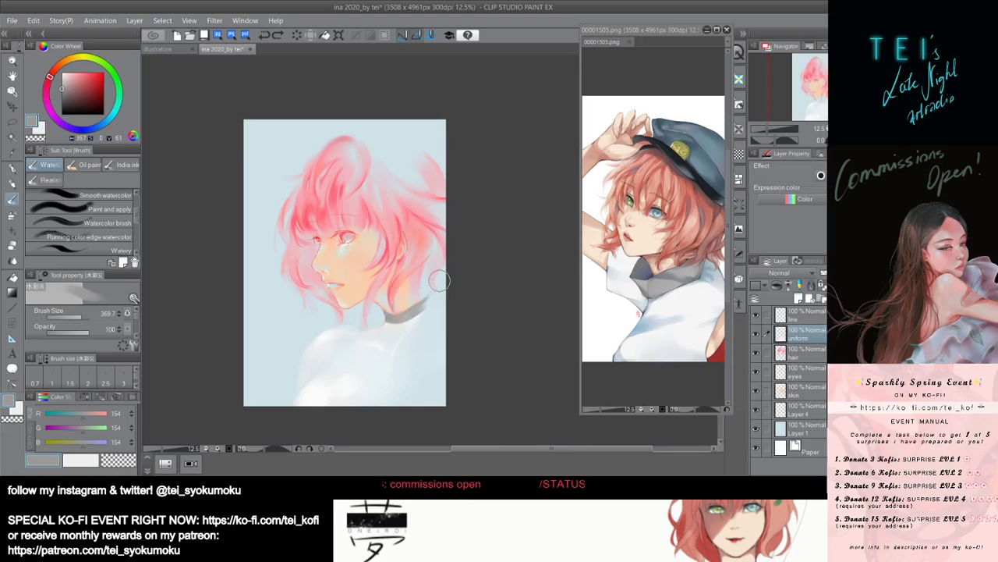
key(ctrl+z)
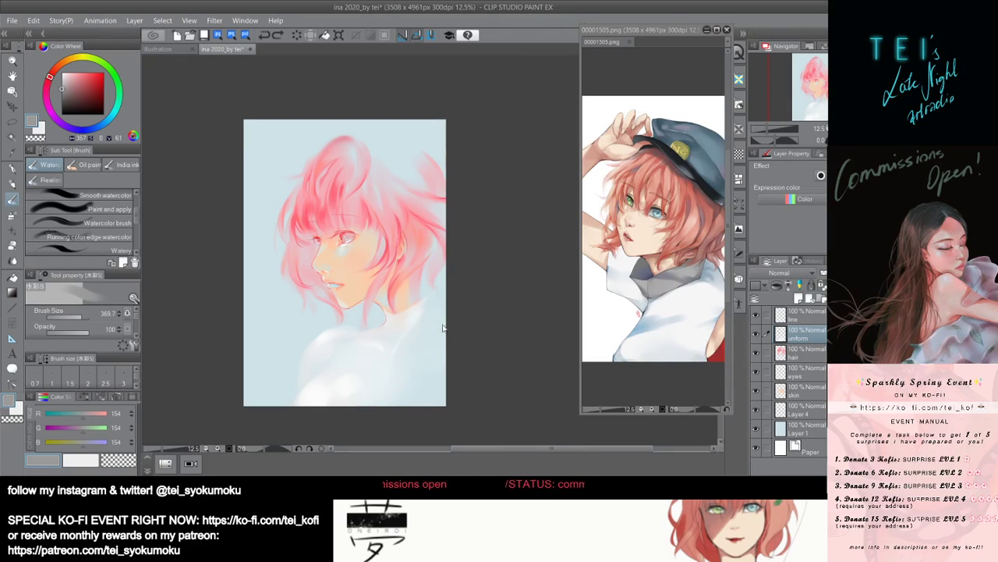
Try grey strokes at the base of the neck on the uniform layer, enlarging the brush to 445.2.
drag(391, 360, 379, 339)
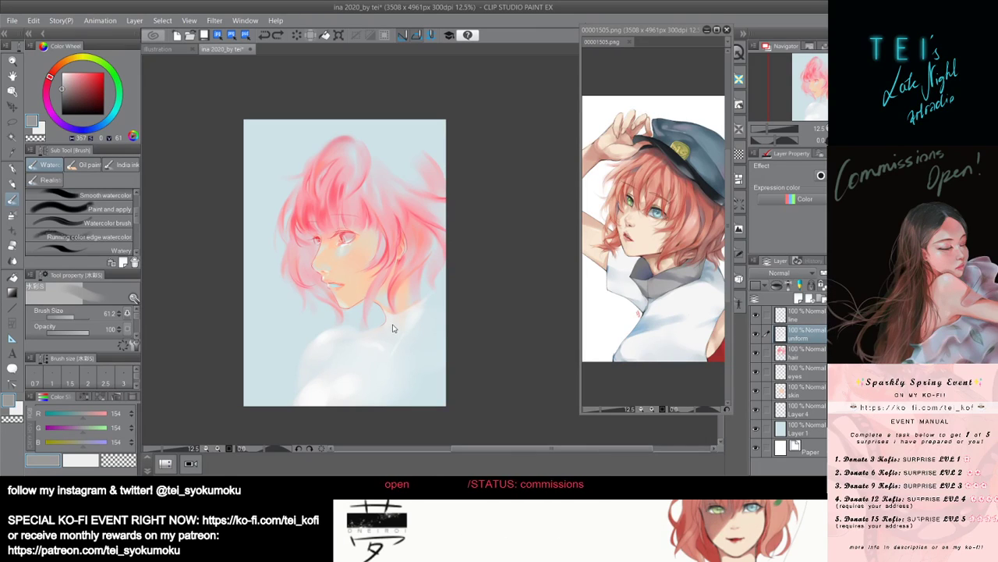
drag(395, 330, 404, 330)
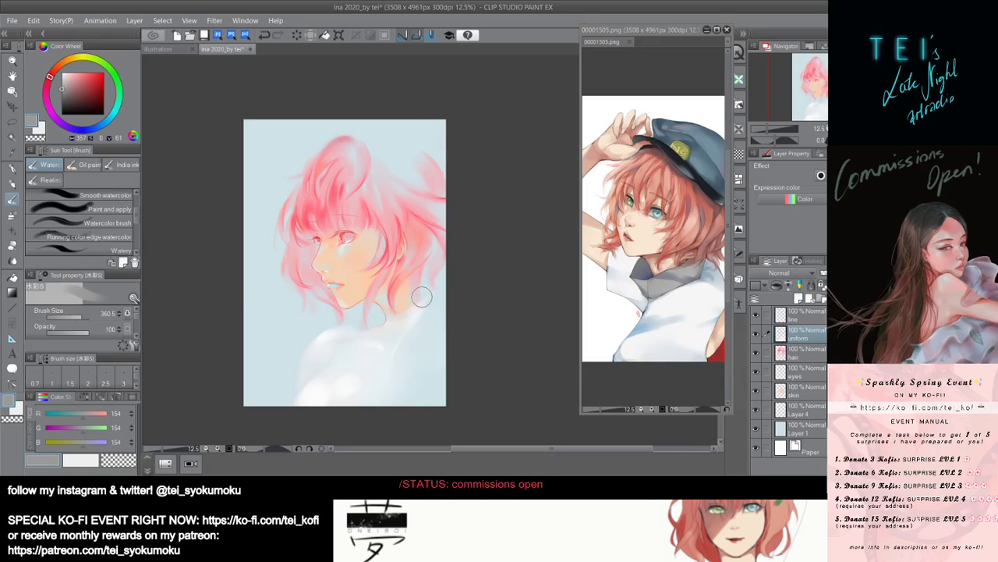
drag(405, 320, 407, 320)
mouse_move(387, 323)
mouse_down()
mouse_move(372, 314)
mouse_move(383, 314)
mouse_up()
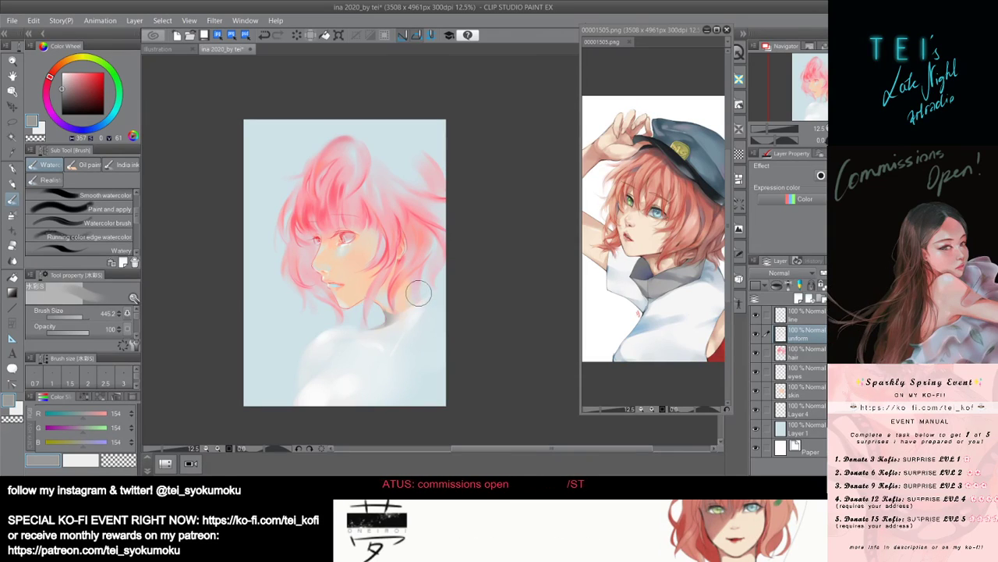
Try pale pink (RGB 233, 203, 196) and pale blue (RGB 198, 223, 233) strokes on the white uniform.
alt+click(361, 308)
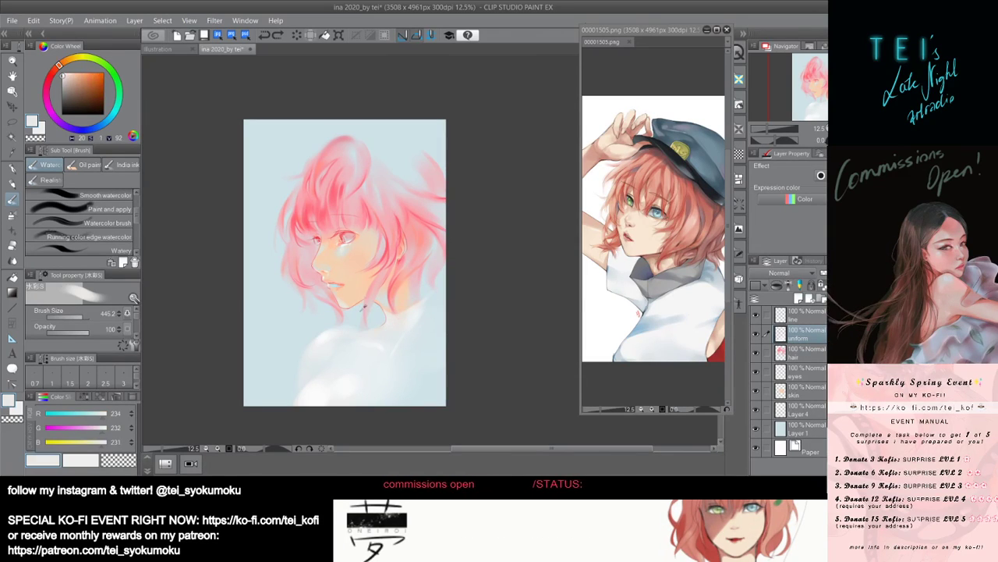
click(68, 76)
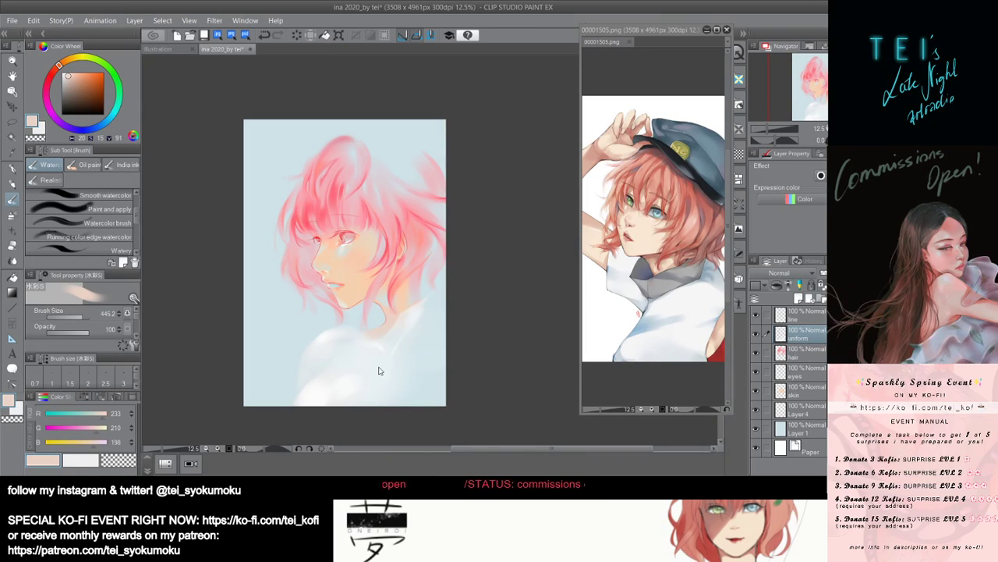
click(54, 70)
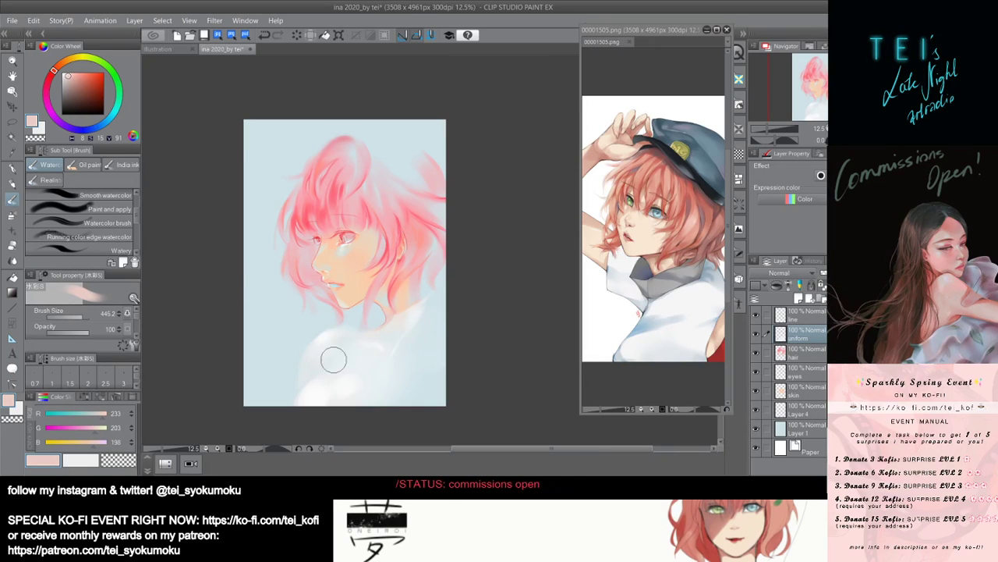
mouse_move(335, 359)
mouse_down()
mouse_move(346, 346)
mouse_move(383, 363)
mouse_up()
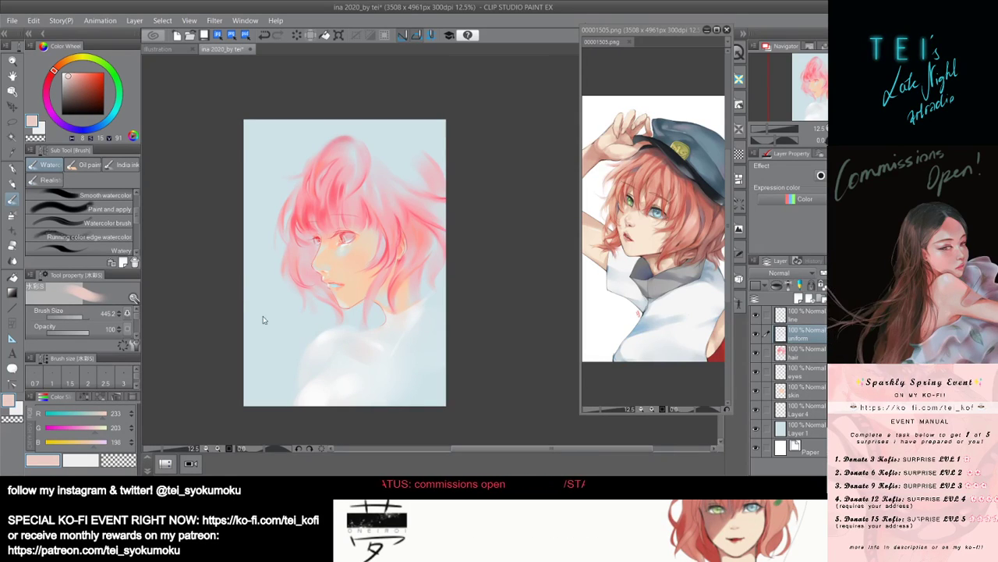
click(106, 123)
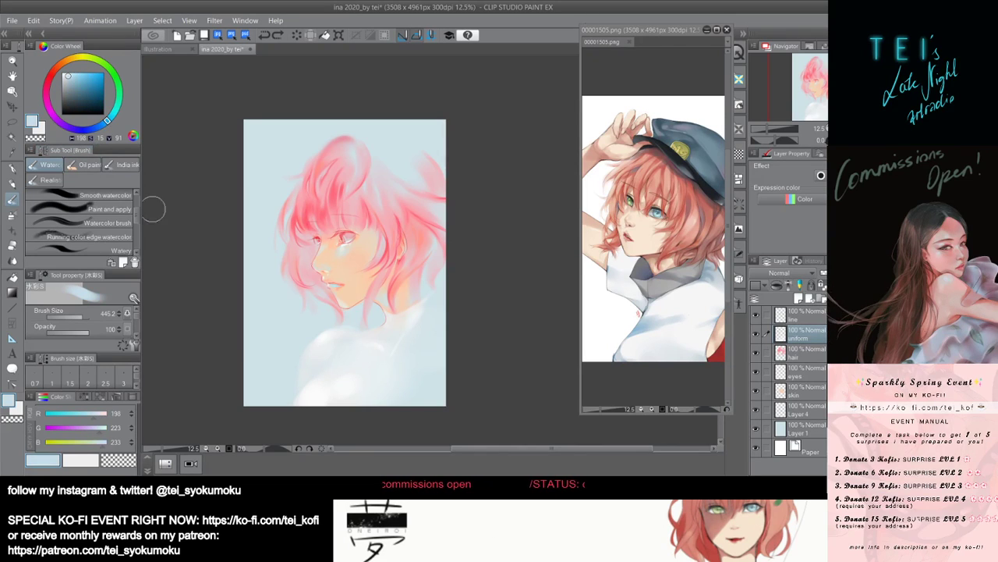
mouse_move(351, 357)
mouse_down()
mouse_move(367, 366)
mouse_move(347, 348)
mouse_up()
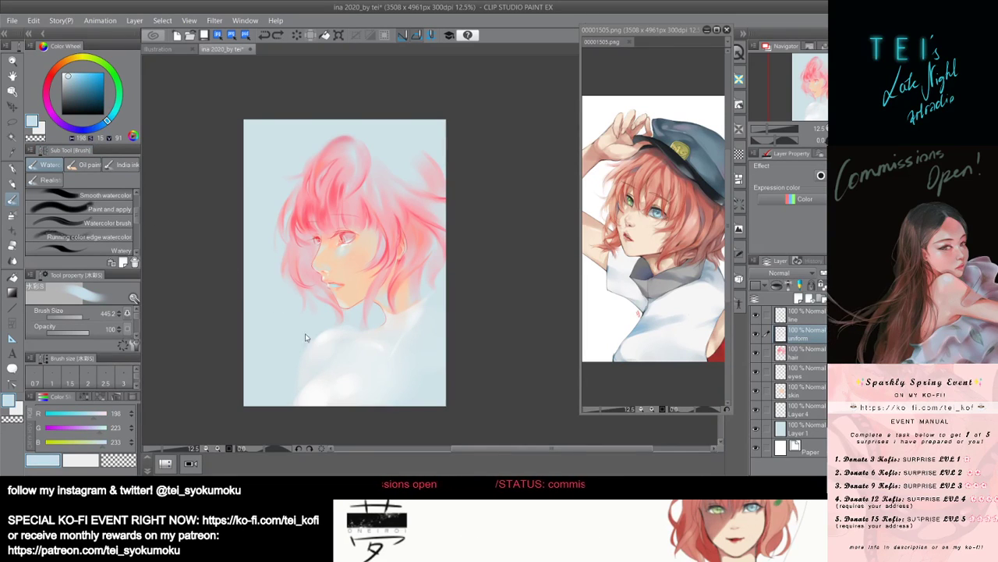
Try the collar in pale green (RGB 198, 233, 213) and in muted blue (RGB 151, 159, 199), undoing each stroke.
click(119, 92)
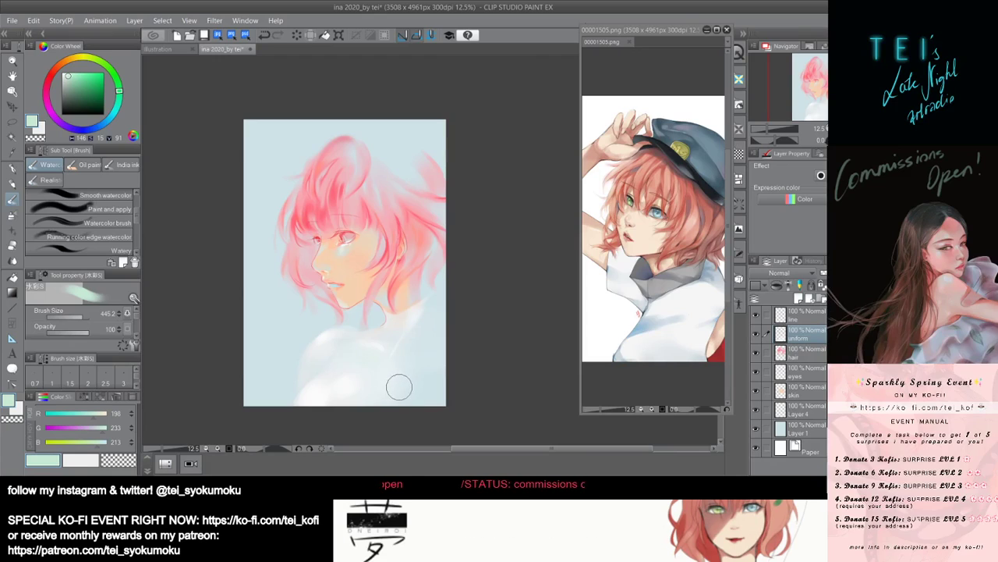
drag(379, 310, 401, 314)
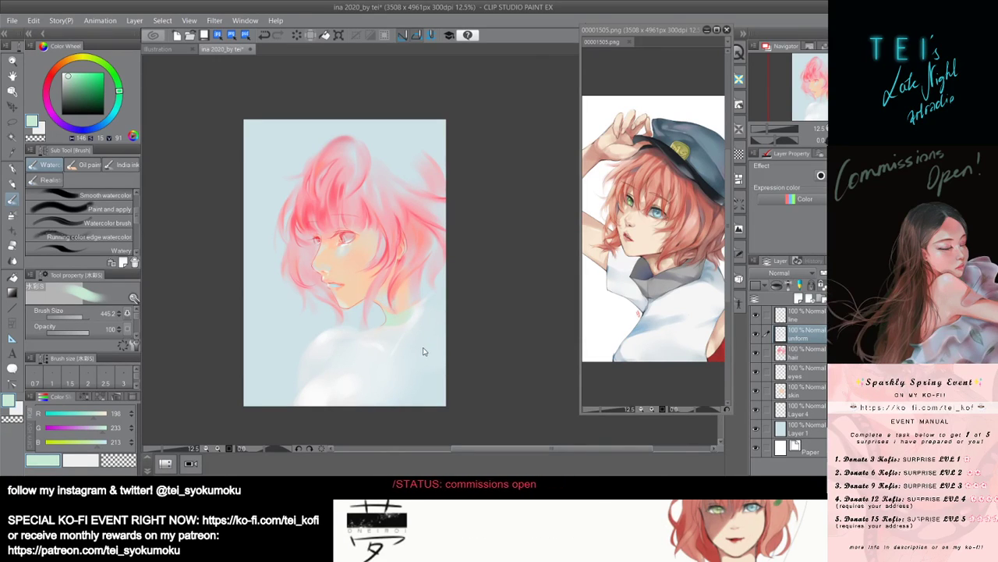
key(ctrl+z)
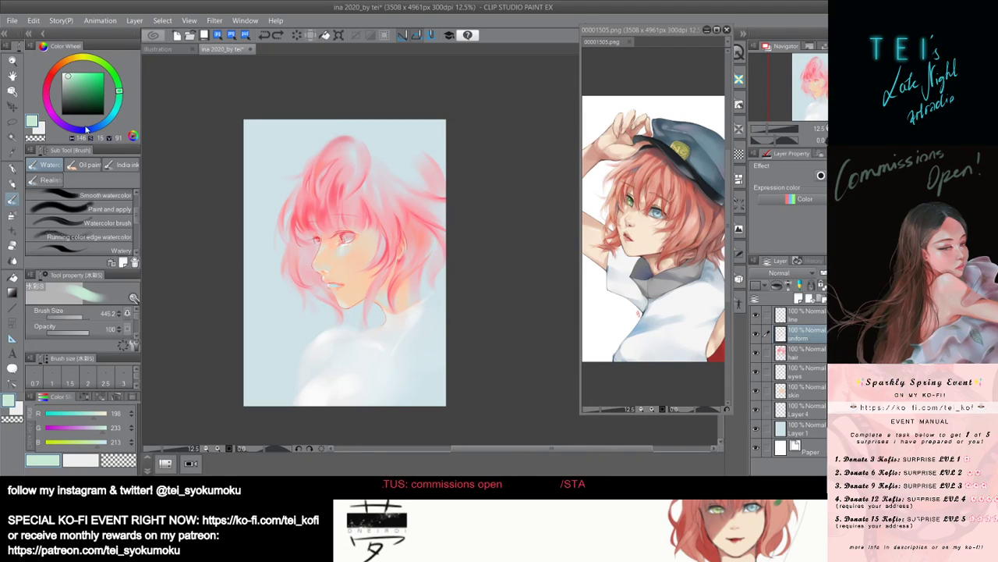
click(88, 129)
click(71, 81)
drag(405, 297, 366, 326)
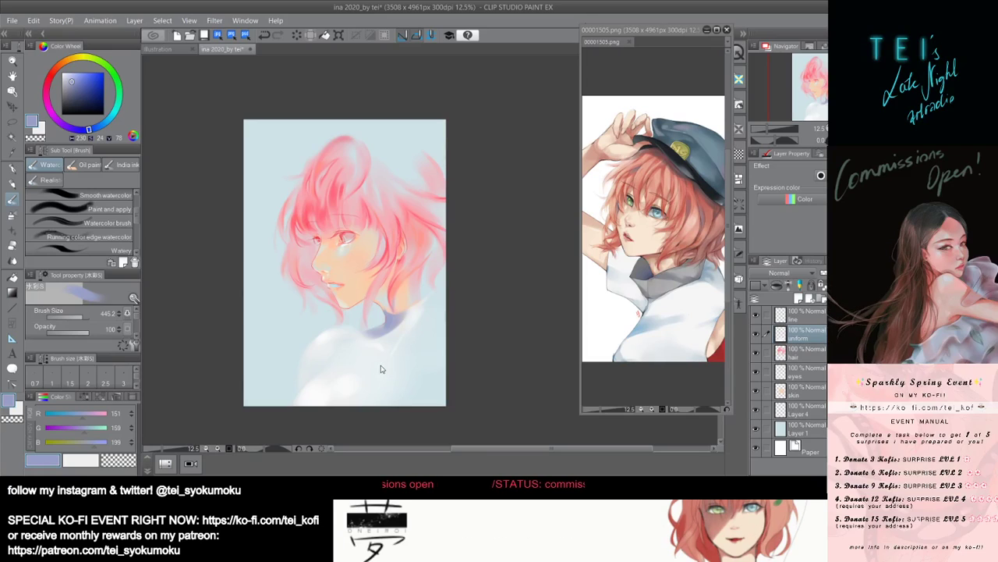
key(ctrl+z)
Sample the cheek's skin tone, shift it to pink (RGB 247, 175, 212), try it at the collar, and undo the stroke.
alt+click(342, 260)
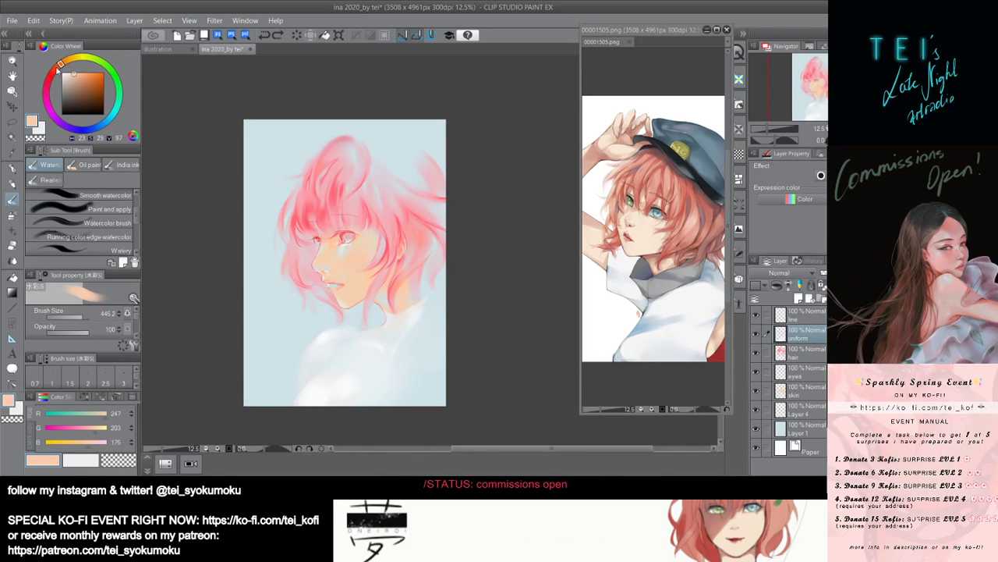
click(48, 95)
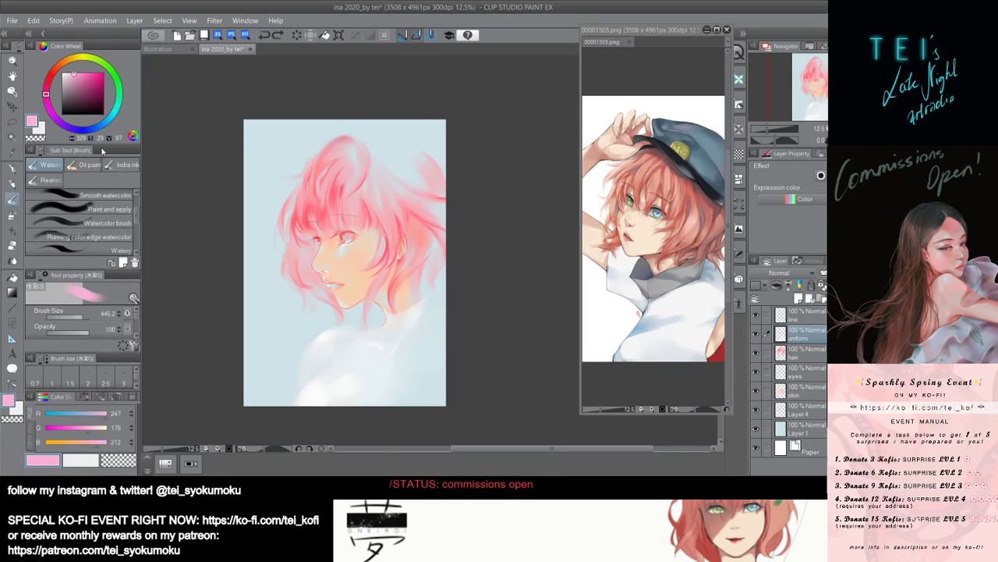
mouse_move(418, 313)
mouse_down()
mouse_move(383, 334)
mouse_move(403, 339)
mouse_move(423, 290)
mouse_move(411, 352)
mouse_move(451, 363)
mouse_up()
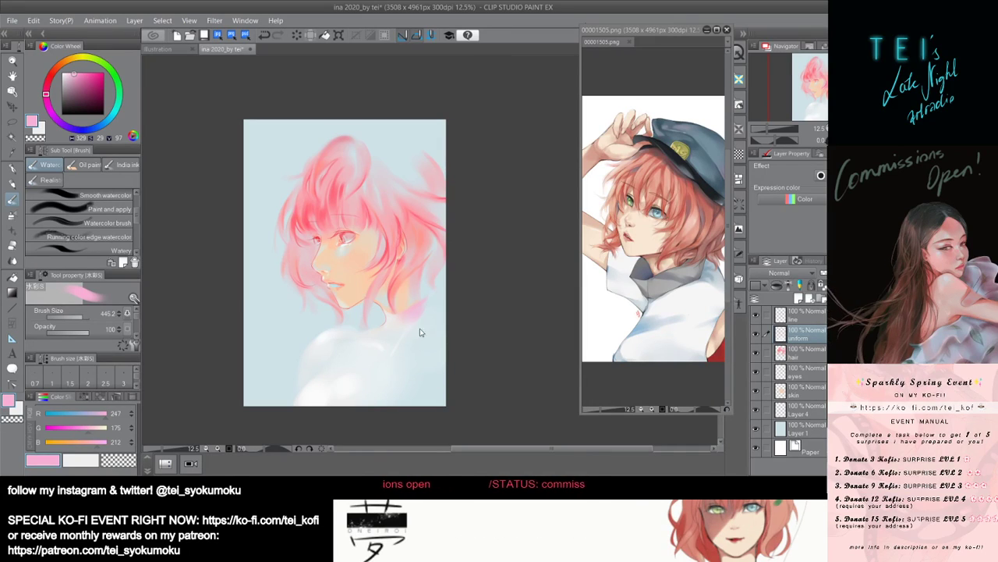
key(ctrl+z)
On the skin layer, paint pink (RGB 247, 175, 195) over the cheek and beside the eye, reducing the brush from 281.2 to 36.1.
drag(377, 263, 380, 259)
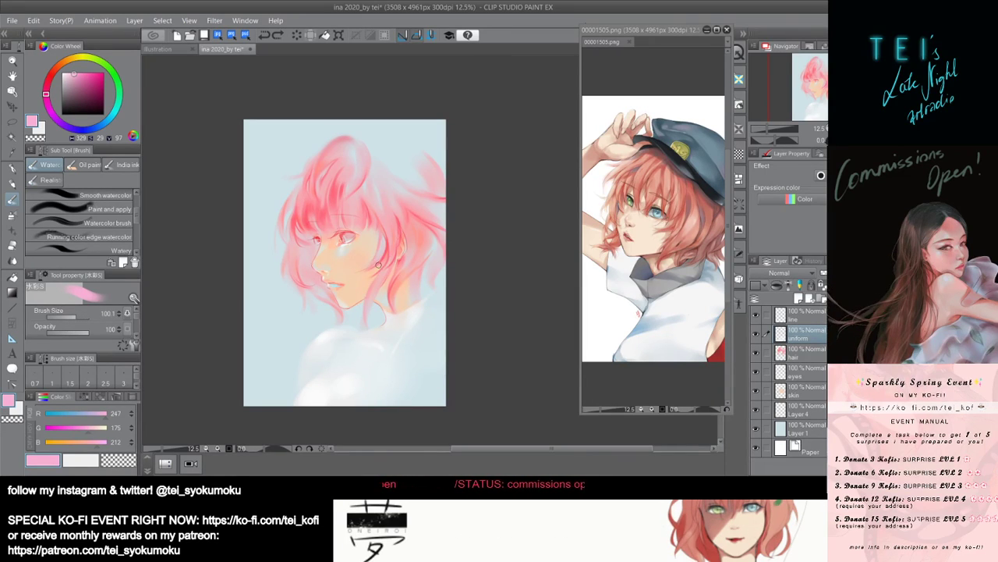
key(bracketleft)
ctrl+shift+click(377, 273)
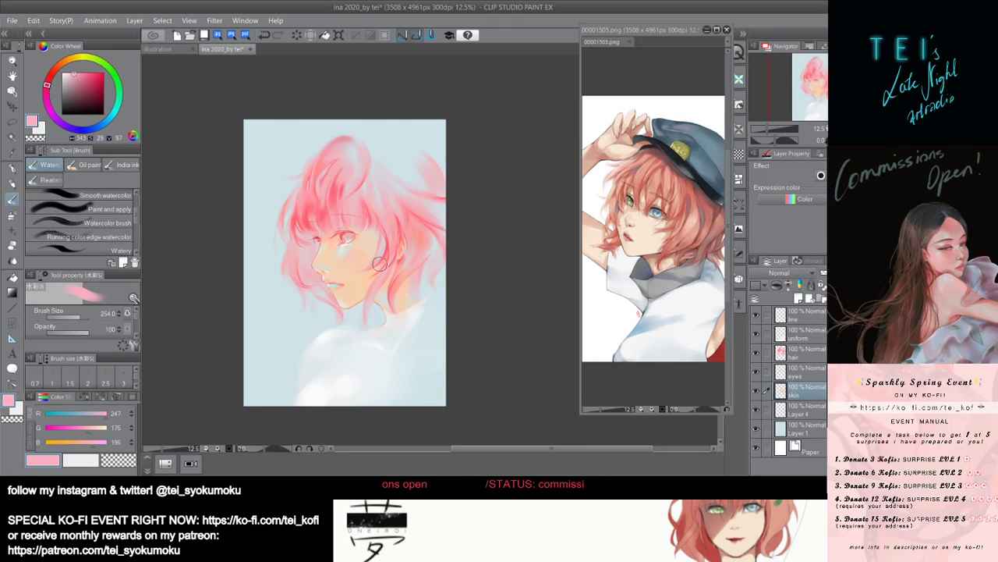
mouse_move(367, 246)
mouse_down()
mouse_move(381, 248)
mouse_move(371, 248)
mouse_move(399, 280)
mouse_move(348, 249)
mouse_move(371, 241)
mouse_up()
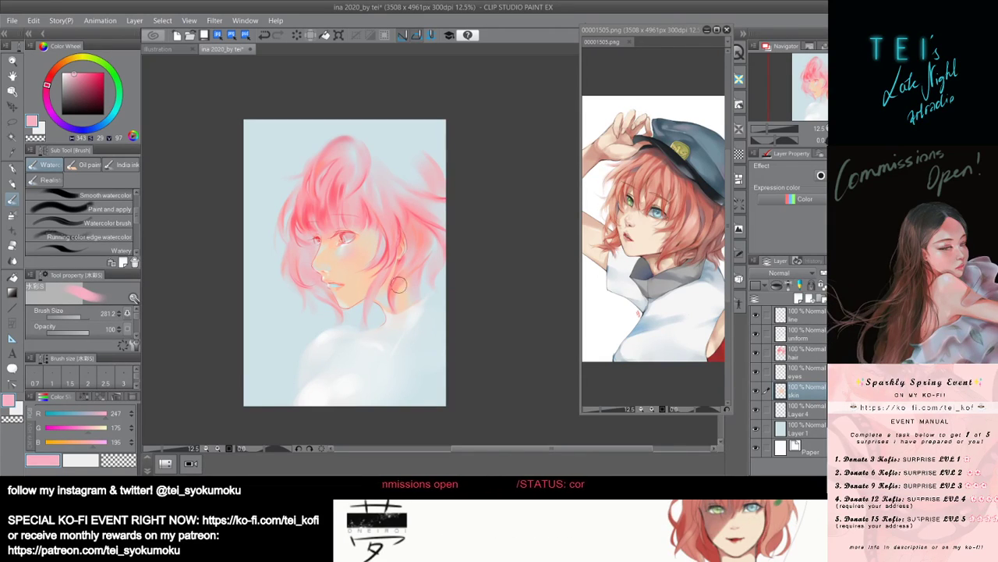
drag(361, 254, 346, 253)
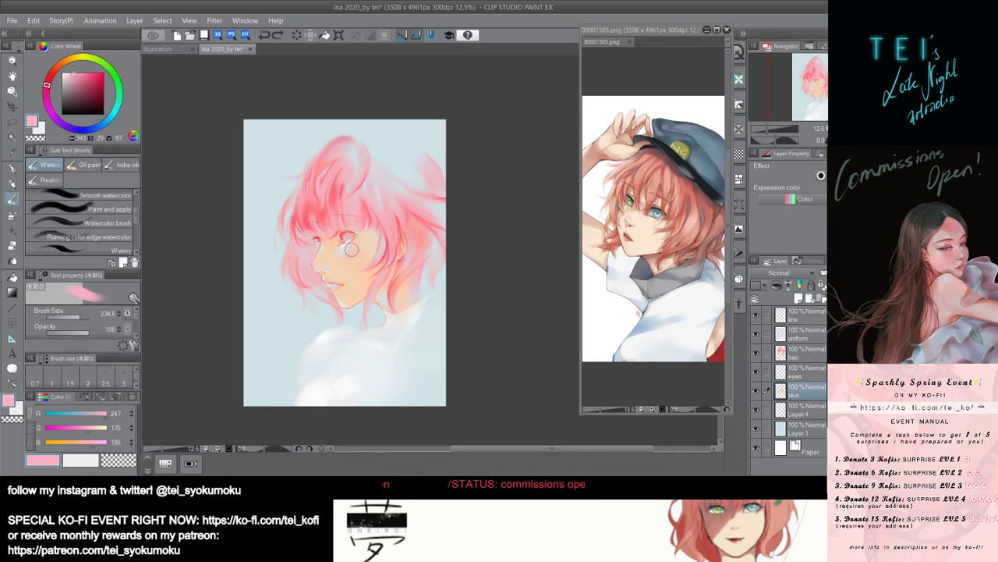
drag(375, 256, 386, 265)
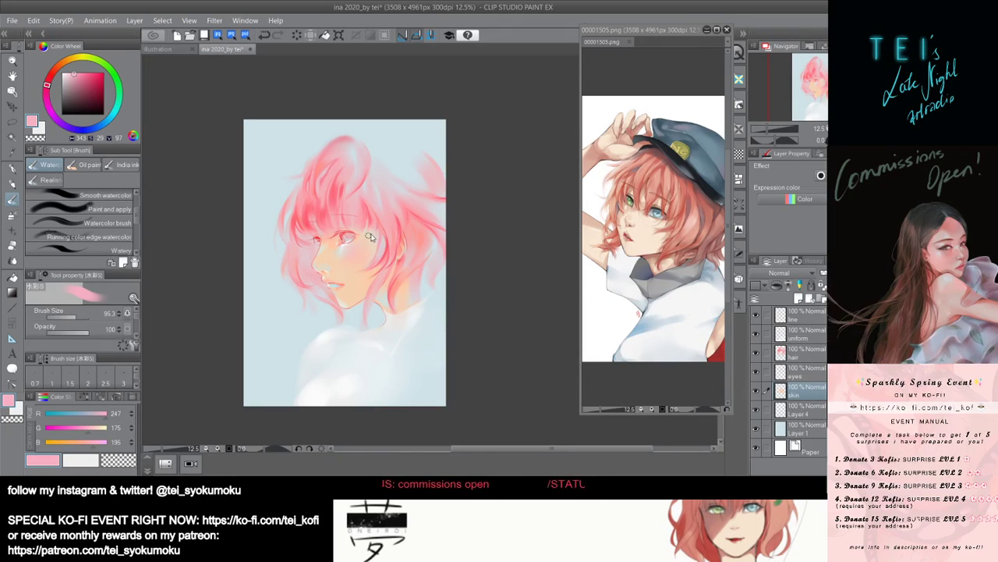
mouse_move(360, 250)
mouse_down()
mouse_move(389, 262)
mouse_move(375, 241)
mouse_up()
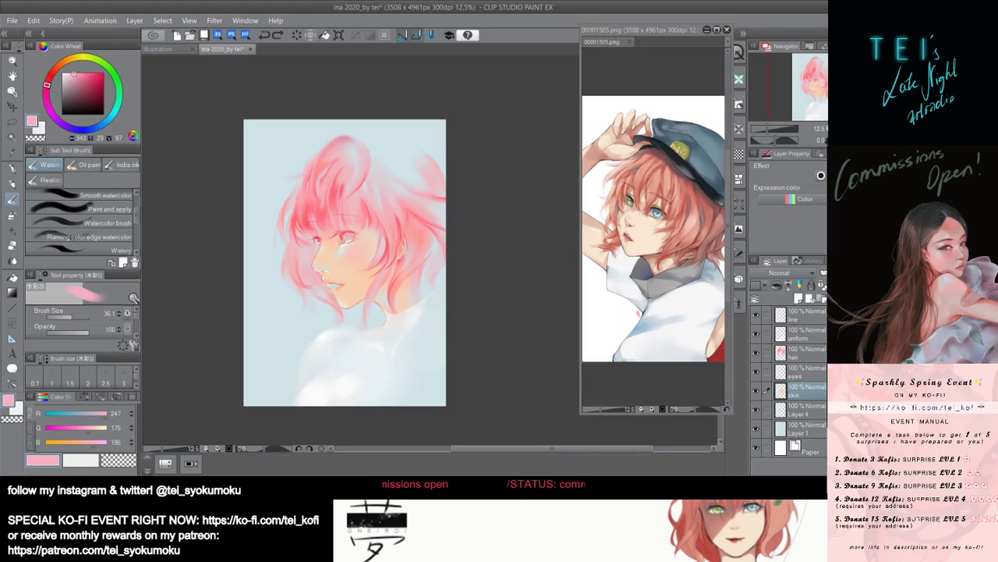
On the hair layer, paint pink into the strands between cheek and ear, enlarging the brush to 149.8.
click(808, 350)
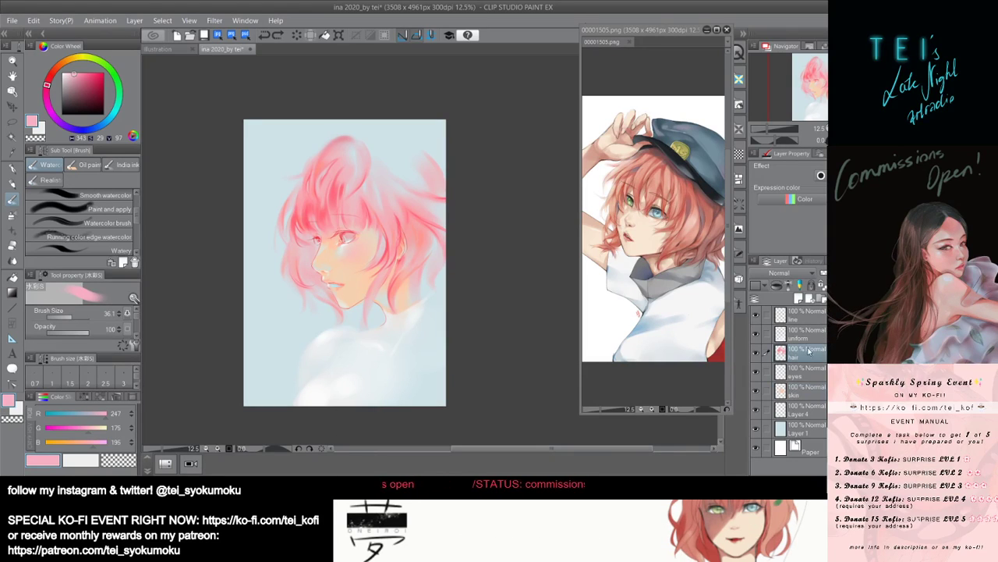
drag(379, 250, 387, 250)
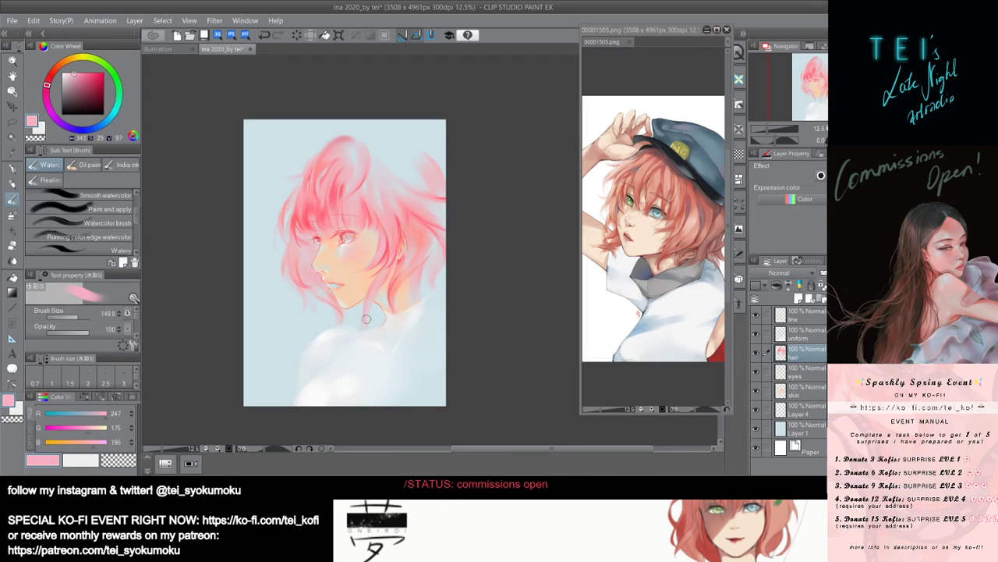
scroll(352, 320, down, 4)
scroll(341, 357, up, 3)
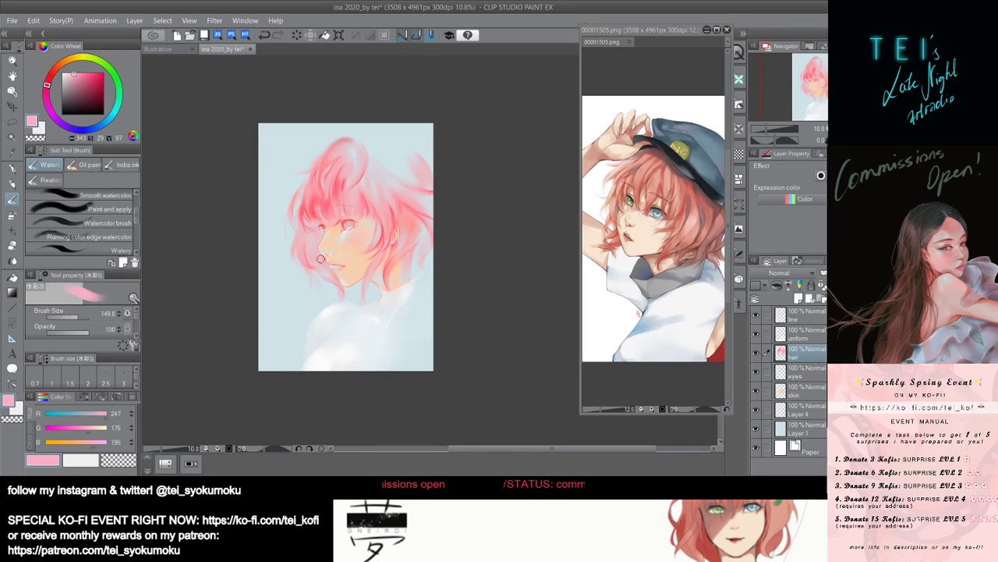
Choose salmon pink (RGB 247, 181, 175) and reduce the brush size to 47.1 for finer hair strokes.
drag(47, 81, 53, 72)
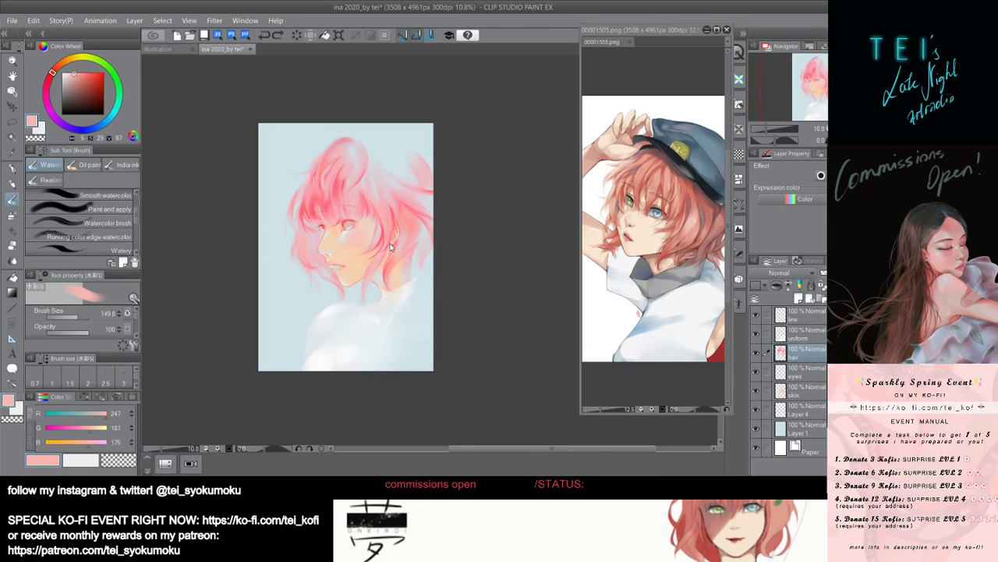
key([)
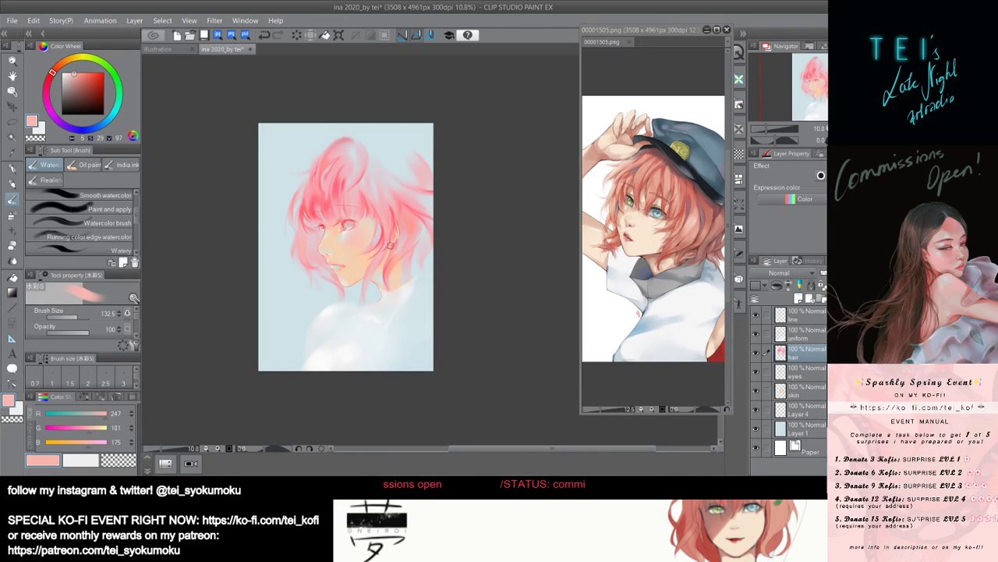
key(bracketleft)
key(bracketleft)
key(bracketleft)
key(bracketleft)
key(bracketleft)
key(bracketleft)
key(bracketleft)
key(bracketleft)
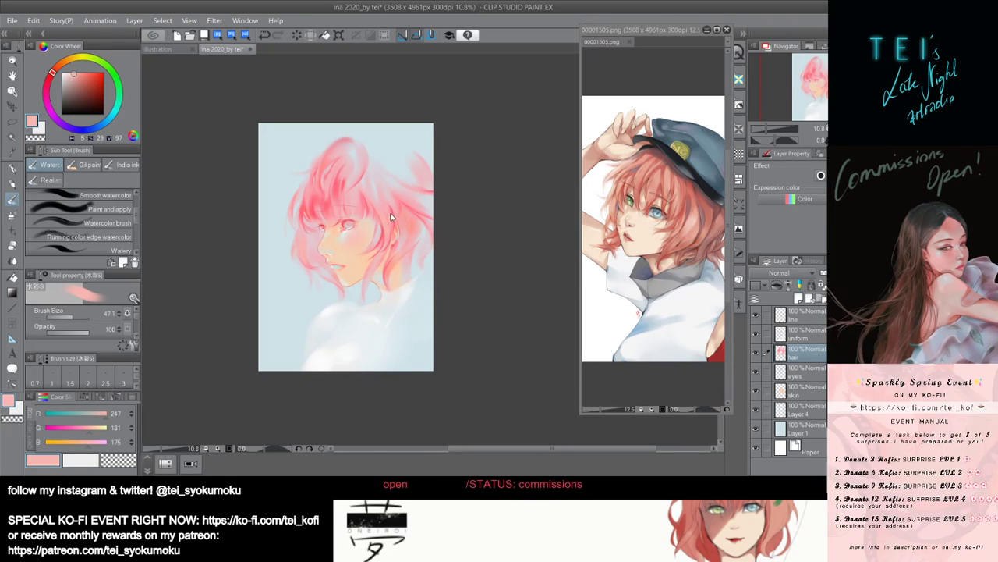
Enlarge the brush to 119.1 and paint salmon pink into the bangs on the hair layer.
key(bracketright)
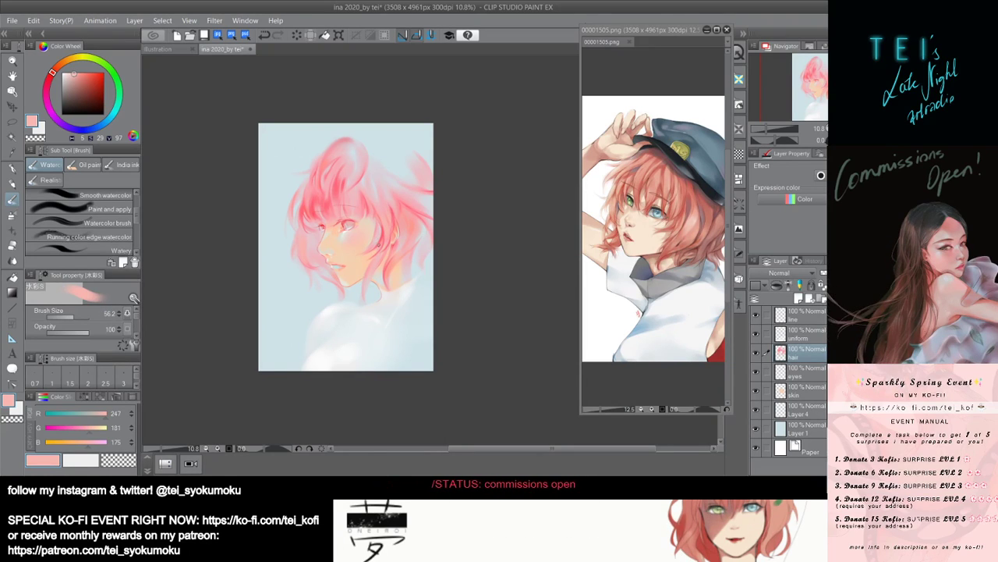
key(bracketright)
key(bracketright)
key(bracketright)
key(bracketright)
key(bracketright)
key(bracketright)
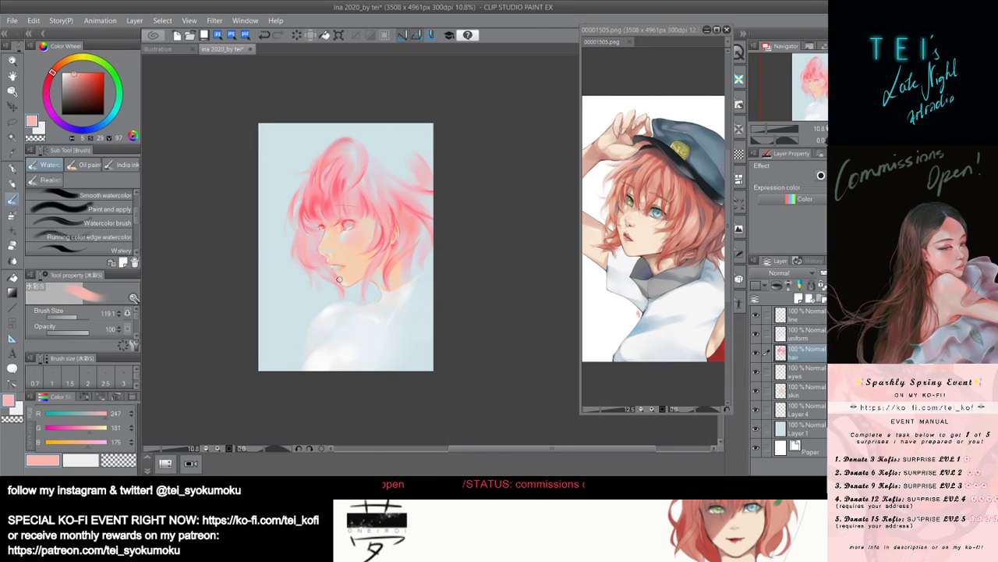
key(bracketright)
drag(349, 202, 353, 210)
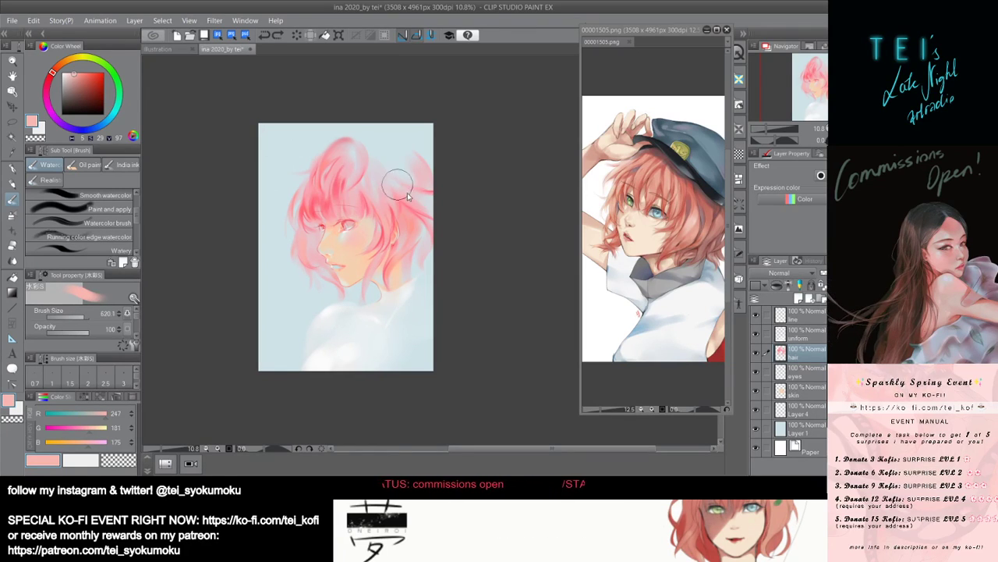
Undo the last broad hair stroke and paint a fine salmon strand at the hair's outer edge at brush size 44.7.
key(bracketleft)
mouse_move(388, 231)
ctrl+alt+mouse_down()
mouse_move(383, 220)
mouse_move(370, 244)
ctrl+alt+mouse_up()
key(ctrl+z)
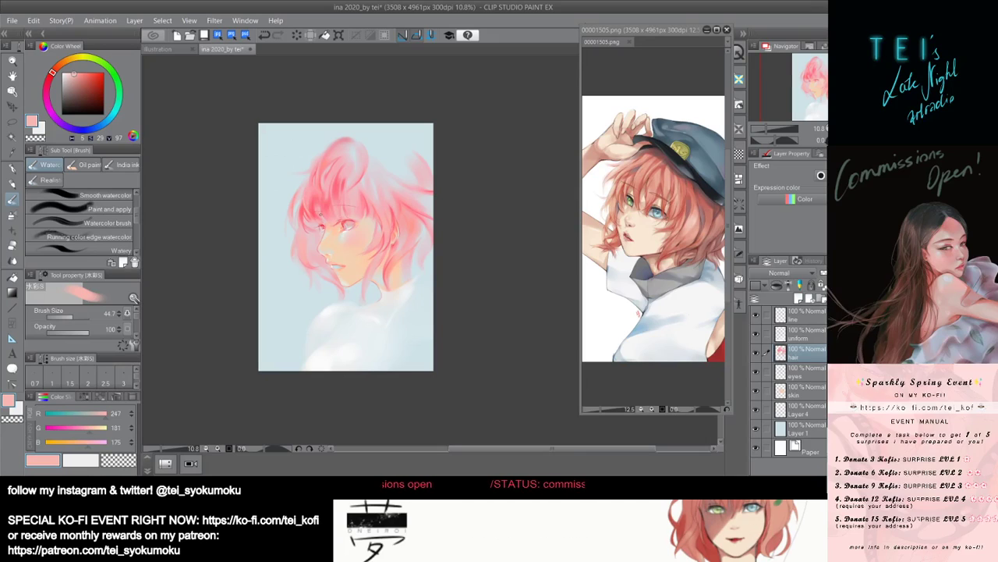
drag(311, 196, 309, 191)
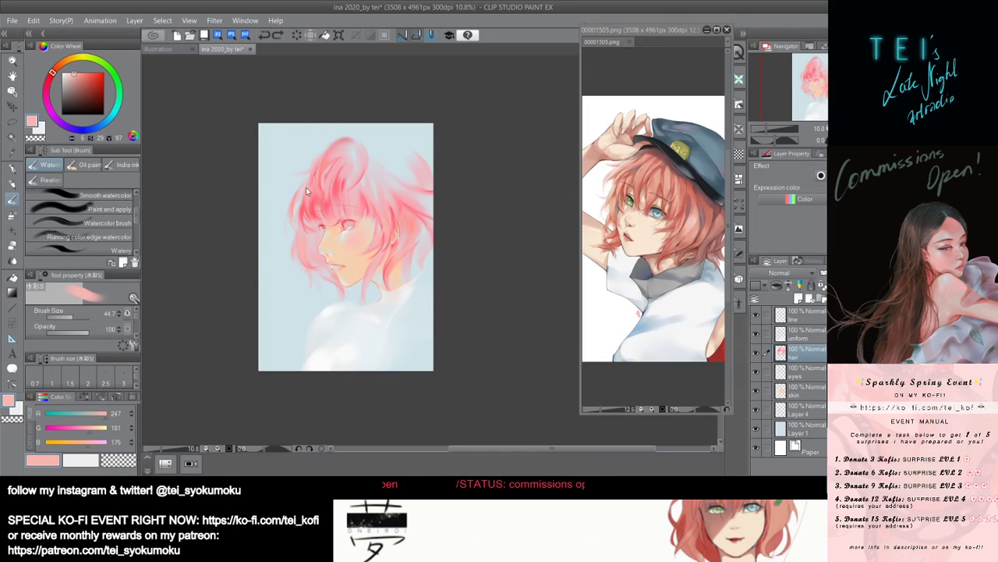
Undo the last hair stroke and paint salmon pink touches into the strands before the face, using brush size 38.2.
key(ctrl+z)
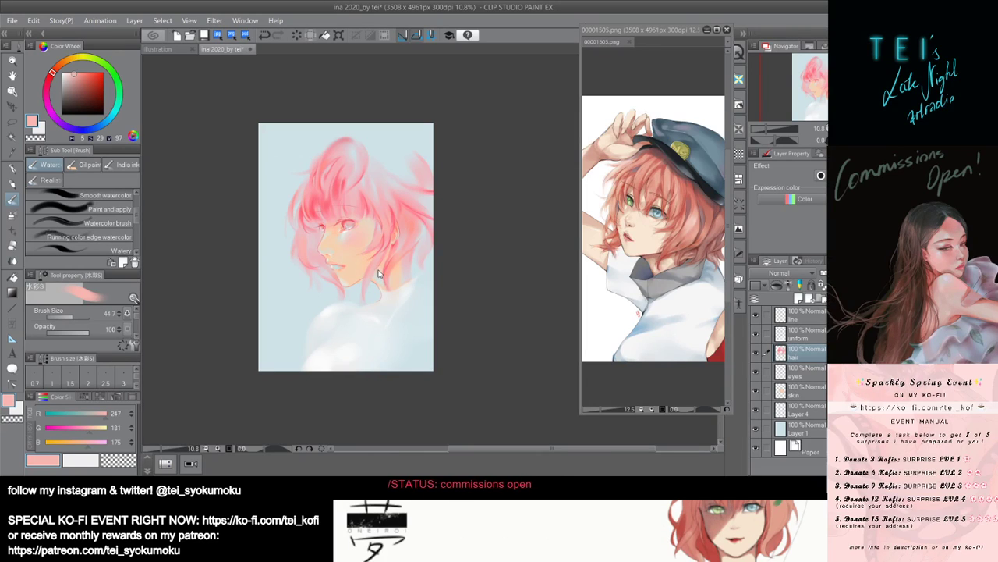
drag(328, 263, 314, 244)
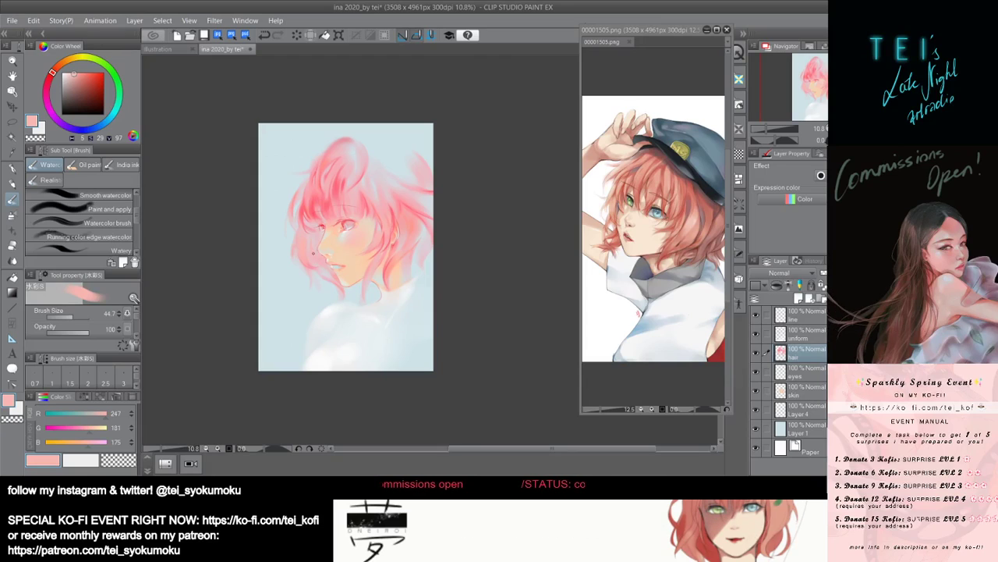
key(bracketleft)
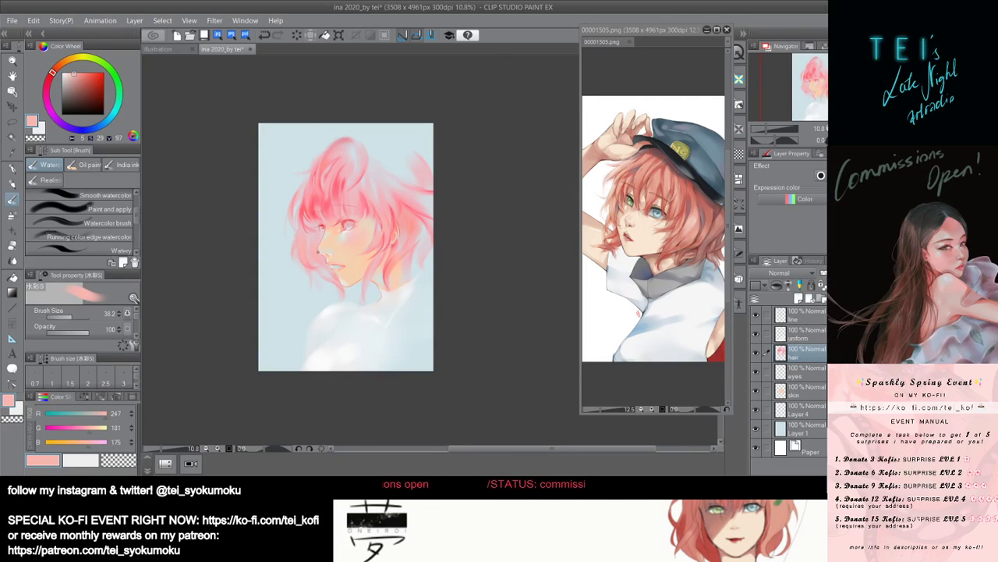
drag(317, 241, 322, 243)
drag(318, 241, 319, 230)
key(ctrl+z)
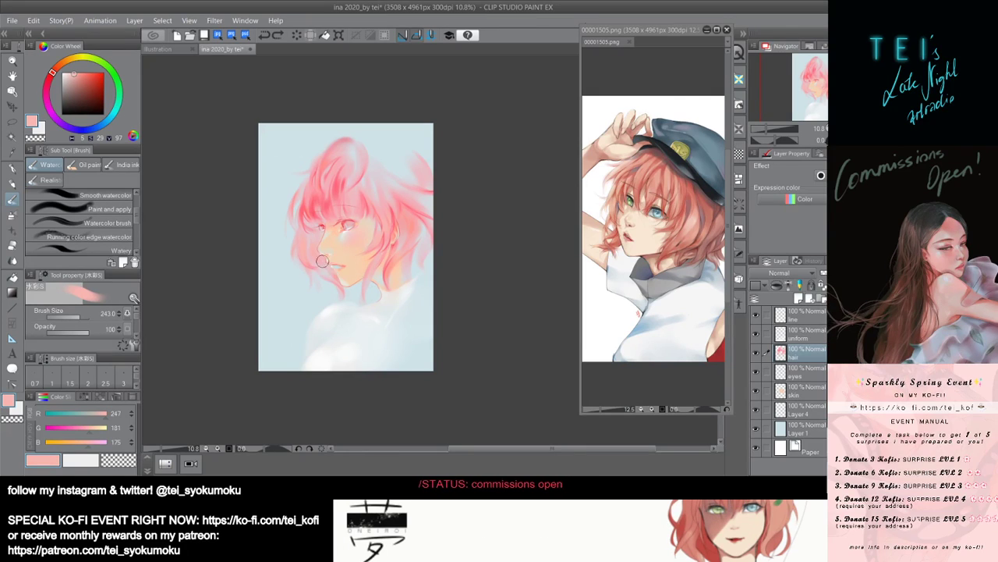
Try brush sizes 72.6 and 201.2 on the hair layer and undo the last stroke.
key(bracketleft)
key(bracketleft)
key(bracketleft)
key(bracketleft)
key(bracketleft)
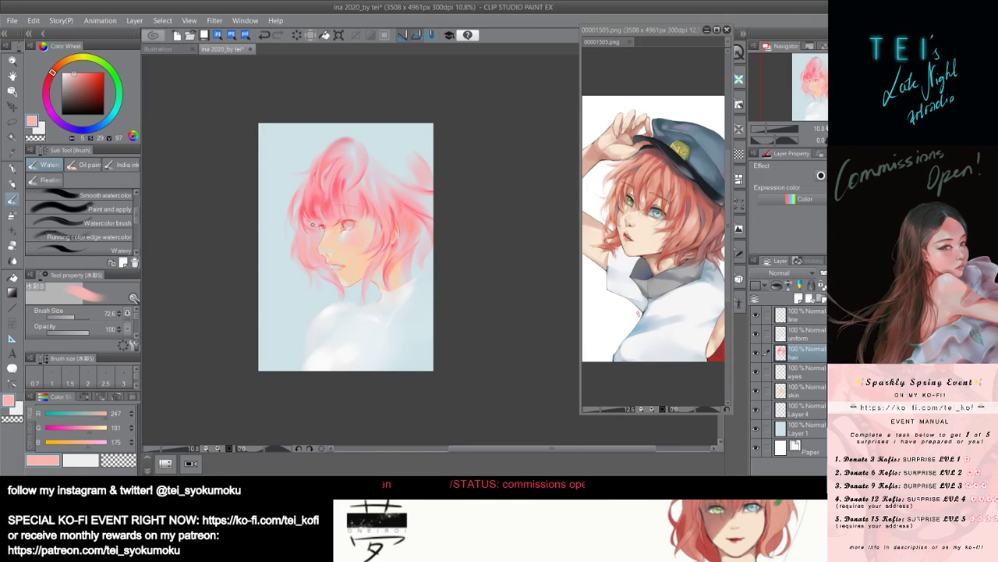
key(bracketright)
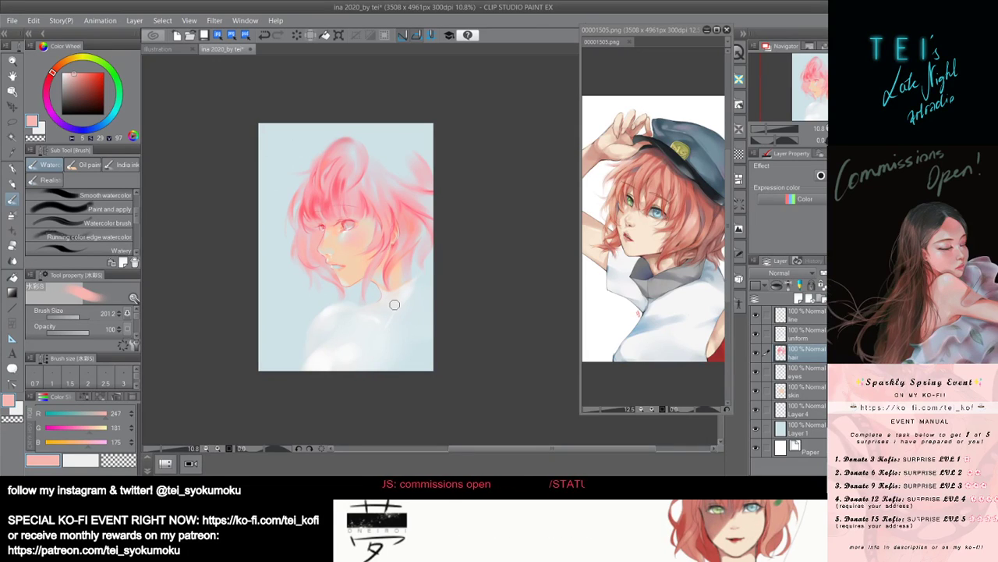
key(ctrl+z)
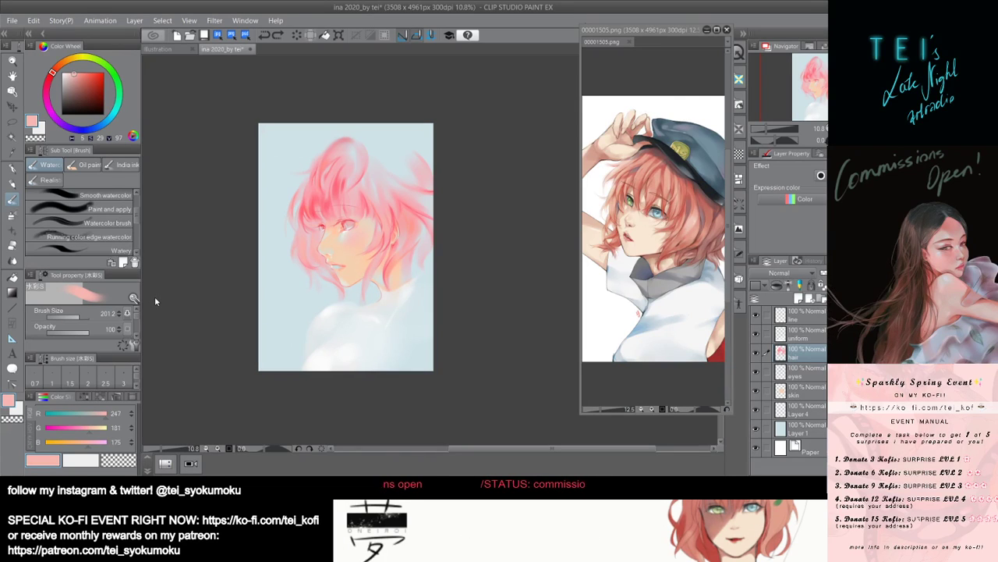
Clean up the hair layer near the mouth with the Hard eraser, and set the watercolor brush to RGB 255, 173, 166 at size 89.1.
click(11, 246)
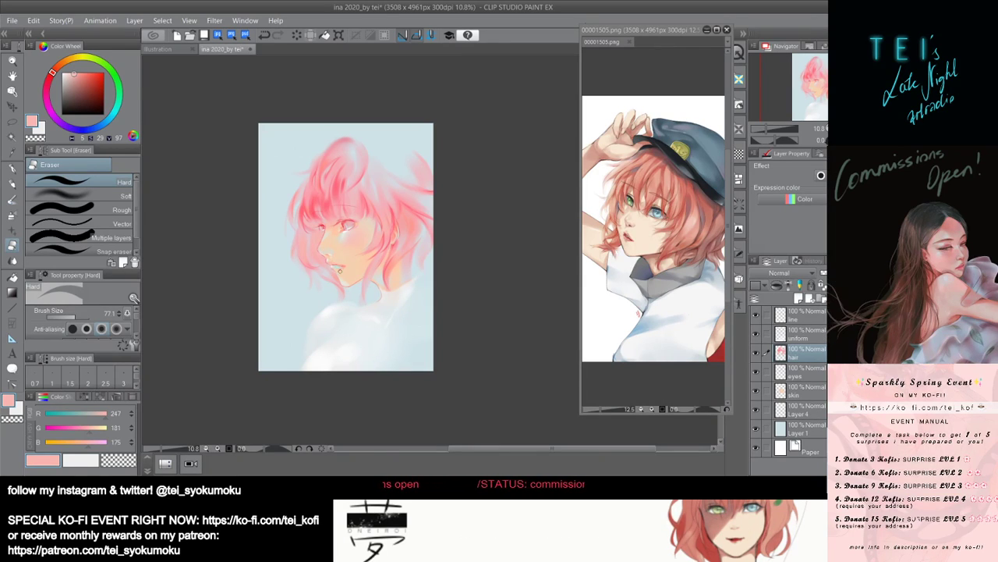
click(12, 199)
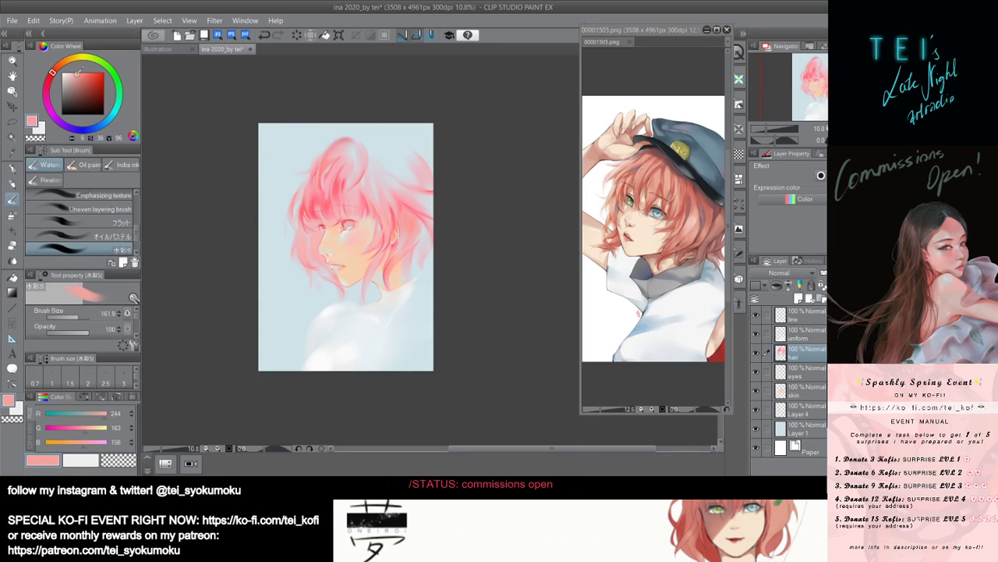
click(76, 72)
key([)
key([)
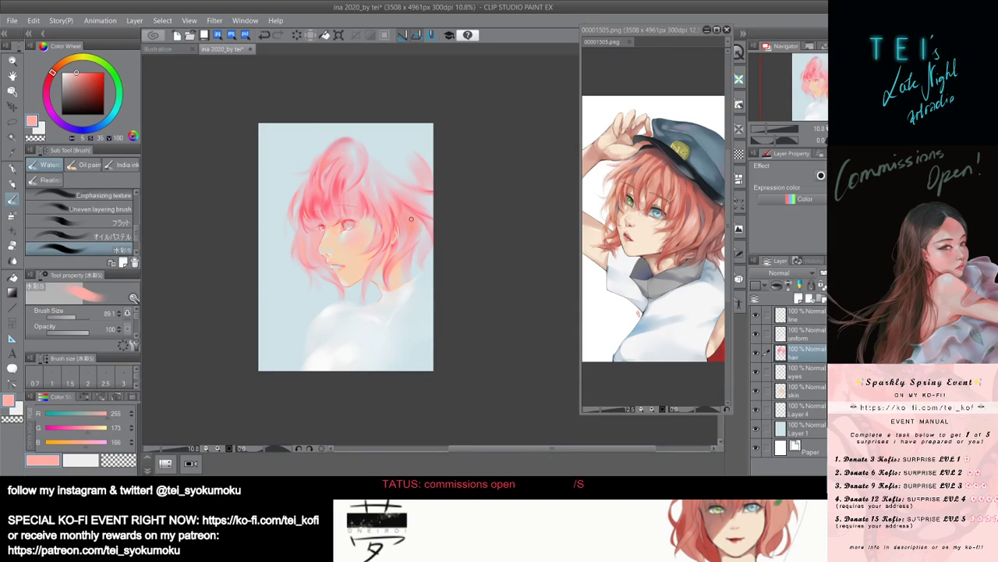
Sample coral pink (RGB 253, 153, 143) from the hair and paint it into the bangs above the eyes, undoing the last broad stroke.
alt+click(404, 212)
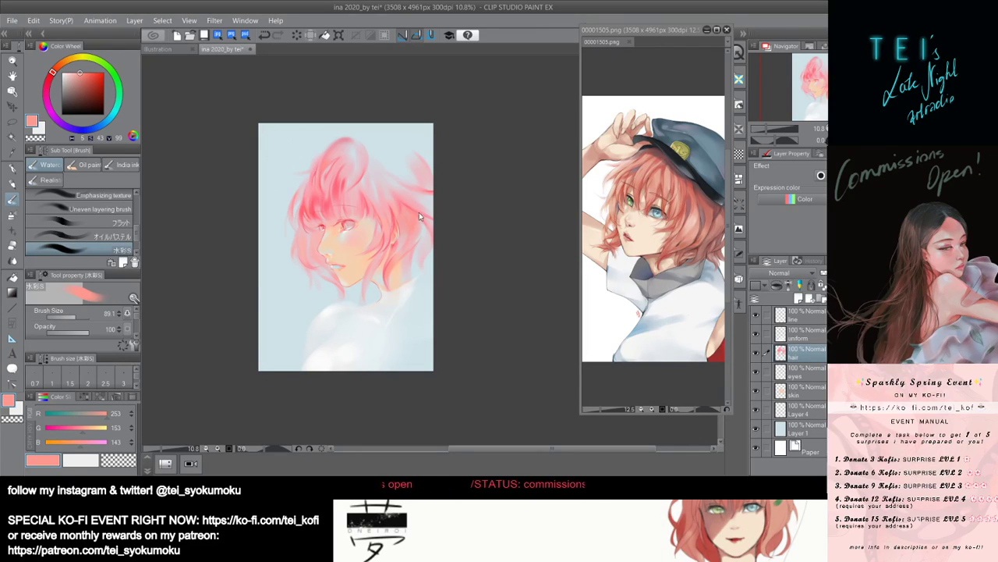
key(bracketleft)
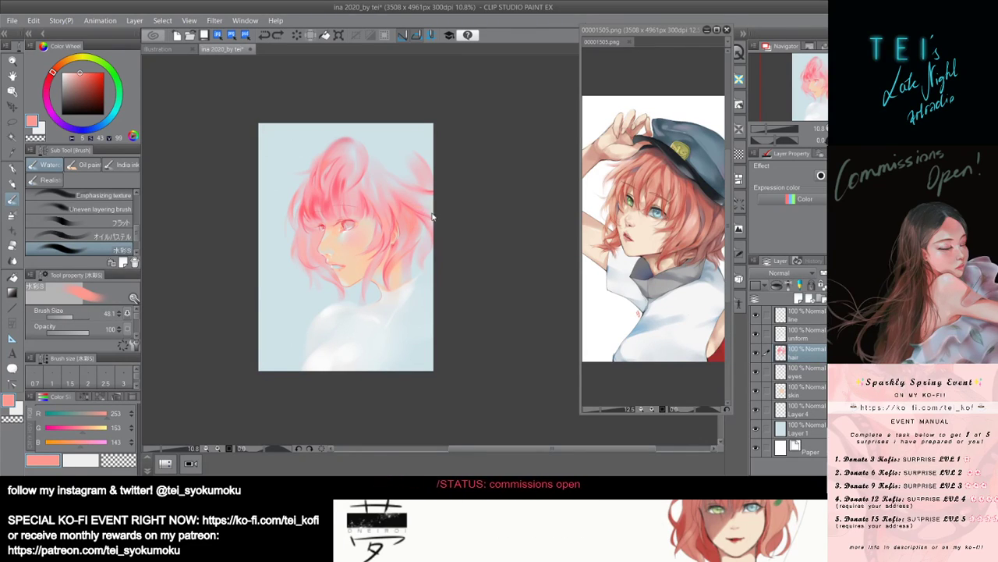
drag(433, 220, 435, 227)
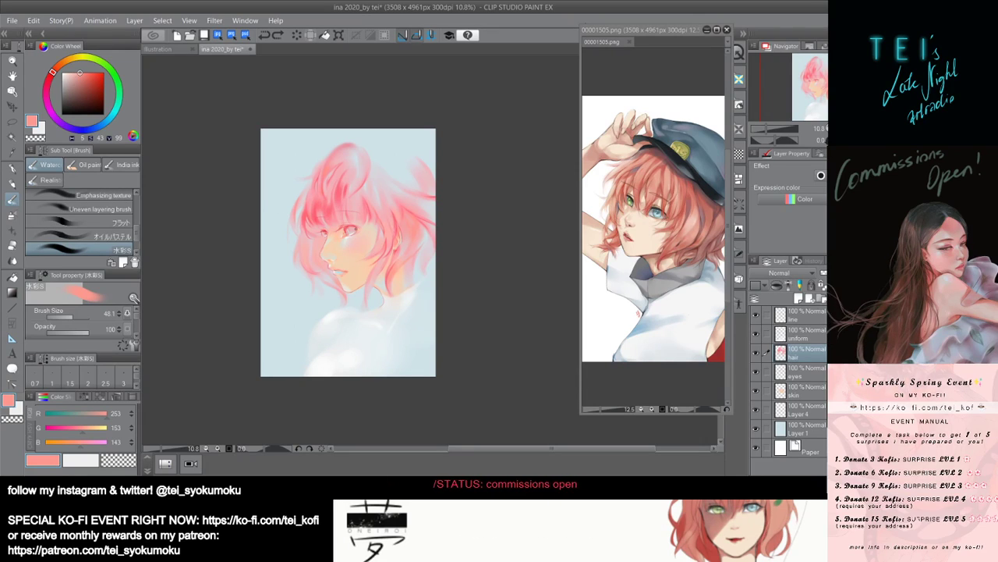
mouse_move(354, 219)
mouse_down()
mouse_move(351, 200)
mouse_move(356, 223)
mouse_move(354, 208)
mouse_up()
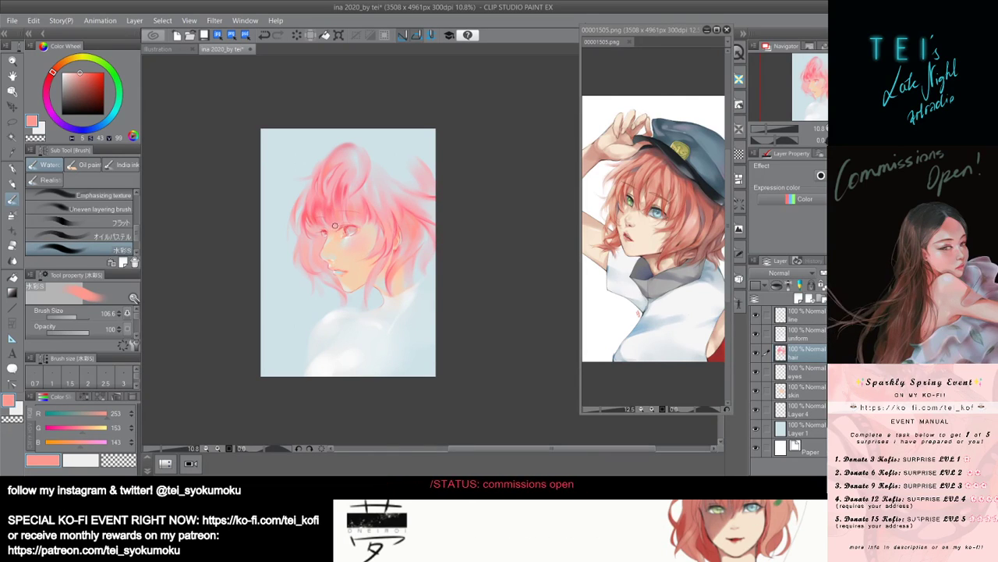
mouse_move(337, 237)
mouse_down()
mouse_move(319, 218)
mouse_move(325, 239)
mouse_move(319, 213)
mouse_up()
key(ctrl+z)
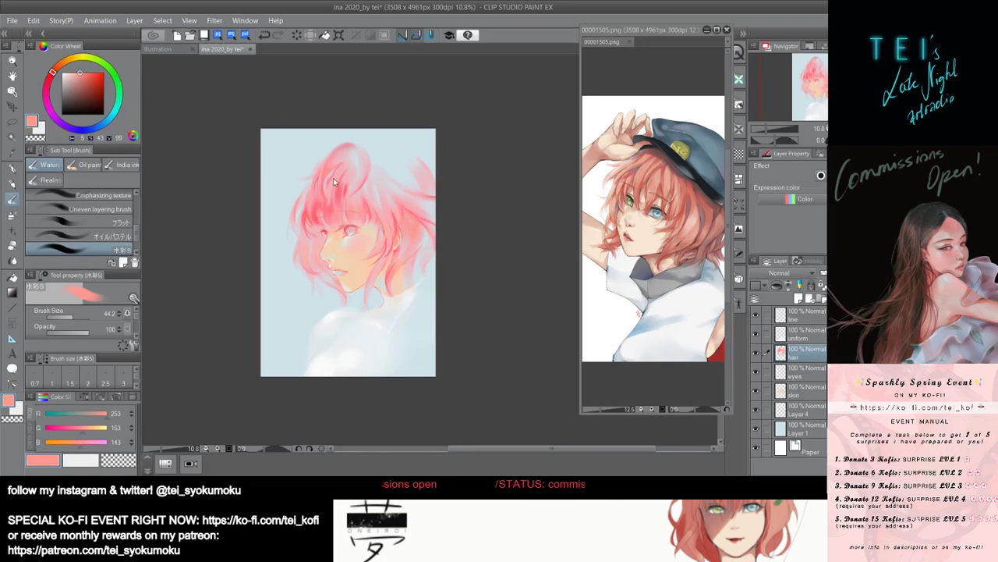
Paint coral pink strands into the crown of the hair, varying the brush size between 44.7 and 136.4.
drag(337, 169, 344, 168)
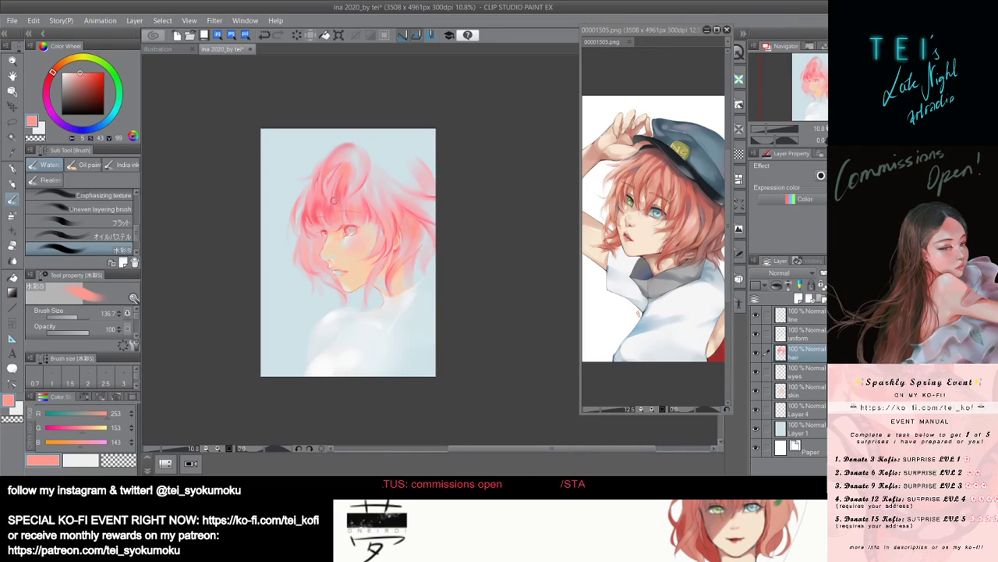
drag(331, 167, 328, 166)
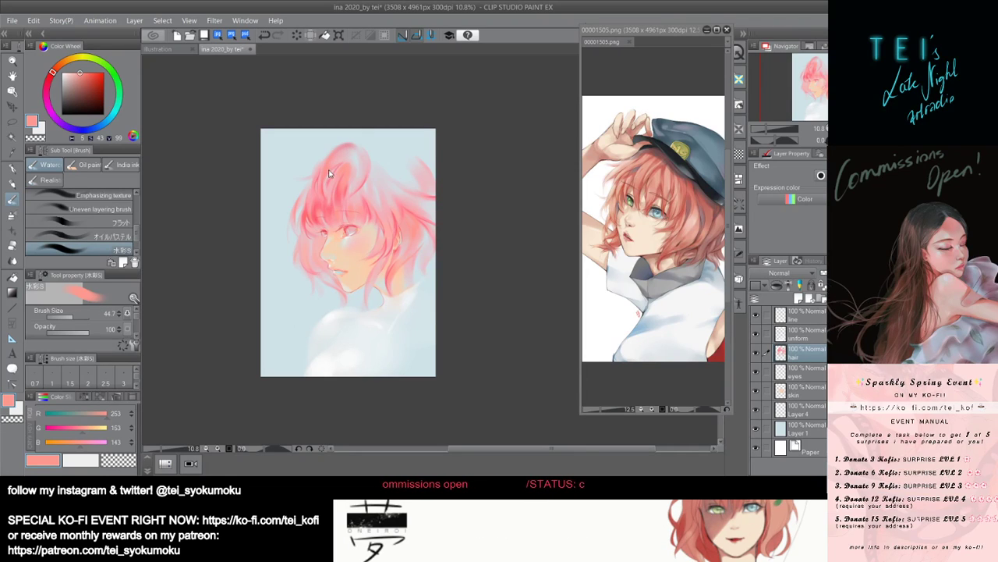
key(bracketright)
key(bracketright)
key(bracketright)
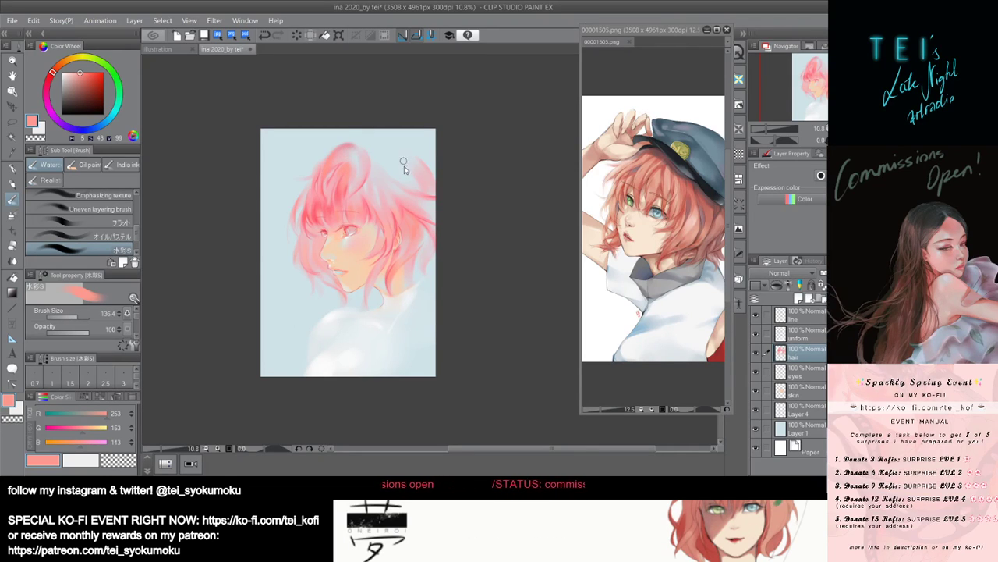
key(bracketright)
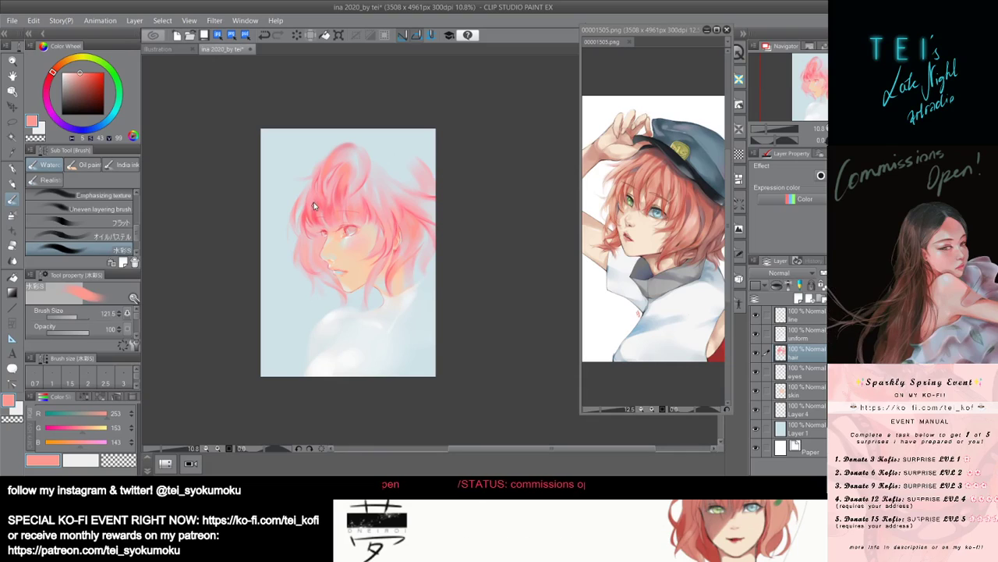
Paint coral pink into the side strands between cheek and ear, adjusting the brush size to 148.9 and 89.1.
key(bracketleft)
key(bracketleft)
key(bracketleft)
key(bracketleft)
key(bracketright)
key(bracketright)
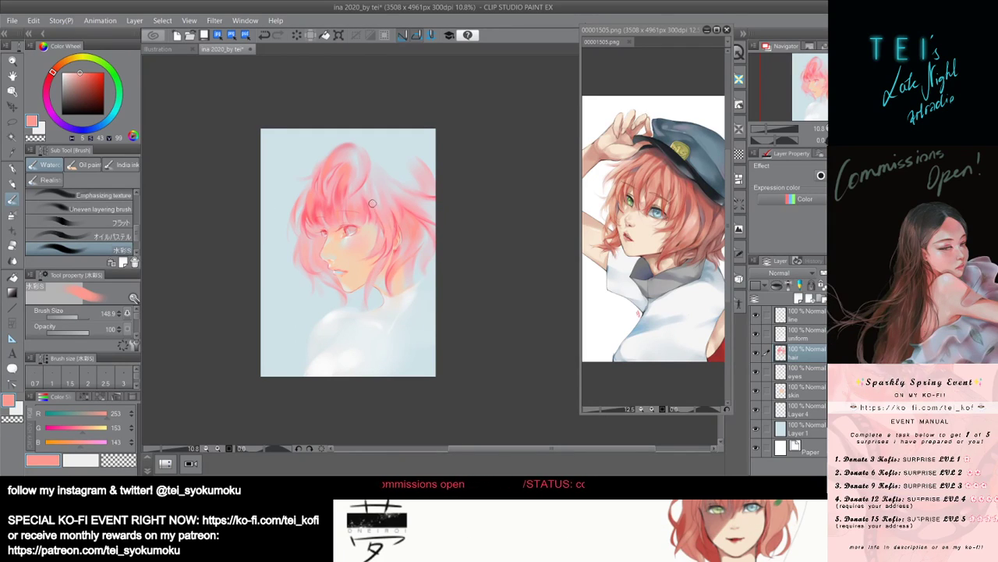
drag(390, 238, 377, 241)
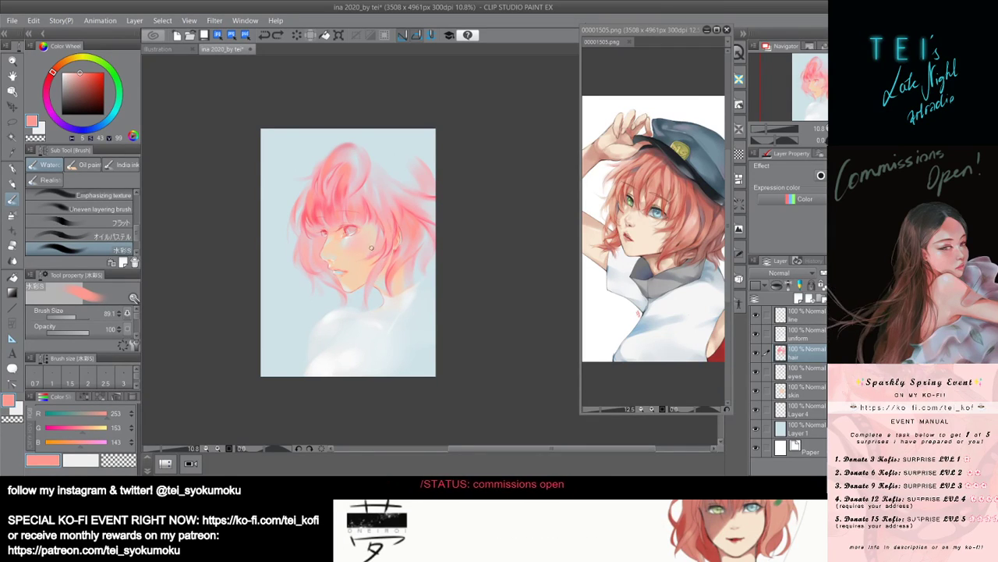
drag(371, 247, 378, 250)
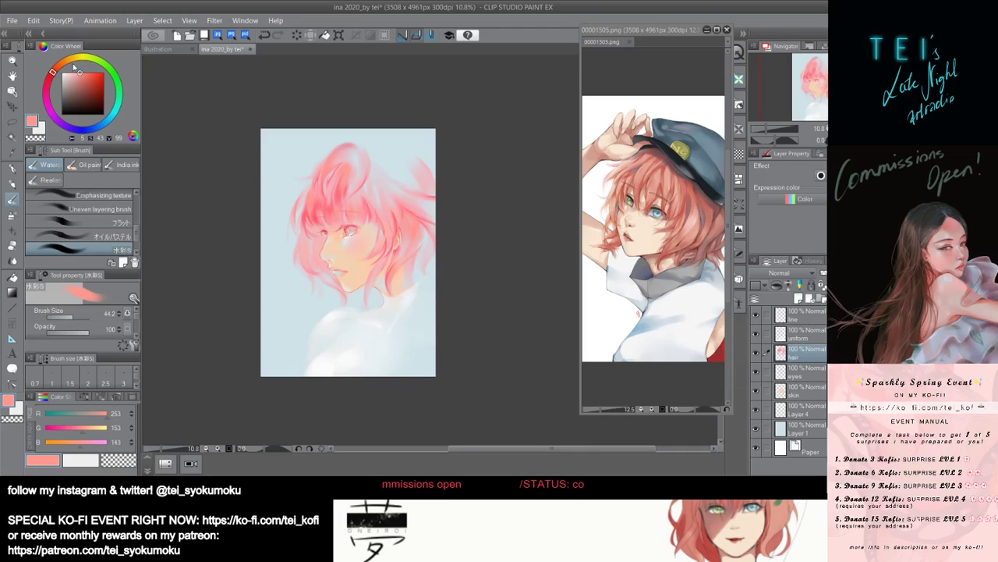
Undo the last strokes beside the cheek and repaint a fine strand there in coral pink (RGB 255, 153, 143) at brush size 44.2.
click(76, 72)
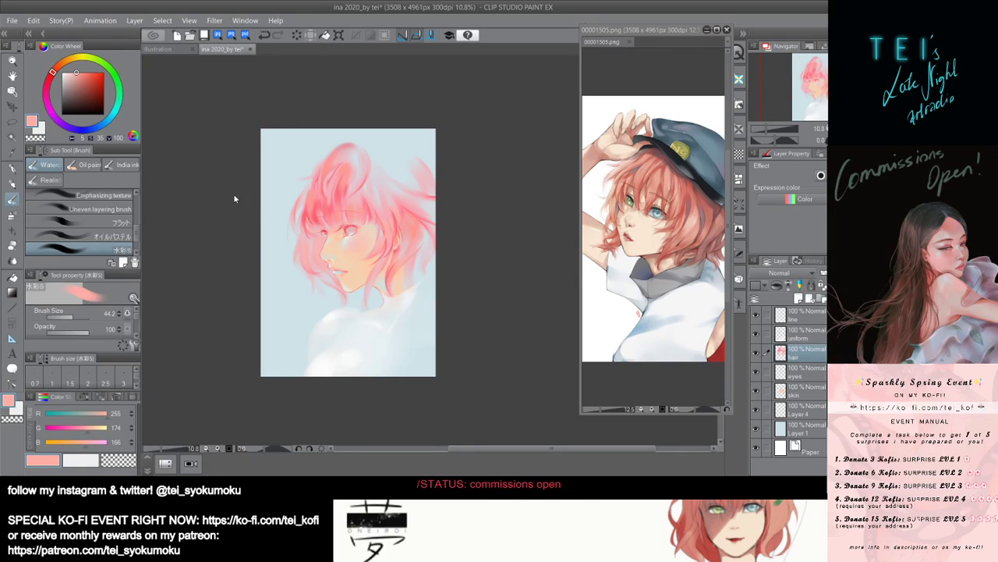
key(ctrl+z)
click(81, 72)
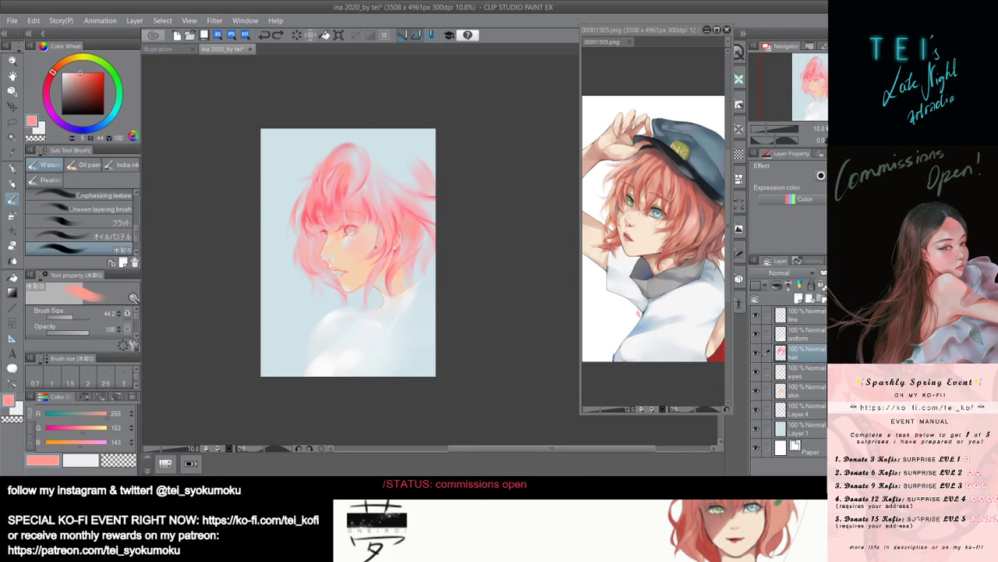
key(ctrl+z)
drag(377, 244, 365, 258)
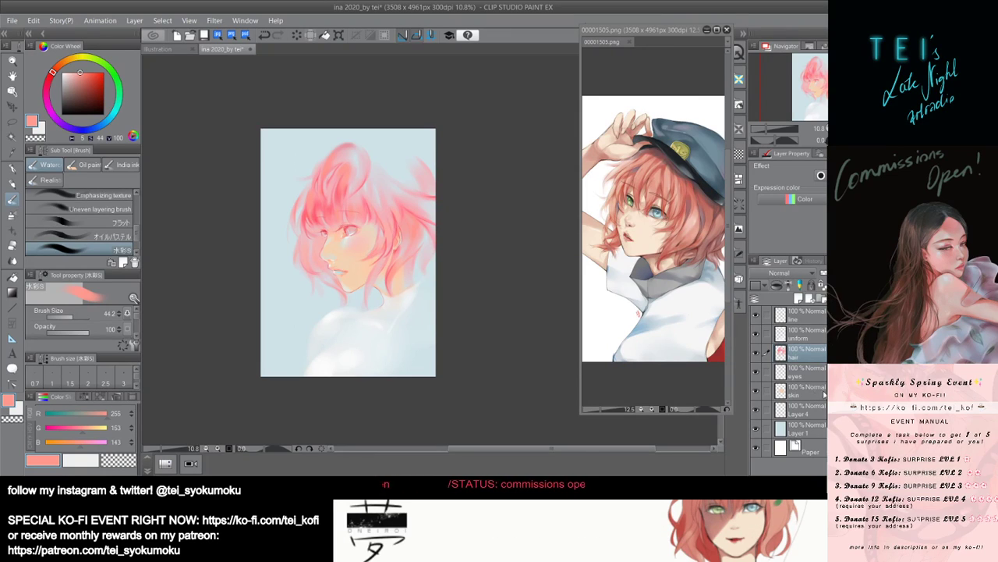
Switch to the skin layer, sample the peach skin tone near the nose and adjust it to RGB 255, 182, 140.
click(823, 394)
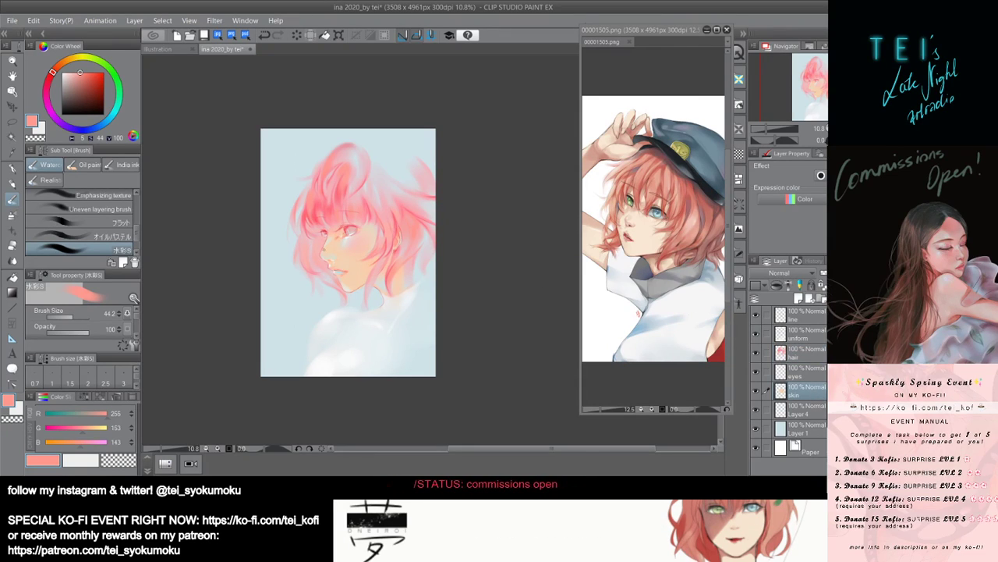
drag(334, 251, 338, 258)
alt+click(340, 257)
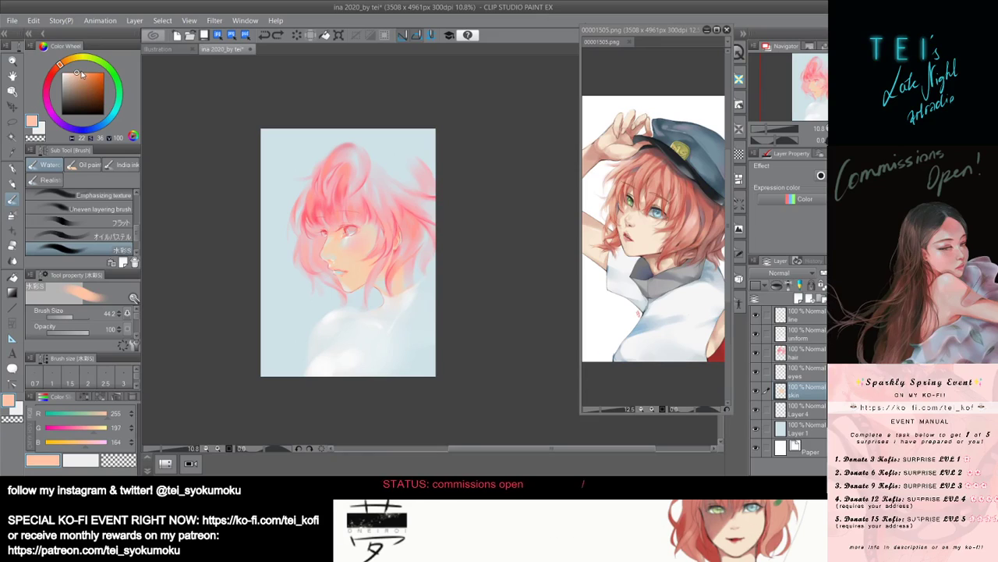
click(81, 74)
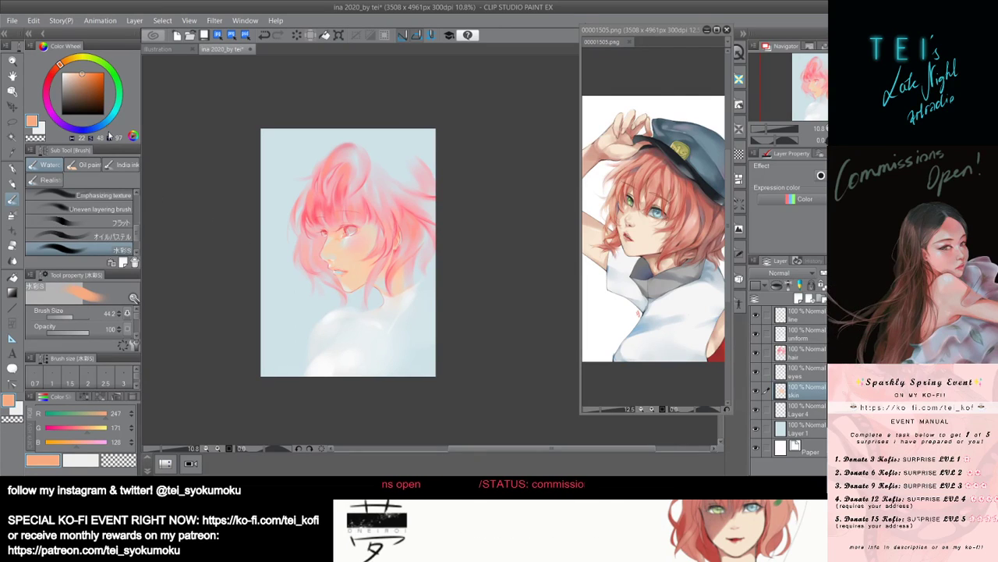
click(79, 72)
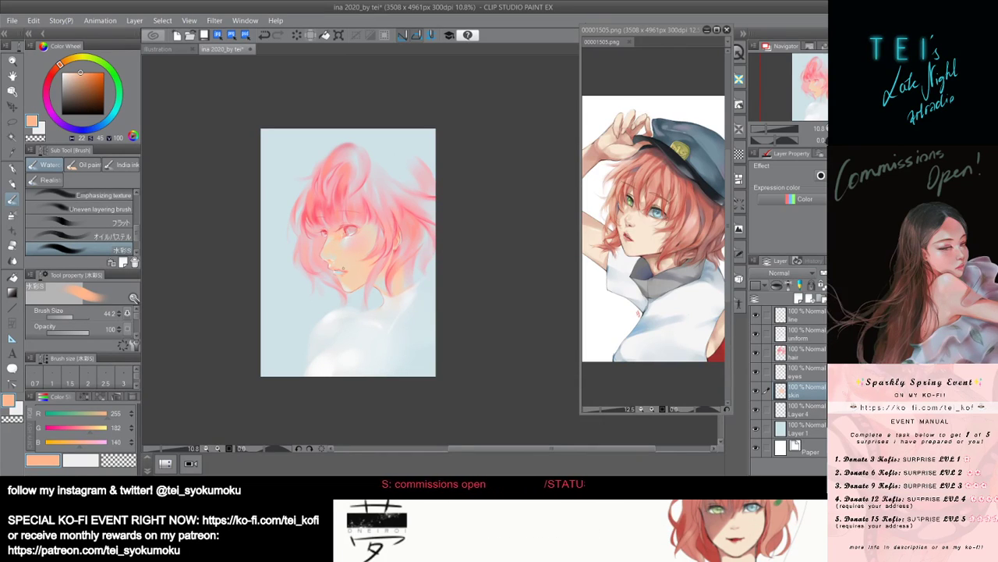
Enlarge the brush to 230.0 and paint peach shading onto the cheek below the eye on the skin layer.
key(bracketright)
key(bracketright)
key(bracketright)
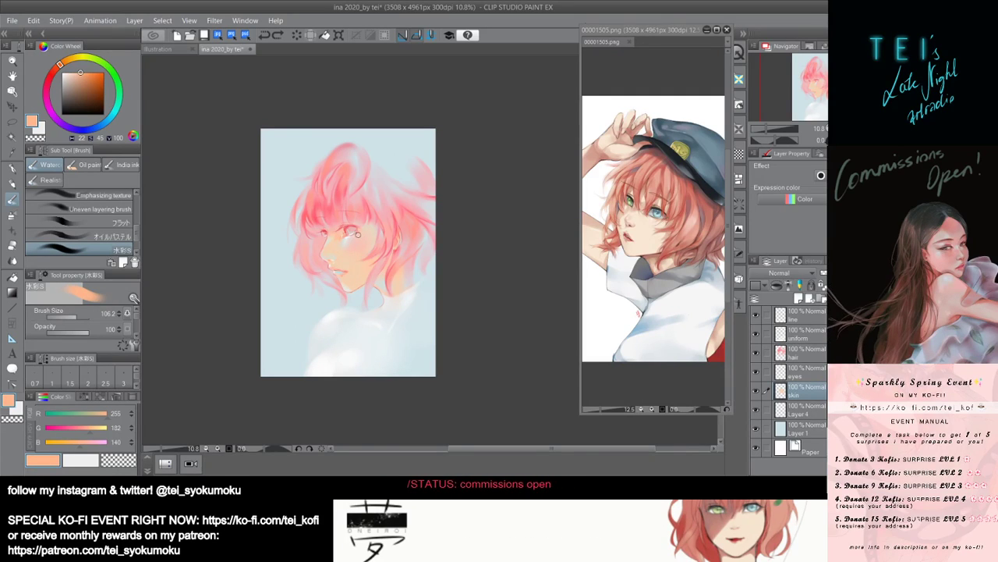
key(bracketleft)
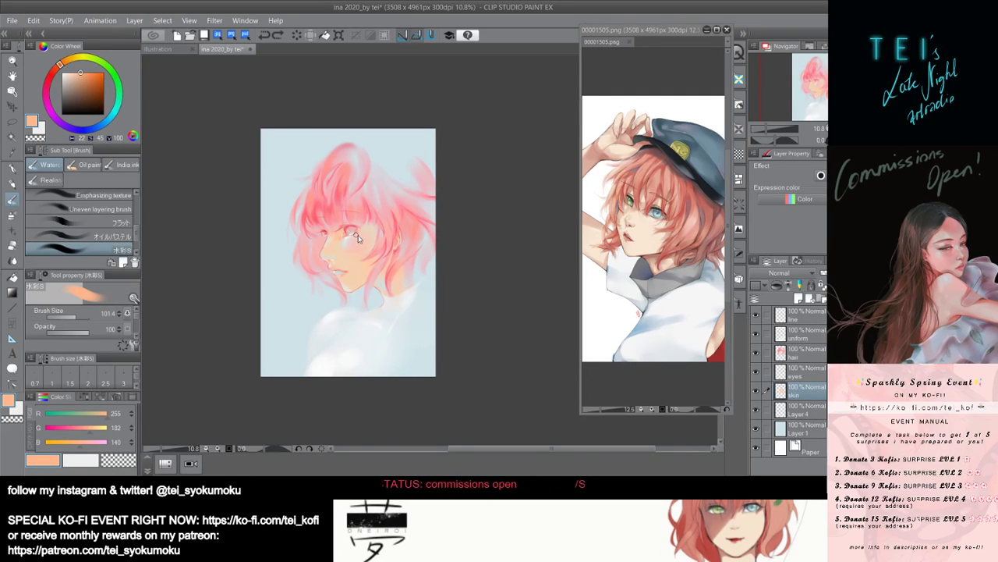
key(bracketleft)
key(bracketleft)
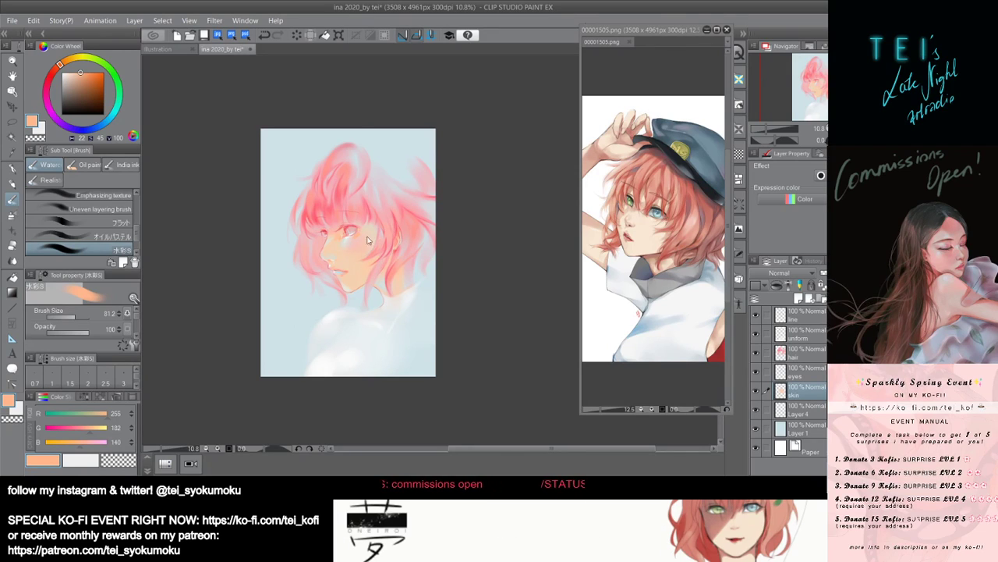
key(bracketright)
key(bracketright)
key(bracketright)
drag(365, 239, 352, 241)
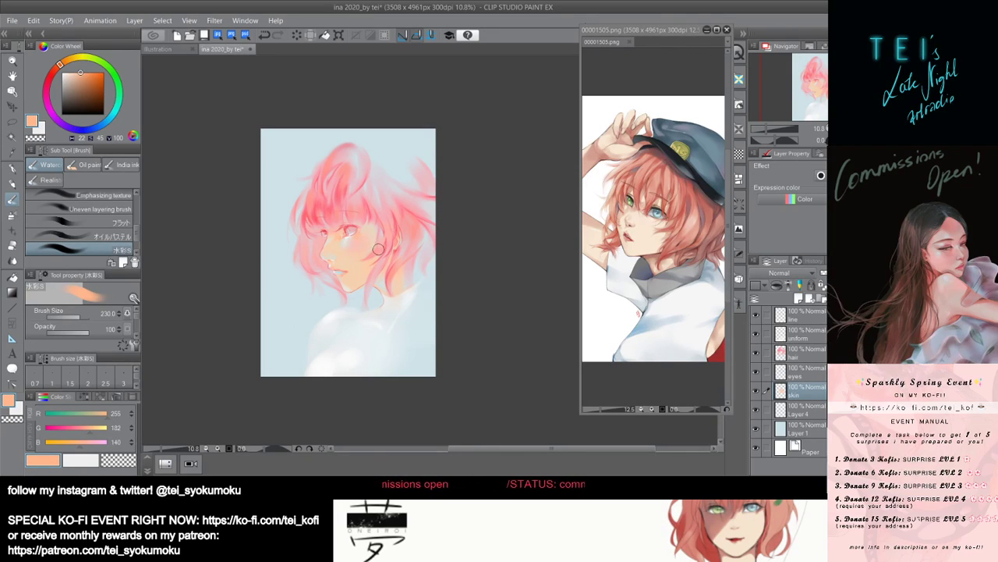
Reduce the watercolor brush size to 31.4 for fine peach shading around the nose, mouth and chin on the skin layer.
key(bracketleft)
key(bracketleft)
key(bracketleft)
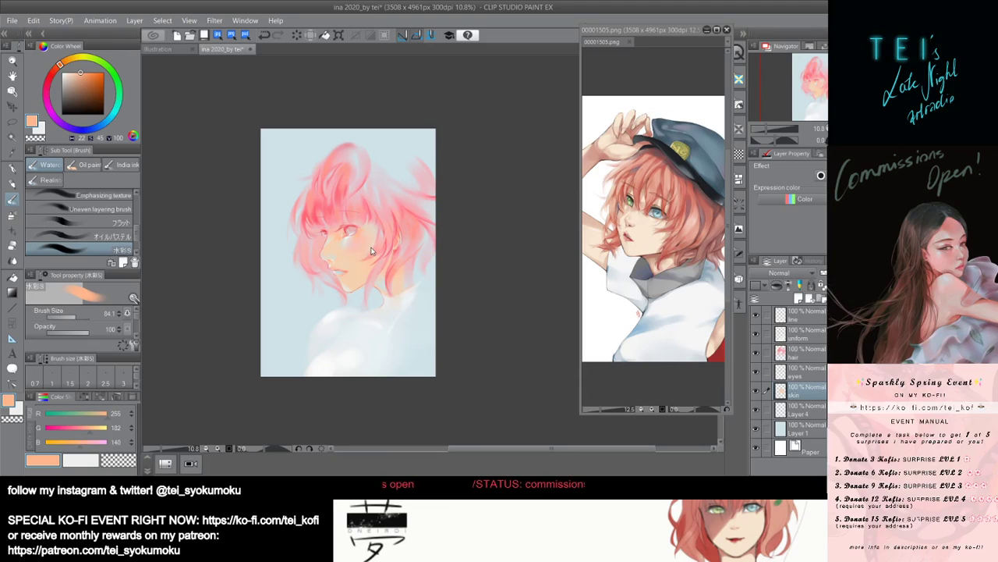
key(bracketleft)
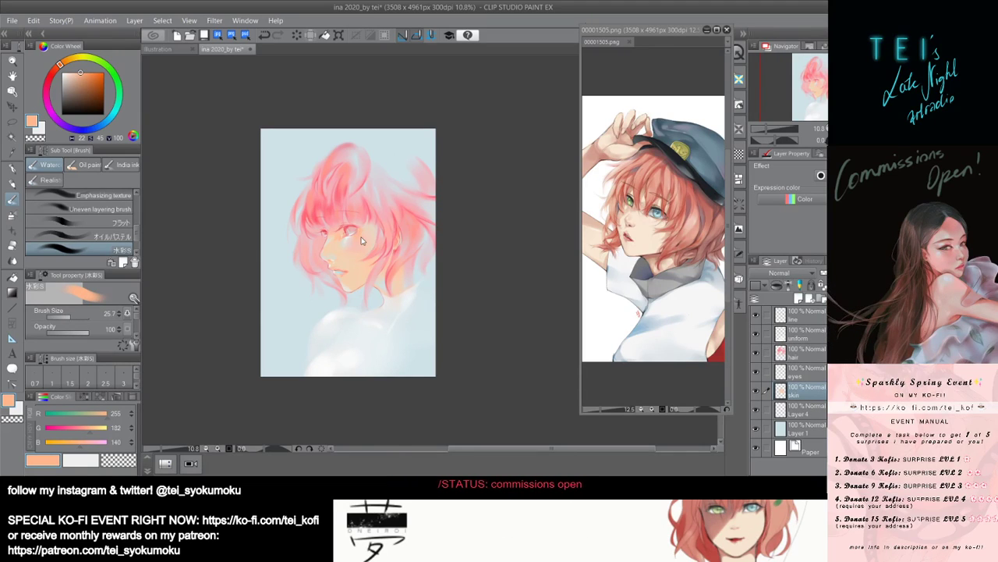
key(bracketleft)
key(bracketleft)
key(bracketleft)
key(bracketleft)
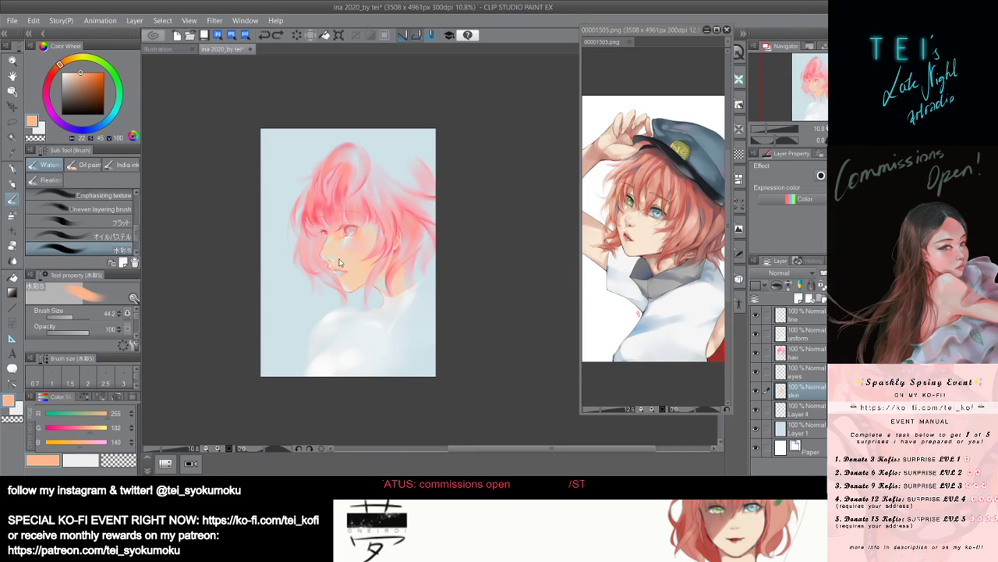
key(bracketleft)
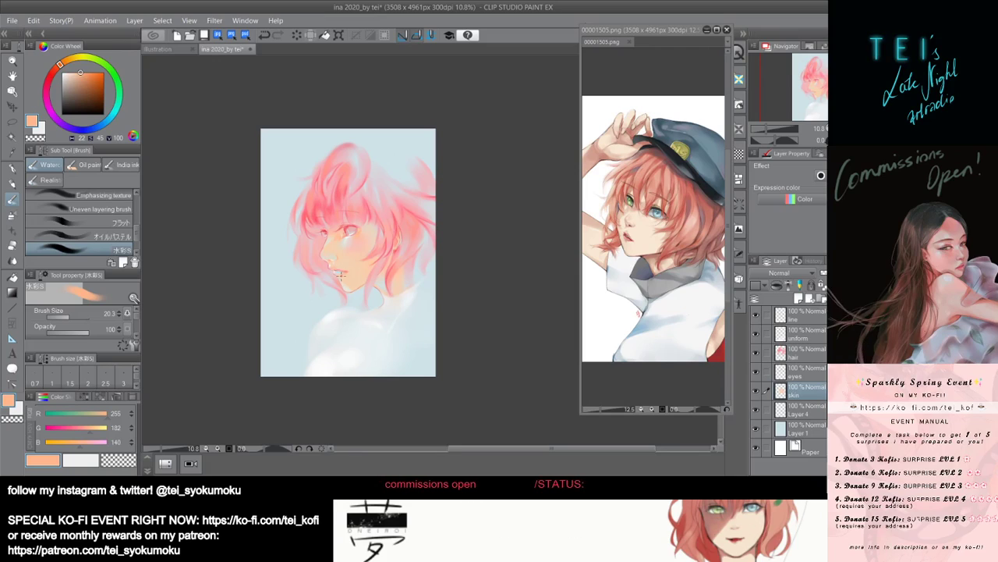
key(bracketright)
key(bracketright)
key(bracketright)
key(bracketright)
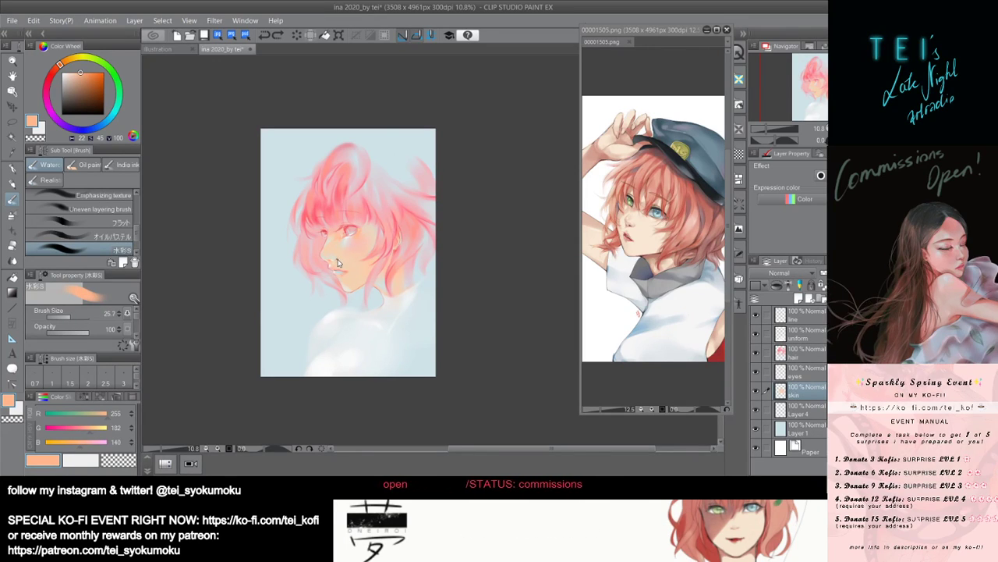
key(bracketleft)
key(bracketleft)
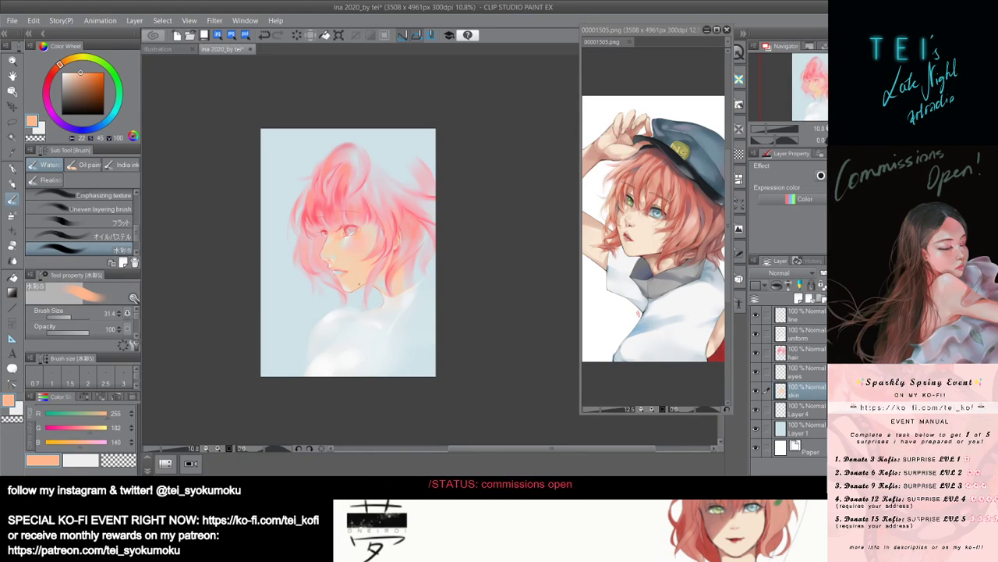
Paint fine peach shading around the mouth and chin, undoing the stroke beside the lips and reworking the lower face.
scroll(359, 276, up, 4)
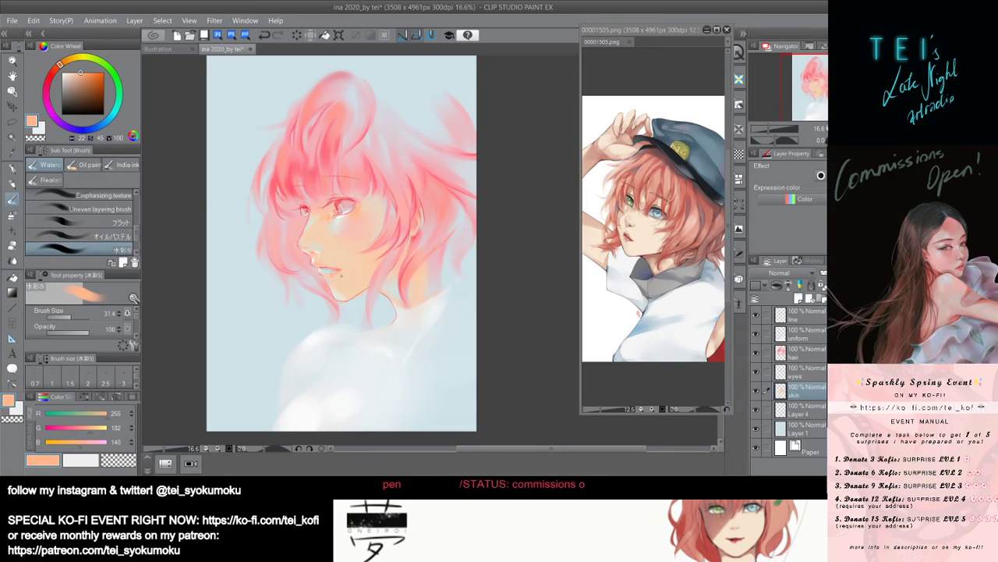
scroll(341, 276, down, 1)
scroll(358, 340, down, 1)
scroll(358, 340, up, 1)
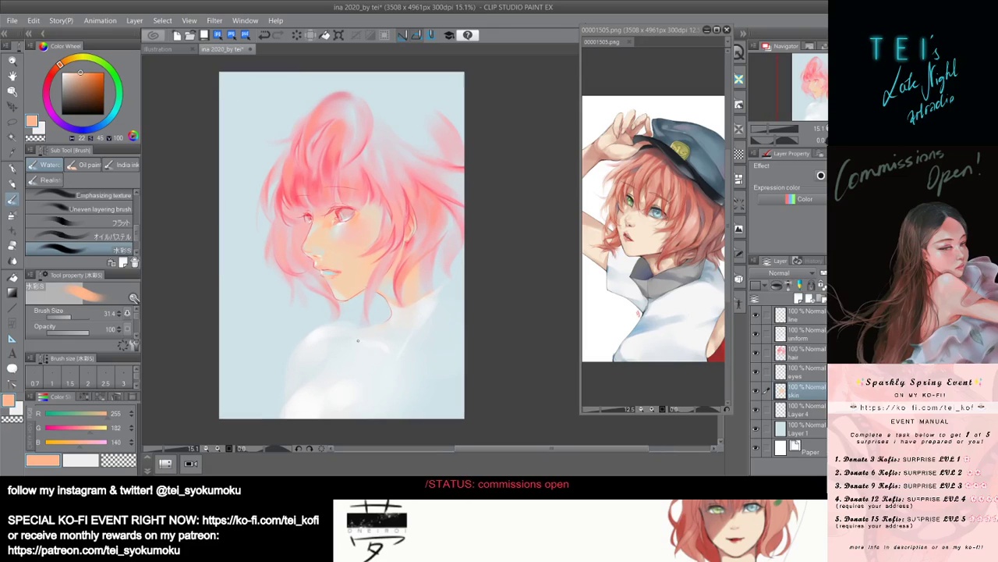
scroll(358, 340, down, 2)
scroll(358, 340, up, 1)
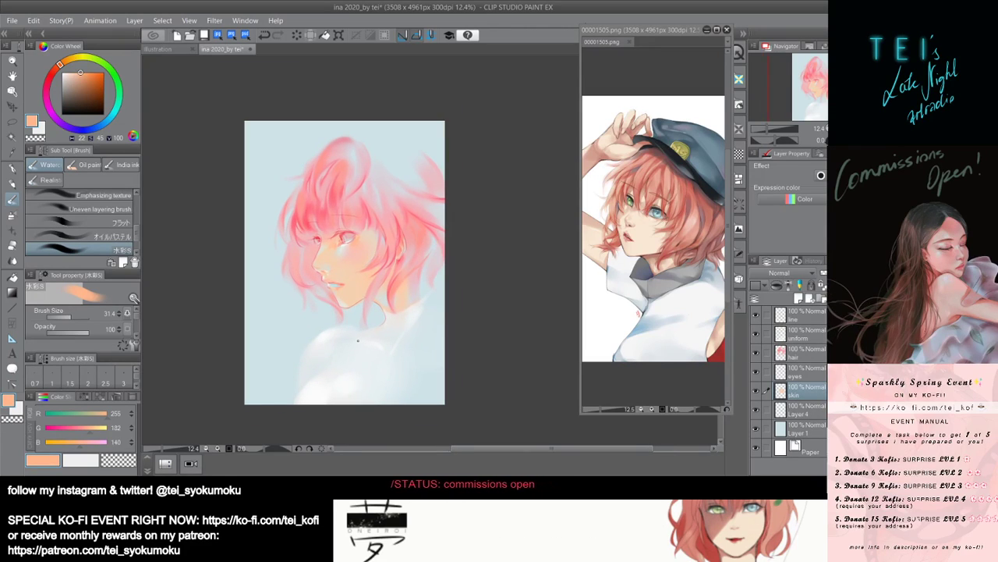
click(351, 287)
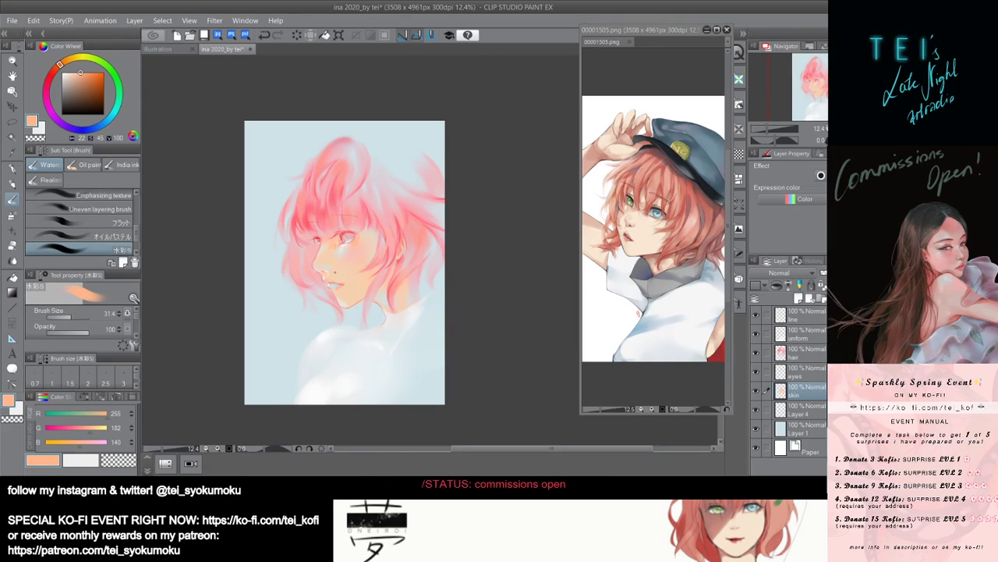
drag(344, 282, 339, 288)
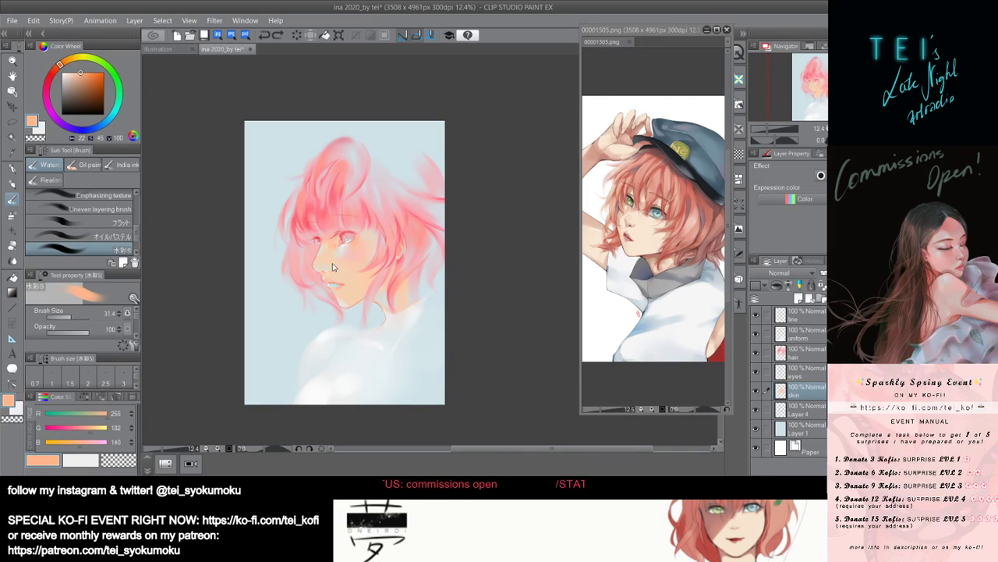
key(ctrl+z)
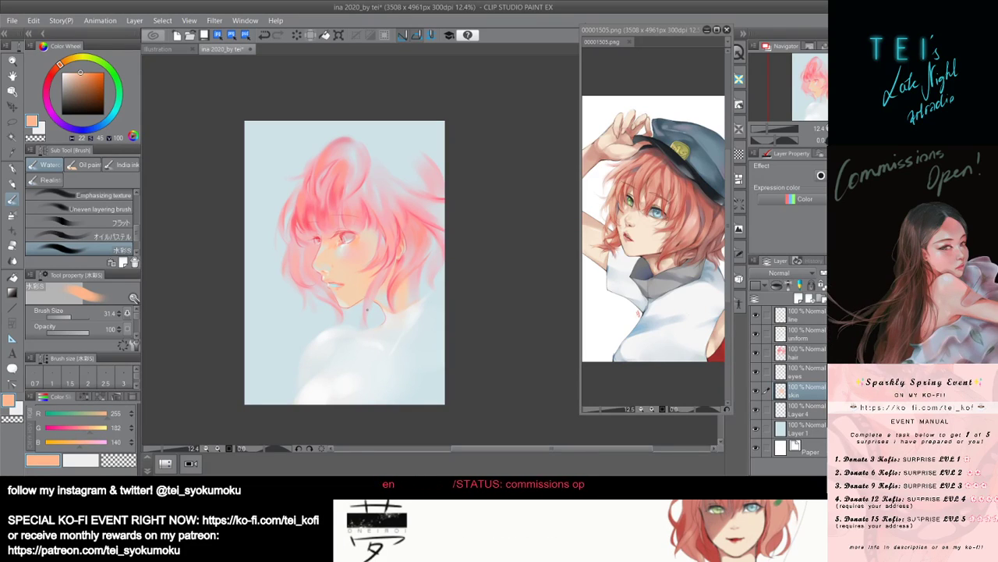
mouse_move(358, 298)
mouse_down()
mouse_move(344, 277)
mouse_move(324, 273)
mouse_up()
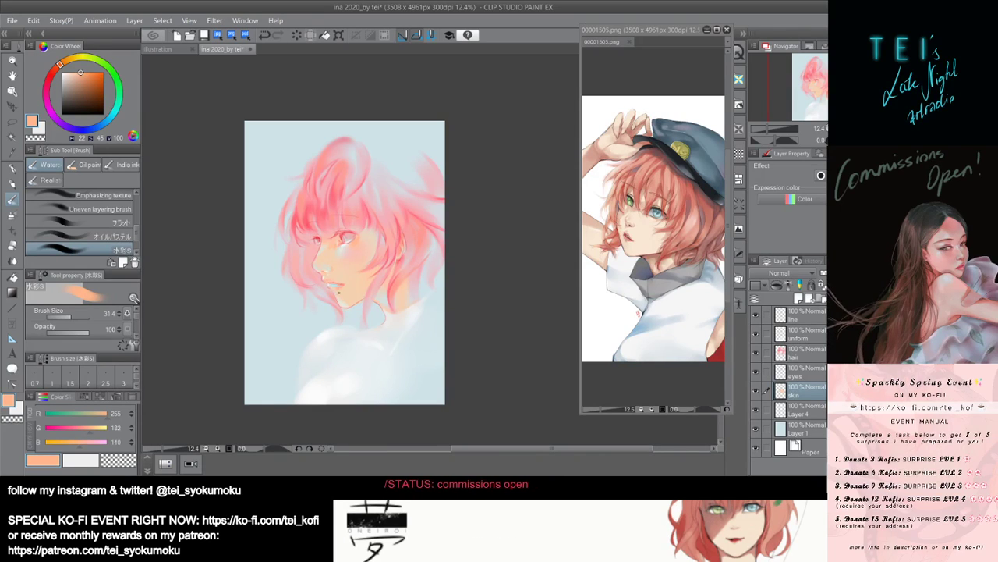
Paint a short peach stroke along the bridge of the nose at brush size 31.4.
scroll(358, 305, down, 1)
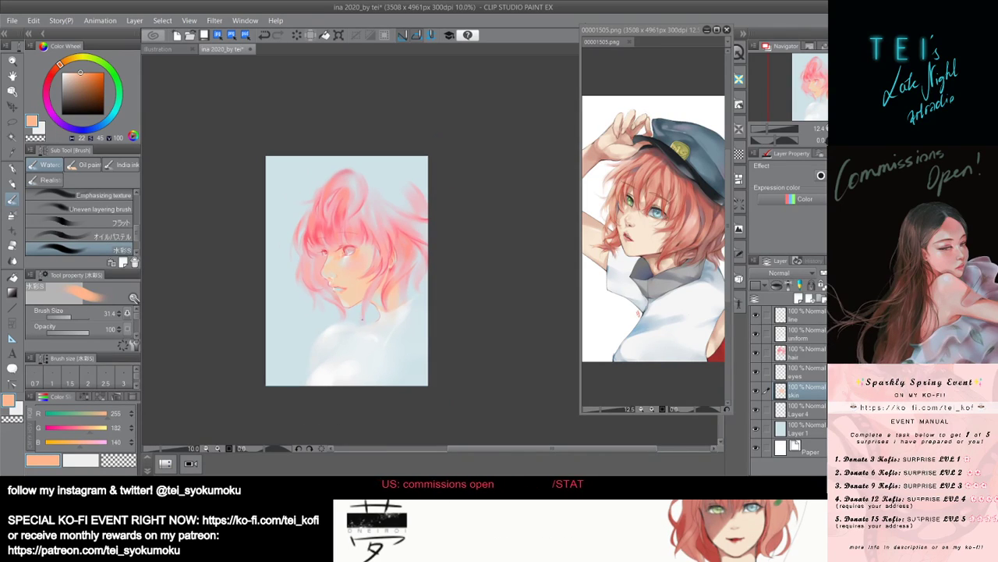
scroll(373, 320, up, 1)
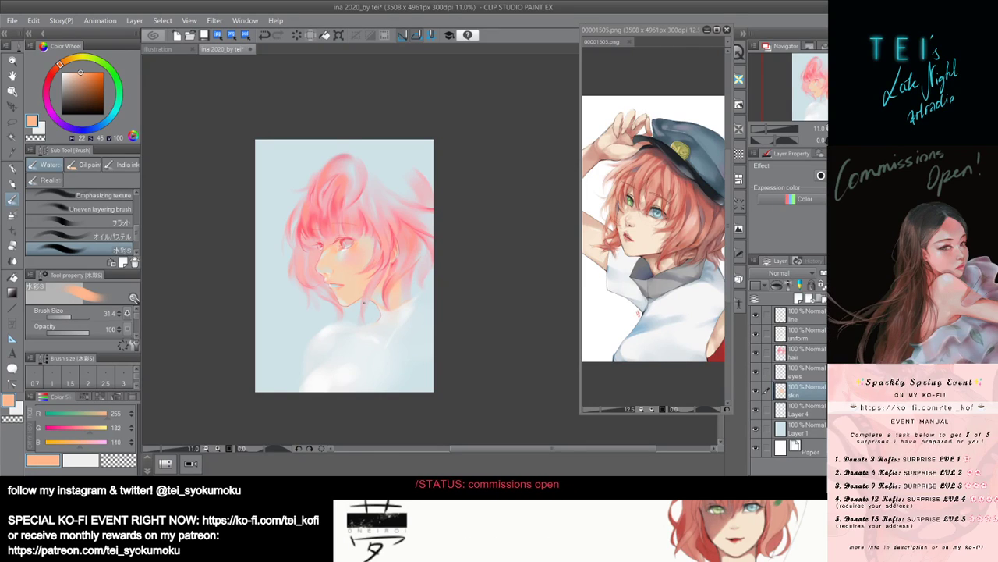
scroll(365, 305, up, 1)
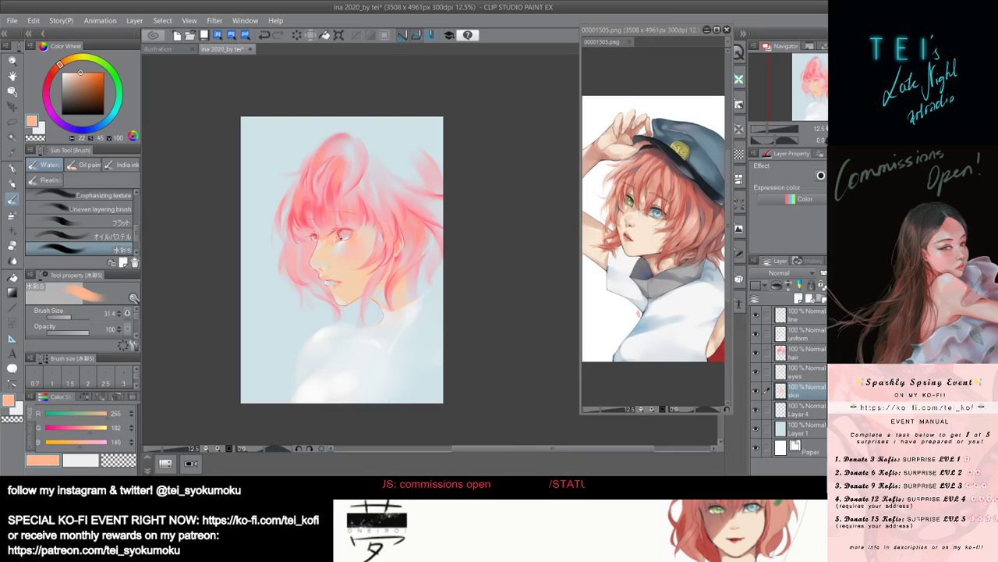
drag(323, 245, 325, 252)
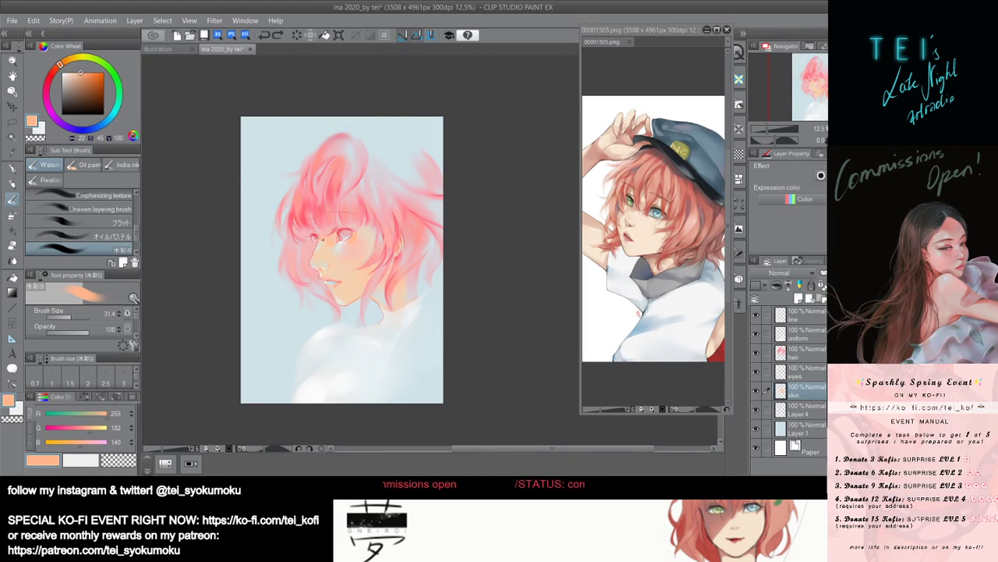
Shade the cheek below the eye with a peach stroke and dab the same tone onto the chin.
scroll(361, 263, down, 3)
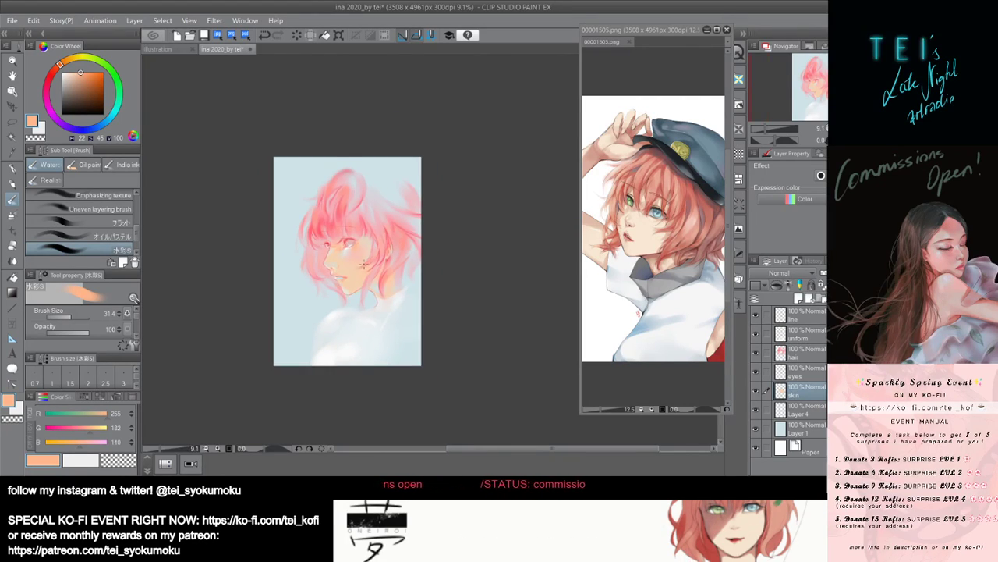
scroll(364, 265, up, 2)
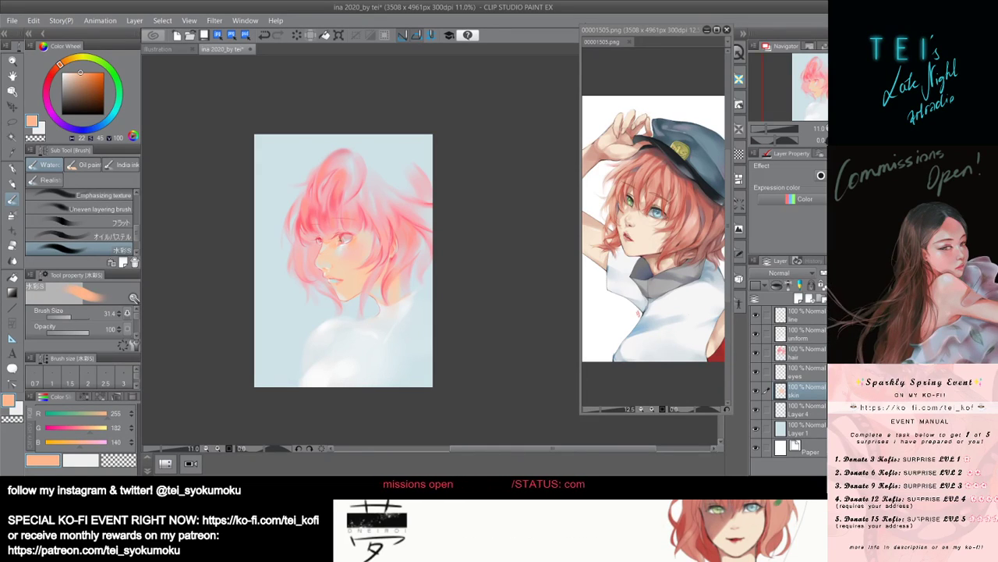
drag(350, 247, 360, 269)
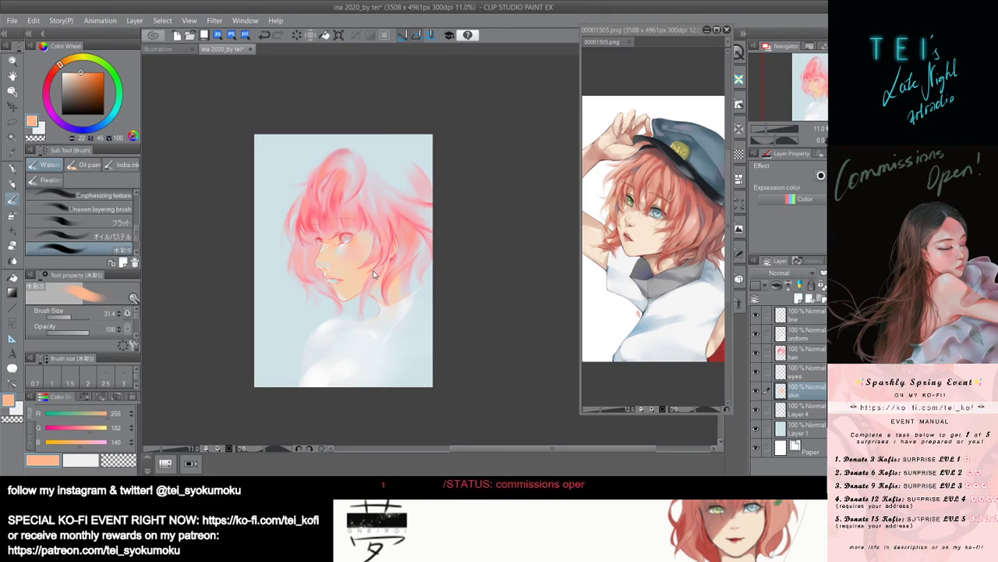
click(348, 294)
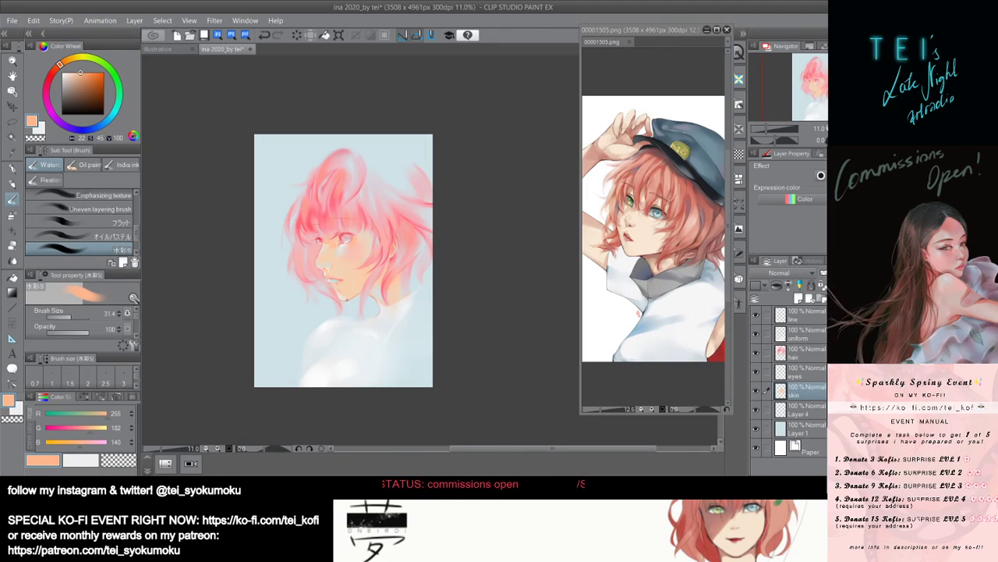
click(345, 297)
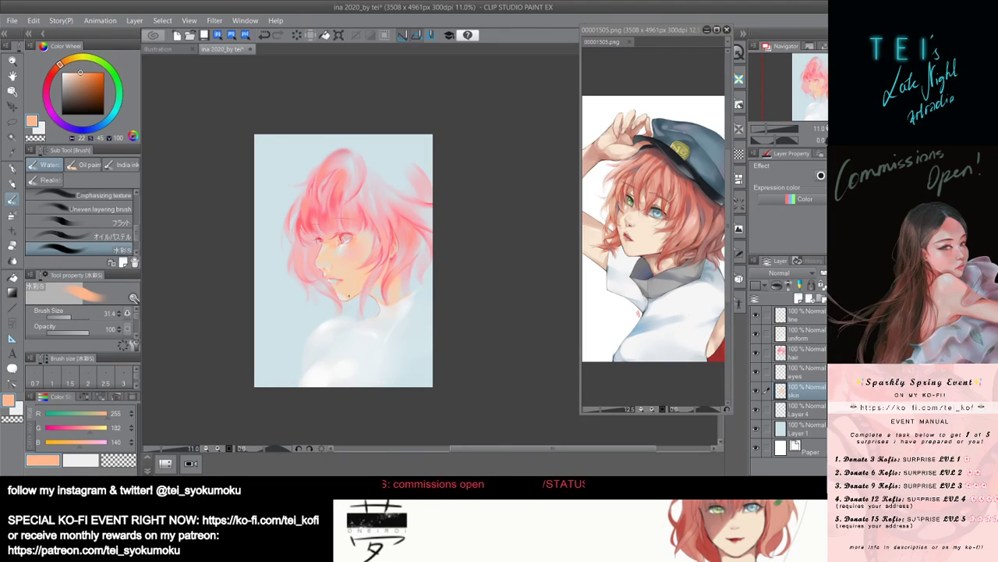
drag(347, 294, 343, 301)
key(ctrl+z)
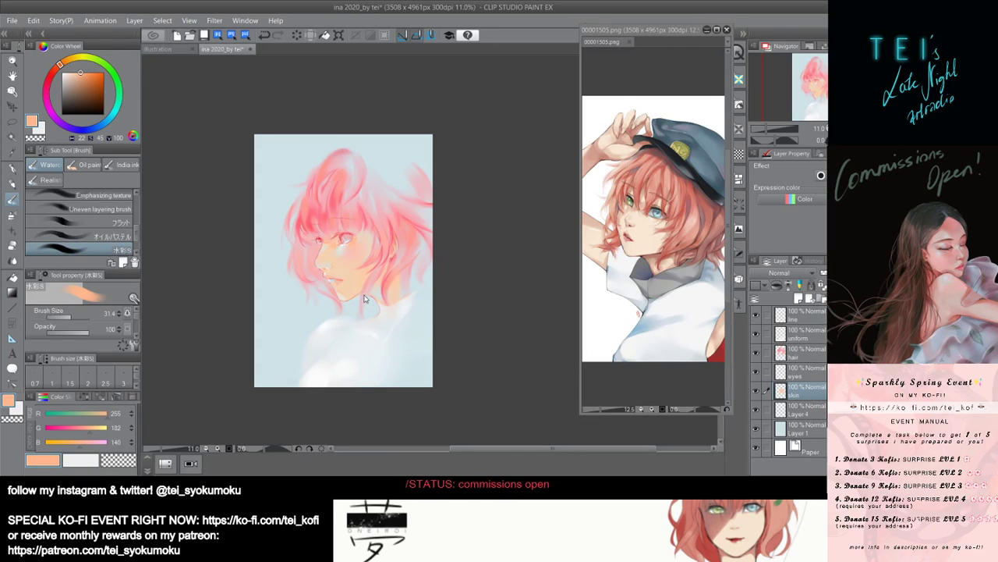
drag(365, 296, 366, 298)
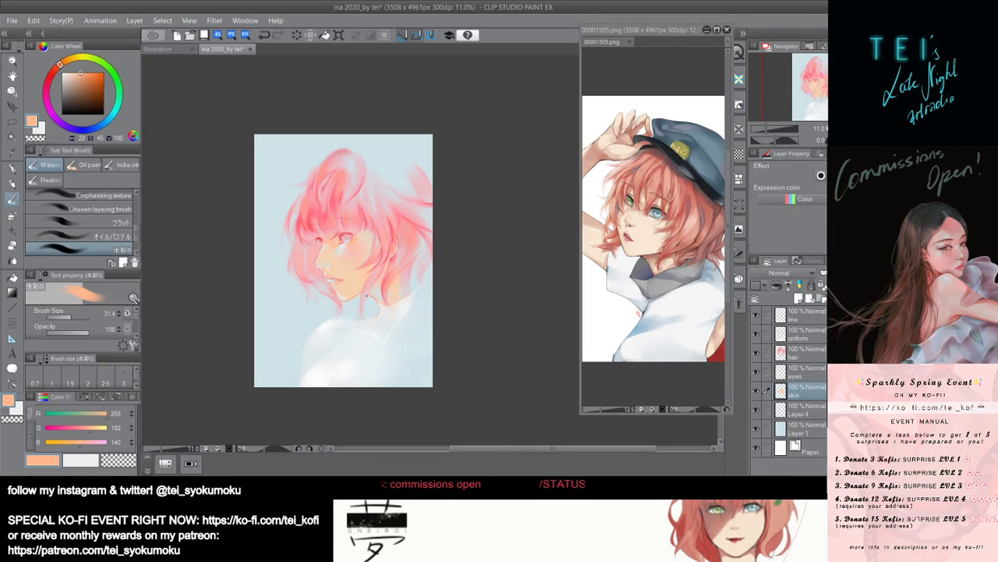
drag(333, 275, 337, 280)
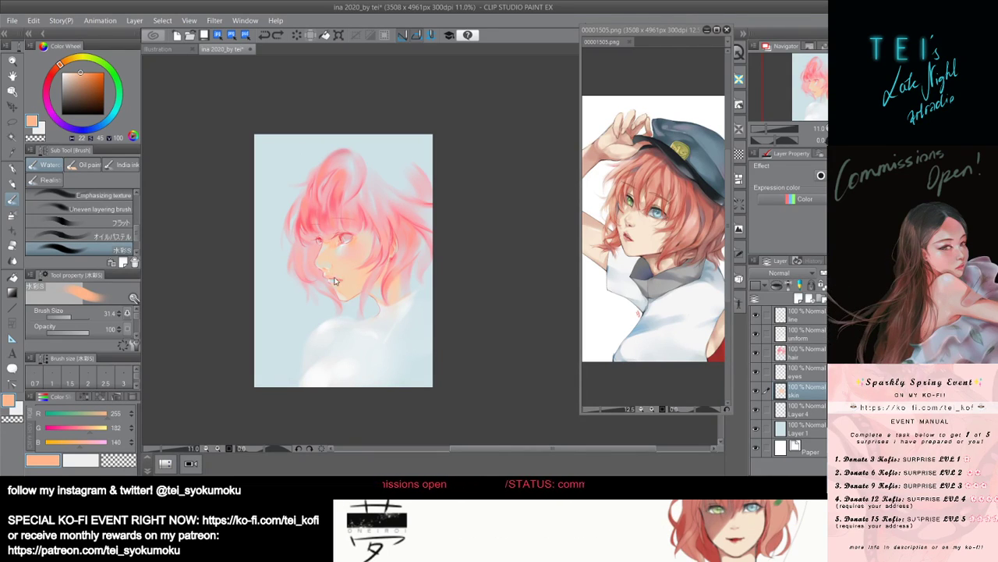
key(ctrl+z)
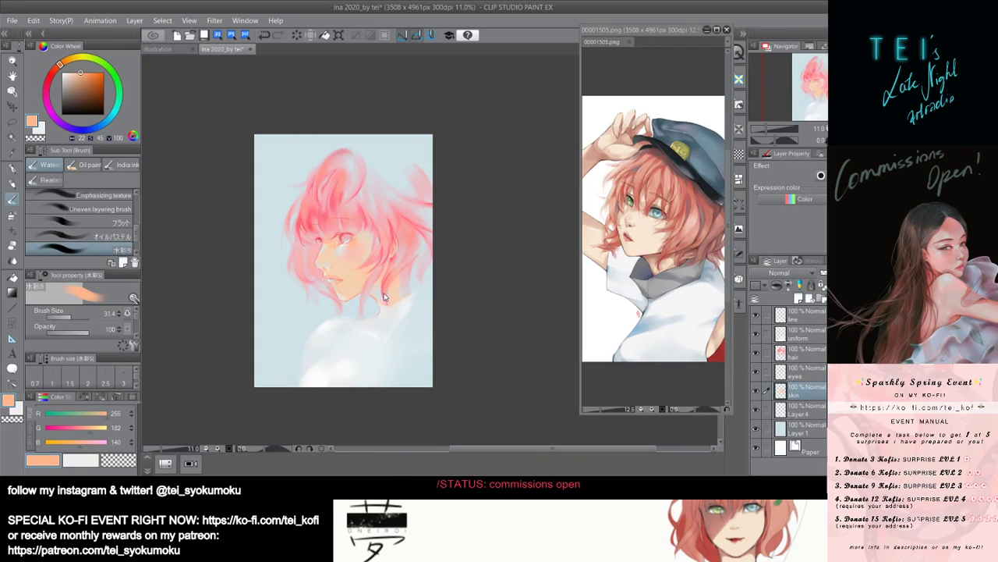
drag(382, 293, 382, 292)
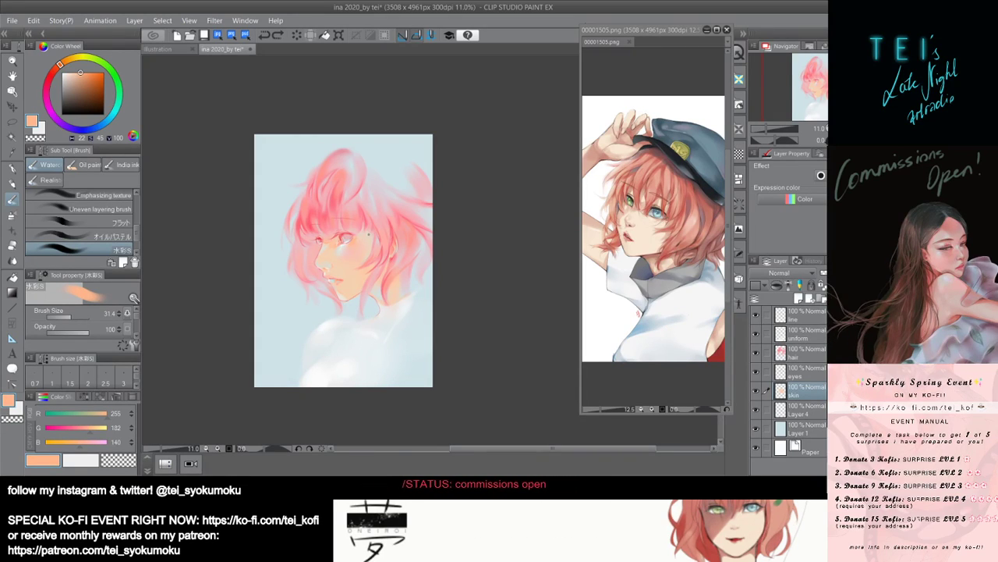
key(ctrl+z)
drag(374, 256, 349, 269)
key(ctrl+z)
key(ctrl+z)
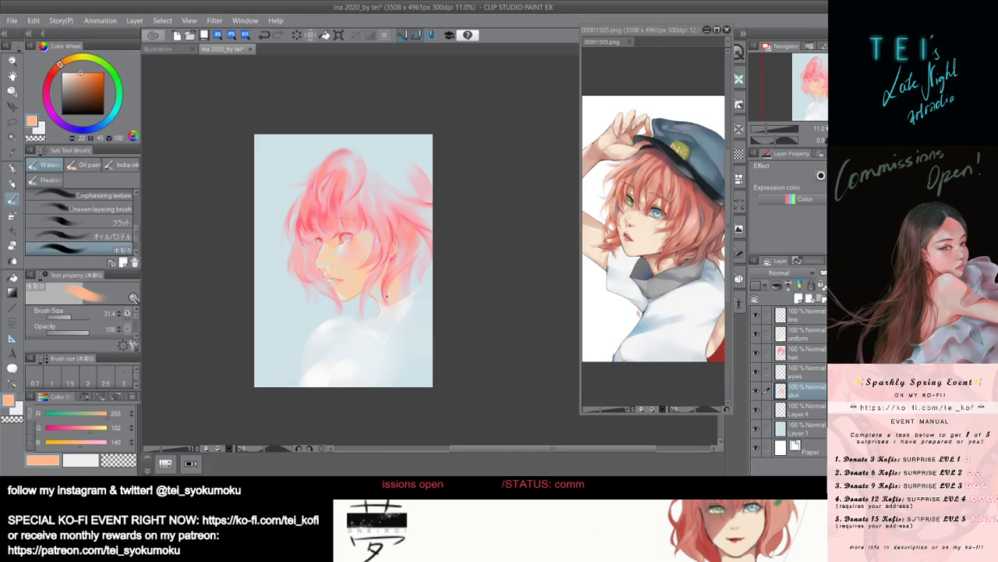
Try a short peach stroke at the side of the nose and undo it.
scroll(394, 327, down, 2)
scroll(388, 327, up, 2)
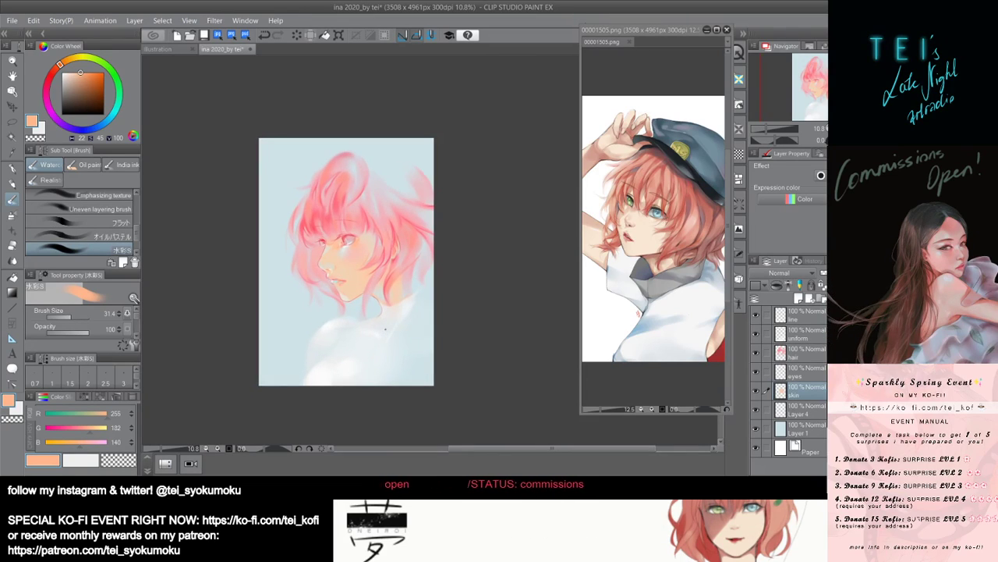
drag(388, 329, 389, 336)
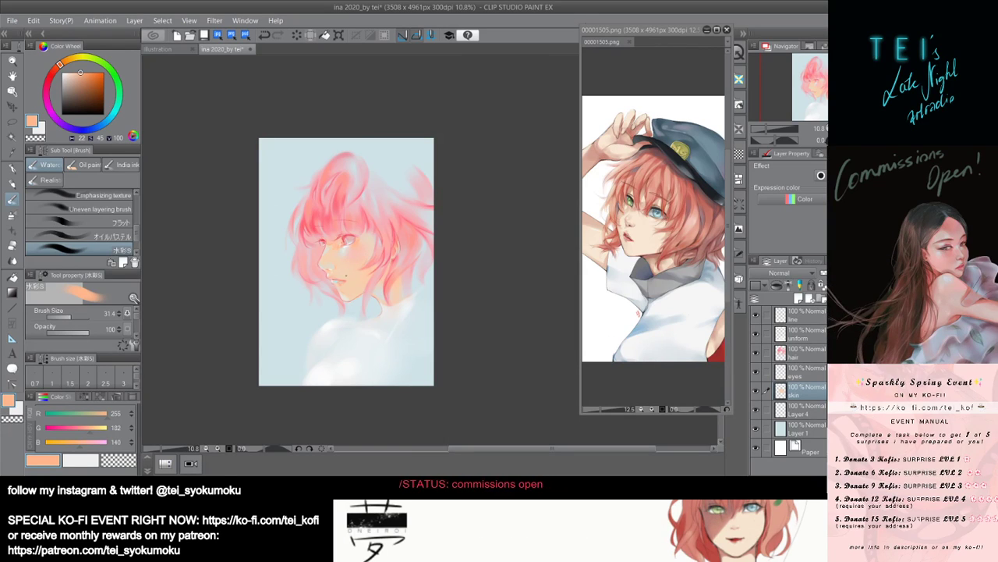
scroll(343, 209, up, 3)
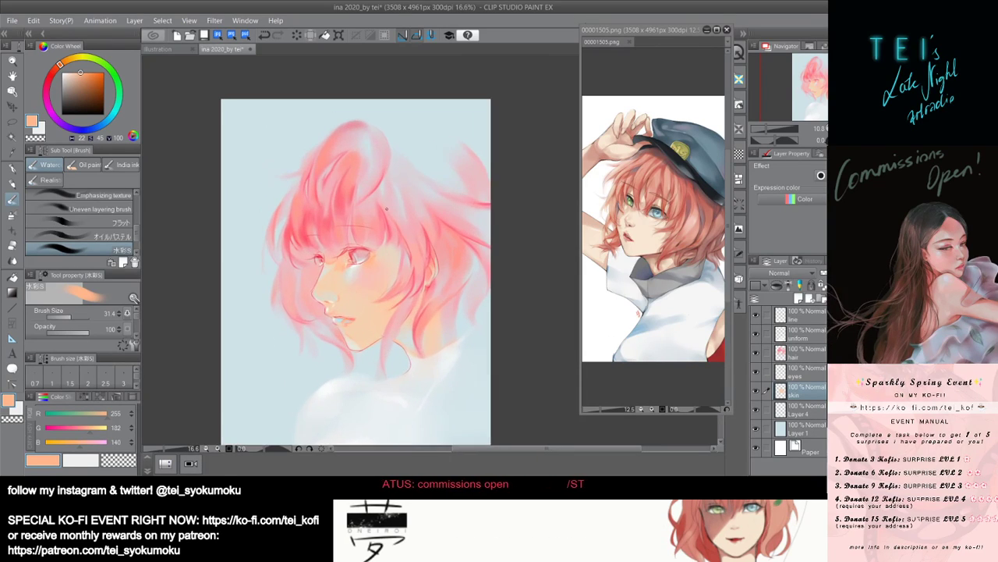
scroll(343, 218, down, 1)
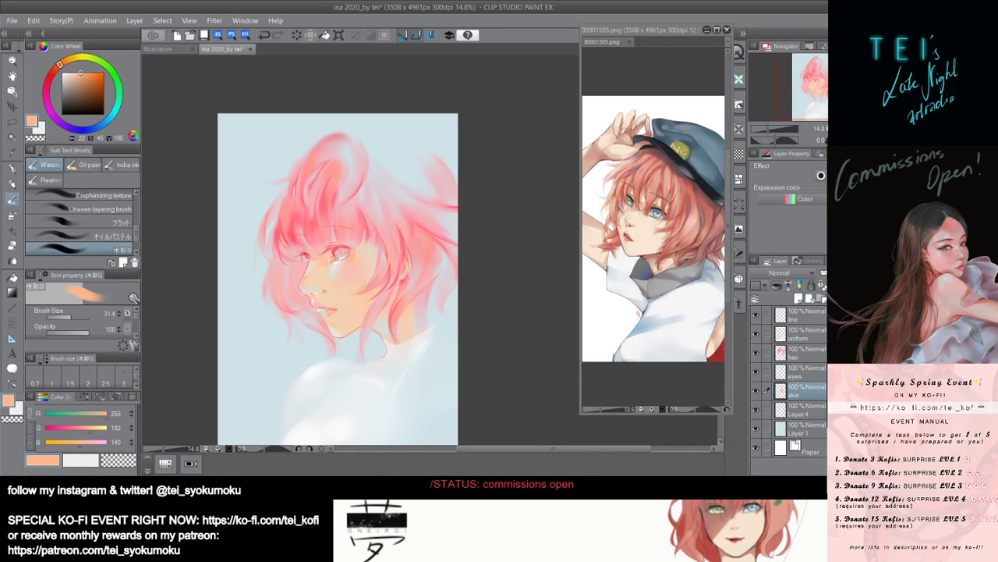
scroll(377, 271, down, 2)
scroll(368, 271, up, 1)
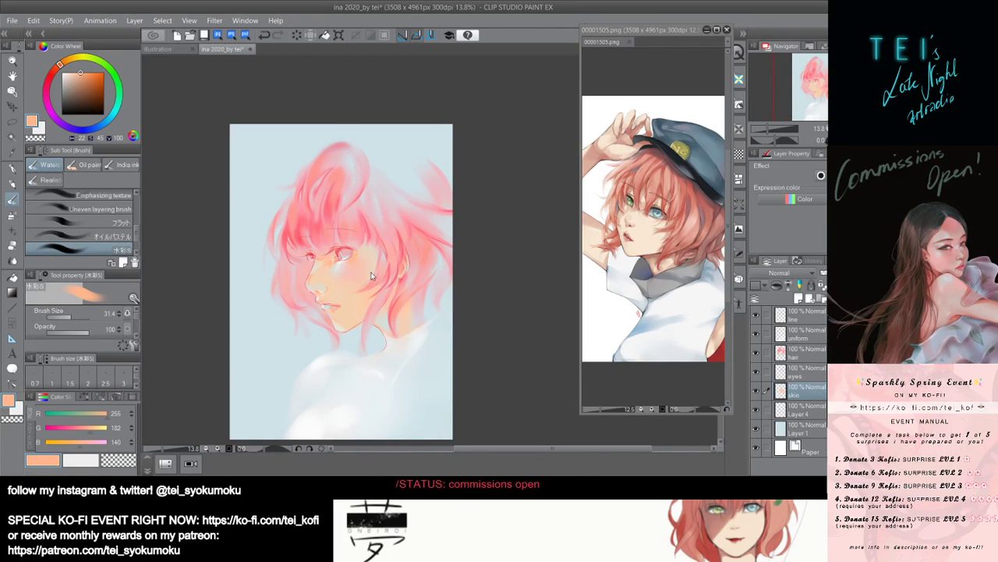
drag(312, 276, 308, 278)
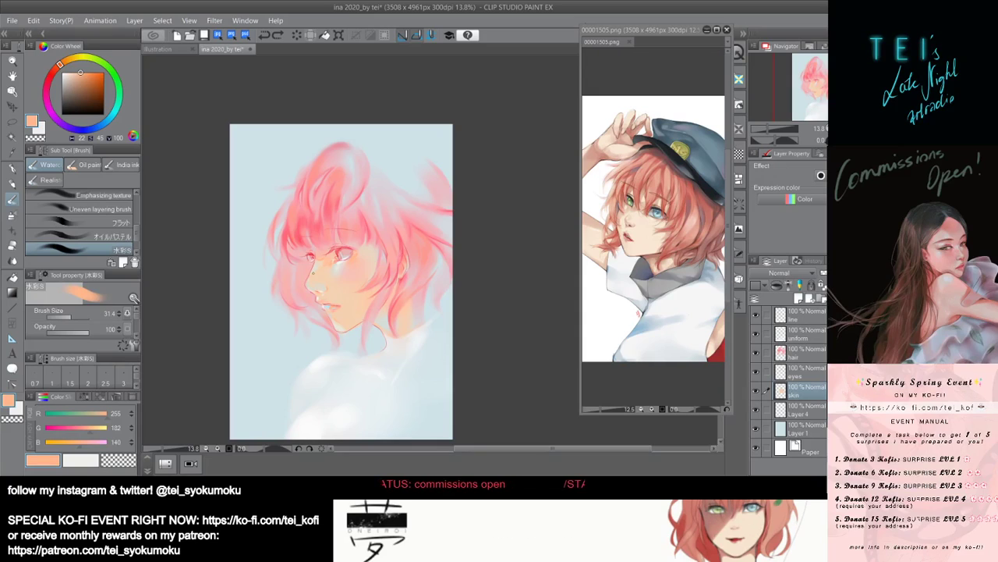
key(ctrl+z)
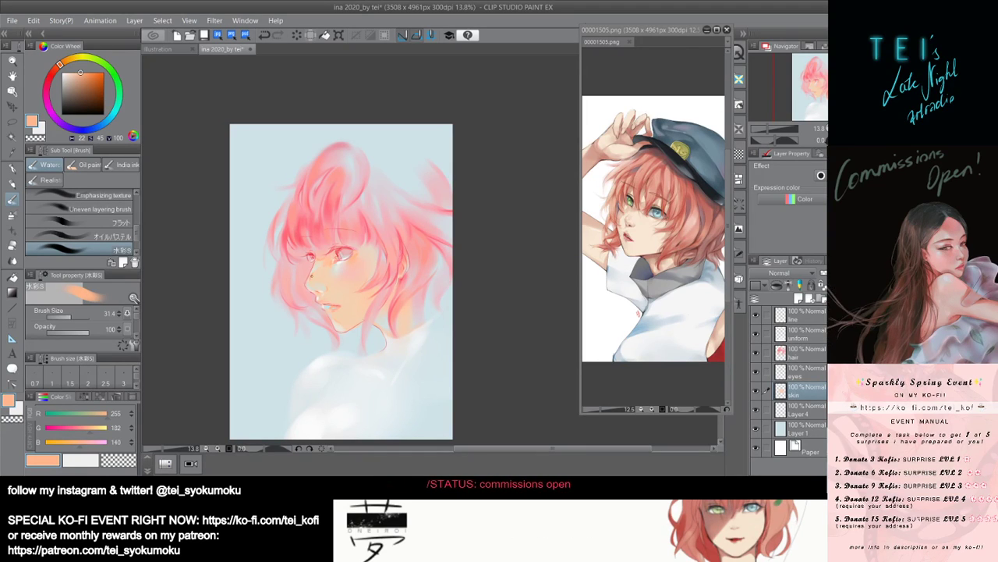
On the hair layer, sample coral from the hair and paint a short stroke into the crown at brush size 65.8.
scroll(306, 248, down, 1)
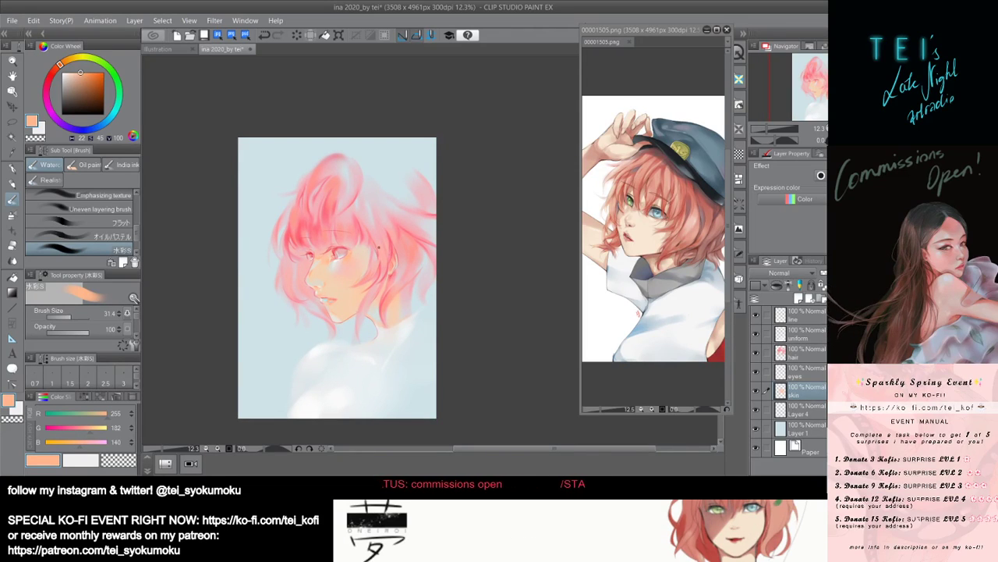
click(804, 353)
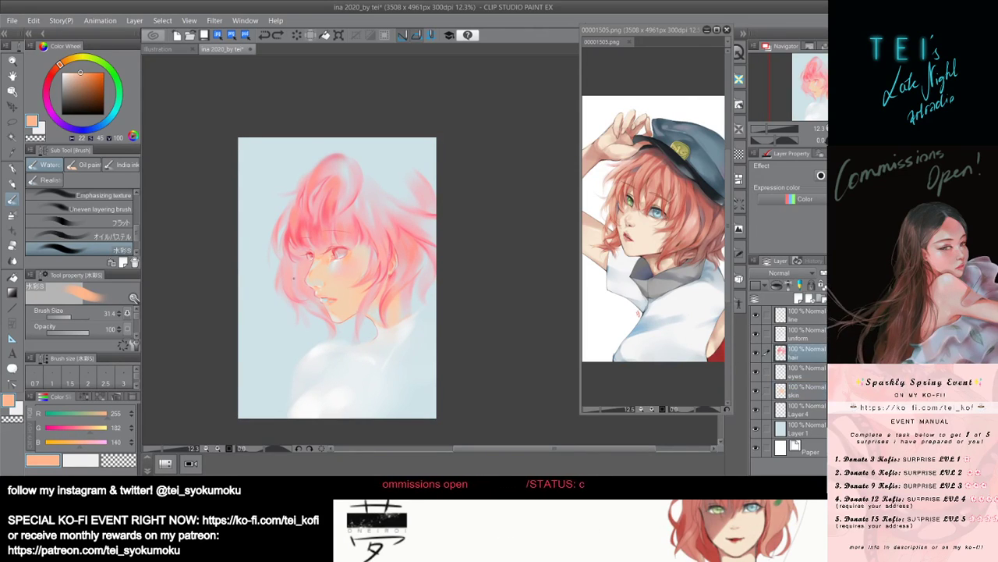
alt+click(324, 193)
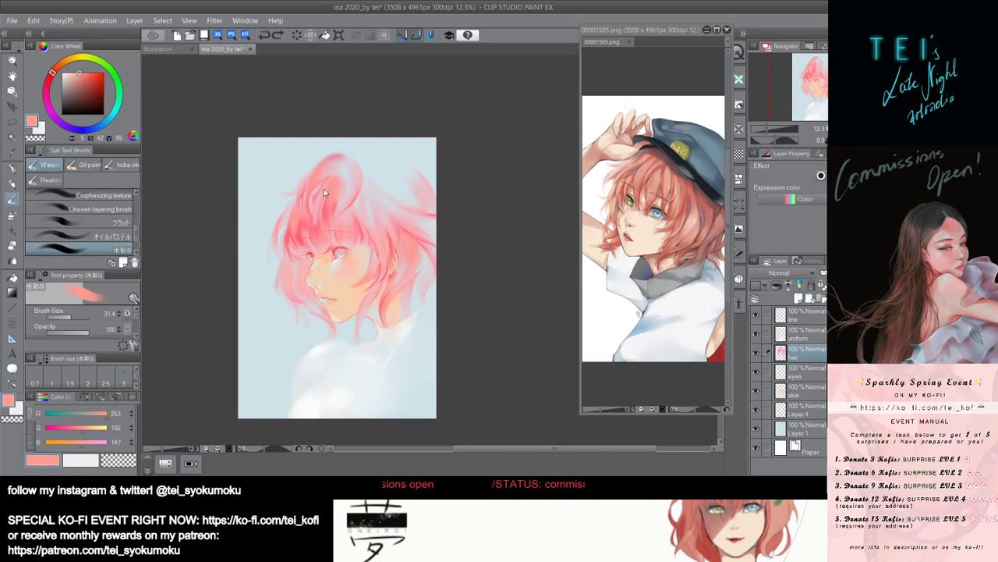
key(bracketright)
key(bracketright)
key(bracketright)
drag(333, 183, 330, 192)
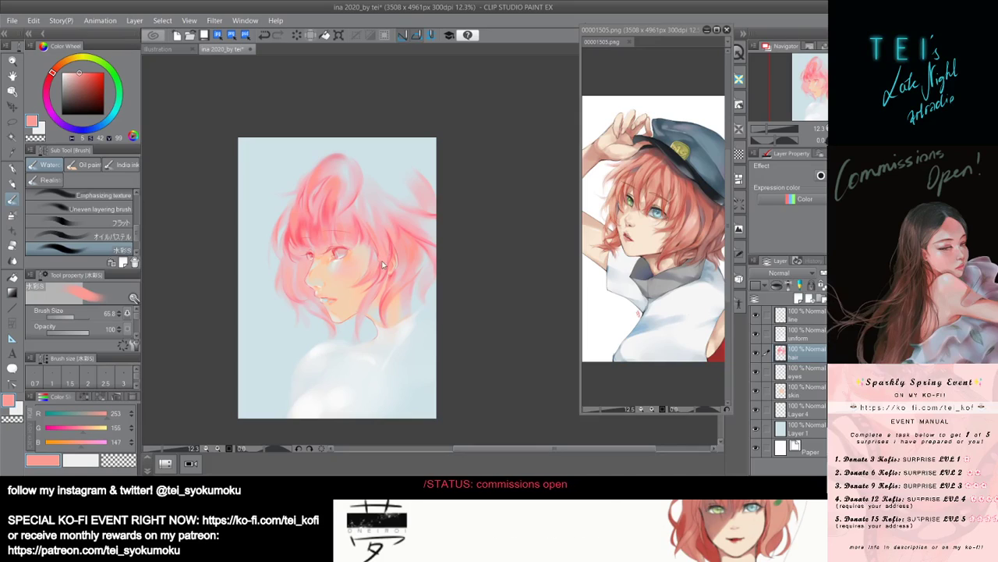
Choose a more saturated coral and paint a short stroke down the fringe above the eyes.
scroll(387, 298, down, 2)
scroll(387, 298, up, 1)
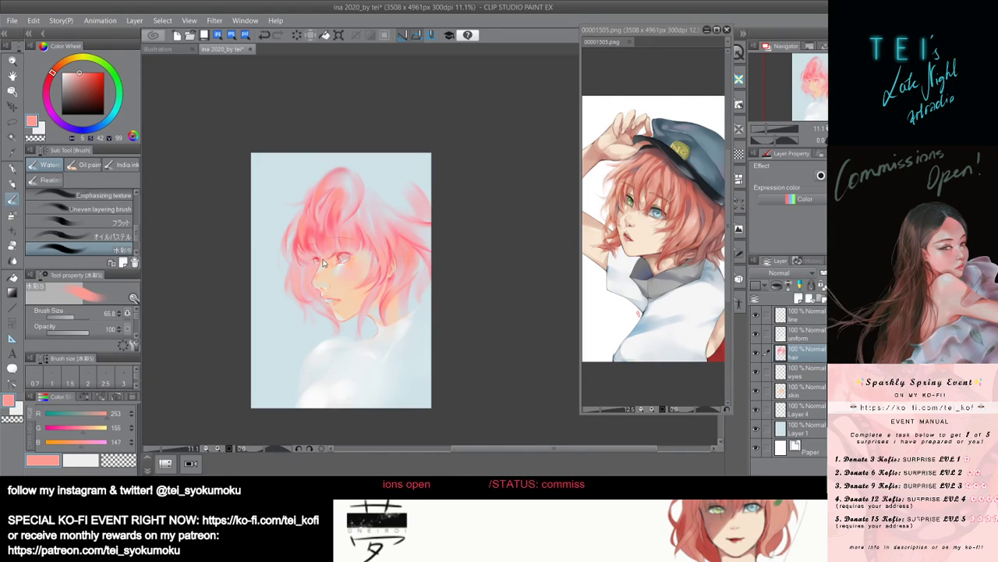
click(83, 72)
drag(86, 64, 82, 67)
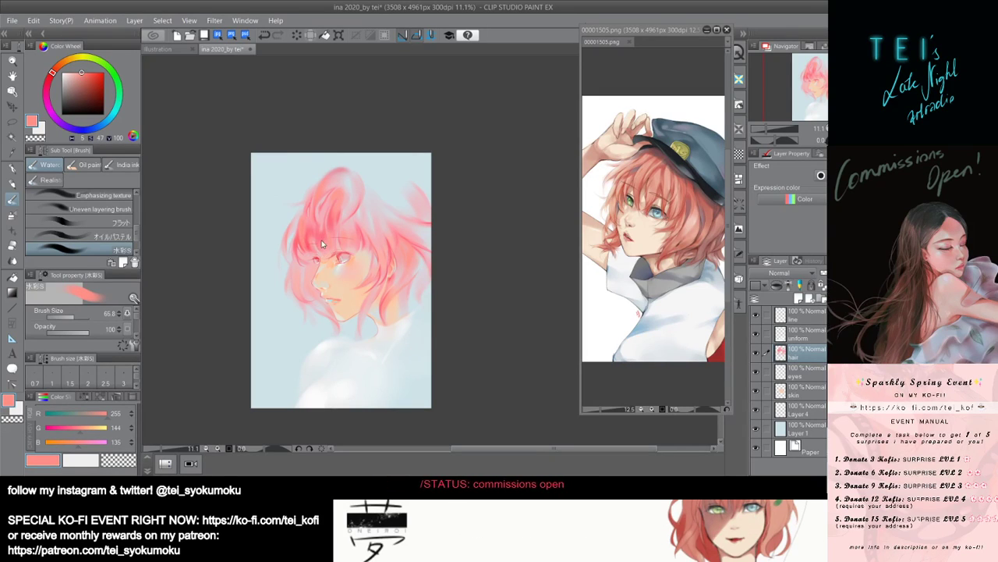
drag(326, 242, 322, 251)
key([)
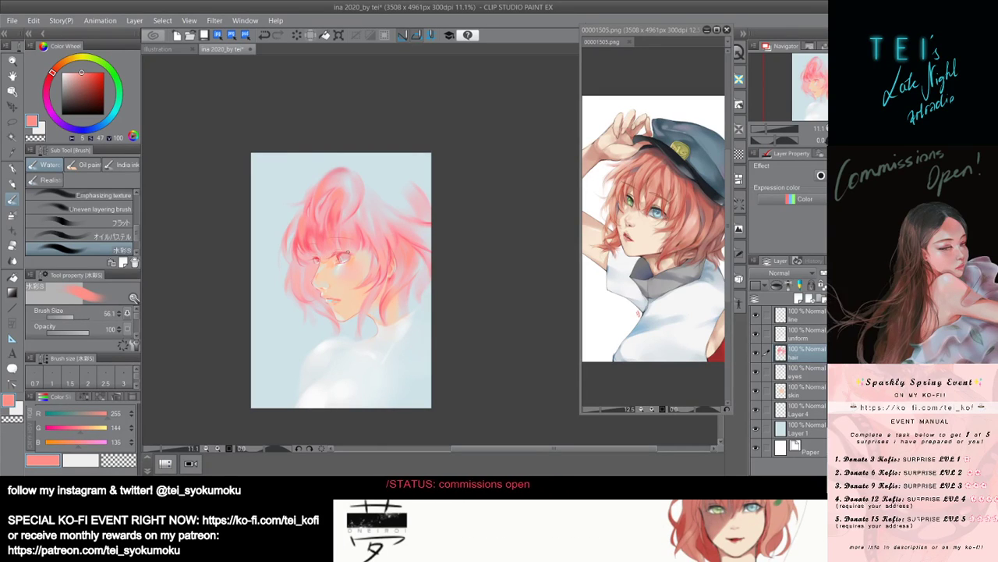
Try an upward coral stroke in the fringe at brush size 56.1 and undo it.
drag(341, 251, 338, 237)
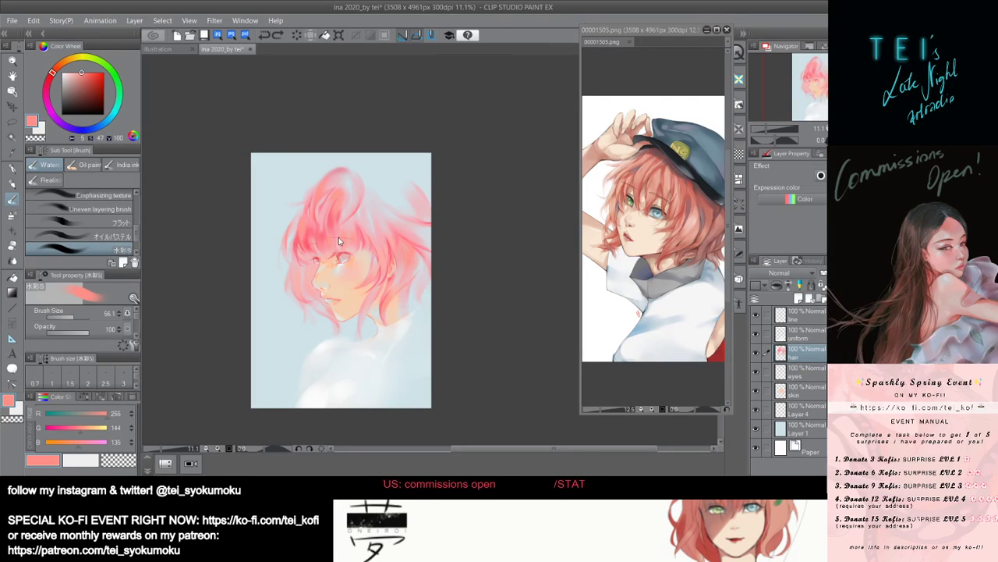
key([)
key([)
key([)
key([)
key([)
key(ctrl+z)
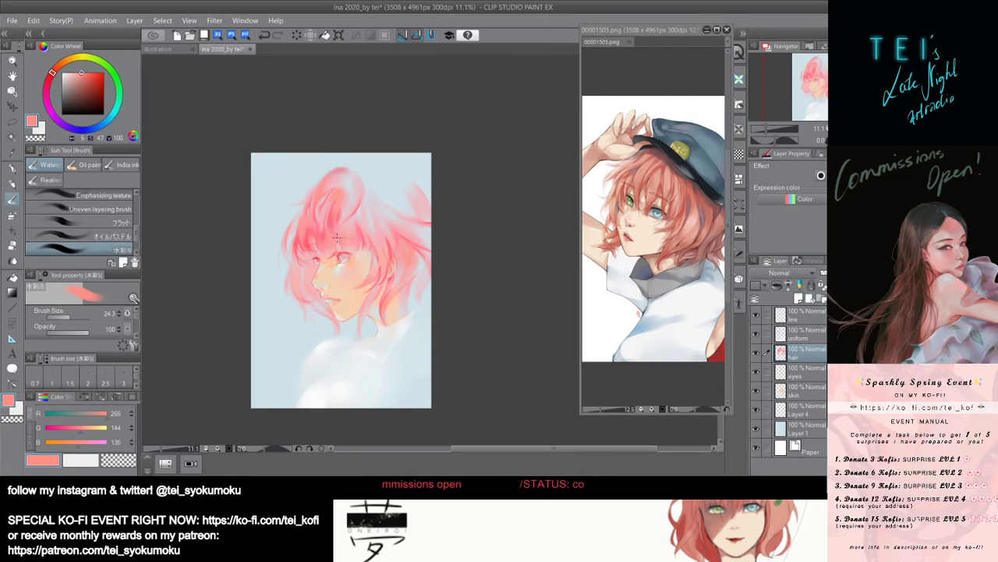
Try a short coral strand beside the eye at the fringe's edge with brush size 56.1 and undo it.
key(bracketright)
key(bracketright)
key(bracketright)
key(bracketright)
key(bracketright)
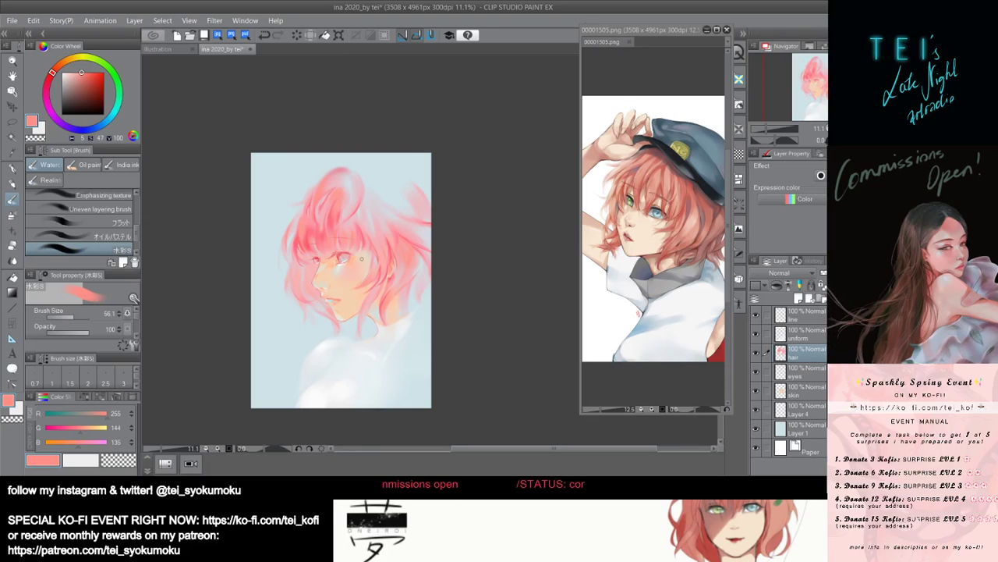
drag(358, 243, 353, 255)
key(ctrl+z)
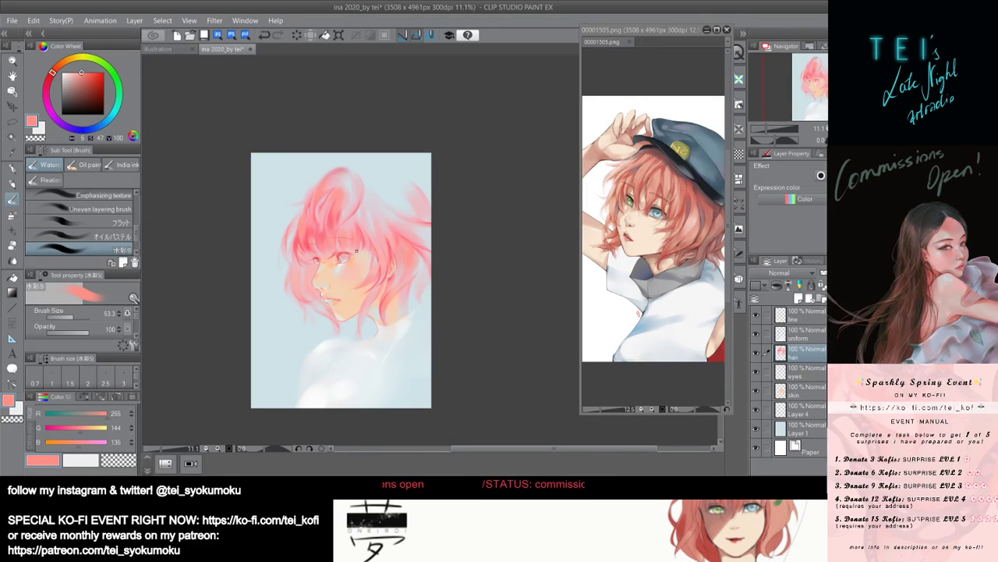
Try a short coral stroke in the hair behind the crown at brush size 47.1 and undo it.
key(bracketright)
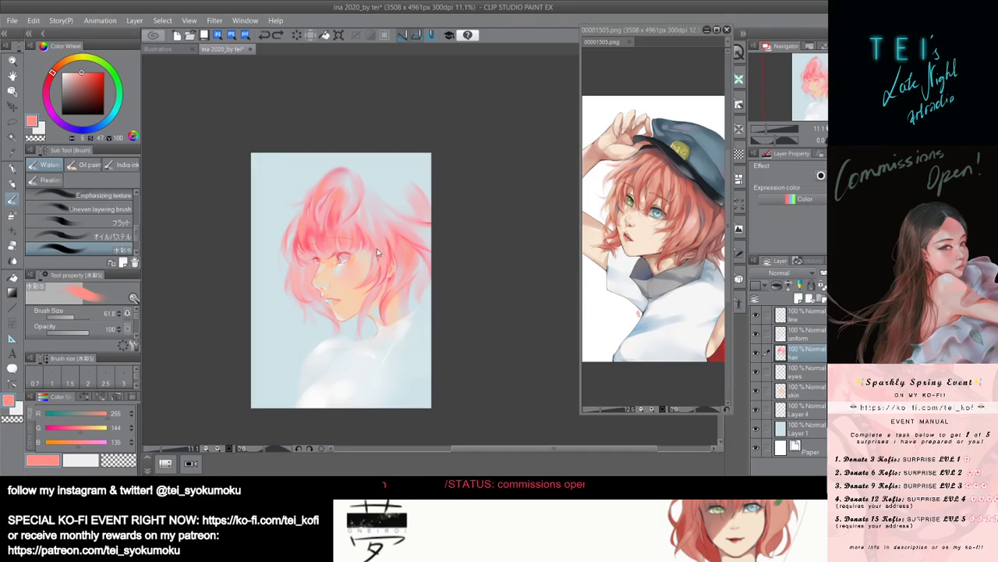
key(bracketleft)
key(bracketleft)
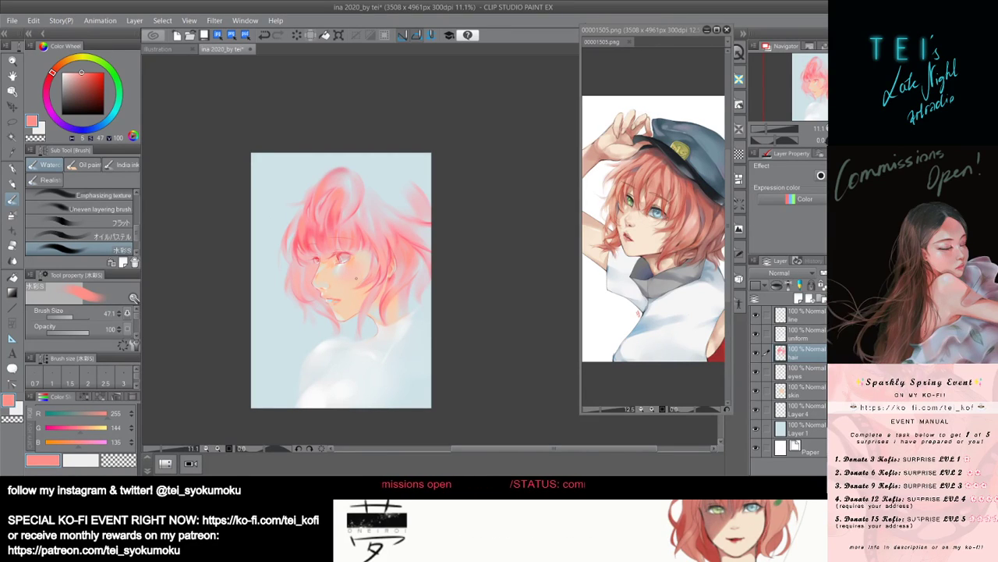
scroll(357, 278, up, 4)
scroll(358, 279, down, 2)
drag(343, 340, 345, 330)
scroll(345, 329, up, 1)
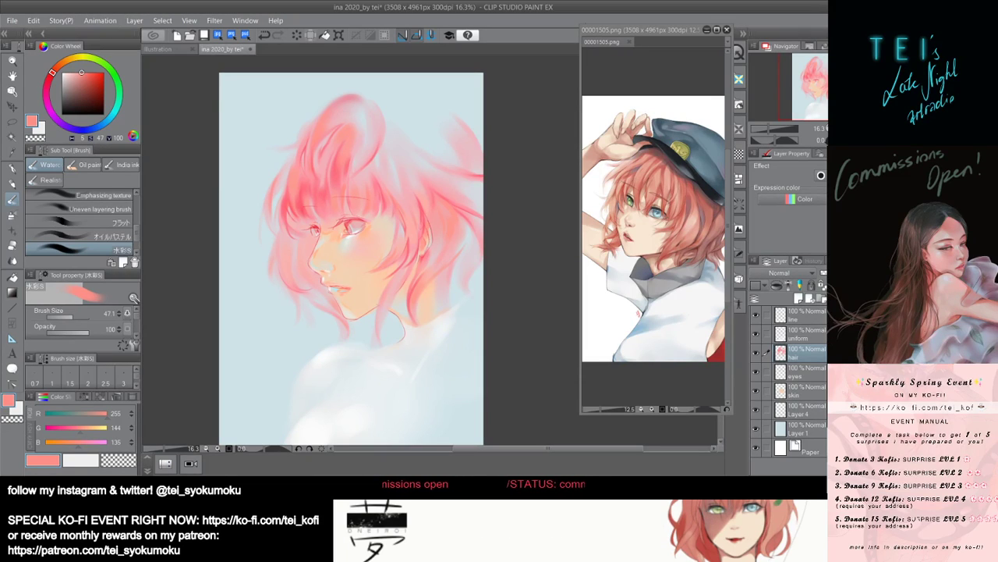
scroll(281, 281, down, 1)
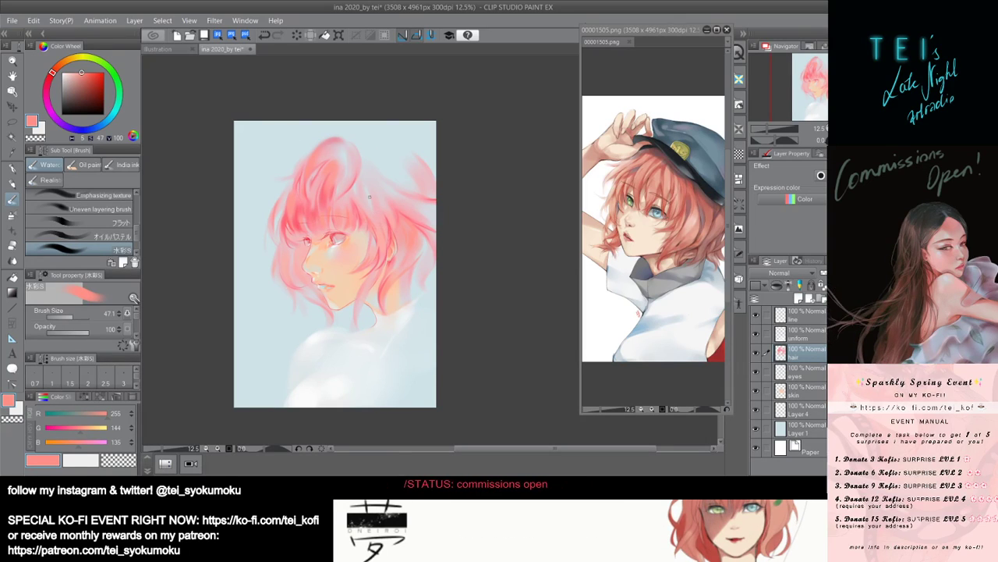
drag(370, 195, 370, 205)
key(ctrl+z)
key(ctrl+z)
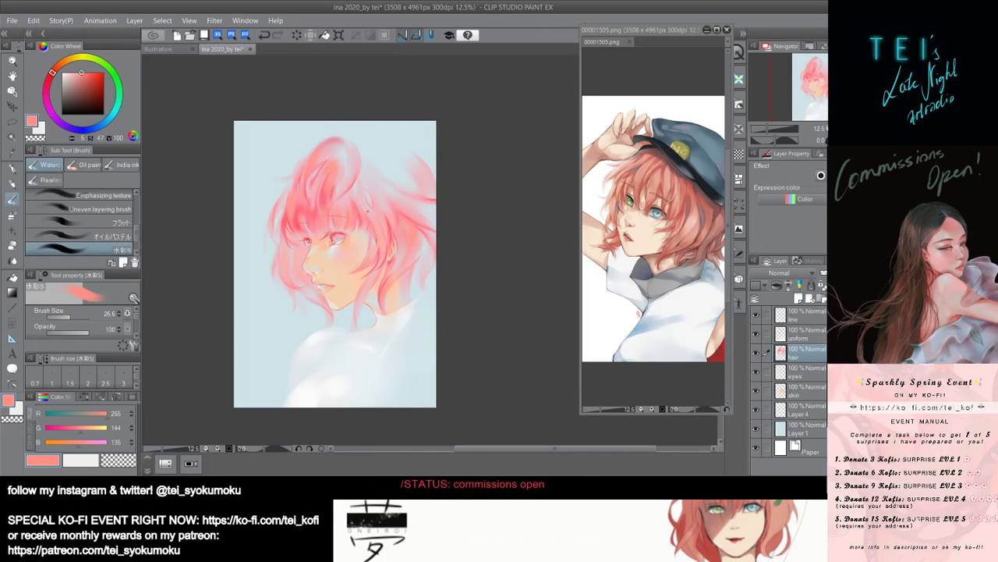
Paint a coral strand from behind the crown down the side hair, undoing one large stroke and adding a short fine one.
mouse_move(371, 195)
mouse_down()
mouse_move(367, 188)
mouse_move(384, 230)
mouse_up()
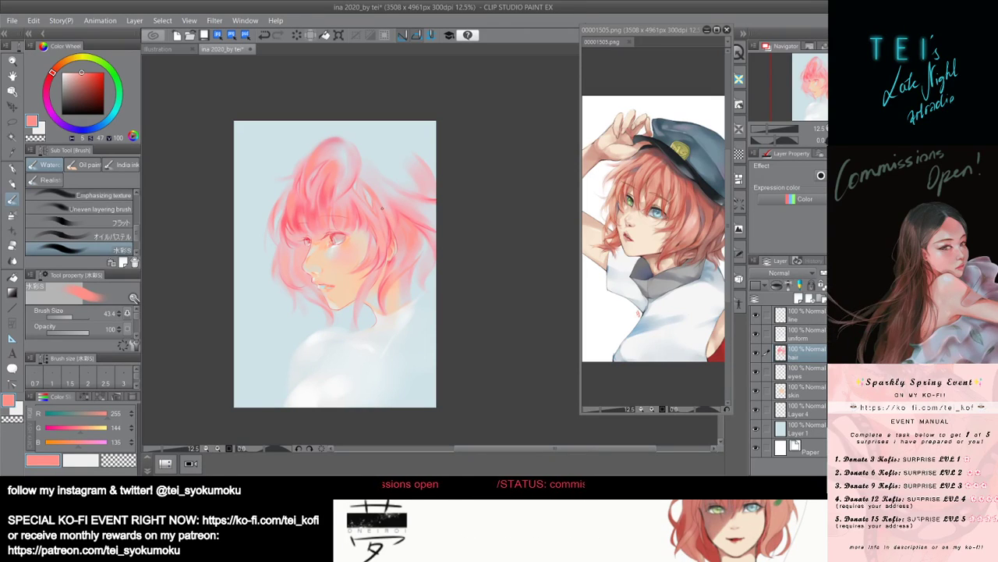
key(bracketright)
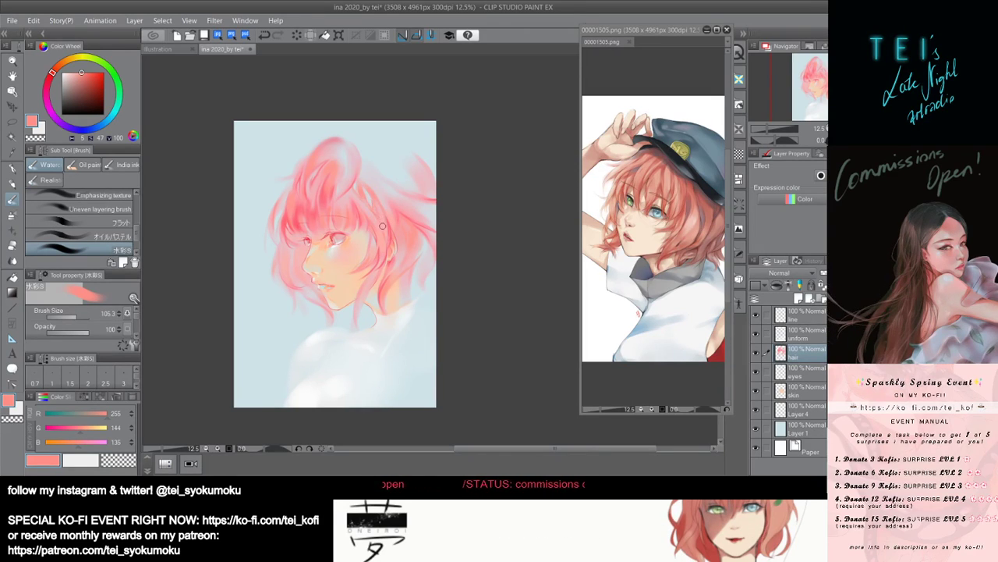
mouse_move(361, 185)
mouse_down()
mouse_move(376, 213)
mouse_move(369, 199)
mouse_up()
key(ctrl+z)
key(bracketright)
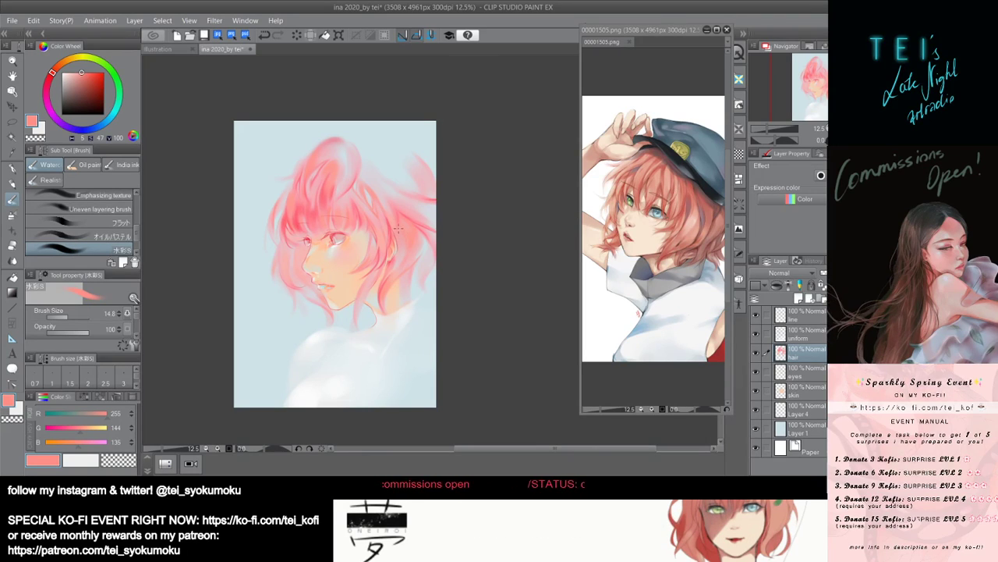
drag(378, 191, 380, 193)
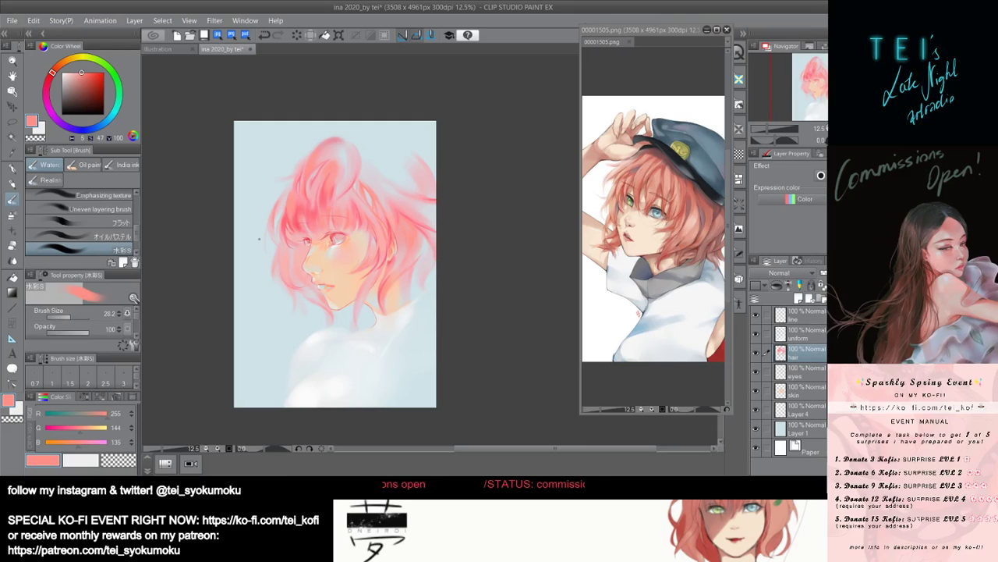
Try long coral strands from behind the crown towards the ear at brush size 28.2 and undo them.
mouse_move(371, 191)
mouse_down()
mouse_move(391, 219)
mouse_move(387, 233)
mouse_up()
key(ctrl+z)
key(ctrl+z)
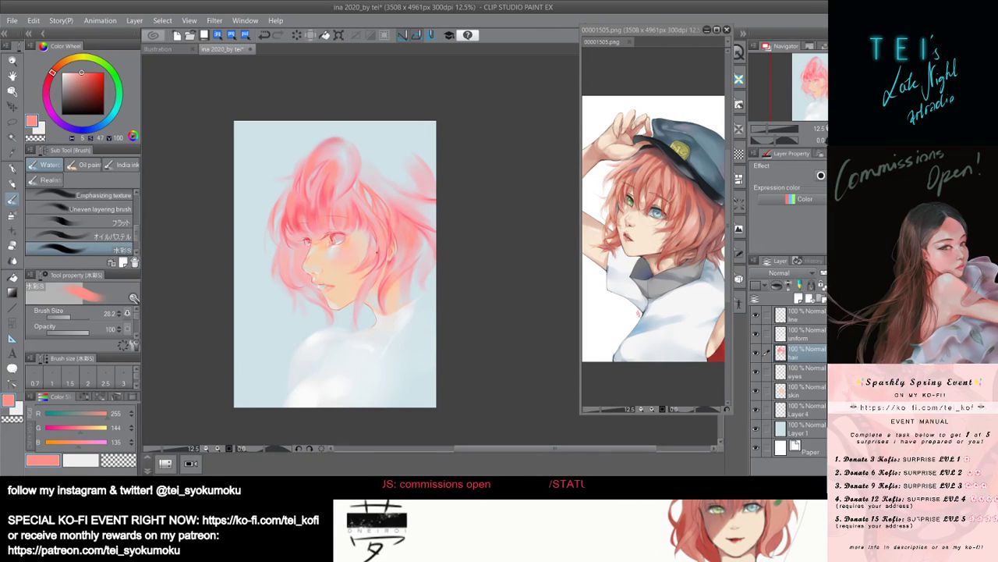
drag(379, 197, 397, 246)
key(ctrl+z)
key(ctrl+z)
key(ctrl+z)
key(ctrl+z)
key(ctrl+z)
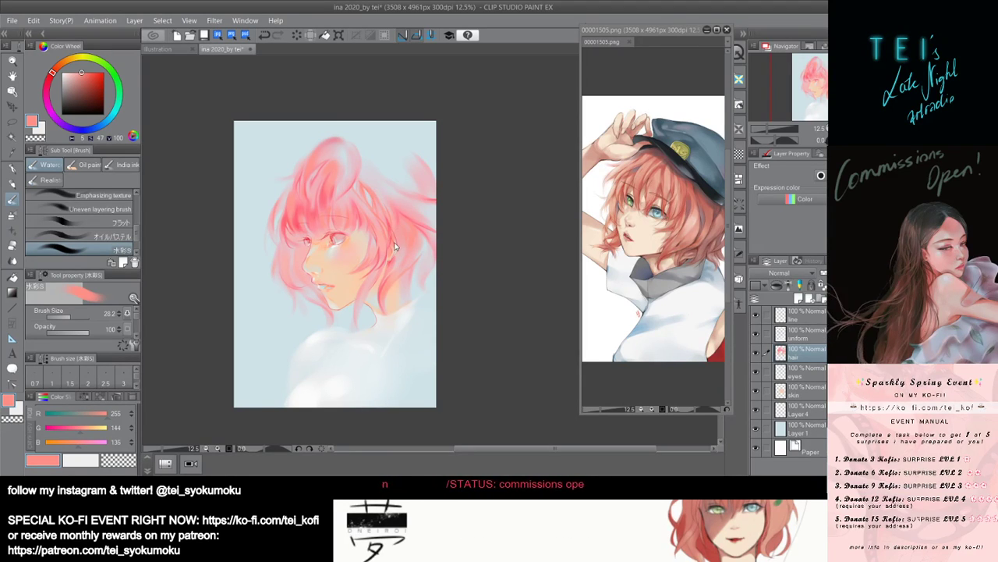
Sample a deeper pink from the side hair, try a strand behind the crown with it and undo it.
alt+click(385, 206)
key(ctrl+z)
mouse_move(378, 196)
mouse_down()
mouse_move(392, 233)
mouse_move(389, 221)
mouse_up()
key(ctrl+z)
key(ctrl+z)
key(ctrl+z)
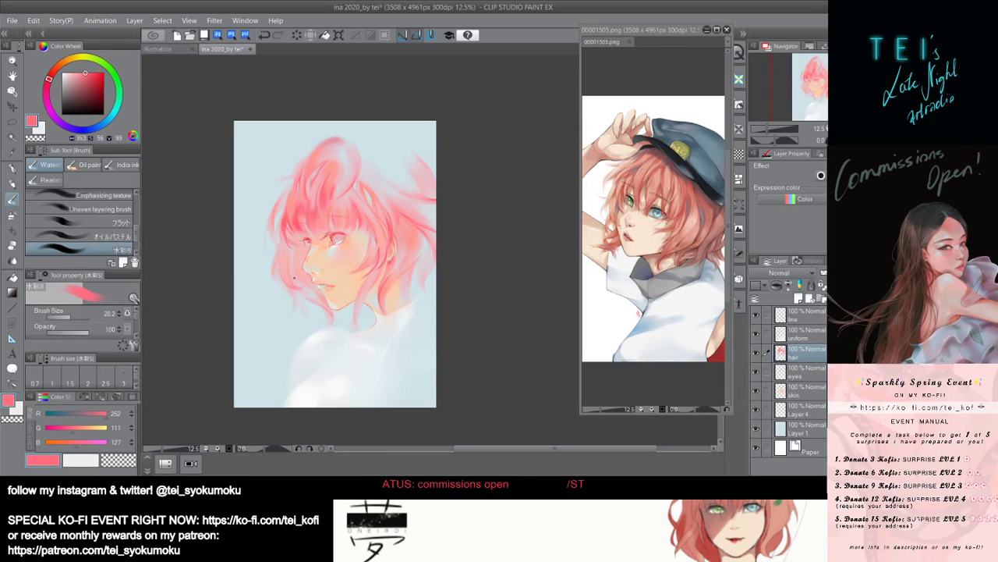
Rework the hair behind the crown with sampled coral, undoing the last stroke and setting the brush size to 26.6.
ctrl+alt+drag(294, 277, 292, 277)
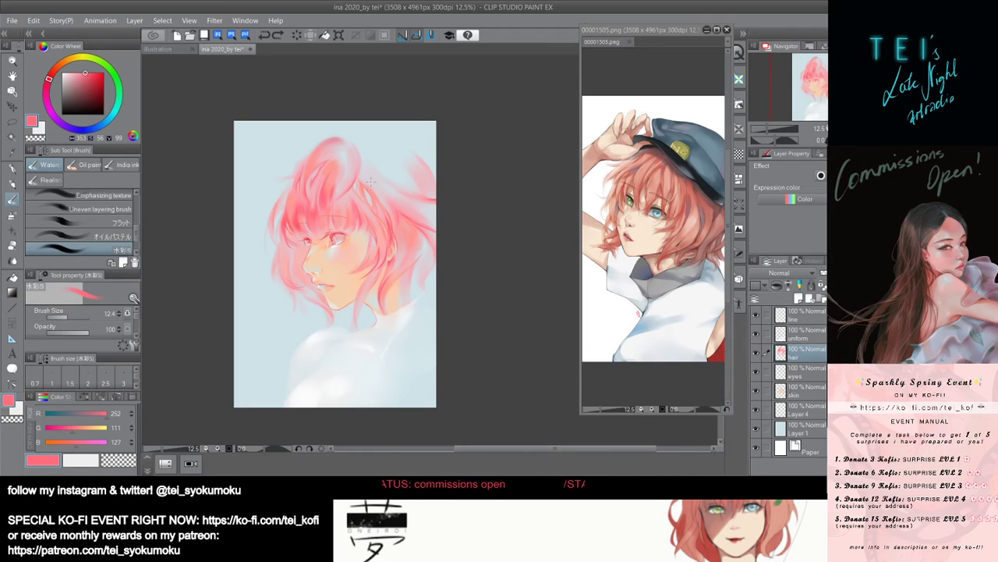
key(bracketright)
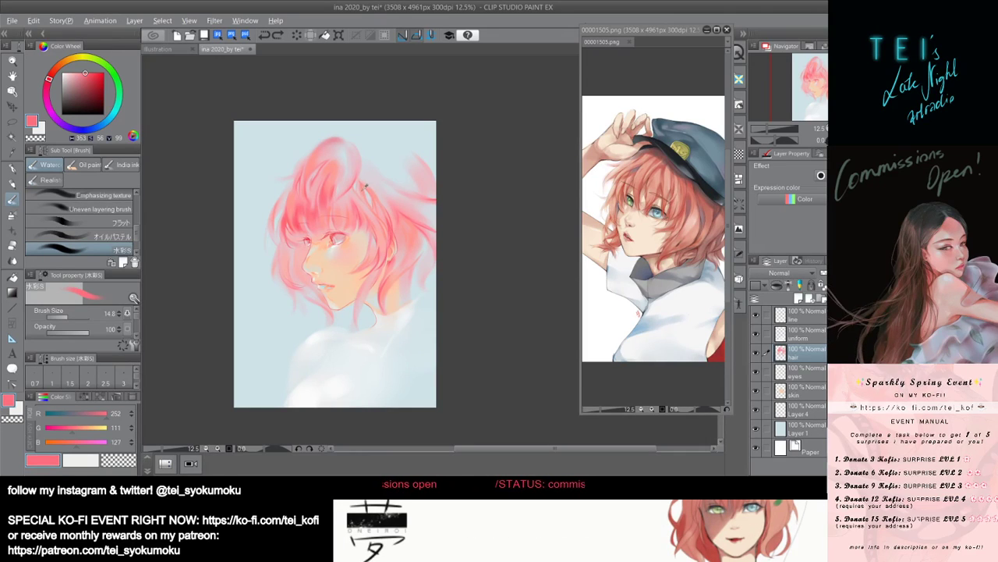
alt+click(363, 187)
key(bracketright)
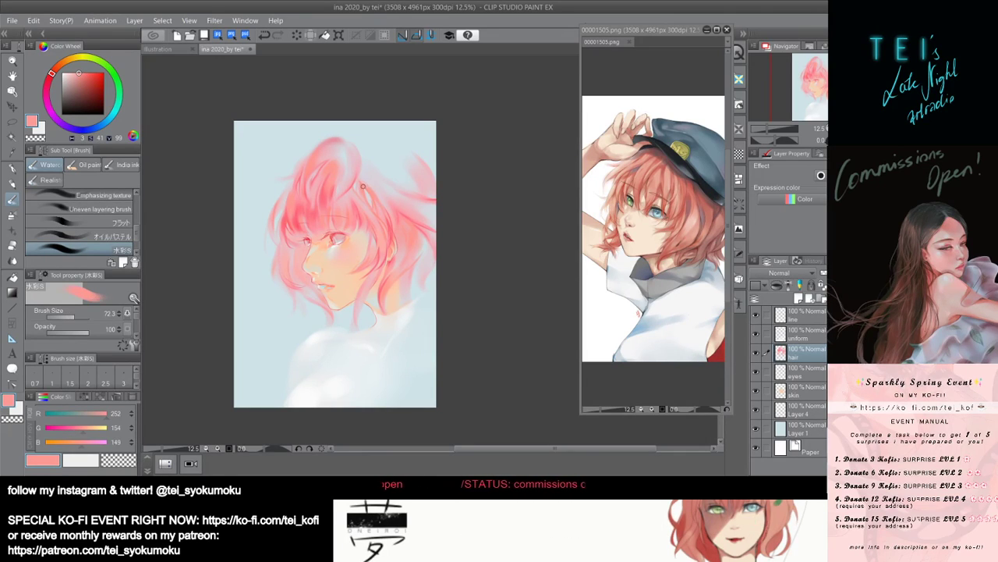
key(ctrl+z)
key(bracketleft)
key(bracketleft)
key(bracketleft)
key(bracketleft)
key(bracketleft)
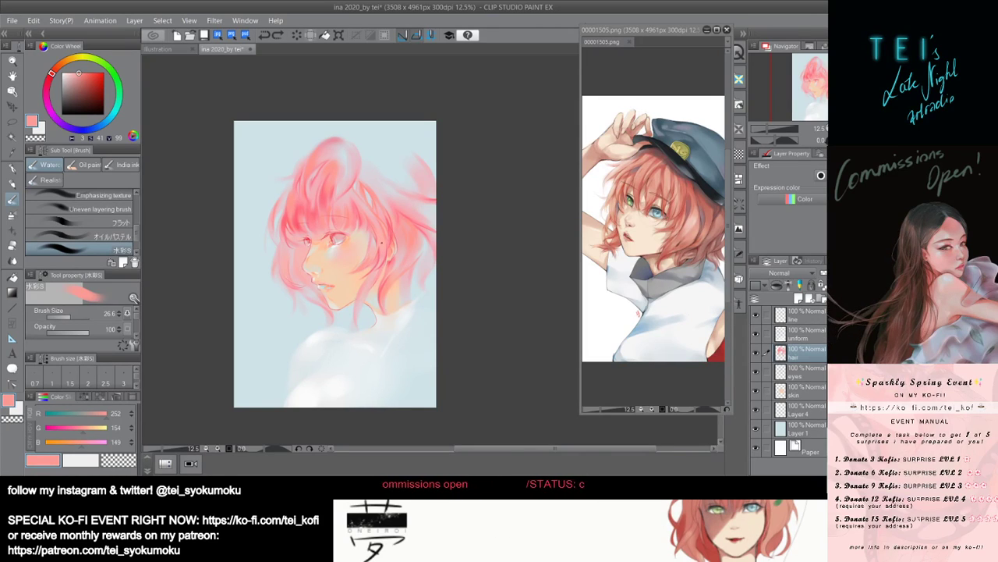
Try a paler coral sampled near the ear on the side hair at brush size 42.4 and undo the stroke.
alt+click(384, 236)
key(bracketright)
key(bracketright)
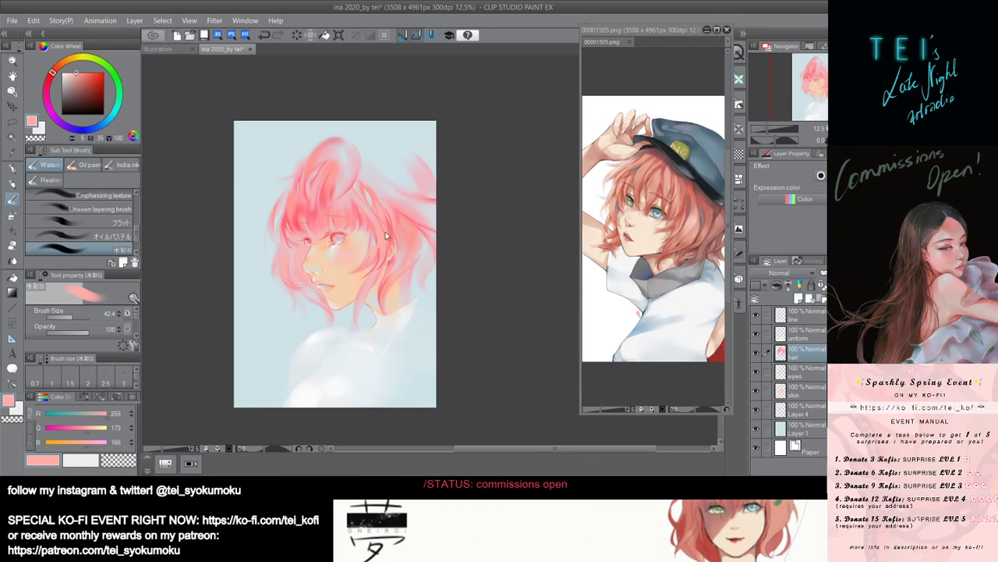
key(ctrl+z)
scroll(387, 236, down, 3)
scroll(365, 207, up, 2)
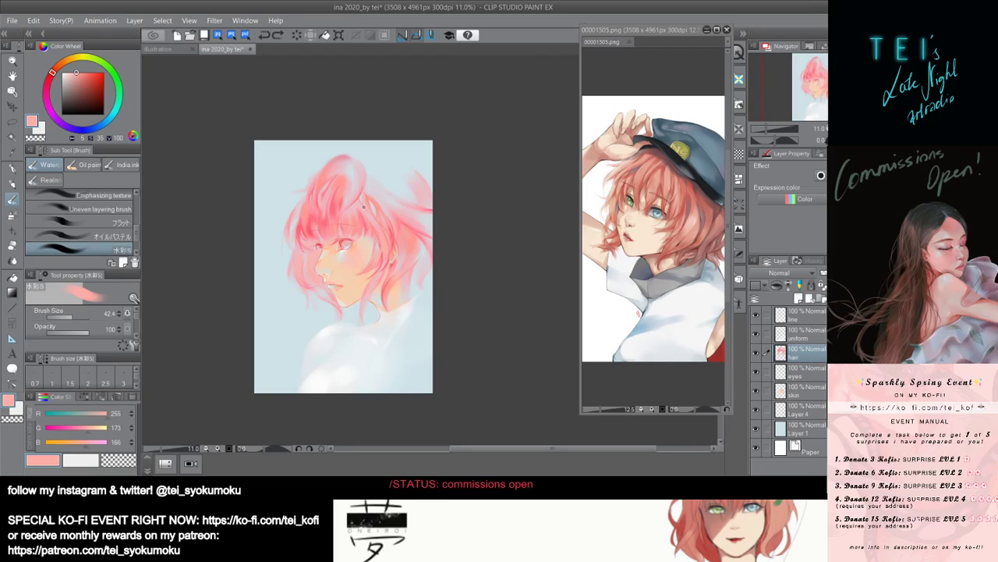
Sample coral from the fringe and stroke it into the hair on the far side of the face, setting the brush size to 42.4.
alt+click(314, 218)
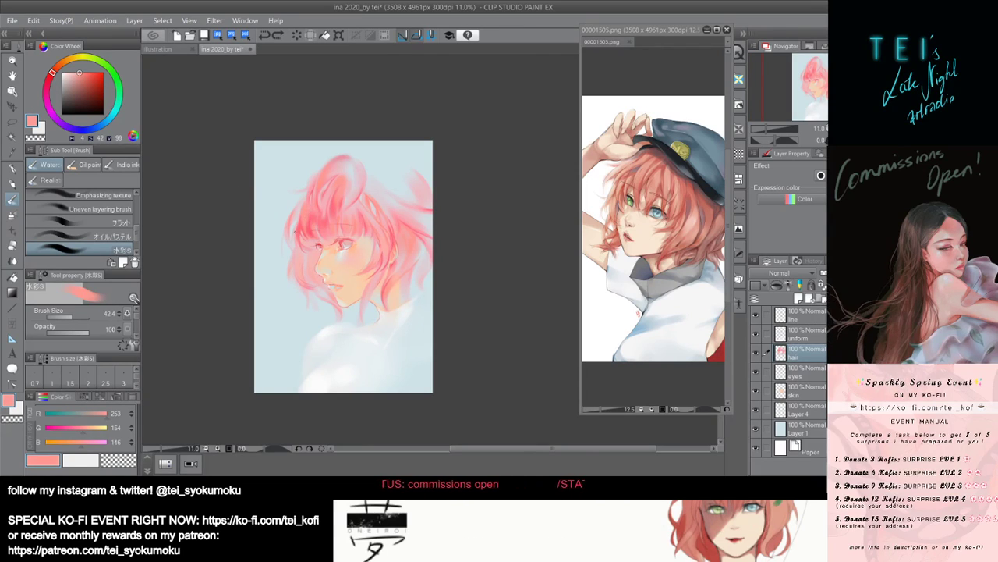
drag(297, 243, 308, 247)
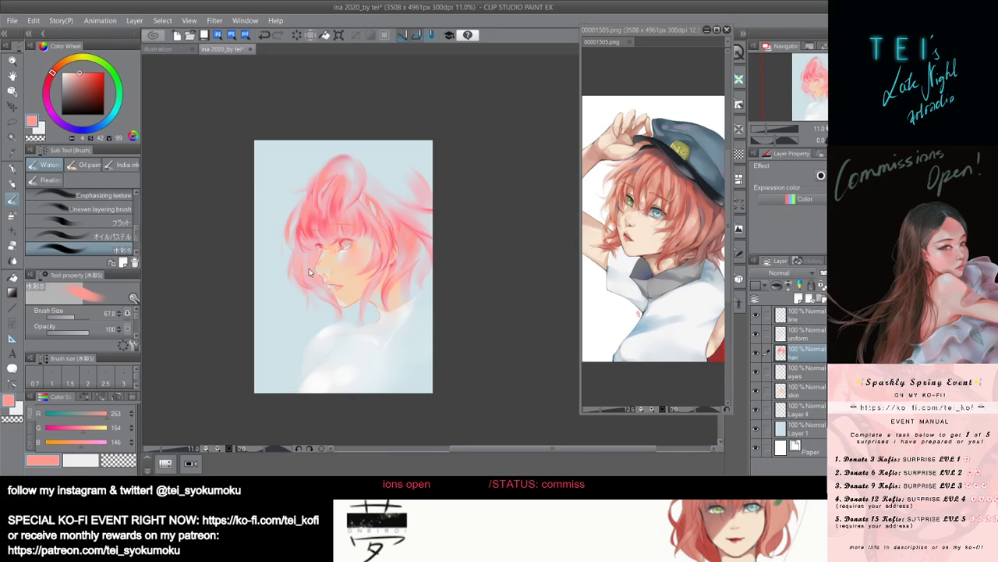
key([)
key([)
key([)
key([)
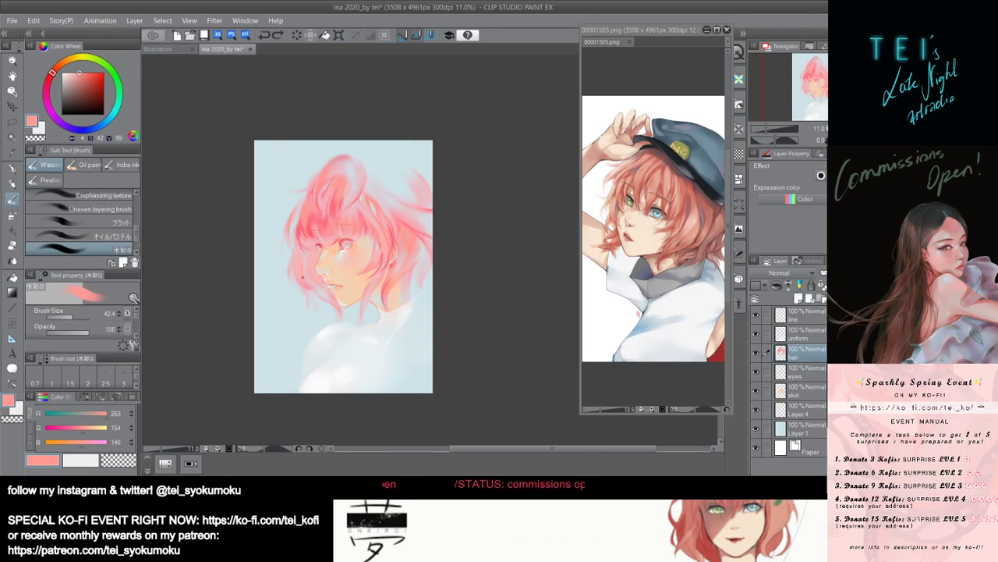
Sample coral and paler pink from the side locks and fringe, ending on the paler pink, and set the brush size to 33.4.
alt+click(298, 273)
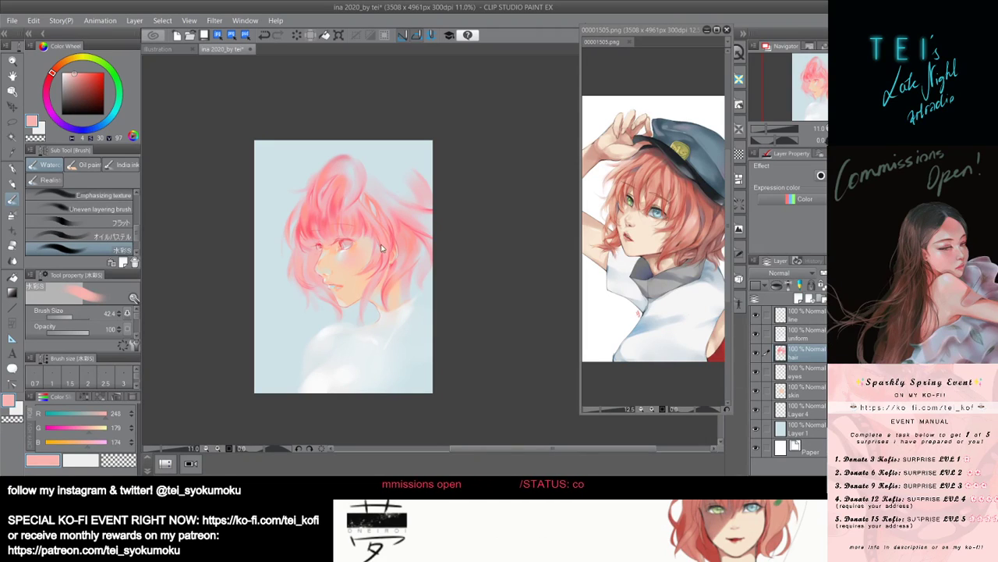
alt+click(306, 210)
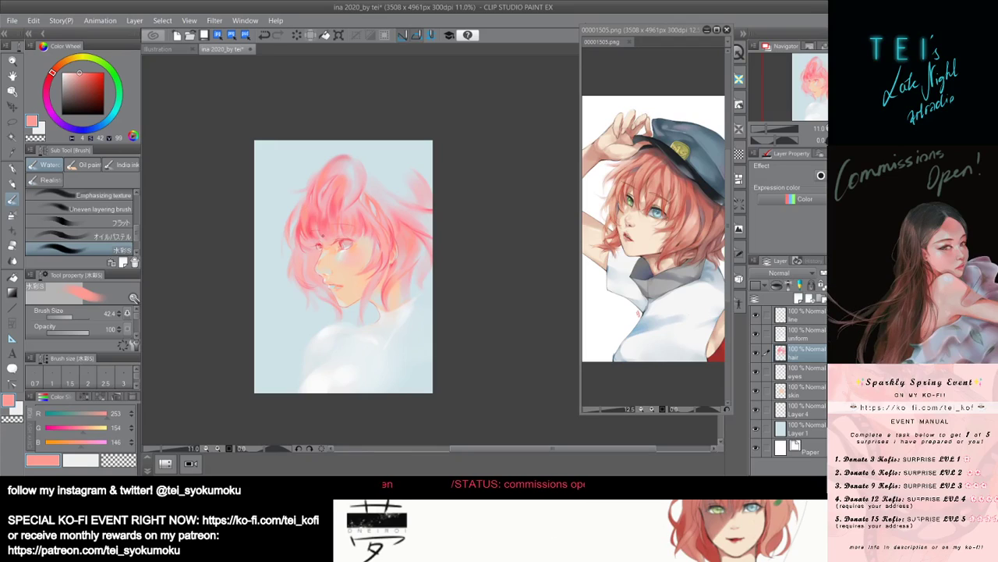
alt+click(309, 263)
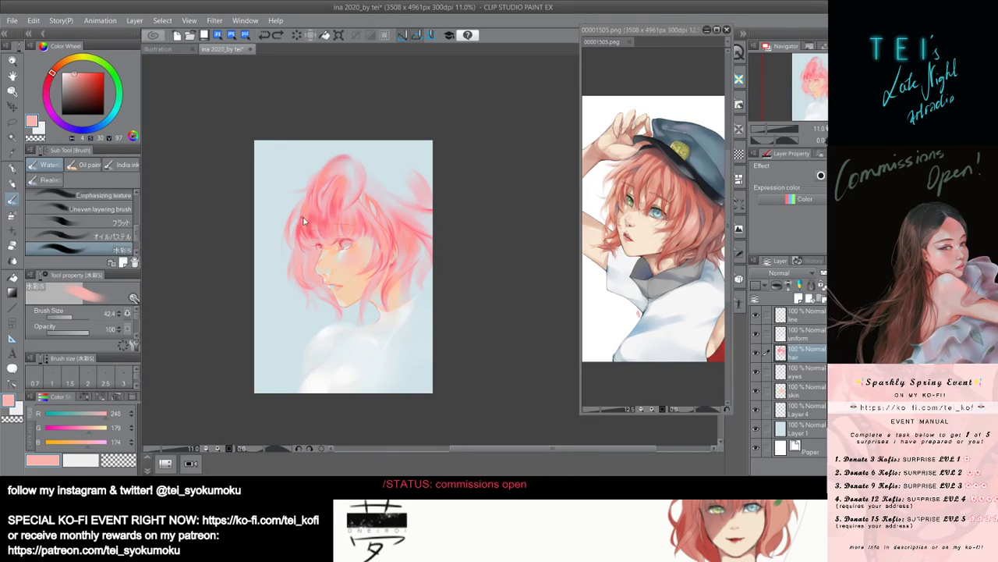
key(bracketleft)
key(bracketleft)
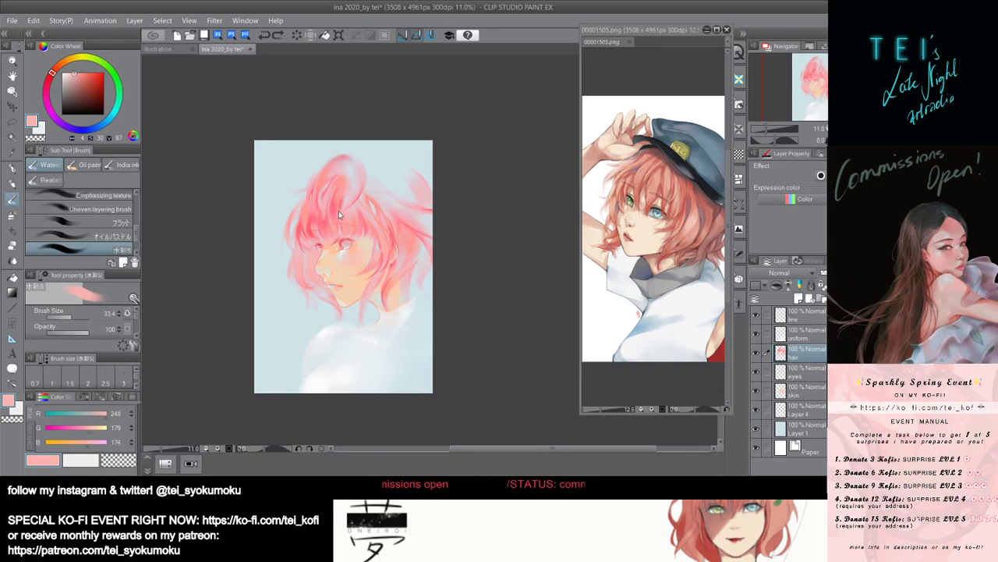
Mix a cooler pale pink (R 255, G 191, B 200), try a strand down the fringe with it and undo it.
click(48, 78)
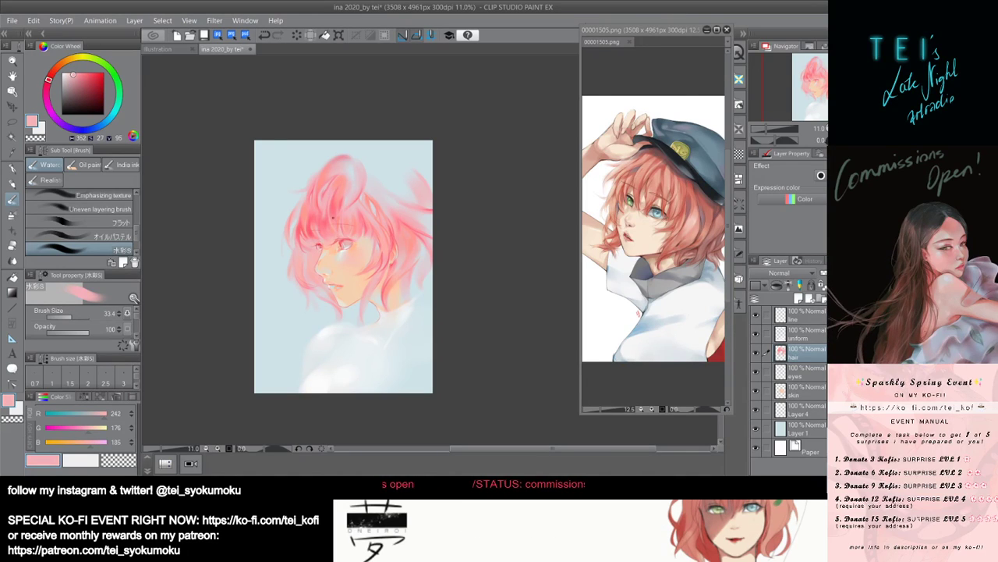
click(70, 72)
click(72, 72)
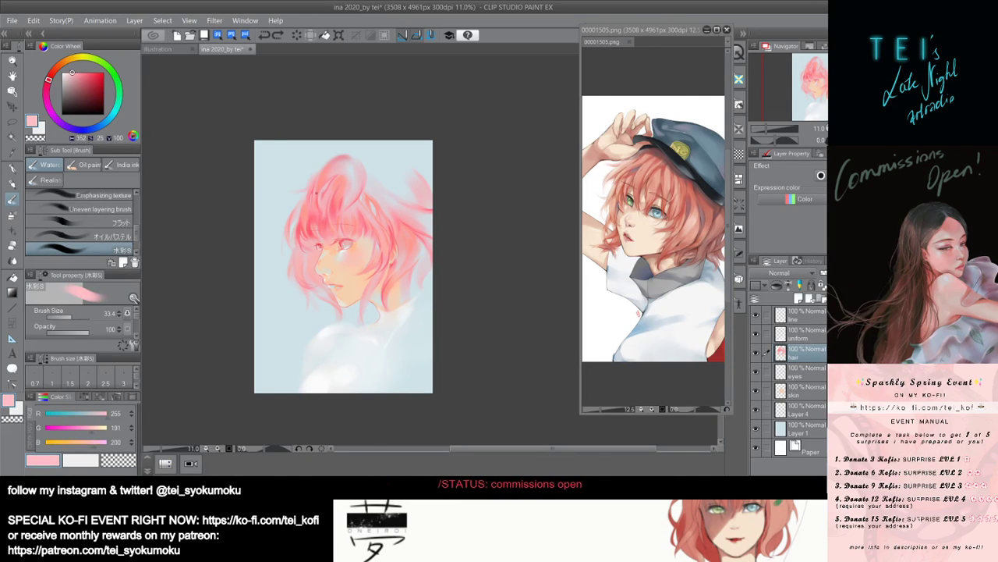
drag(335, 189, 334, 219)
key(ctrl+z)
key(ctrl+z)
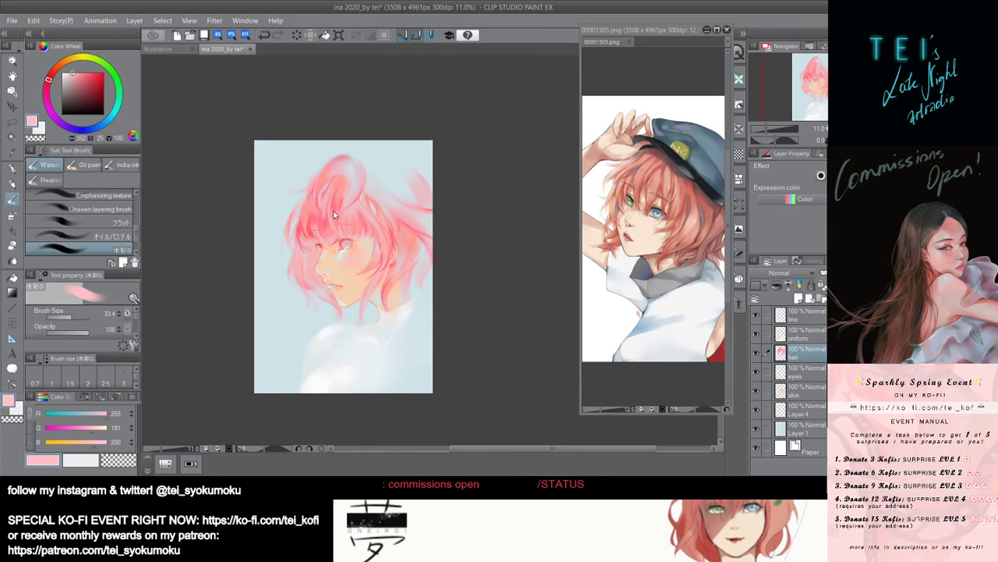
Try brush size 7.7, and set the brush size to 19.7 for fine pale pink strands around the fringe.
click(65, 318)
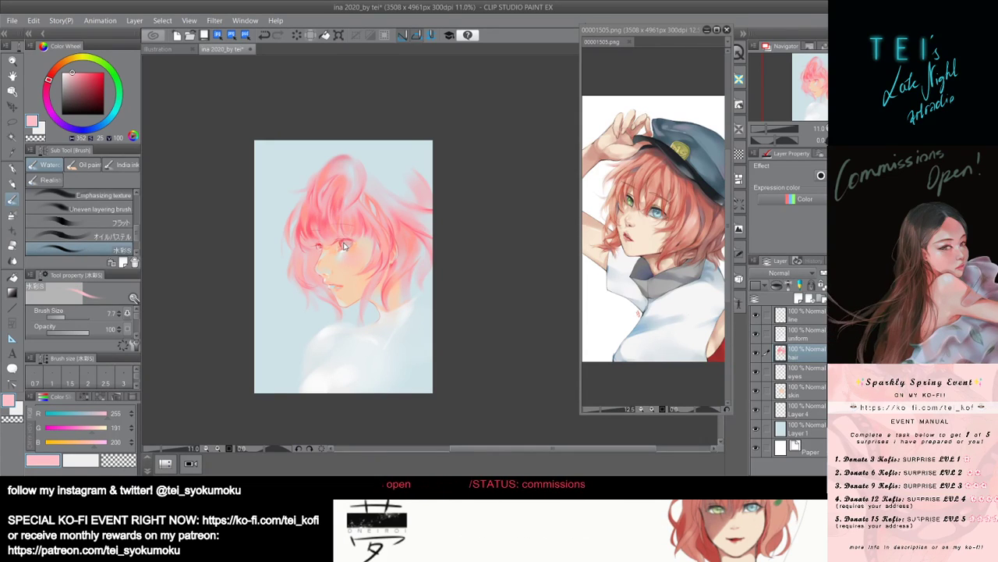
scroll(345, 245, up, 2)
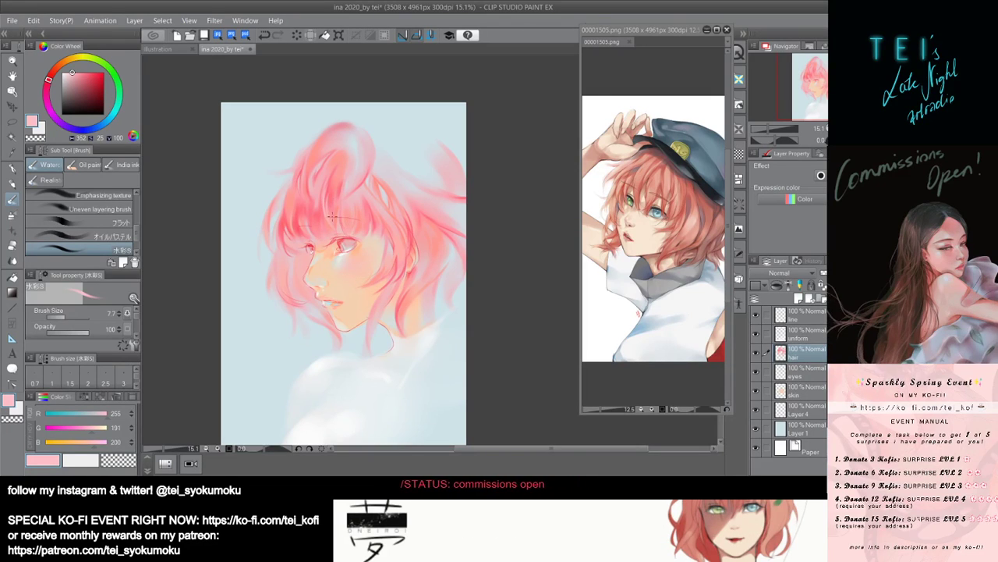
key(bracketright)
key(bracketright)
key(bracketright)
key(bracketright)
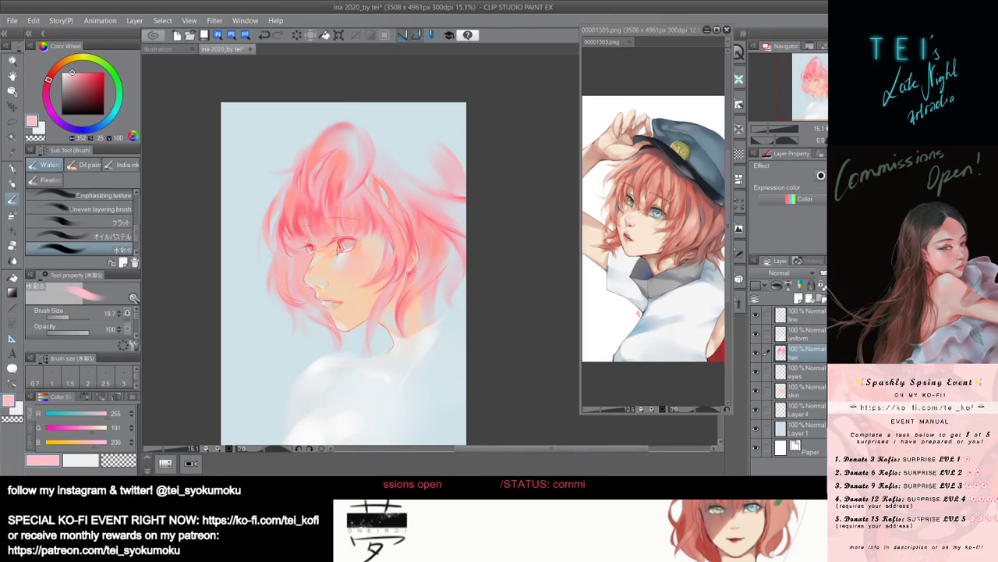
key(ctrl+minus)
key(ctrl+minus)
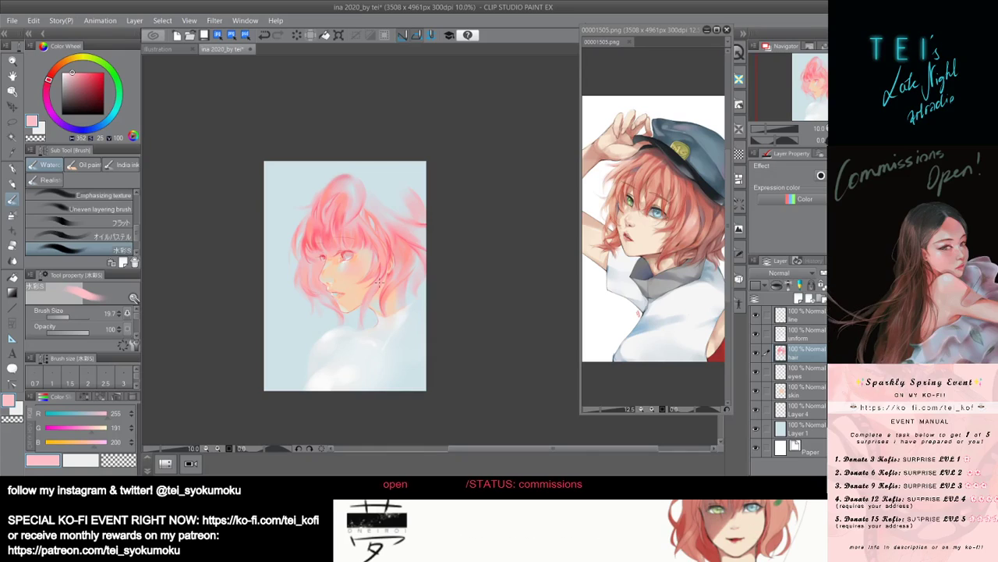
scroll(384, 286, up, 1)
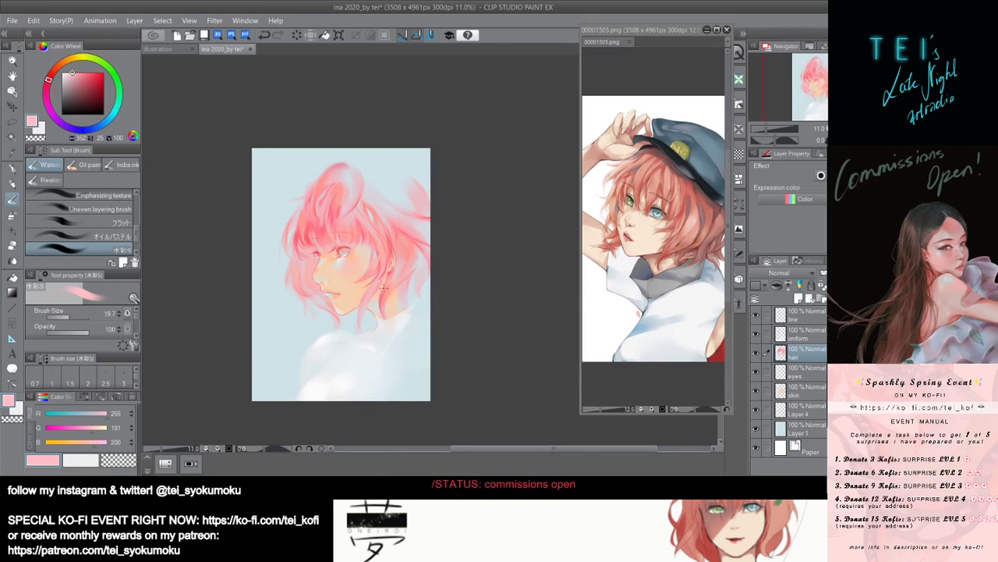
Sample coral from the fringe and stroke it into the hair beside the temple, undoing two attempts and reducing the brush size to 59.7.
alt+click(304, 226)
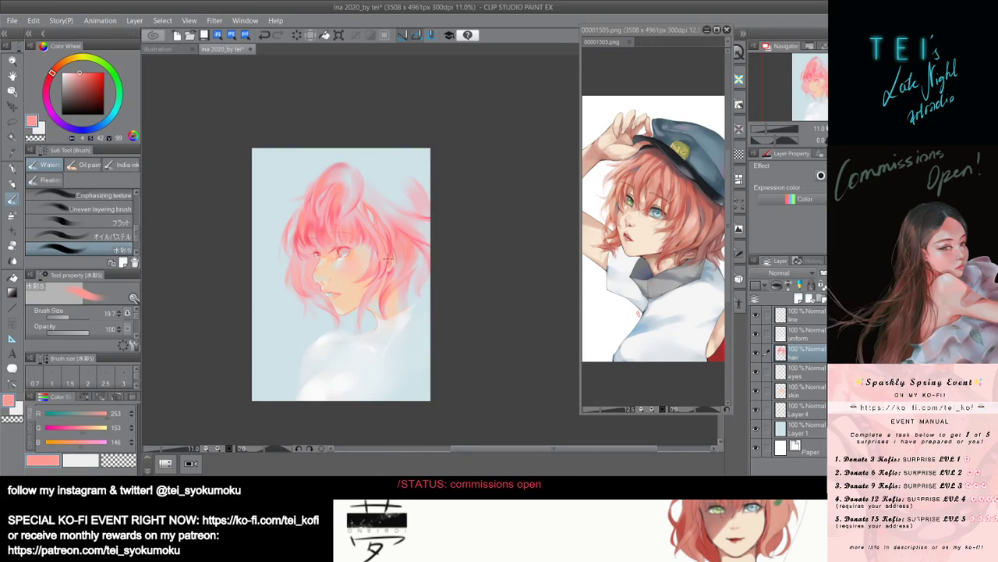
drag(375, 233, 376, 236)
key(ctrl+z)
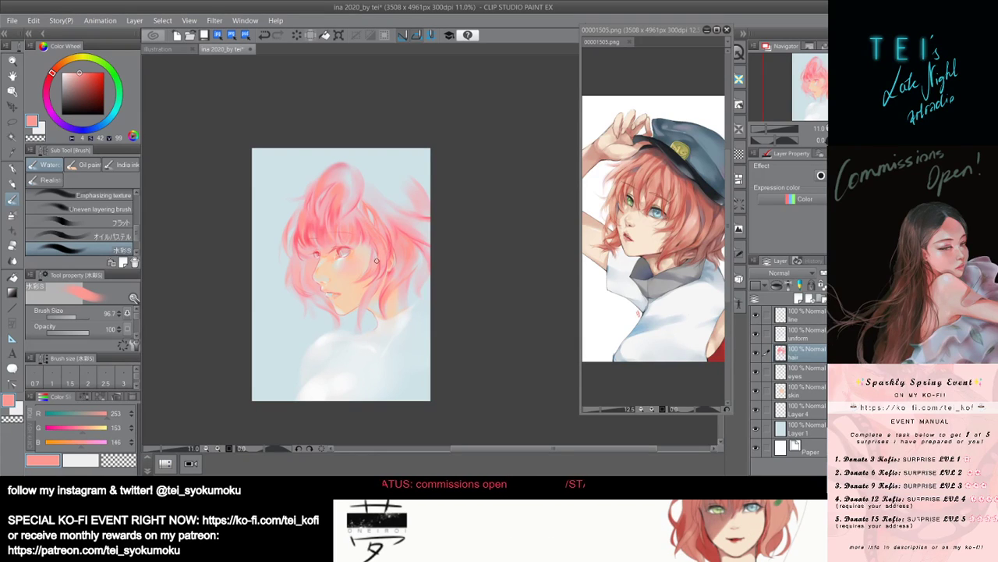
scroll(383, 259, down, 2)
scroll(391, 229, up, 2)
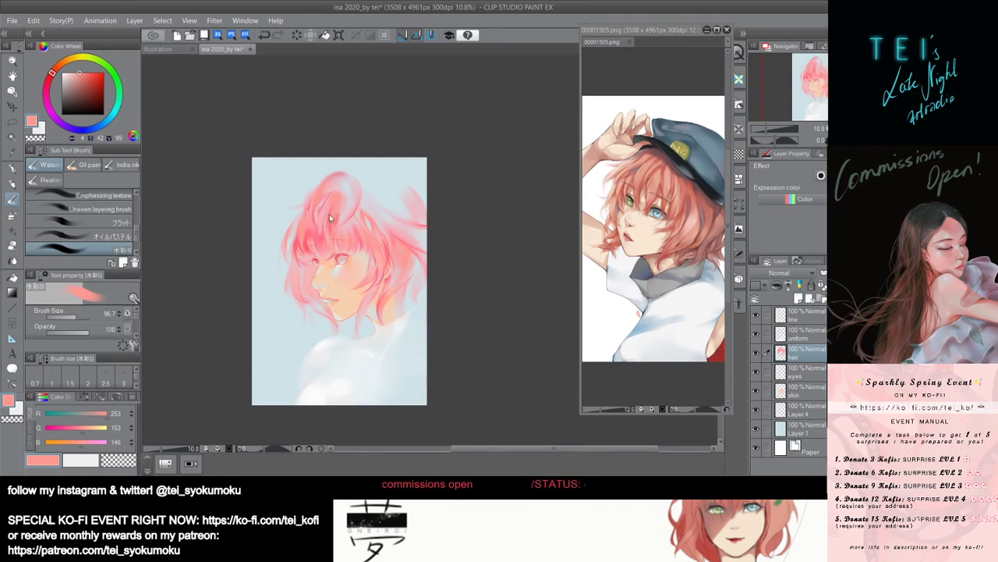
drag(363, 229, 376, 246)
key(ctrl+z)
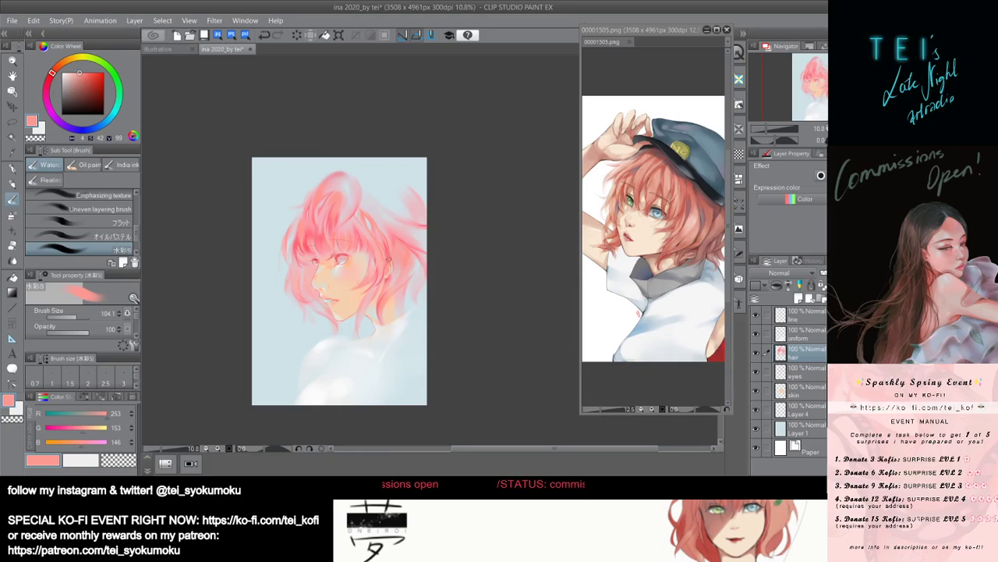
drag(381, 261, 362, 227)
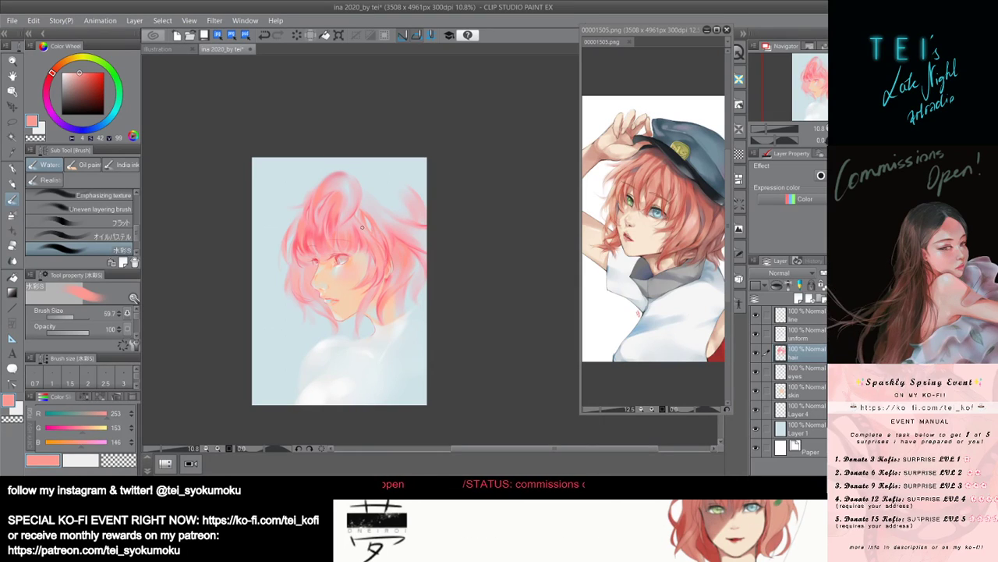
Sample coral from the crown and build up the hair behind the fringe and ear, varying the brush size between 29.6 and 132.3.
alt+click(338, 195)
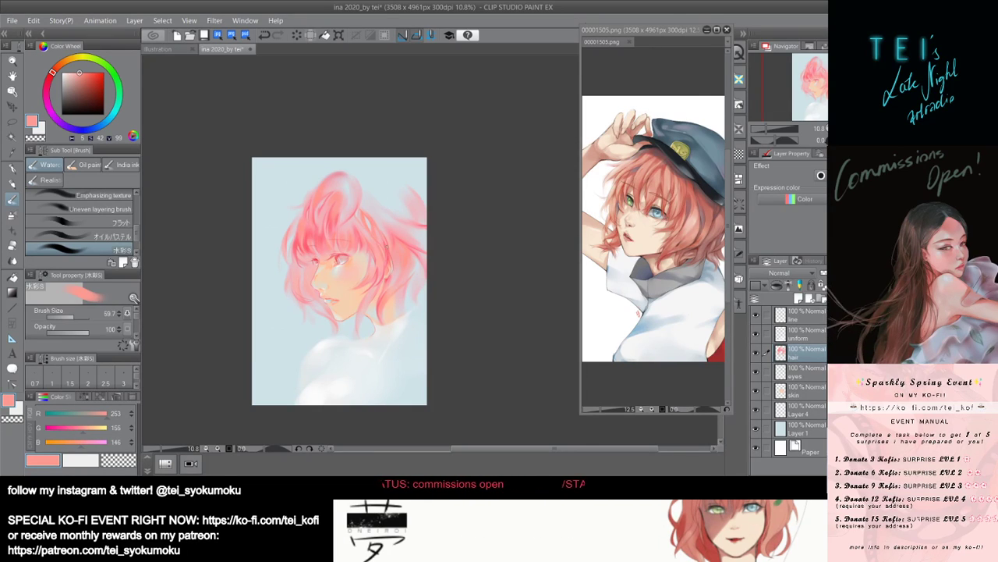
scroll(390, 261, down, 2)
scroll(388, 238, up, 2)
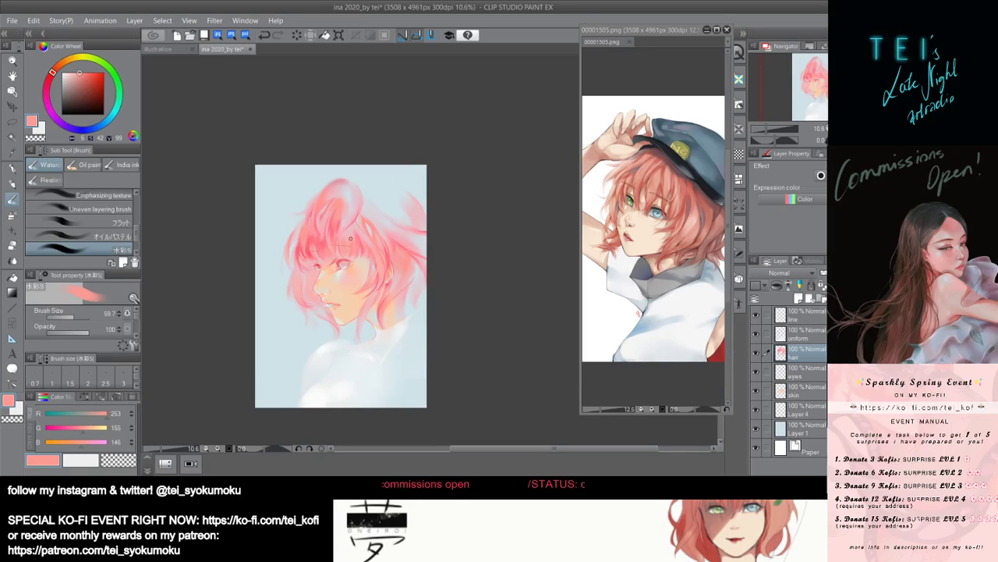
drag(351, 239, 379, 245)
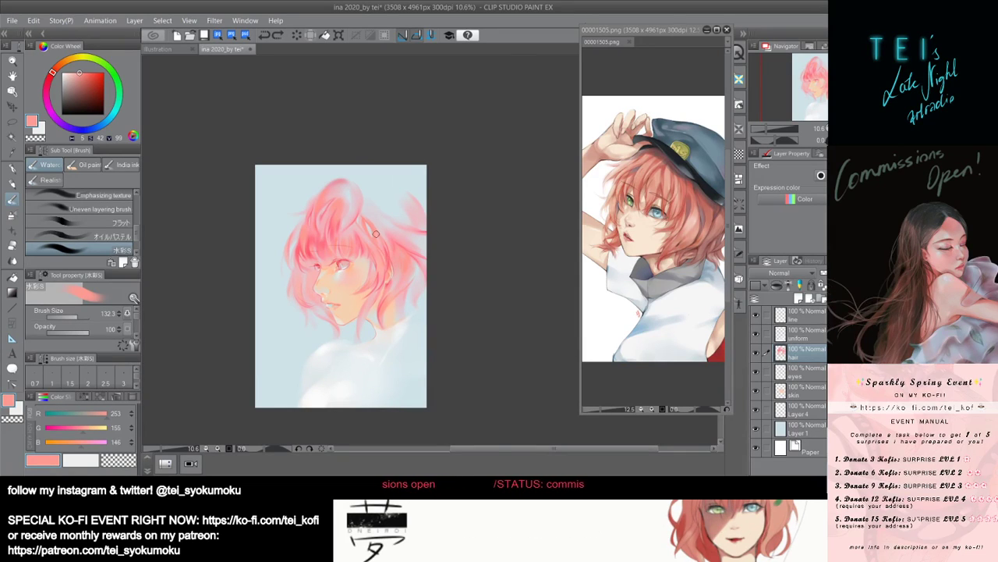
drag(391, 237, 389, 238)
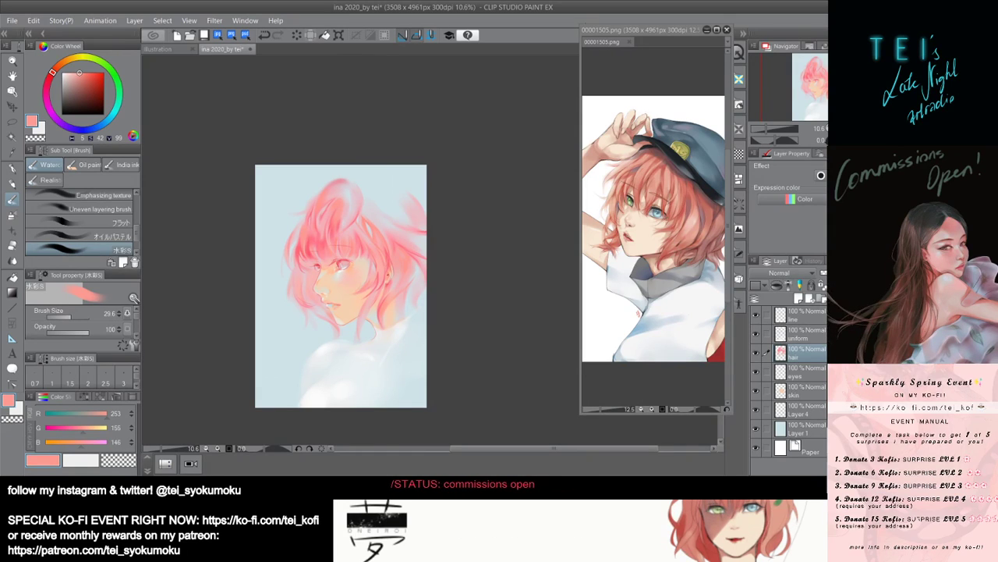
scroll(442, 263, down, 1)
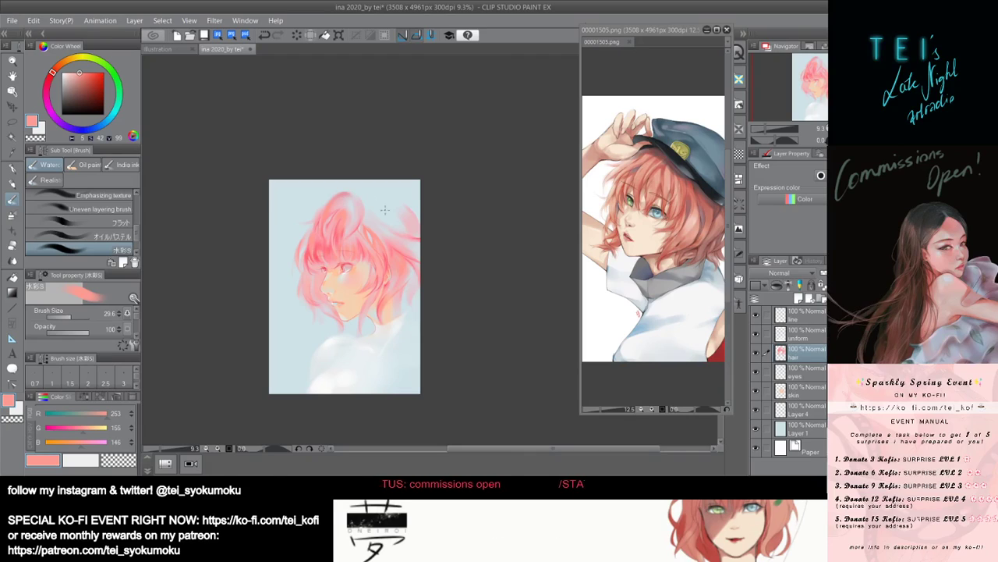
drag(383, 239, 382, 235)
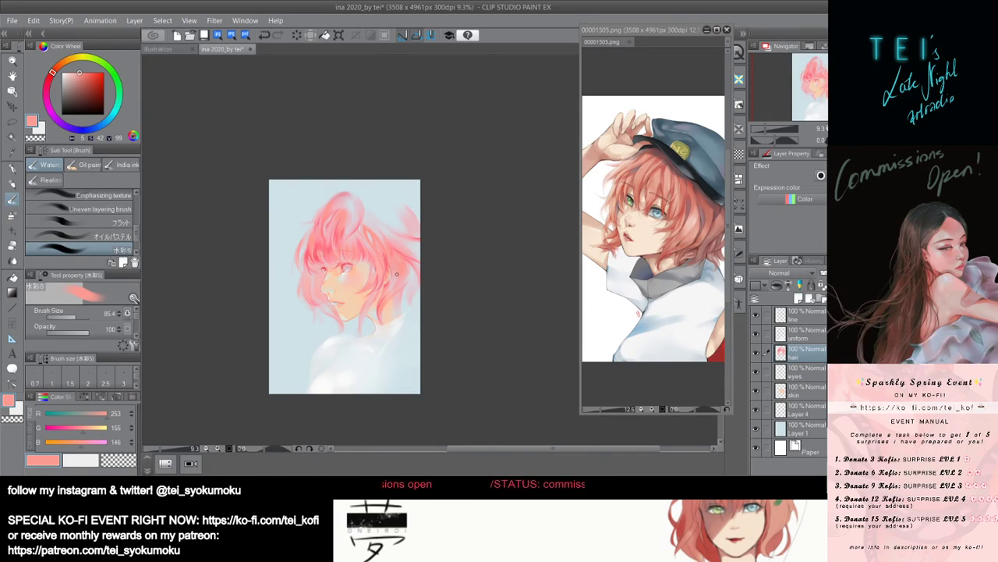
drag(400, 244, 393, 242)
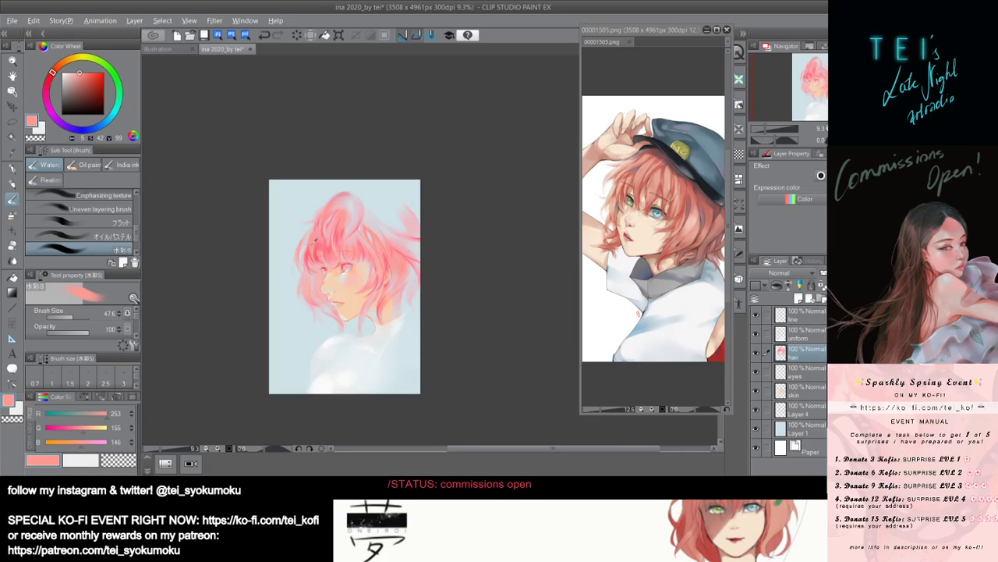
Sample coral from the fringe and reduce the brush size to 26.3 for thin strands in the lock in front of the face.
alt+click(315, 242)
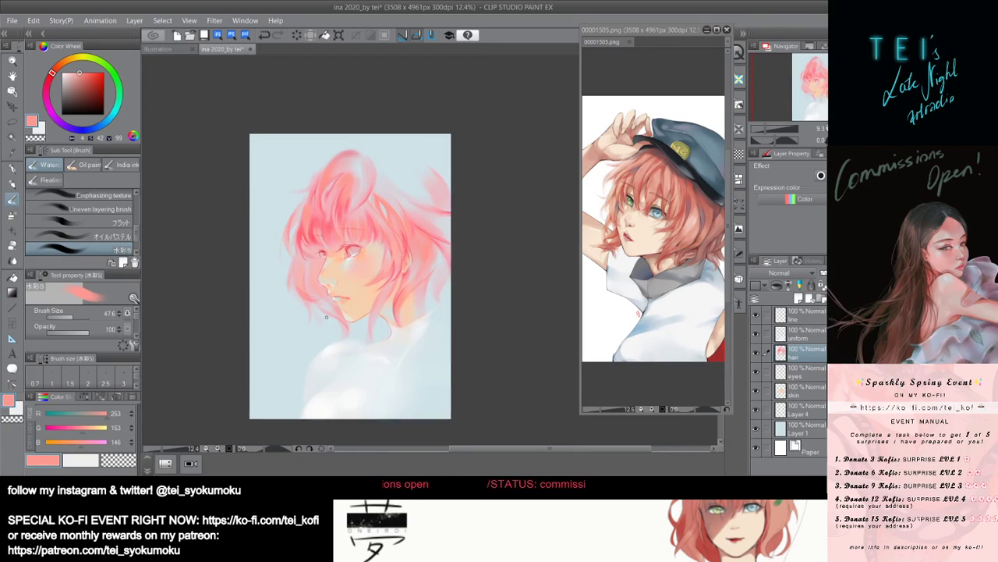
scroll(326, 317, up, 2)
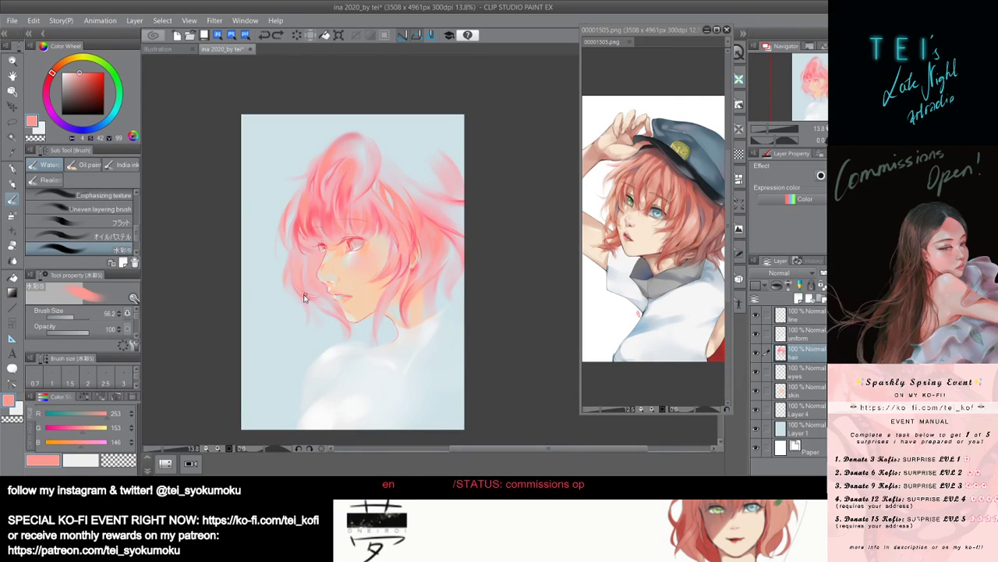
key(bracketleft)
key(bracketleft)
key(bracketleft)
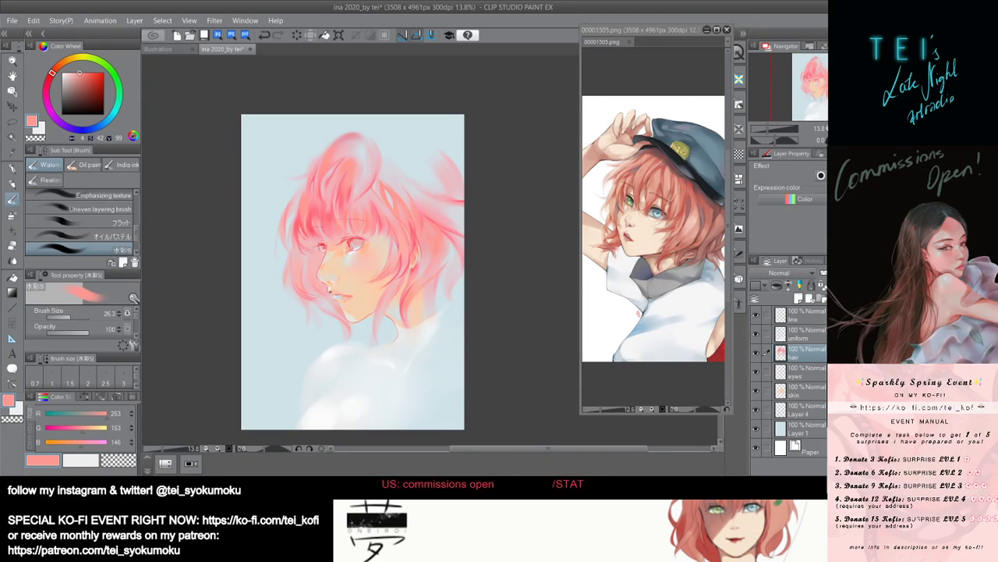
Enlarge the brush to 125.5 and 250.8 around the lower locks by the chin, and reduce it to 94.7.
key(bracketright)
key(bracketright)
key(bracketright)
key(bracketright)
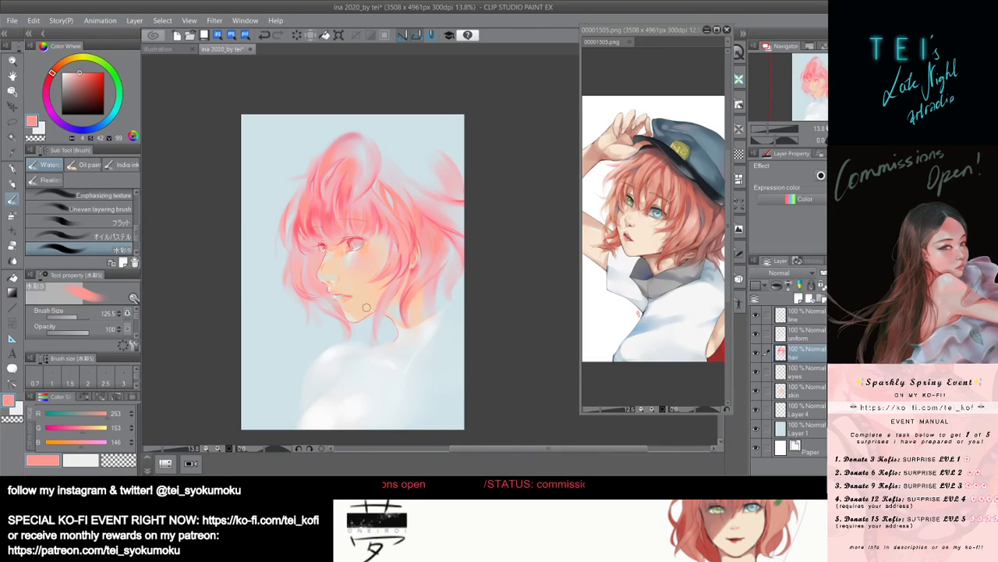
scroll(359, 319, down, 6)
scroll(406, 334, up, 2)
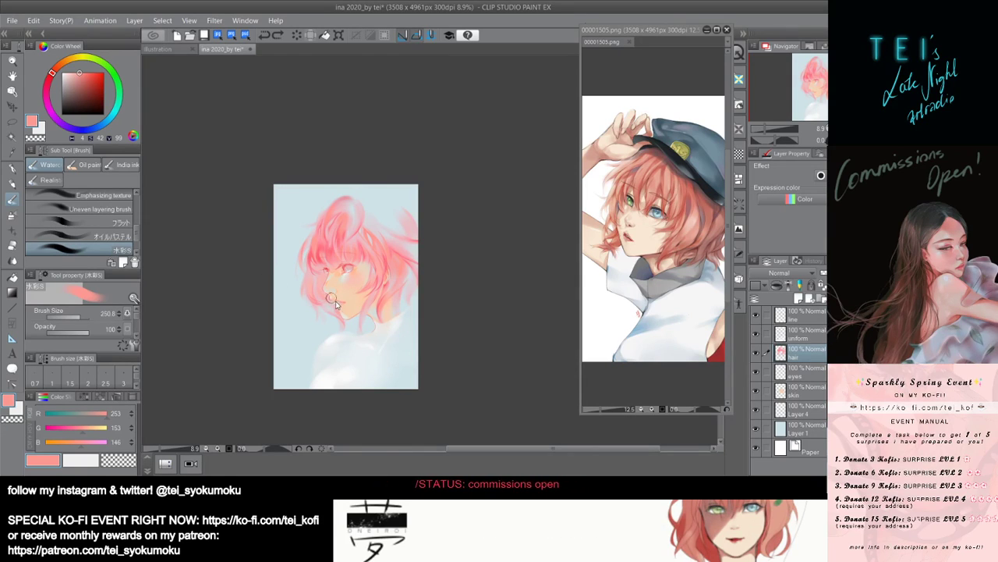
key([)
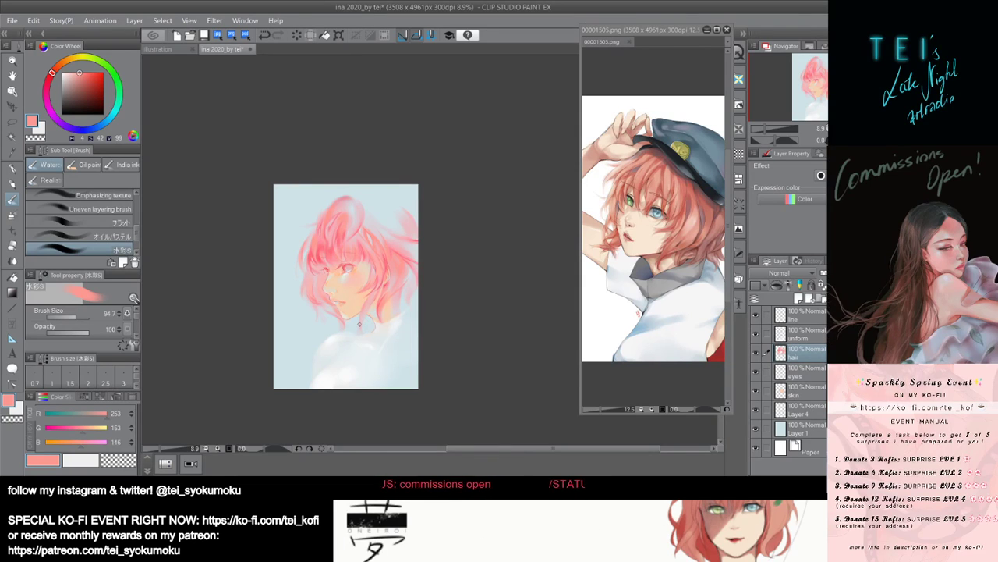
scroll(359, 324, up, 2)
scroll(359, 324, down, 1)
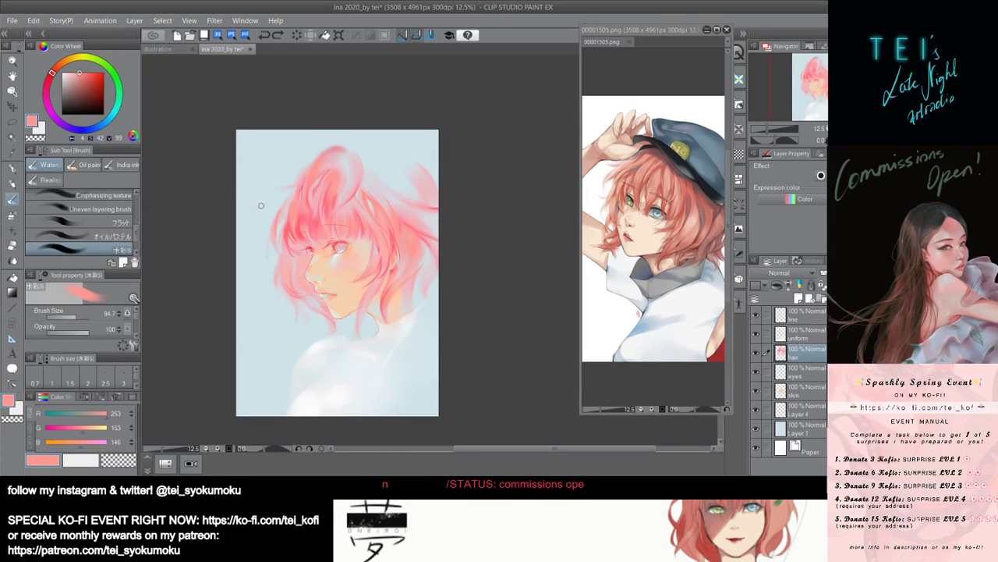
Rework the fringe with coral, undo the last stroke and add a deeper pink (R 253, G 124, B 133) sampled from it at brush size 50.5.
key(alt)
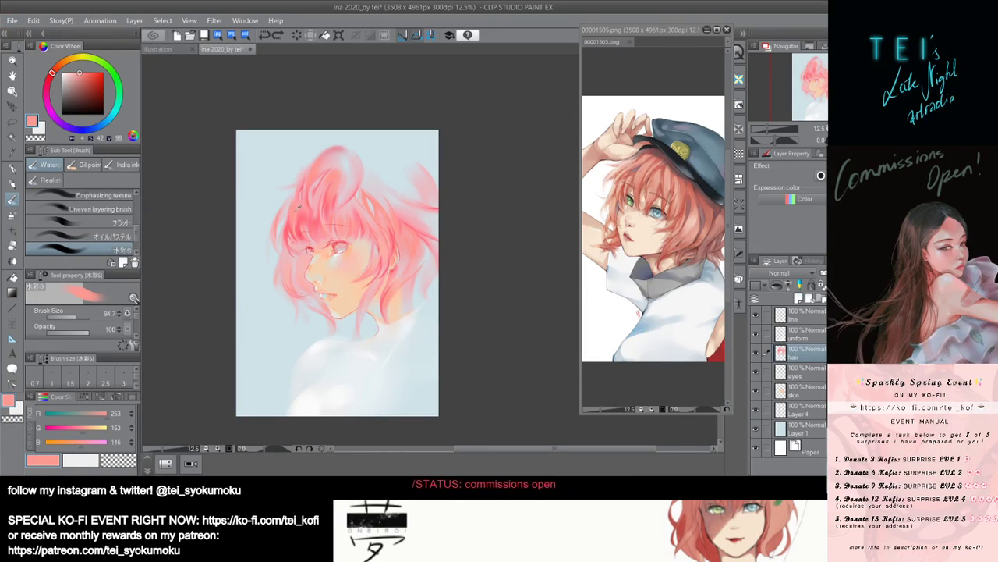
drag(299, 240, 301, 240)
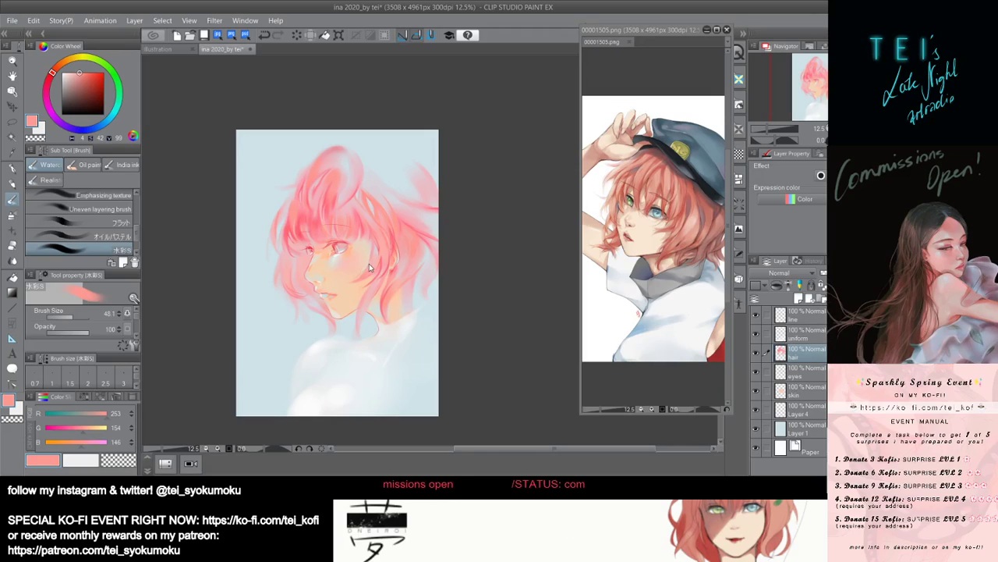
drag(321, 243, 317, 237)
key(ctrl+z)
alt+click(318, 237)
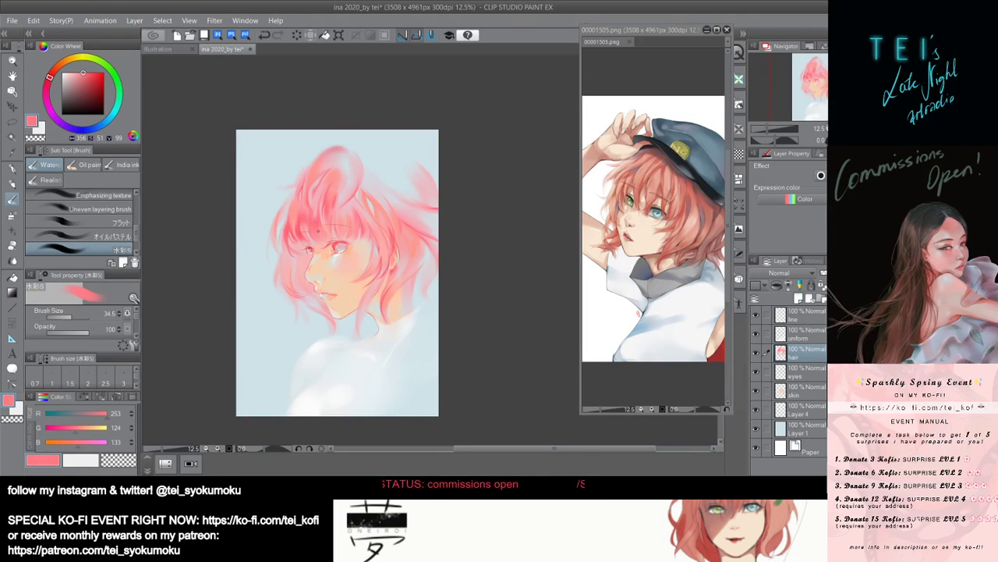
drag(323, 240, 330, 237)
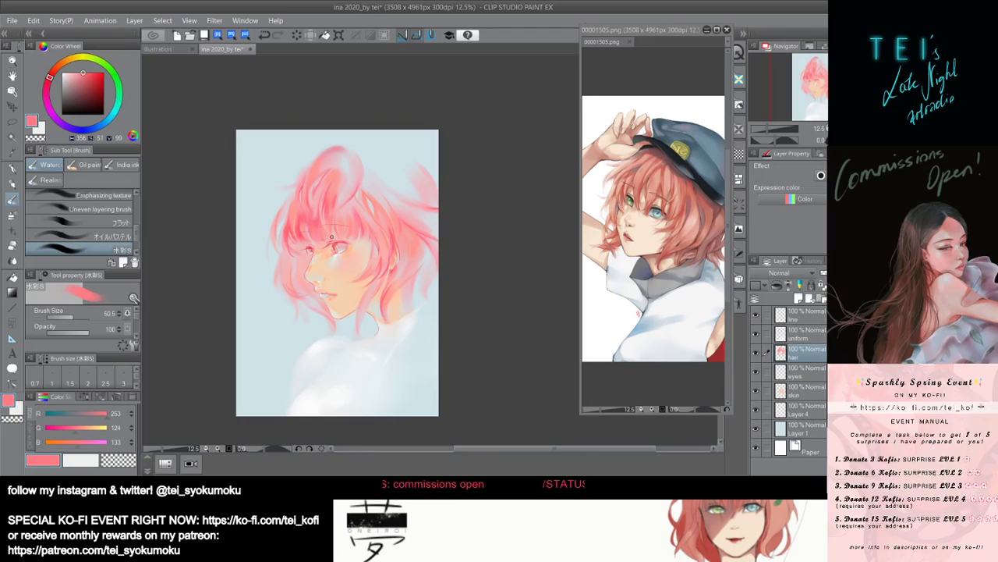
Refine the fringe above the eyes with thin deeper-pink strands at brush size 19.6.
scroll(350, 261, up, 2)
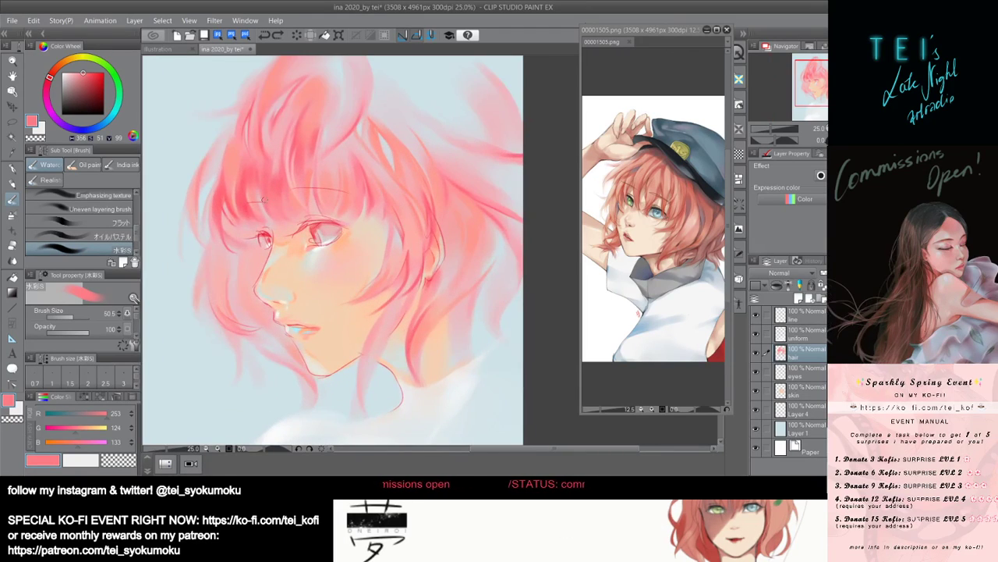
drag(286, 208, 283, 197)
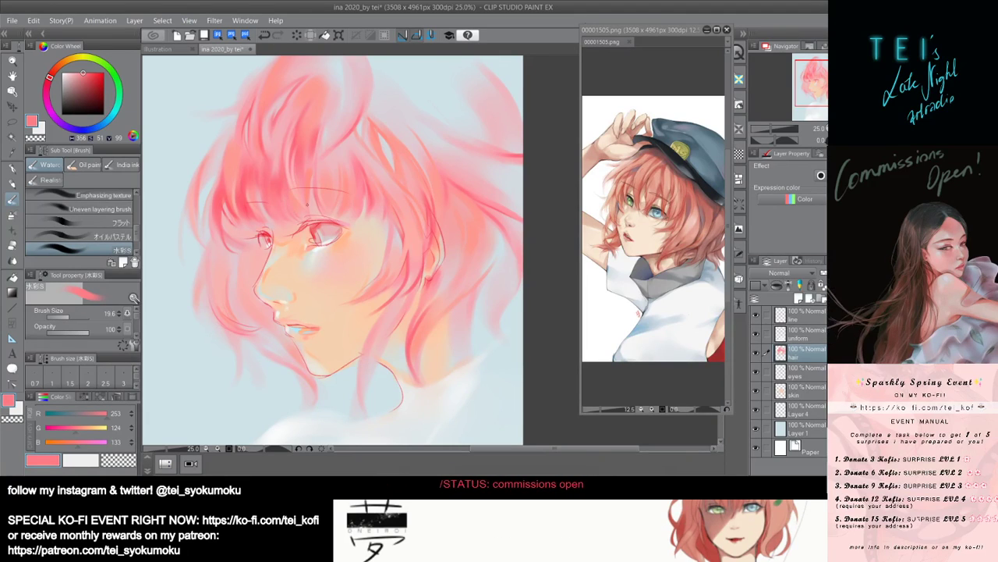
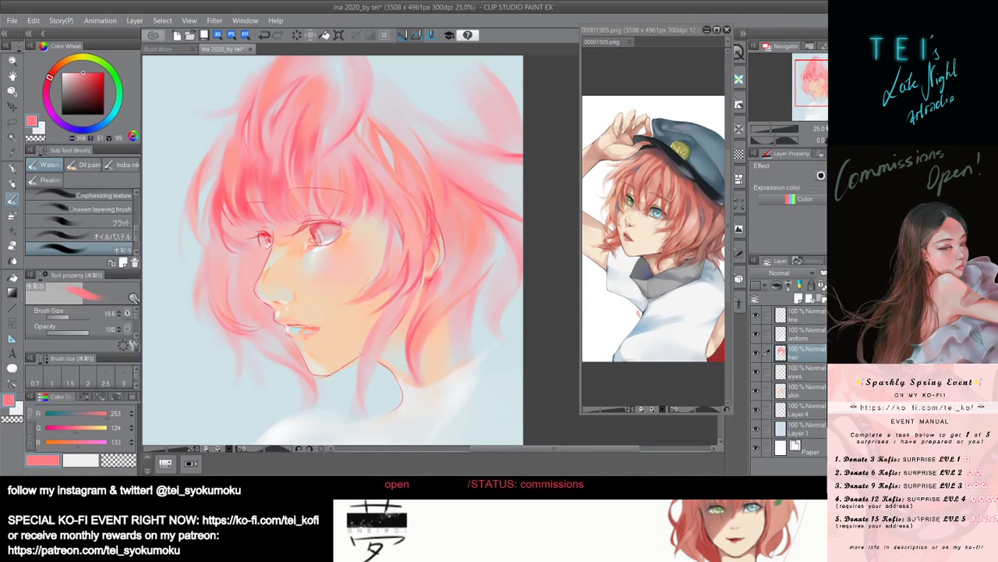
scroll(343, 216, down, 7)
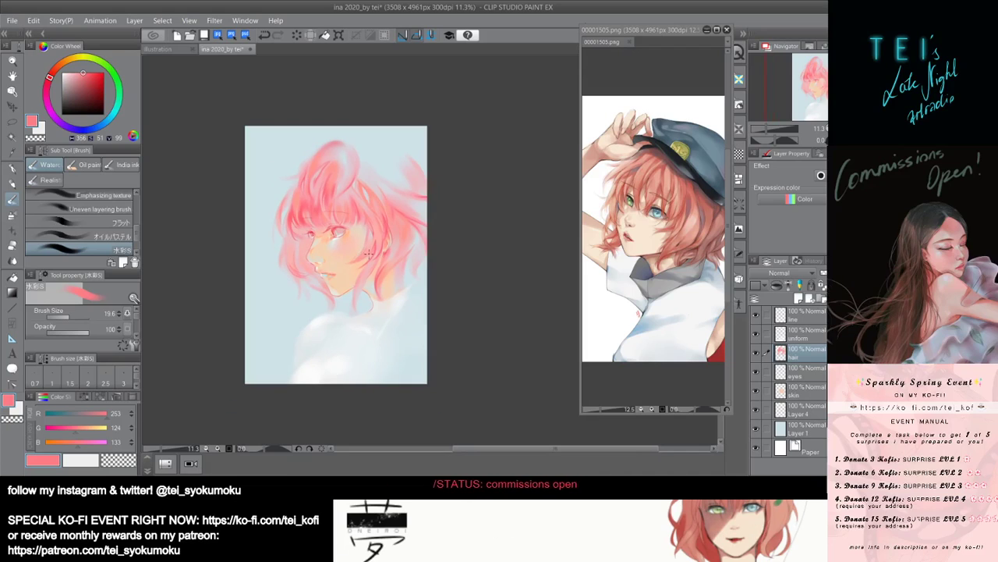
scroll(383, 239, up, 3)
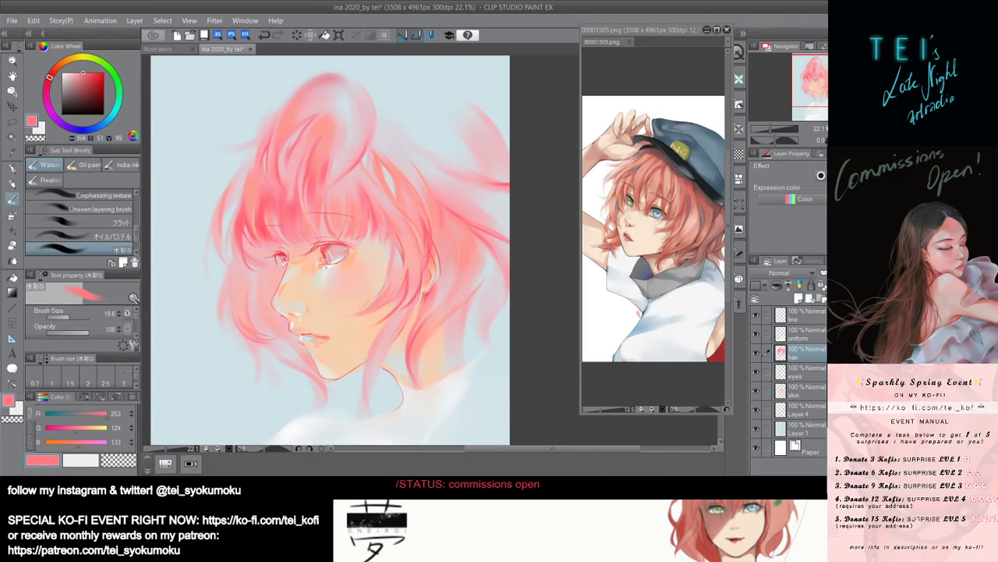
scroll(343, 313, down, 4)
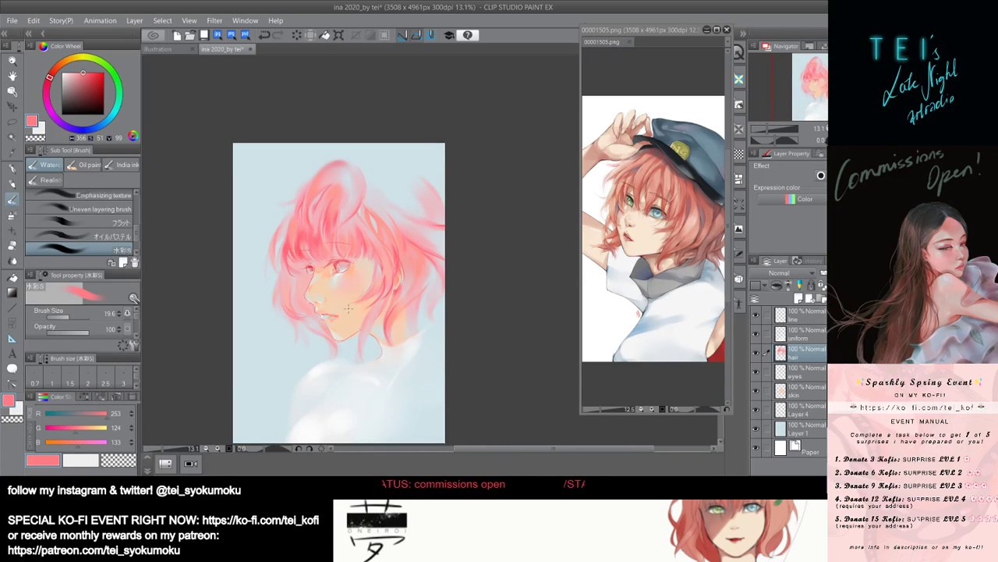
scroll(348, 308, down, 1)
scroll(346, 337, up, 1)
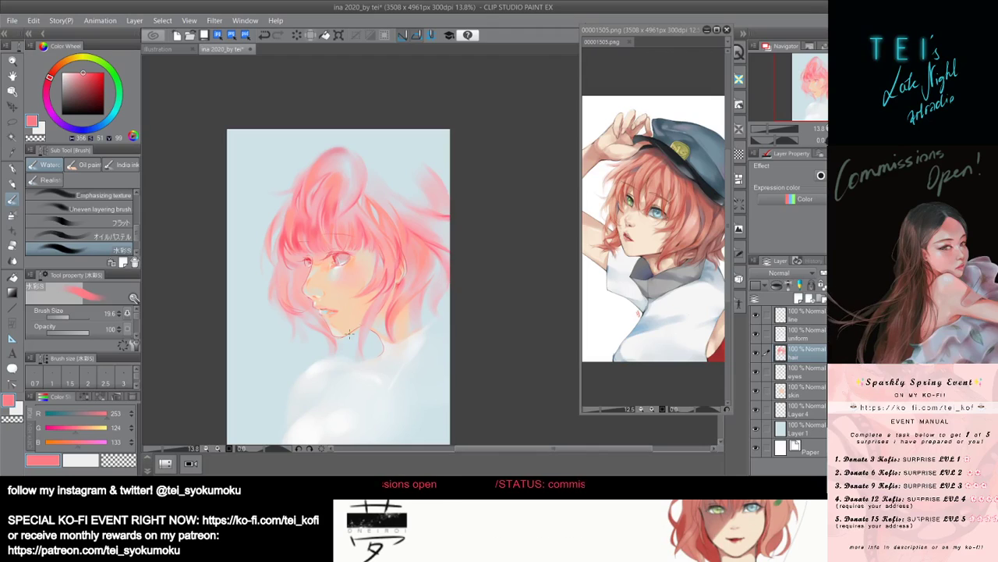
scroll(350, 334, up, 1)
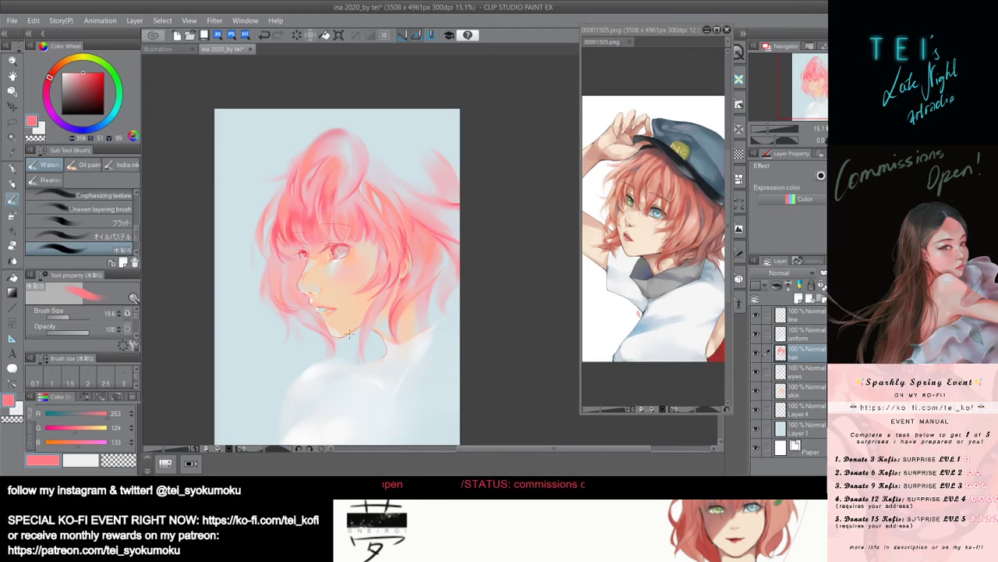
Select the eyes layer and try coral (R 255, G 106, B 114) on the near eye's iris, undoing the last stroke.
click(782, 375)
alt+click(348, 248)
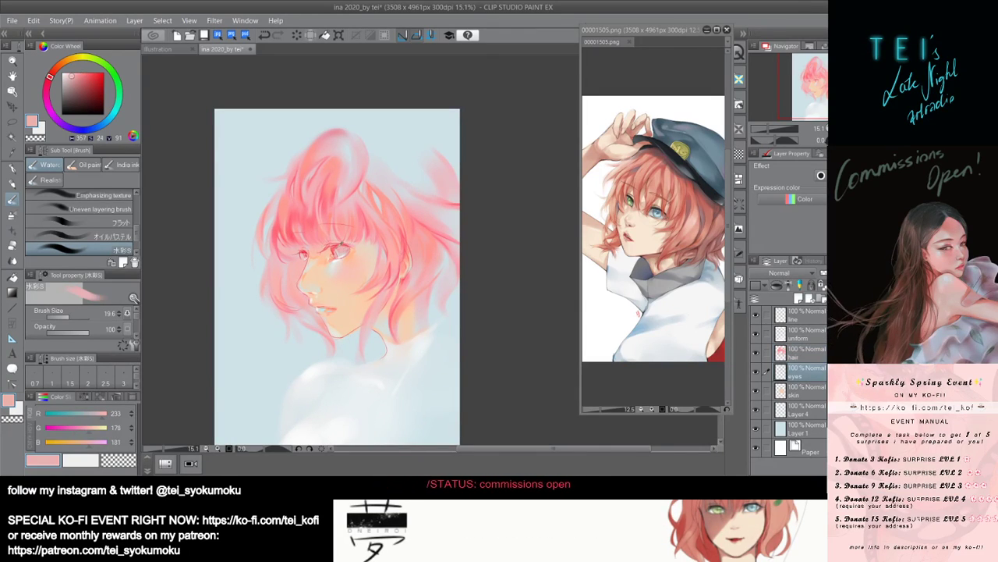
click(86, 72)
click(86, 72)
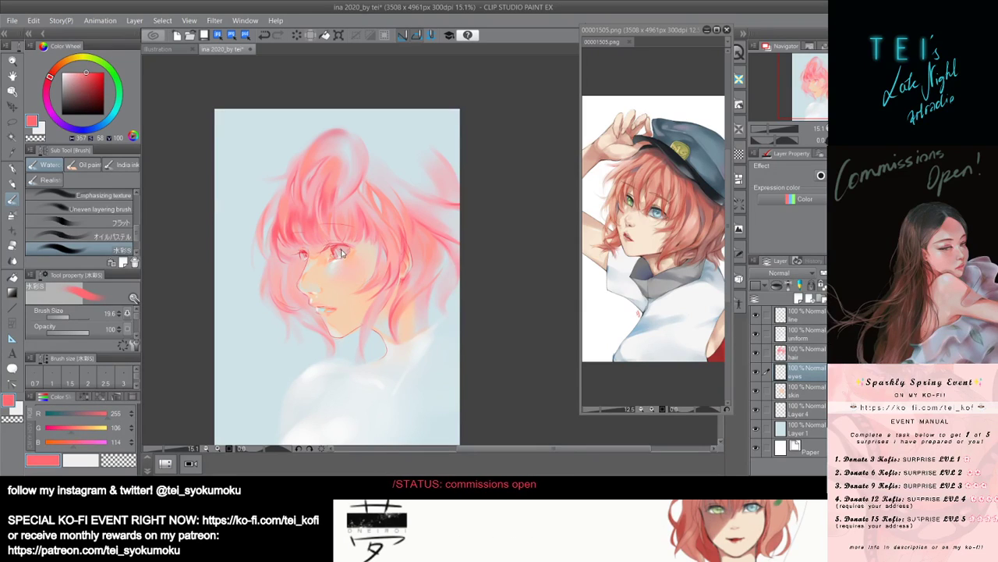
drag(339, 250, 343, 250)
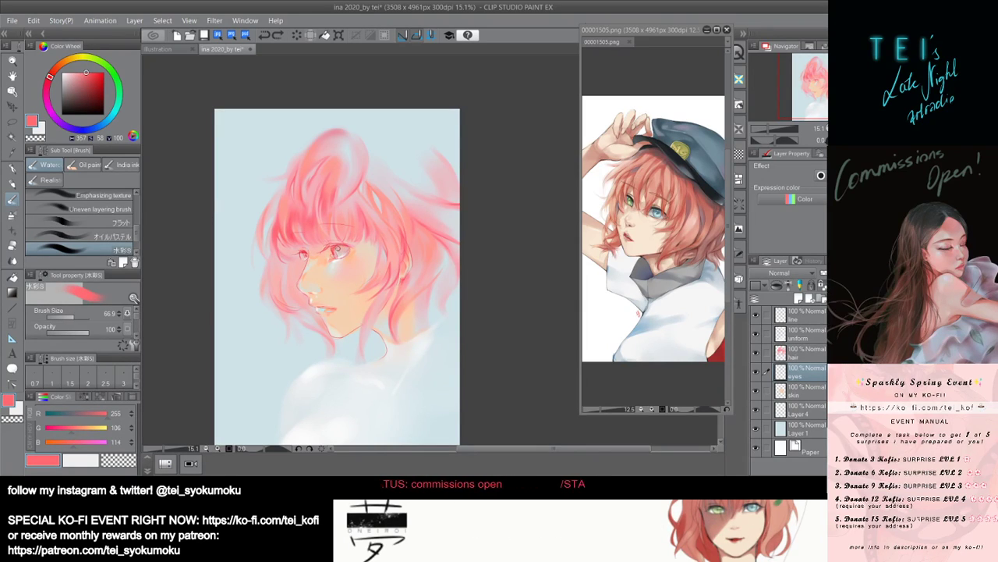
drag(337, 248, 336, 251)
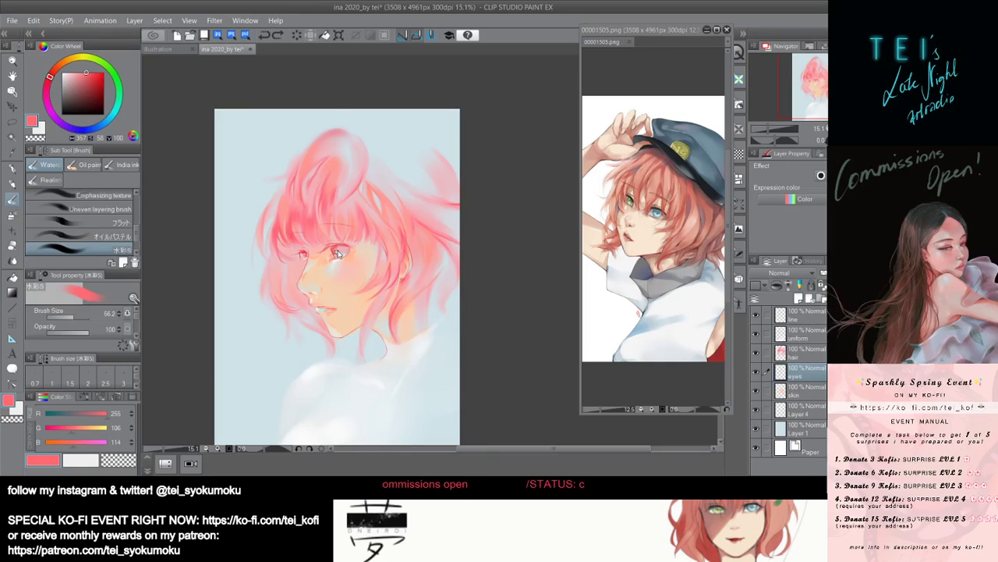
key(ctrl+z)
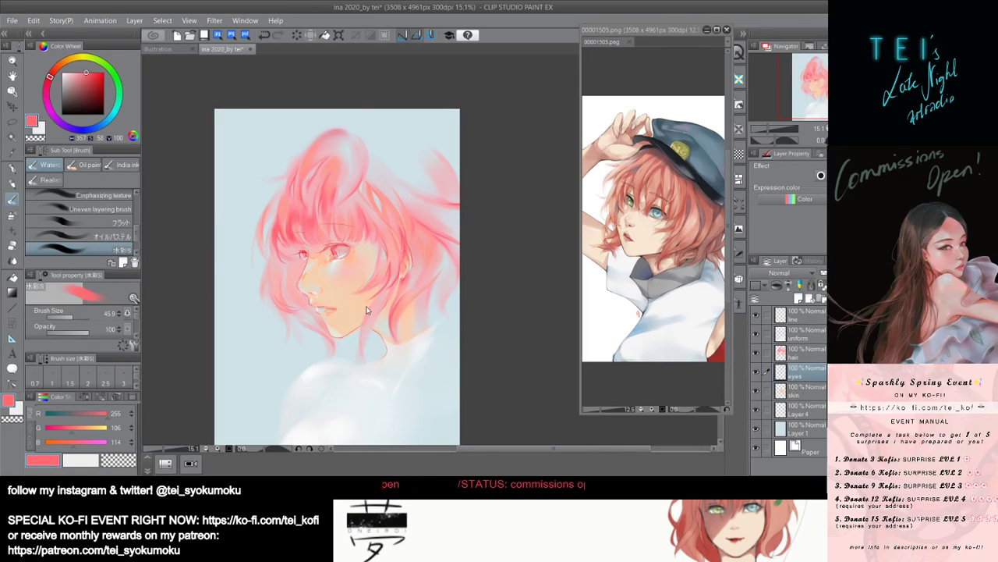
Try bright blue (R 106, G 209, B 255) on the near eye's iris and a darker blue (R 71, G 109, B 126).
click(106, 123)
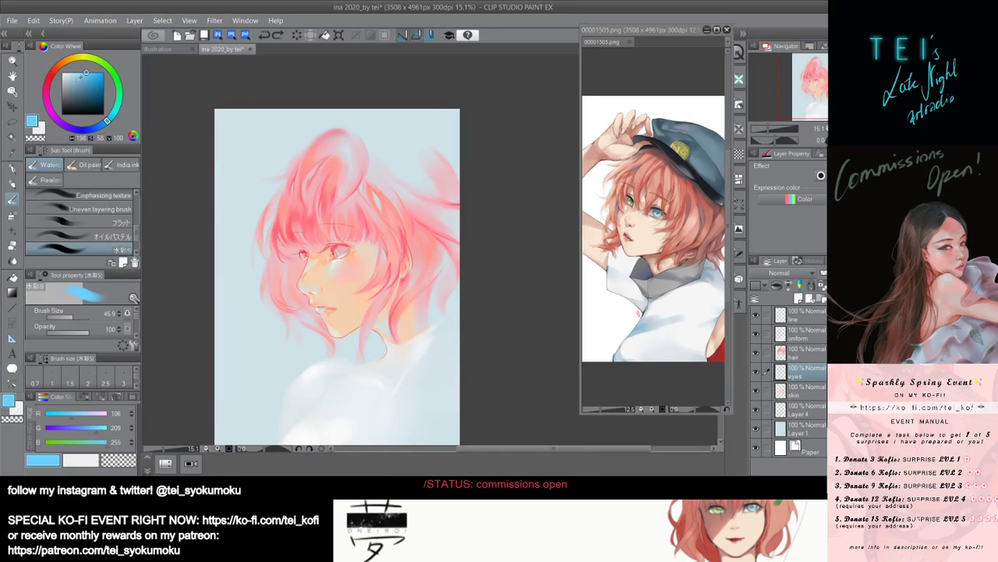
drag(336, 250, 337, 256)
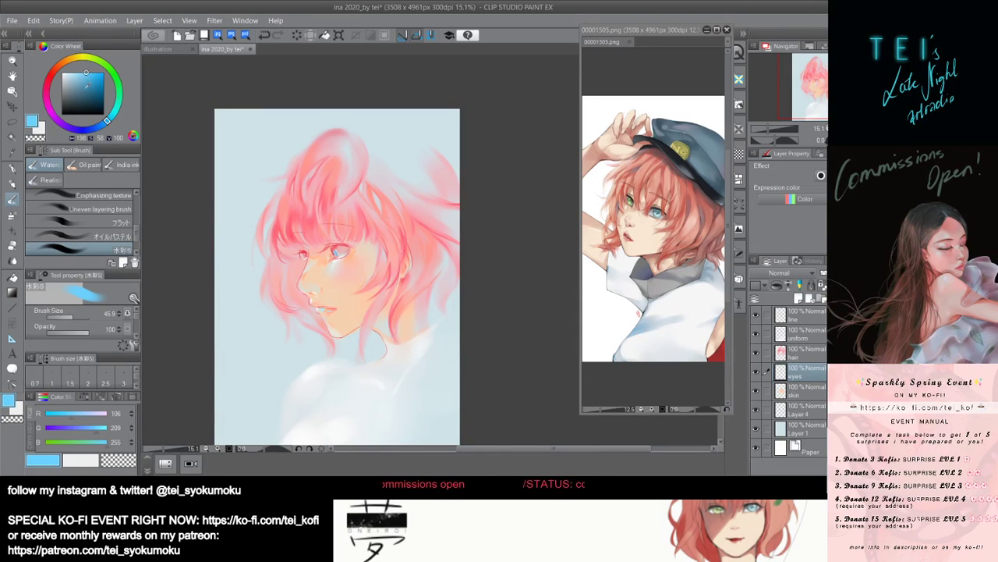
click(80, 94)
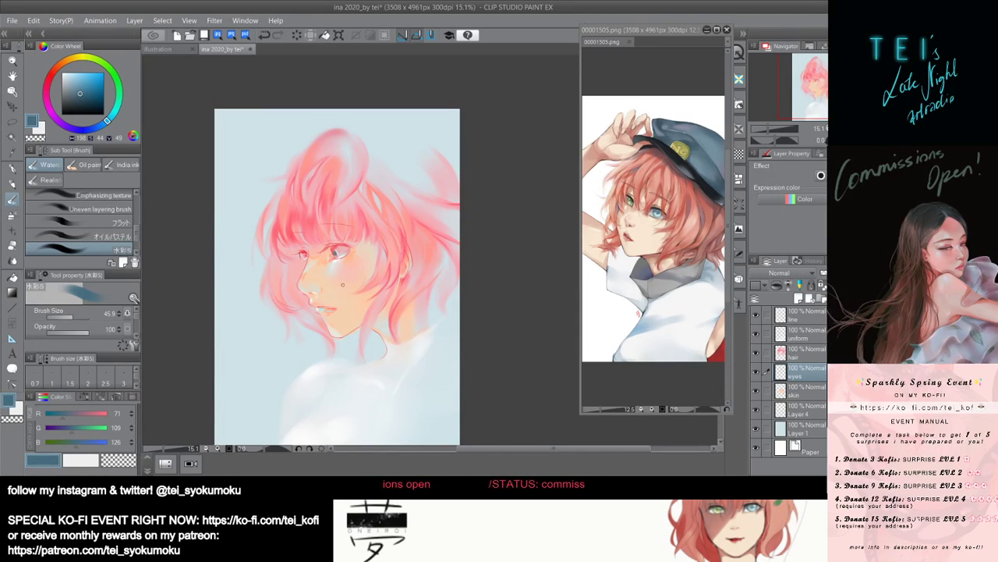
Tint the near iris with grey-blue (R 169, G 190, B 199) at brush size 45.7 and lighten it with pale blue (R 225, G 246, B 255) at 20.6.
click(67, 81)
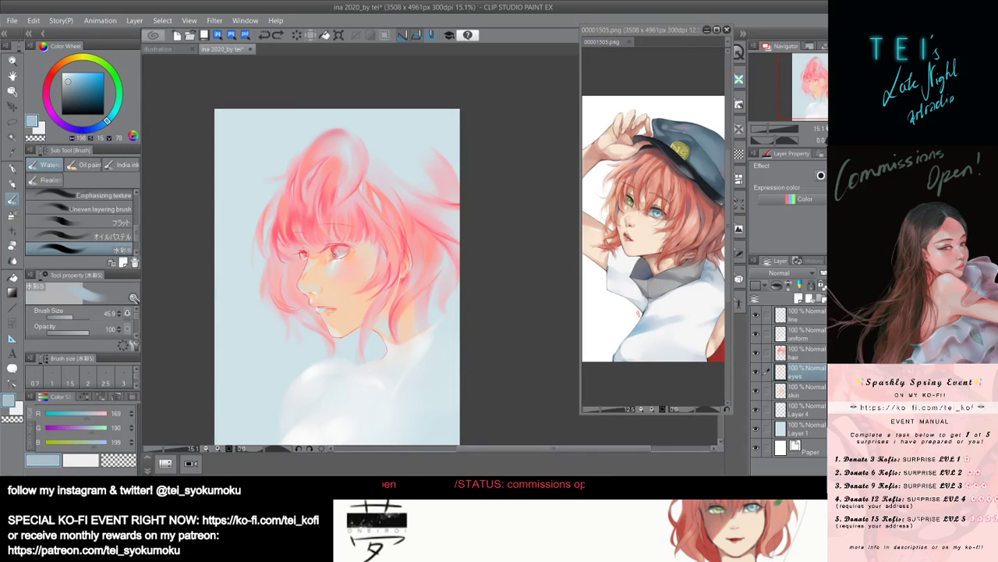
drag(333, 250, 335, 256)
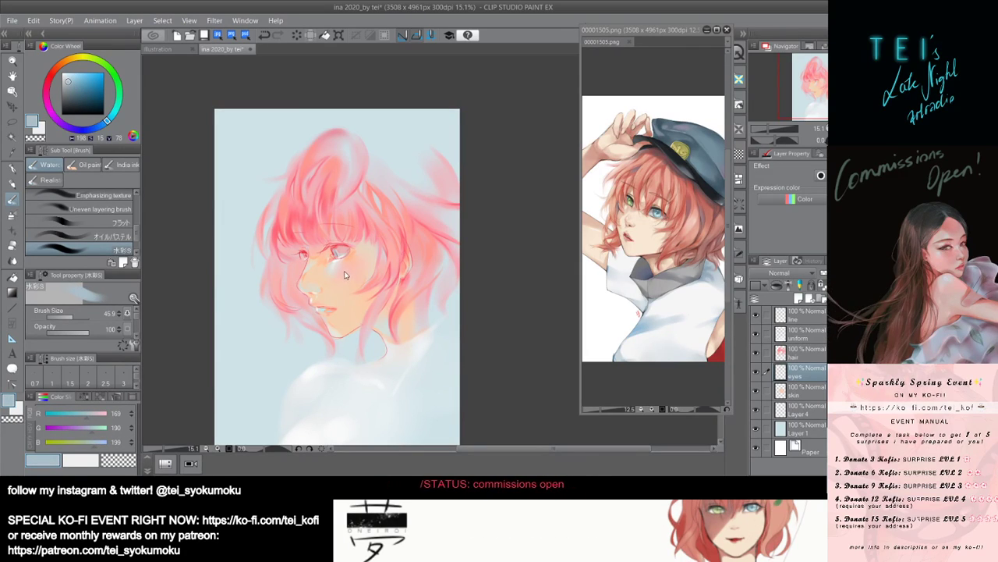
key(ctrl+z)
key([)
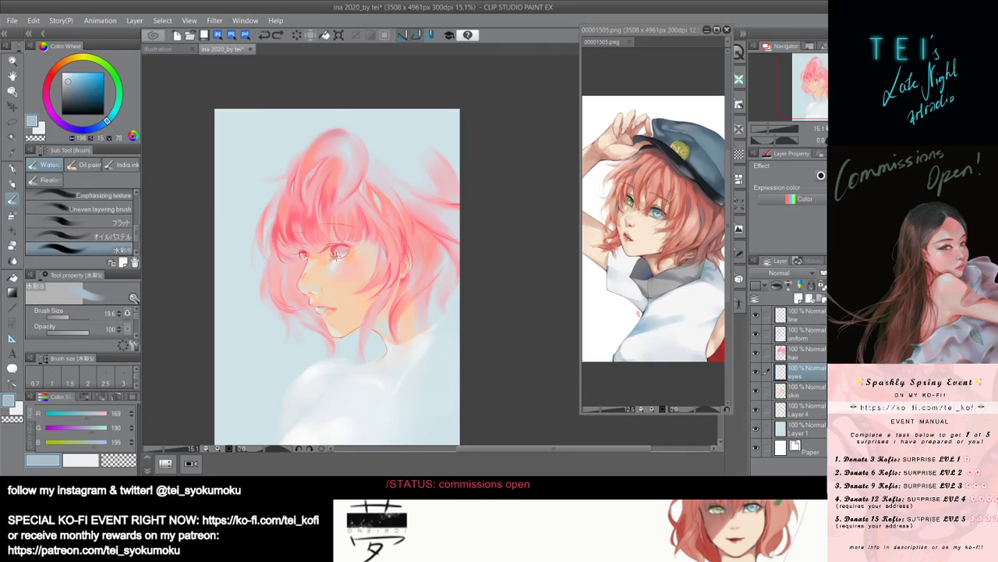
key(])
drag(335, 250, 338, 259)
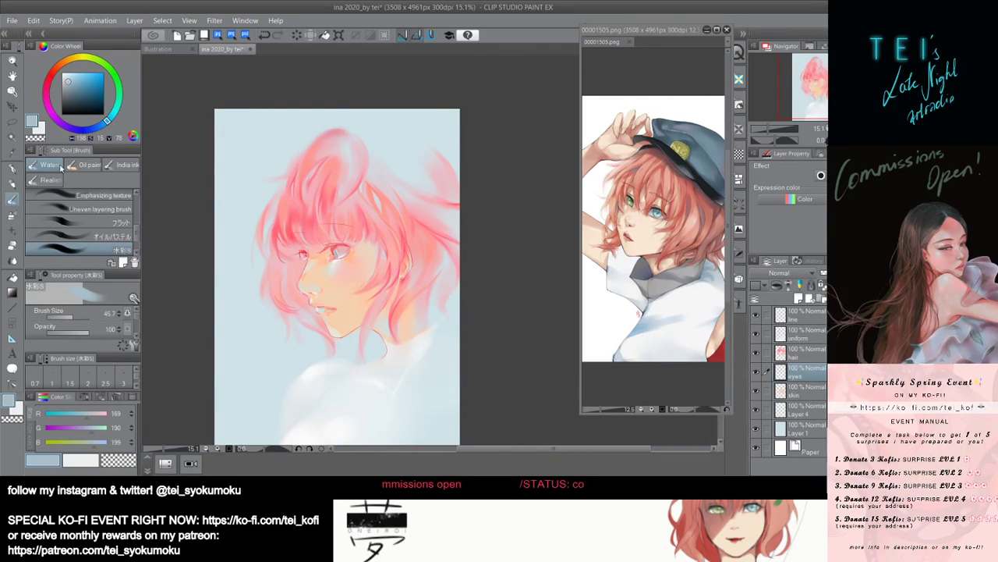
click(67, 72)
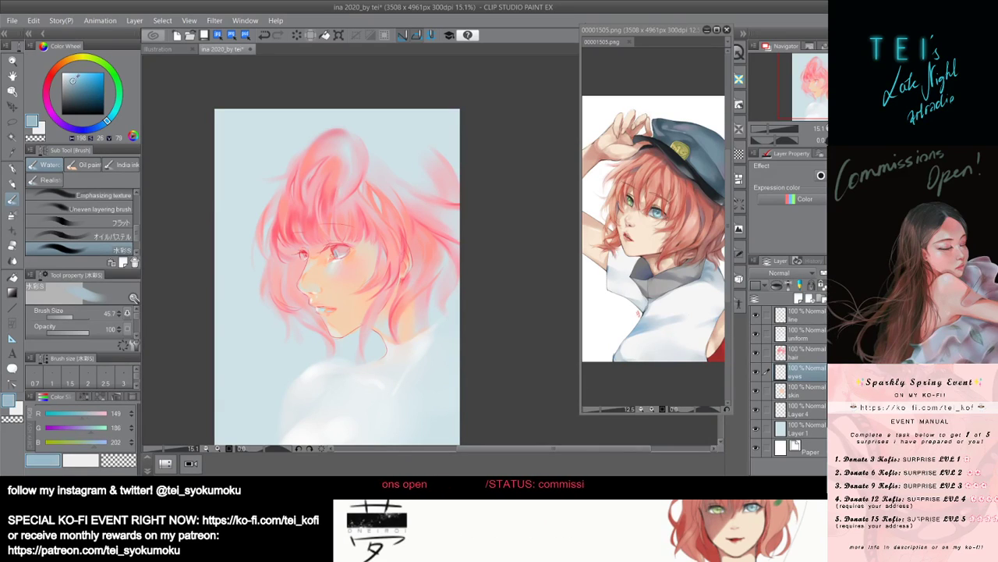
click(68, 316)
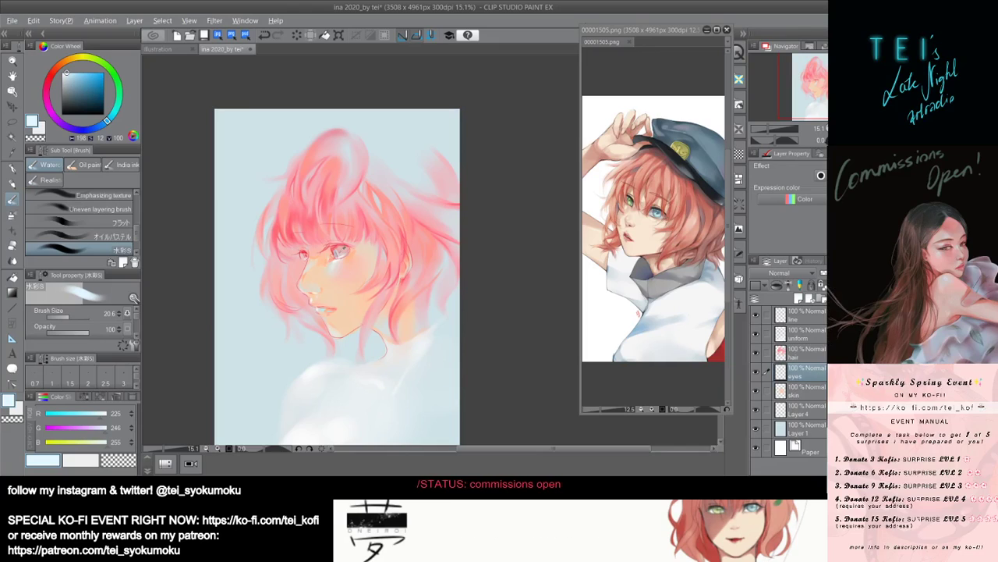
Sample grey from the near iris, shift it to soft green (R 182, G 208, B 135) and tint the far iris at brush size 27.2.
alt+click(340, 251)
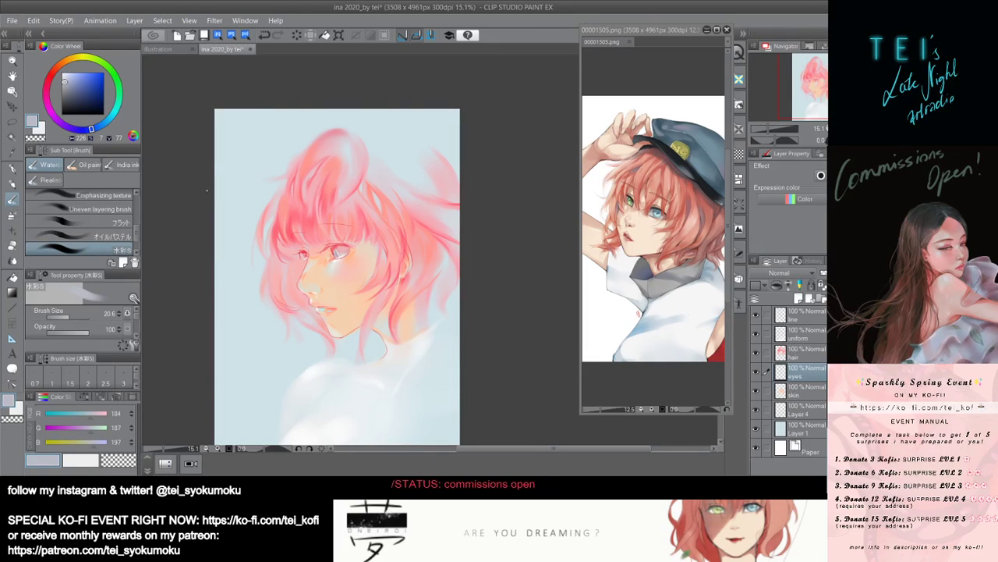
click(95, 60)
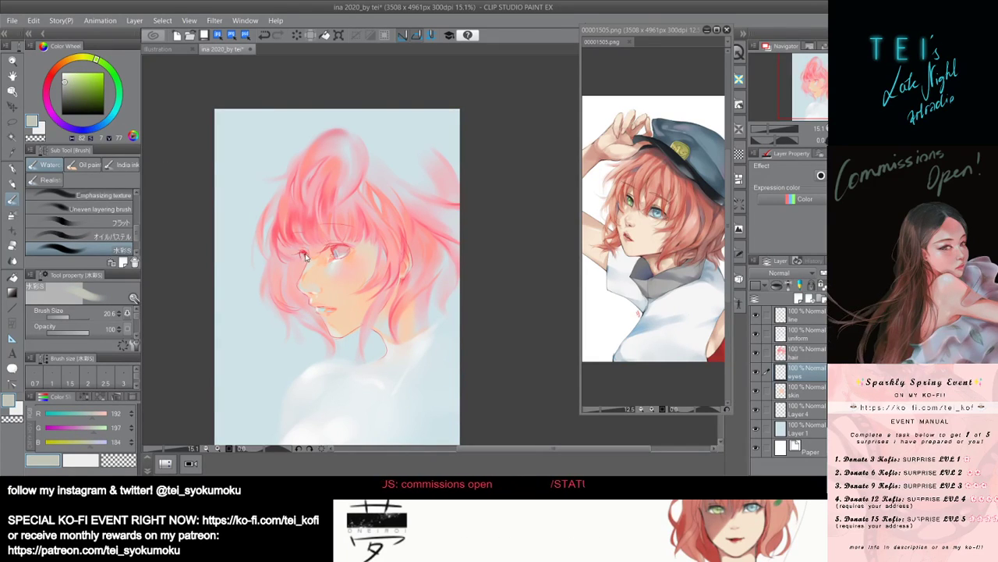
key(bracketright)
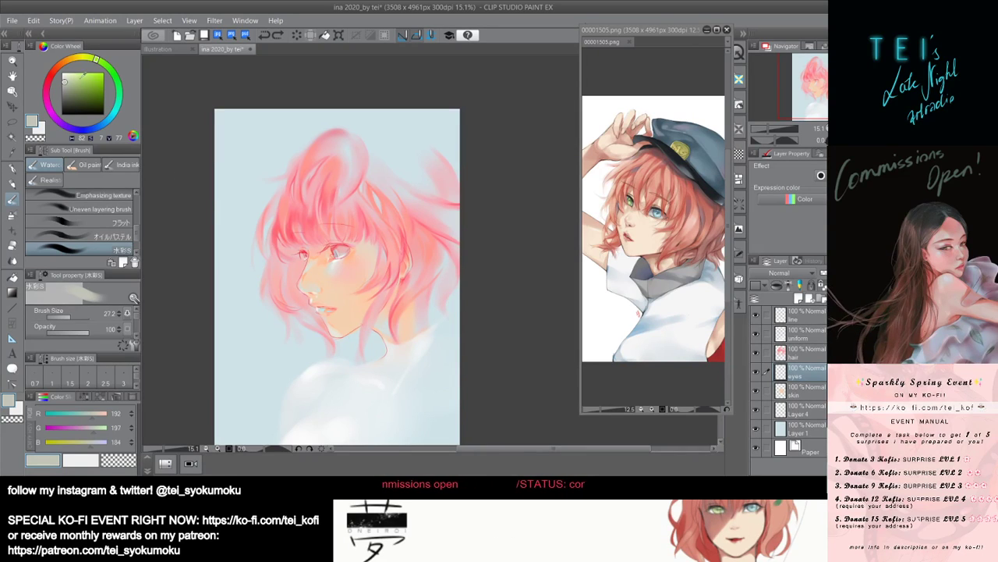
click(76, 80)
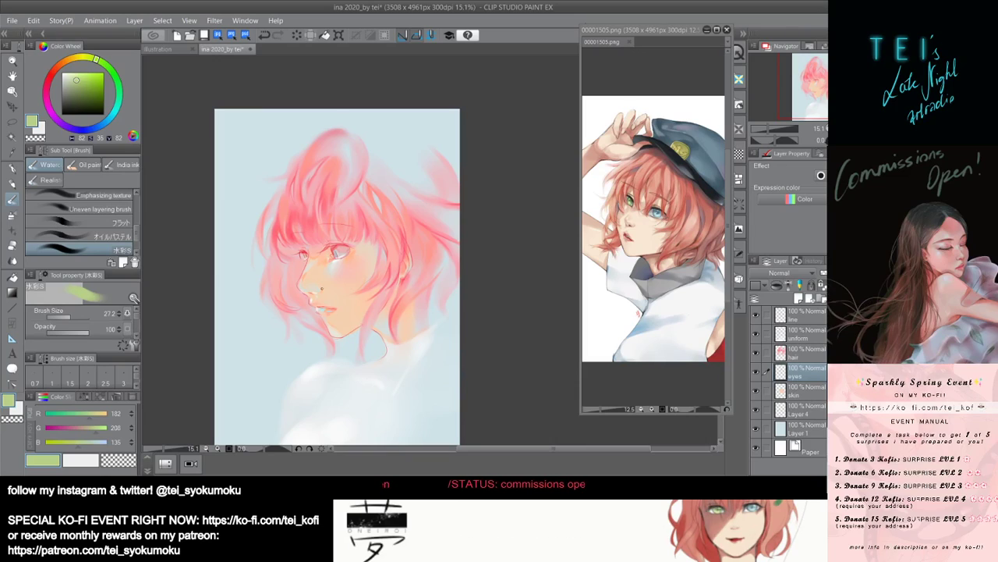
key(ctrl+minus)
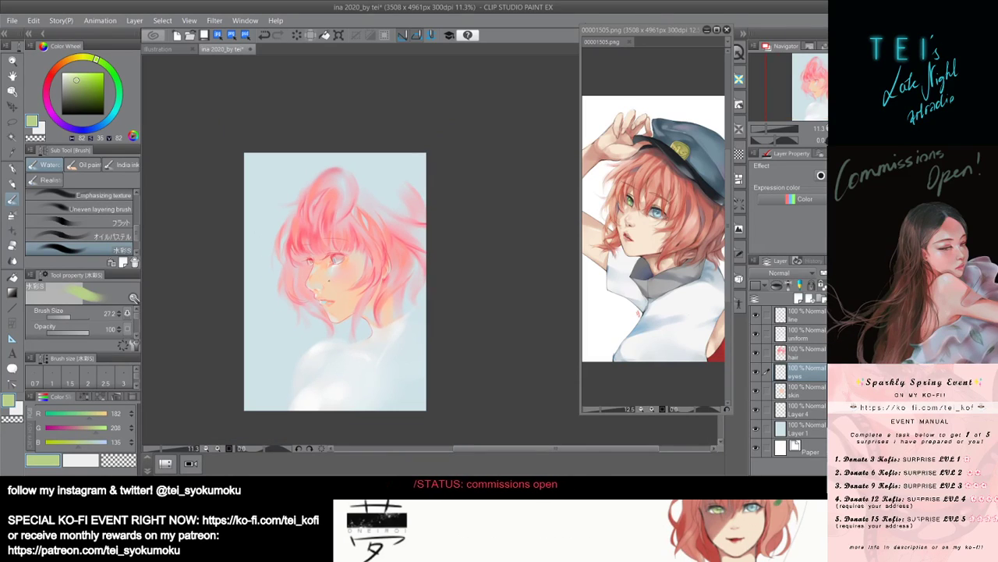
key(ctrl+plus)
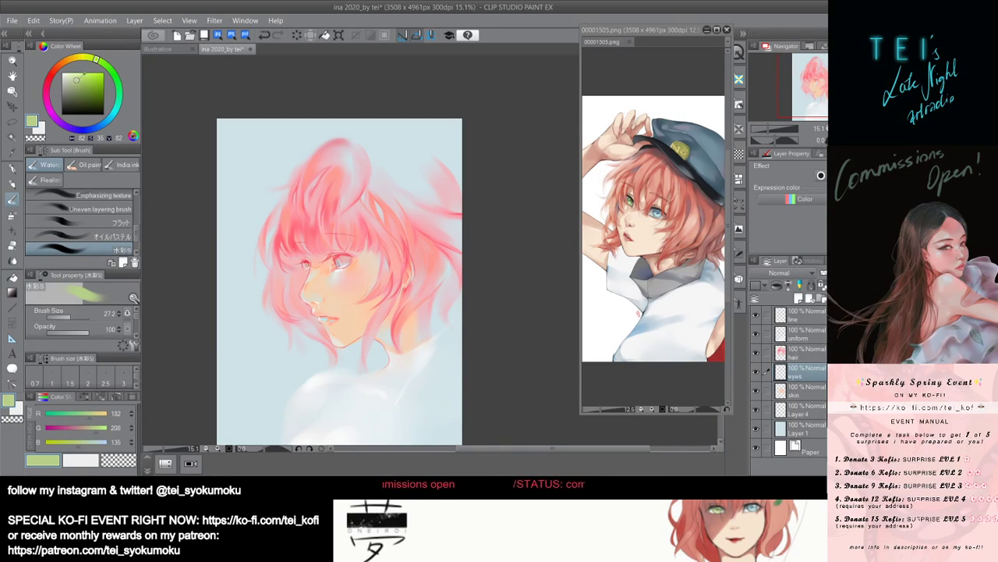
Strengthen the far eye's iris with a more saturated green (R 131, G 177, B 48).
drag(89, 81, 92, 85)
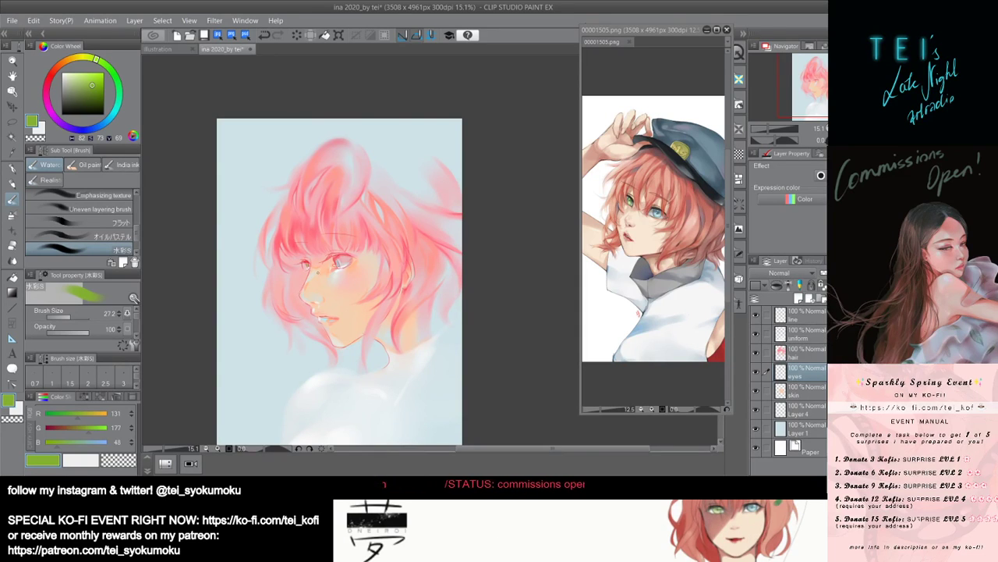
scroll(273, 289, down, 3)
scroll(296, 291, up, 4)
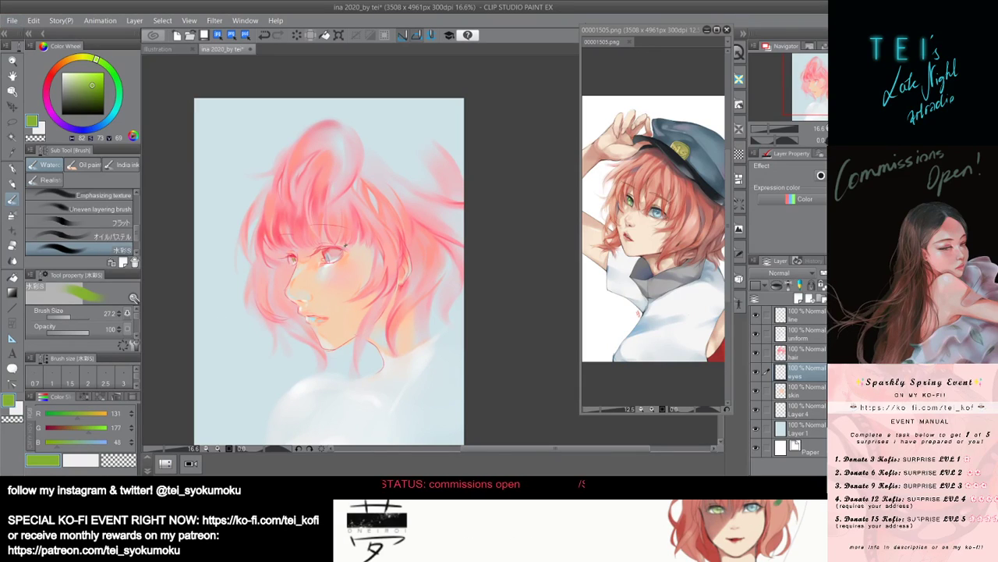
Sample pink beside the near eye, darken it to R 188, G 114, B 118 and shade around the eyes, enlarging the brush to 54.7.
alt+click(341, 249)
key(bracketright)
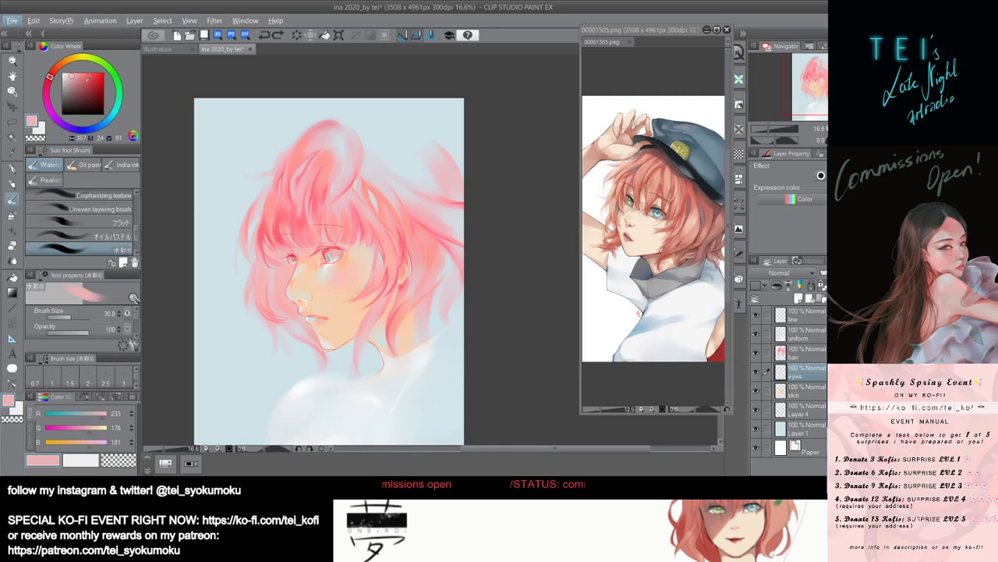
drag(76, 77, 78, 82)
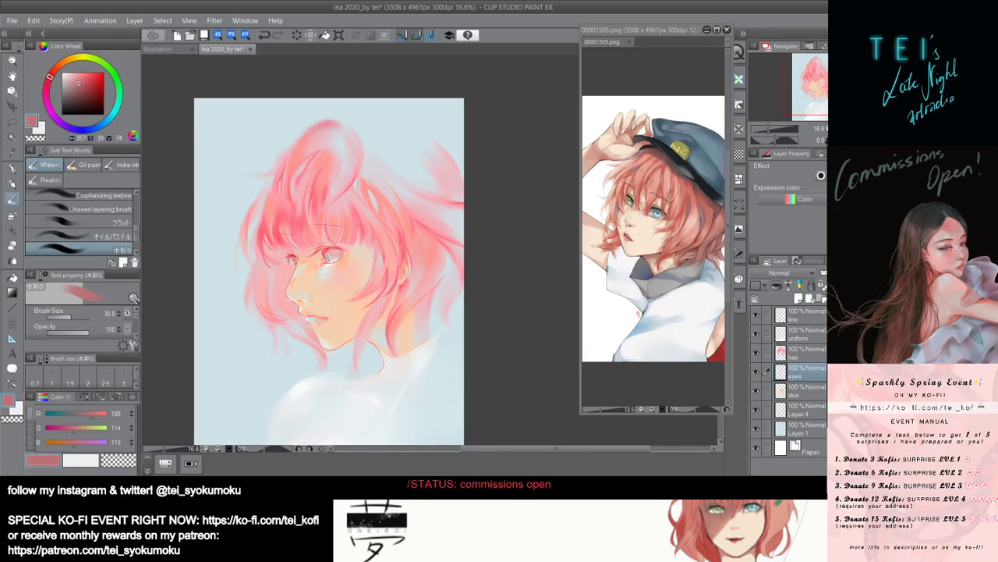
key(bracketright)
key(bracketright)
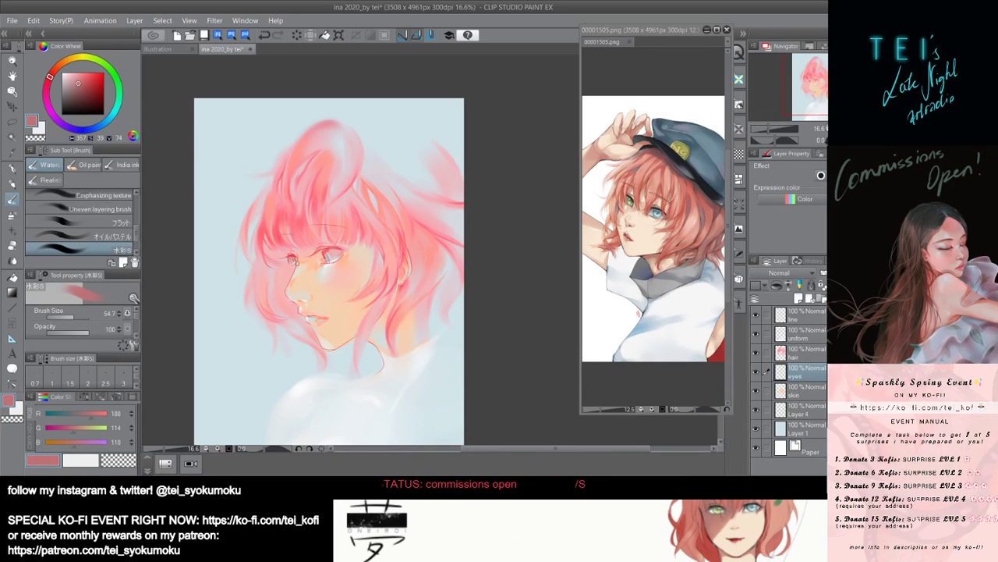
scroll(374, 297, down, 4)
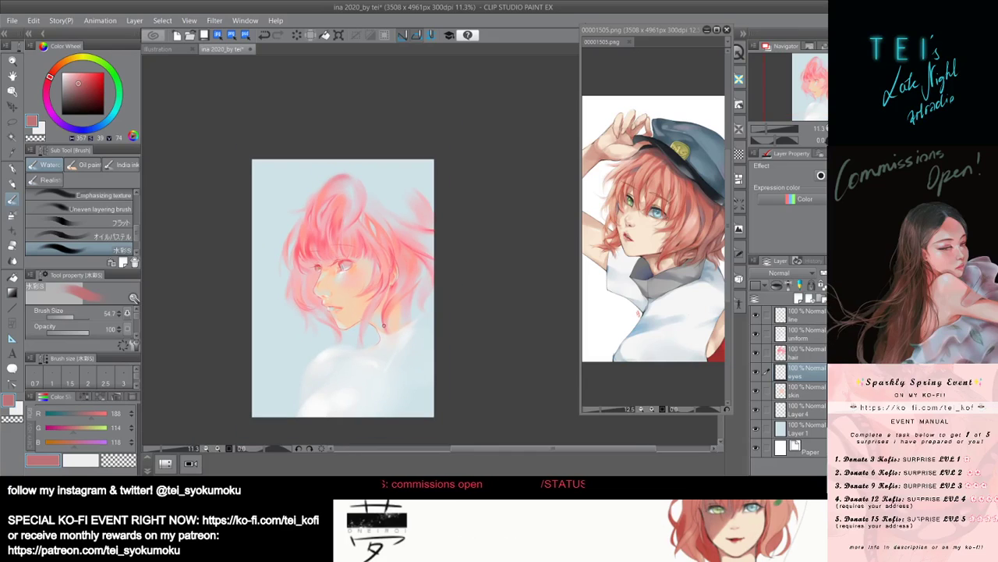
scroll(382, 326, up, 3)
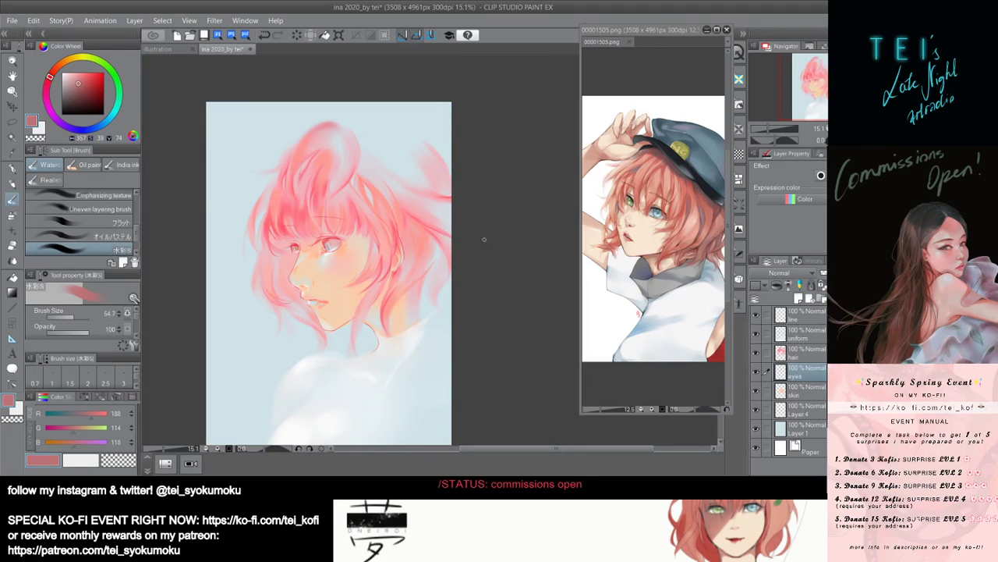
Sample light grey (R 186, G 185, B 194) from the near eye and dab it over the iris at brush size 18.9.
scroll(349, 281, up, 2)
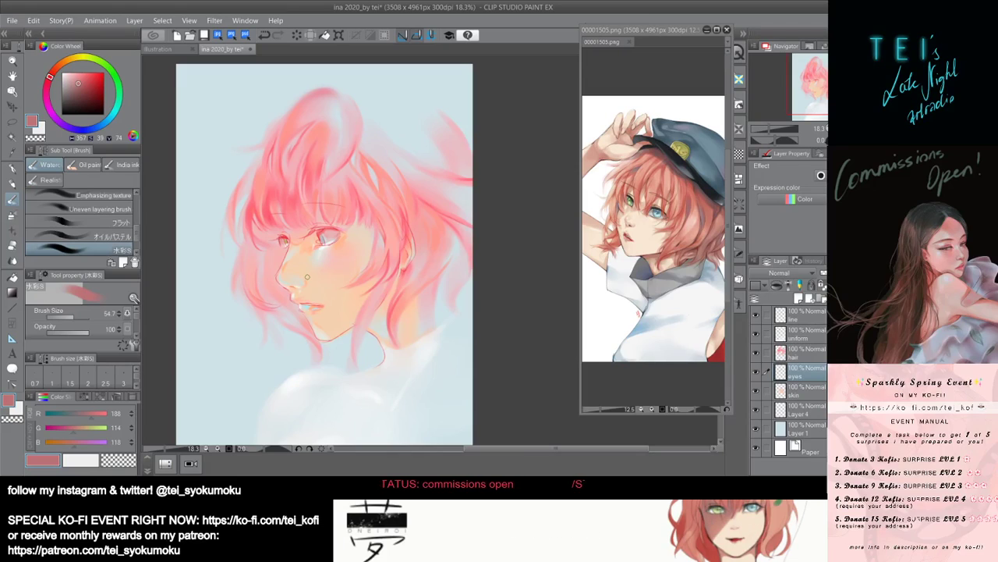
scroll(306, 276, down, 3)
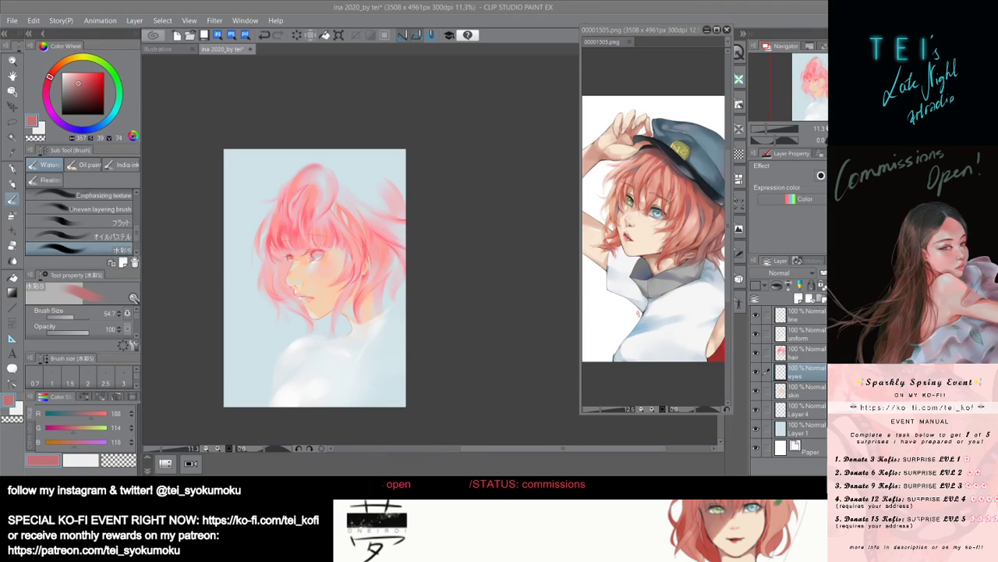
scroll(312, 285, up, 2)
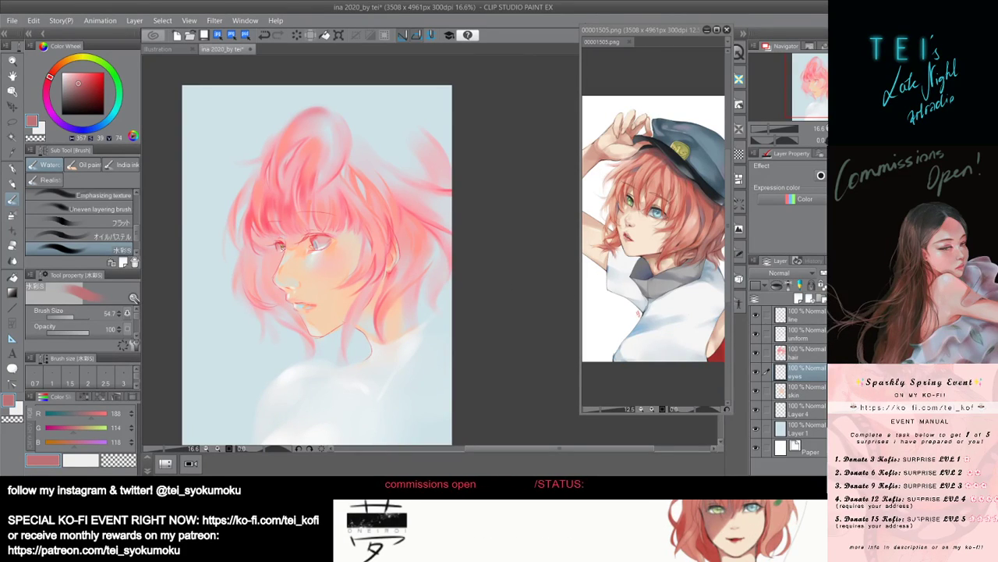
alt+click(316, 247)
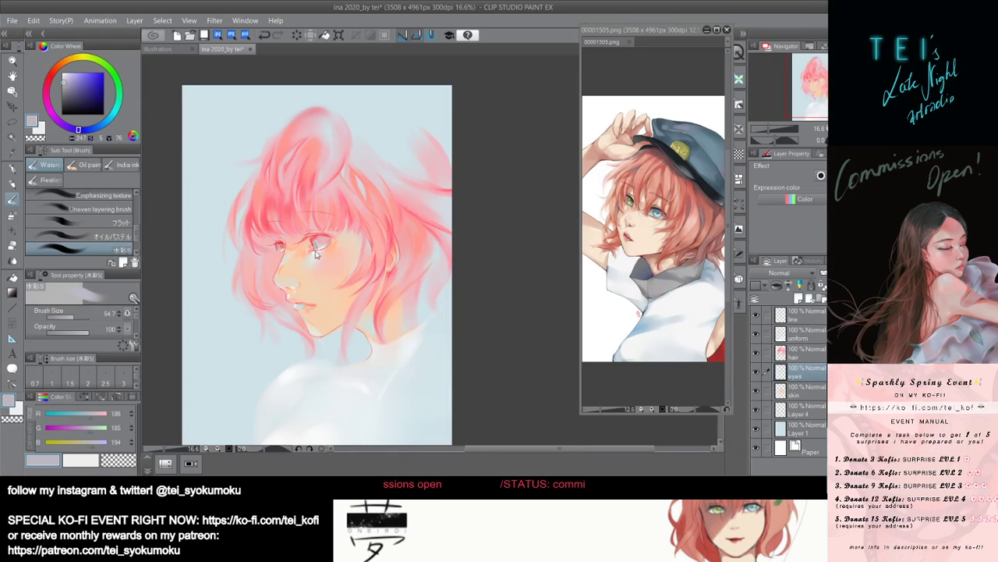
key(bracketleft)
key(bracketleft)
drag(313, 248, 318, 253)
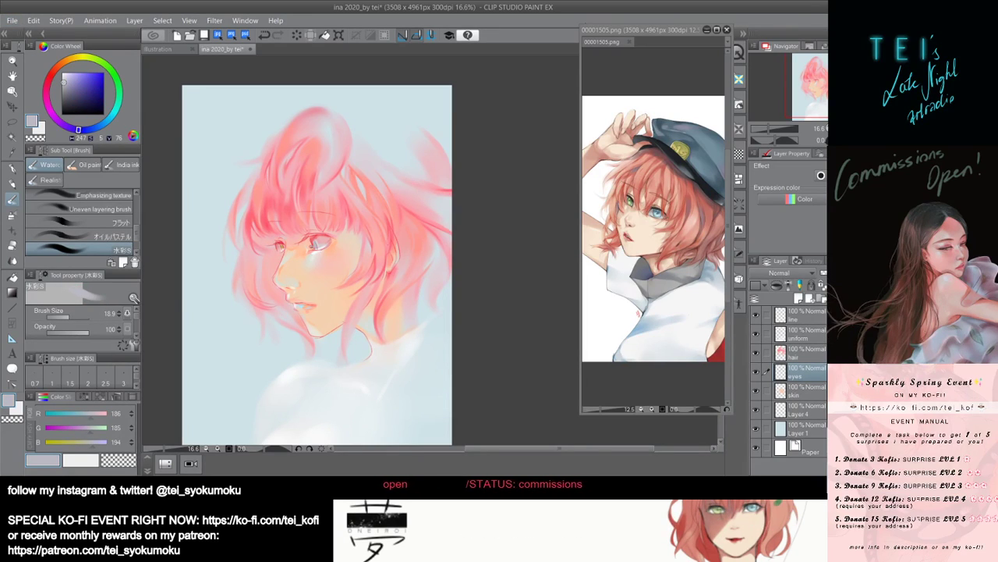
Shift the paint colour to pale blue (R 208, G 232, B 255) and touch up the eyes with it.
drag(79, 76, 69, 72)
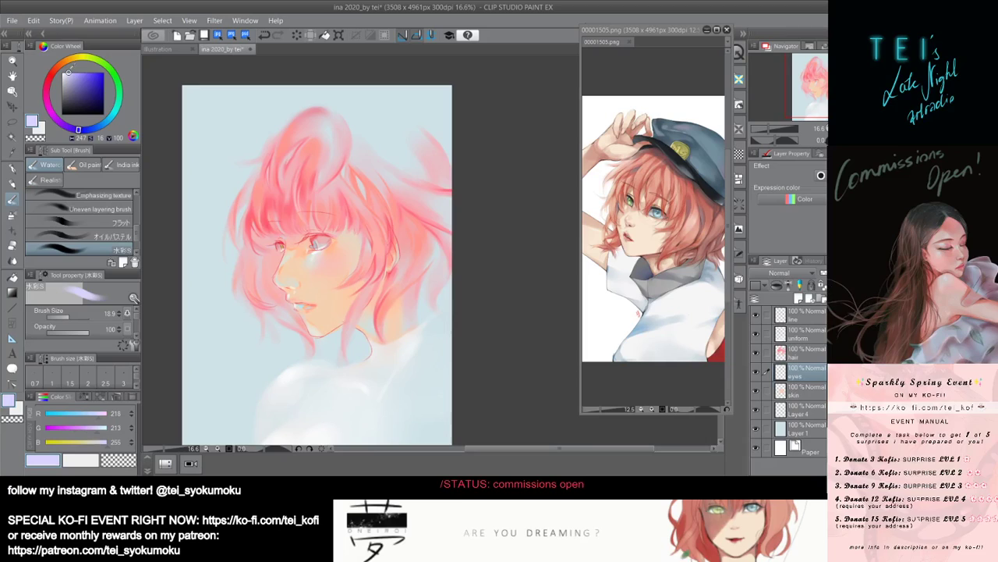
click(102, 124)
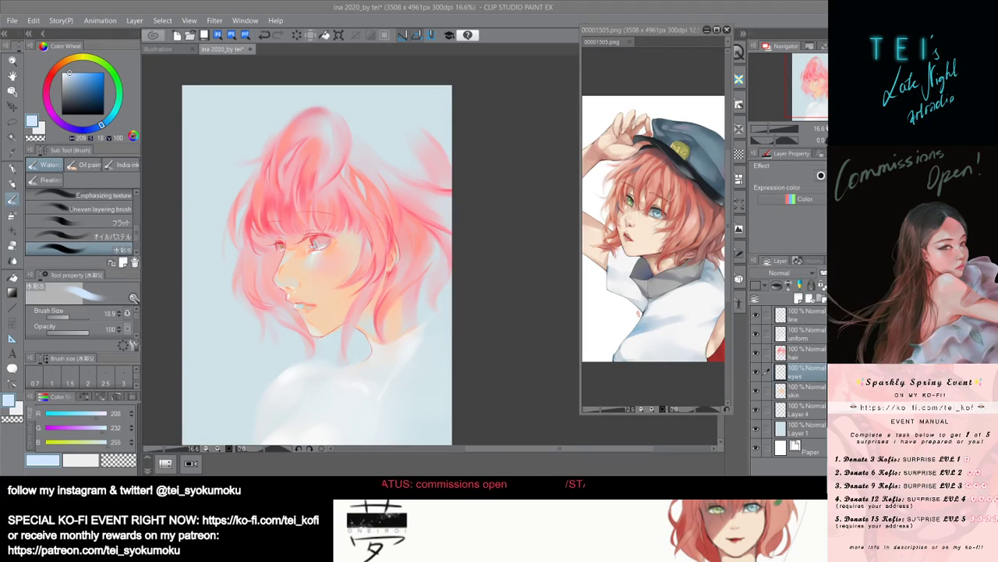
click(267, 243)
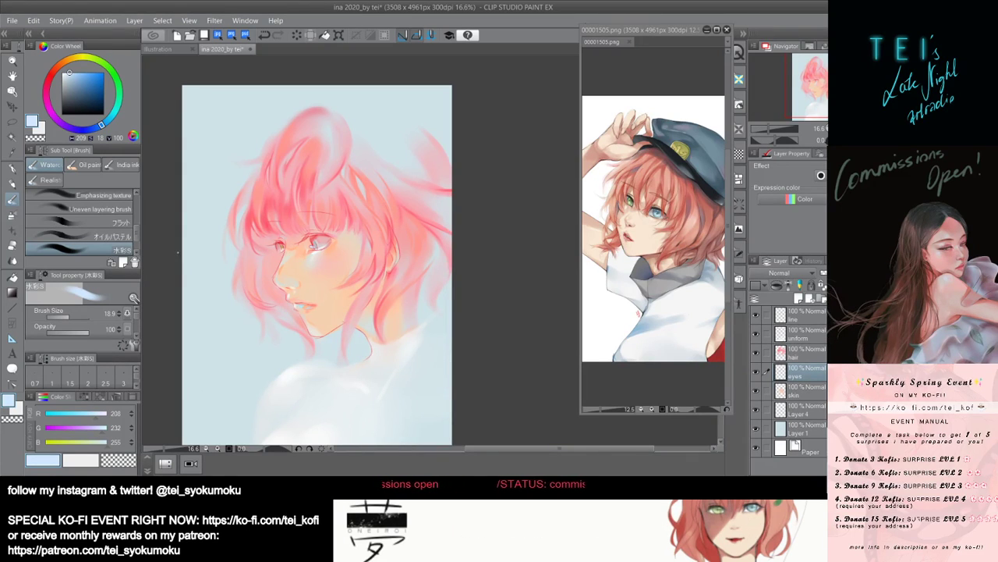
scroll(298, 247, down, 1)
scroll(241, 182, up, 1)
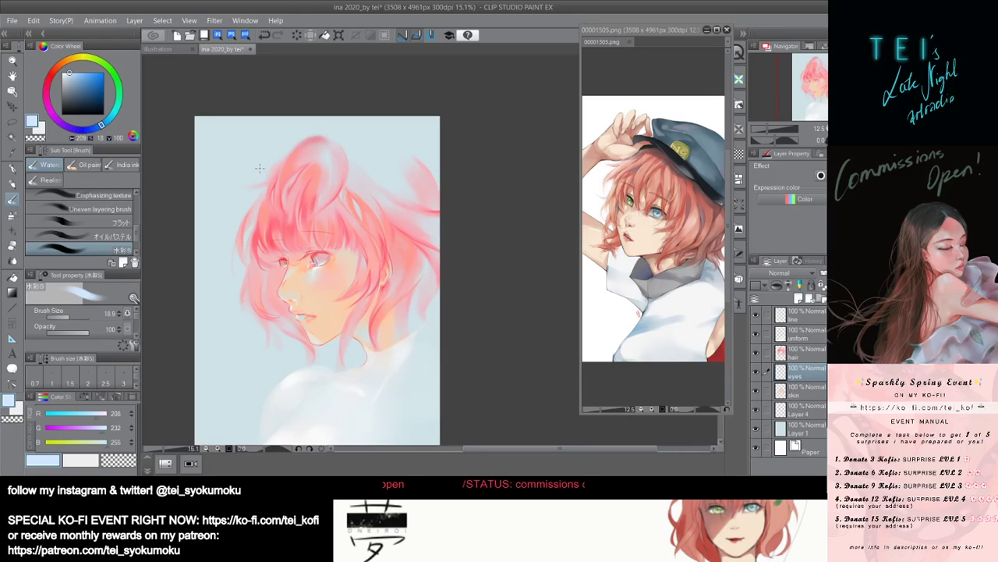
Sample blue-grey (R 131, G 146, B 166) from the near iris and shade the iris at brush size 36.1.
alt+click(318, 261)
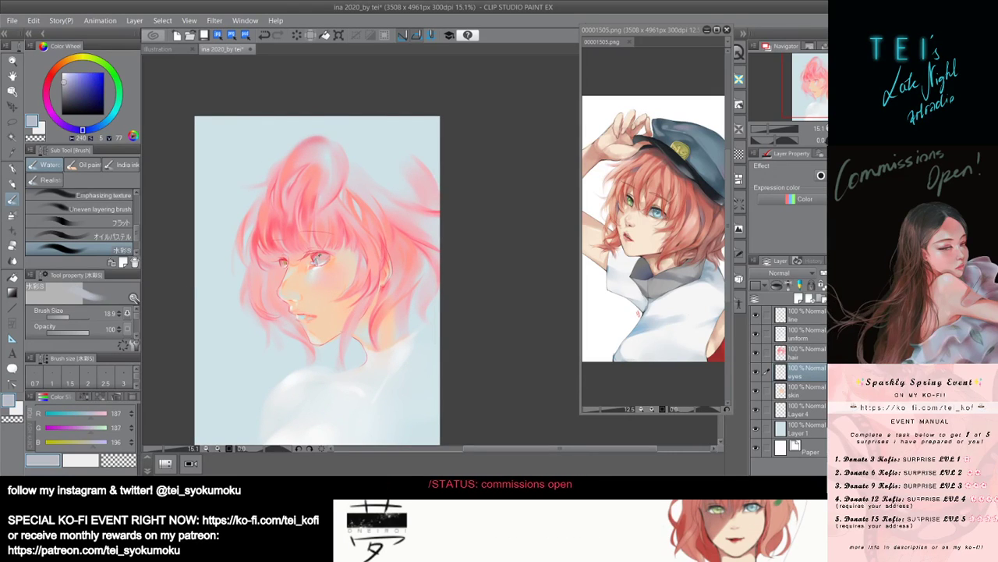
alt+click(316, 261)
alt+click(318, 260)
alt+click(318, 262)
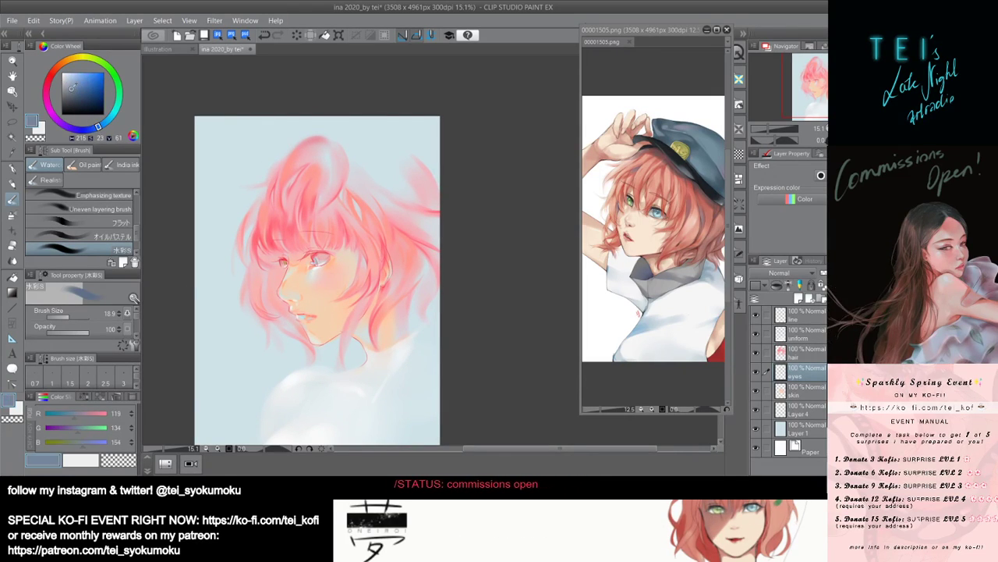
alt+click(318, 261)
drag(320, 264, 322, 269)
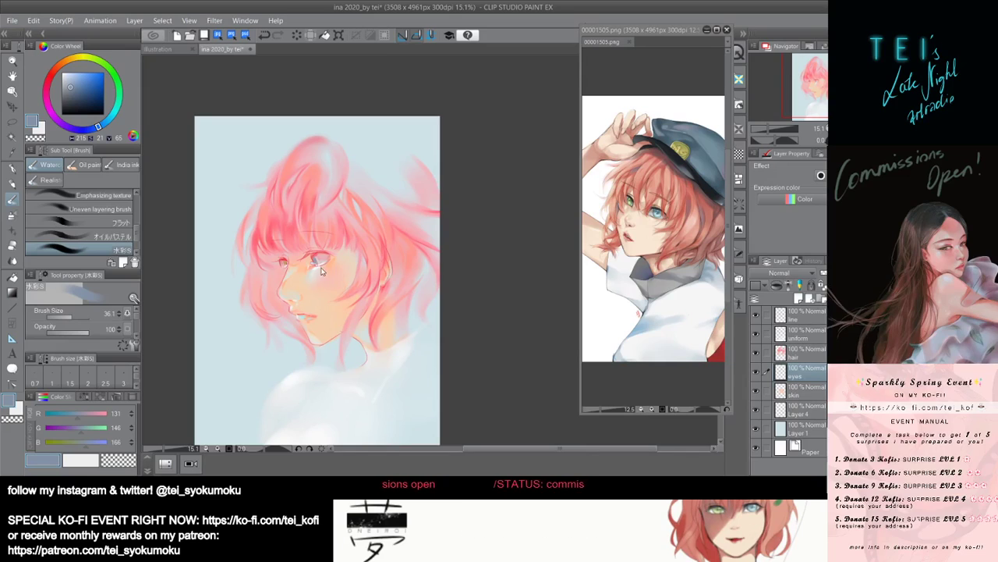
key(bracketleft)
key(bracketright)
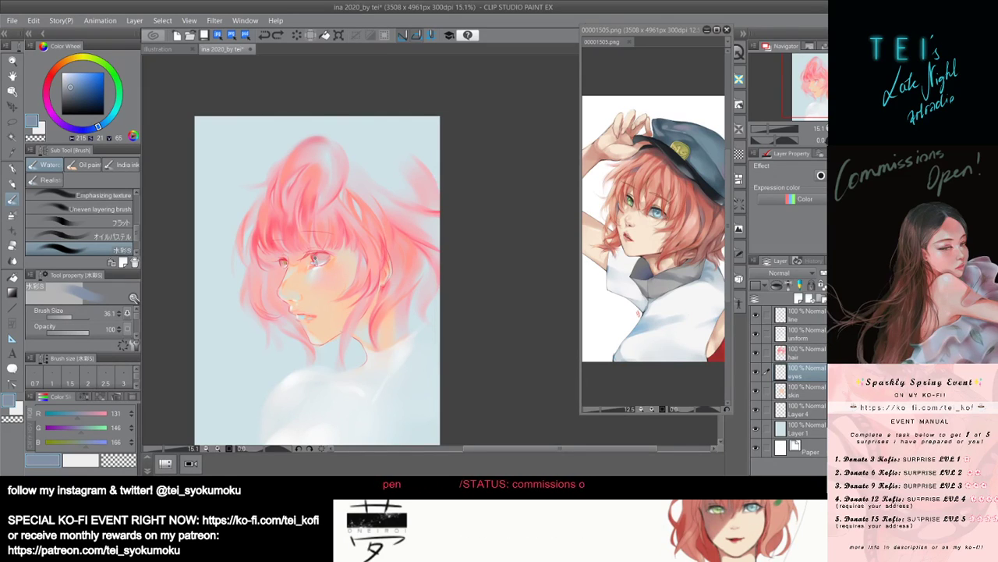
Undo the last stroke and tint the near iris with saturated blue (R 105, G 159, B 233) at brush size 31.8.
scroll(394, 347, down, 2)
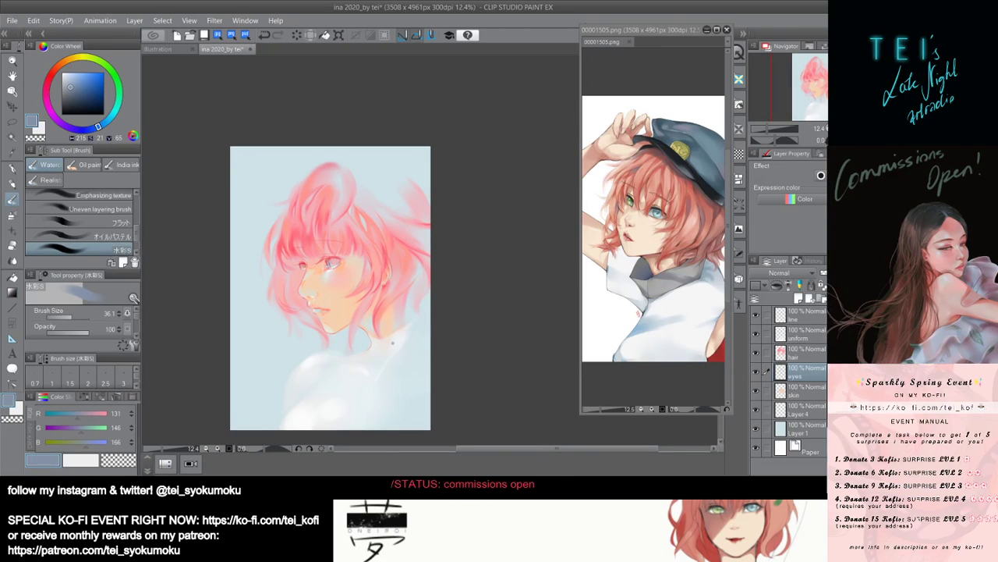
scroll(382, 331, up, 1)
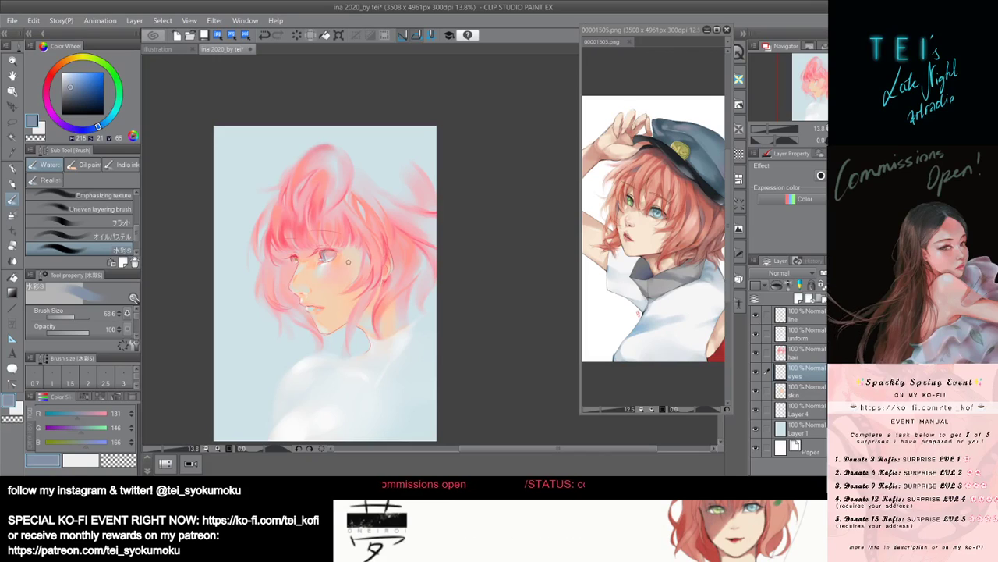
key(ctrl+z)
key(bracketleft)
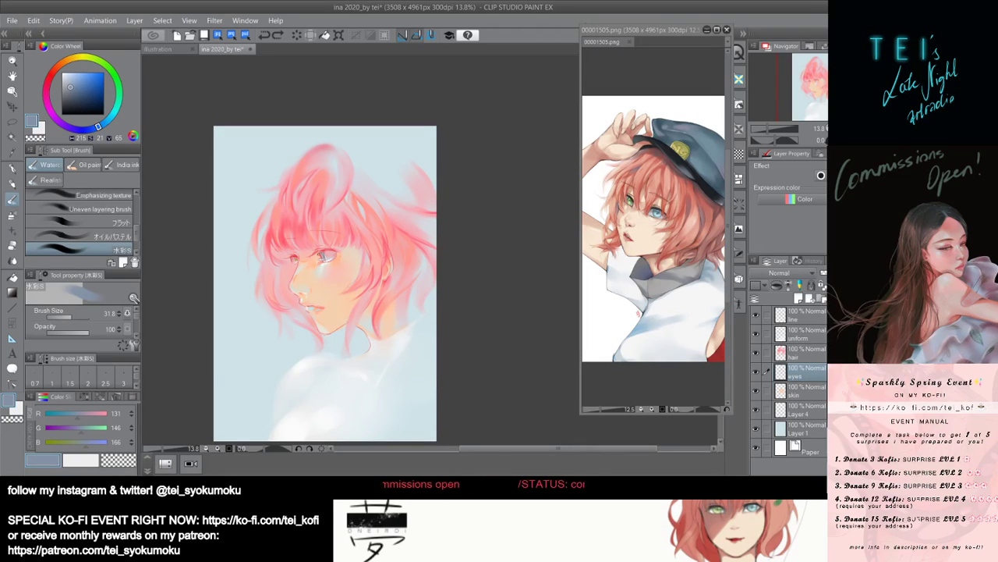
click(80, 78)
click(84, 76)
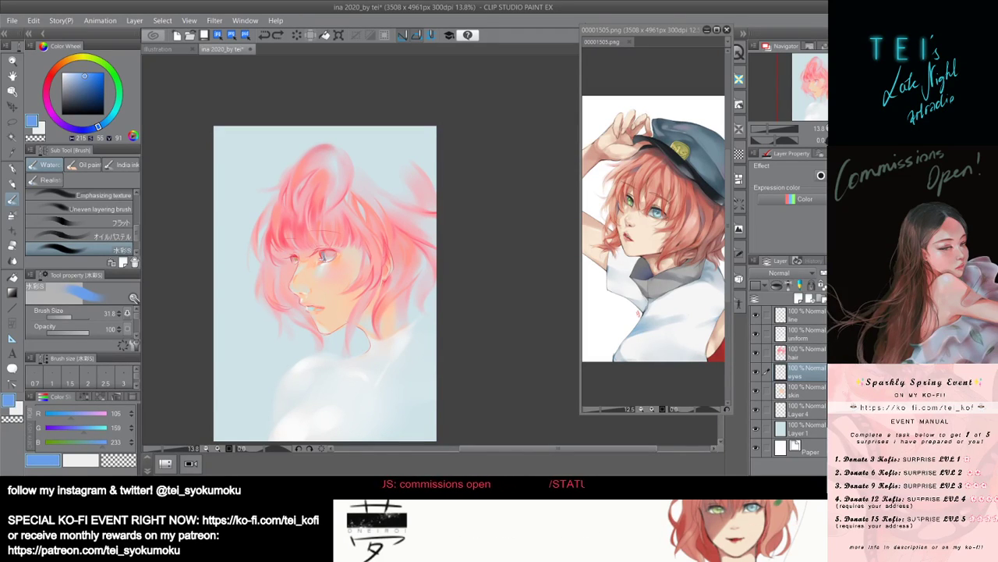
drag(321, 252, 323, 259)
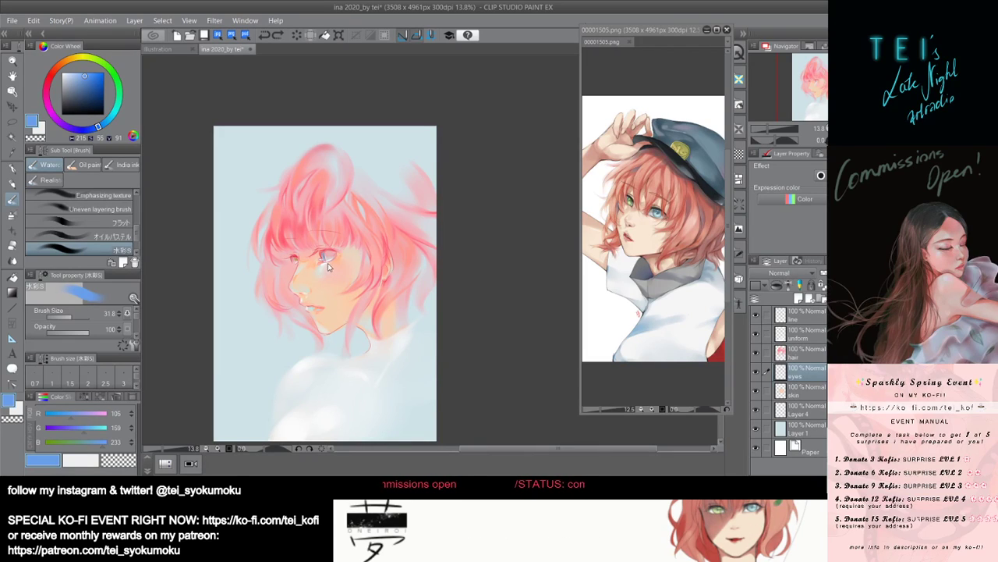
Lighten the blue to R 140, G 188, B 255 and rework the near iris, undoing the first stroke.
drag(85, 78, 80, 72)
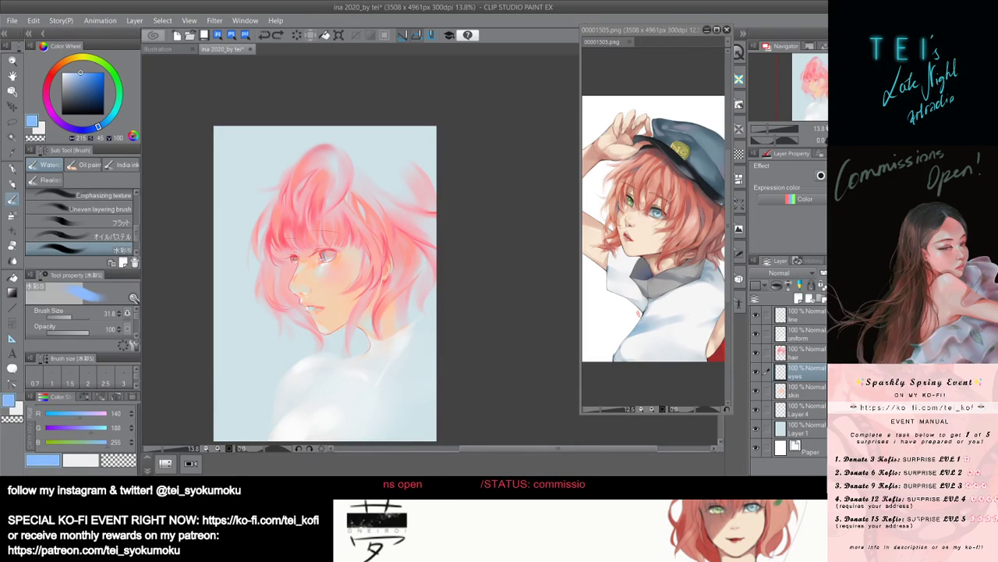
drag(323, 252, 328, 267)
key(ctrl+z)
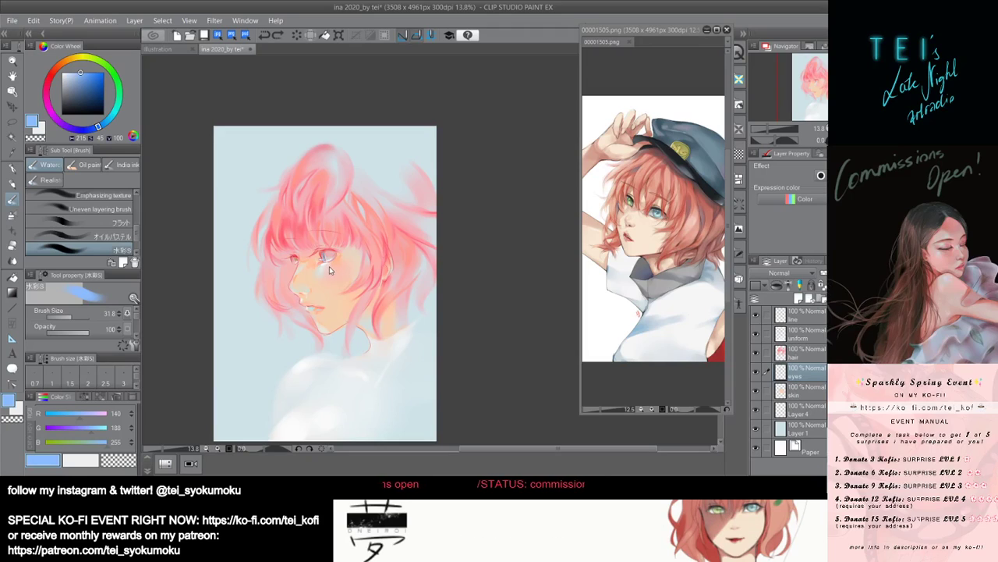
drag(321, 259, 323, 263)
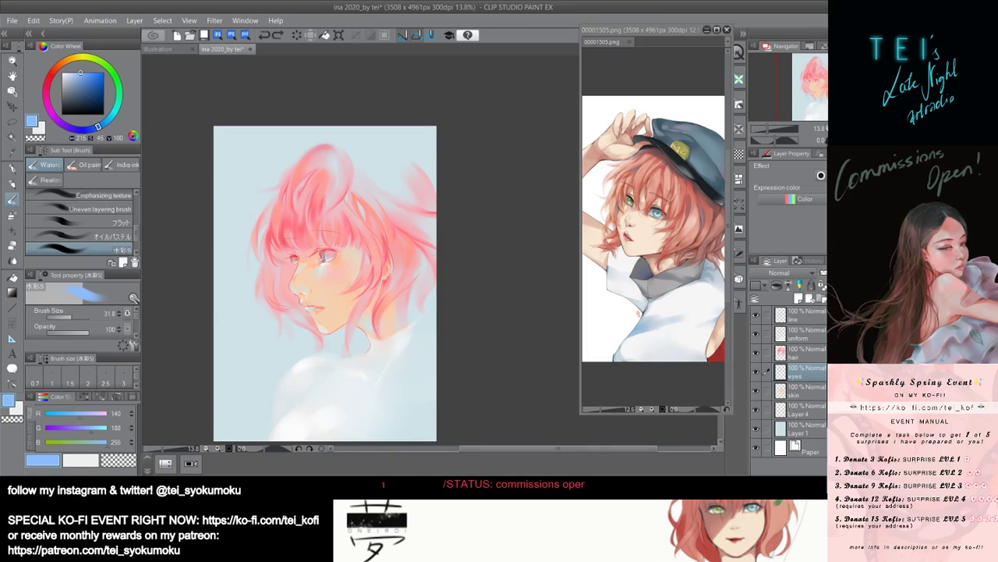
Strengthen the near iris with vivid blue (R 95, G 162, B 255), varying the brush size from 17.4 to 68.6.
click(88, 73)
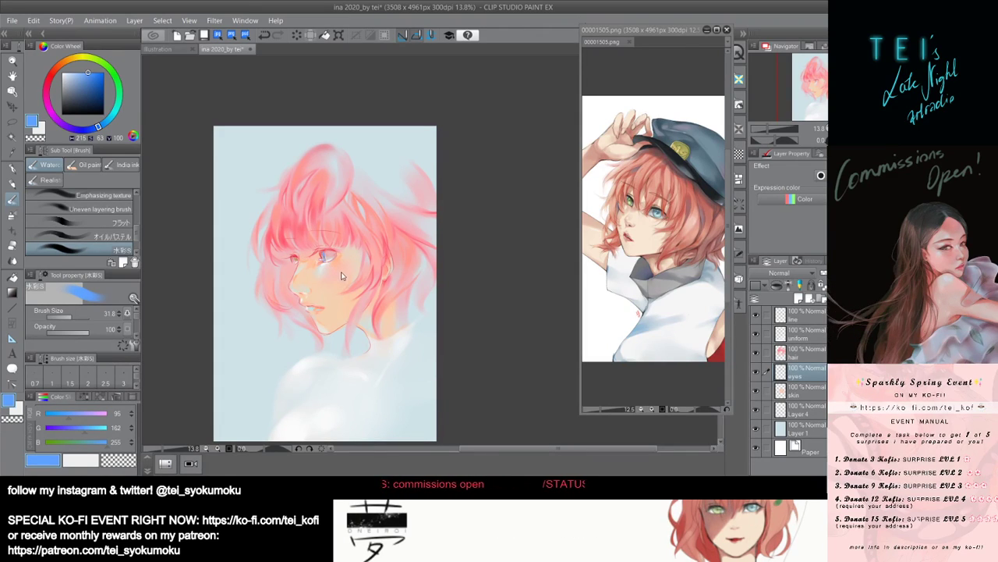
key(bracketleft)
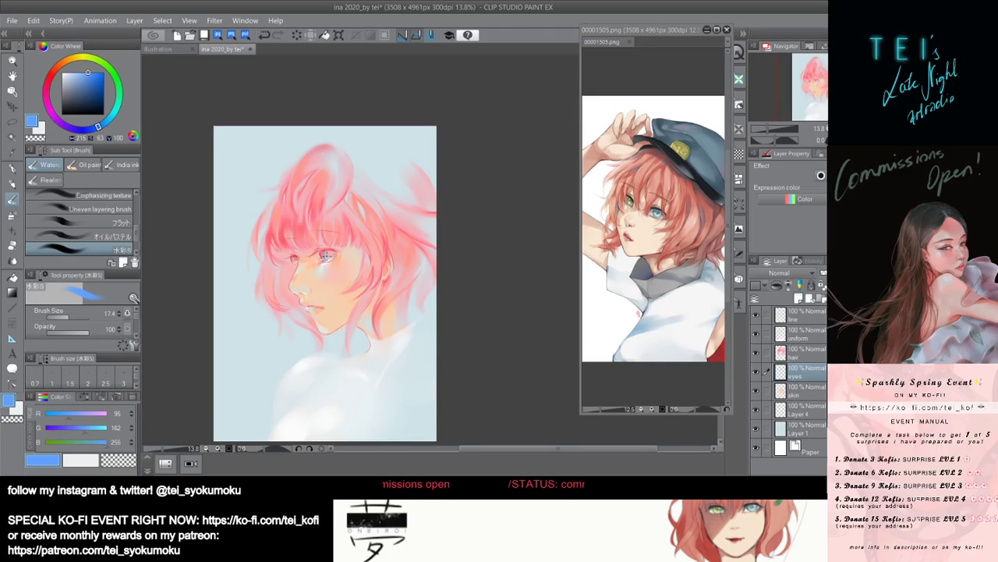
key(bracketright)
key(bracketright)
key(bracketright)
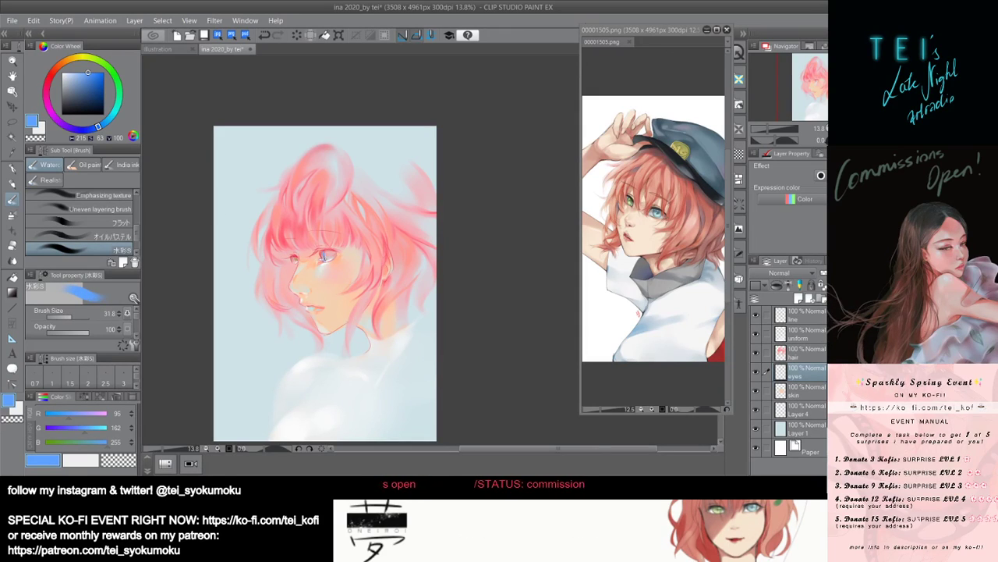
key(bracketright)
key(bracketright)
key(bracketright)
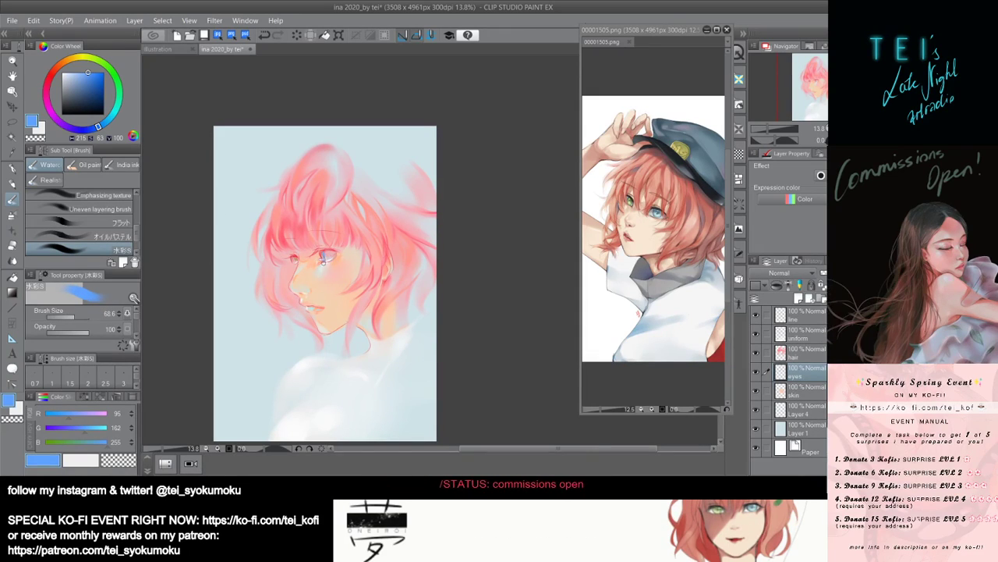
Refine the near iris with finer vivid blue strokes at brush sizes 12.8 and 20.4.
scroll(333, 262, up, 4)
scroll(334, 260, down, 2)
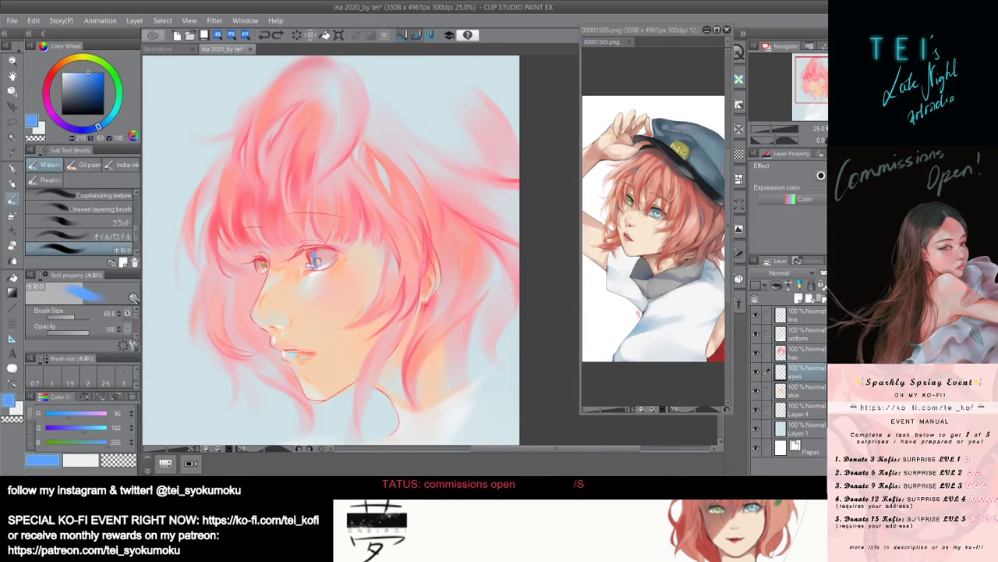
key(bracketleft)
key(bracketleft)
key(bracketleft)
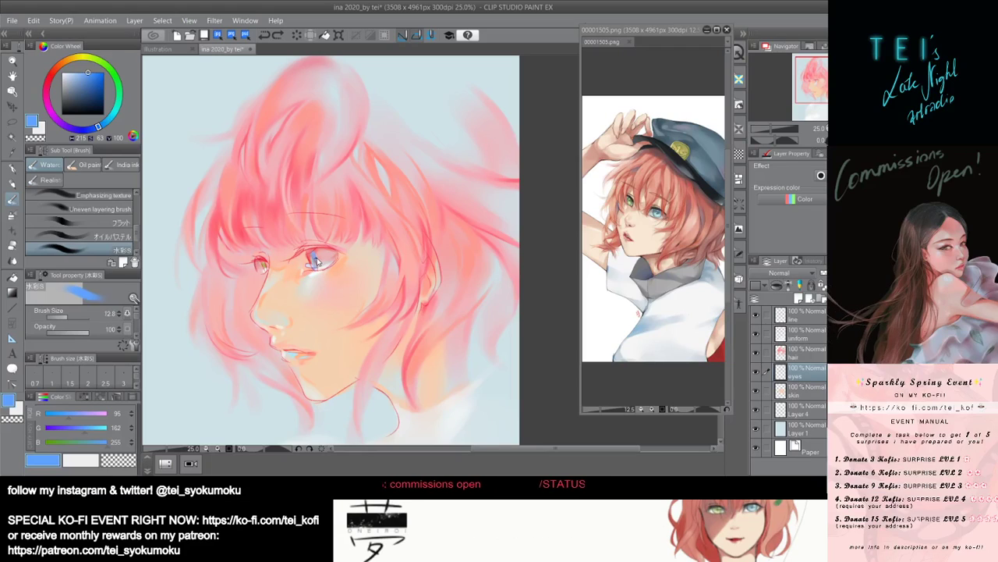
key(bracketleft)
key(bracketleft)
key(bracketleft)
key(bracketleft)
key(bracketright)
key(bracketright)
key(bracketright)
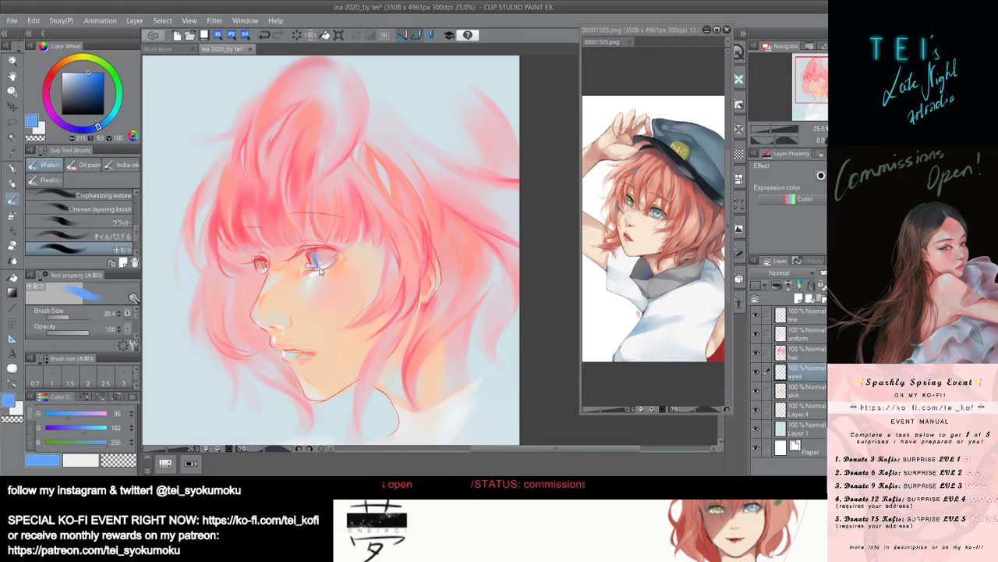
Try another blue stroke on the near iris and undo the latest strokes there.
scroll(312, 285, down, 2)
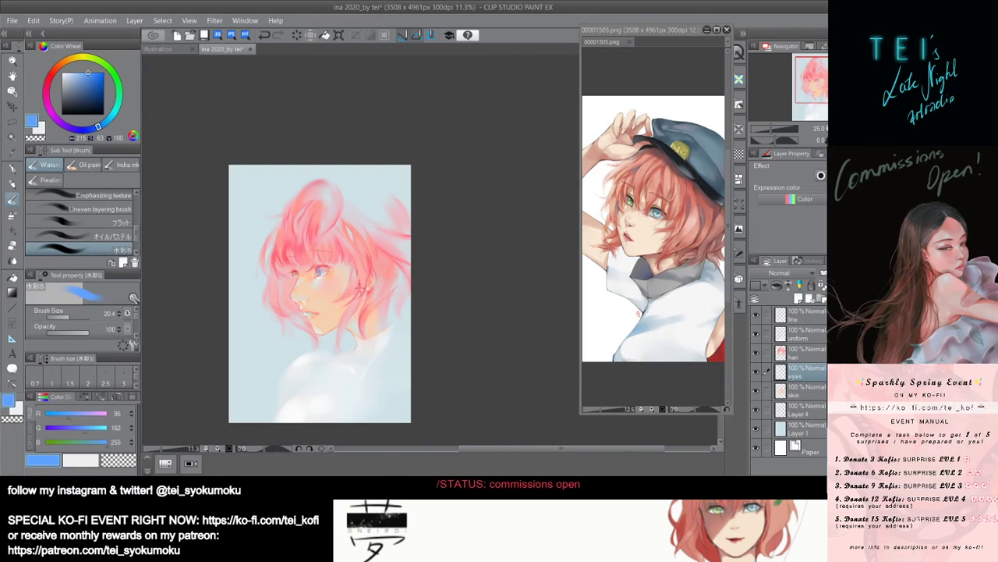
scroll(333, 353, up, 2)
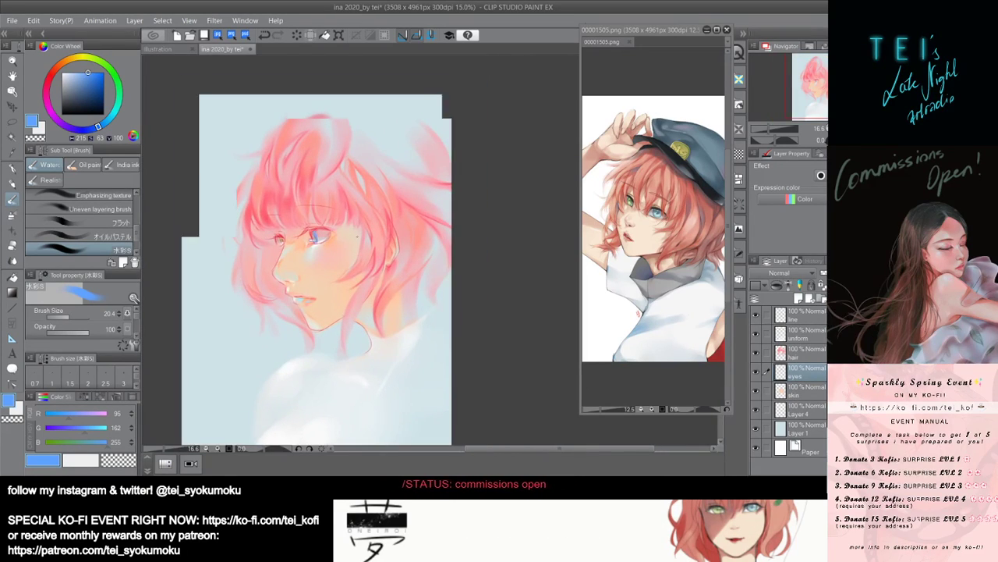
key(ctrl+z)
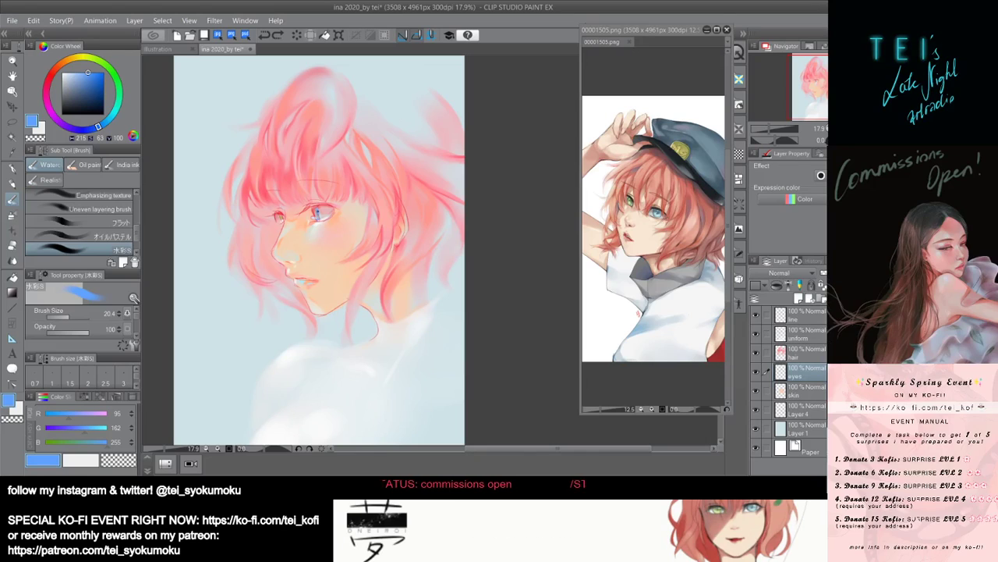
drag(321, 215, 322, 224)
key(ctrl+z)
key(ctrl+z)
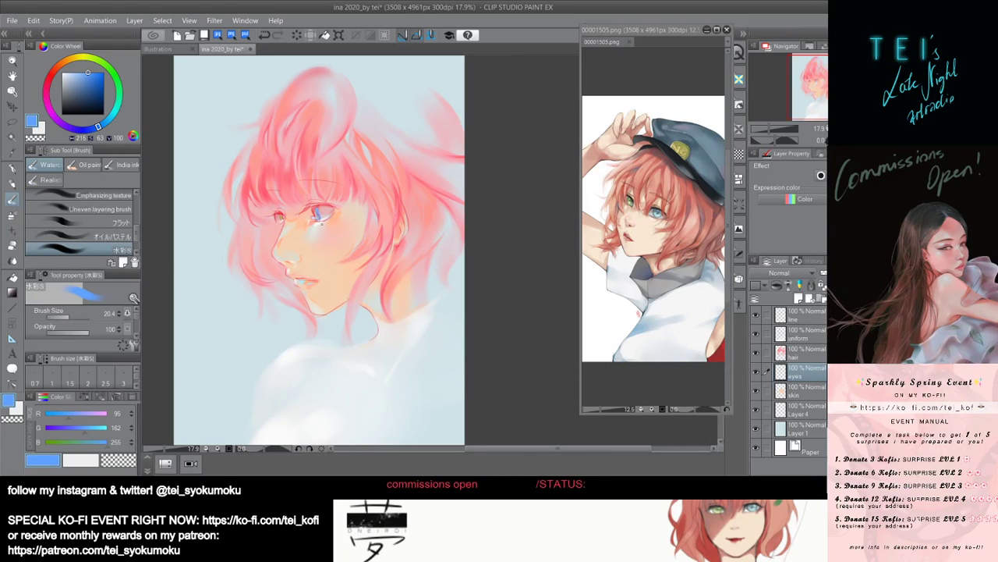
Touch up the near eye with sampled off-white (R 238, G 234, B 236) and muted pinks (R 234, G 177, B 181; R 219, G 137, B 143).
alt+click(328, 216)
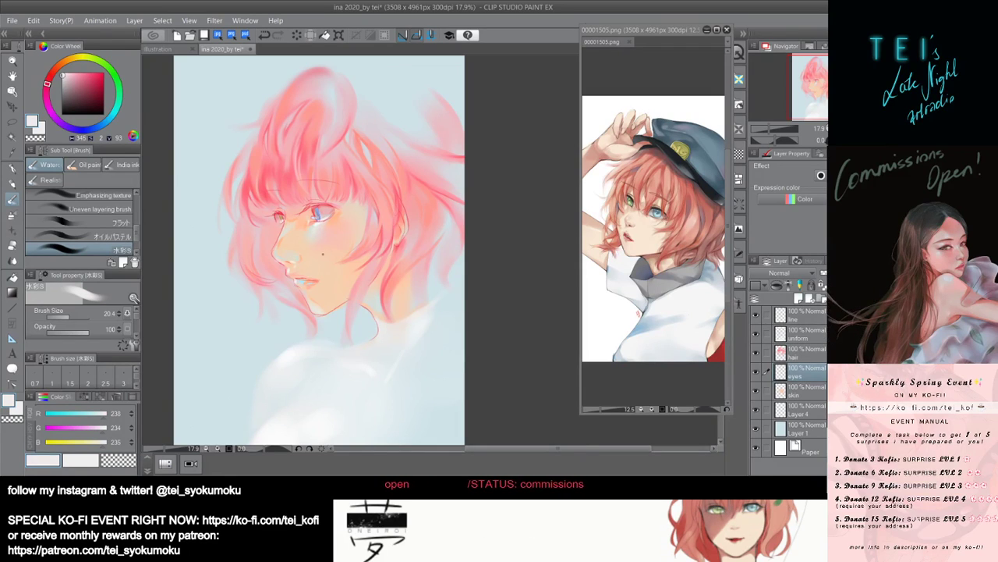
key(ctrl+minus)
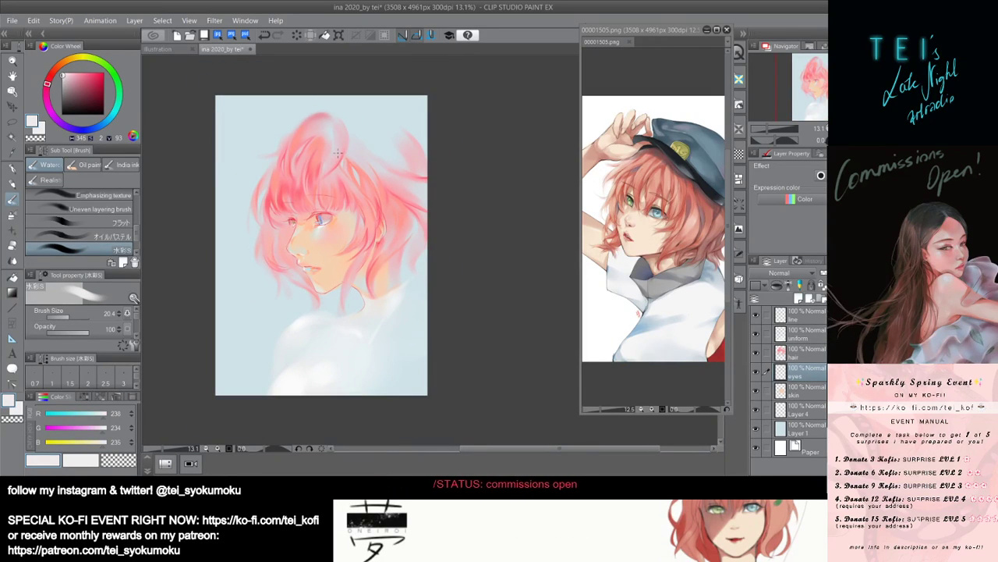
scroll(336, 153, up, 1)
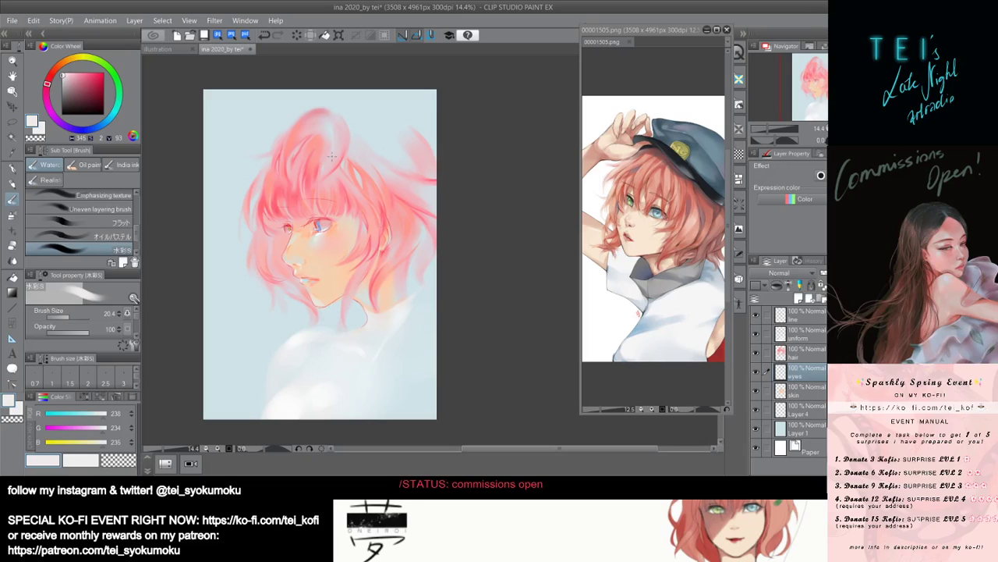
alt+click(329, 219)
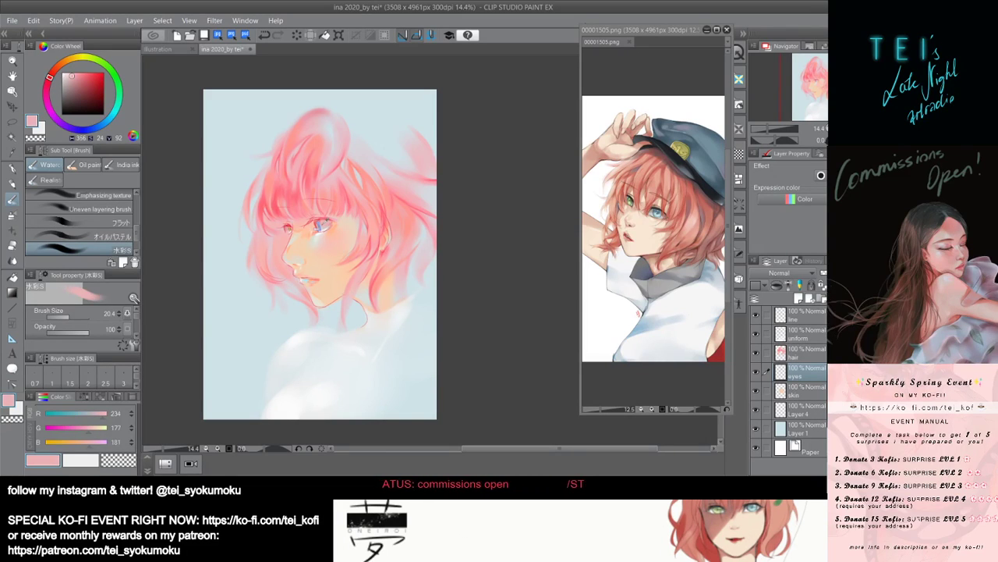
alt+click(330, 228)
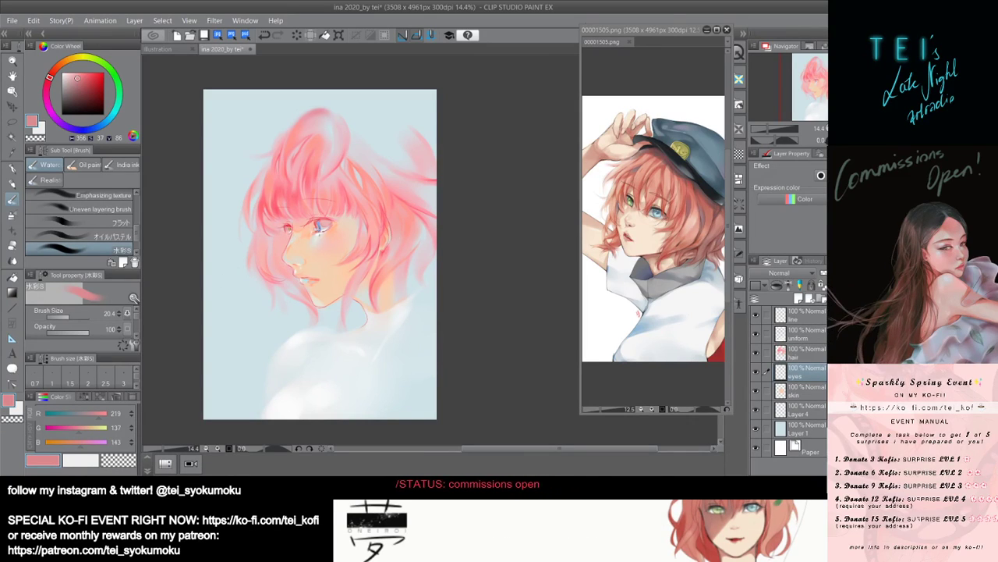
scroll(383, 193, up, 3)
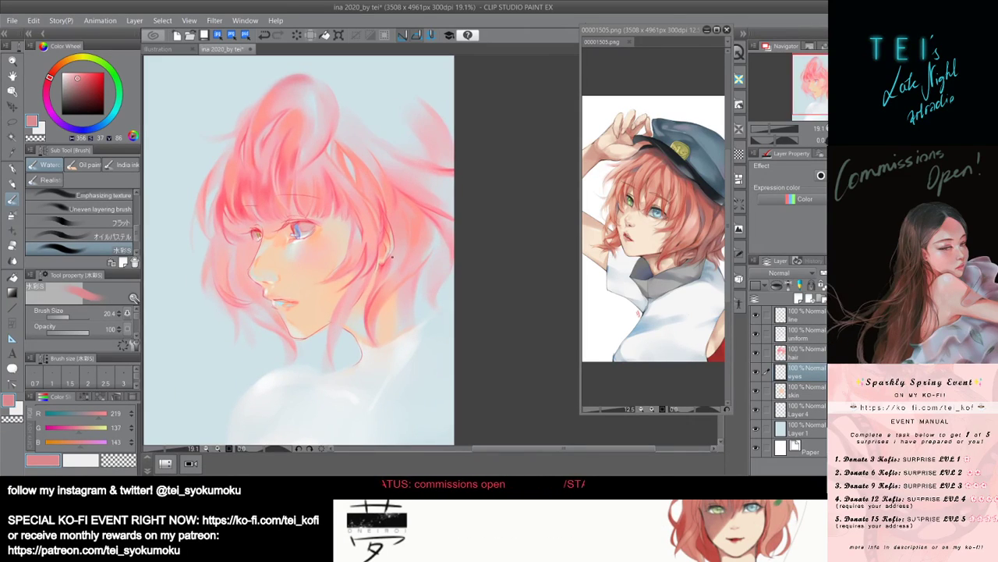
scroll(390, 235, down, 2)
scroll(379, 195, up, 1)
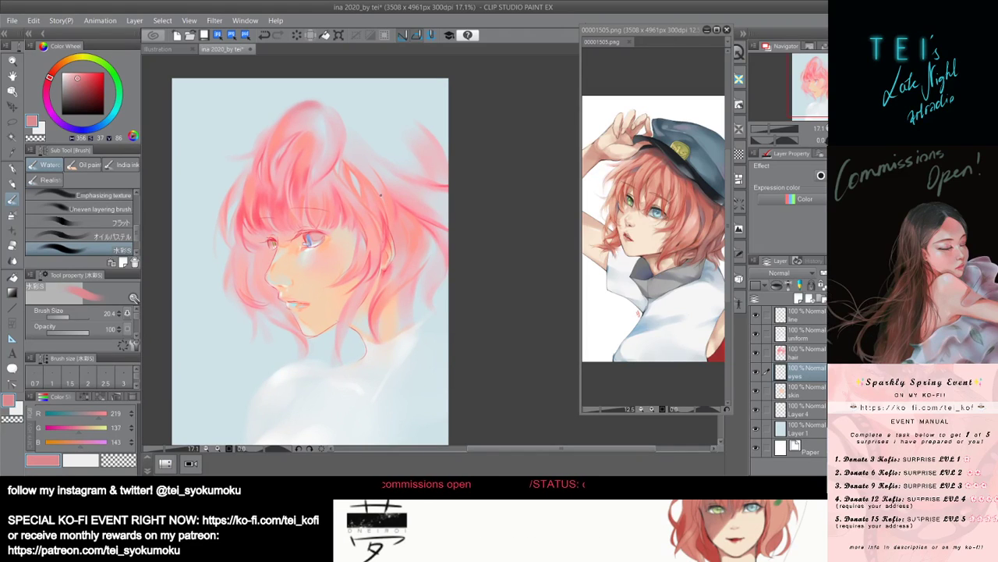
On the skin layer, shade beside the near eye with sampled peach (R 255, G 184, B 146) at brush sizes 221.4 and 196.3.
click(801, 394)
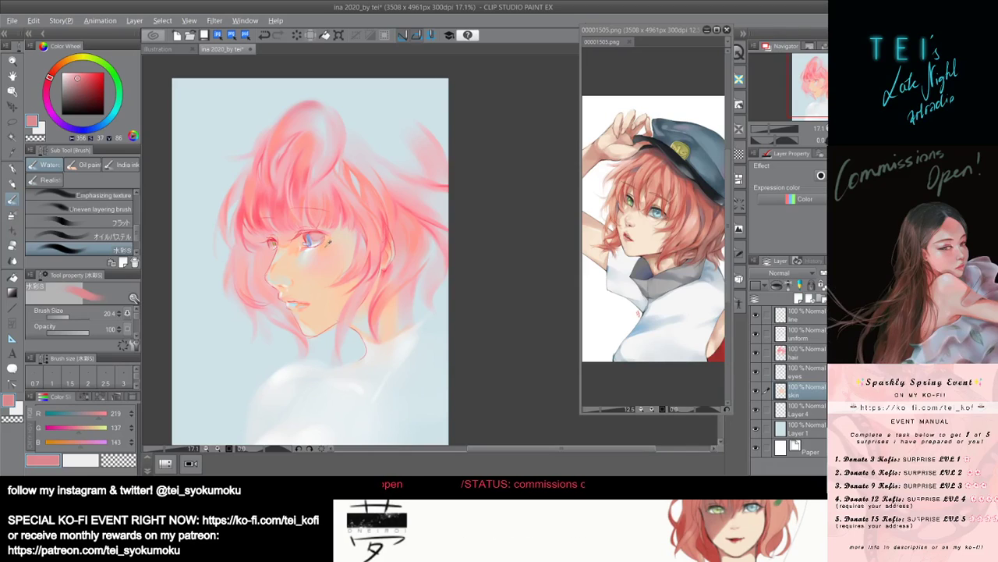
alt+click(320, 268)
drag(342, 251, 335, 244)
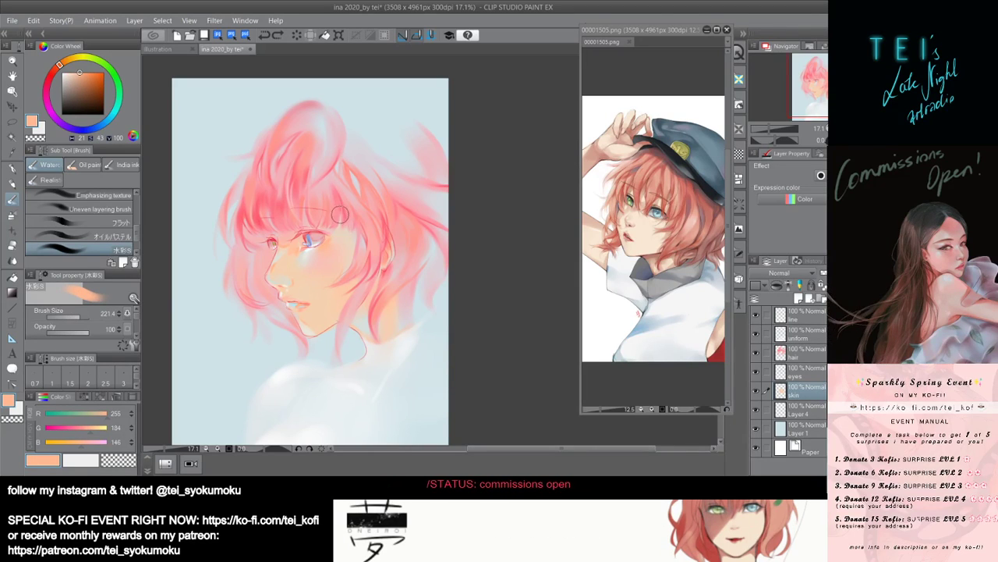
scroll(334, 290, down, 1)
scroll(332, 292, down, 1)
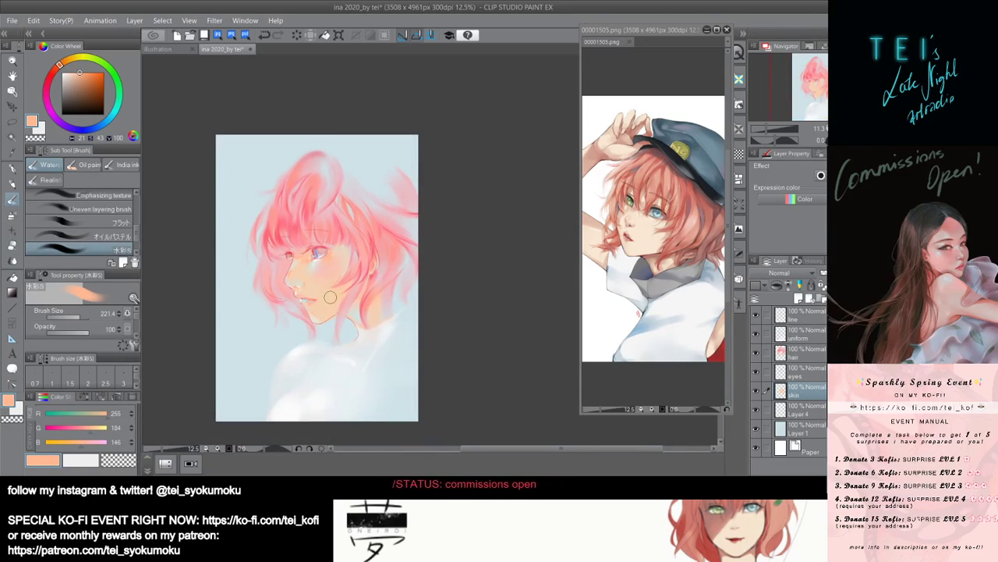
drag(333, 251, 333, 258)
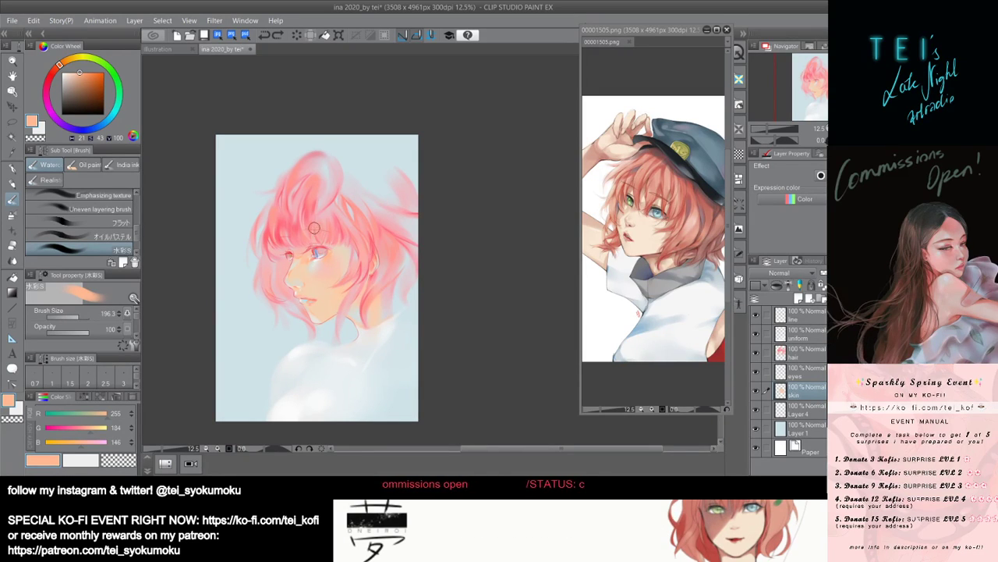
Mix a saturated orange (R 250, G 128, B 90), try shading the neck and jaw with it, and undo those strokes.
click(86, 80)
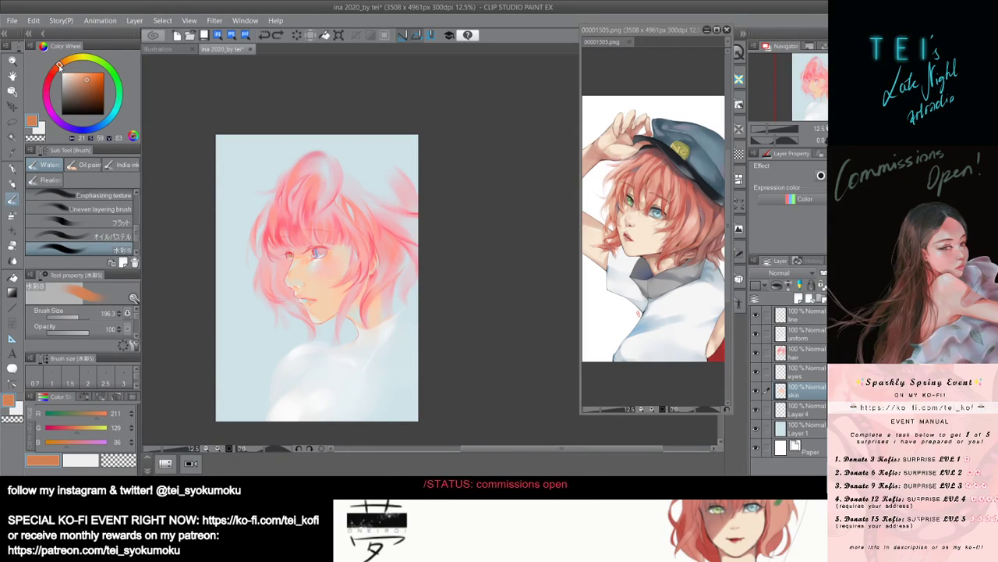
drag(60, 66, 56, 67)
click(88, 73)
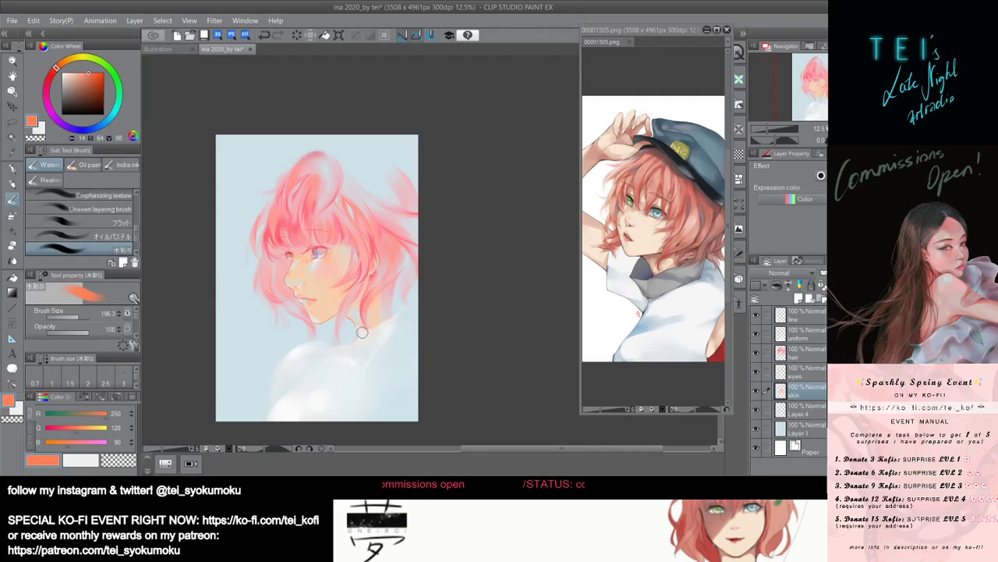
drag(354, 317, 325, 309)
key(bracketright)
key(ctrl+z)
key(ctrl+z)
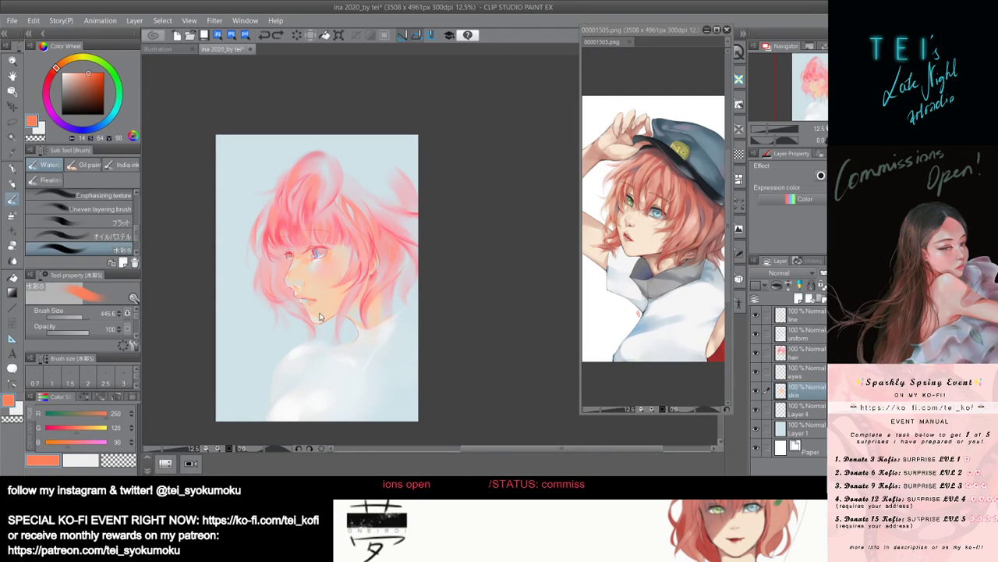
Shade the cheek and nose area with orange tones, reducing the brush size to 138.5 and 69.5.
key(bracketleft)
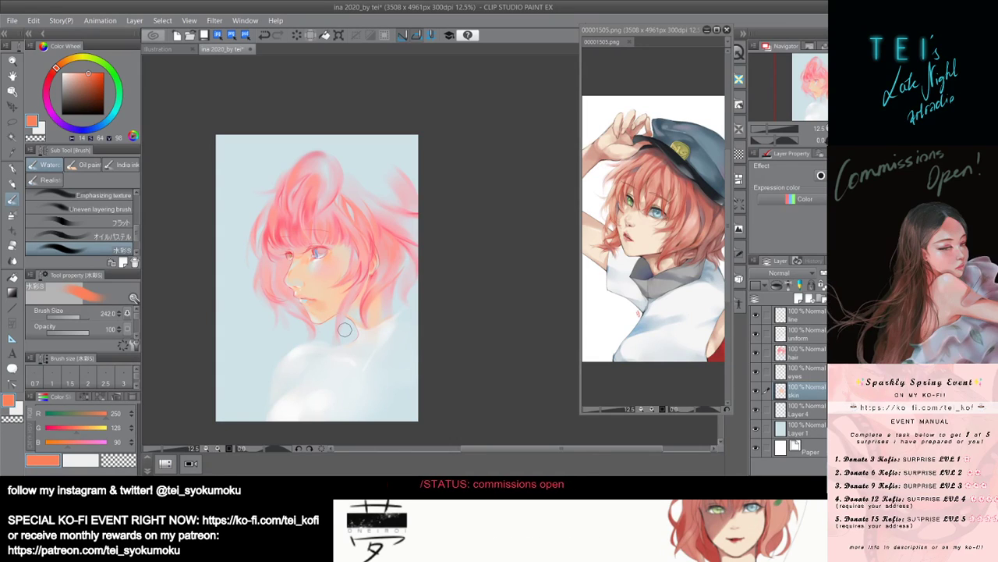
scroll(347, 320, down, 1)
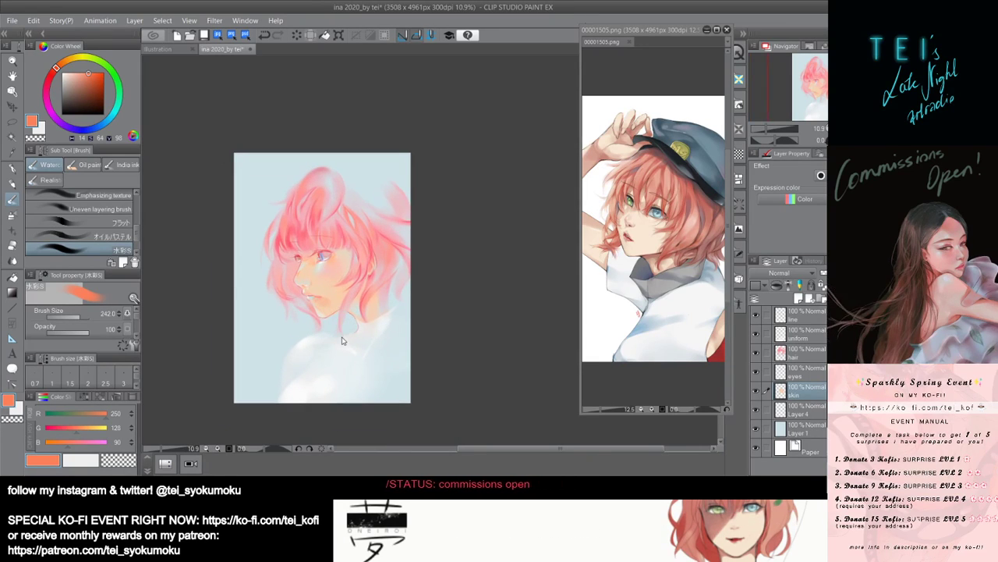
key(bracketleft)
drag(329, 271, 313, 284)
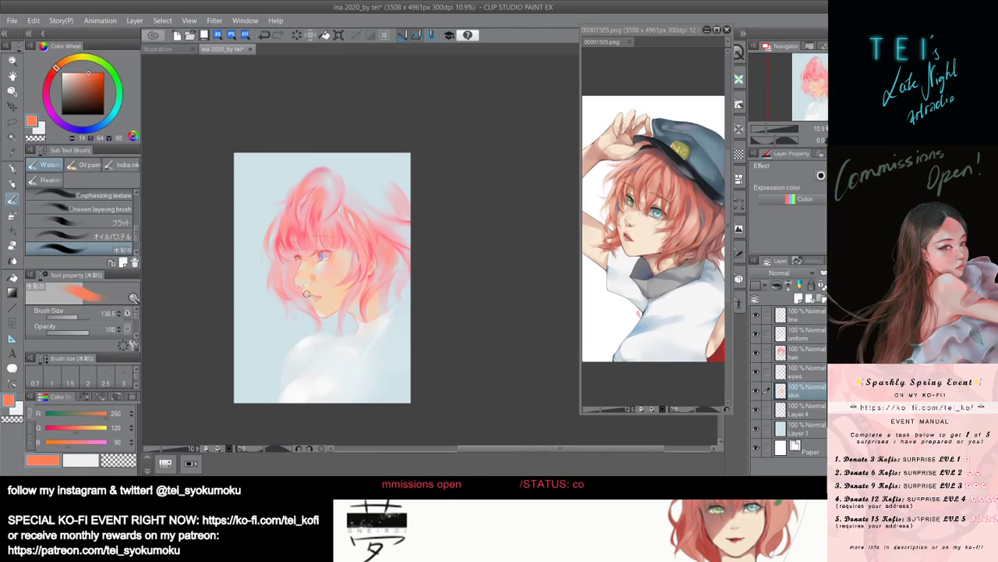
drag(311, 279, 312, 278)
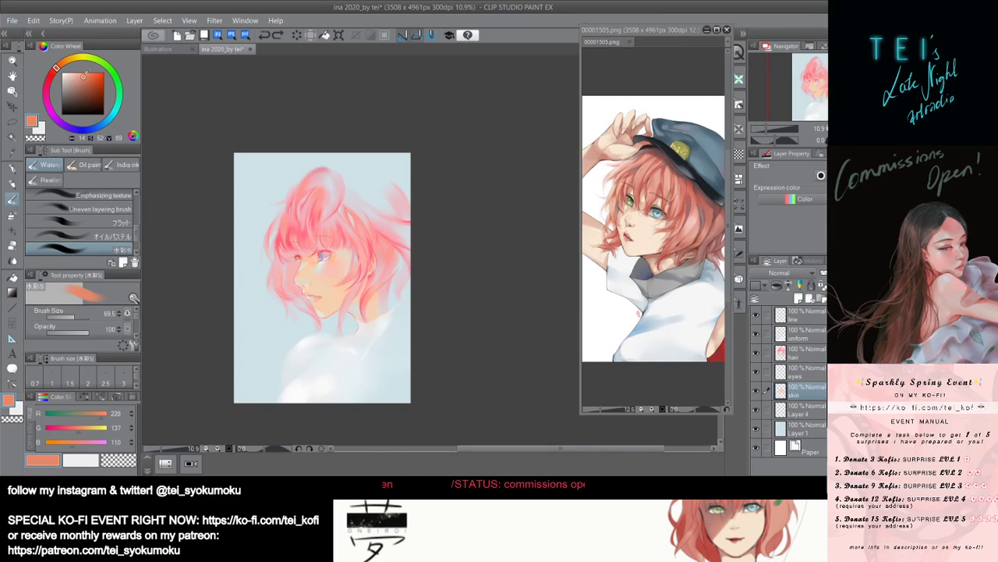
Undo the last stroke and rework the nose and cheek on the skin layer with sampled peach (R 255, G 163, B 136) at brush sizes 69.5 and 238.4.
alt+click(308, 256)
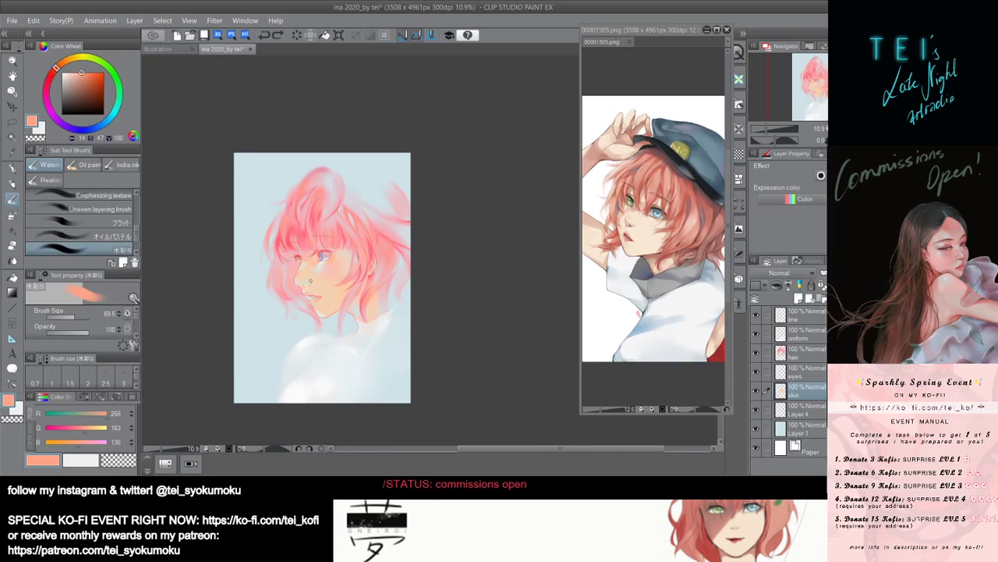
key(ctrl+z)
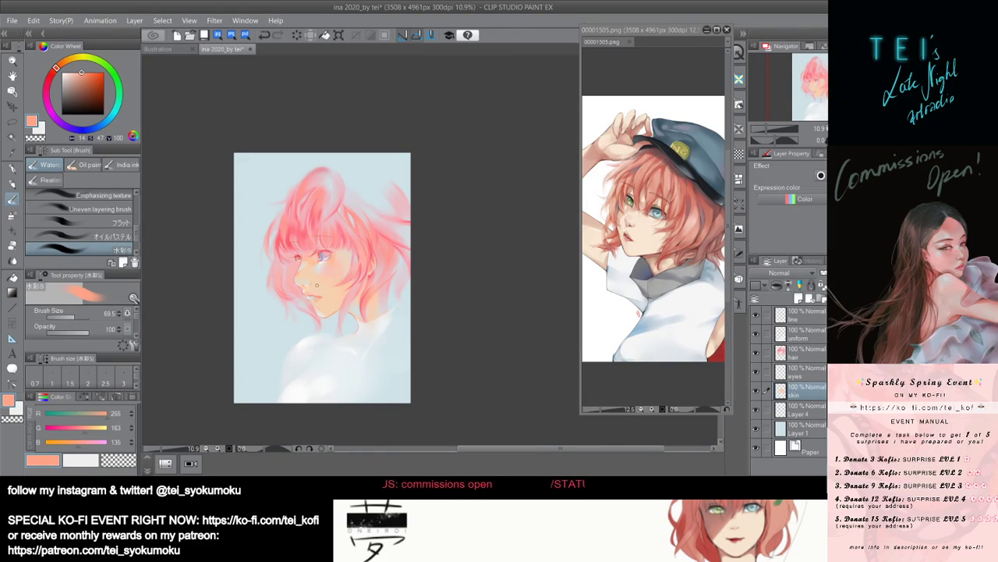
mouse_move(317, 284)
mouse_down()
mouse_move(339, 267)
mouse_move(313, 283)
mouse_up()
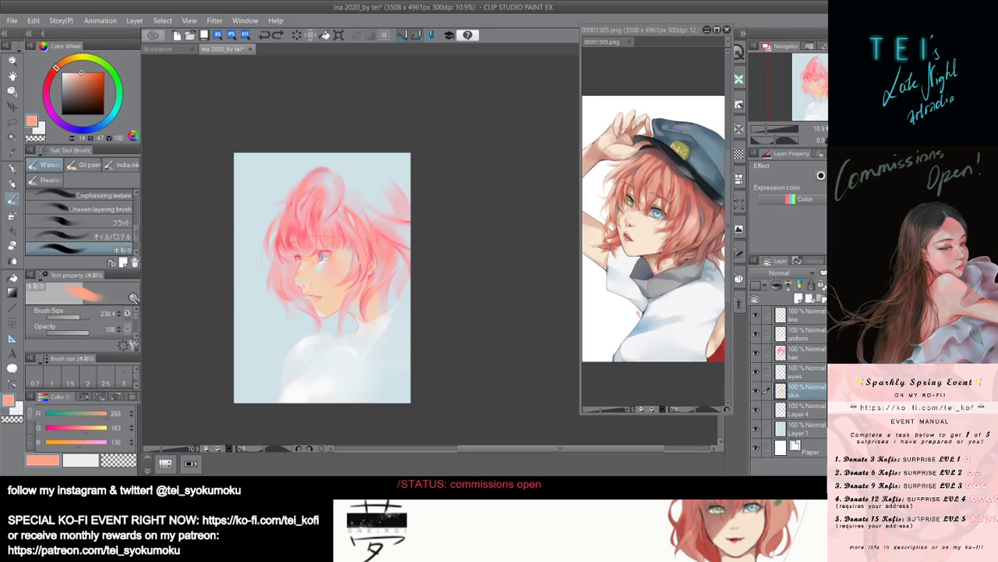
click(803, 353)
click(815, 392)
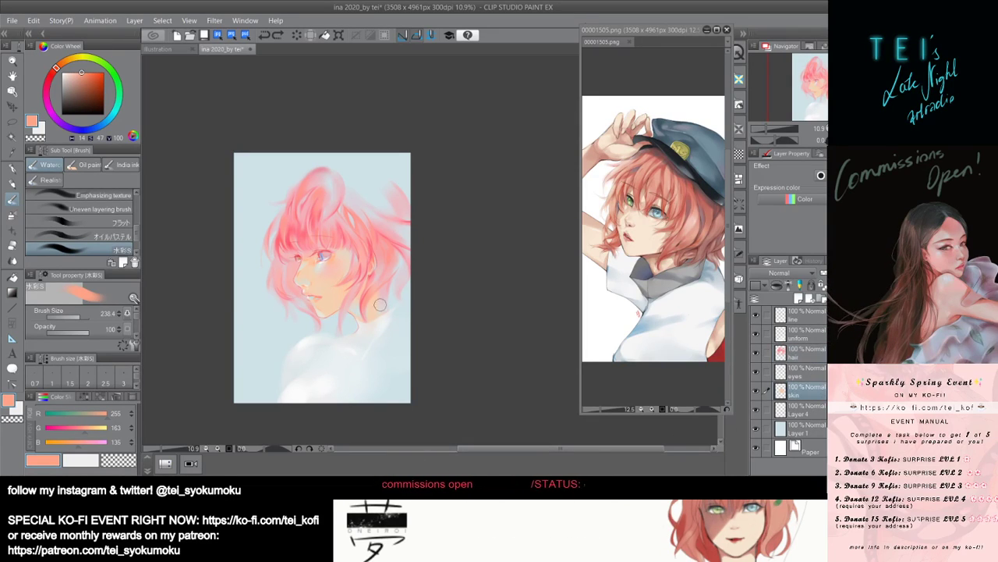
drag(336, 273, 329, 266)
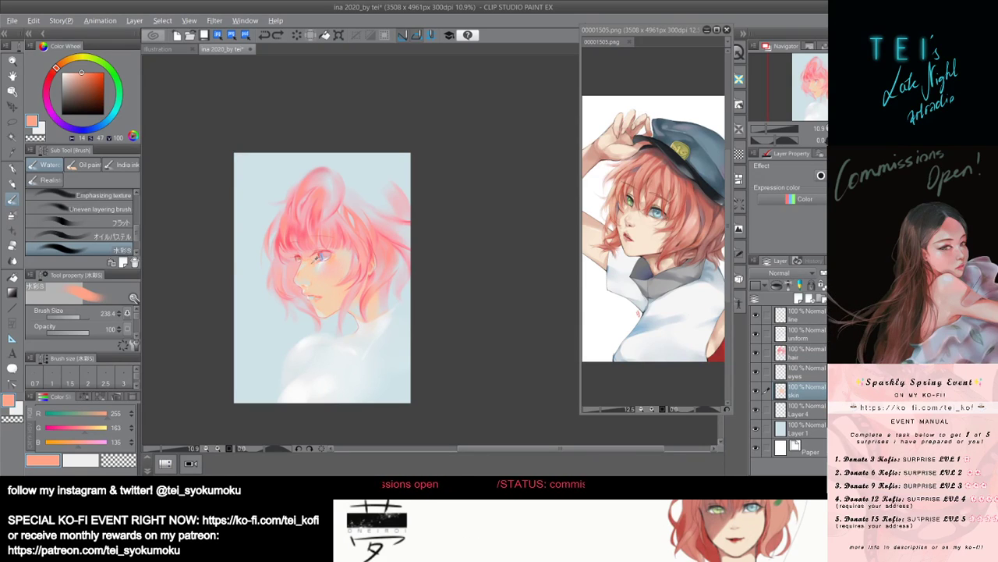
Sample light peach (R 255, G 192, B 156) and soften the cheek, undoing the first stroke and repainting it at brush size 215.6.
alt+click(315, 260)
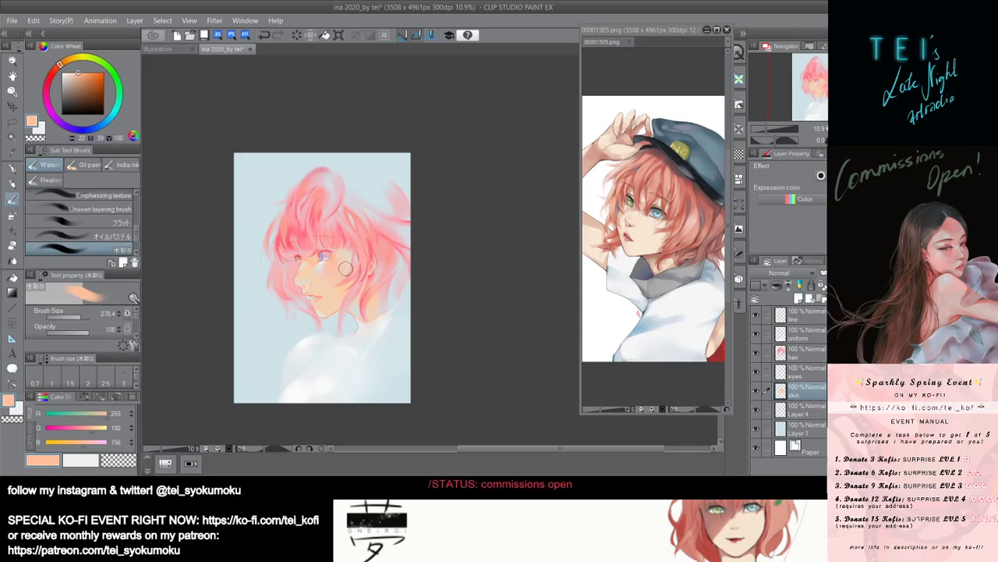
mouse_move(347, 274)
mouse_down()
mouse_move(359, 255)
mouse_move(367, 278)
mouse_move(341, 265)
mouse_up()
key(ctrl+z)
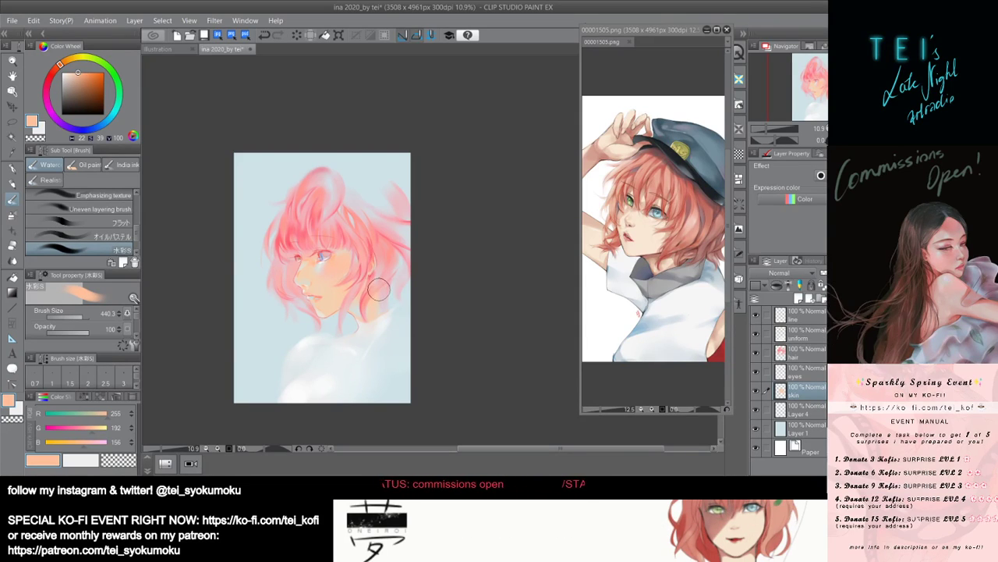
scroll(379, 270, down, 1)
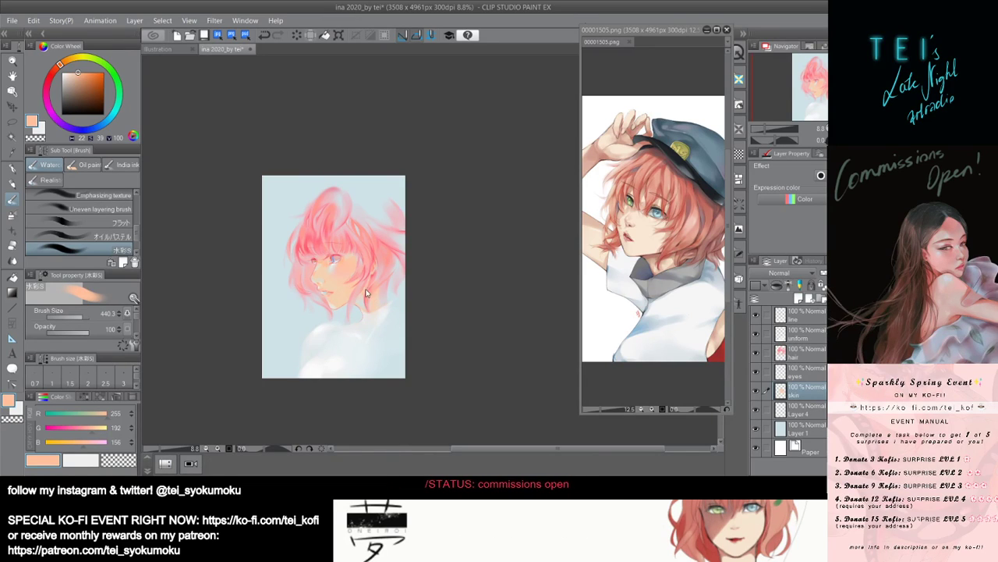
drag(359, 279, 354, 278)
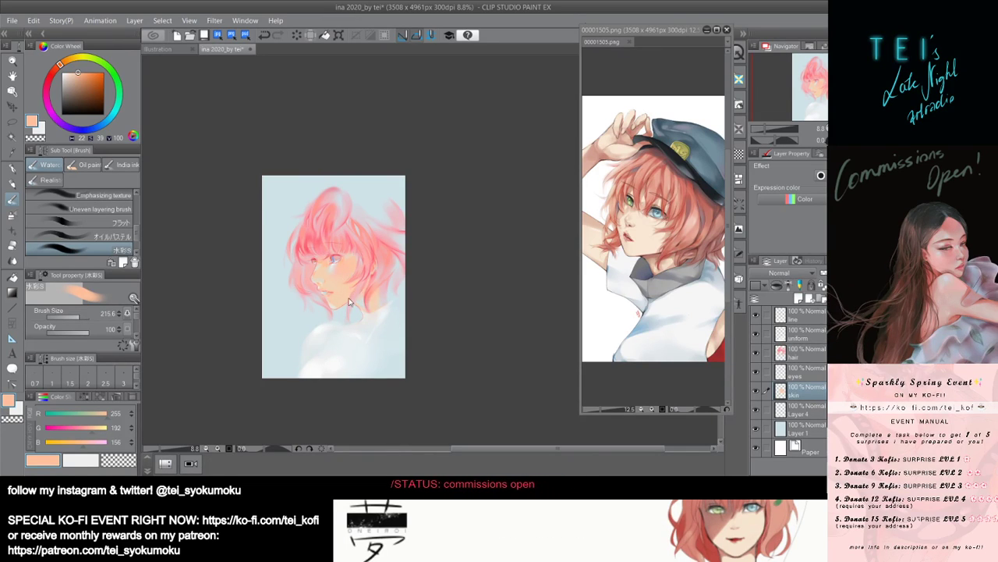
Refine the chin and jaw with finer light peach strokes at brush sizes 84.7 and 52.4.
key(bracketleft)
key(bracketleft)
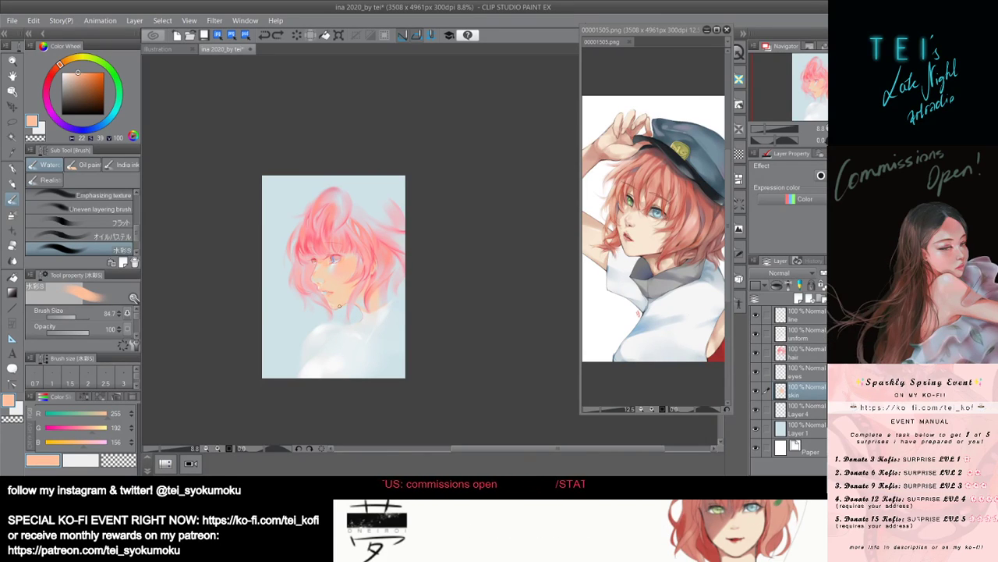
scroll(326, 313, up, 3)
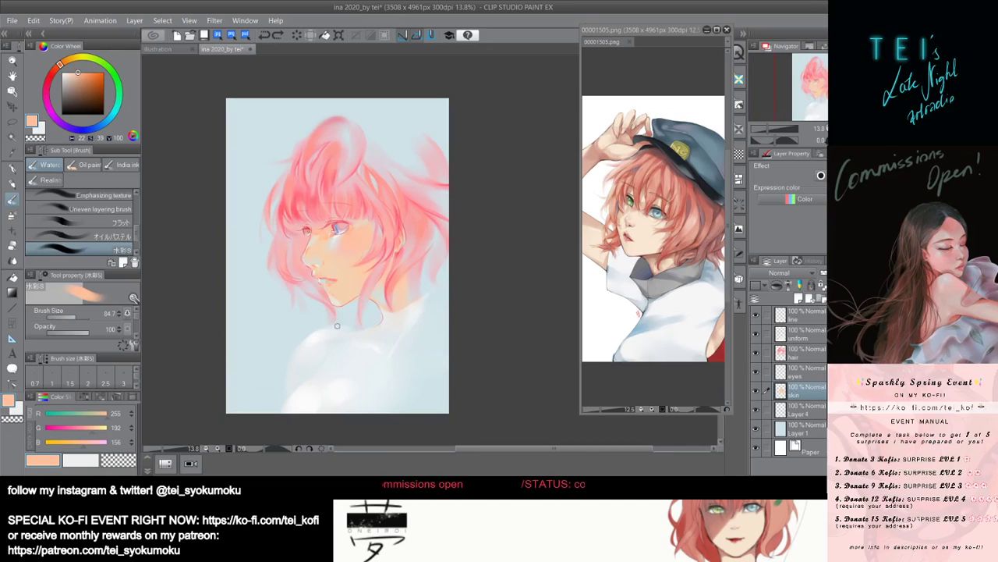
key([)
key([)
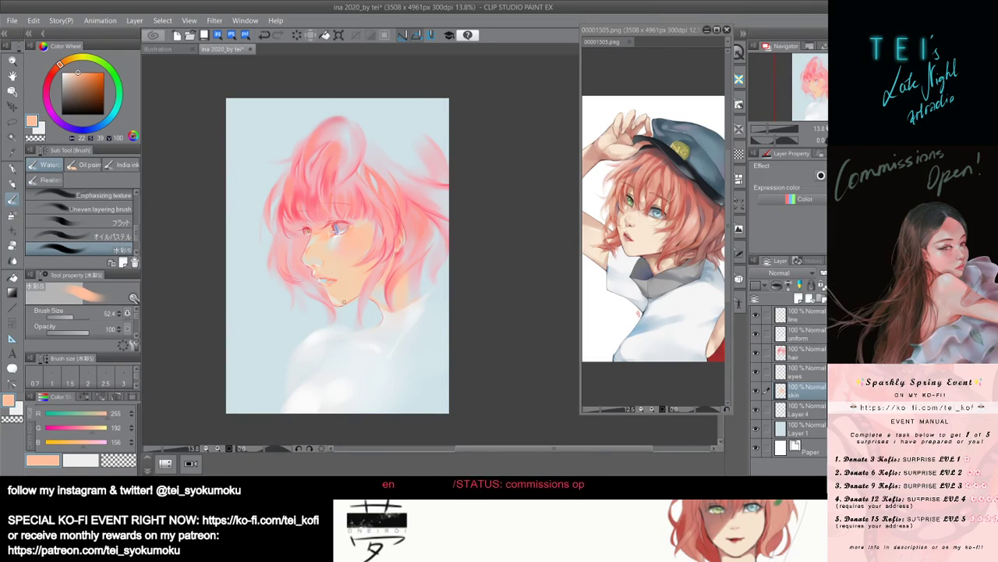
Paint light peach on the neck at brush size 174.0 and undo the extra stroke beside the jaw.
scroll(360, 308, down, 2)
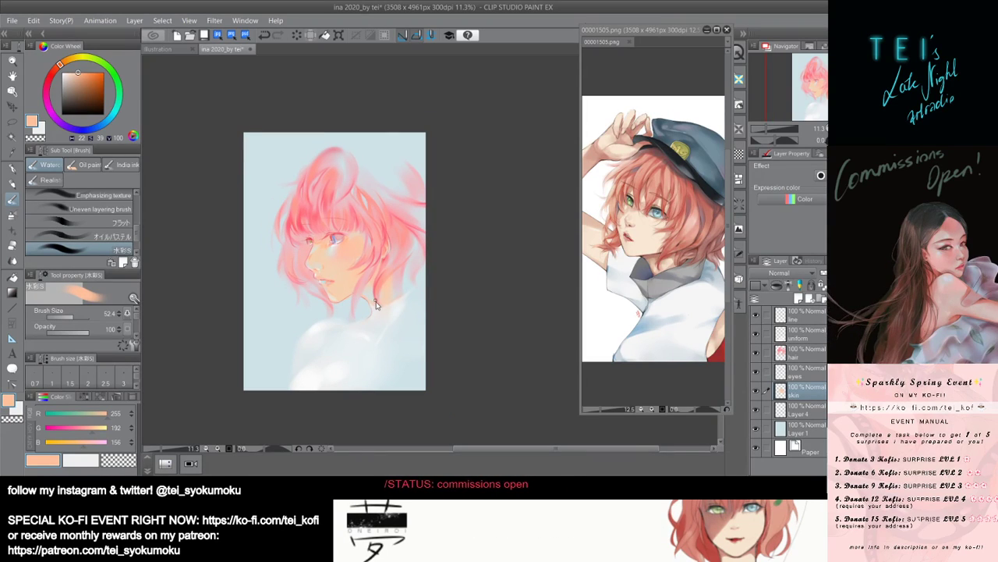
drag(371, 293, 386, 299)
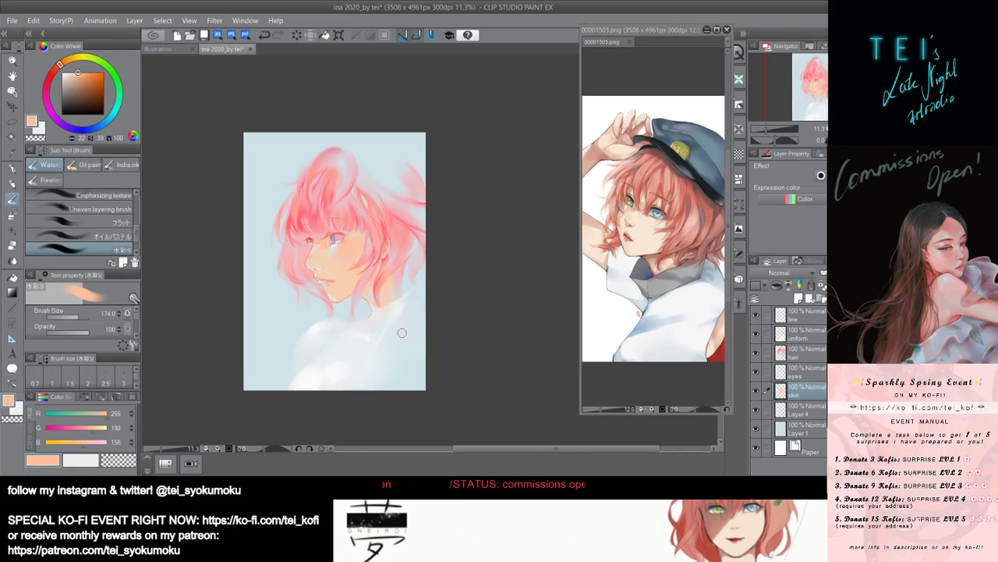
scroll(402, 332, up, 1)
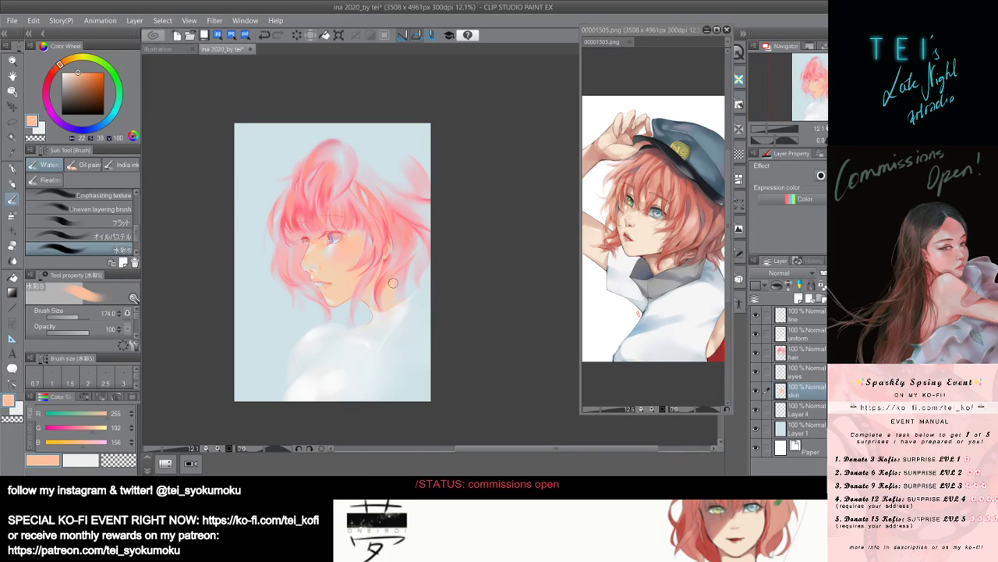
mouse_move(362, 292)
mouse_down()
mouse_move(365, 305)
mouse_move(367, 284)
mouse_move(376, 288)
mouse_up()
key(ctrl+z)
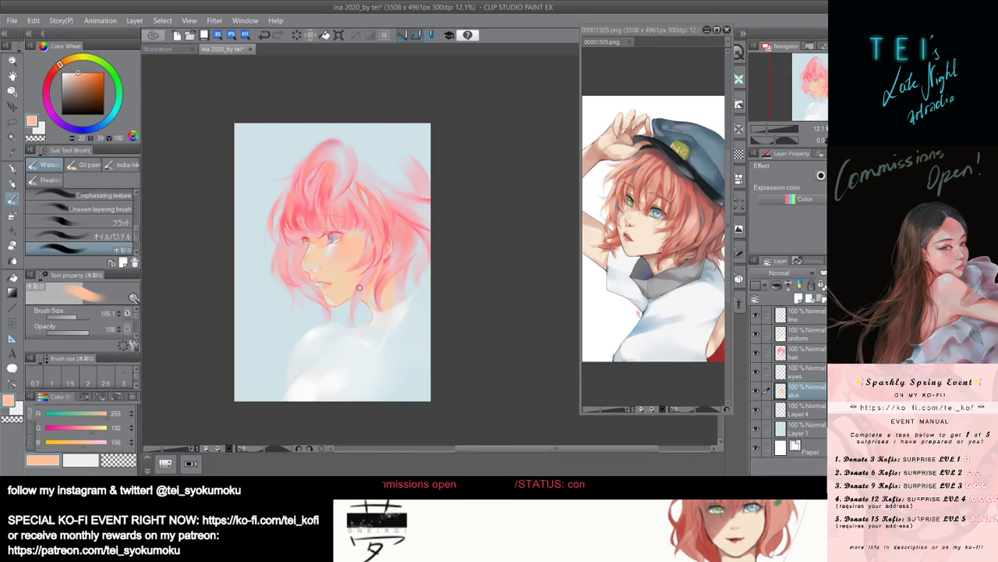
scroll(394, 351, down, 3)
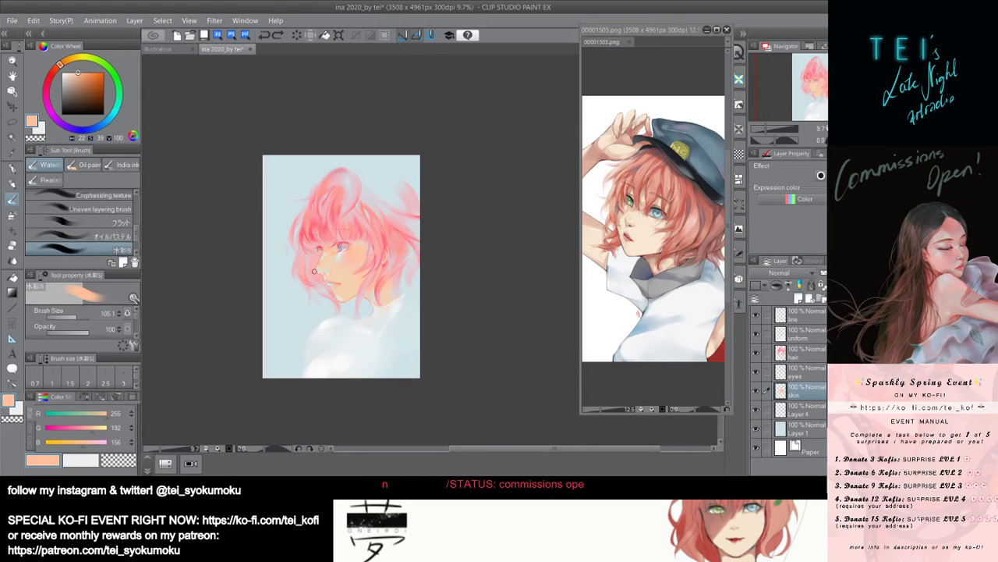
click(80, 73)
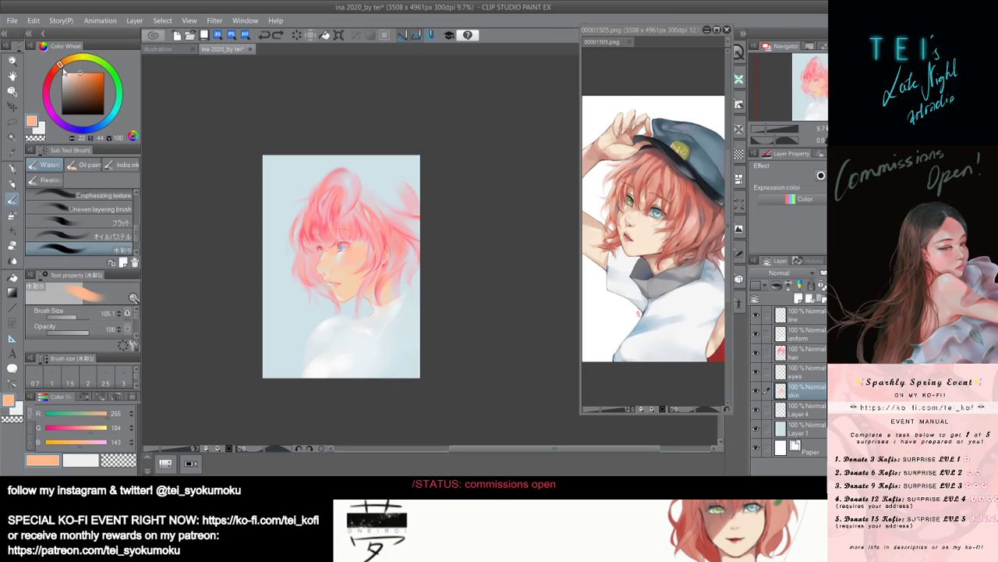
click(58, 66)
drag(379, 263, 380, 284)
key(ctrl+z)
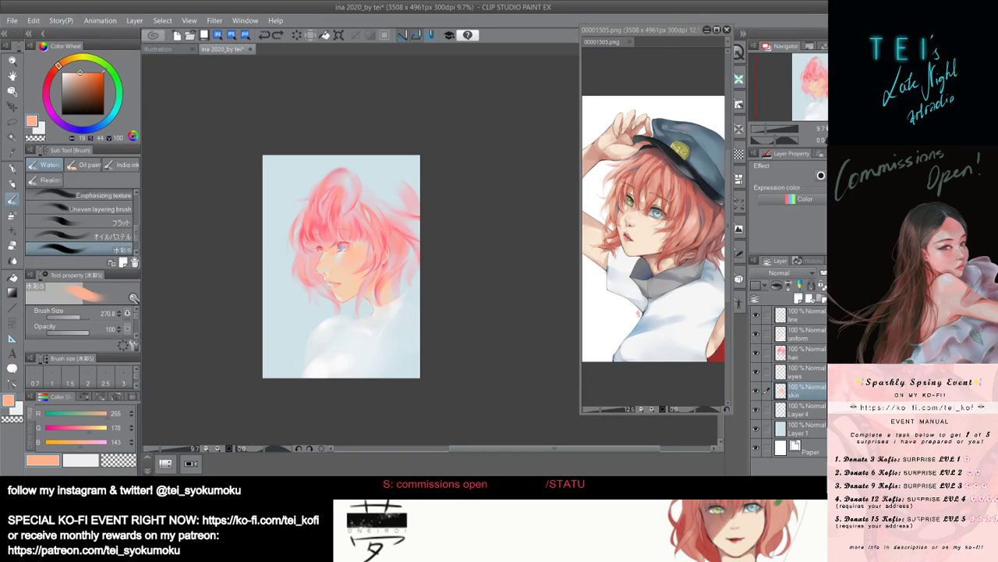
Set the colour to orange (R 255, G 157, B 104) and shade the skin beside the jaw at brush size 115.2.
click(87, 73)
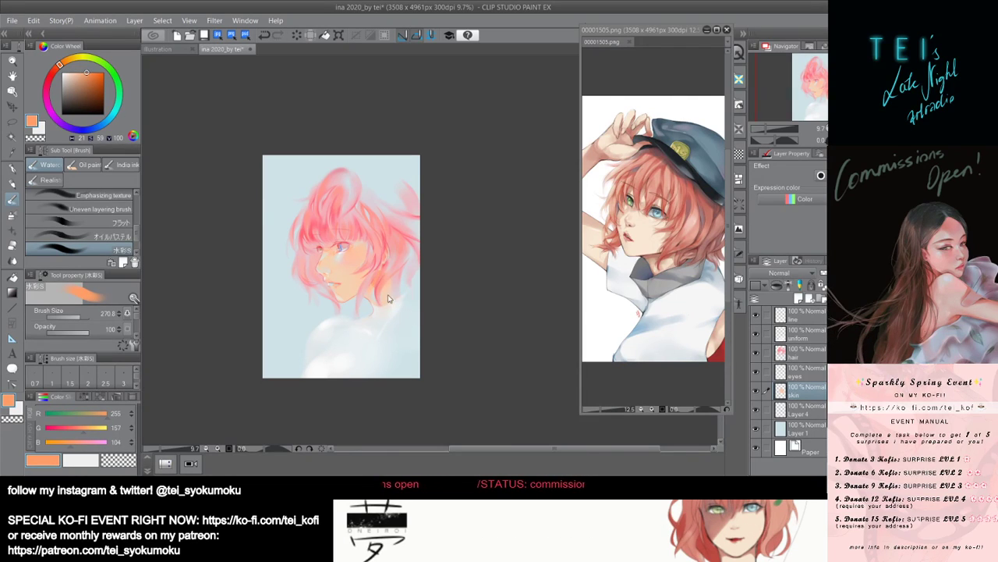
drag(375, 274, 375, 281)
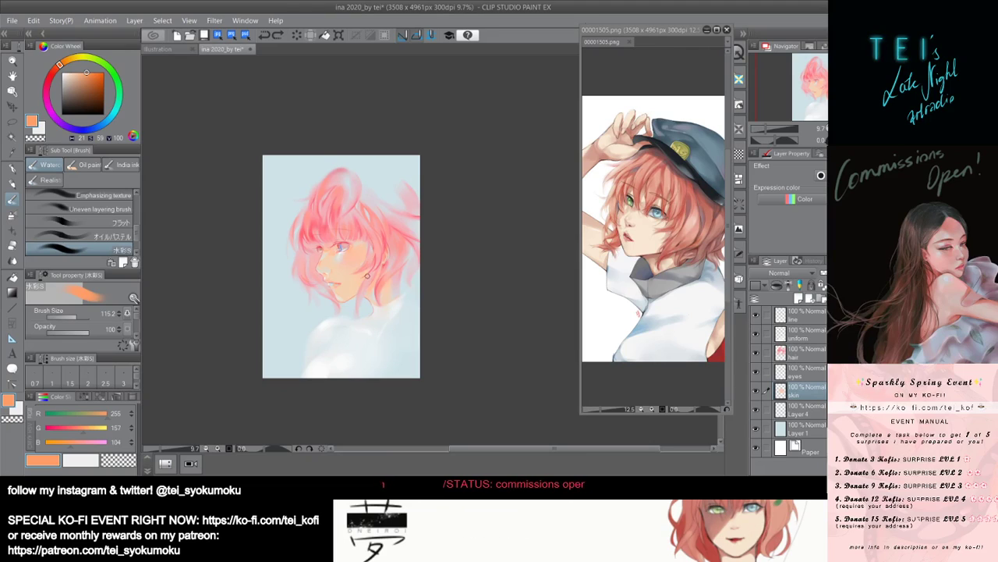
scroll(367, 275, up, 3)
scroll(374, 269, down, 1)
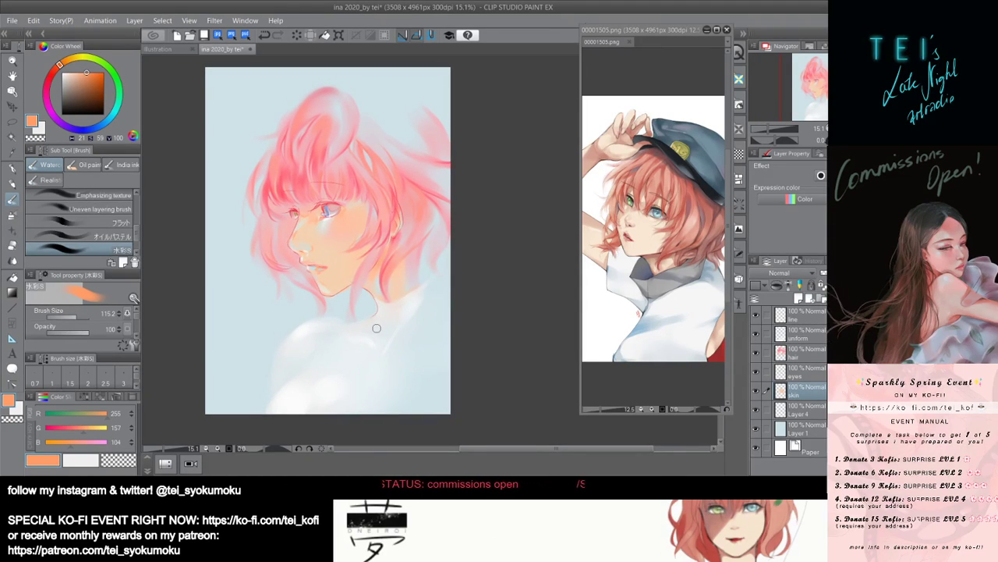
scroll(414, 337, down, 1)
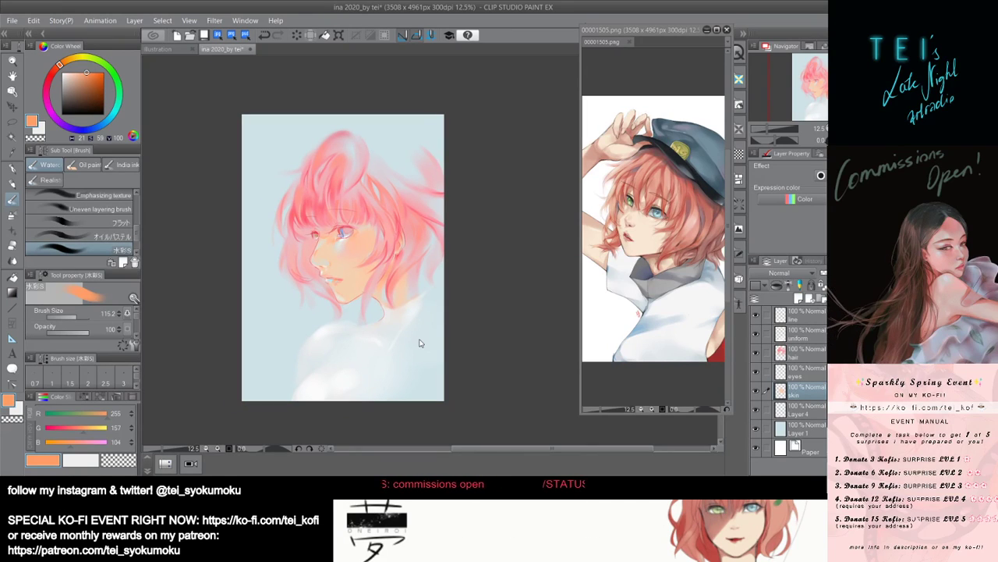
alt+click(274, 283)
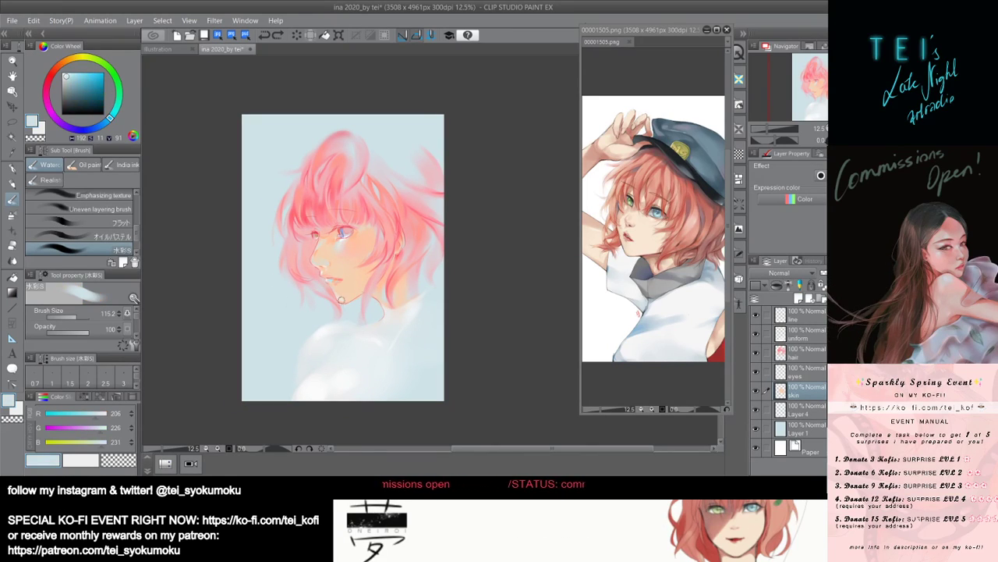
drag(368, 252, 363, 260)
key(ctrl+z)
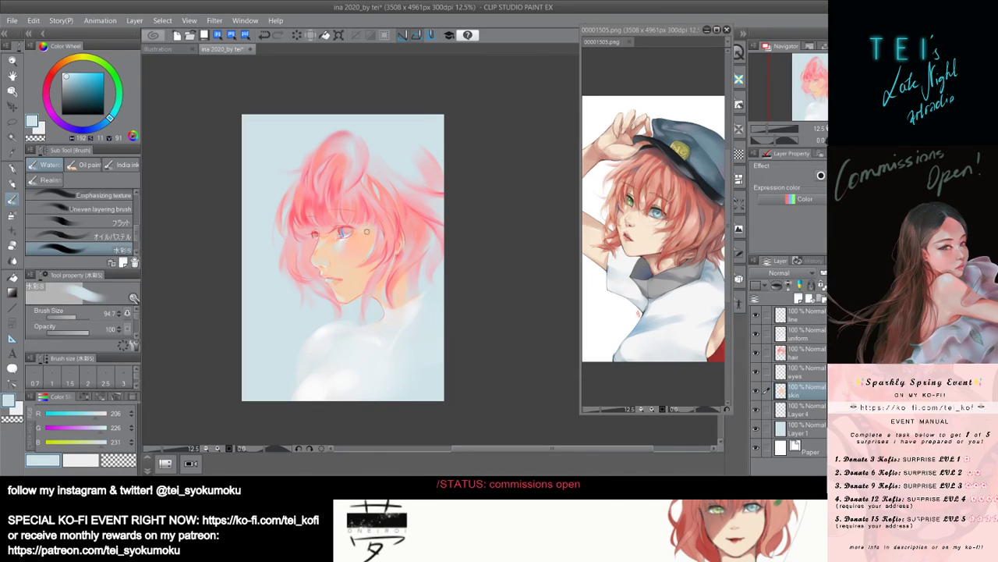
key(bracketright)
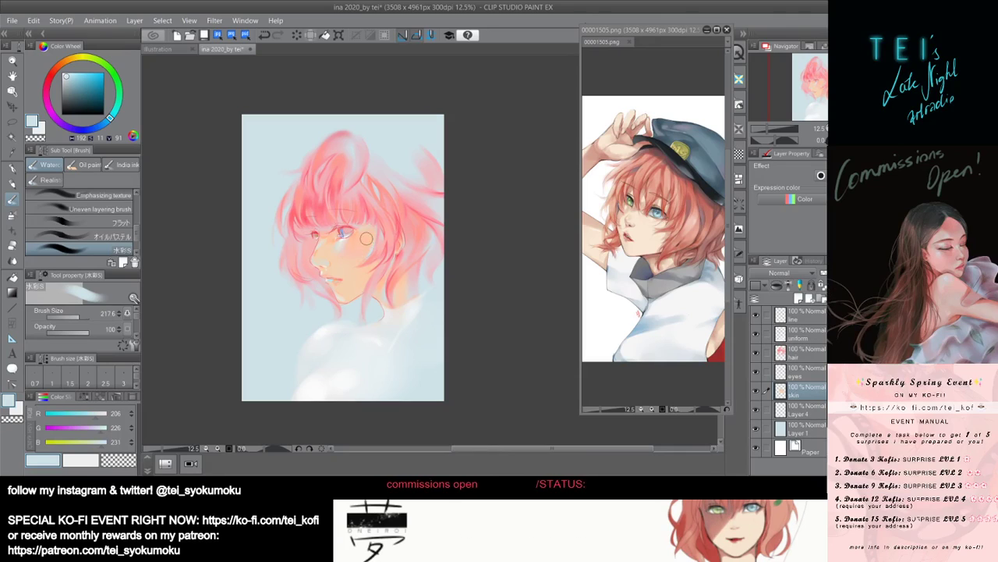
Sample peach (R 251, G 189, B 171) from the skin between the eyes and reduce the brush size to 88.1.
alt+click(365, 239)
key(bracketleft)
key(bracketleft)
key(bracketleft)
alt+click(328, 231)
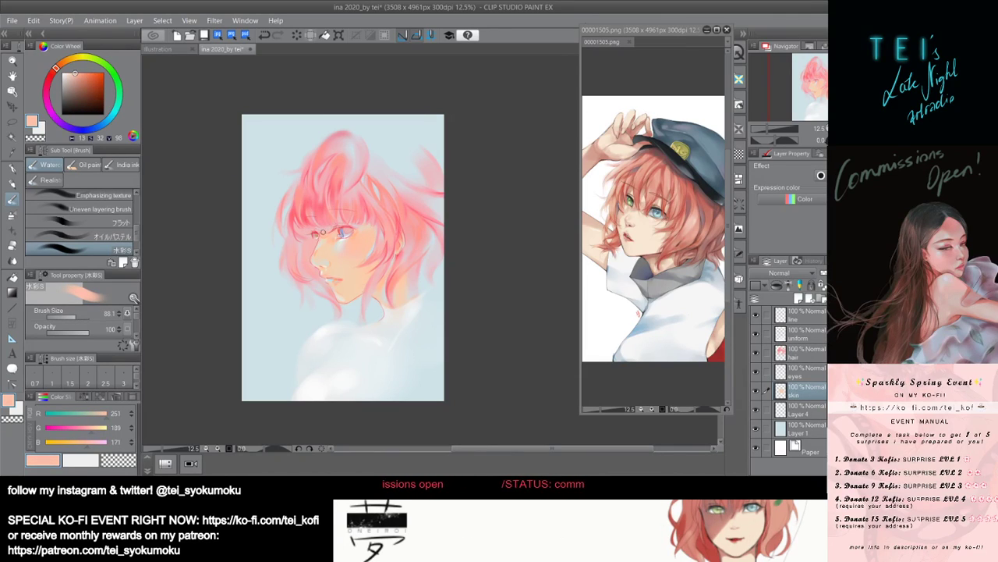
scroll(365, 262, down, 3)
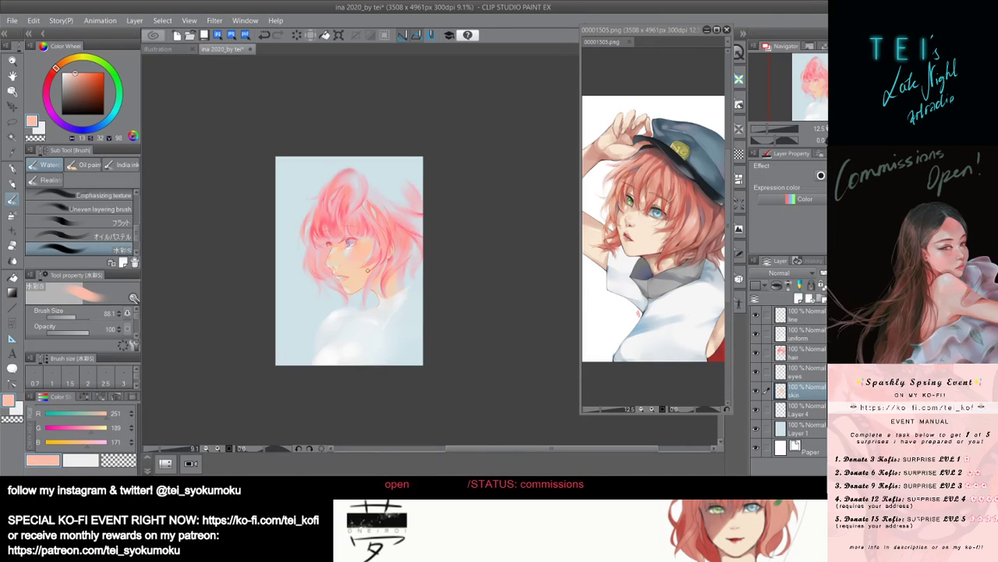
scroll(367, 234, up, 3)
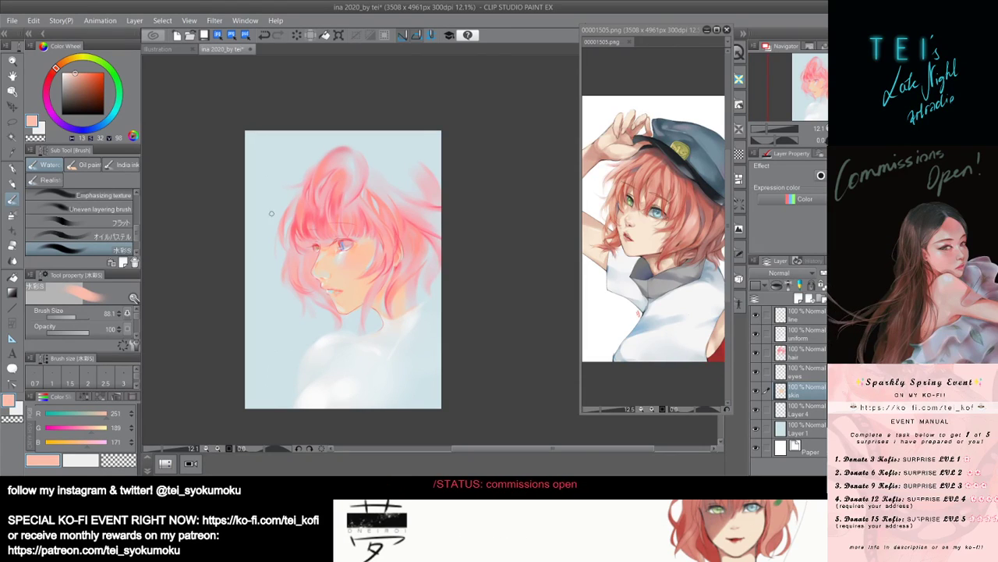
Brush pale blue (R 219, G 248, B 255) around the far eye, try near-white (R 244, G 253, B 255), and undo the last stroke.
alt+click(259, 166)
click(67, 72)
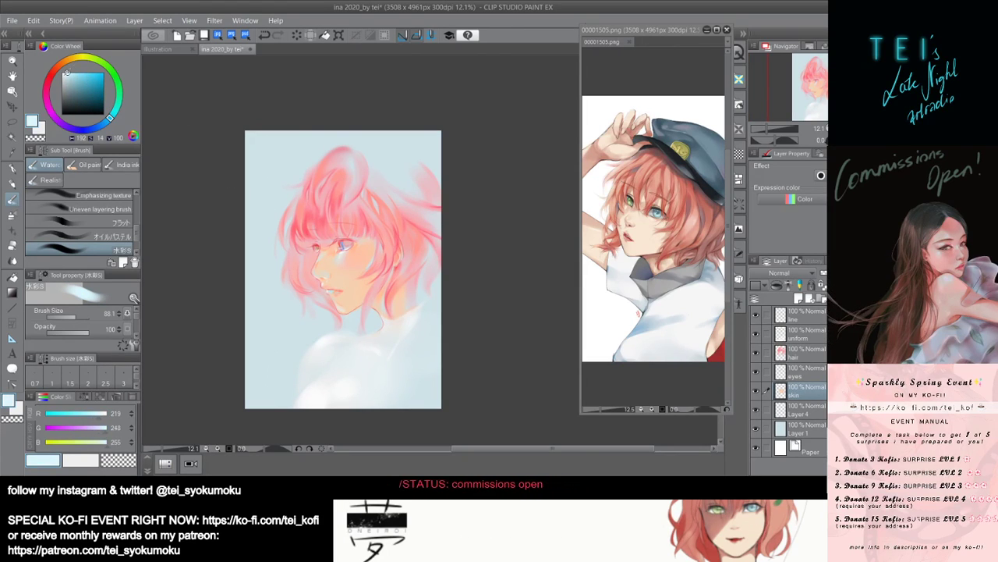
key(])
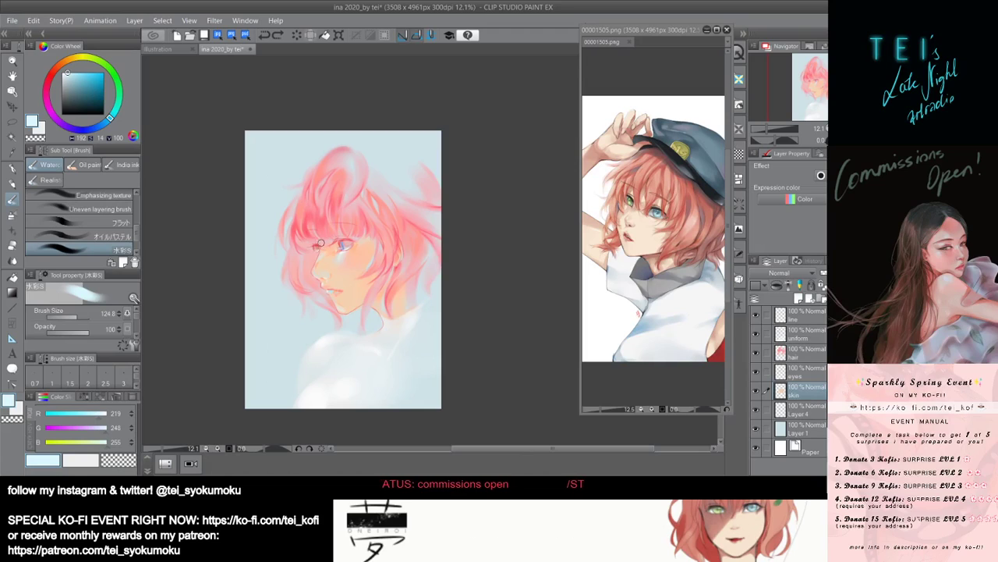
drag(319, 244, 318, 242)
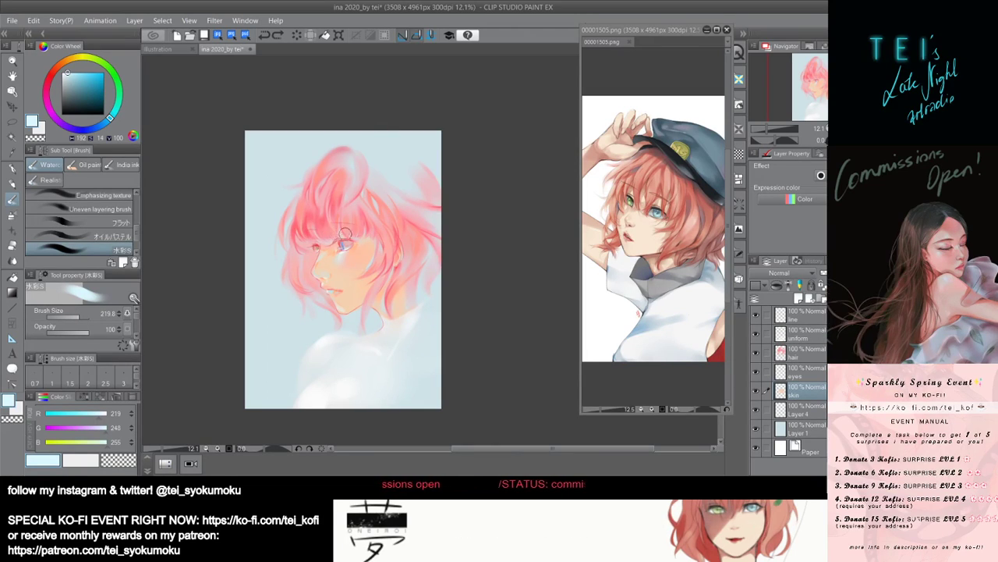
click(64, 74)
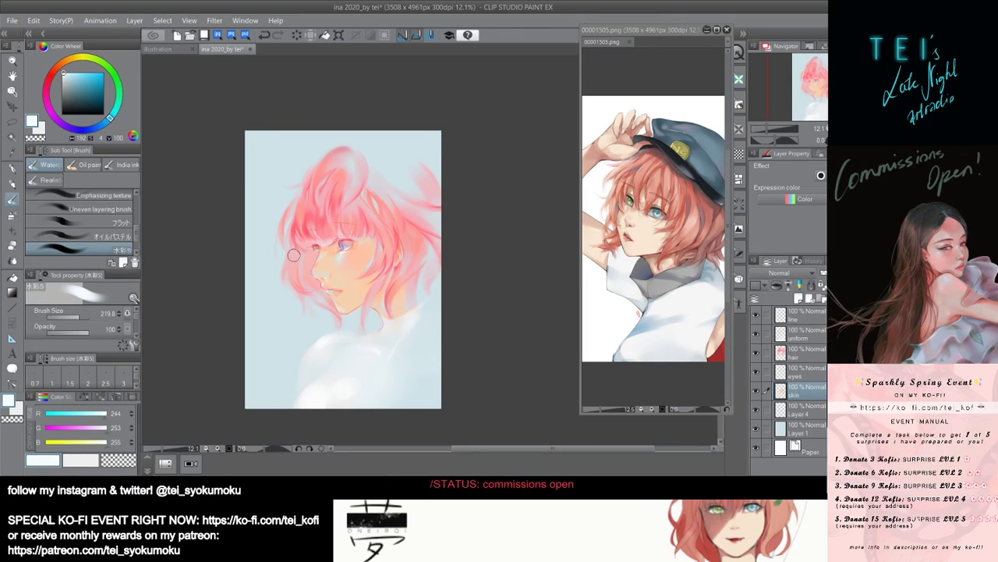
key(ctrl+z)
Sample the eye's blue, lighten it to R 222, G 248, B 255, and glaze soft light under the fringe and at the temple.
alt+click(344, 244)
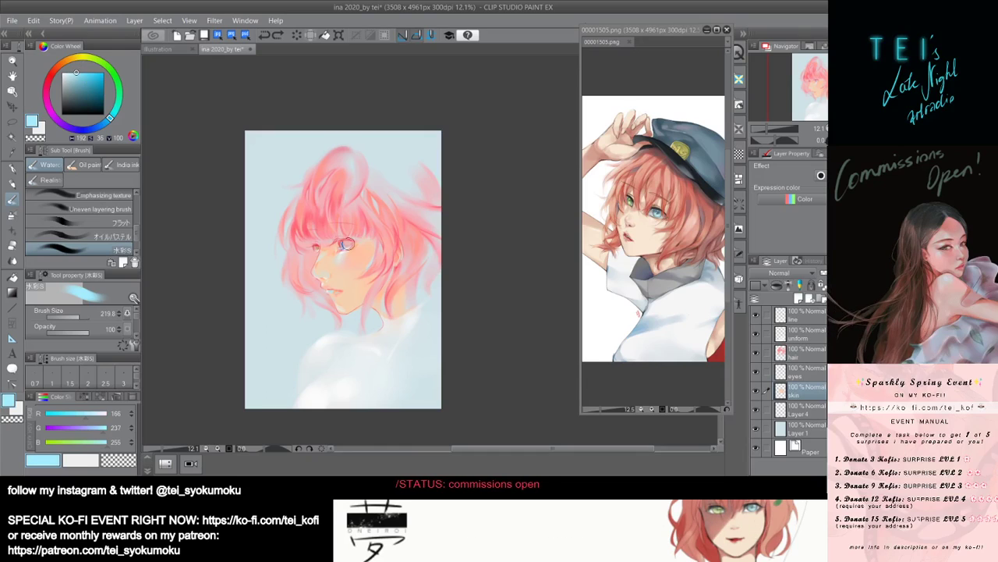
drag(321, 234, 337, 234)
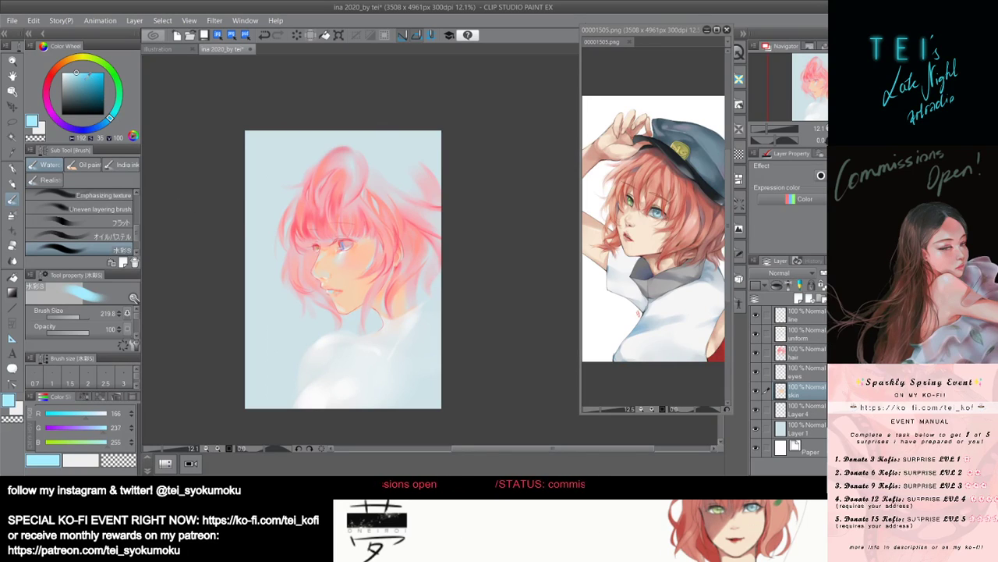
drag(76, 74, 67, 71)
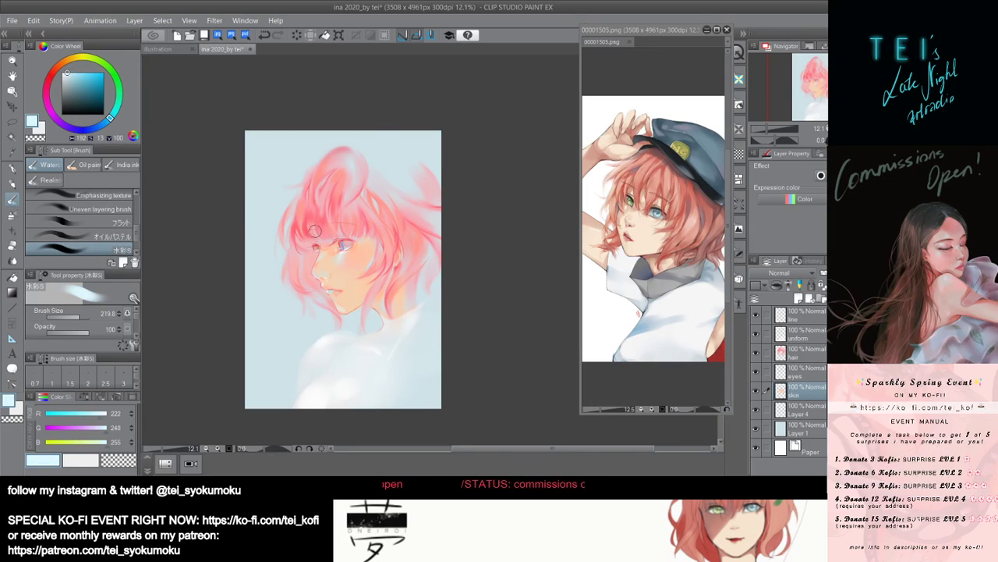
key(bracketleft)
key(bracketleft)
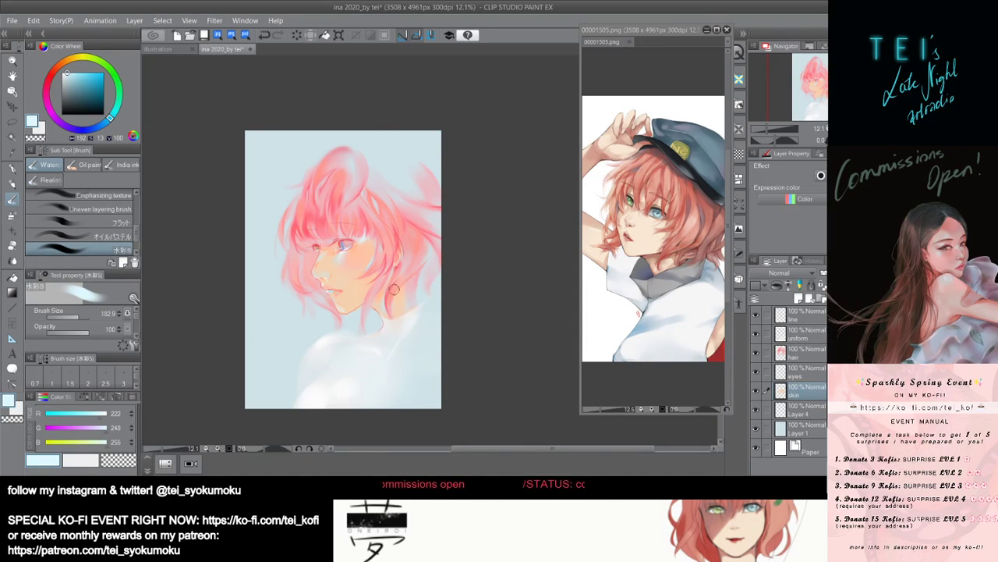
scroll(415, 269, down, 3)
scroll(427, 242, up, 2)
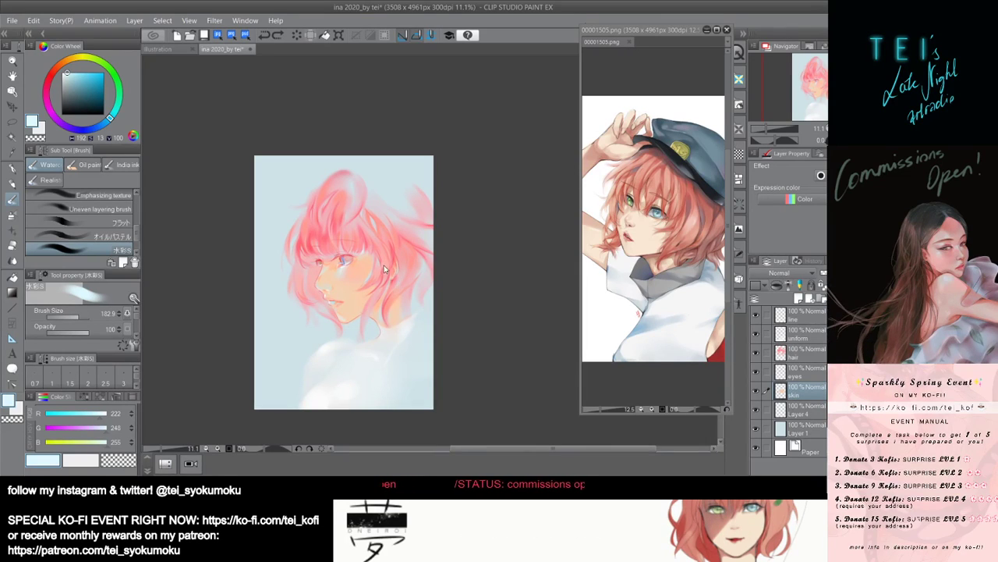
drag(372, 253, 371, 252)
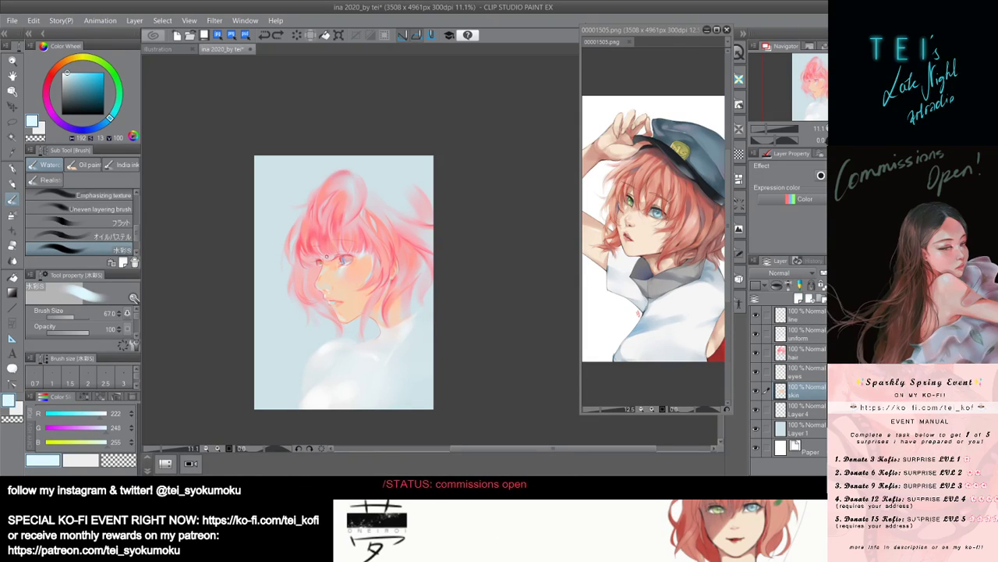
Sample soft pink (R 248, G 183, B 177) beside the far eye with the brush at size 67.0.
alt+click(323, 259)
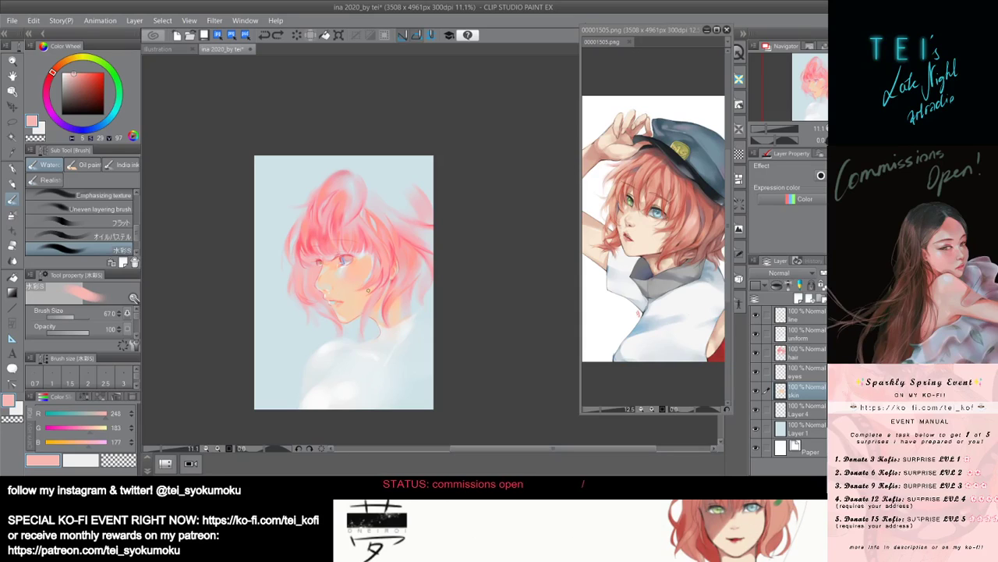
scroll(368, 290, down, 1)
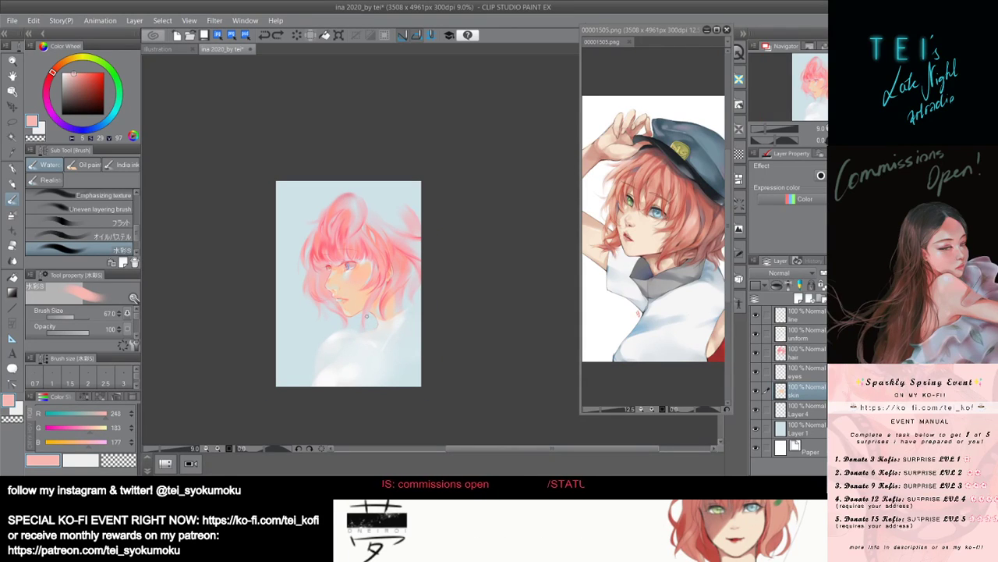
scroll(367, 315, up, 1)
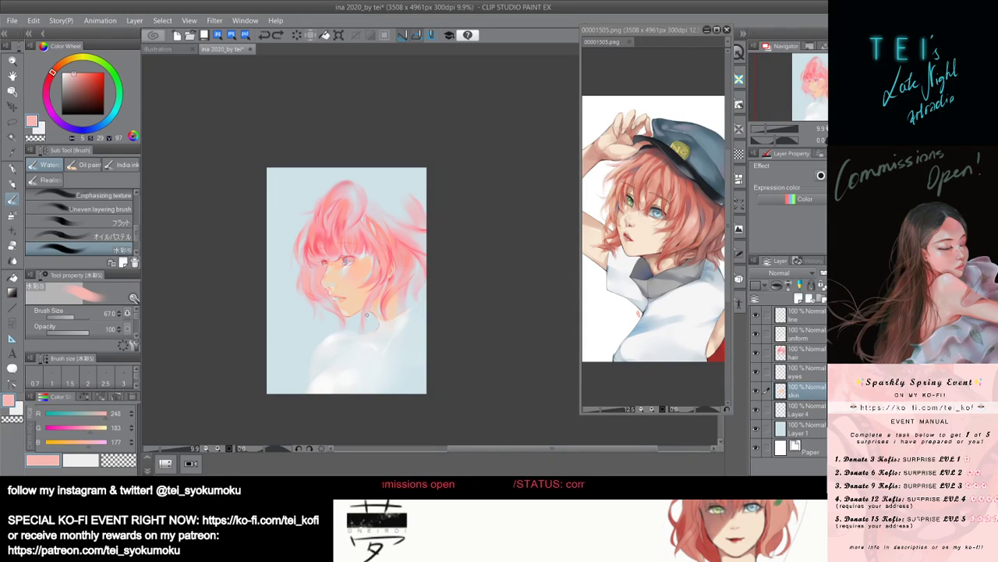
Sample the background blue (R 206, G 226, B 231) and glaze the side hair at brush size 368.9, undoing the first and last strokes.
alt+click(275, 261)
drag(365, 269, 376, 268)
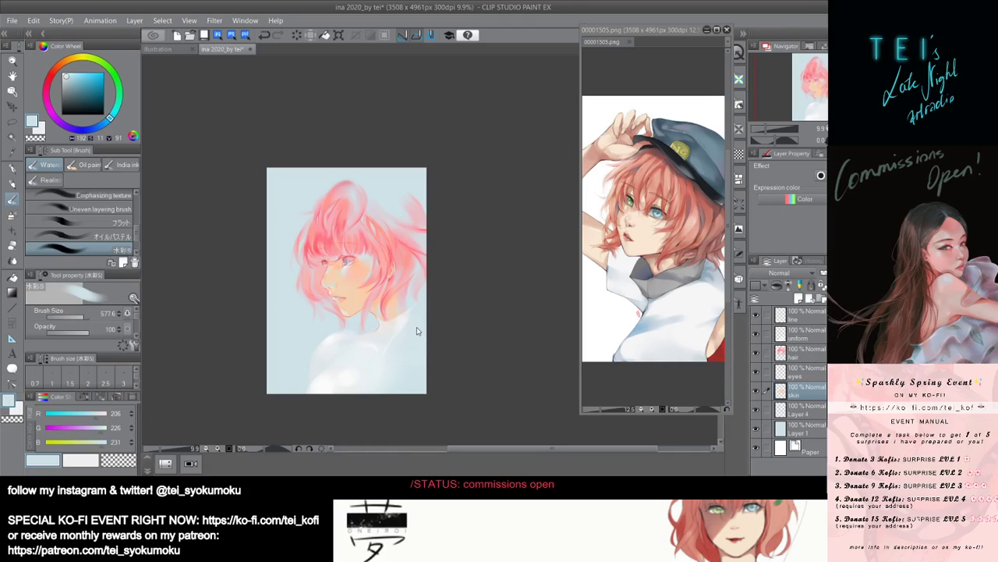
key(ctrl+z)
drag(374, 253, 387, 297)
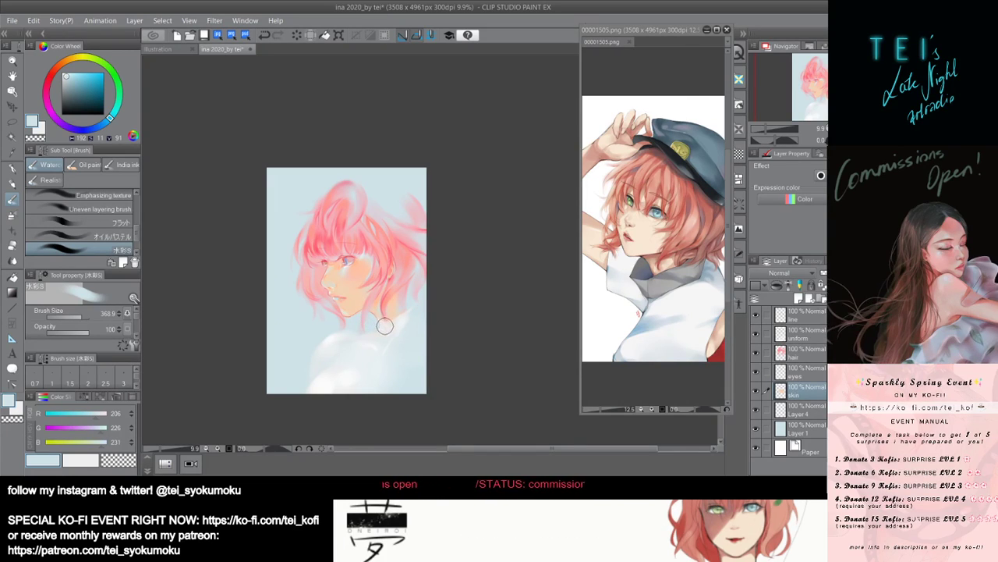
drag(373, 291, 376, 289)
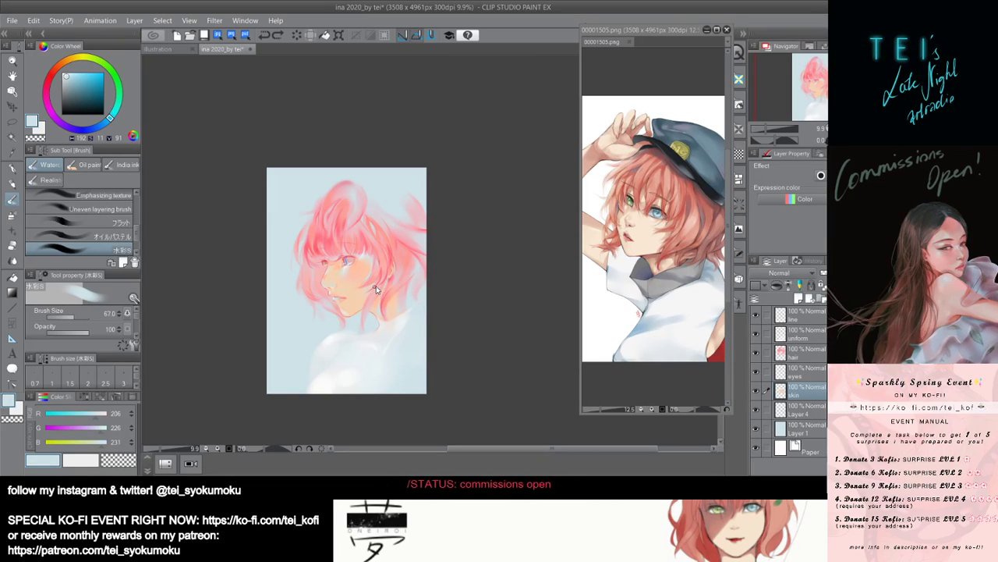
key(ctrl+z)
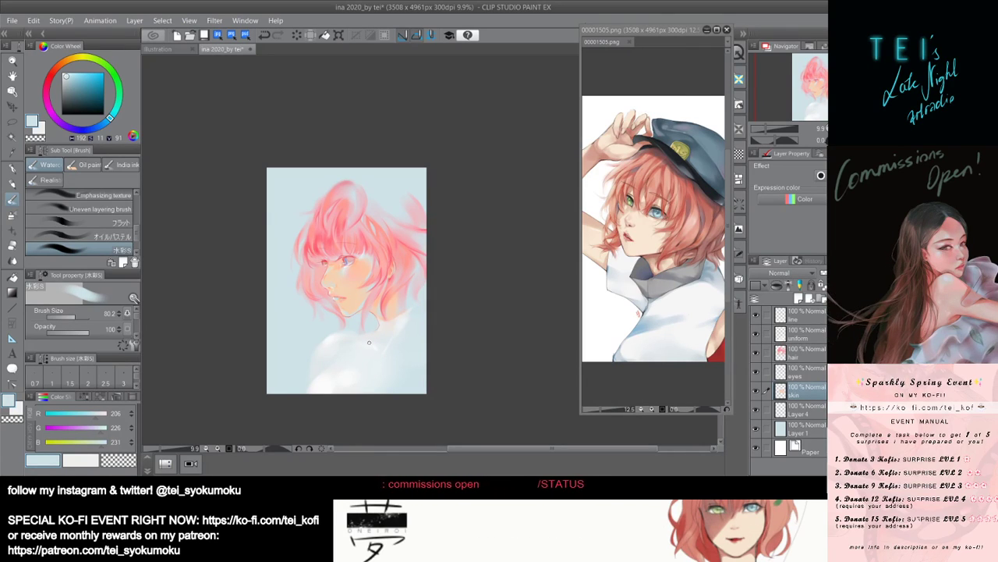
Save the illustration and check the portrait's face up close.
scroll(375, 337, down, 1)
scroll(375, 336, up, 1)
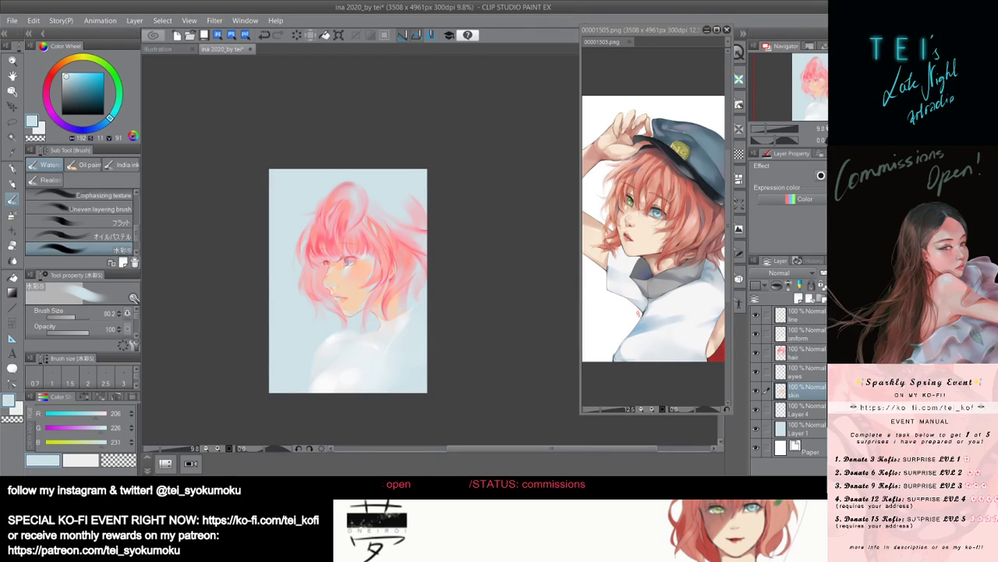
scroll(343, 330, up, 1)
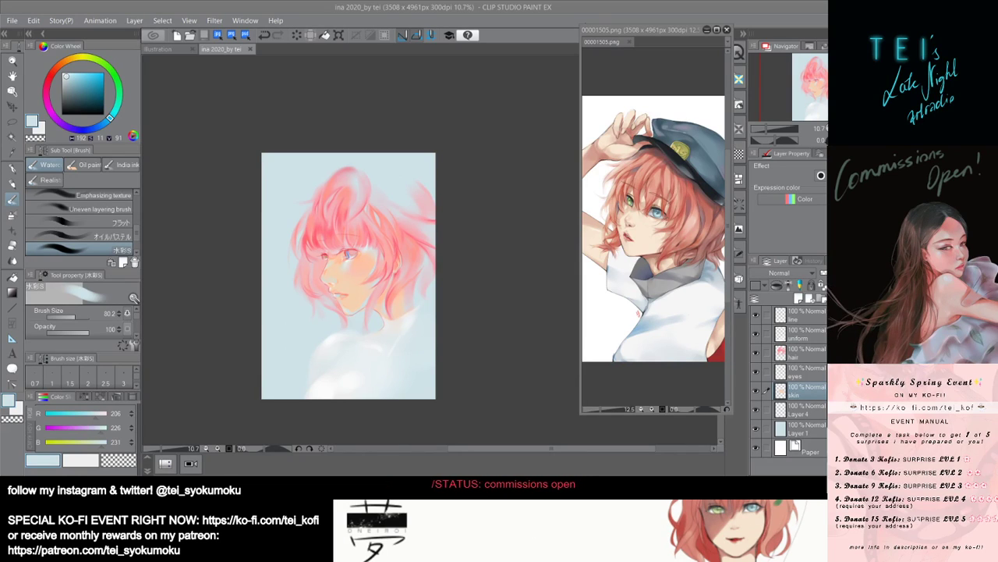
click(333, 419)
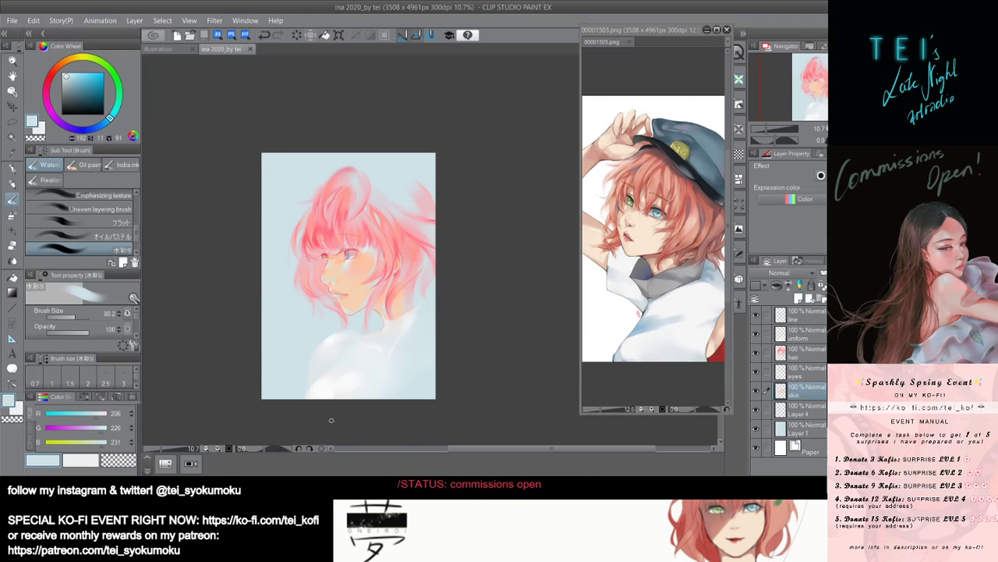
scroll(336, 281, up, 5)
scroll(223, 197, down, 1)
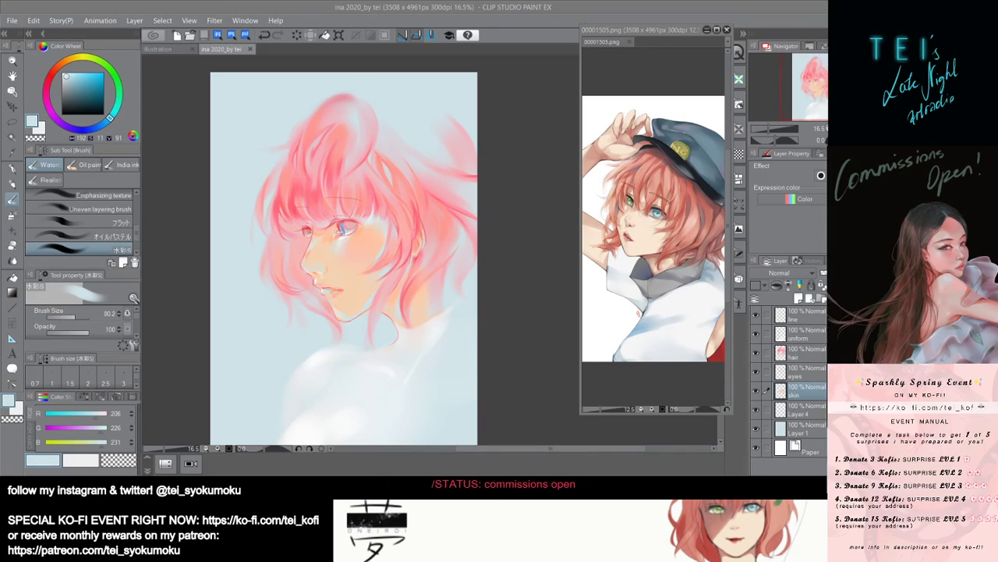
Glaze the background light blue over the fringe and temple on the skin layer at brush size 375.3.
scroll(344, 269, down, 6)
scroll(373, 314, up, 2)
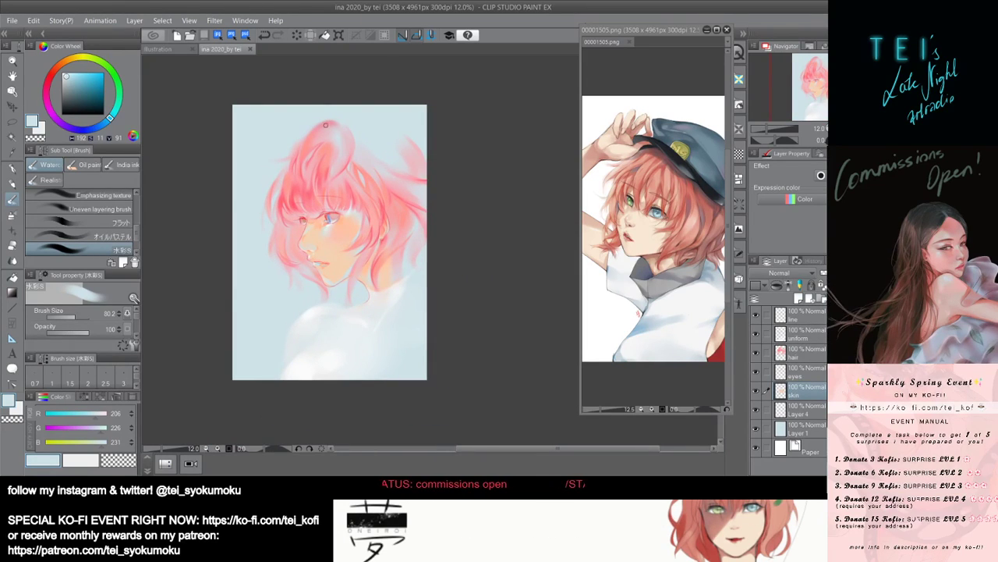
mouse_move(341, 166)
mouse_down()
mouse_move(334, 190)
mouse_move(356, 206)
mouse_up()
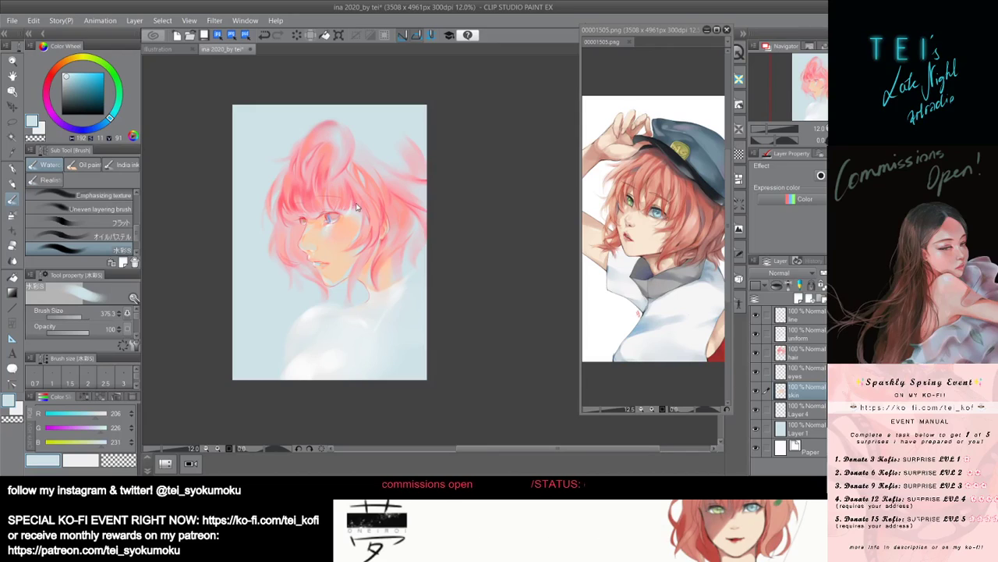
Undo the unwanted pale blue strokes on the face and reduce the brush size to 29.0.
key(ctrl+z)
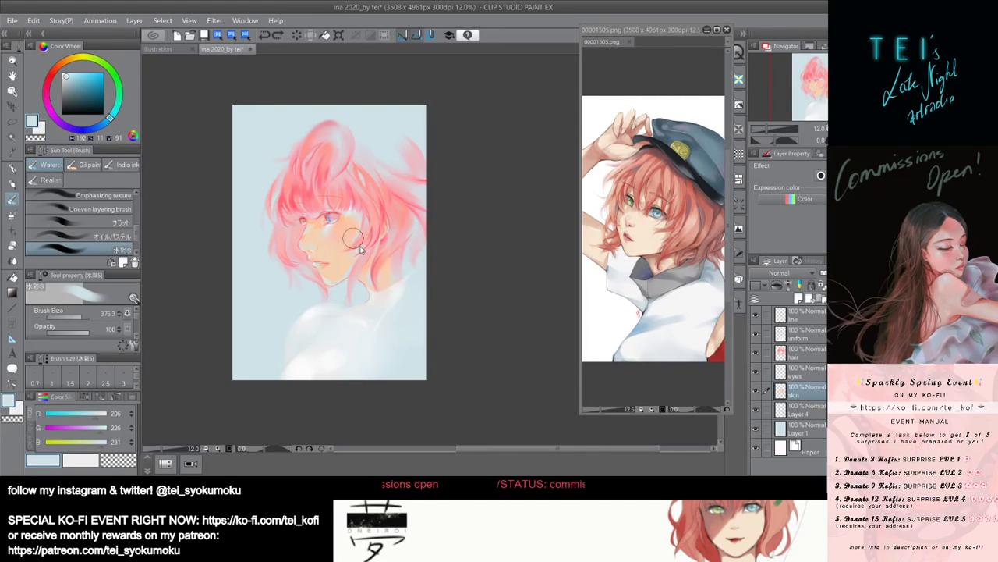
ctrl+alt+drag(365, 245, 353, 246)
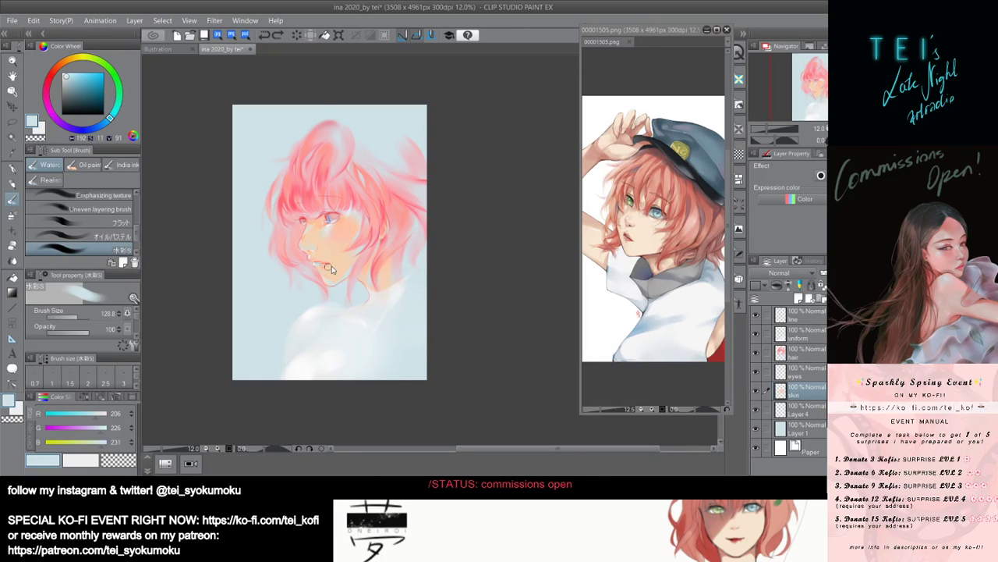
ctrl+alt+drag(336, 272, 326, 263)
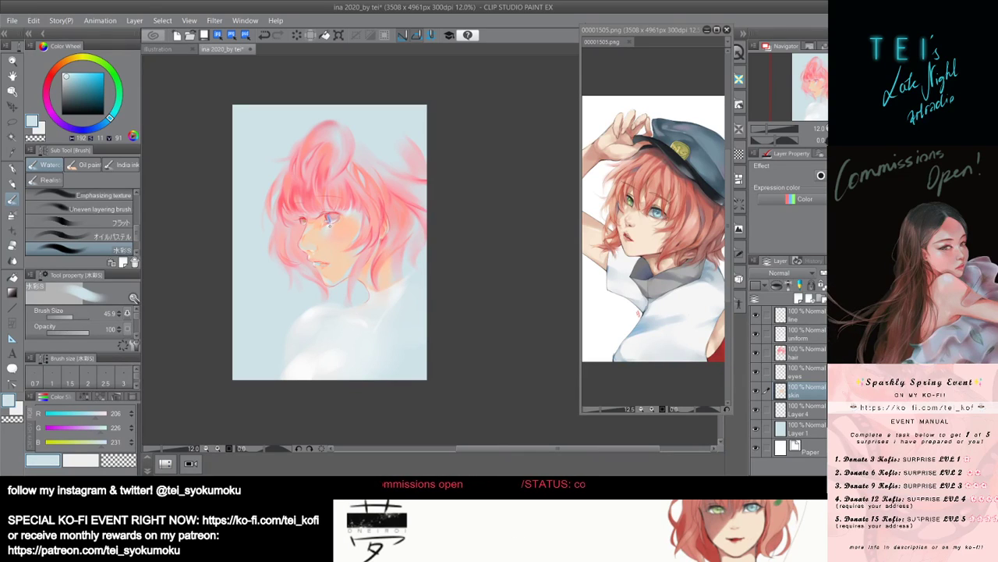
key(ctrl+z)
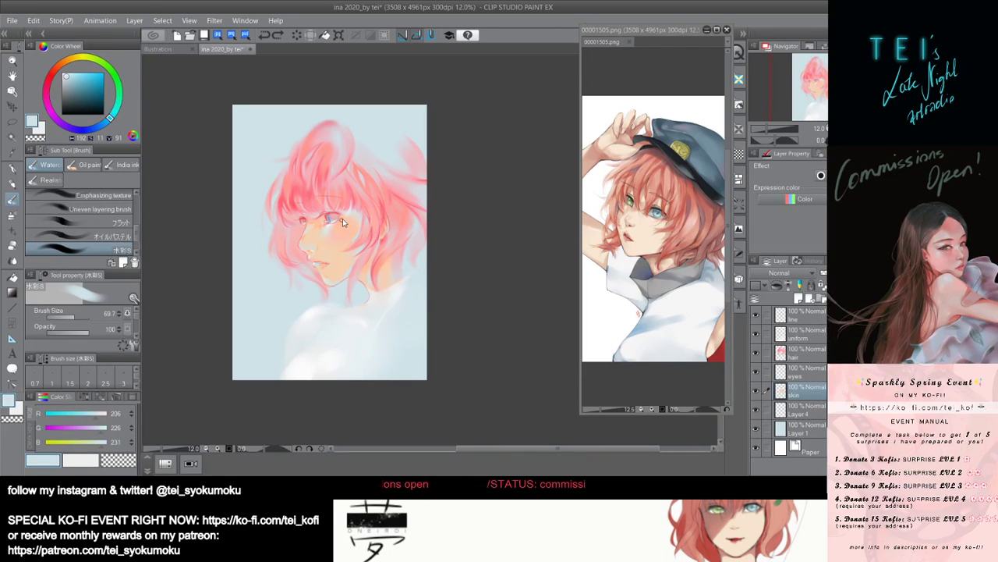
key([)
key([)
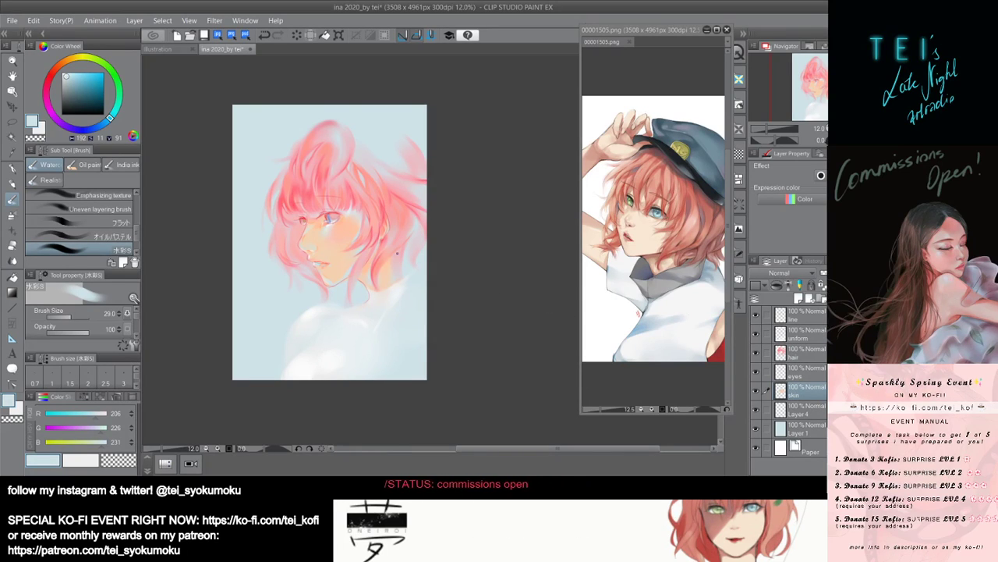
Hide and reshow the blue background on Layer 1 to check the portrait against white.
scroll(373, 266, down, 1)
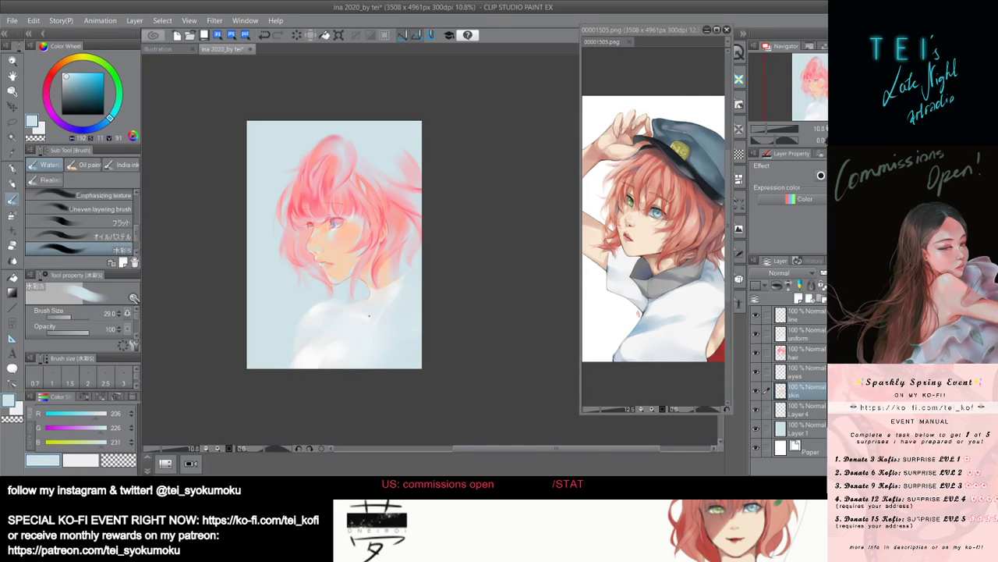
click(755, 428)
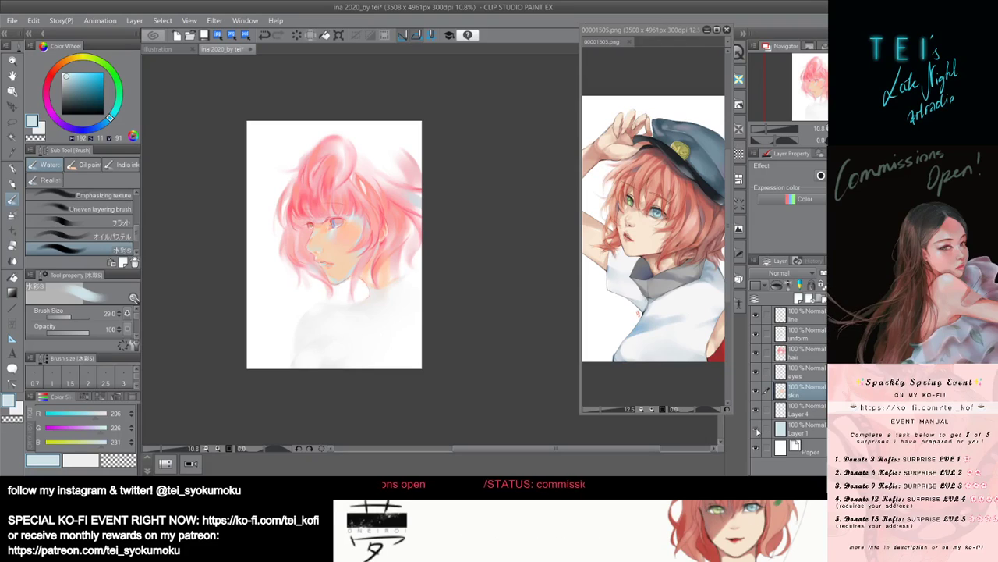
click(756, 429)
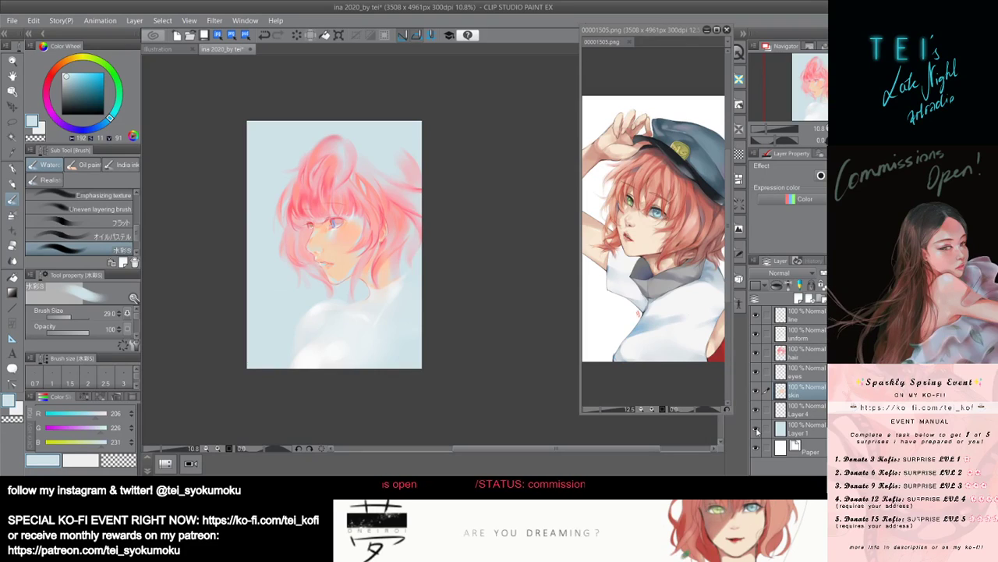
On the uniform layer, sample the shirt's white (R 250, G 250, B 250) and brush it over the lower shirt at size 362.9 and larger.
click(805, 334)
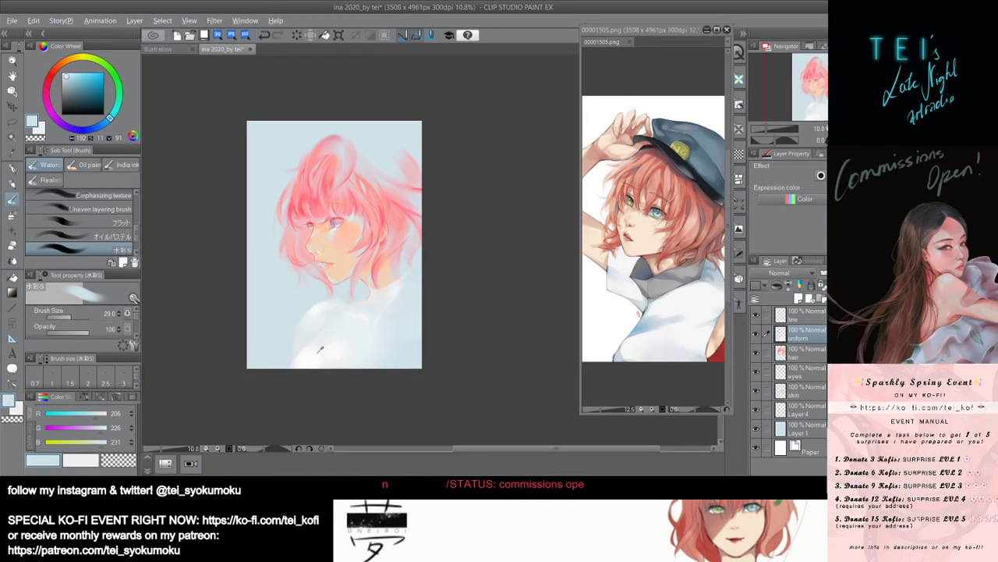
key(alt)
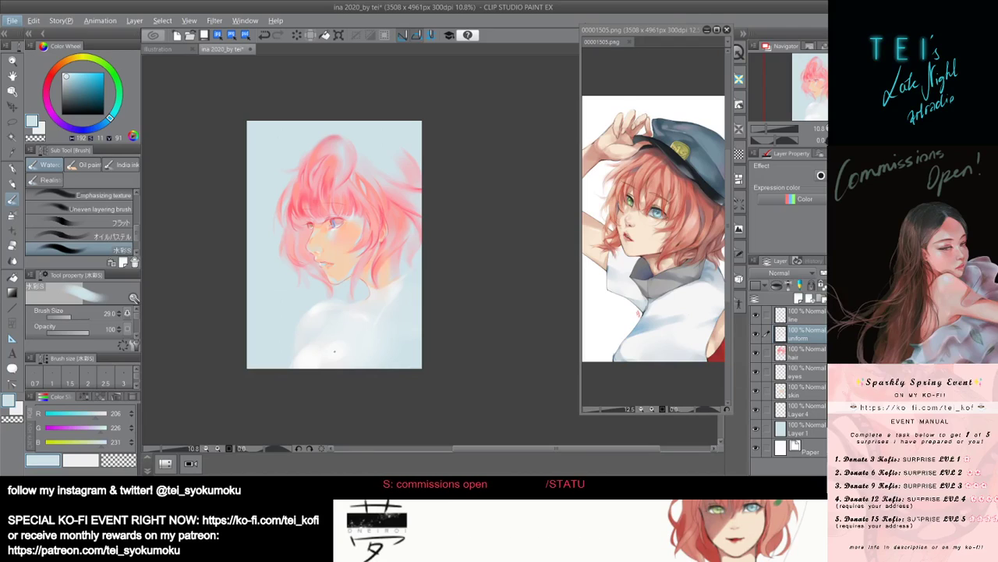
alt+click(316, 355)
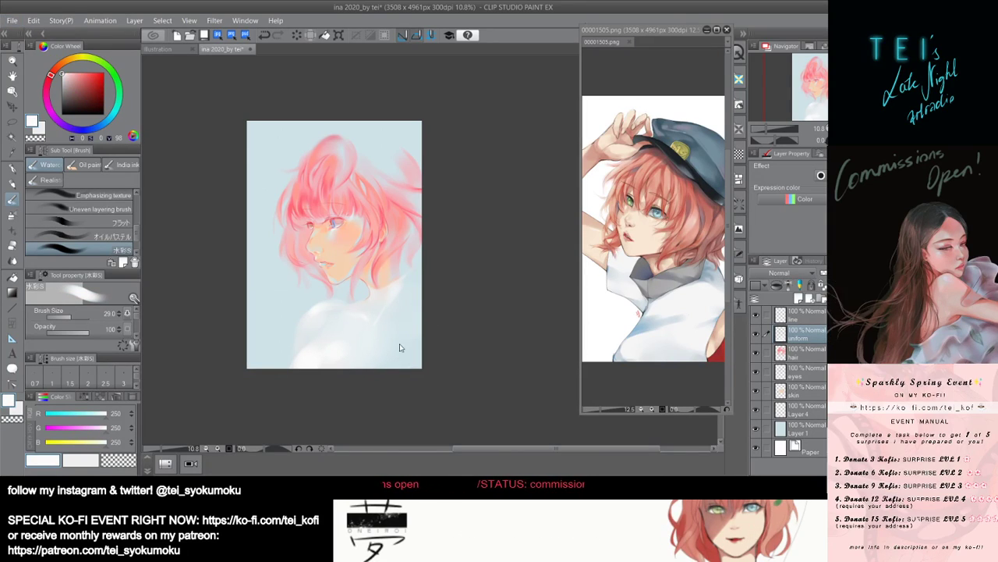
ctrl+alt+drag(383, 350, 375, 343)
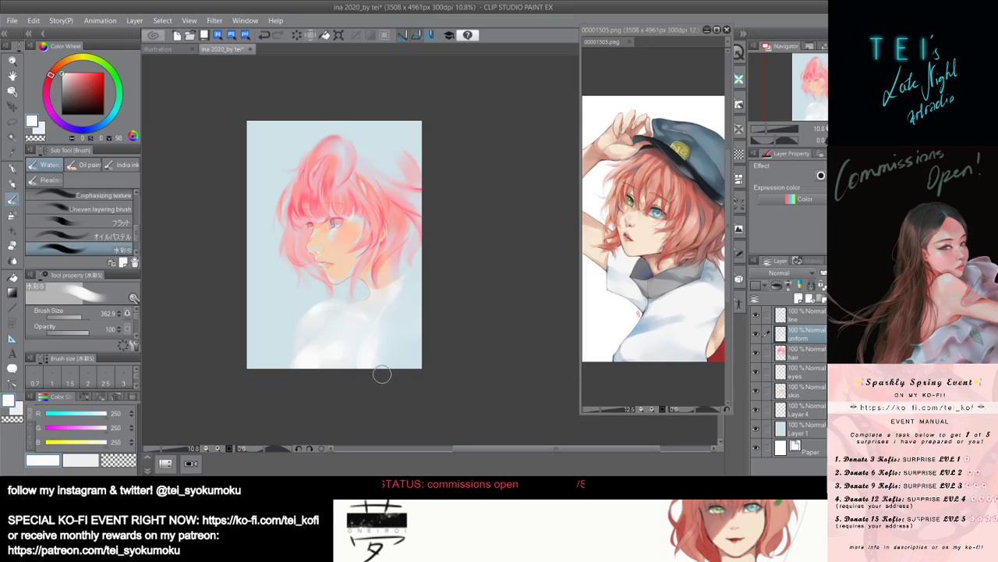
drag(385, 365, 385, 345)
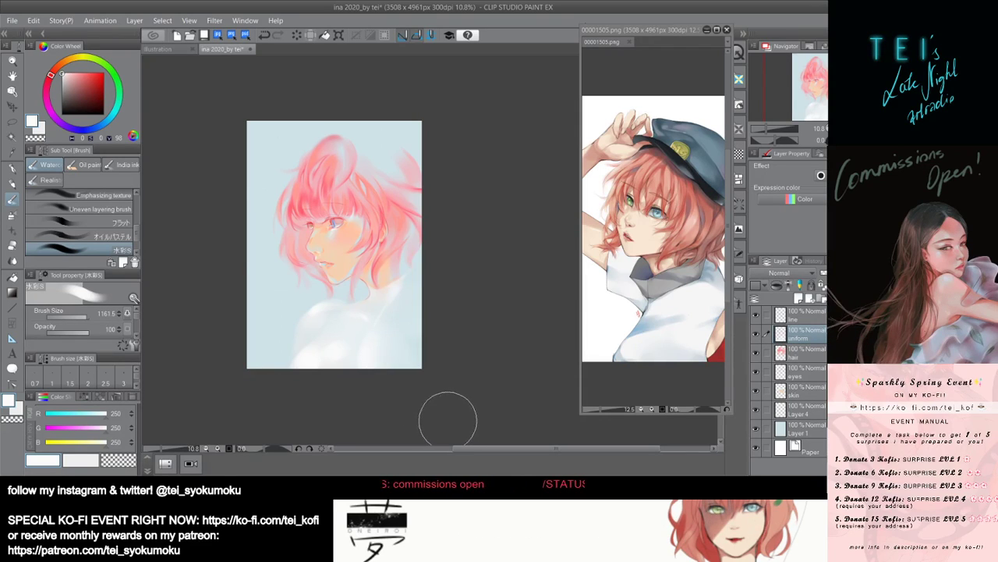
drag(447, 419, 376, 347)
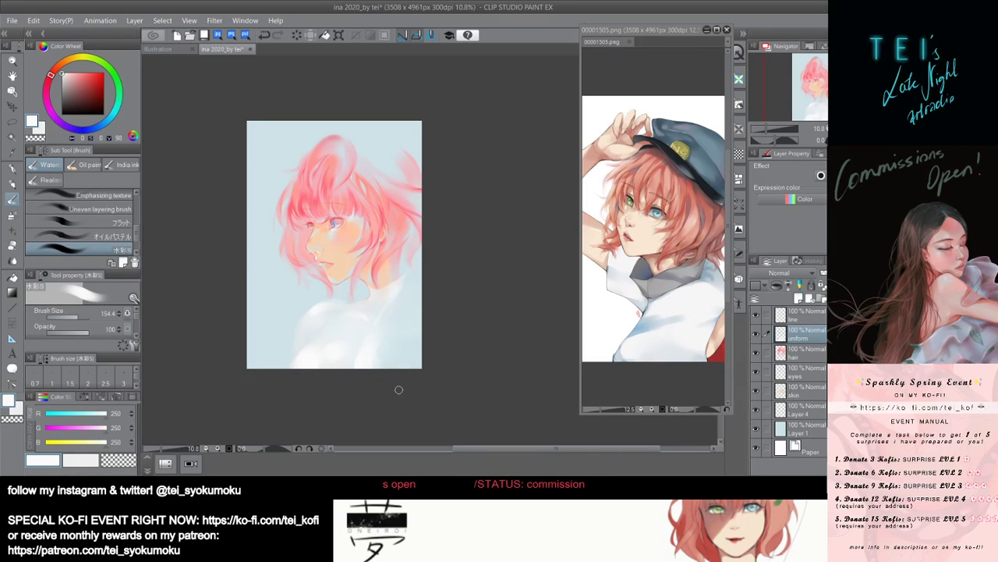
Sample the background blue (R 206, G 226, B 231) and glaze it over the shirt at brush sizes 446.3 and 741.9.
alt+click(318, 331)
mouse_move(320, 332)
mouse_down()
mouse_move(341, 334)
mouse_move(336, 398)
mouse_move(352, 402)
mouse_up()
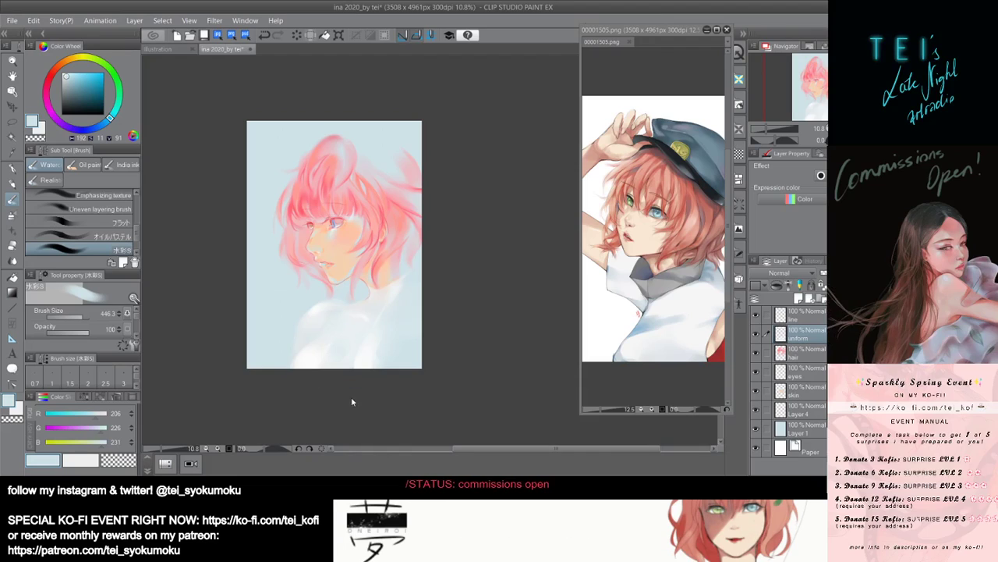
drag(332, 347, 336, 345)
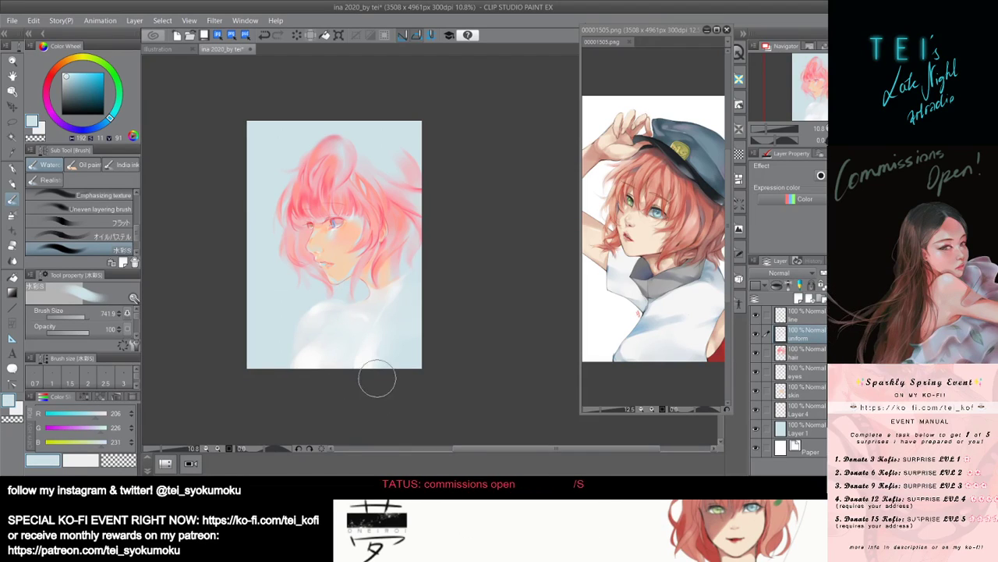
Sample near-white (R 251, G 251, B 251) from the lower shirt and add finer strokes across it at brush sizes 94.6 and 65.1.
alt+click(361, 359)
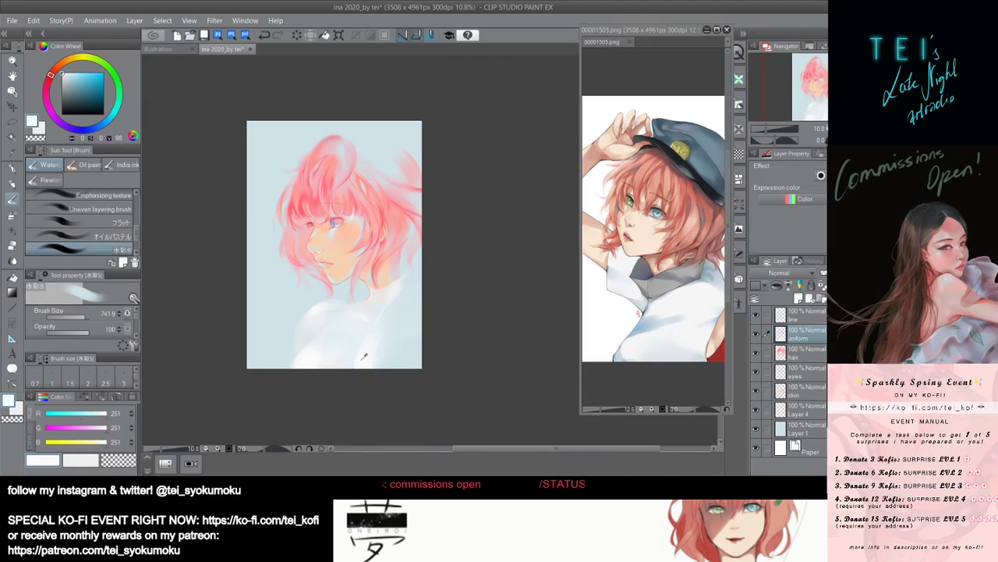
mouse_move(359, 343)
mouse_down()
mouse_move(372, 364)
mouse_move(359, 345)
mouse_up()
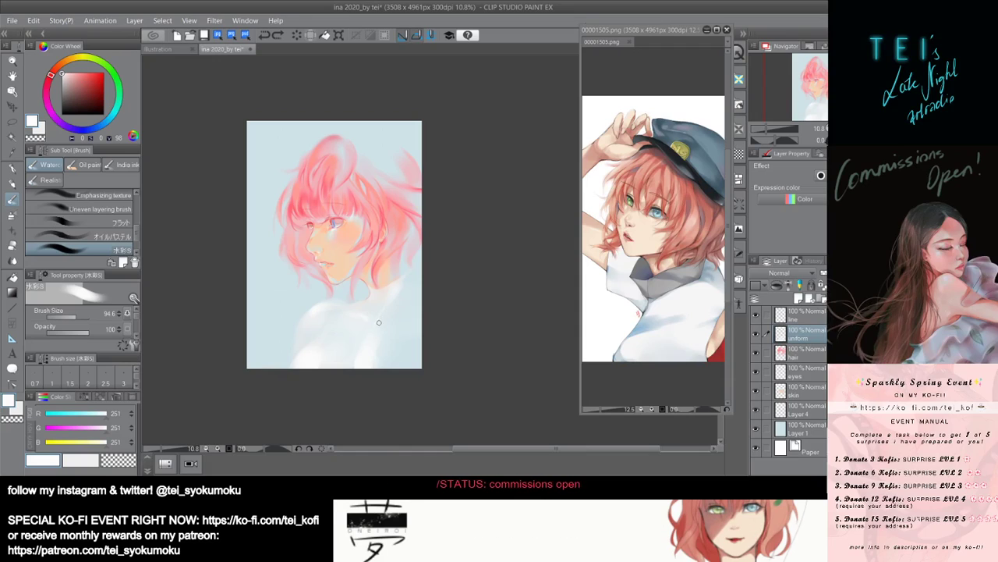
drag(379, 322, 374, 323)
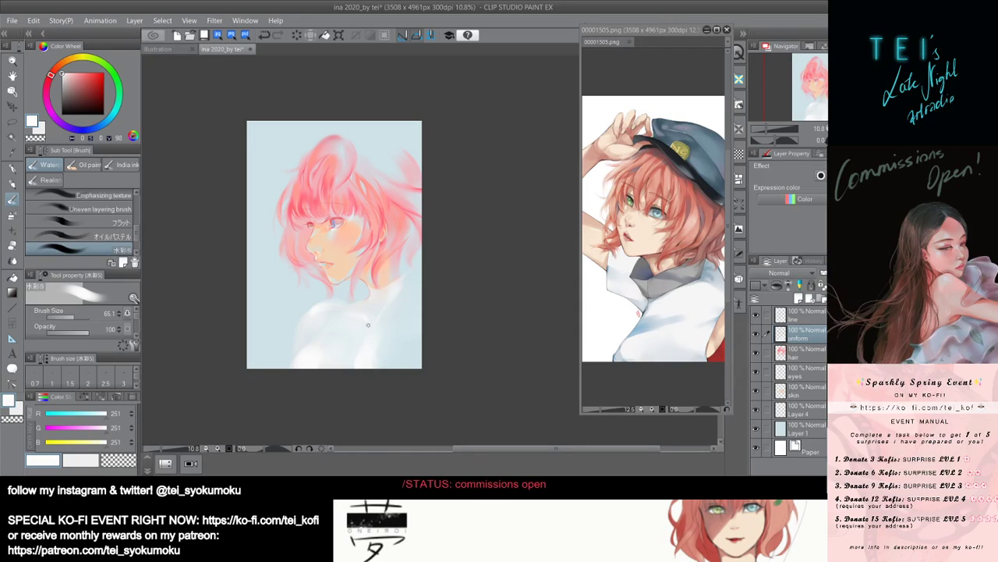